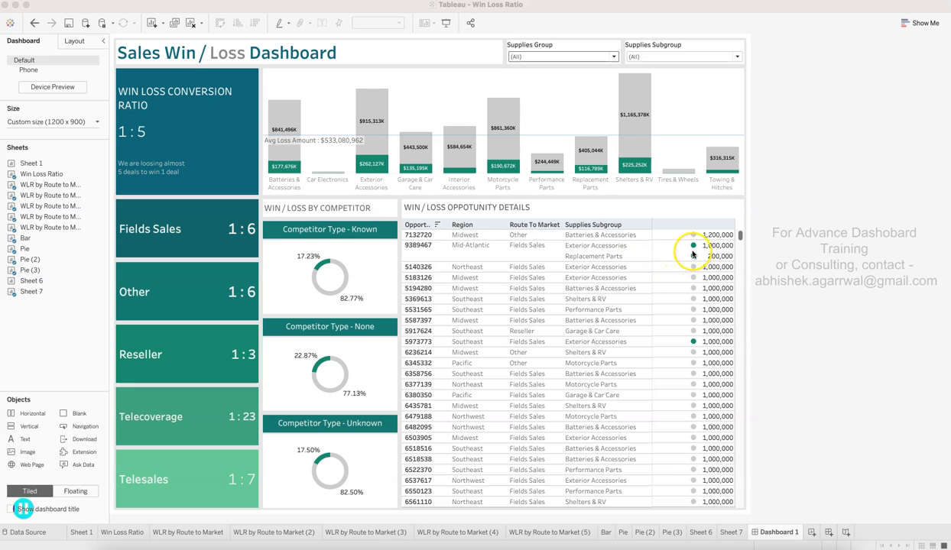
Examine the won and lost opportunities listed in the dashboard's Win / Loss Opportunity Details table.
scroll(695, 390, "down", 1)
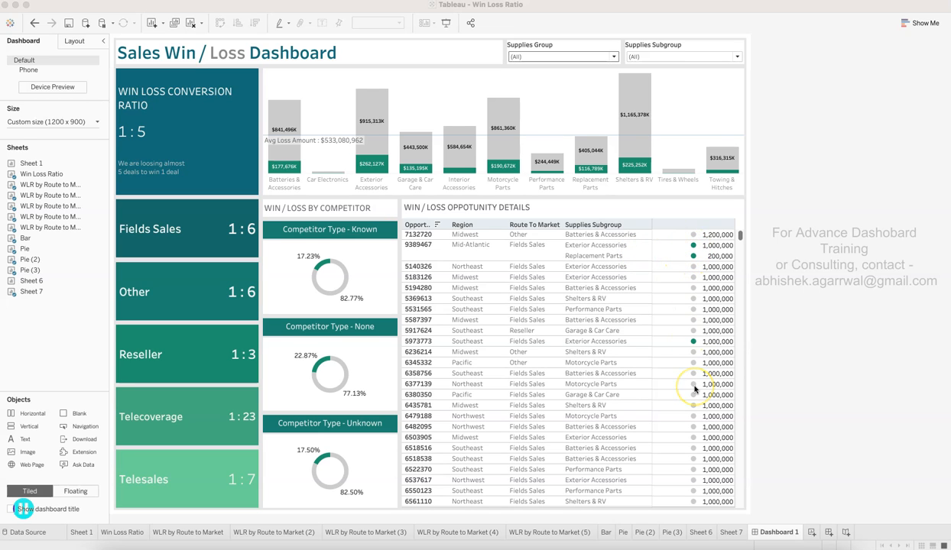
scroll(695, 390, "down", 5)
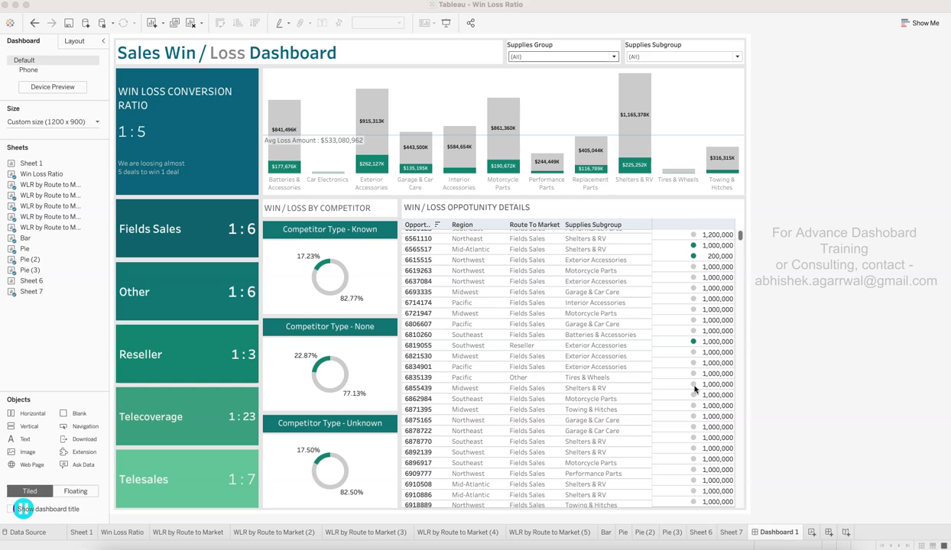
scroll(695, 390, "down", 3)
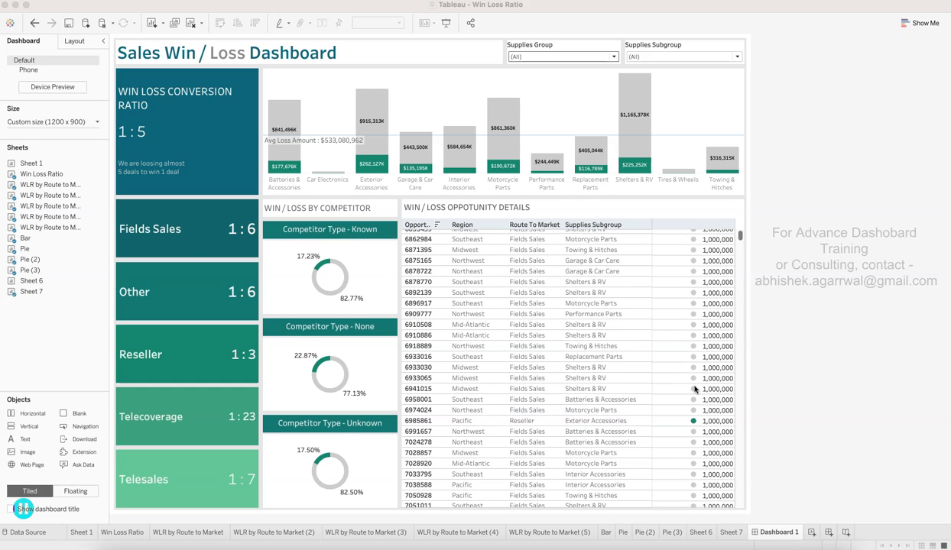
scroll(695, 389, "down", 3)
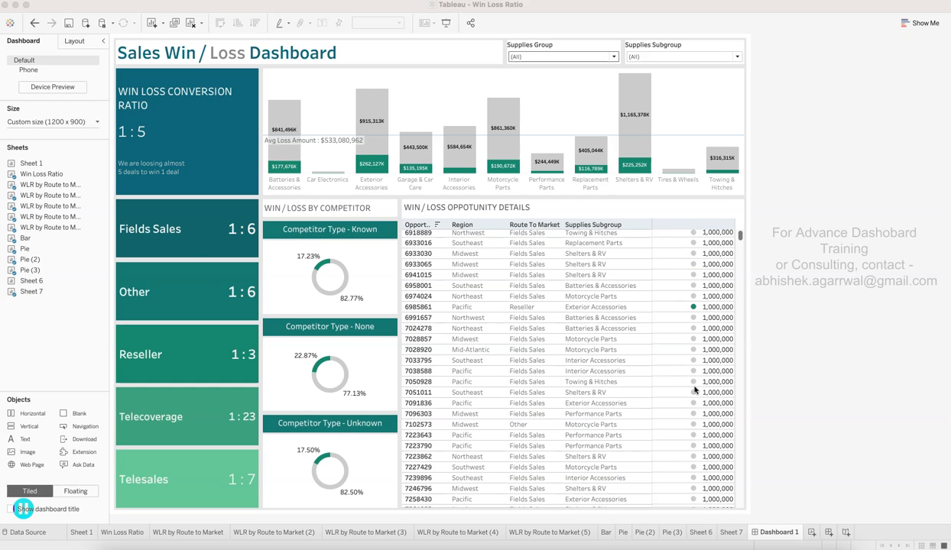
left_click(693, 306)
left_click(659, 311)
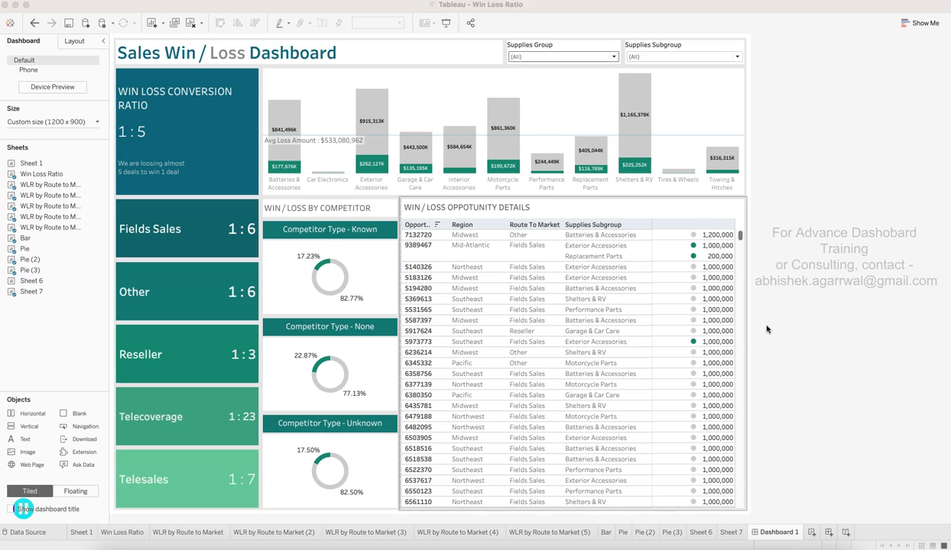
Switch to the browser and view the sales dashboard design used as reference, including its web address.
key("super+Tab")
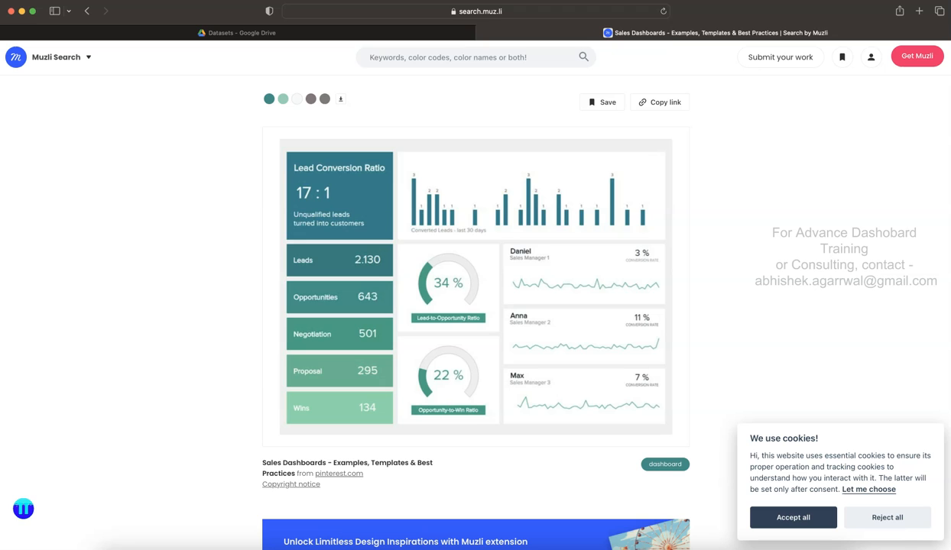
left_click(509, 11)
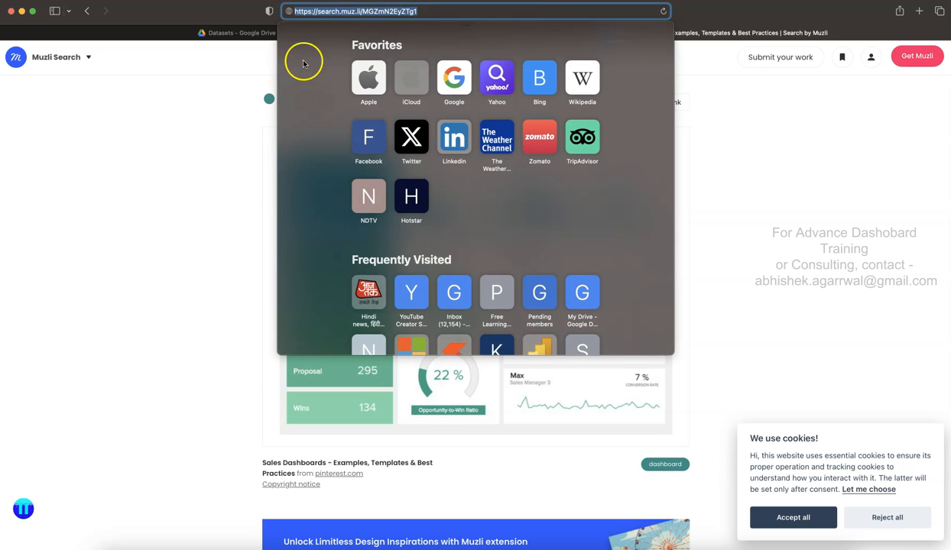
left_click(195, 256)
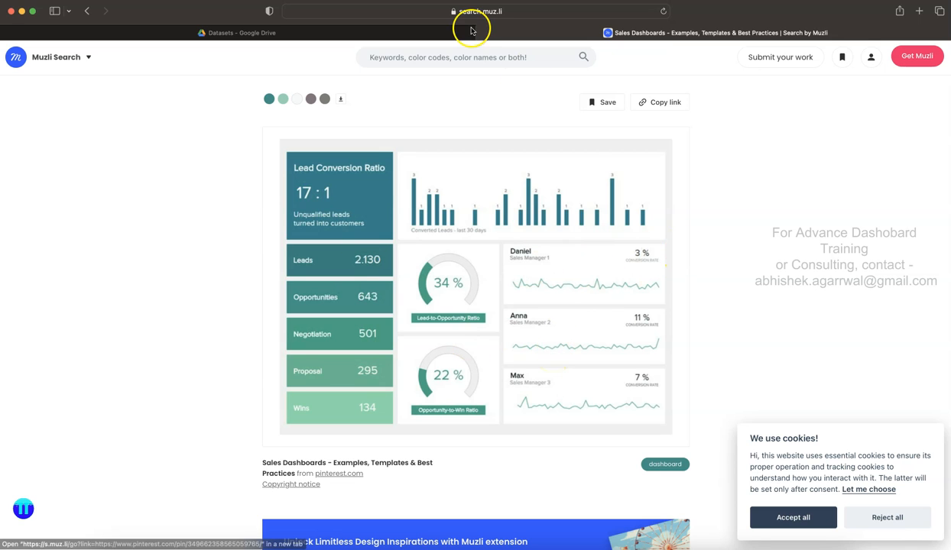
Open the Datasets spreadsheet from the Google Drive Datasets folder to view its list of dataset links.
left_click(396, 34)
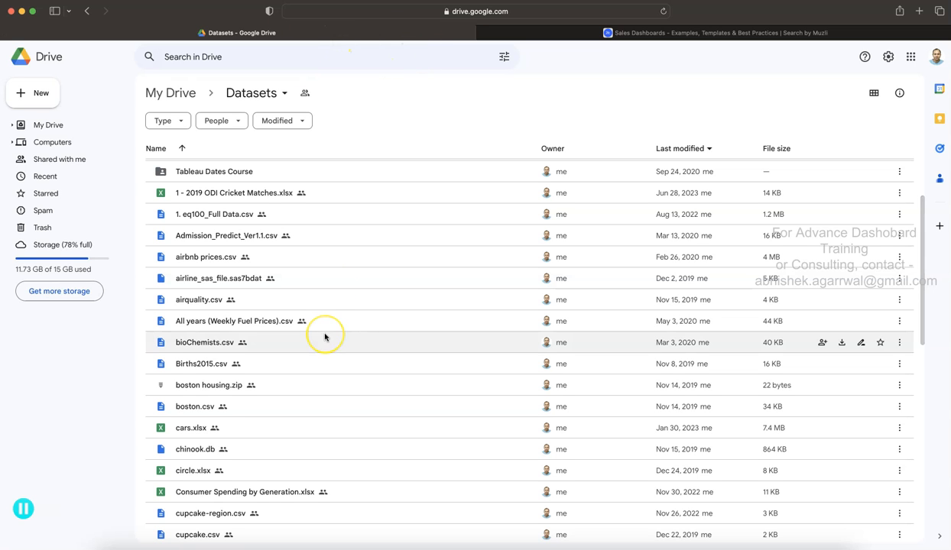
scroll(324, 334, "down", 2)
scroll(324, 334, "down", 3)
left_click(225, 403)
double_click(225, 403)
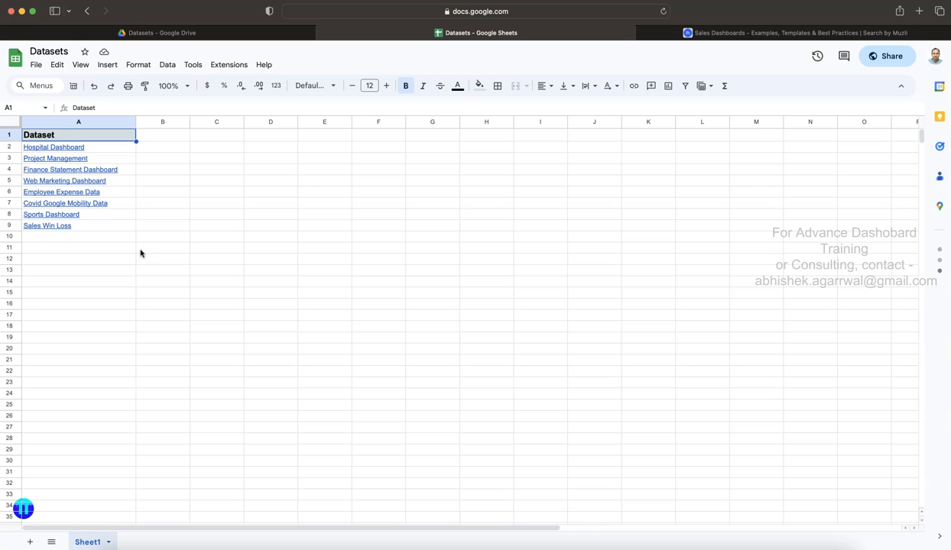
left_click(295, 273)
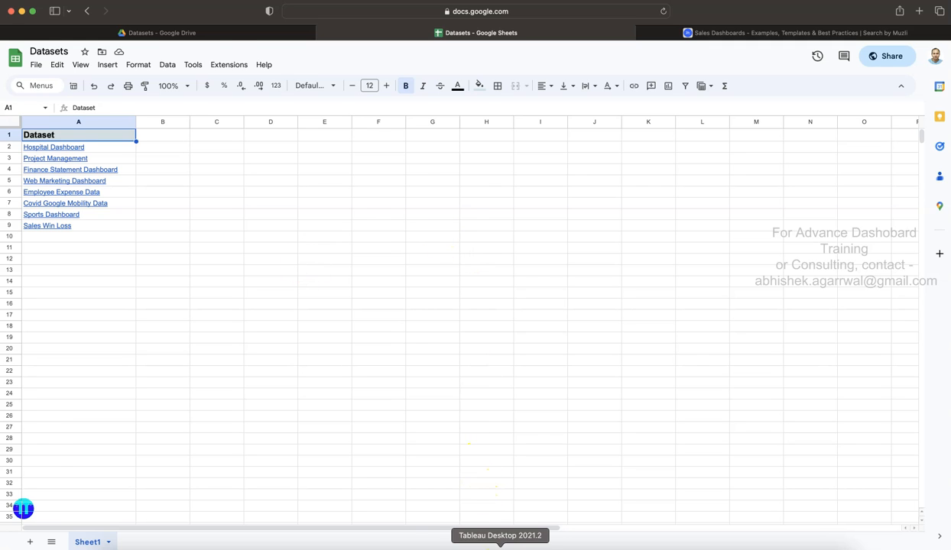
Switch to Tableau Desktop and create a new workbook, dismissing the file recovery dialog and enlarging the workbook window.
left_click(500, 544)
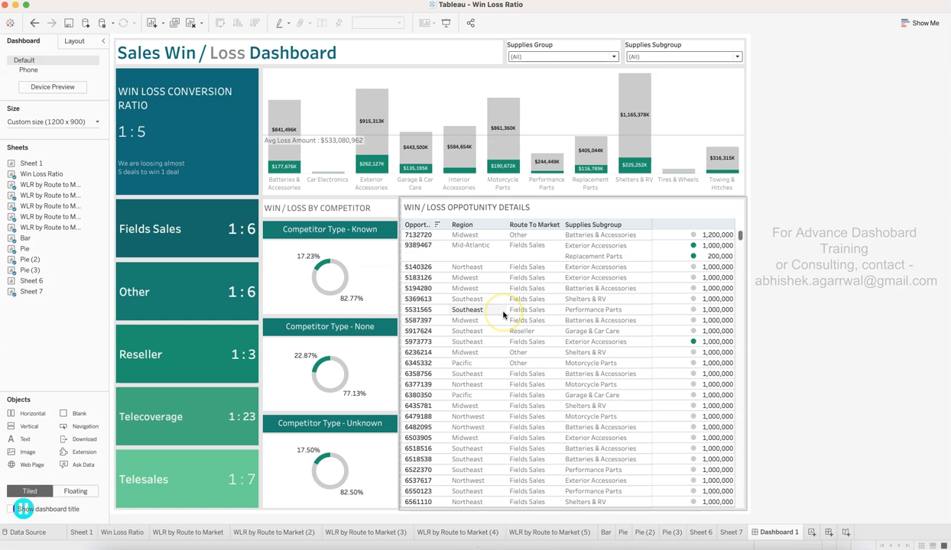
left_click(374, 130)
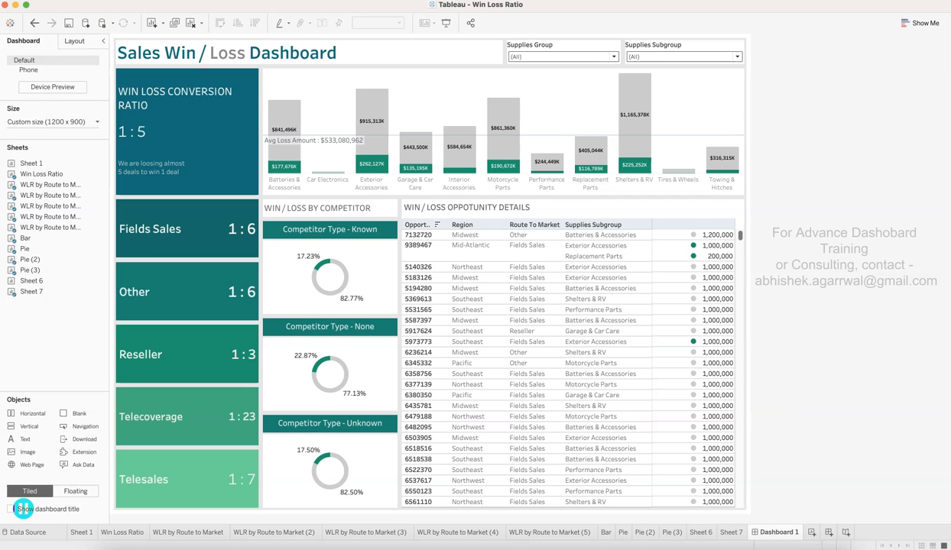
left_click(63, 0)
left_click(73, 7)
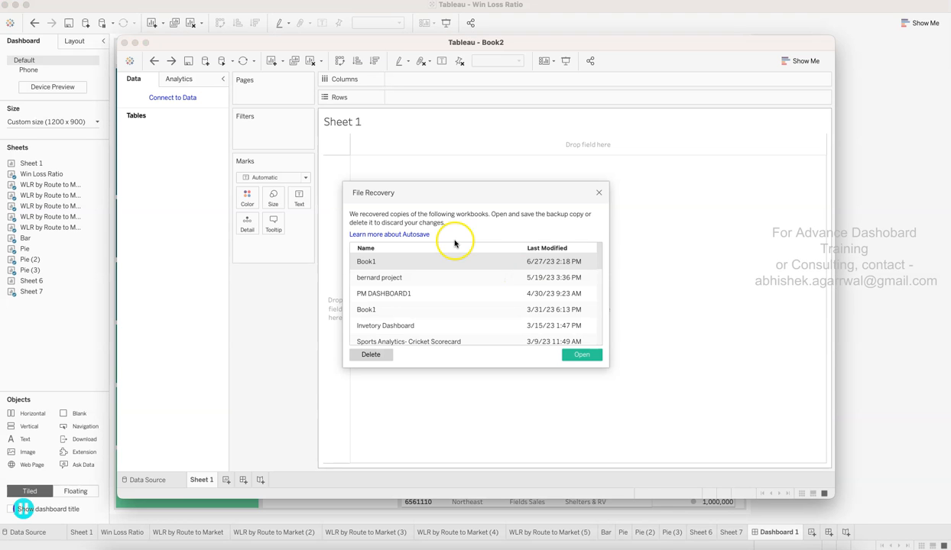
left_click(598, 193)
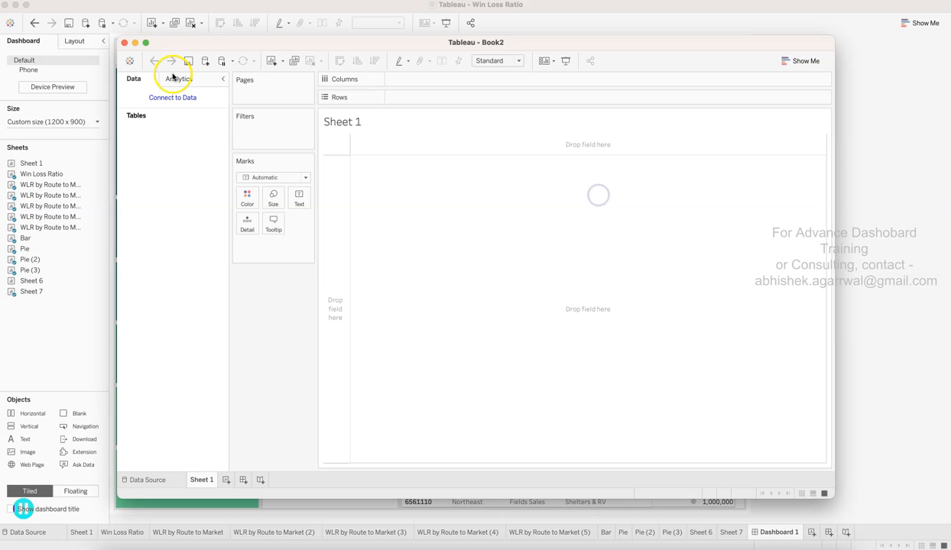
left_click(145, 42)
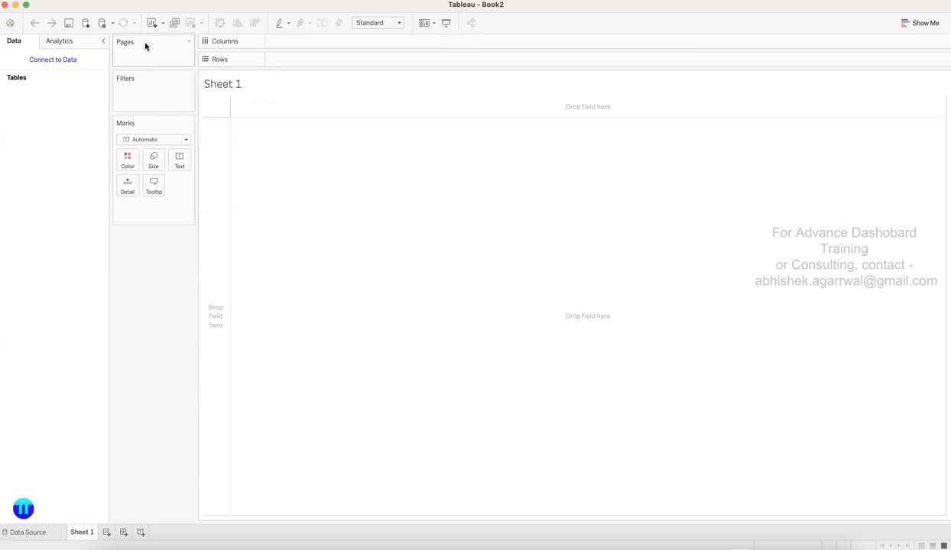
key("super+n")
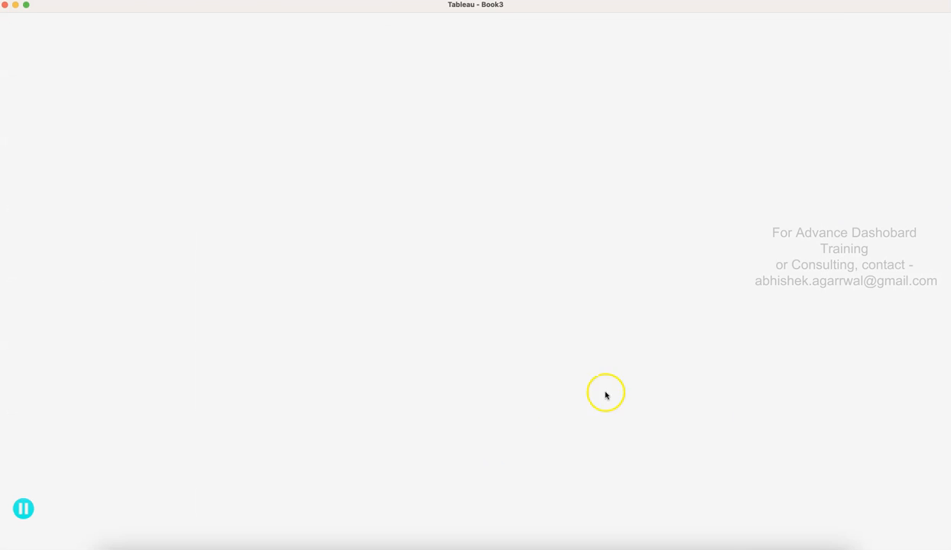
left_click(602, 203)
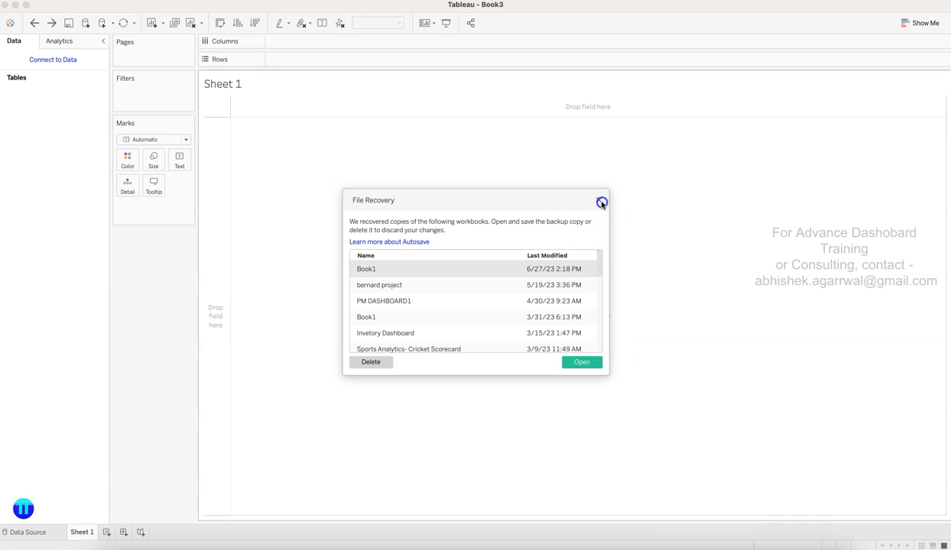
left_click(5, 5)
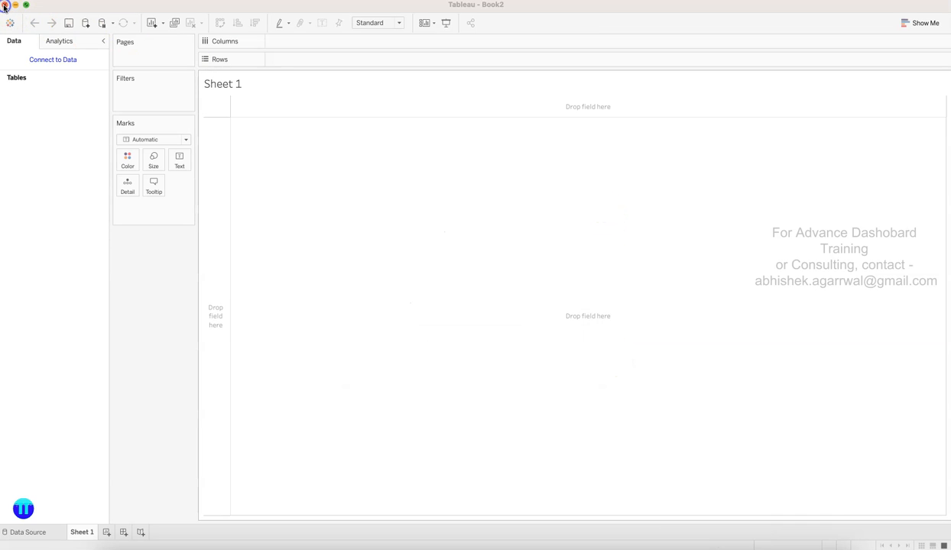
left_click(553, 396)
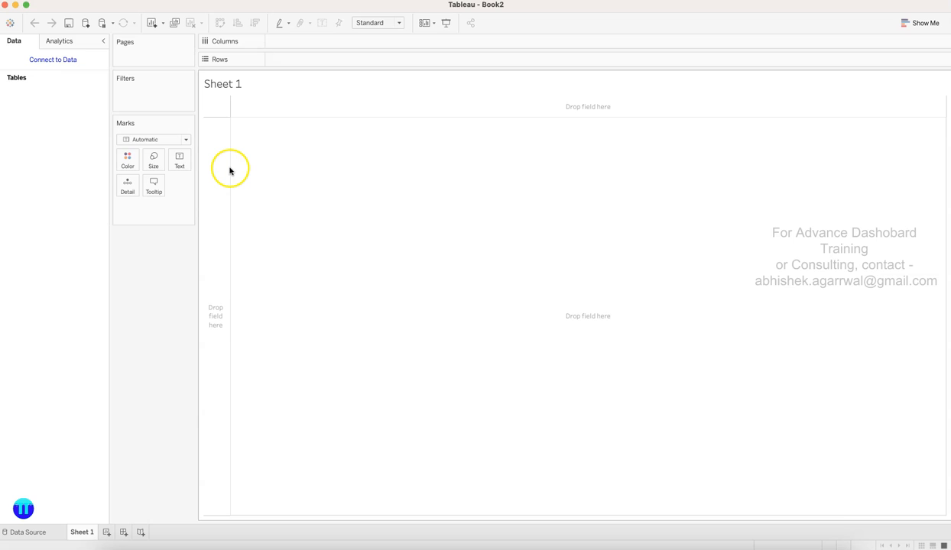
Connect the new workbook to the Microsoft Excel file Sales Win Loss Dataset.xlsx from the Datasets folder.
left_click(68, 60)
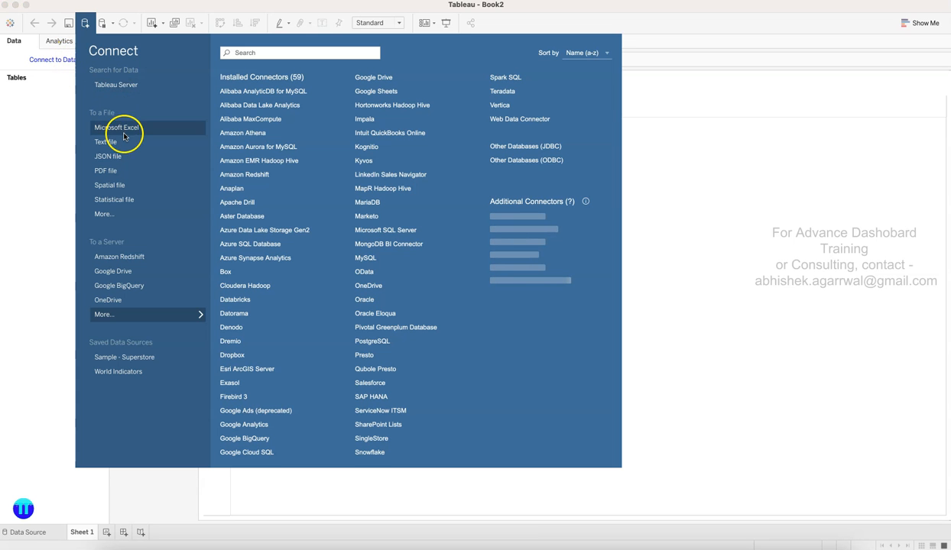
left_click(128, 131)
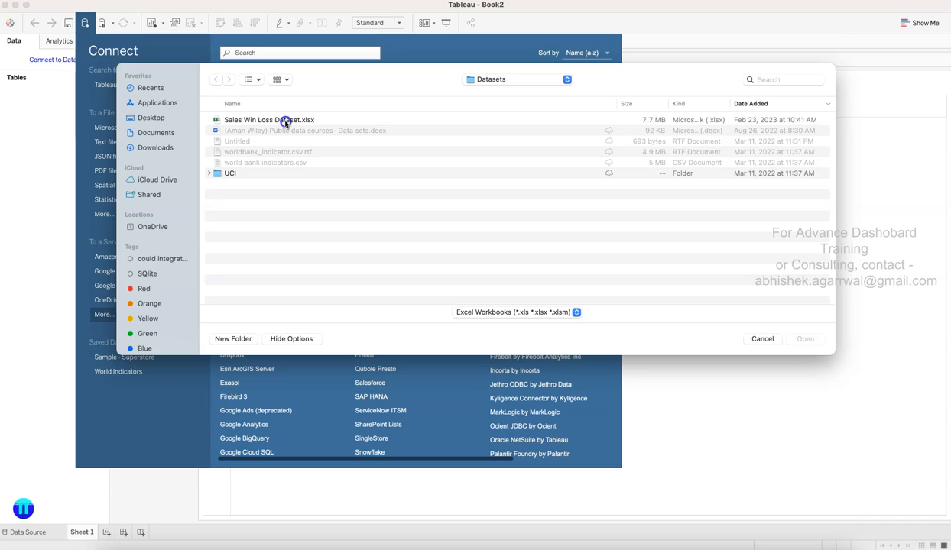
double_click(285, 121)
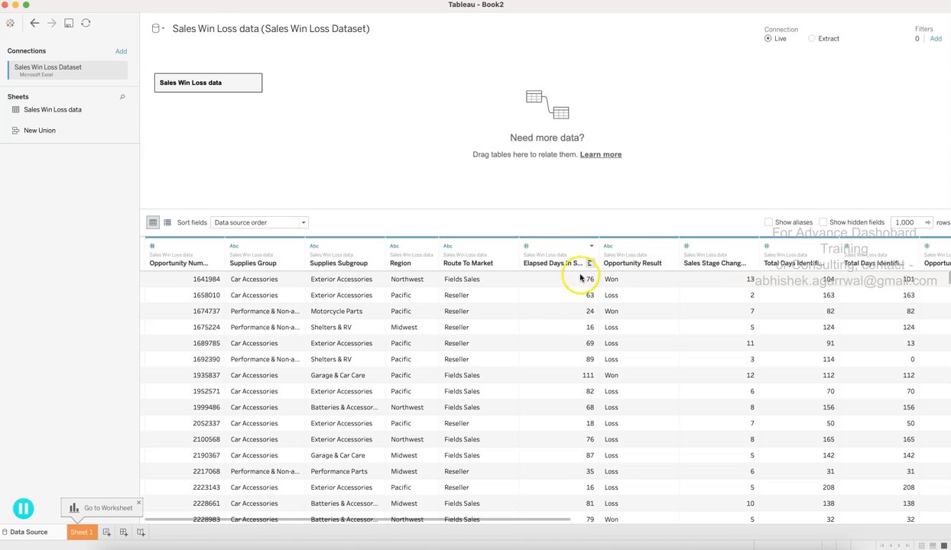
Widen the Elapsed Days In Sales Stage, Sales Stage Change Count and Total Days Identified Through Closing columns to show their full names.
left_click_drag(601, 256, 641, 254)
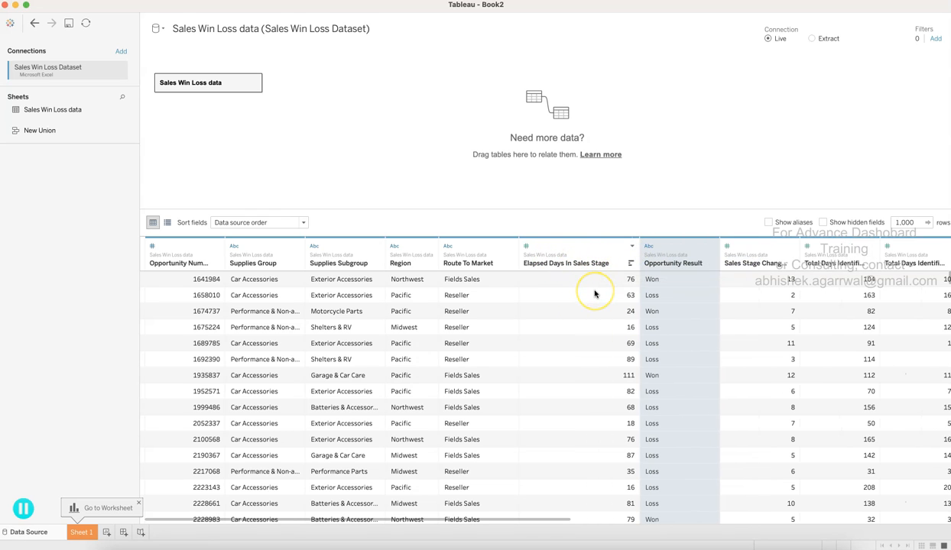
scroll(595, 294, "right", 5)
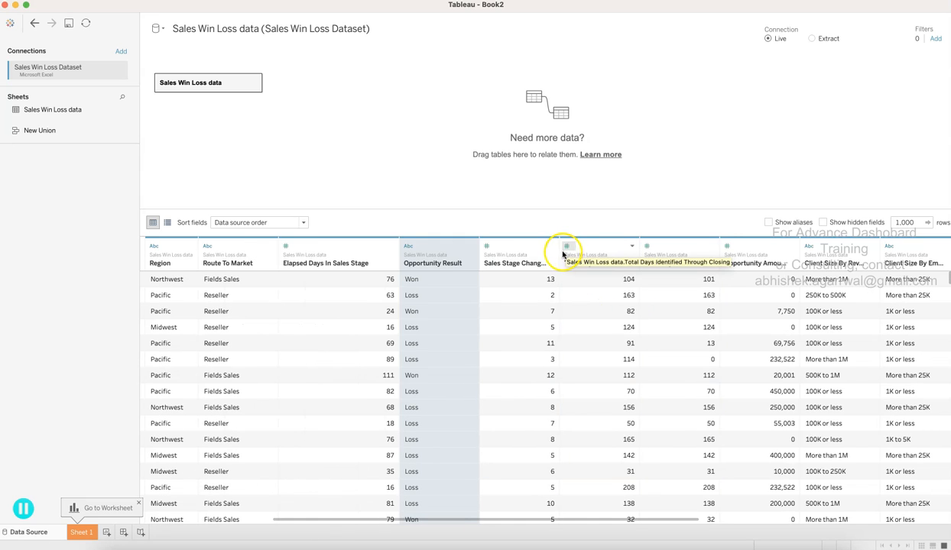
left_click_drag(561, 254, 579, 255)
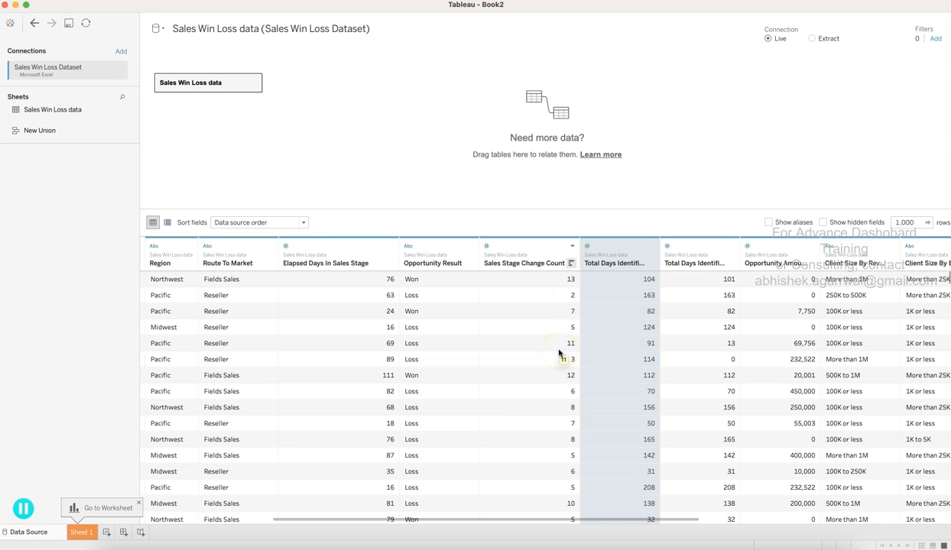
left_click_drag(660, 259, 730, 259)
left_click(545, 311)
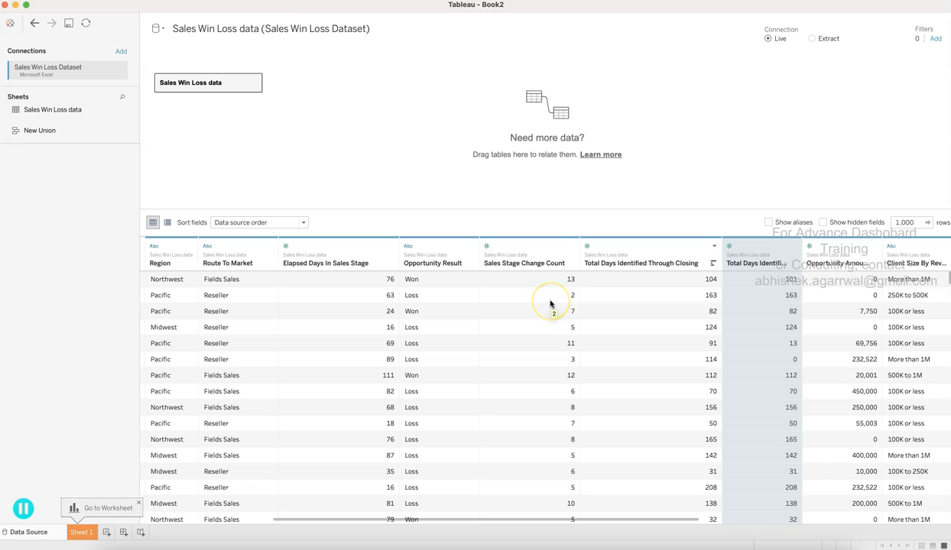
left_click(551, 303)
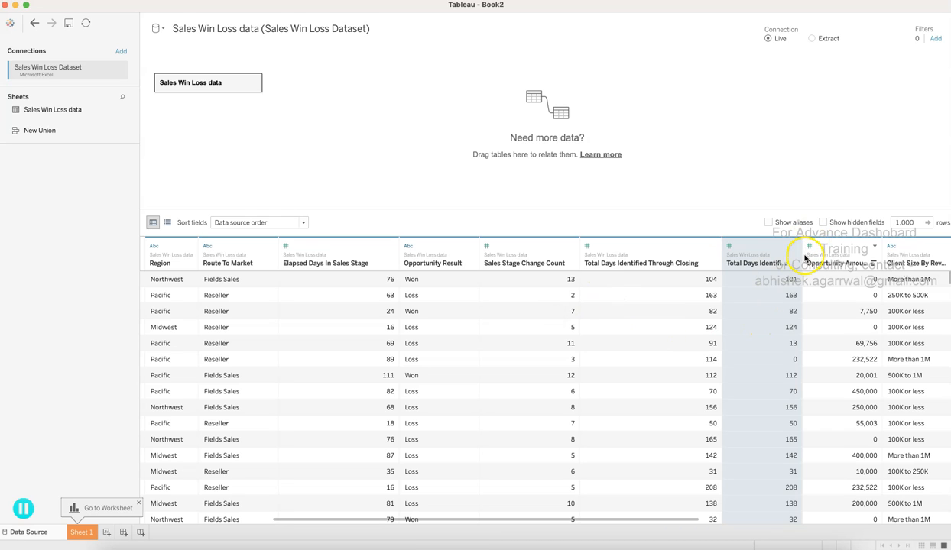
Widen the Total Days Identified Through Qualified, Opportunity Amount USD and Client Size By Revenue (USD) columns to show their full names.
left_click_drag(802, 259, 886, 260)
scroll(746, 341, "right", 3)
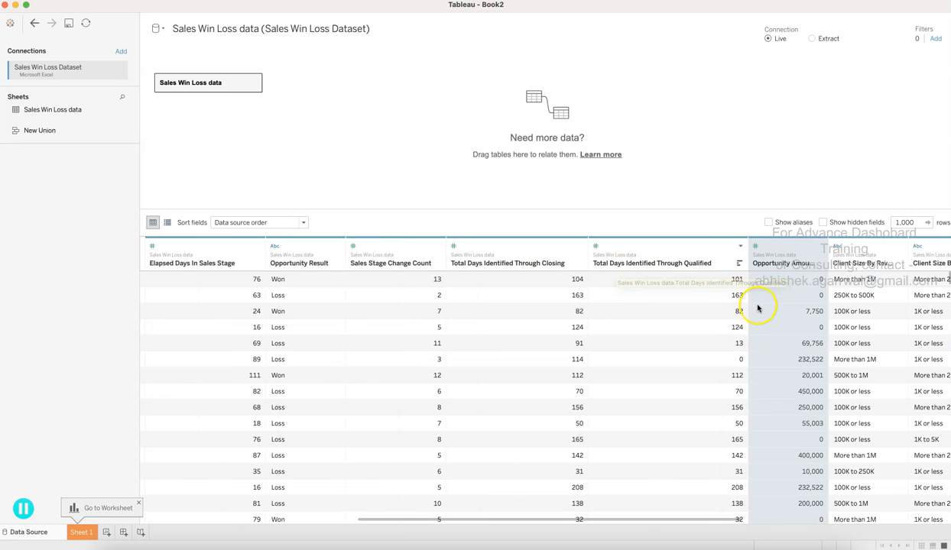
scroll(757, 304, "right", 3)
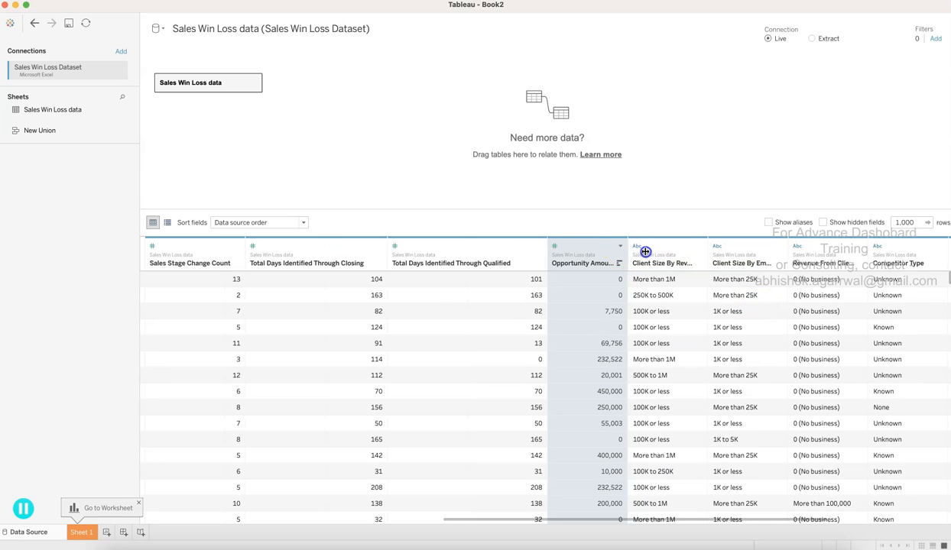
left_click_drag(627, 252, 660, 252)
left_click_drag(736, 258, 784, 253)
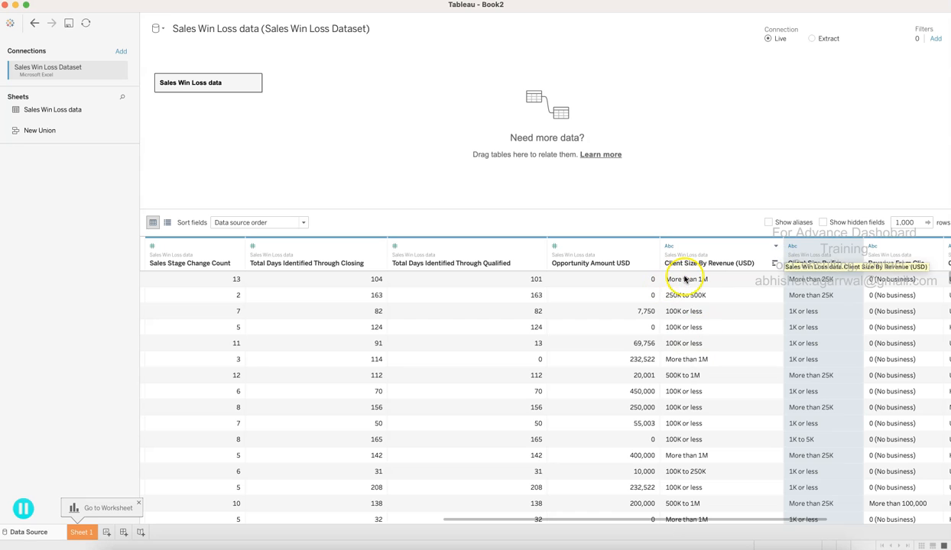
Widen the Client Size By Employee Count and Revenue From Client columns, and review the remaining fields of the data preview.
scroll(734, 342, "right", 10)
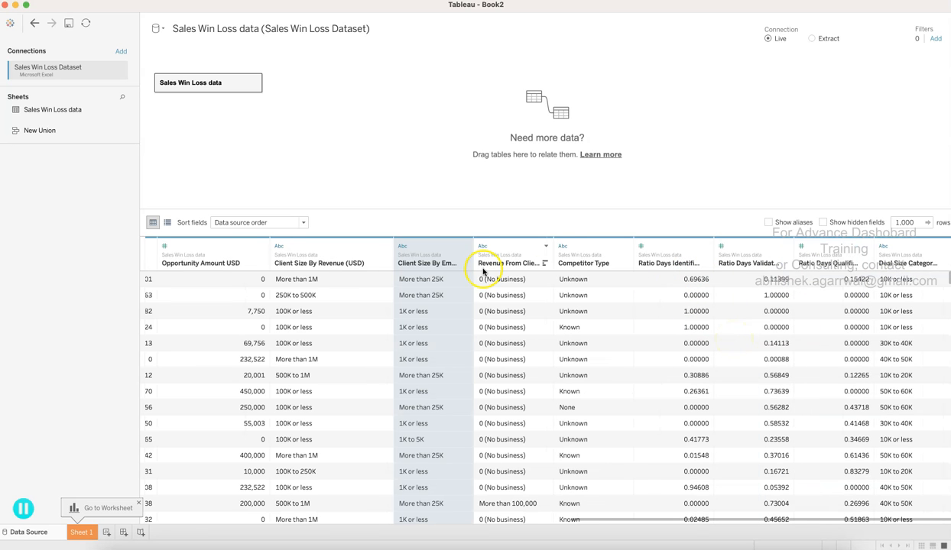
left_click_drag(473, 258, 536, 257)
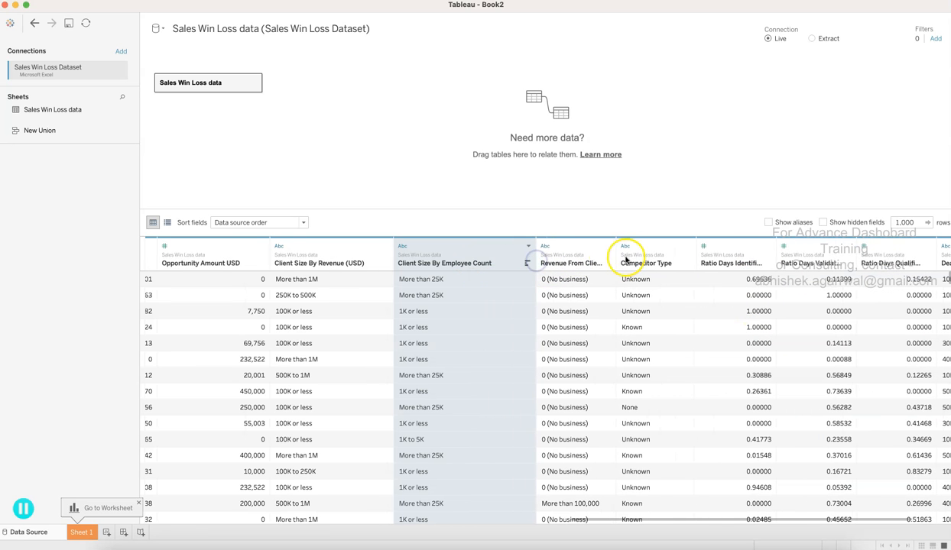
left_click_drag(616, 258, 656, 254)
scroll(720, 375, "right", 3)
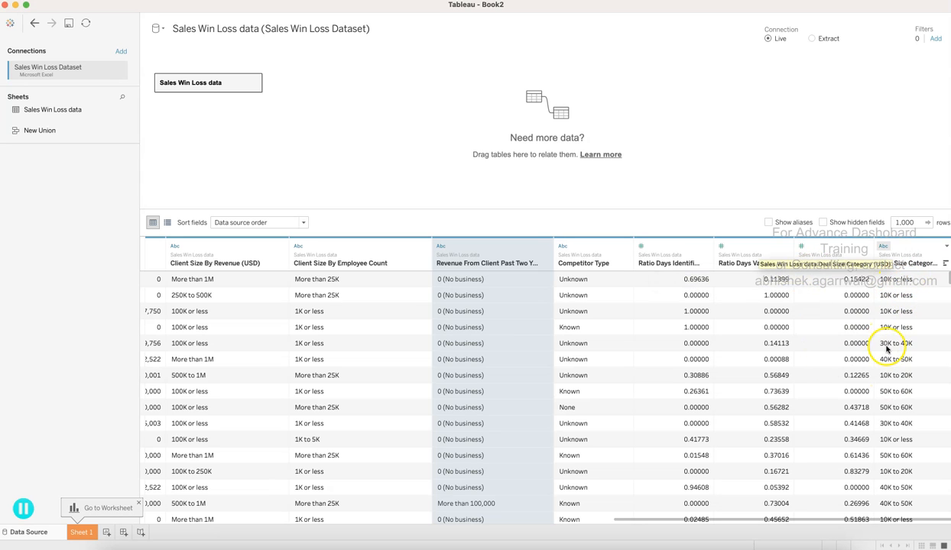
scroll(709, 371, "left", 15)
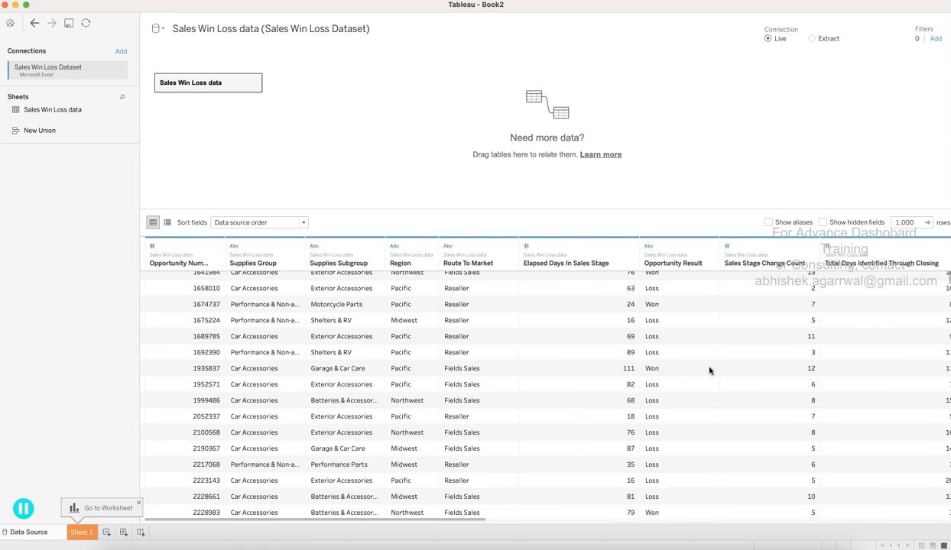
Go to Sheet 1, then switch to a blank Excel workbook and enter 2 in A1 and 10 in B1.
left_click(81, 532)
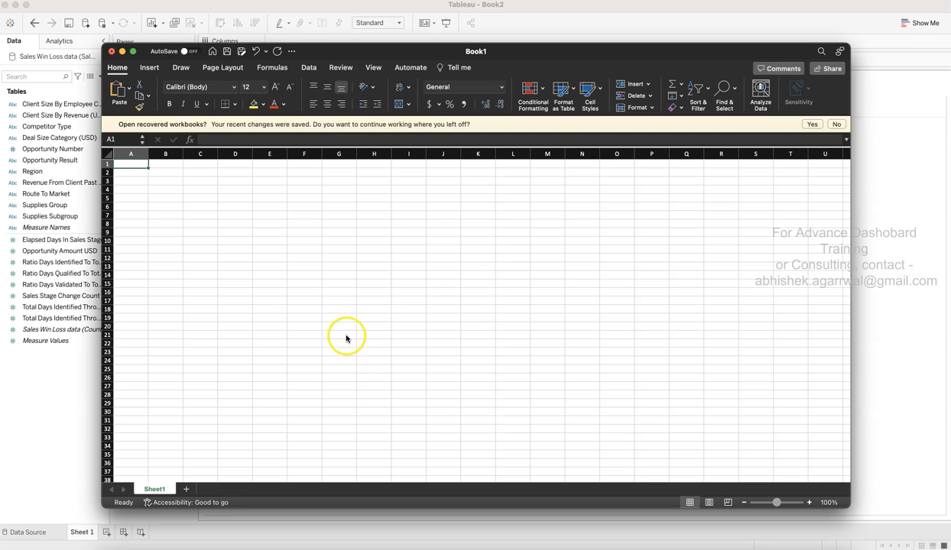
left_click(135, 165)
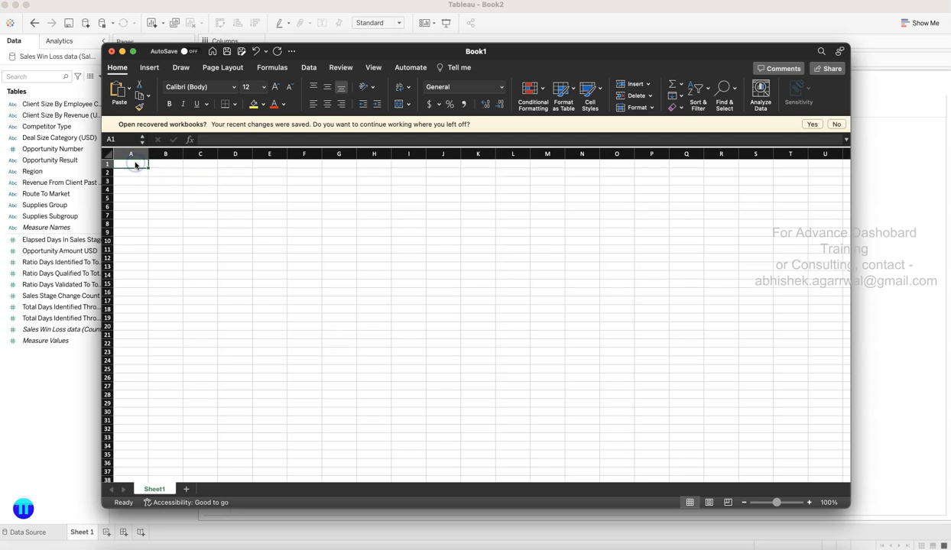
type("2")
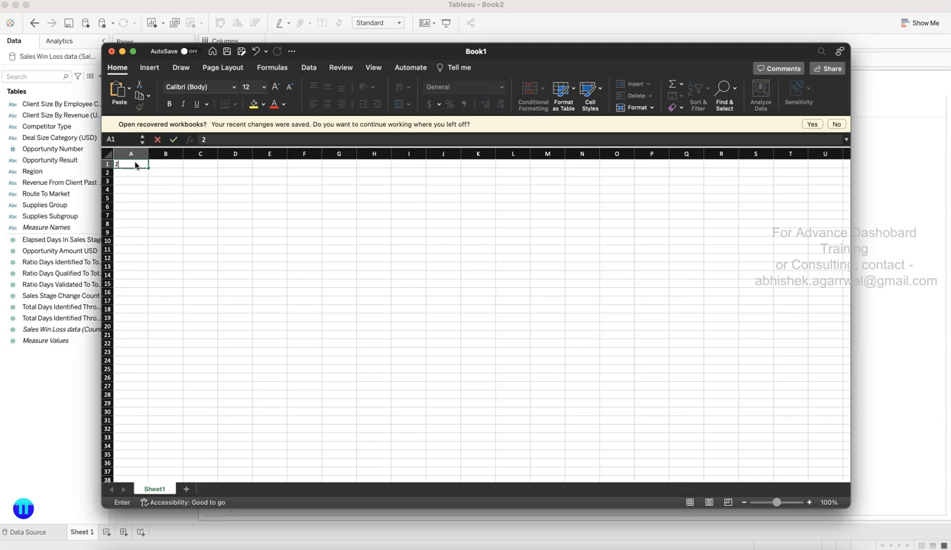
key("Tab")
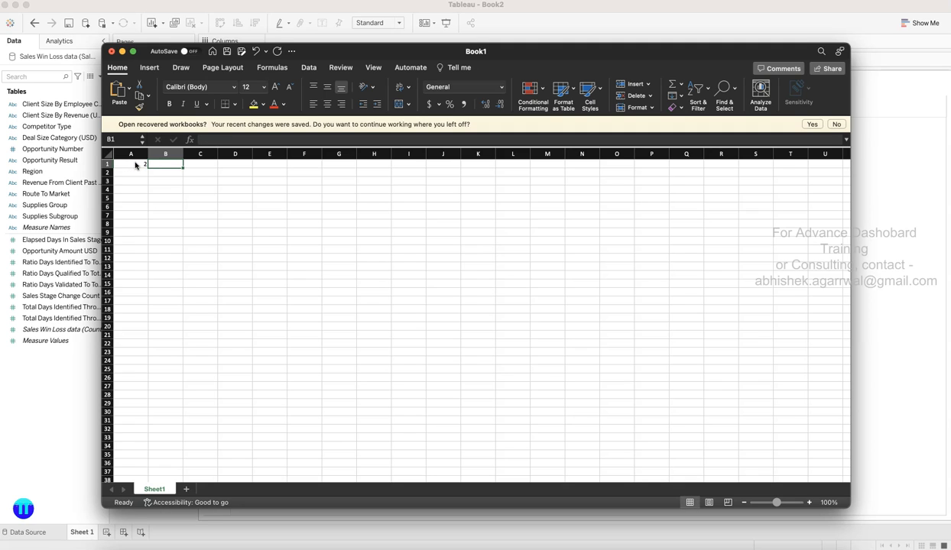
type("10")
key("Return")
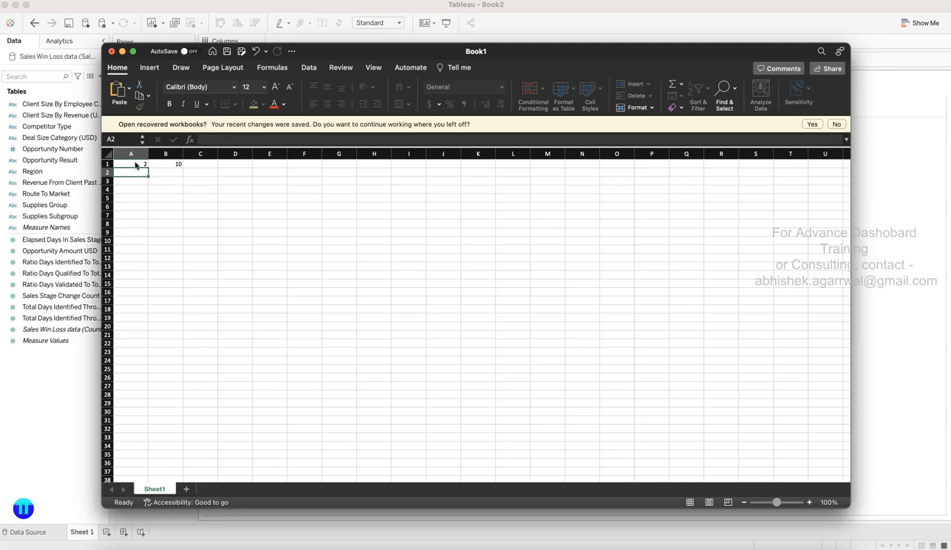
Enter the formula =A1/2 in cell A2 of the Excel sheet.
type("=")
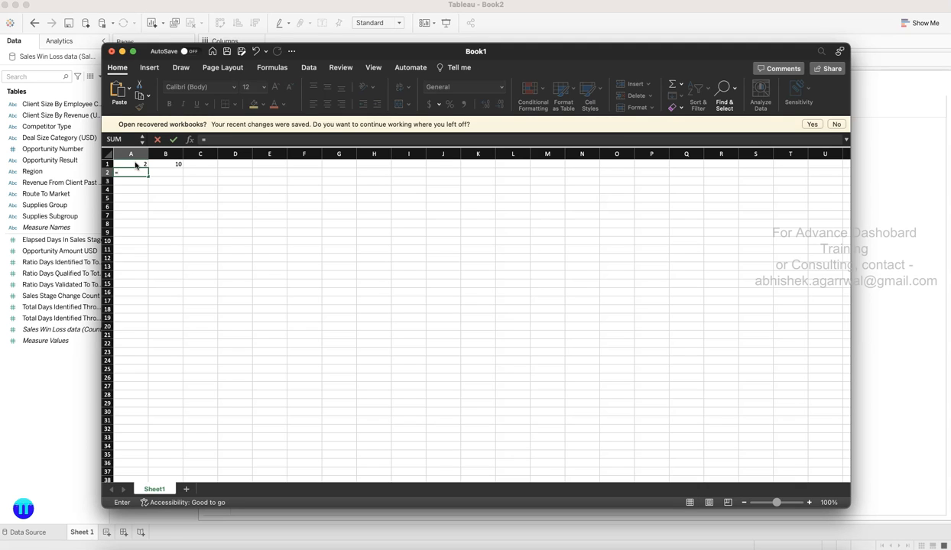
left_click(136, 165)
type("/2")
key("Return")
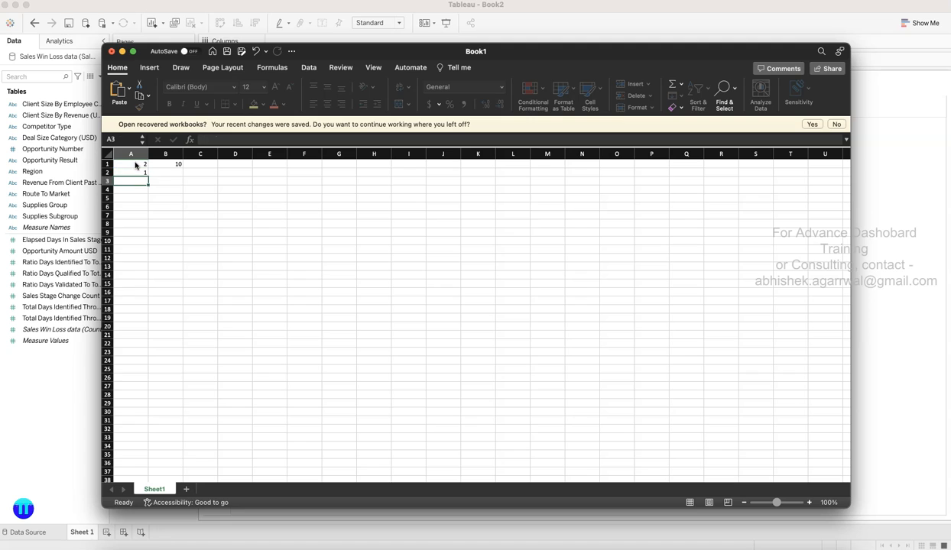
Enter the formula =B1/A1 in cell B2 and review the values and formulas in A1:B2.
left_click(136, 165)
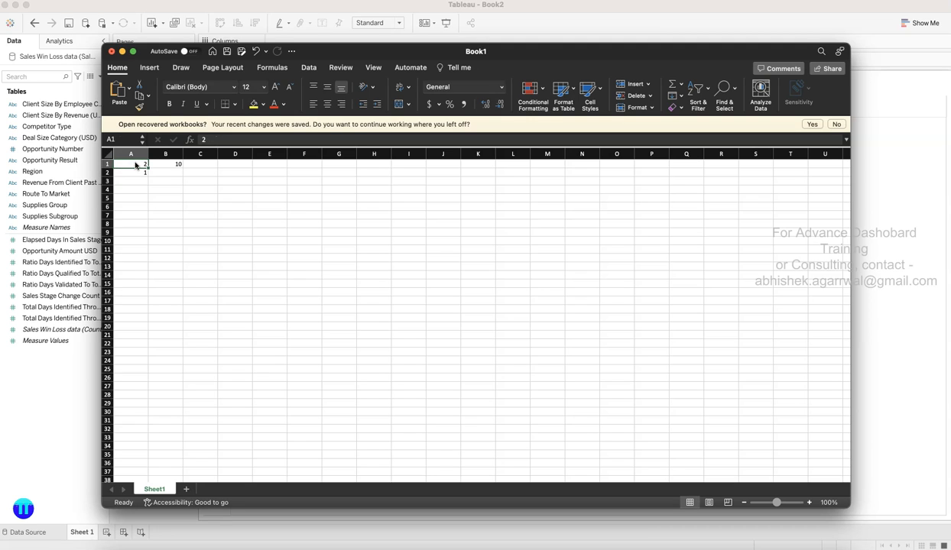
key("Down")
key("Right")
type("=")
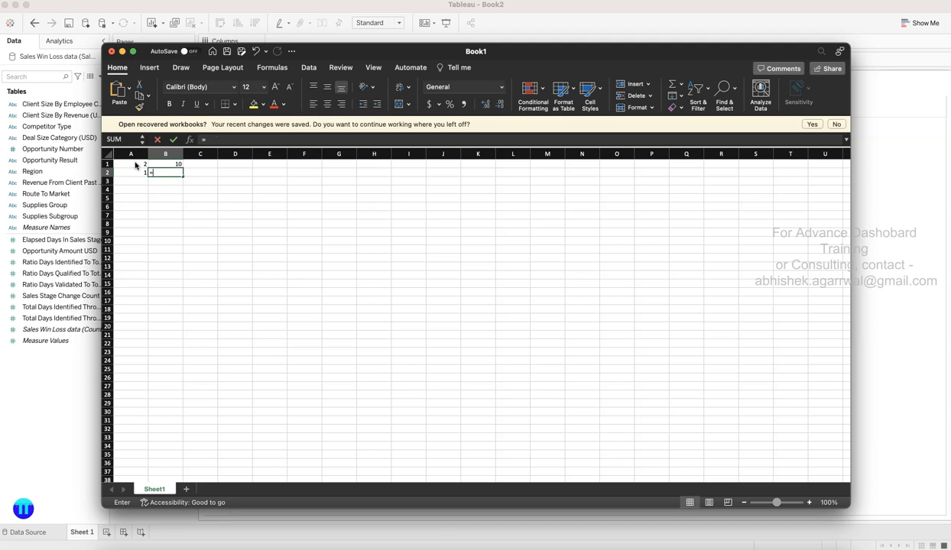
key("Up")
type("/2")
key("Return")
key("Up")
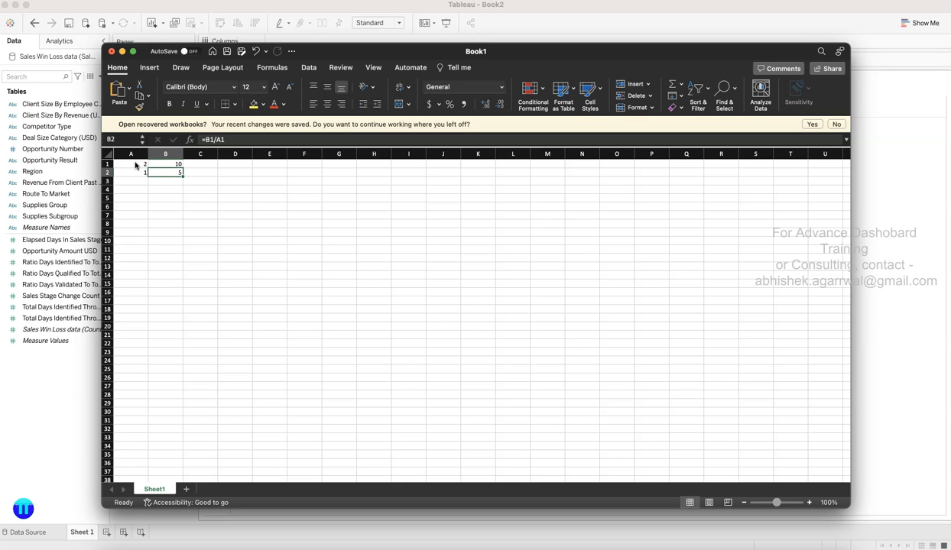
key("Up")
key("Left")
key("Right")
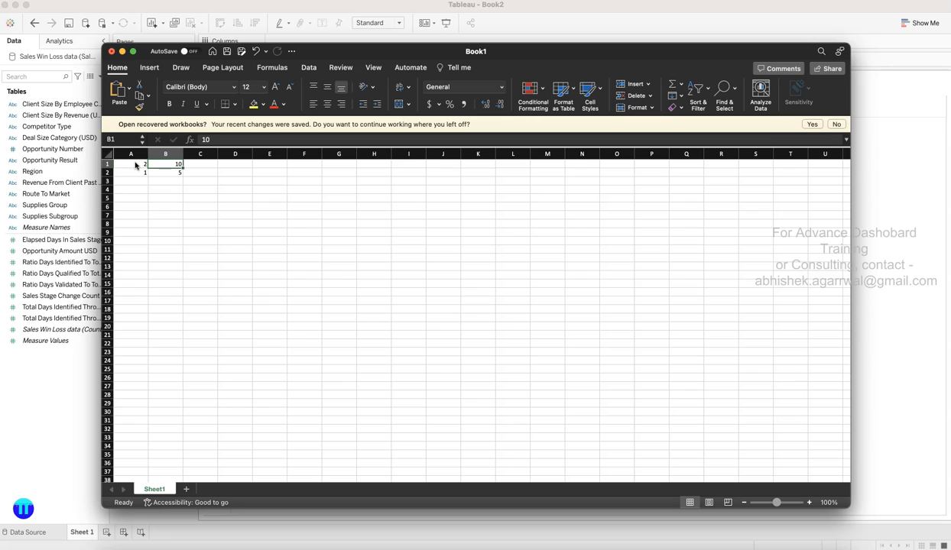
key("Down")
key("Left")
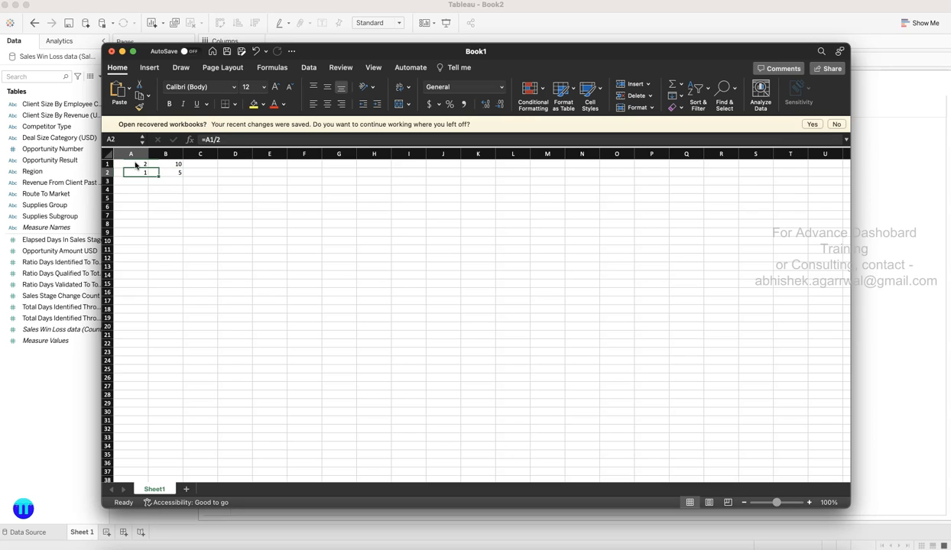
key("Up")
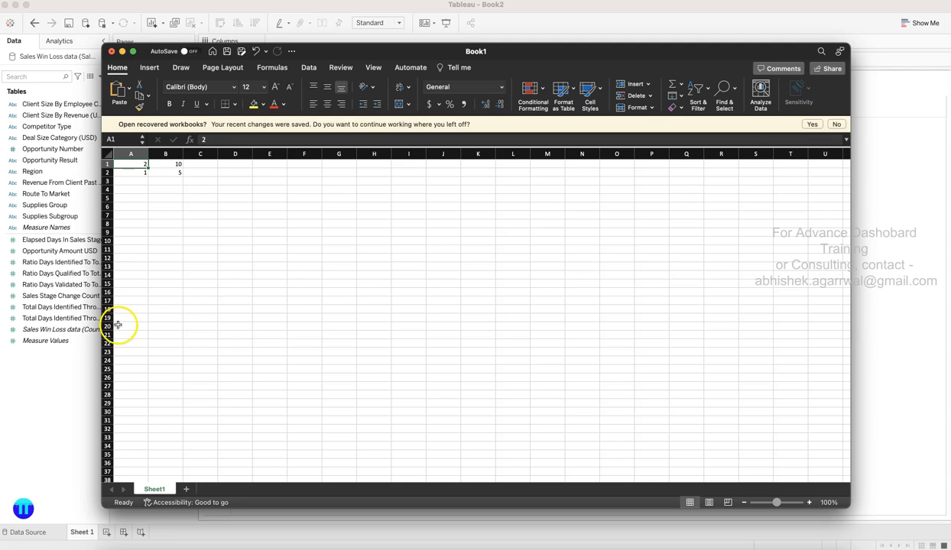
Switch back to the Tableau workbook and start a new calculated field named Win Deals.
left_click(57, 407)
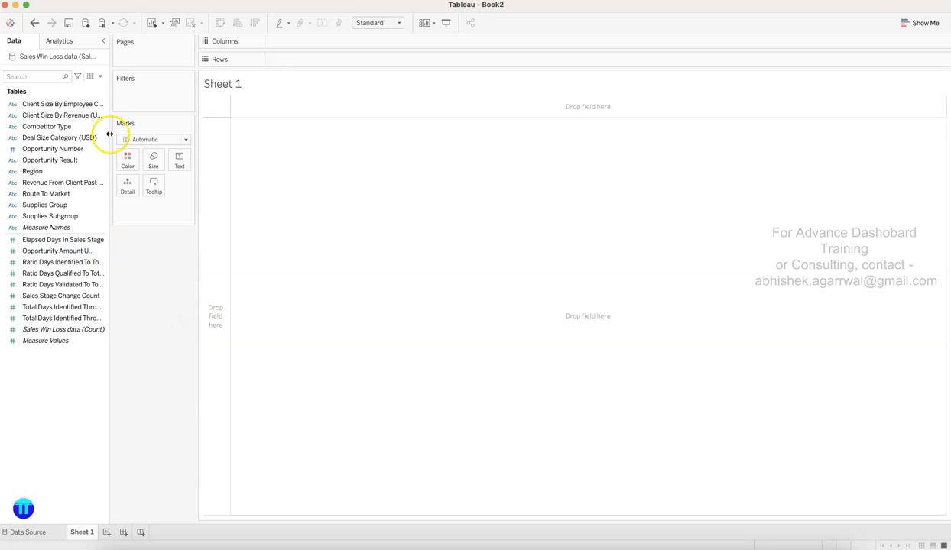
left_click(99, 76)
left_click(93, 90)
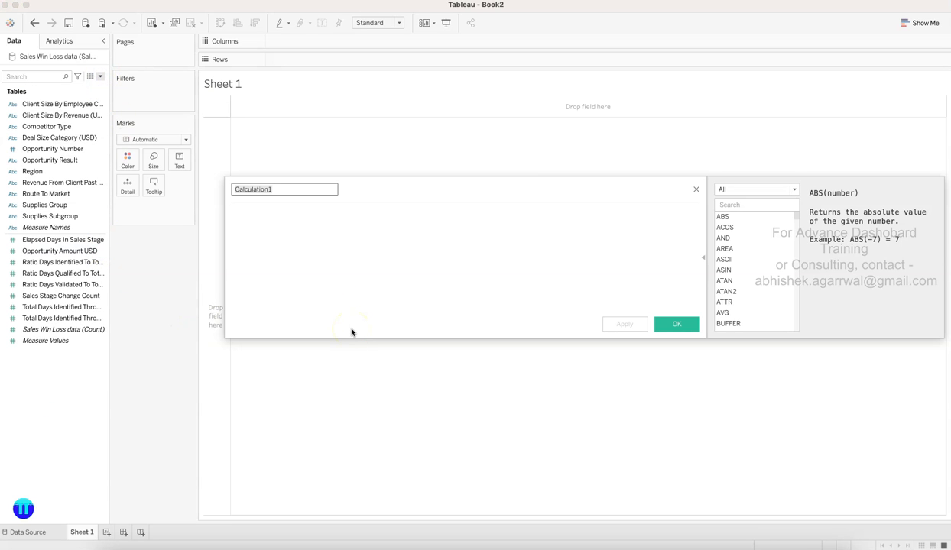
type("Win Deals")
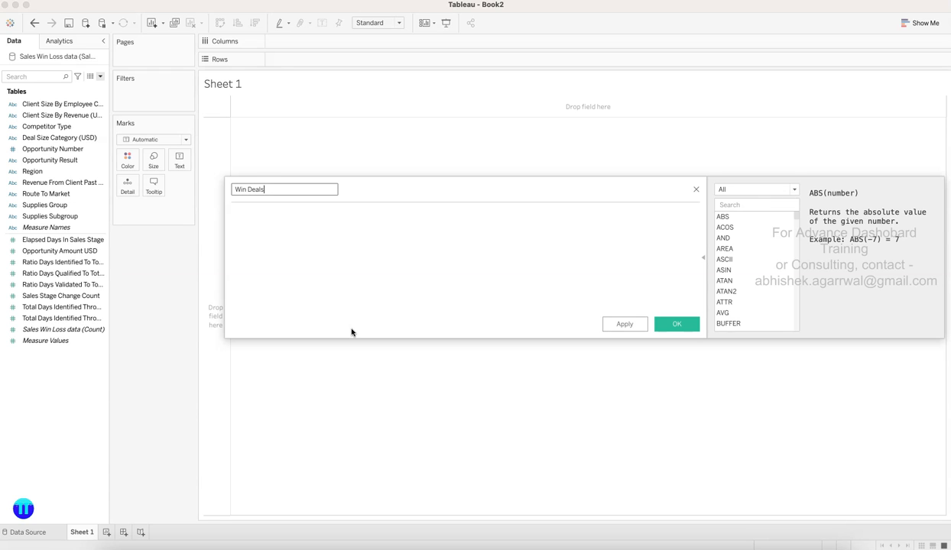
Write the Win Deals formula IF [Opportunity Result] = "Won" THEN [Opportunity Amount USD] END.
key("Tab")
type("if")
key("Return")
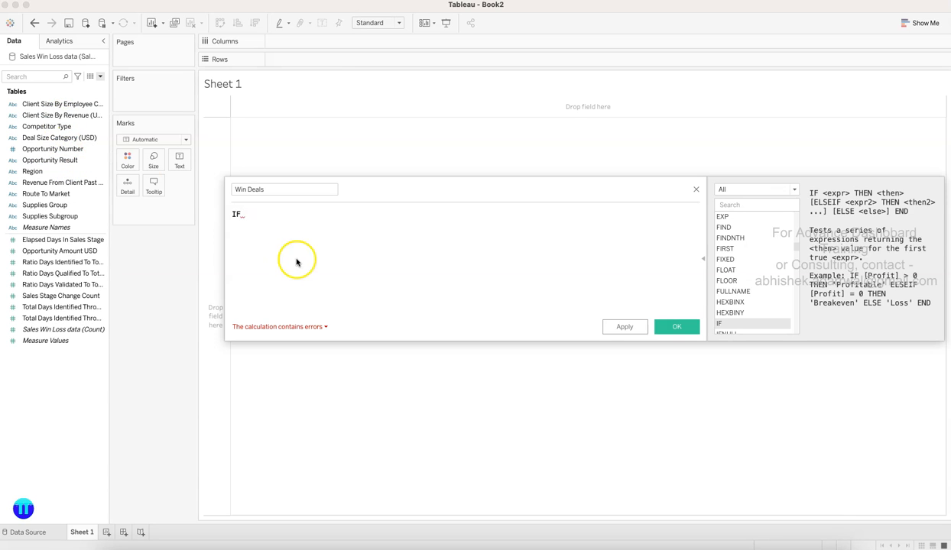
type("opp")
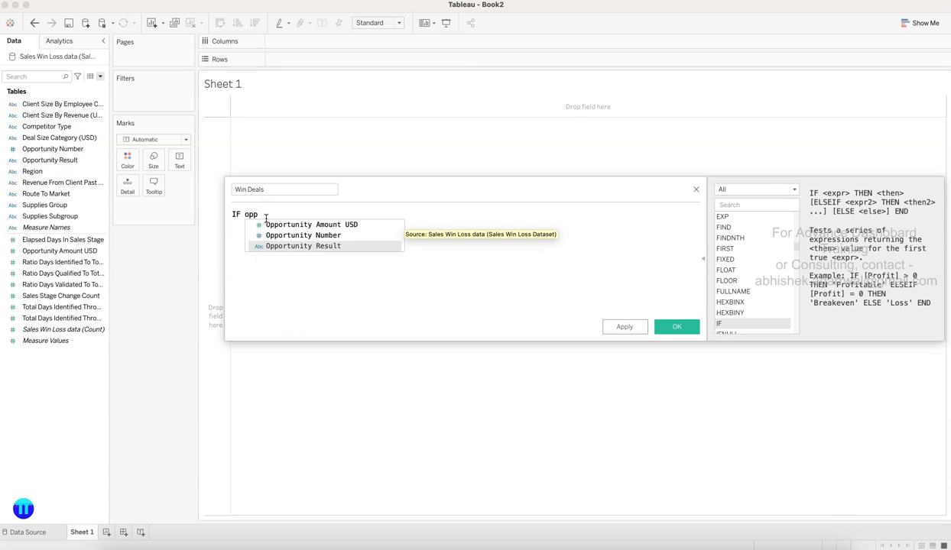
key("Return")
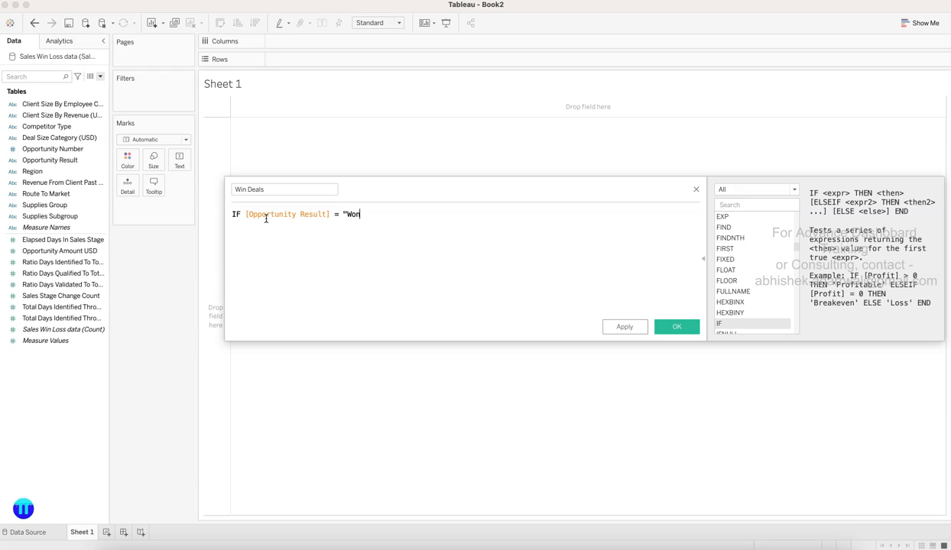
type("= \"Won\" the")
key("Return")
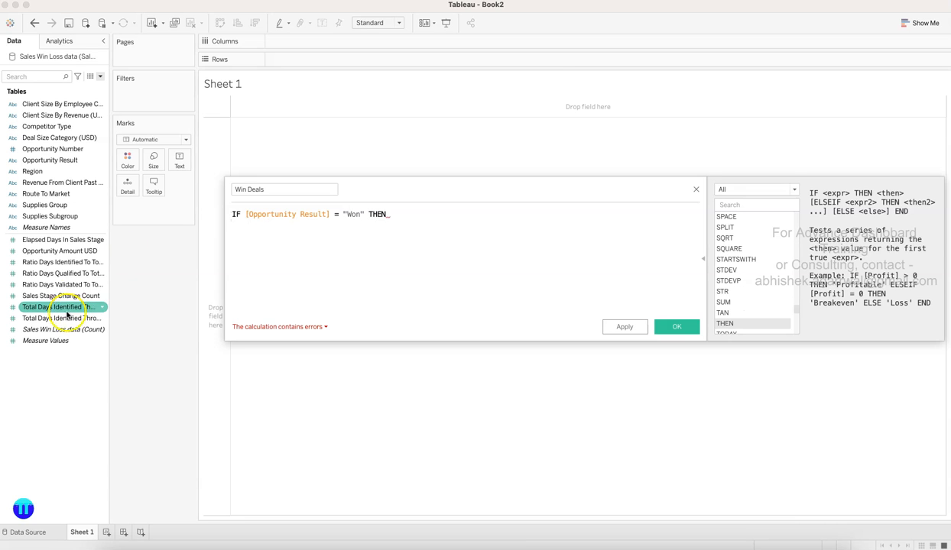
type("opp")
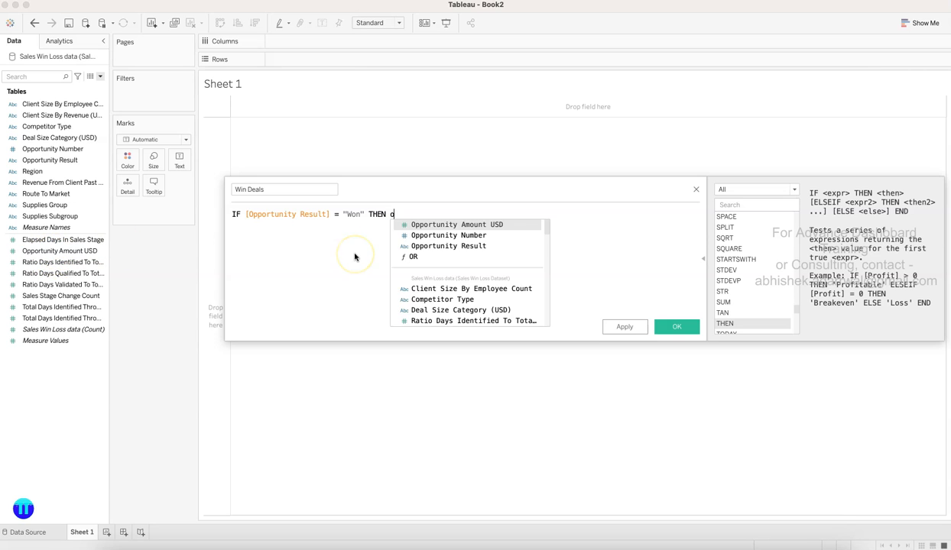
key("Return")
type("end")
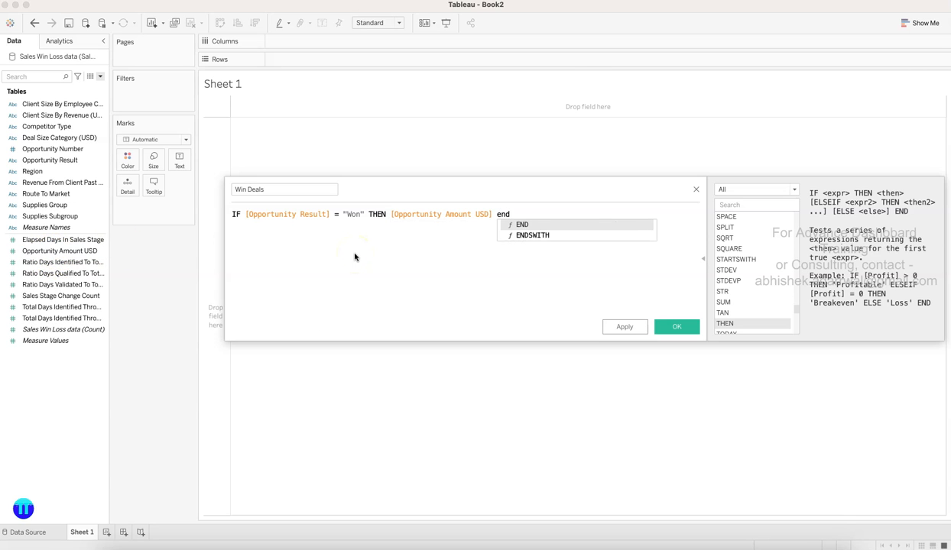
key("Return")
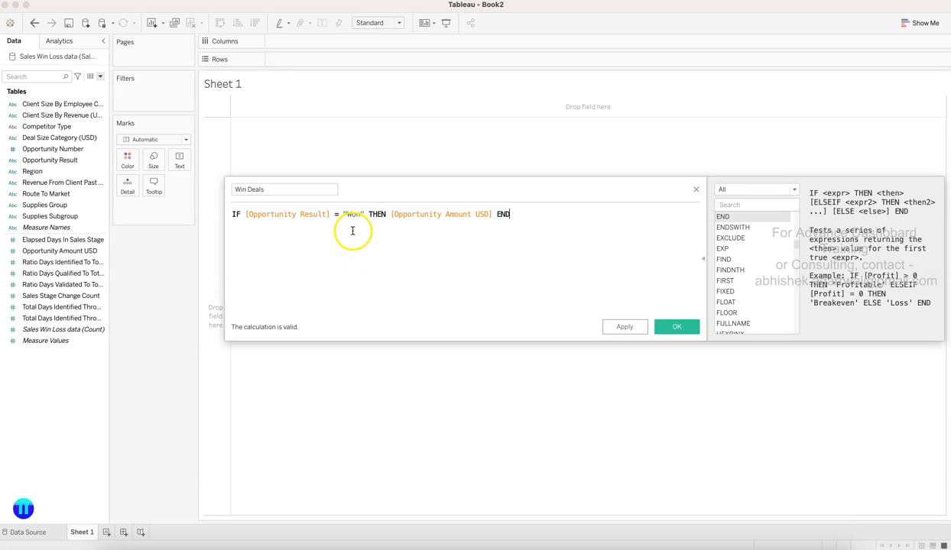
left_click_drag(378, 218, 538, 214)
left_click(538, 214)
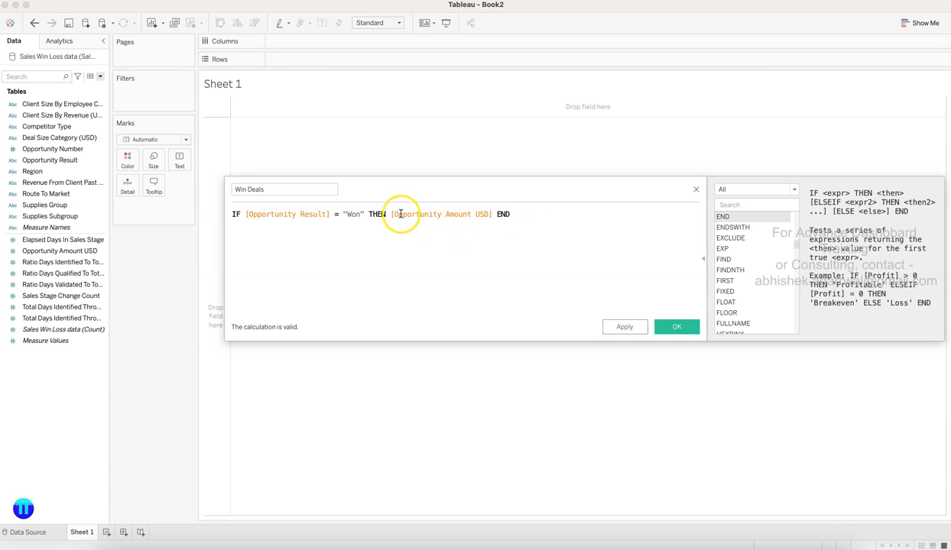
Replace [Opportunity Amount USD] with [Opportunity Number] in the Win Deals formula and save the calculated field.
left_click_drag(390, 214, 461, 214)
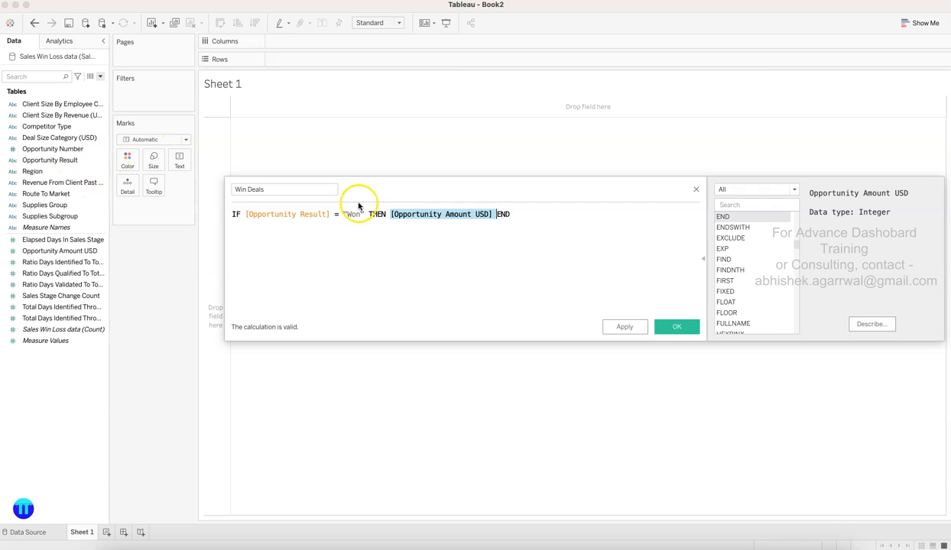
left_click(407, 227)
left_click_drag(396, 214, 477, 212)
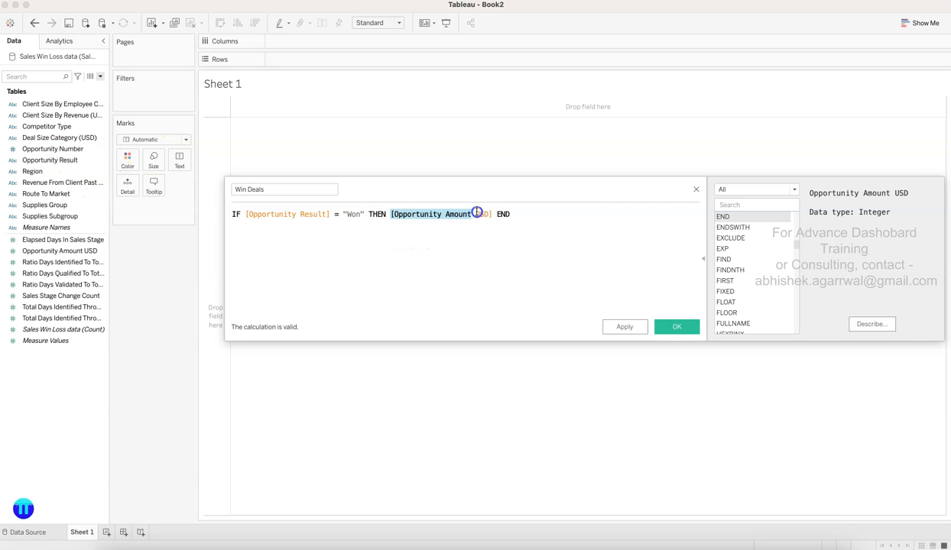
type("opp")
key("Down")
key("Return")
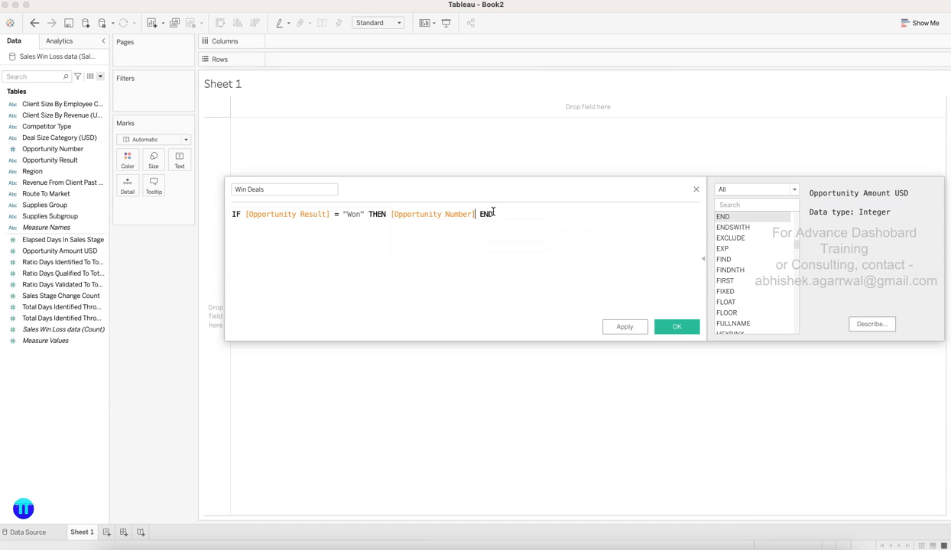
left_click(84, 273)
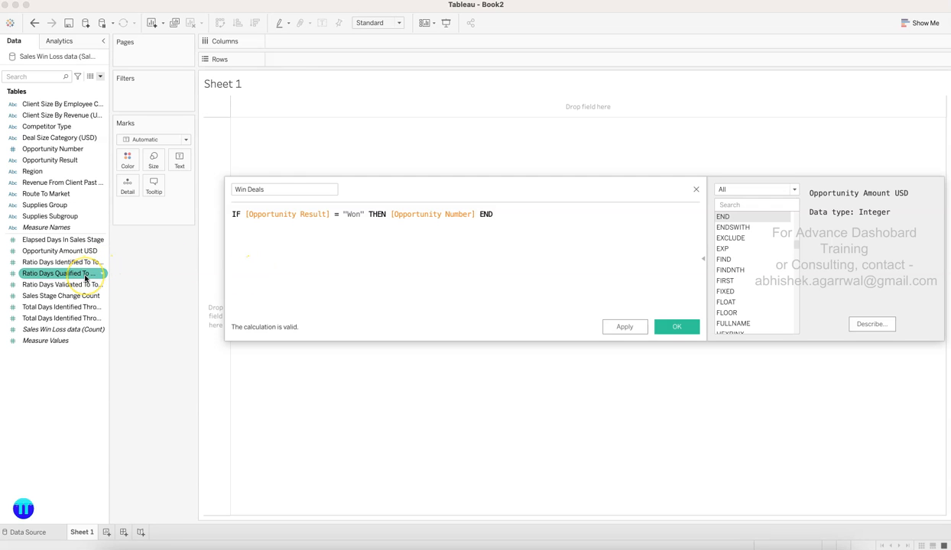
left_click(77, 150)
left_click(393, 215)
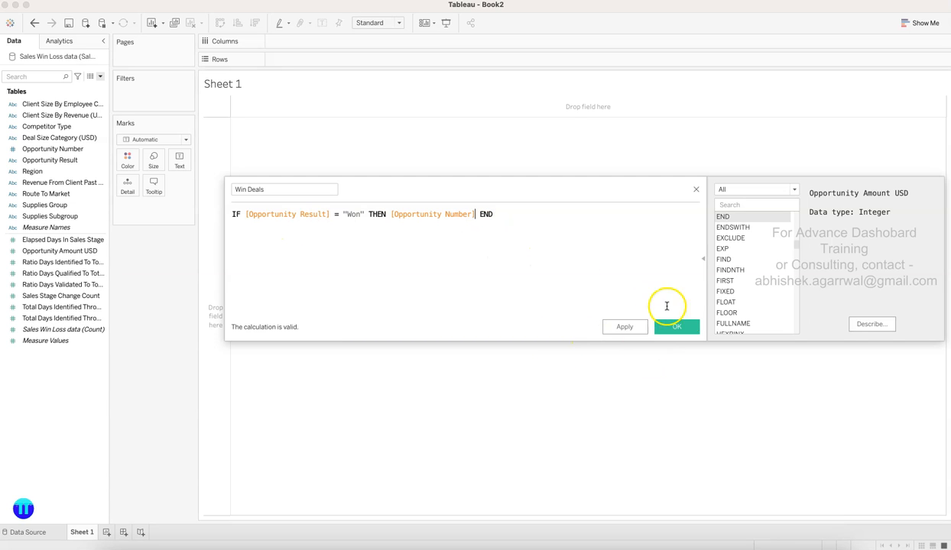
left_click(684, 329)
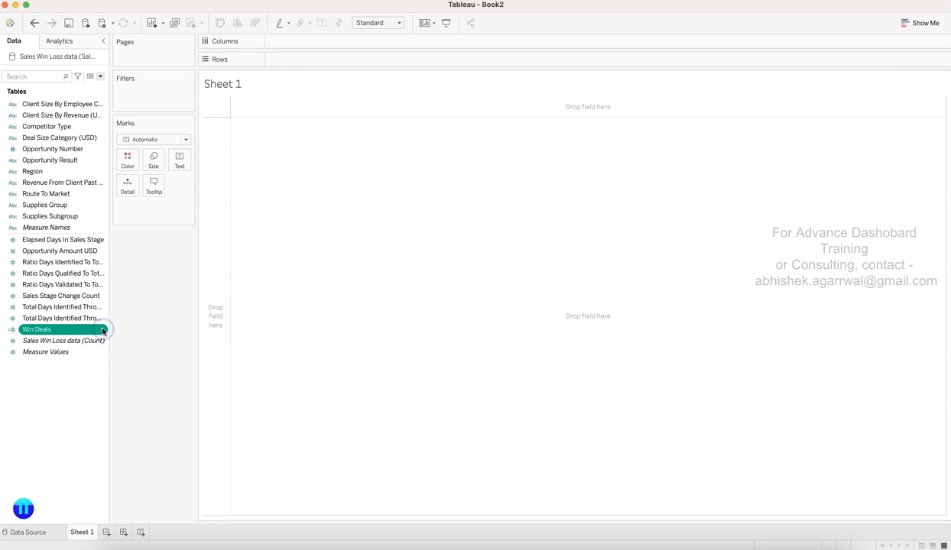
Show the Win Deals field as text on Sheet 1.
left_click(73, 333)
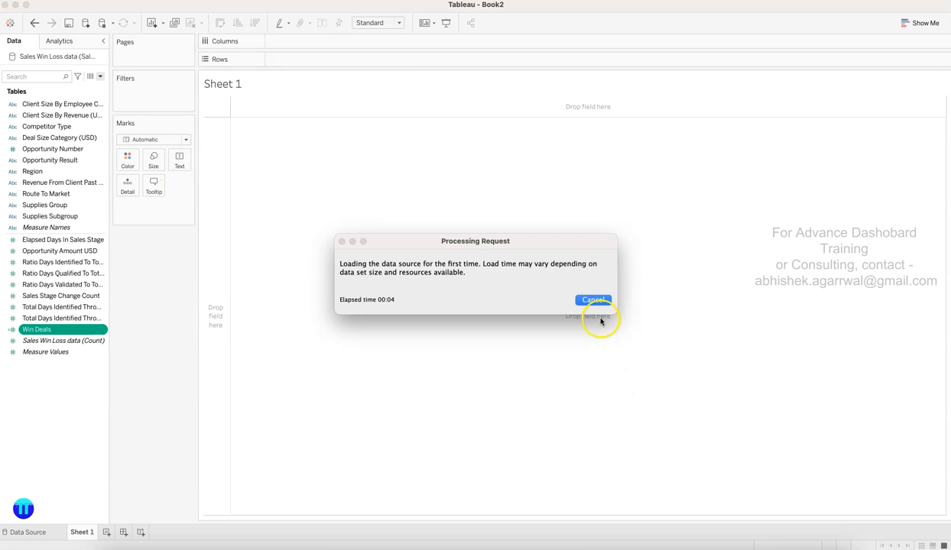
left_click(599, 301)
left_click(141, 283)
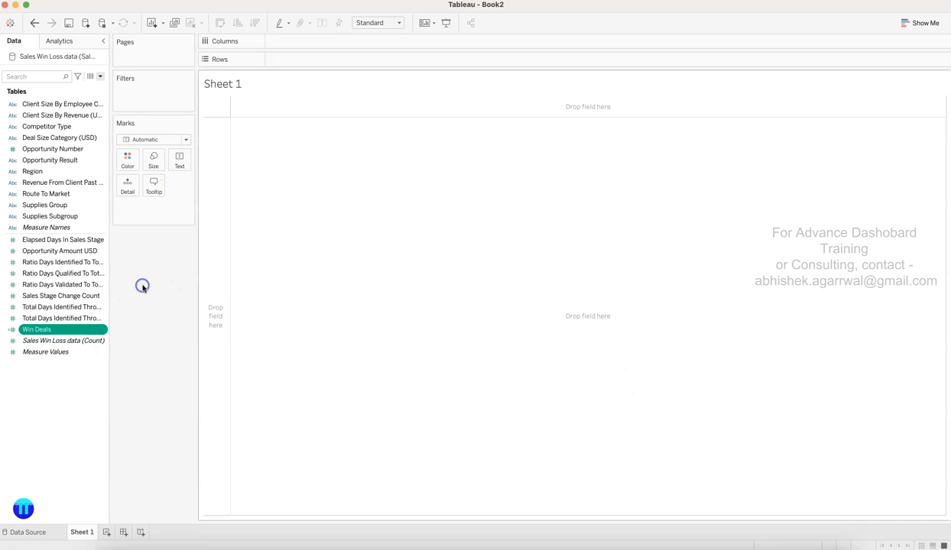
left_click_drag(66, 330, 178, 159)
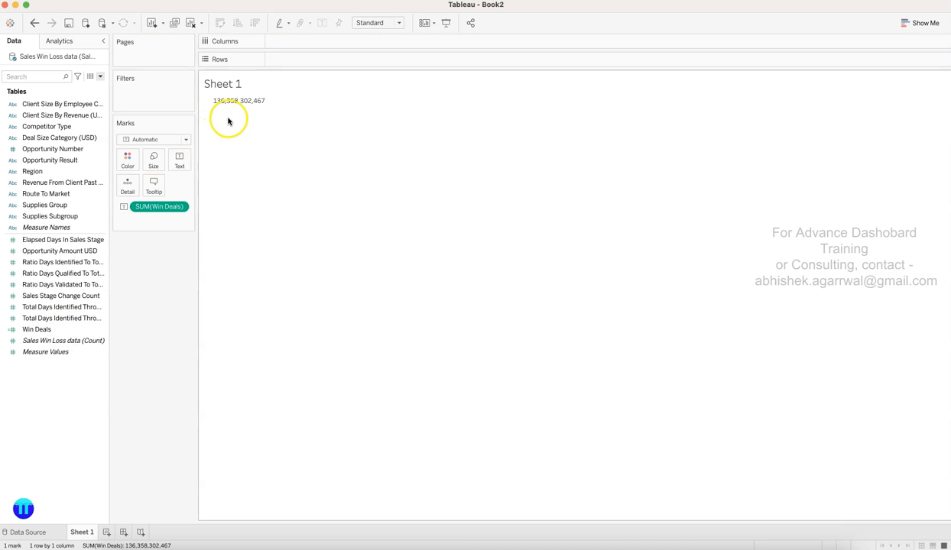
Change the aggregation of Win Deals on Sheet 1 to Count (Distinct).
left_click(179, 208)
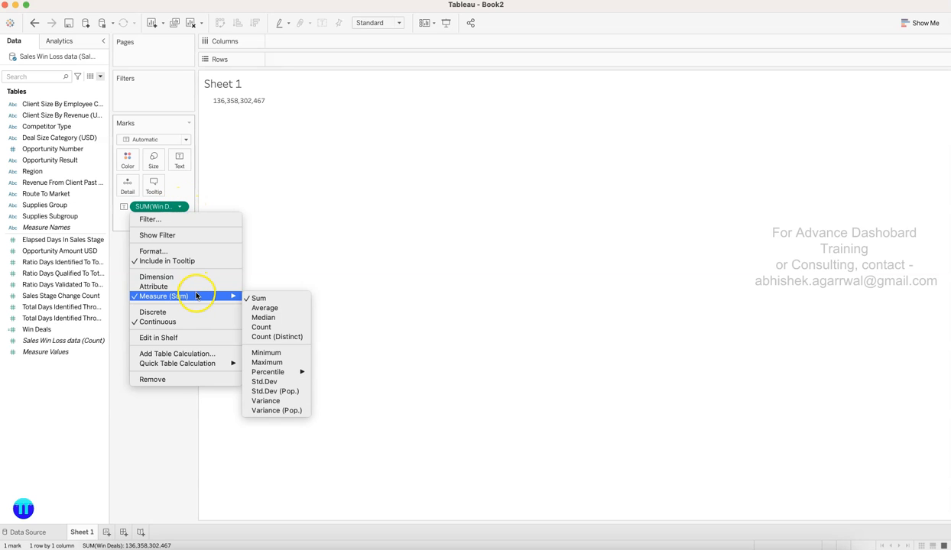
mouse_move(229, 296)
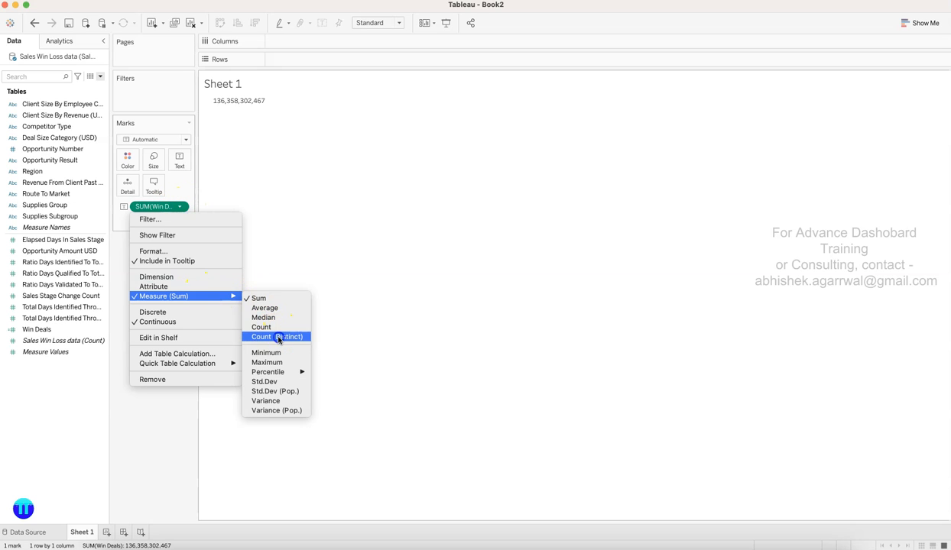
left_click(275, 332)
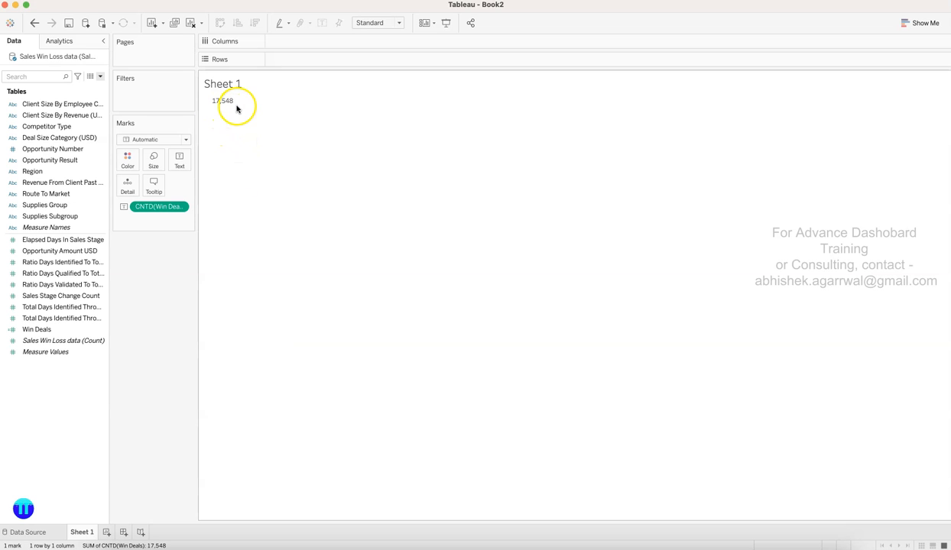
Duplicate the Win Deals calculated field and check the copy's formula without changing it.
right_click(102, 330)
left_click(129, 171)
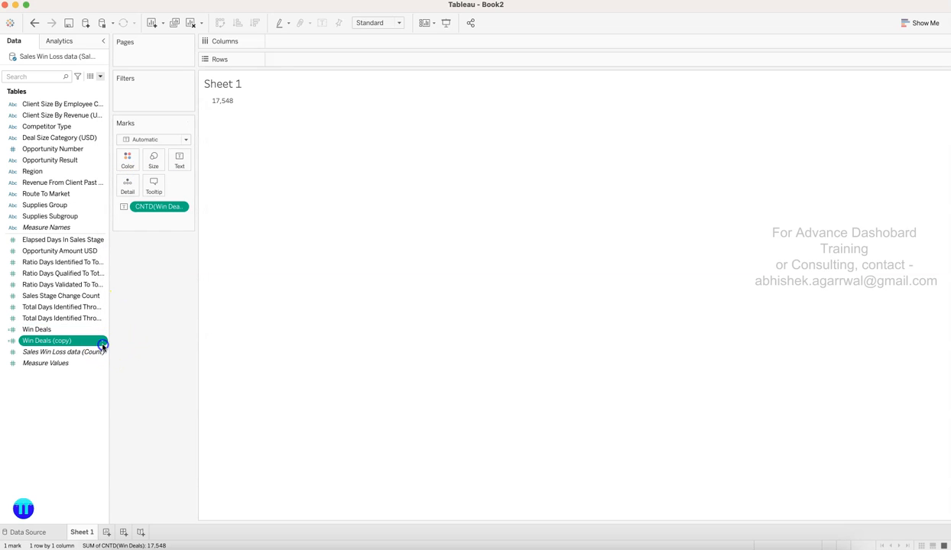
right_click(102, 344)
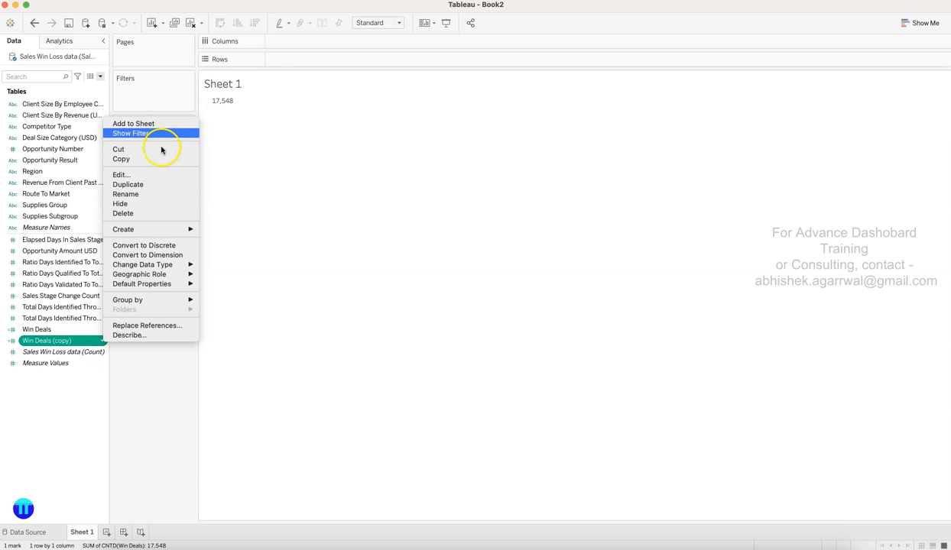
left_click(155, 175)
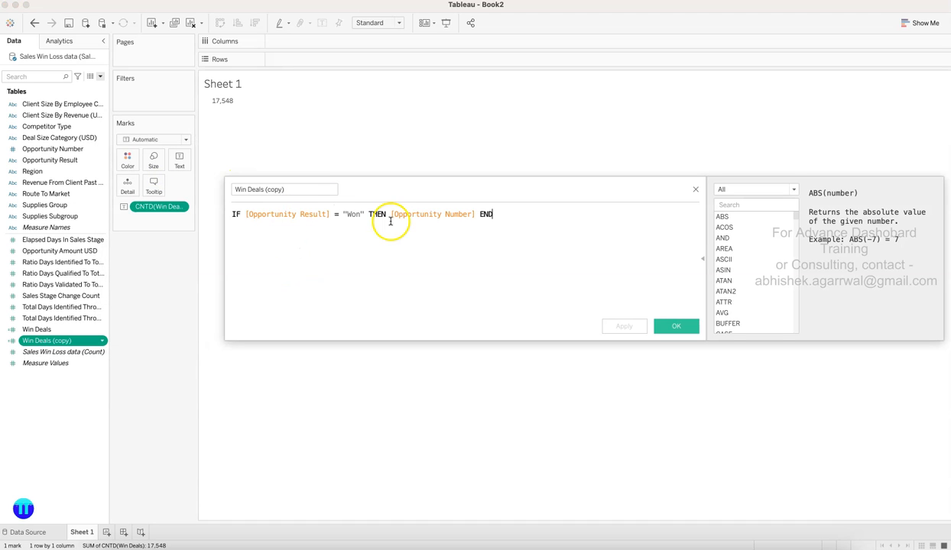
left_click(361, 214)
left_click(695, 190)
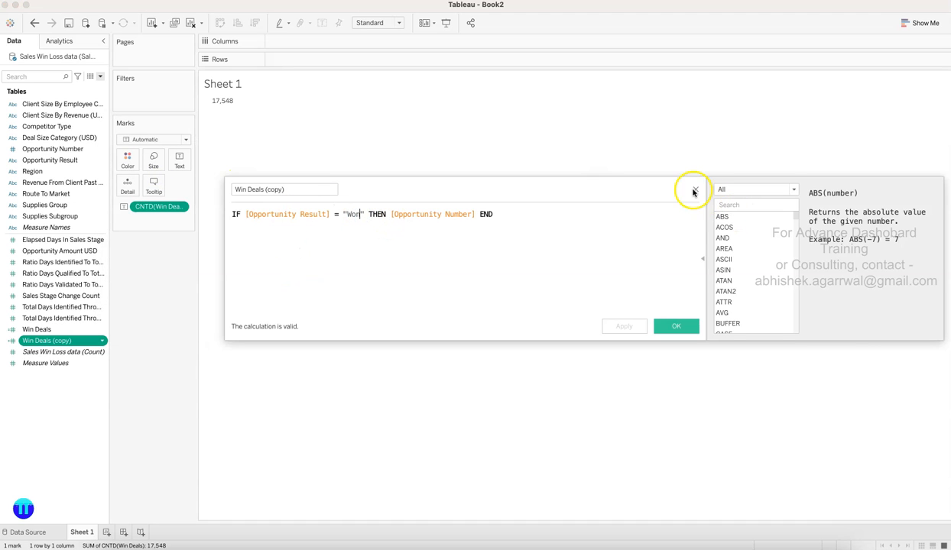
Check the Opportunity Result values in the data source and replace "Won" with "Loss" in the Win Deals copy's formula.
left_click(30, 532)
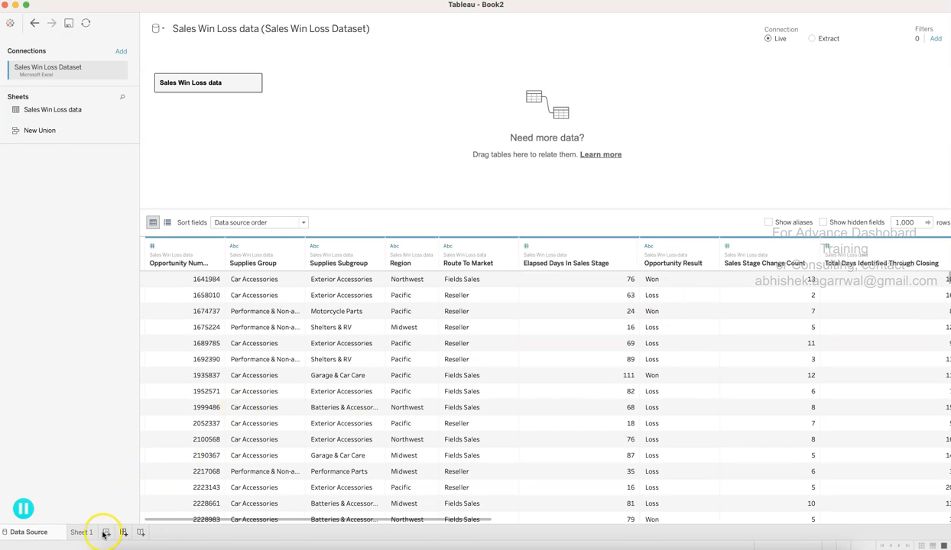
left_click(80, 532)
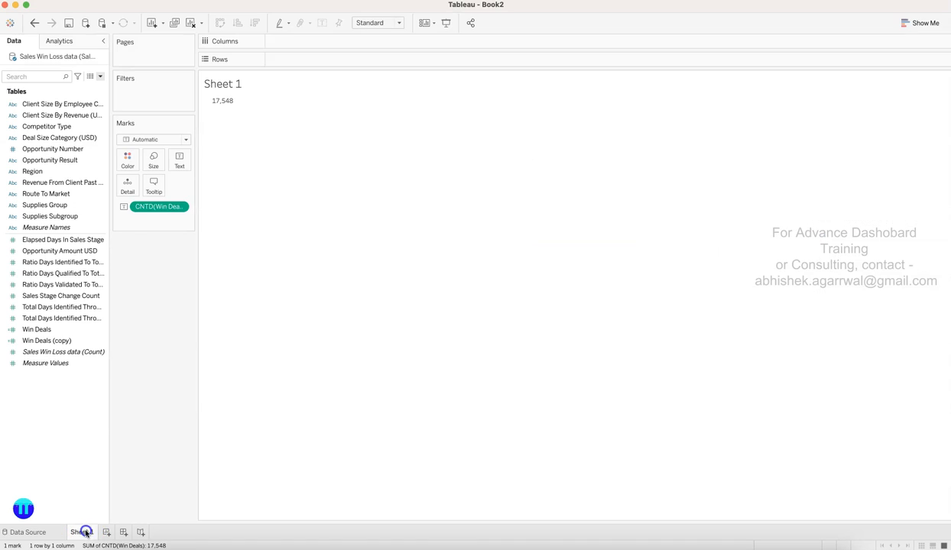
left_click(101, 341)
left_click(152, 175)
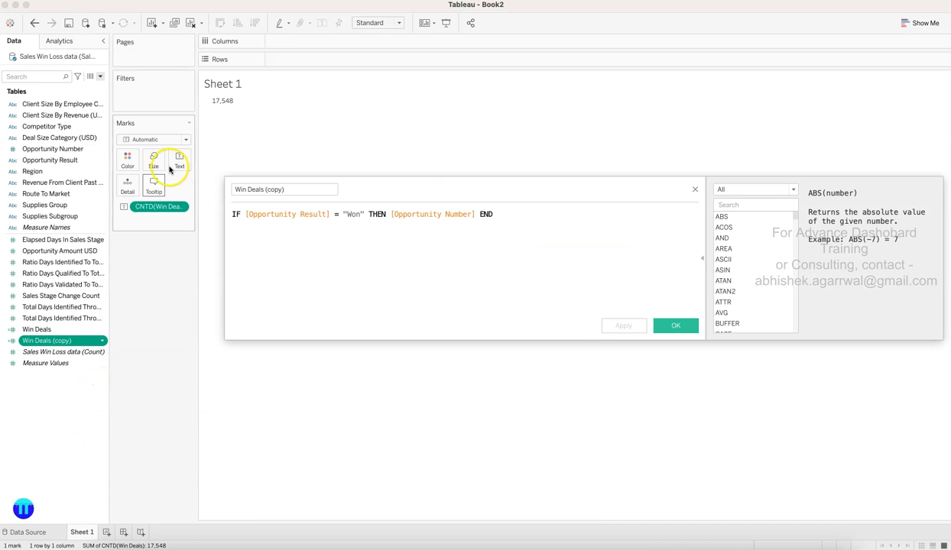
left_click(360, 214)
key("BackSpace")
key("BackSpace")
key("BackSpace")
type("Loss")
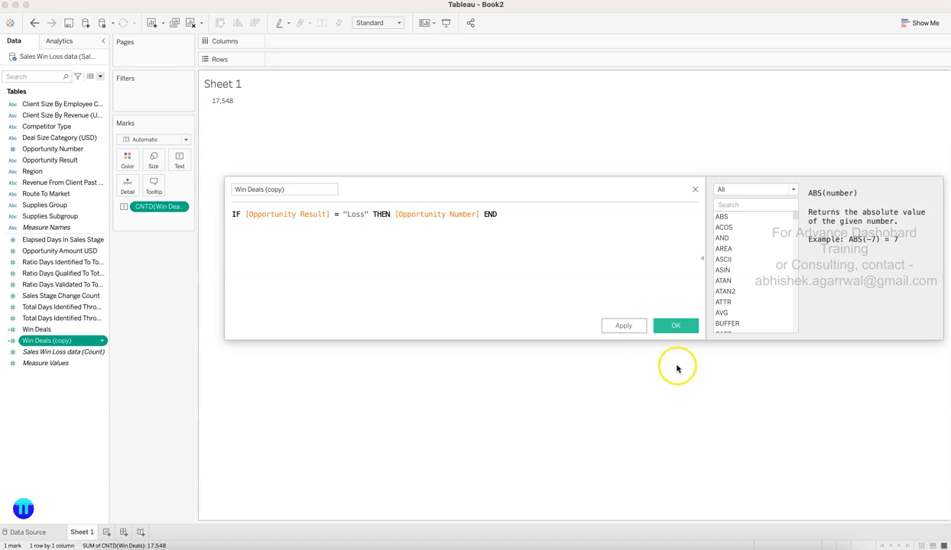
left_click(672, 326)
Rename the copied Win Deals calculated field as Loss Deals.
left_click(102, 341)
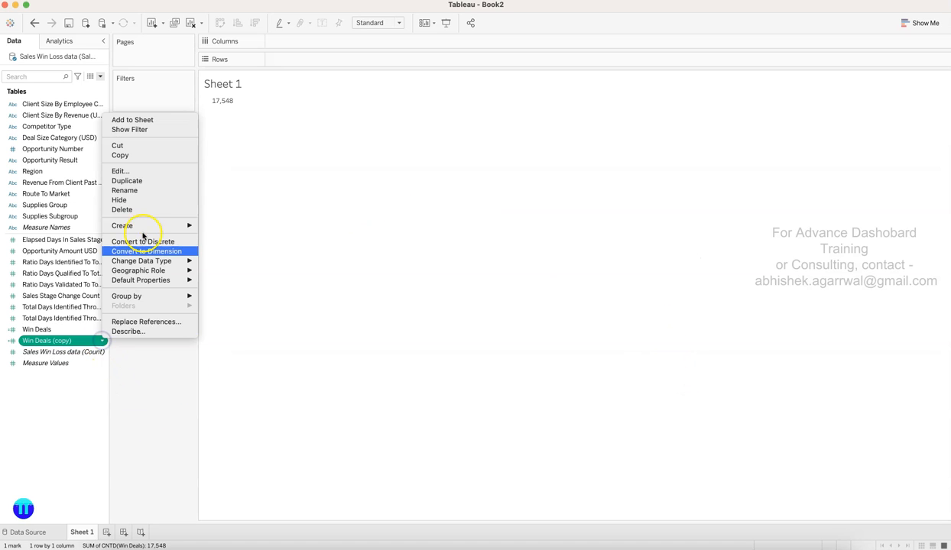
left_click(154, 171)
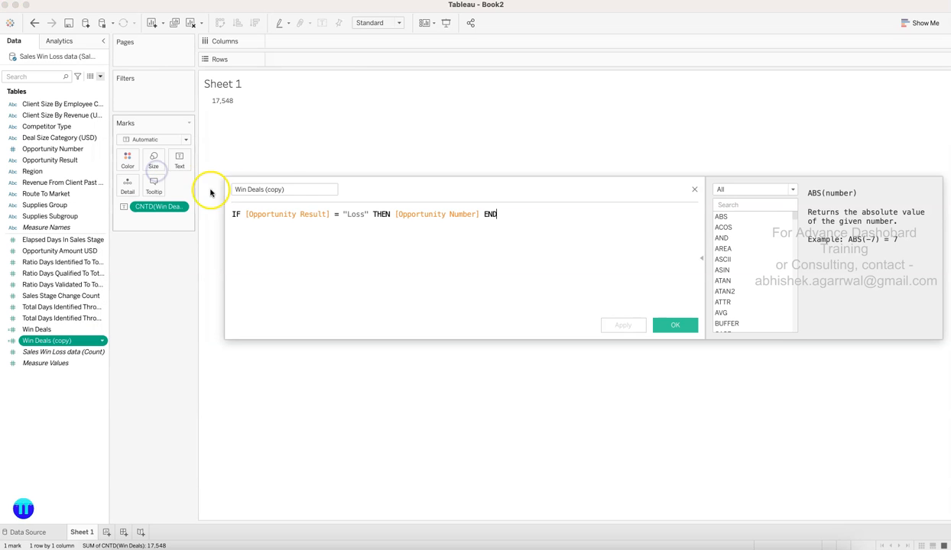
key("BackSpace")
key("BackSpace")
key("BackSpace")
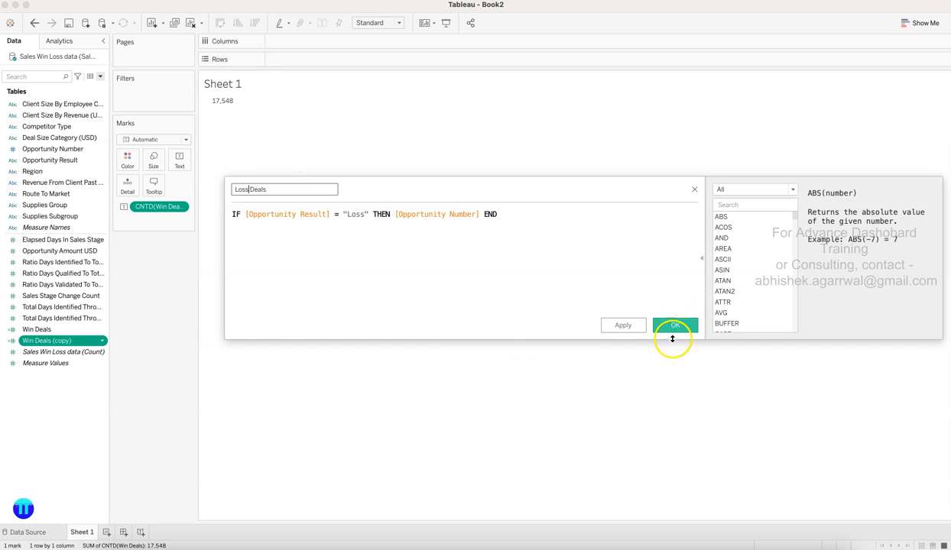
left_click(677, 327)
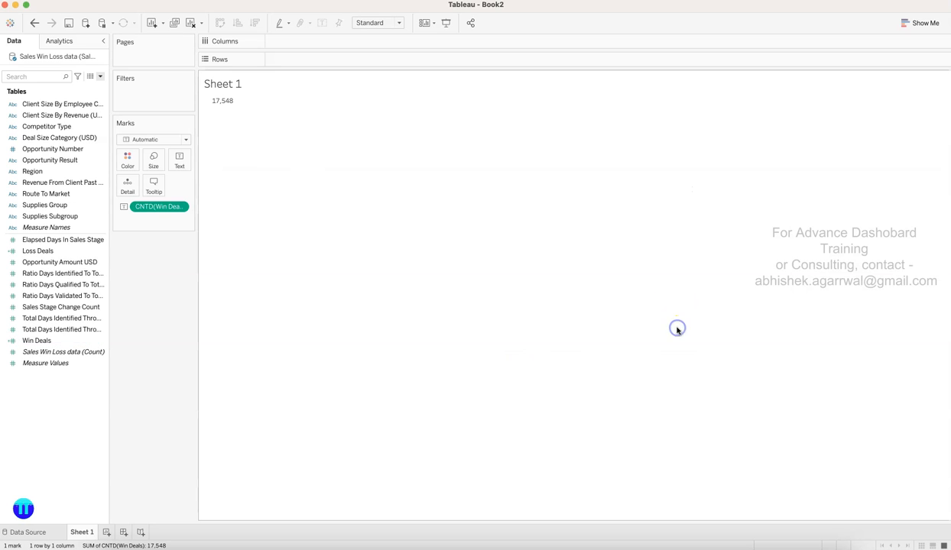
Set the default aggregation of Loss Deals to Count (Distinct) and show the field as text on Sheet 1.
left_click(101, 252)
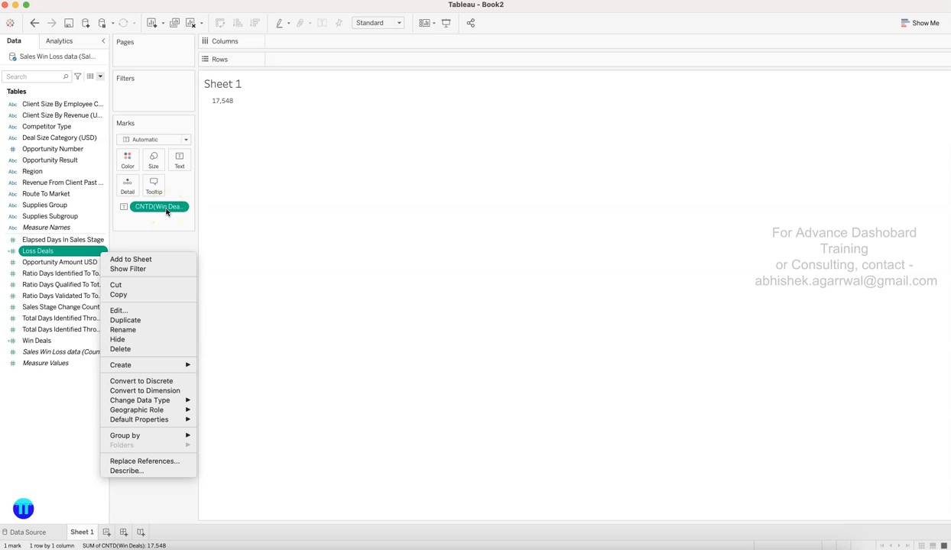
mouse_move(163, 420)
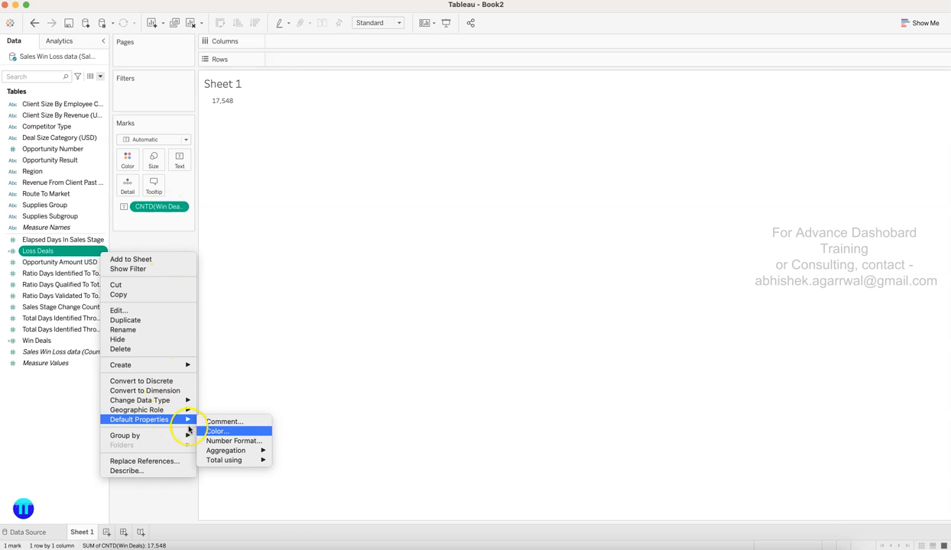
mouse_move(228, 455)
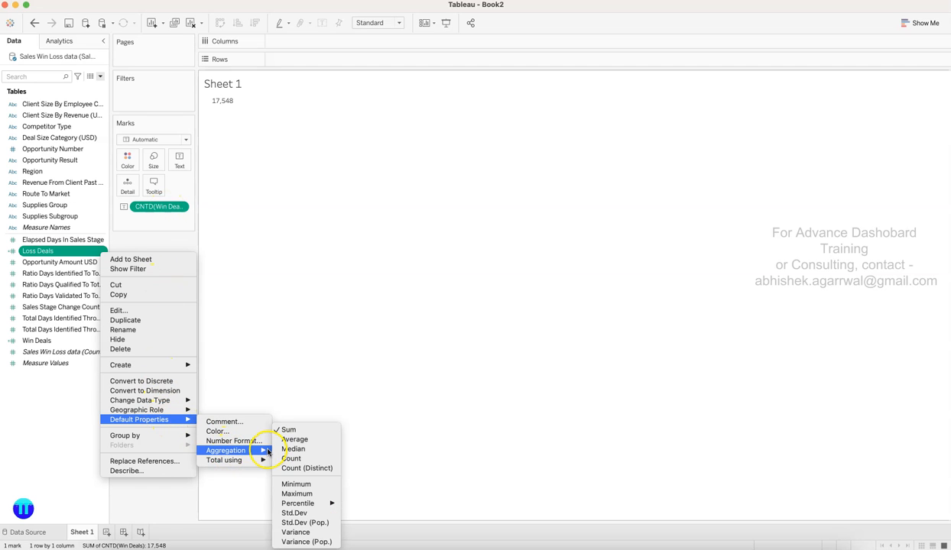
left_click(307, 468)
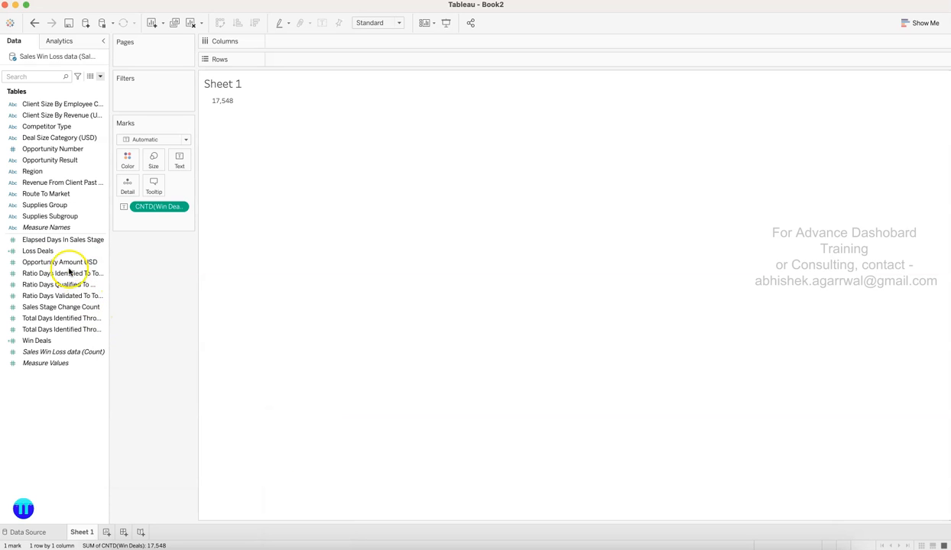
left_click_drag(60, 251, 177, 159)
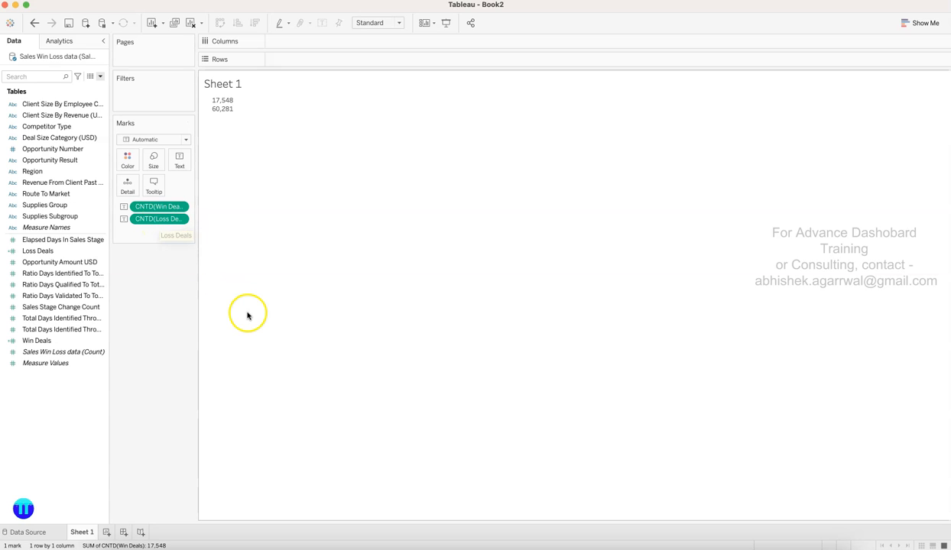
mouse_move(218, 109)
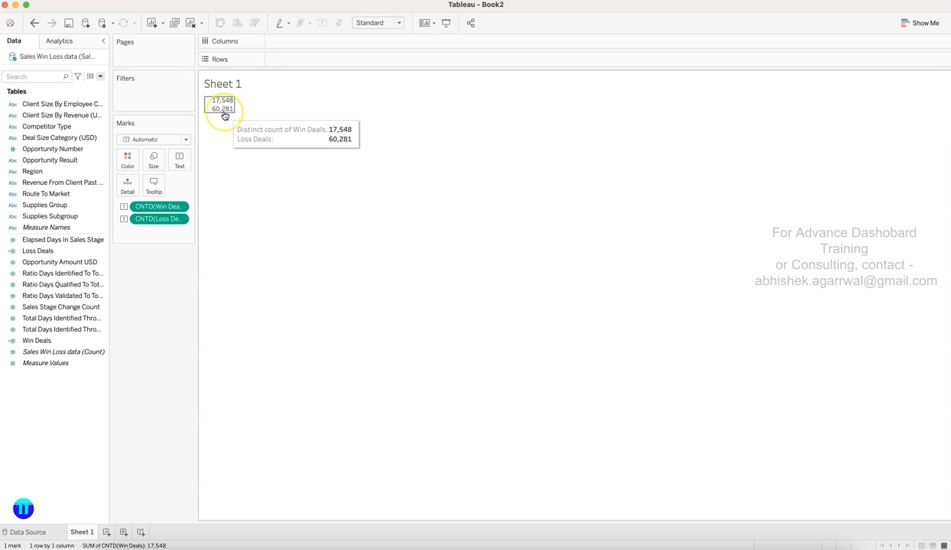
Create a calculated field named Win Ratio with the formula 1.
left_click(100, 77)
left_click(91, 89)
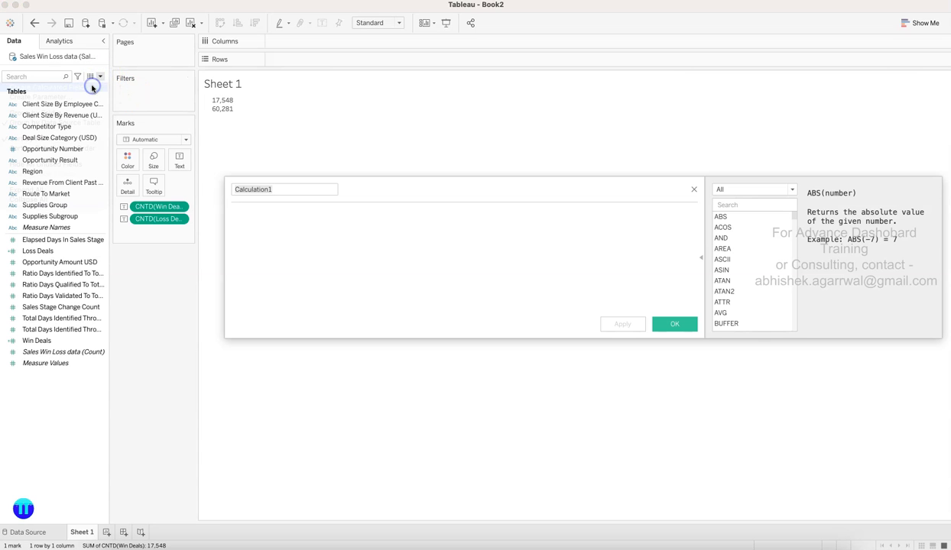
type("Win Ratio")
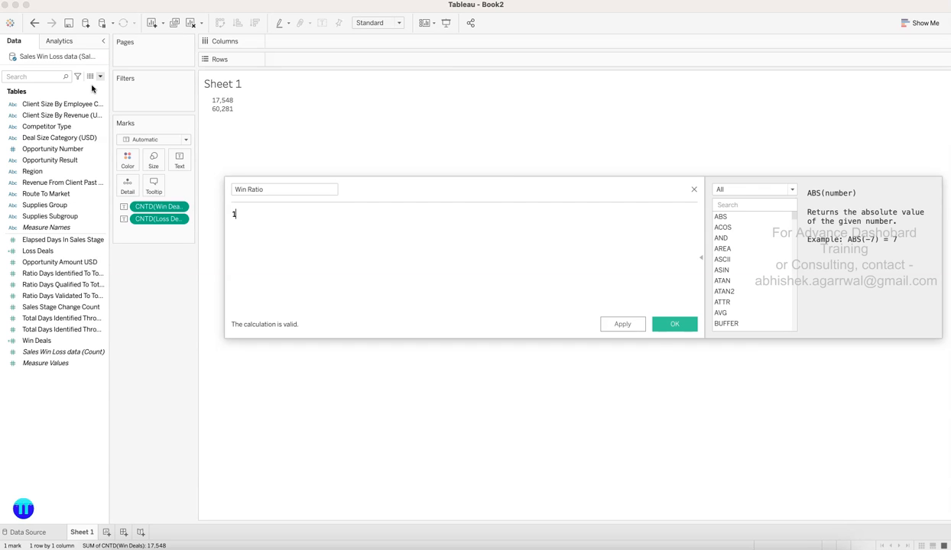
left_click(664, 323)
Create a calculated field named Loss Ratio with the formula [Loss Deals] / [Win Deals].
left_click(100, 77)
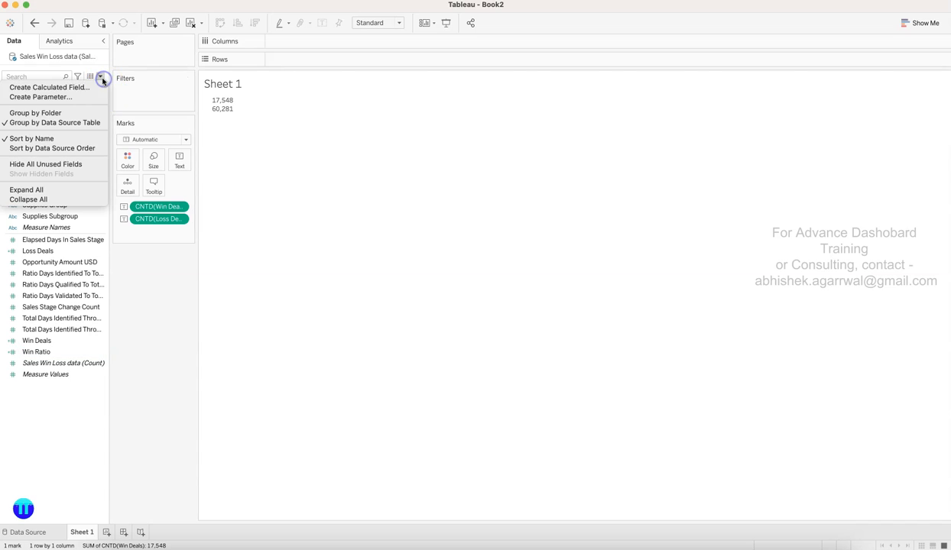
left_click(95, 86)
type("Loss Ratio")
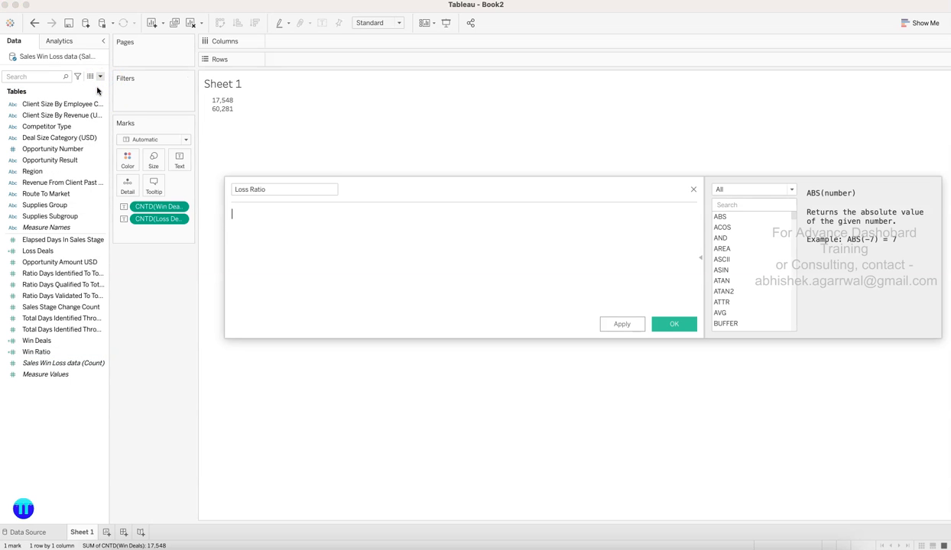
type("wi")
key("BackSpace")
key("BackSpace")
type("los")
key("Return")
type("/ win")
key("Return")
left_click(423, 276)
left_click(674, 324)
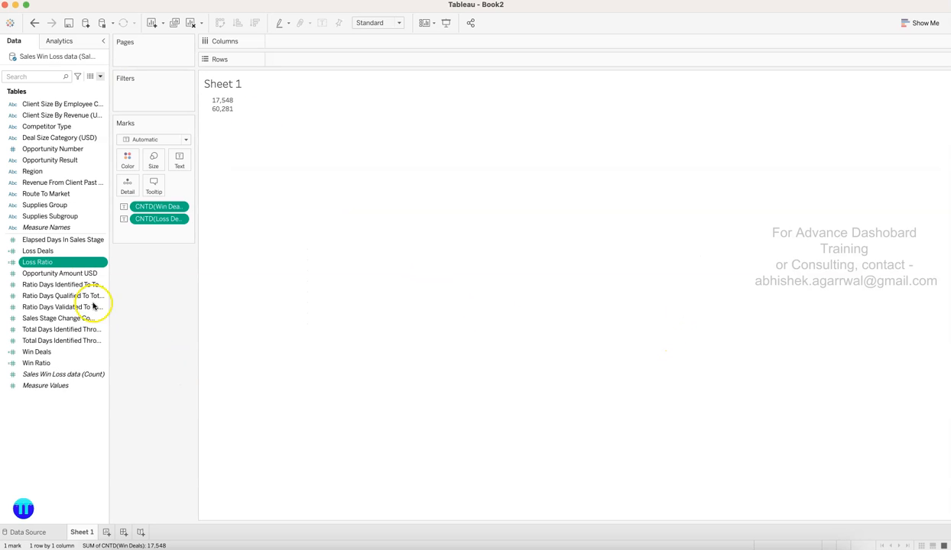
Show Loss Ratio as text on Sheet 1 and aggregate it as an average.
left_click_drag(65, 263, 179, 166)
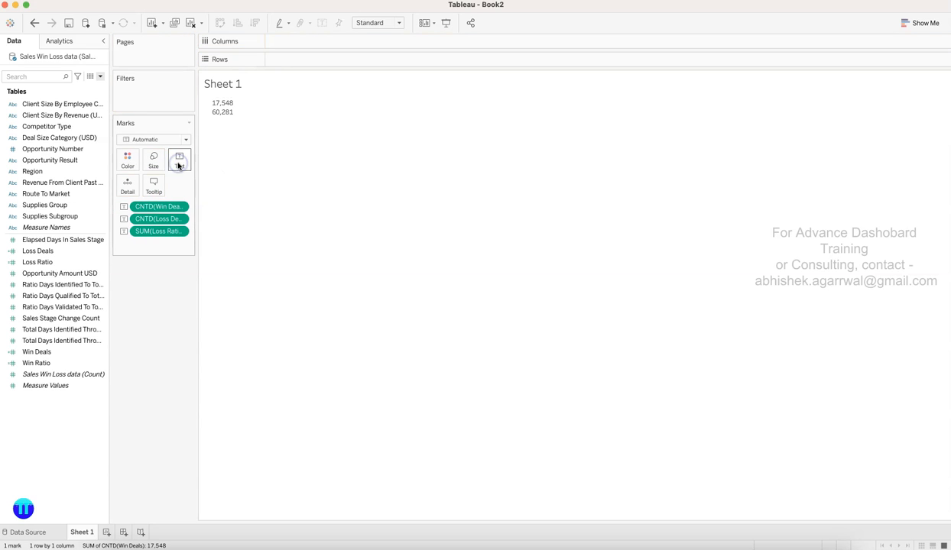
left_click(179, 231)
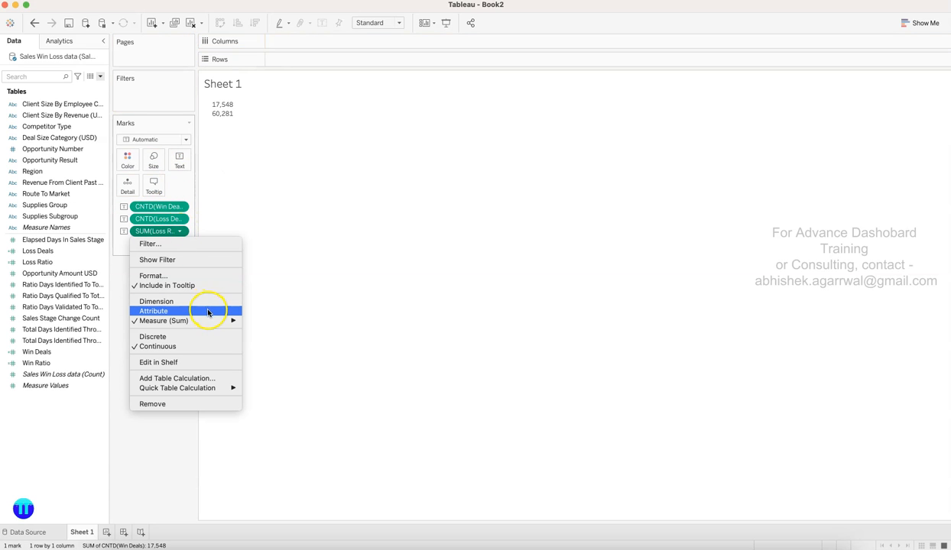
left_click(260, 332)
Format the default pane numbers of the averaged Loss Ratio as Percentage.
left_click(181, 231)
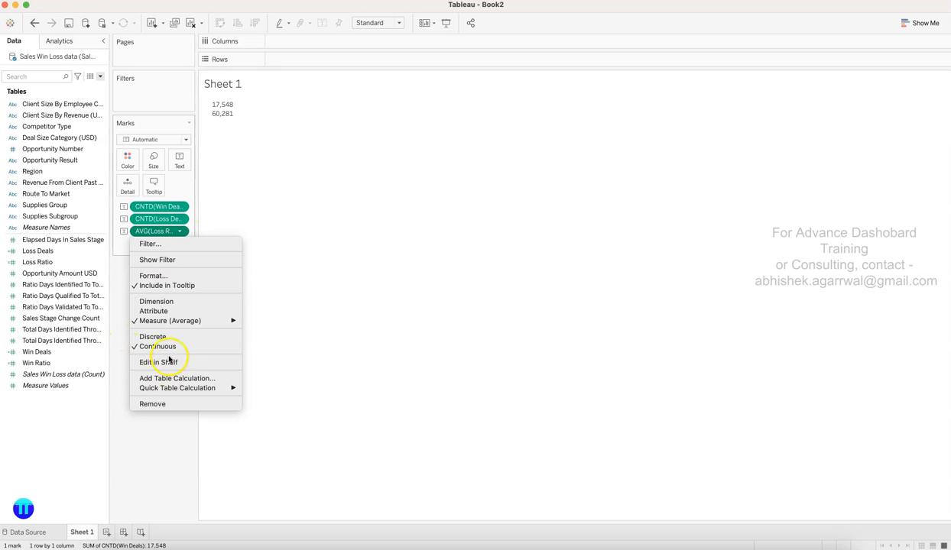
left_click(179, 274)
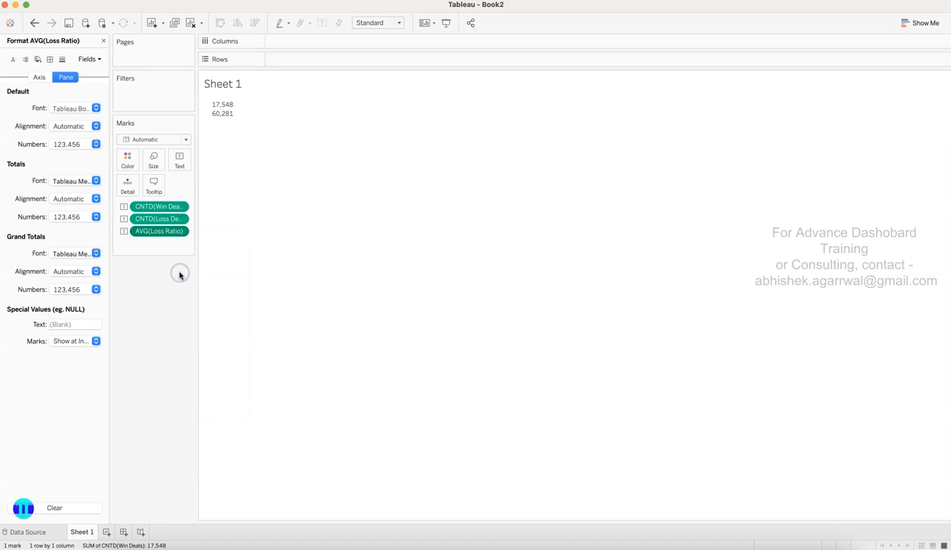
left_click(85, 145)
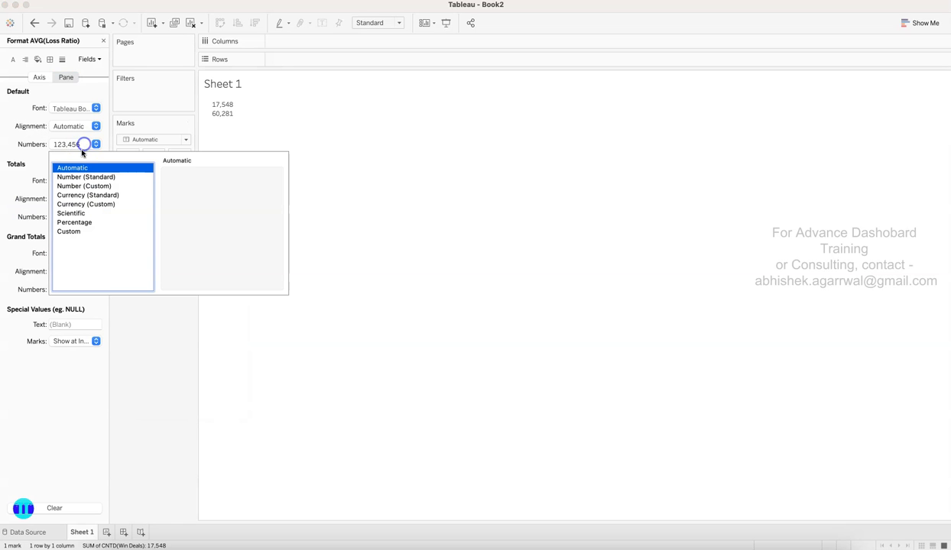
left_click(86, 222)
left_click(168, 391)
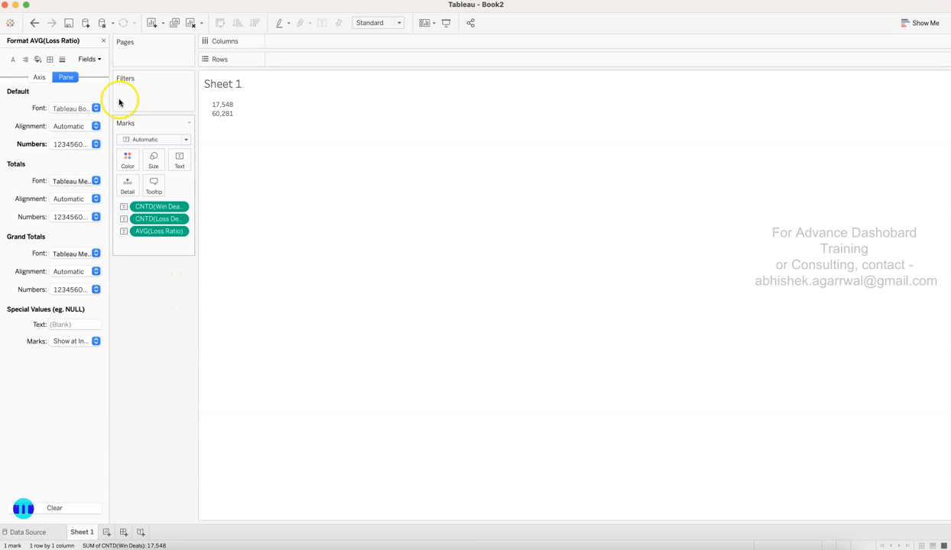
left_click(104, 41)
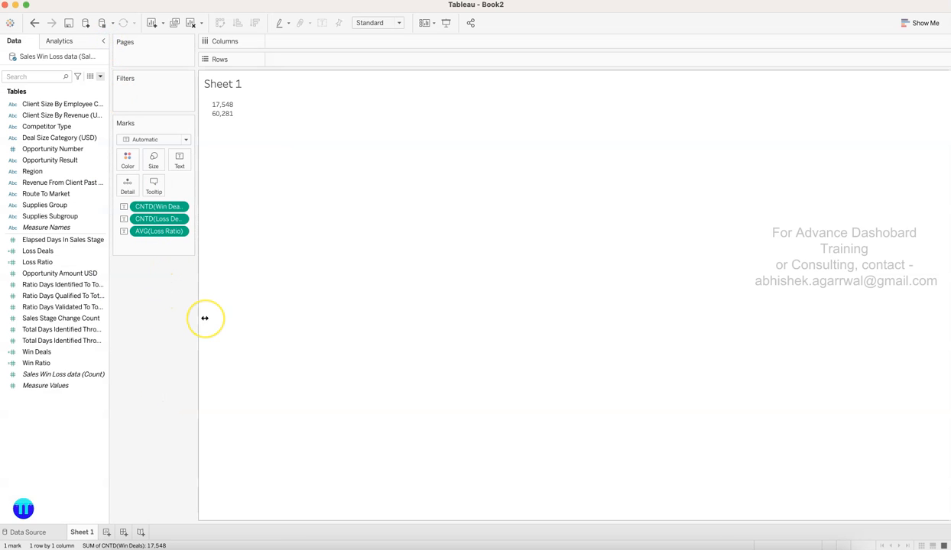
Edit the Loss Ratio calculated field so that [Loss Deals] is wrapped in the COUNTD function.
right_click(99, 264)
left_click(122, 319)
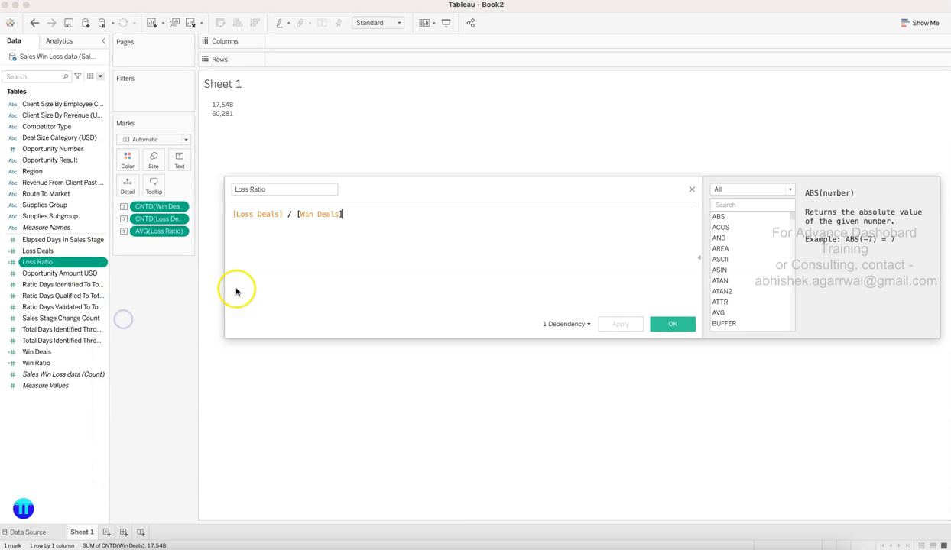
left_click(233, 214)
type("Coun")
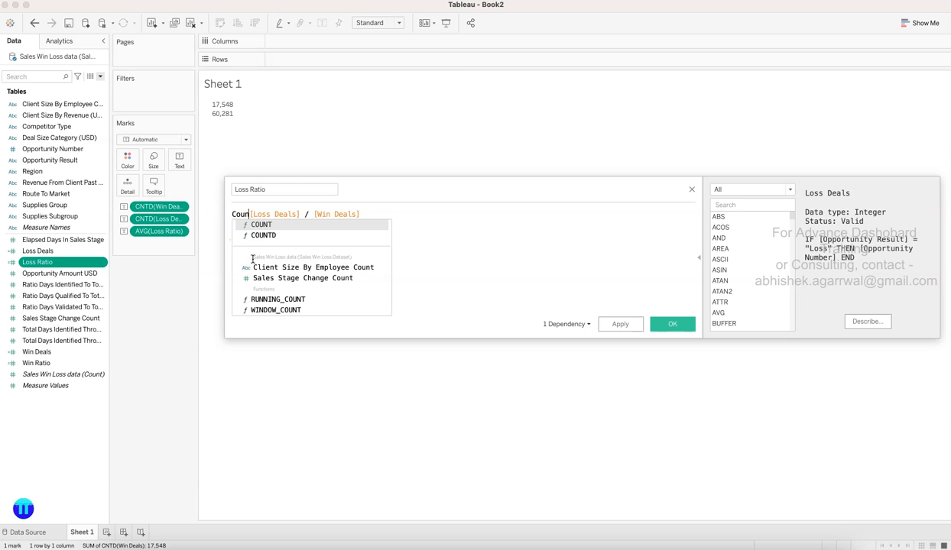
key("Down")
key("Return")
key("Delete")
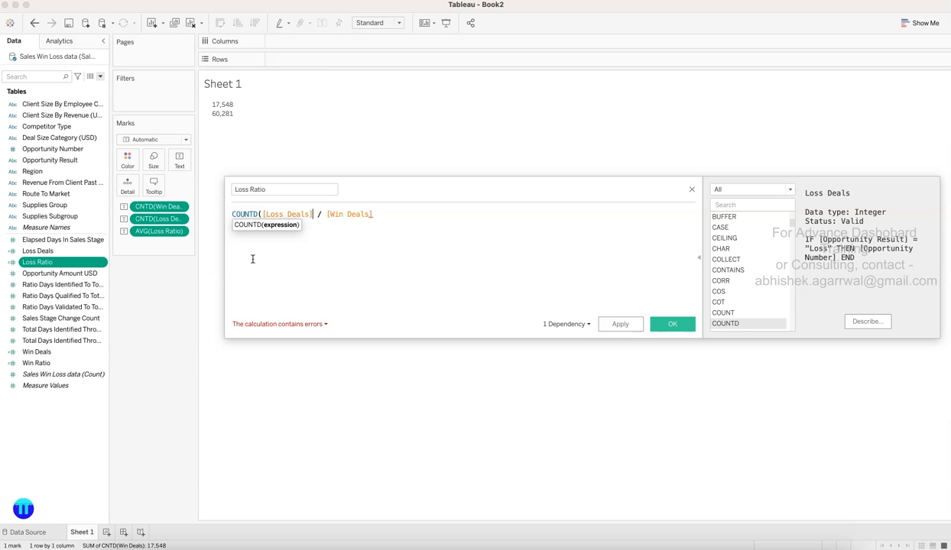
type(")")
key("Right")
Wrap [Win Deals] in COUNTD, apply the formula COUNTD([Loss Deals]) / COUNTD([Win Deals]) and save the calculation.
type("Cou")
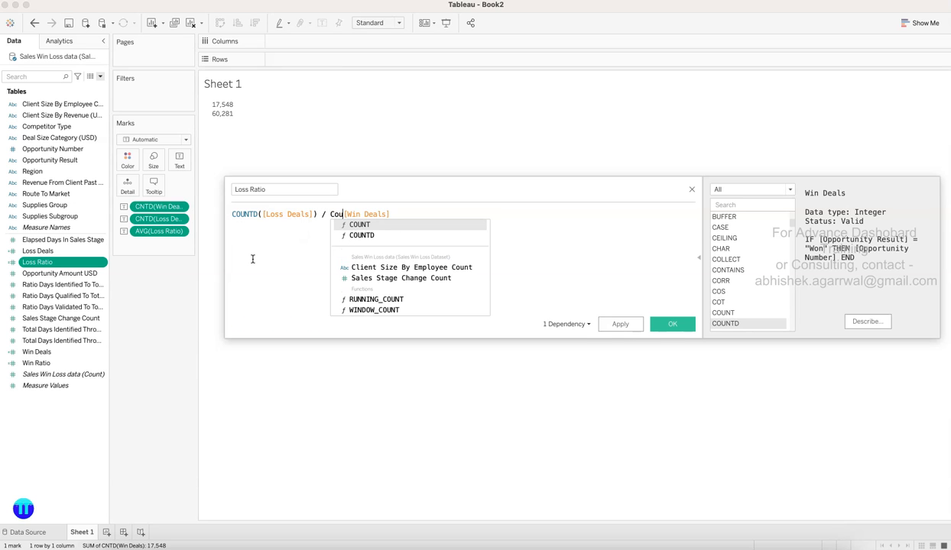
type("n")
key("Down")
key("Return")
key("Delete")
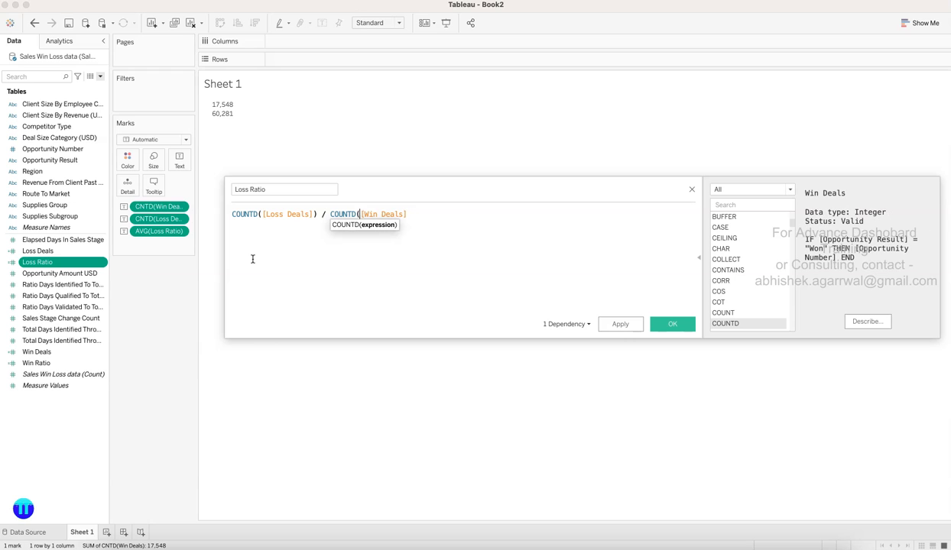
type(")")
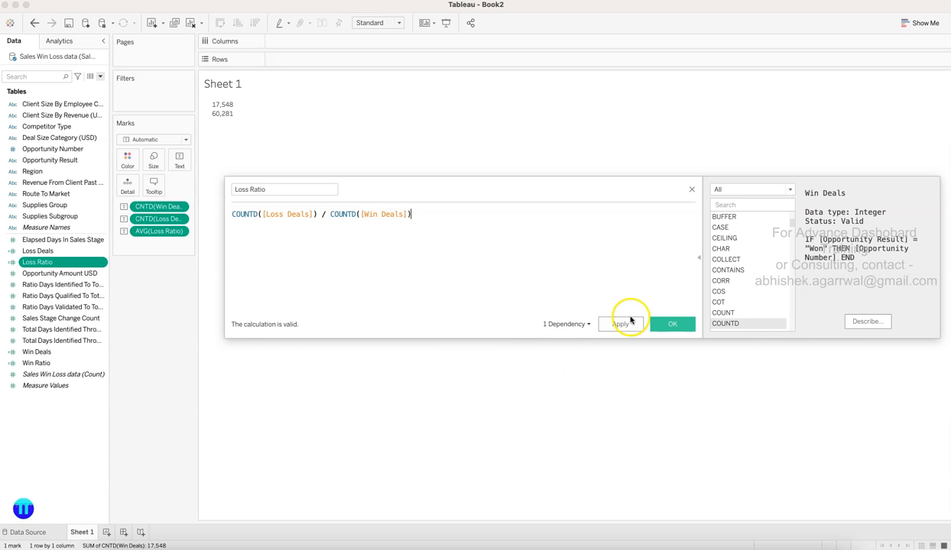
left_click(626, 325)
left_click(673, 325)
Replace the averaged Loss Ratio on Sheet 1's text with the updated field and format its numbers as Number (Custom) with 0 decimal places.
left_click_drag(170, 231, 166, 317)
left_click_drag(38, 262, 181, 162)
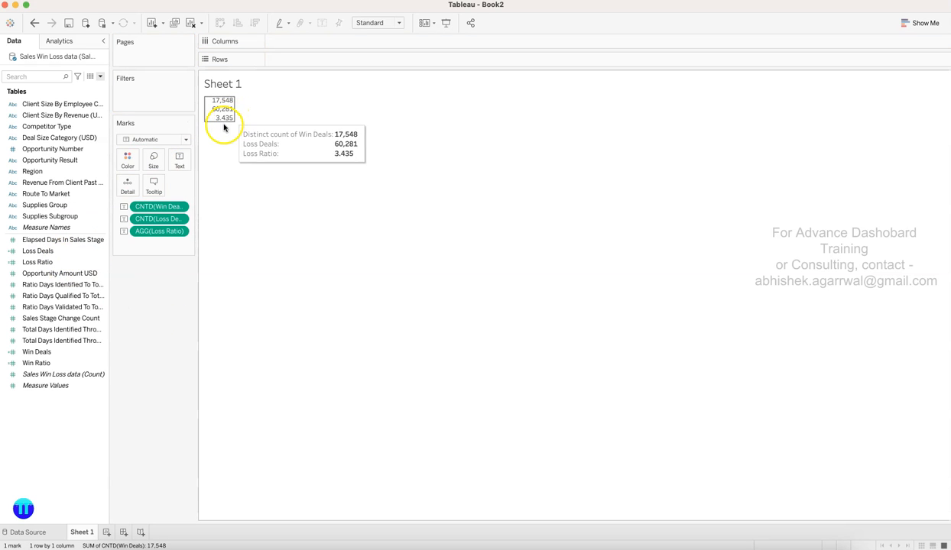
left_click(181, 231)
left_click(176, 276)
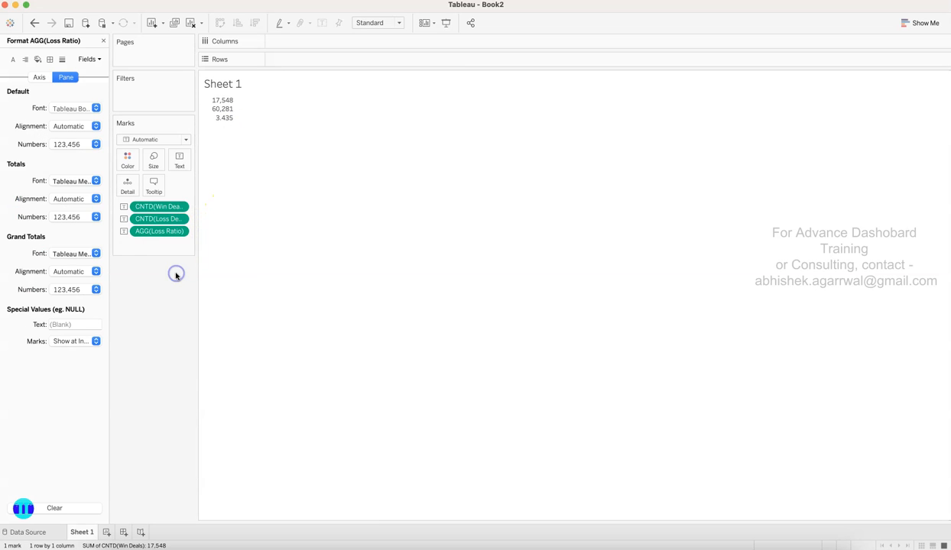
left_click(93, 144)
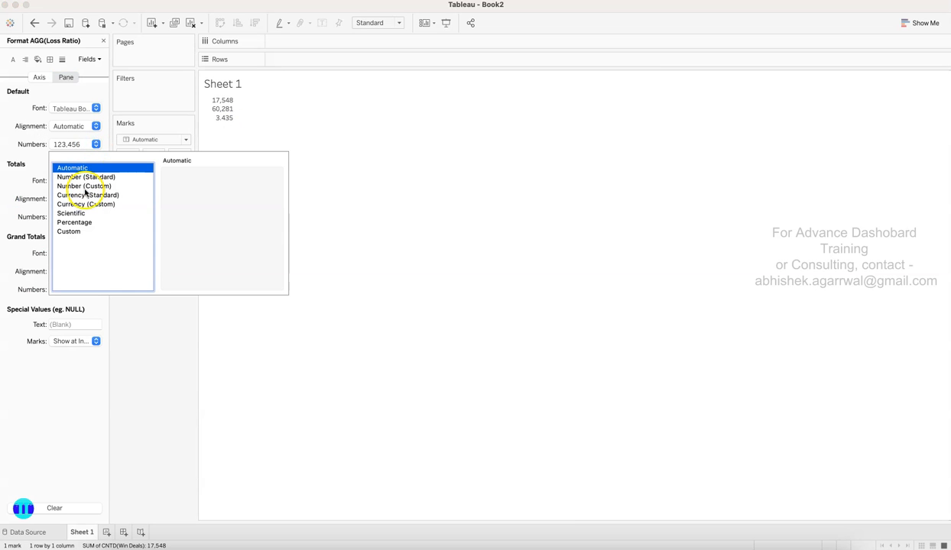
left_click(93, 186)
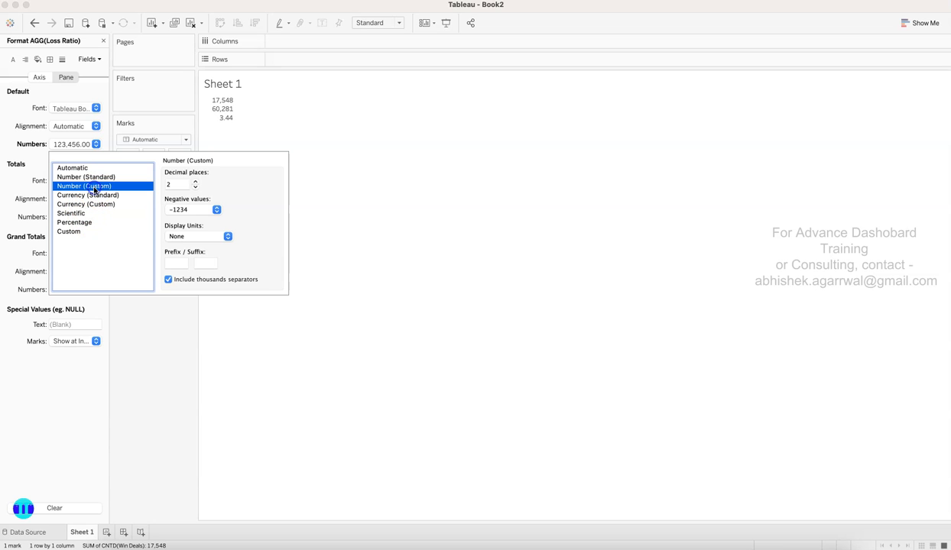
left_click(196, 187)
left_click(196, 187)
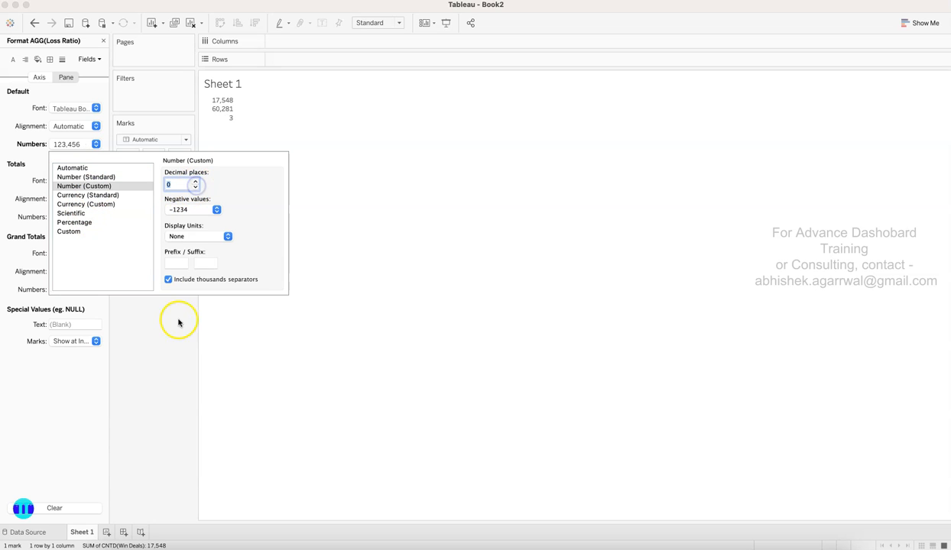
left_click(170, 362)
Compare Sheet 1's ratio values with the Win Loss Ratio sheet in the finished workbook, and close the Loss Ratio formatting in Book2.
mouse_move(230, 100)
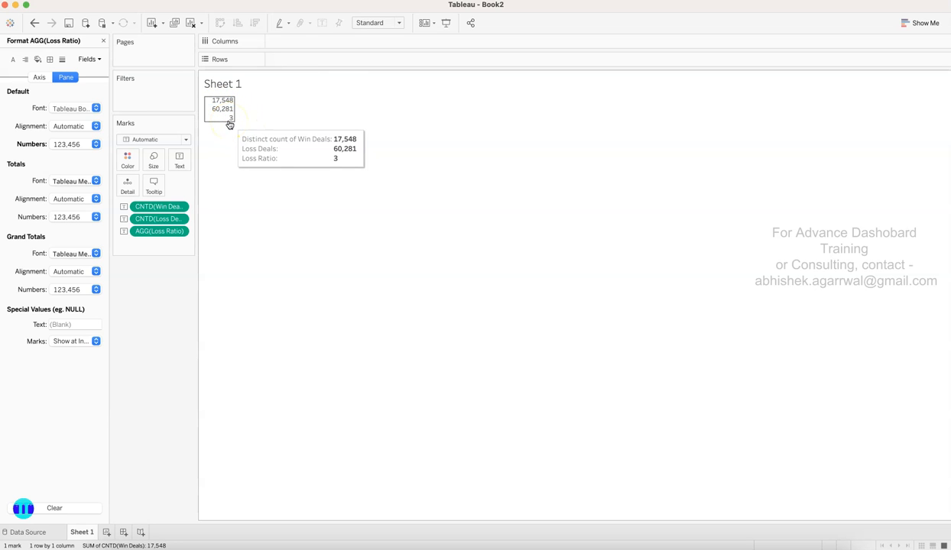
left_click(500, 547)
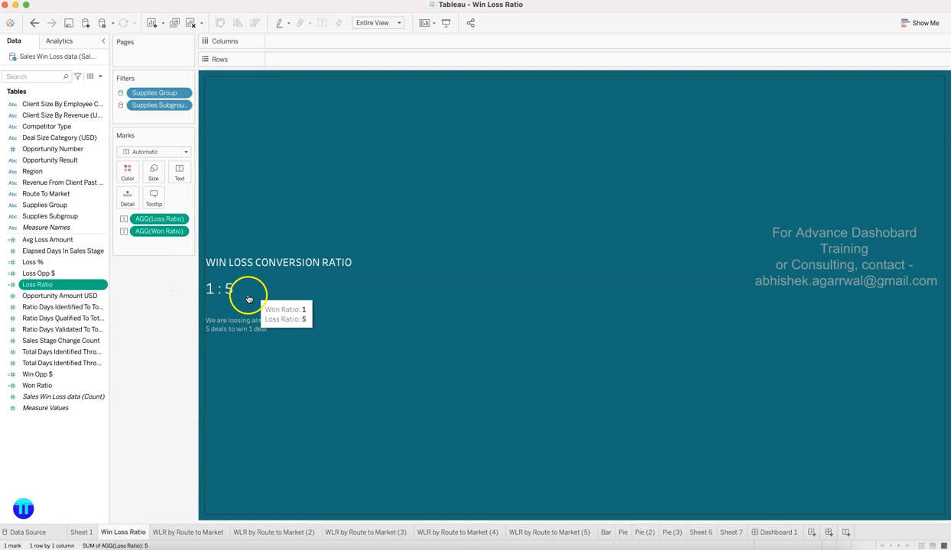
left_click(717, 548)
mouse_move(234, 117)
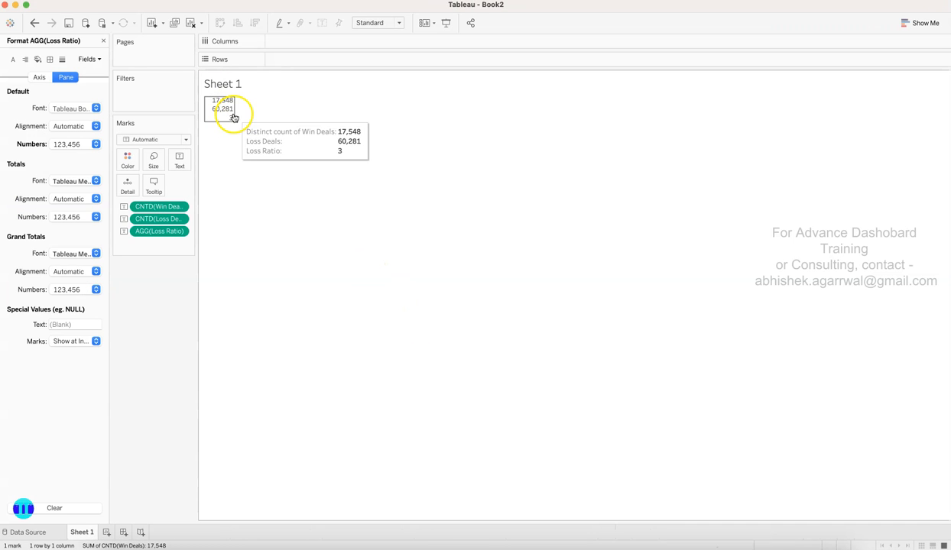
left_click(103, 40)
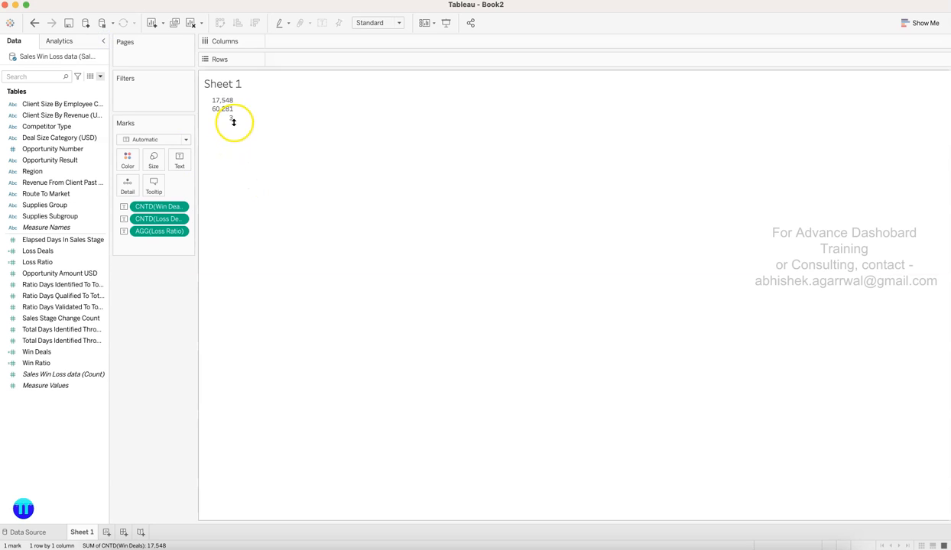
mouse_move(233, 124)
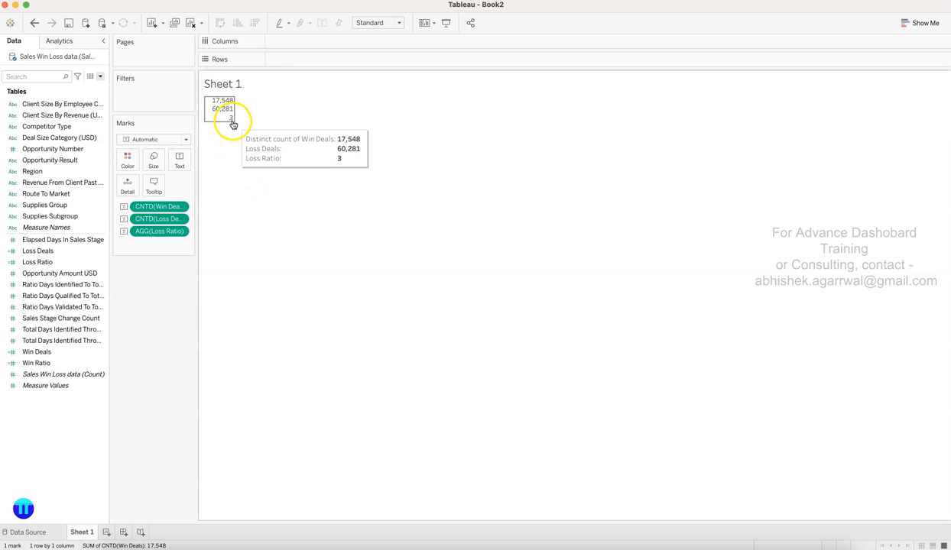
Add a new worksheet named KPI1 and show Win Ratio and Loss Ratio as text on it.
left_click(105, 533)
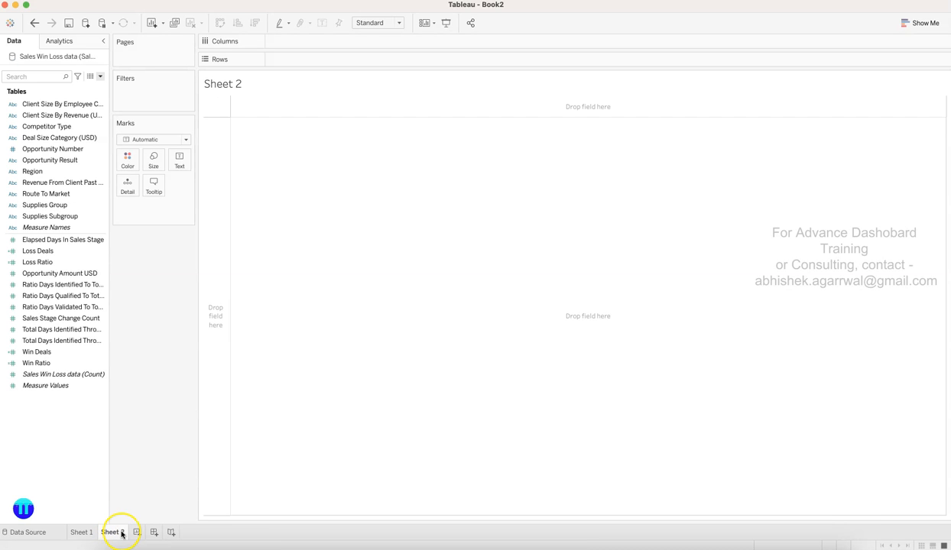
mouse_move(122, 534)
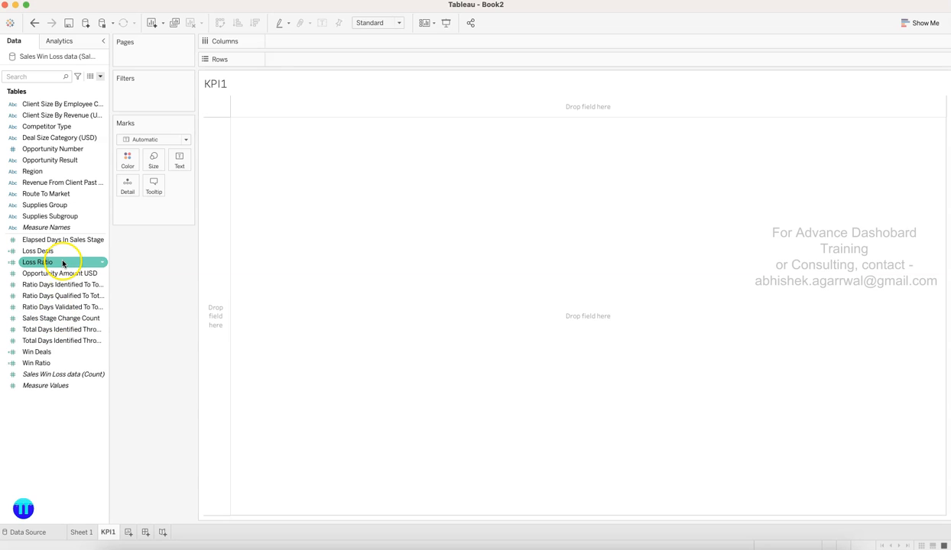
left_click_drag(64, 363, 181, 161)
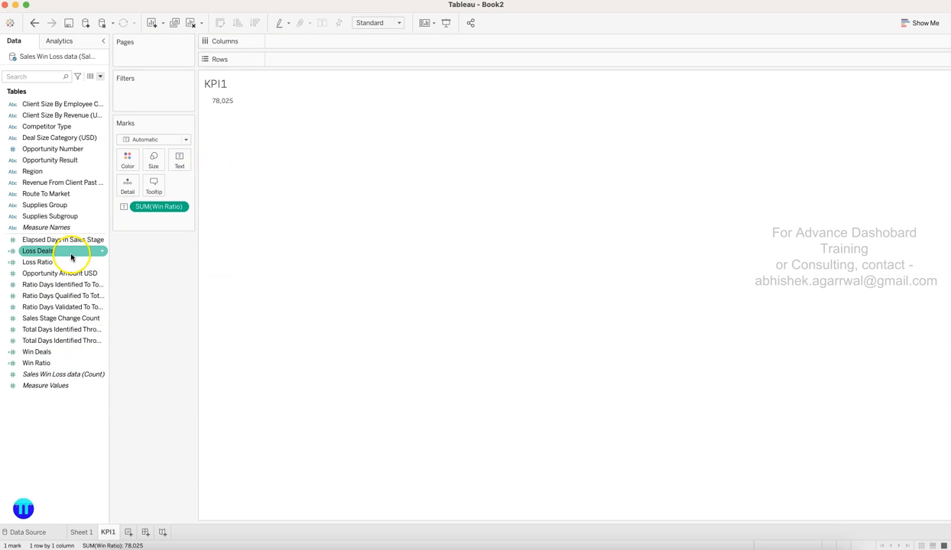
left_click_drag(71, 261, 176, 160)
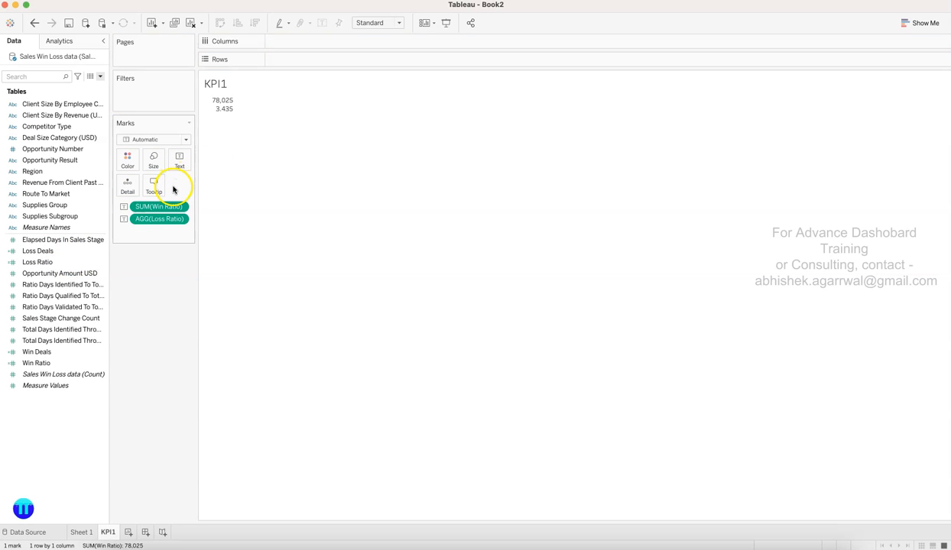
Check the Win Ratio formula and aggregate Win Ratio on KPI1 as Count (Distinct).
left_click(102, 364)
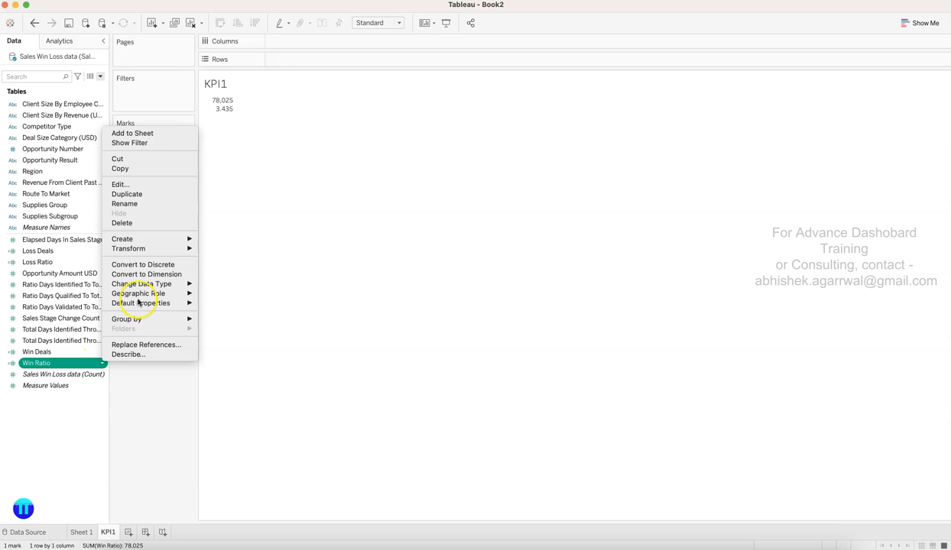
left_click(153, 184)
left_click(691, 190)
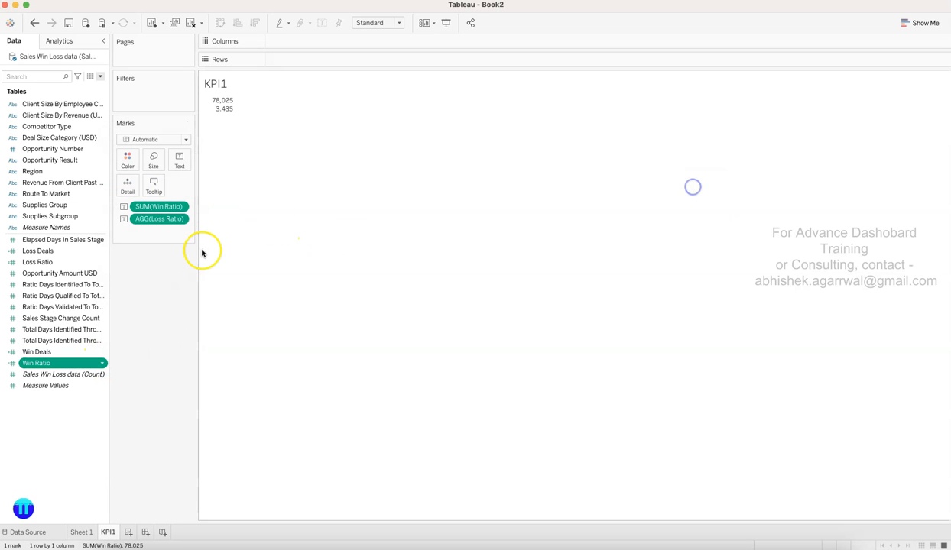
left_click(181, 207)
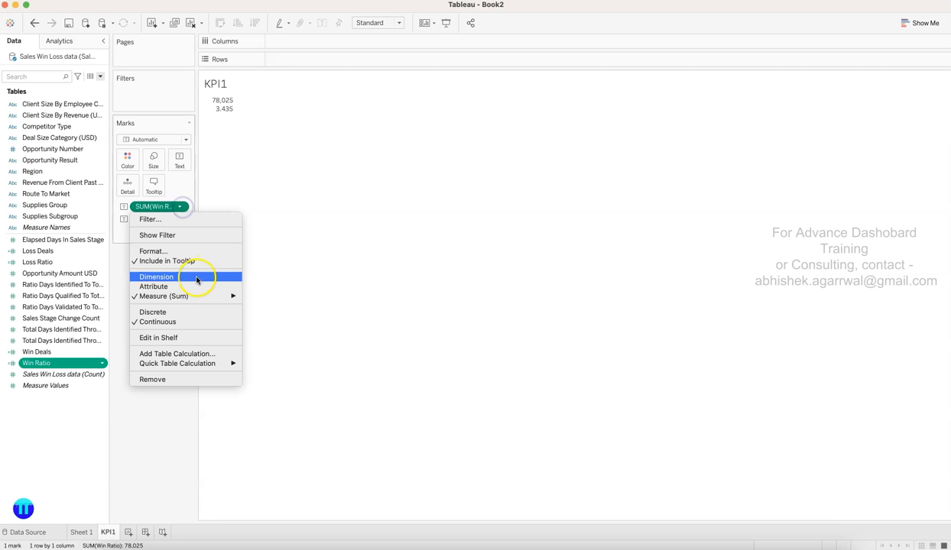
mouse_move(200, 294)
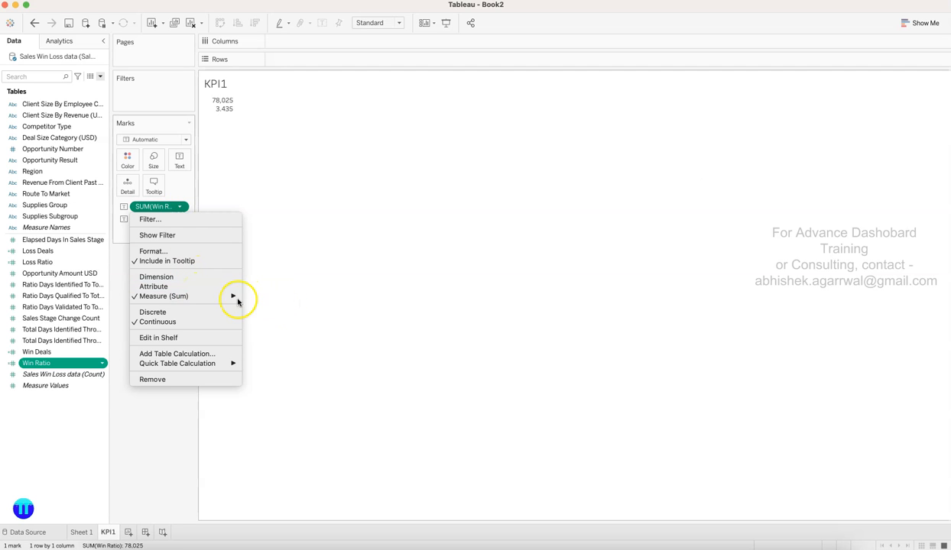
left_click(277, 337)
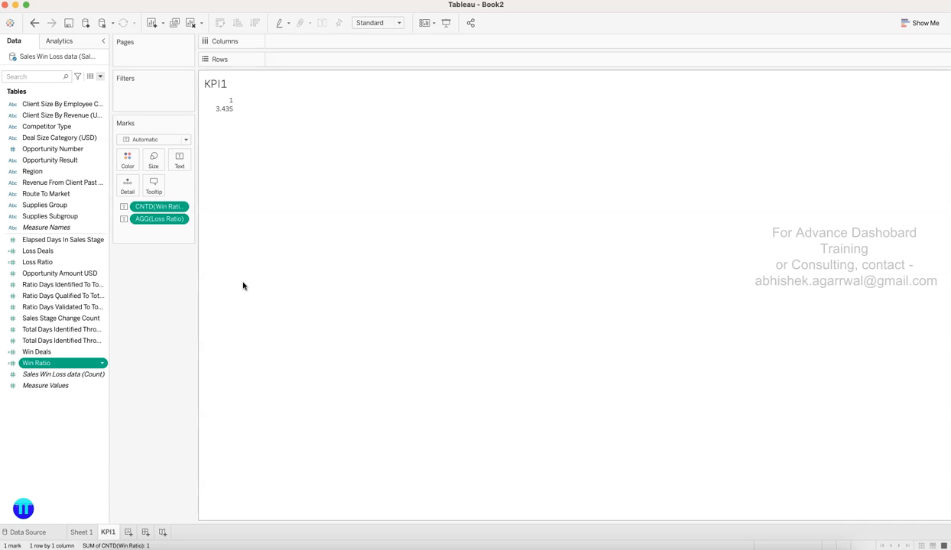
Format the default pane numbers of Loss Ratio on KPI1 as Number (Custom) with 0 decimal places.
left_click(180, 220)
left_click(173, 264)
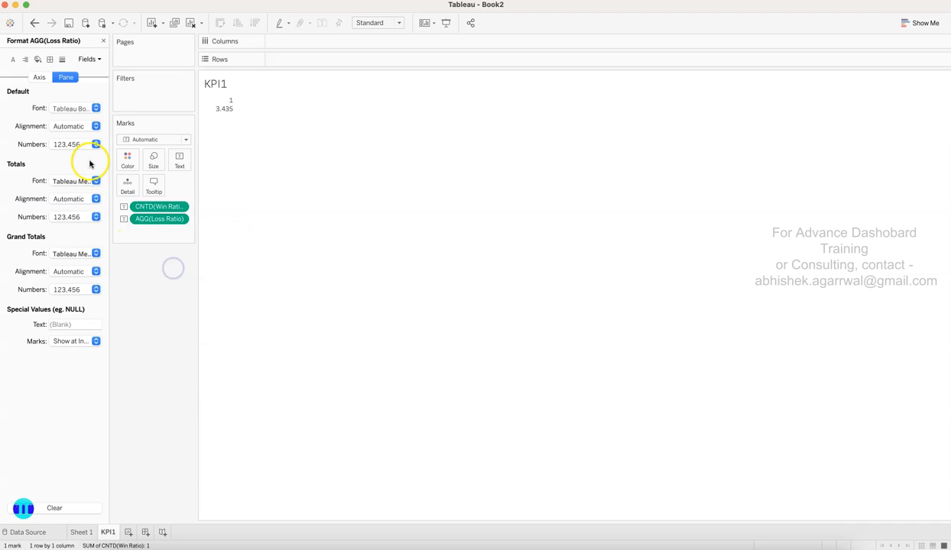
left_click(93, 145)
left_click(77, 222)
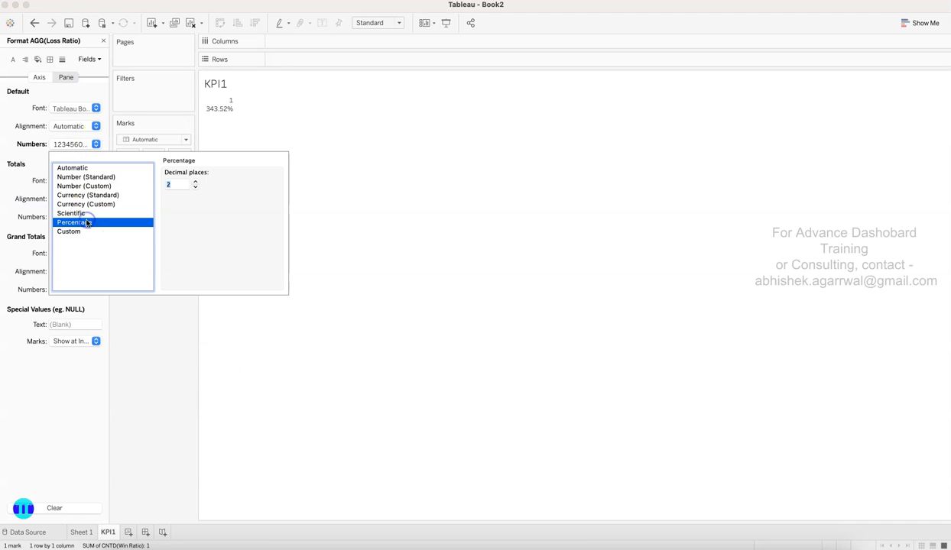
left_click(87, 187)
left_click(195, 187)
left_click(195, 187)
left_click(163, 329)
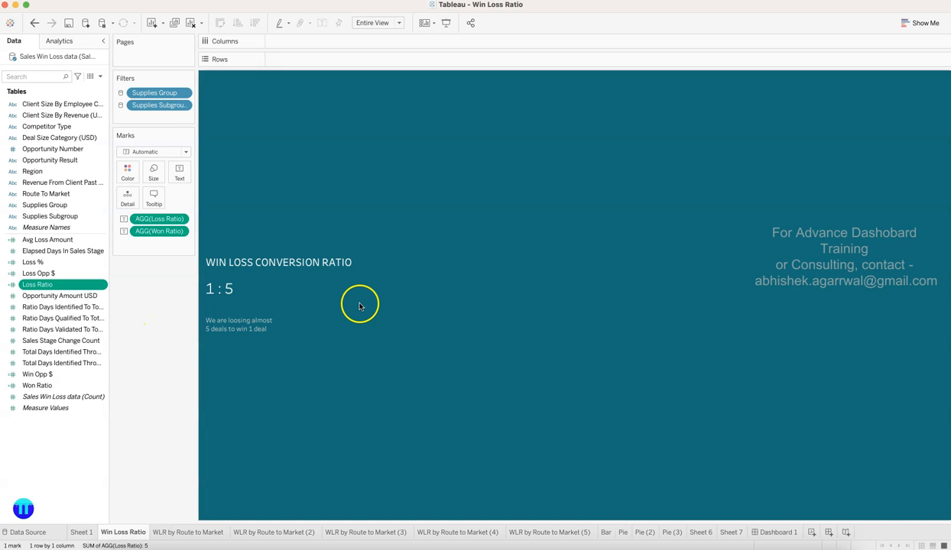
Add the heading WIN LOSS CONVERSION RATIO followed by a blank line above the fields in KPI1's text label.
mouse_move(244, 253)
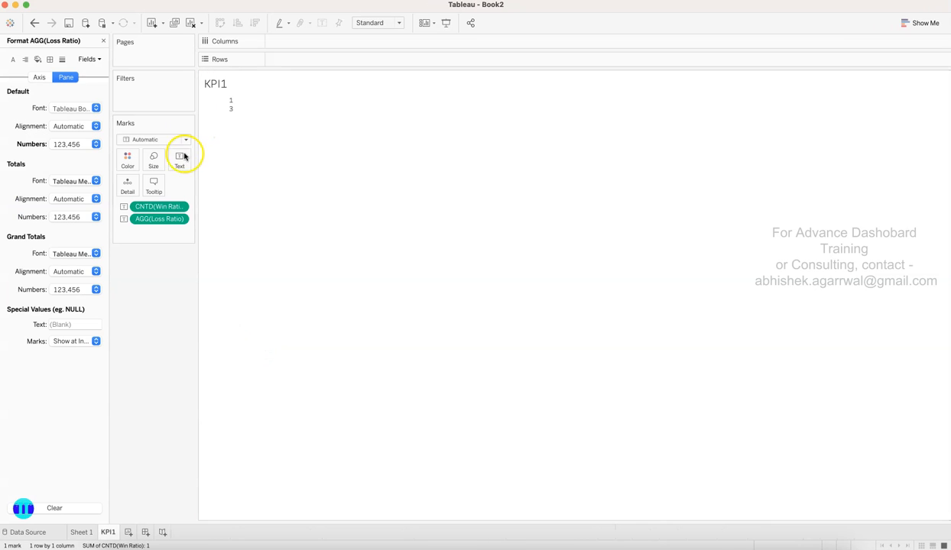
left_click(181, 158)
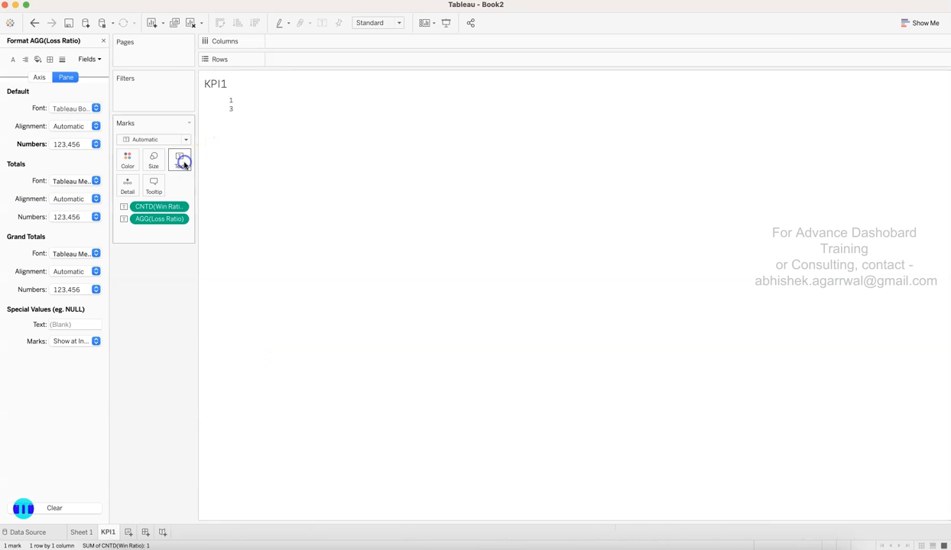
left_click(276, 185)
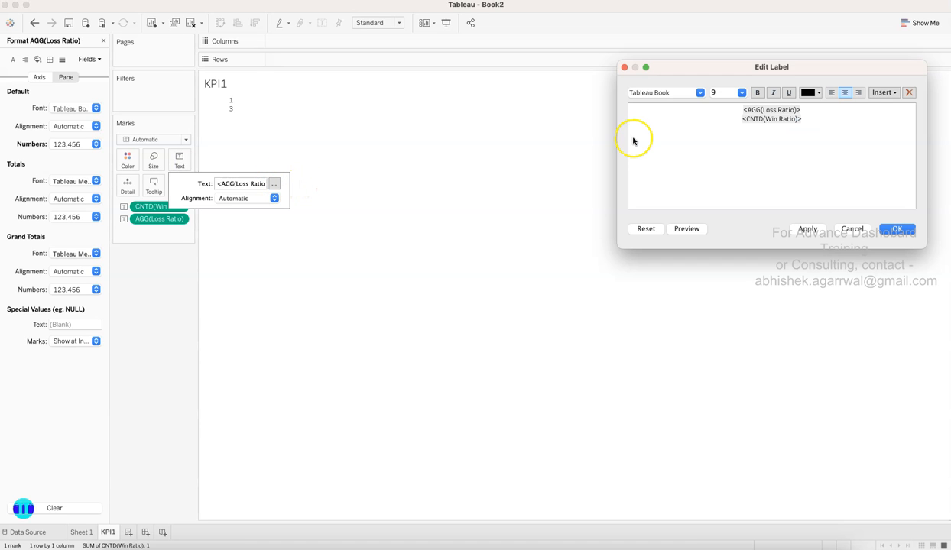
left_click(740, 109)
key("Return")
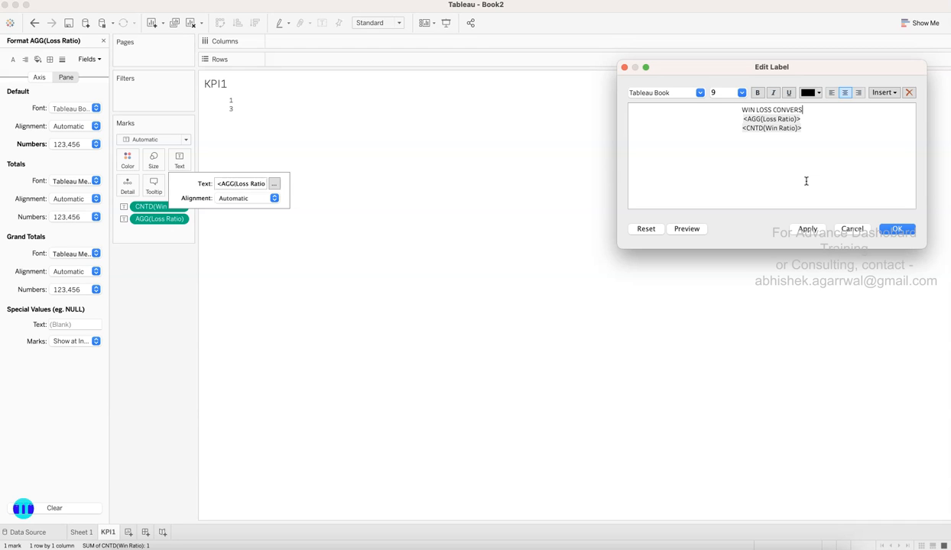
key("Return")
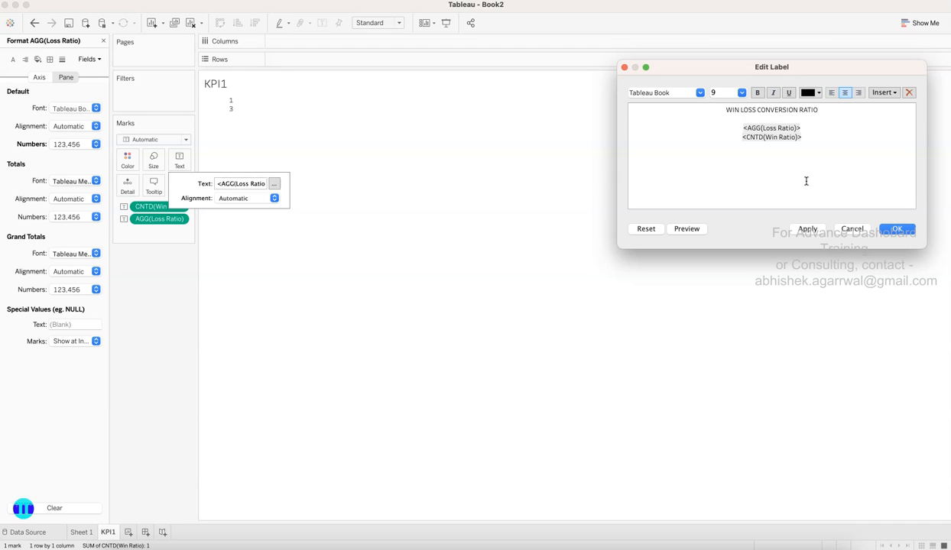
Put Win Ratio and Loss Ratio on one label line separated by a colon, and add For winning 1 deal we are loosing 3 deals below.
key("shift+Down")
key("shift+Down")
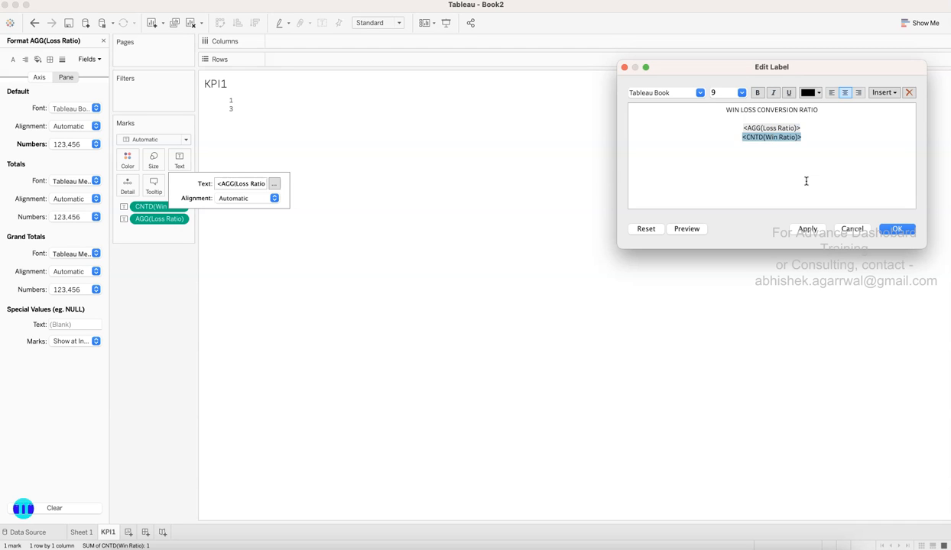
key("shift+Up")
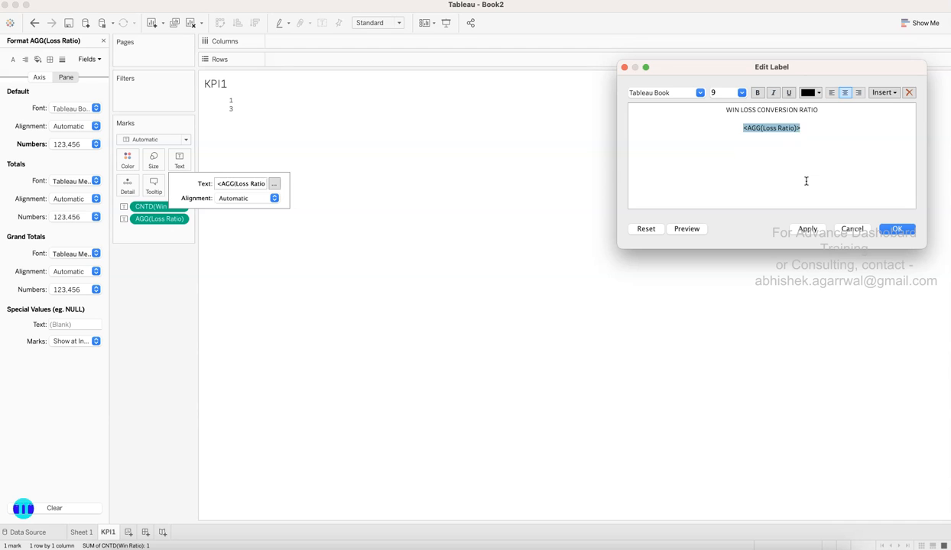
type("<CNTD(Win Ratio)>")
type(":")
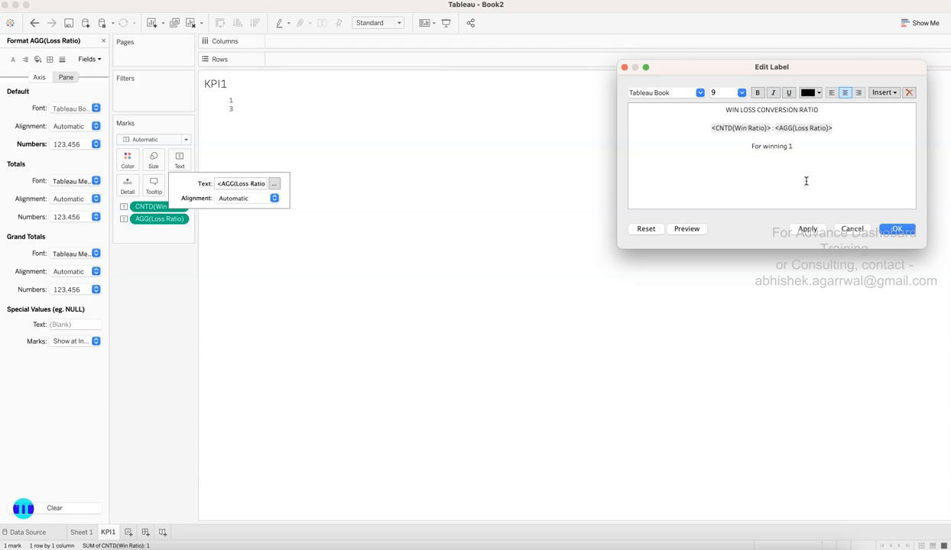
type("ng 3 deals")
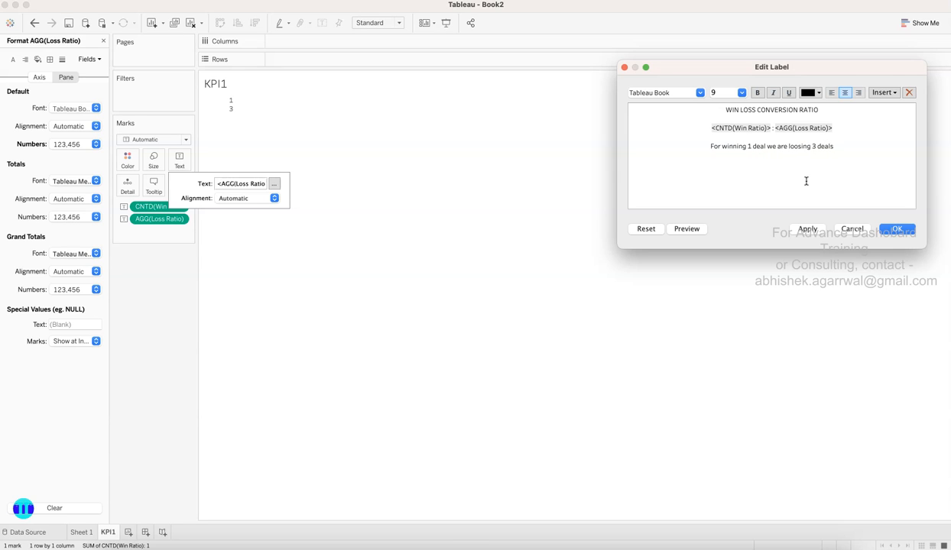
Set the label's font sizes to 20 for the heading, 26 for the ratio line and 11 for the closing sentence.
key("shift+super+Left")
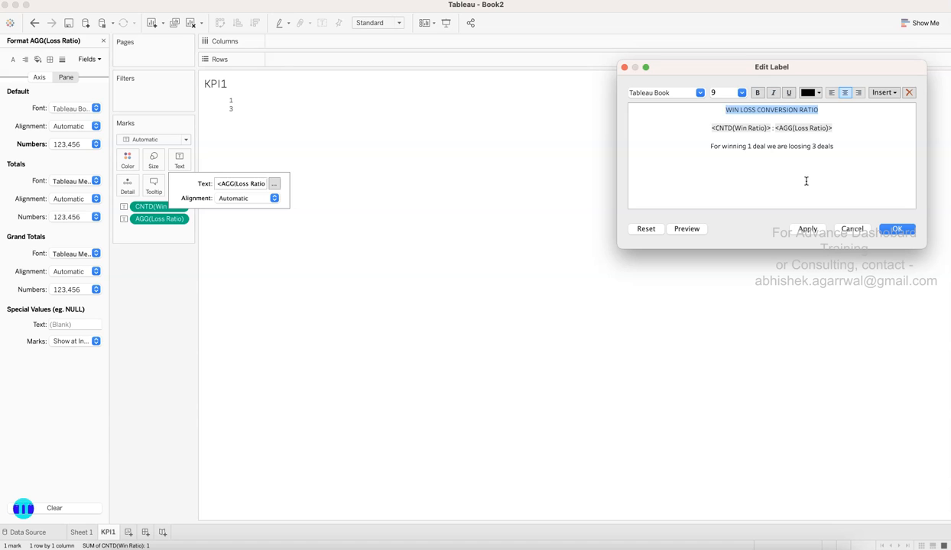
left_click(741, 93)
left_click(736, 179)
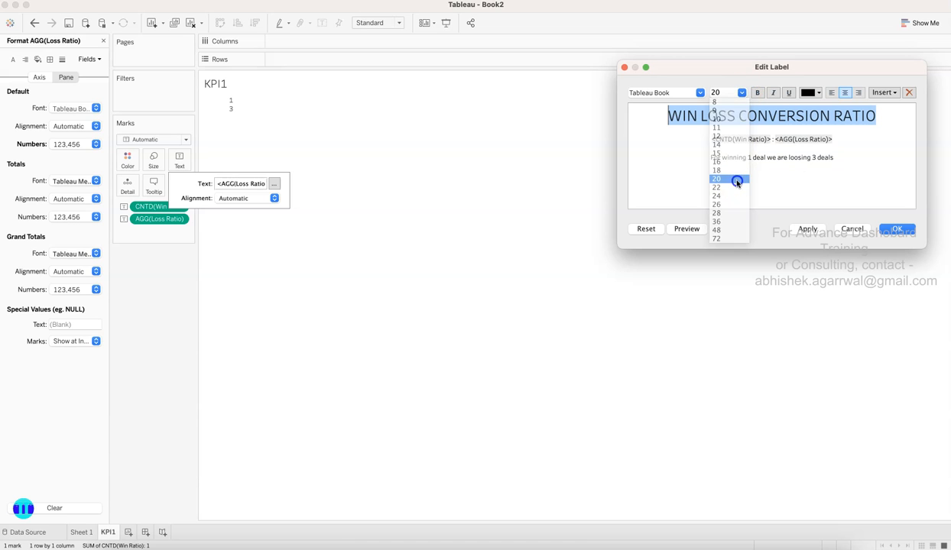
left_click_drag(707, 140, 890, 140)
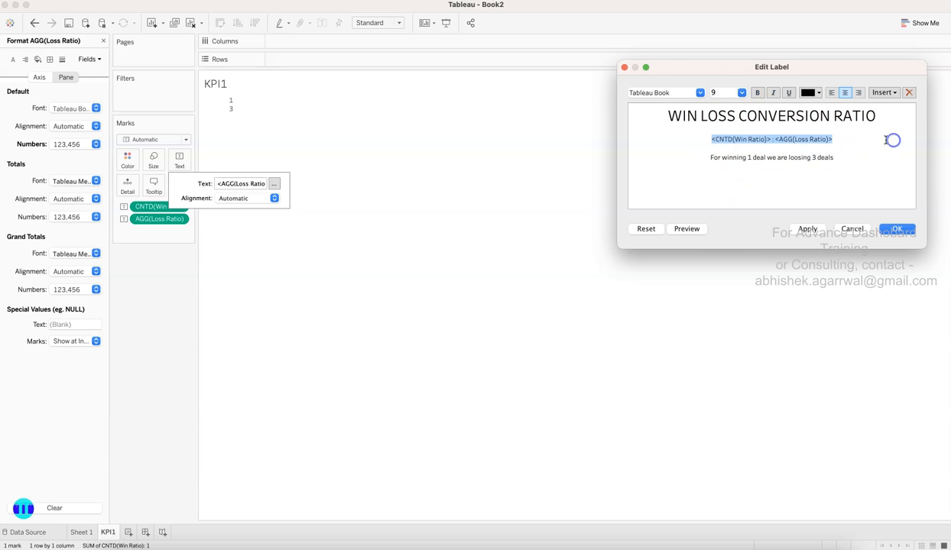
left_click(741, 92)
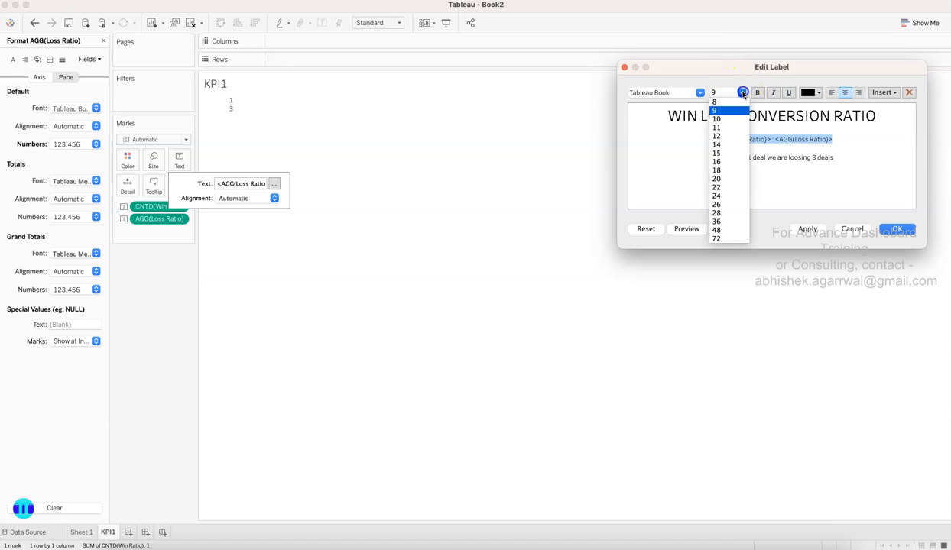
left_click(726, 205)
left_click_drag(711, 201, 871, 208)
left_click(741, 93)
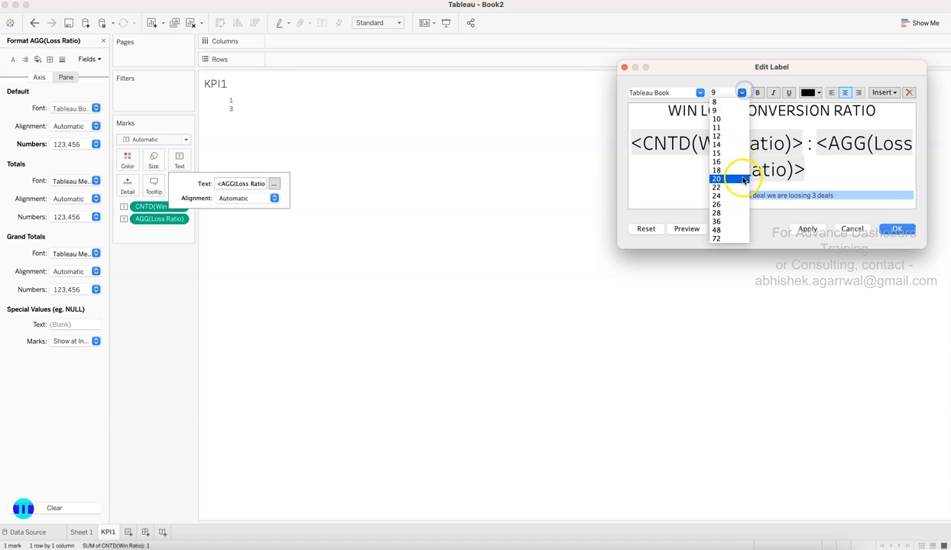
left_click(739, 131)
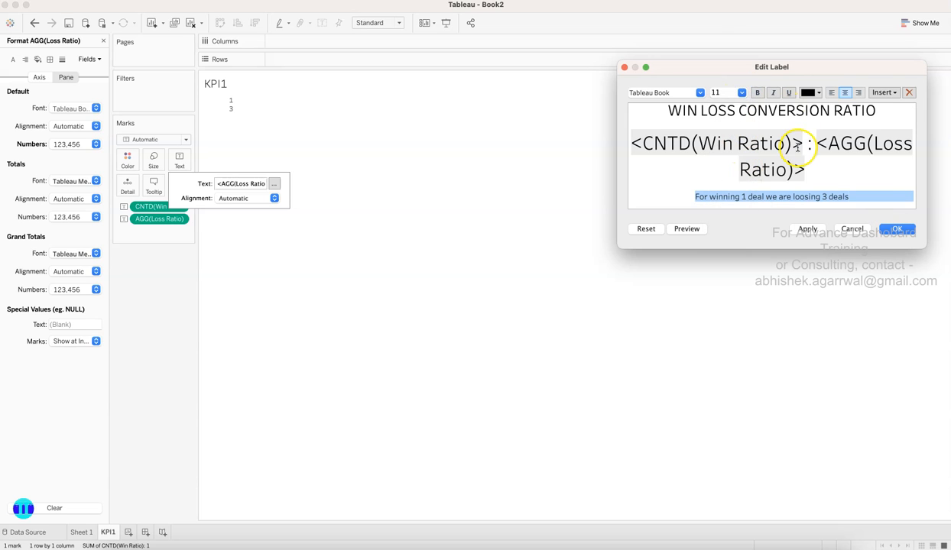
Color all of the label text light gray and apply the label to KPI1.
key("super+a")
left_click(816, 94)
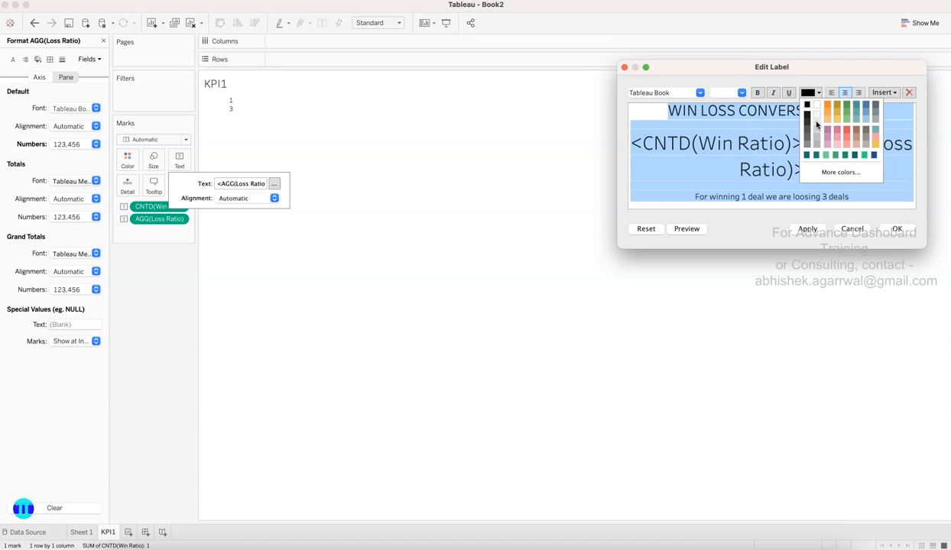
left_click(816, 124)
left_click(894, 229)
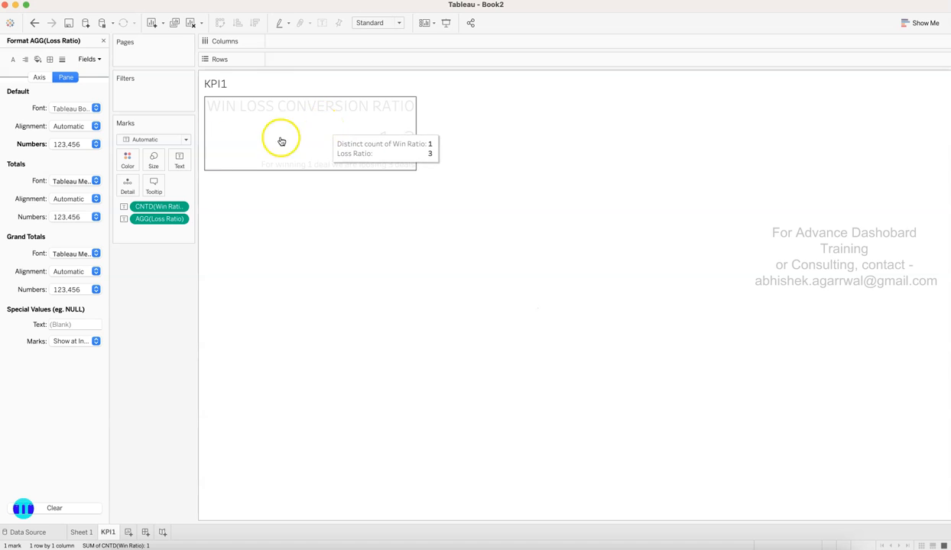
Fit the KPI1 worksheet to Entire View.
left_click(179, 159)
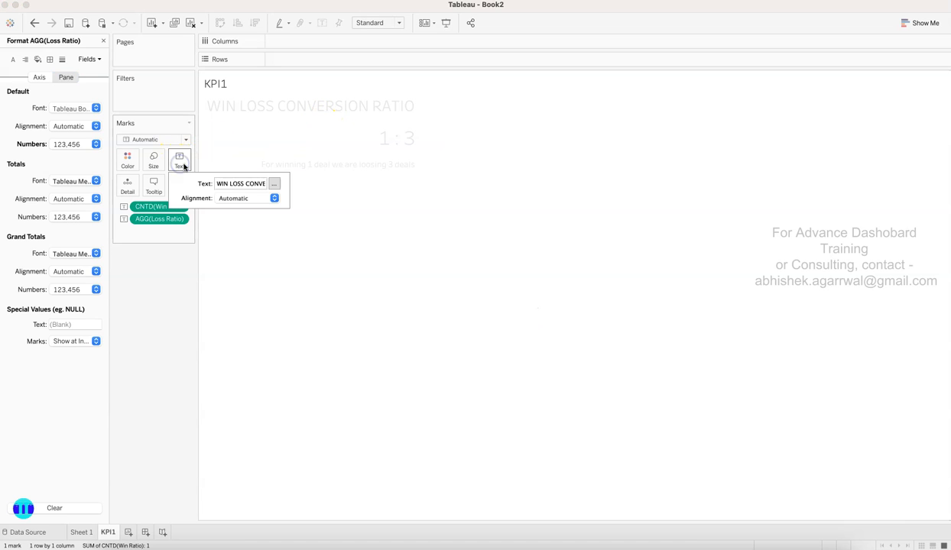
left_click(386, 23)
left_click(381, 58)
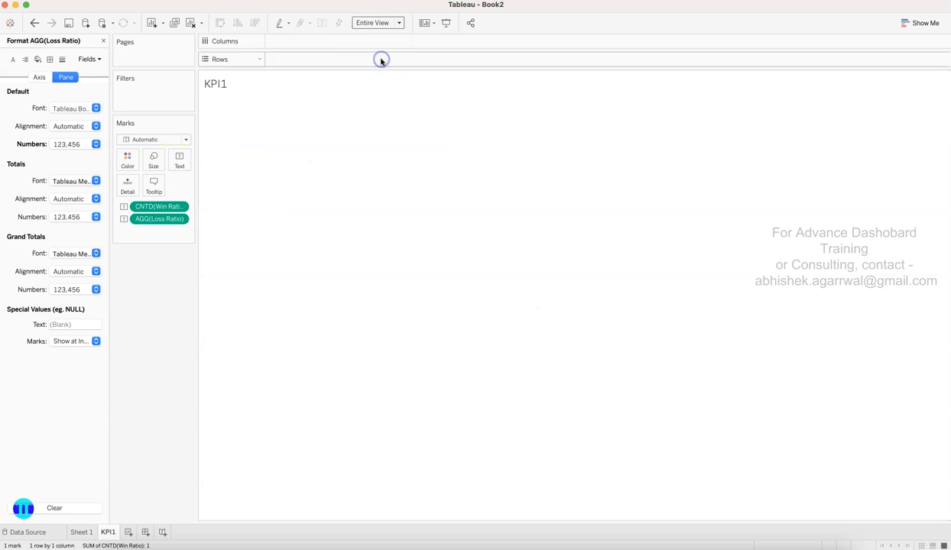
Set the horizontal alignment of KPI1's label text to left.
left_click(181, 167)
left_click(245, 200)
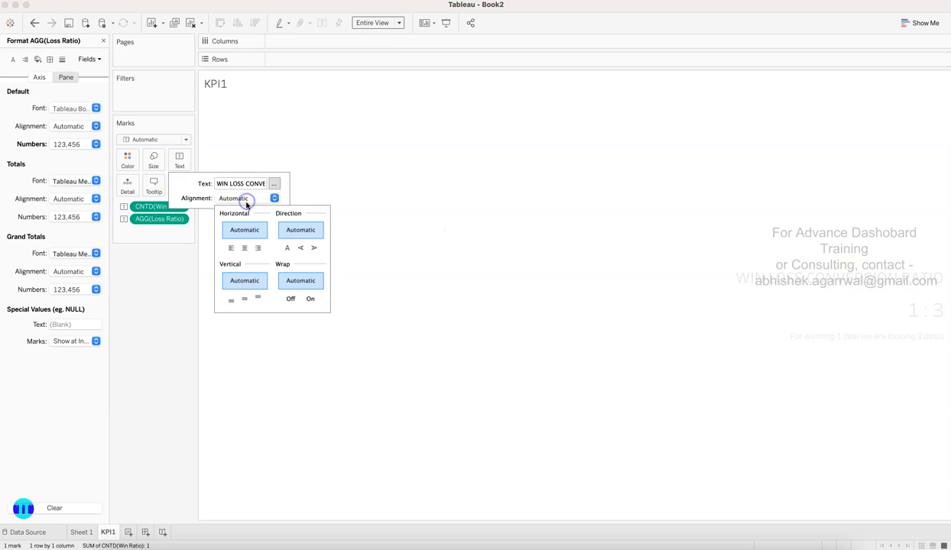
left_click(233, 249)
left_click(176, 363)
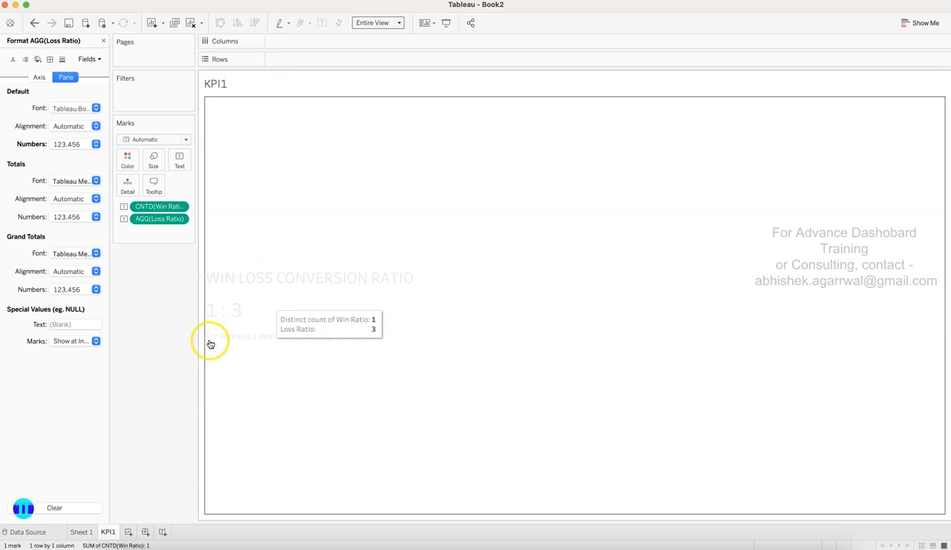
Close the formatting options and hide the KPI1 sheet title.
left_click(103, 40)
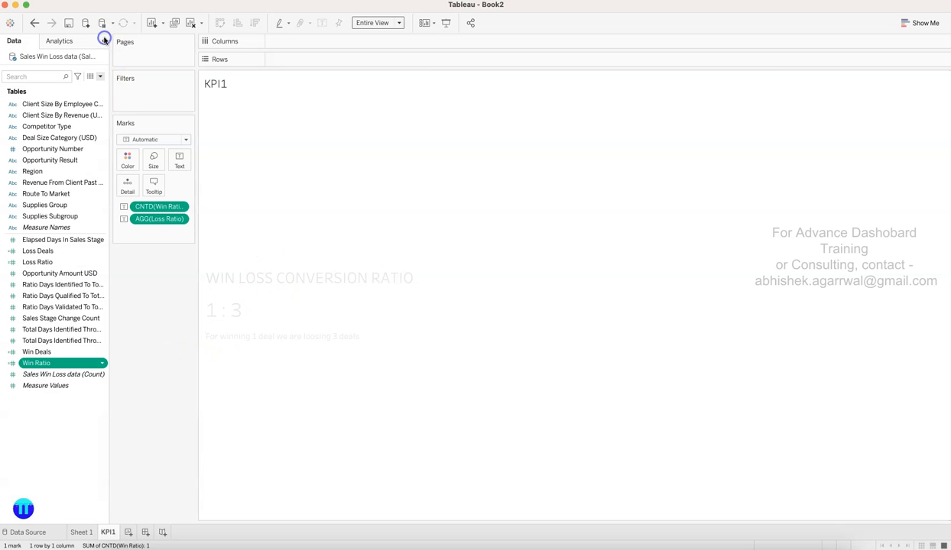
right_click(217, 88)
left_click(241, 110)
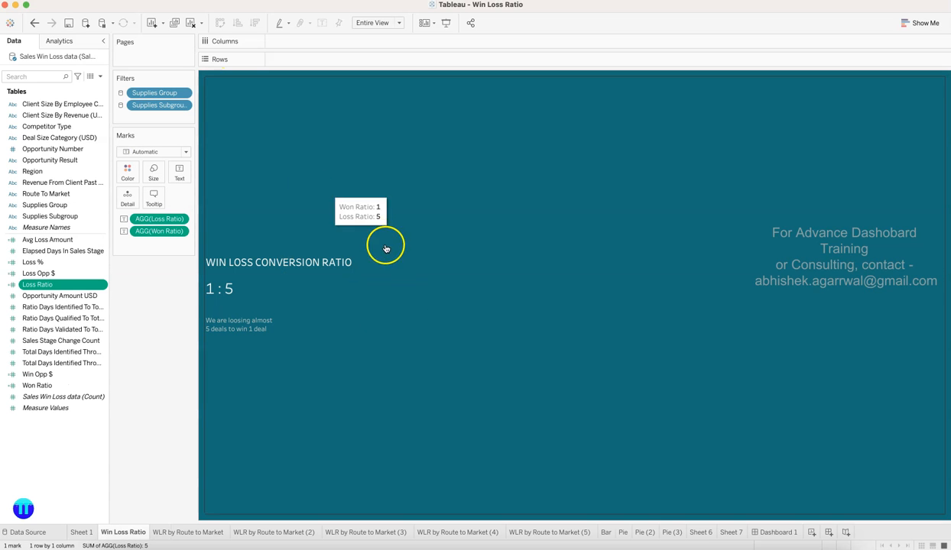
left_click(136, 178)
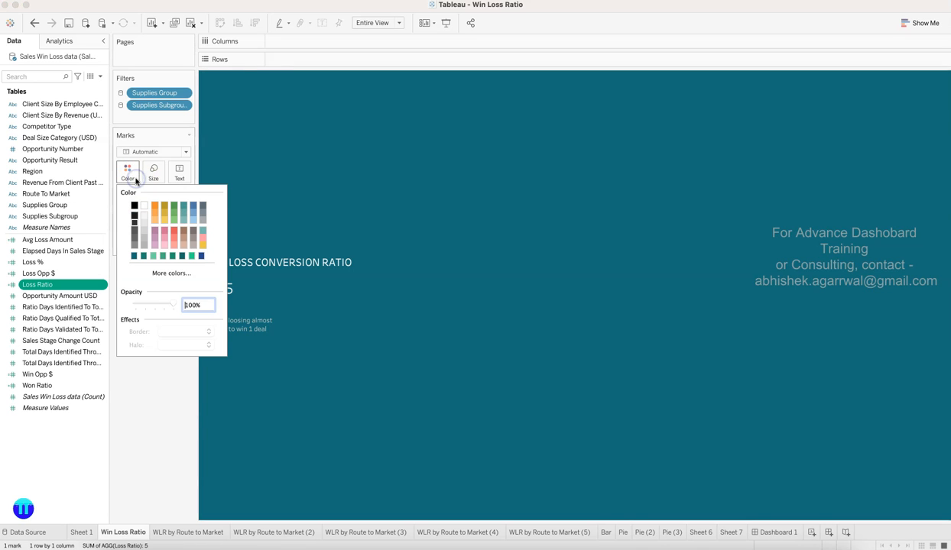
left_click(171, 273)
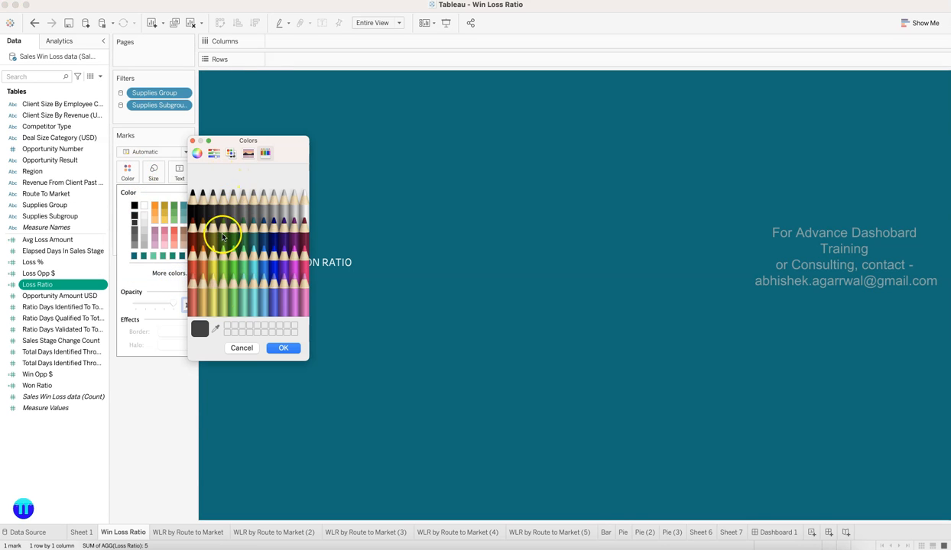
left_click(216, 154)
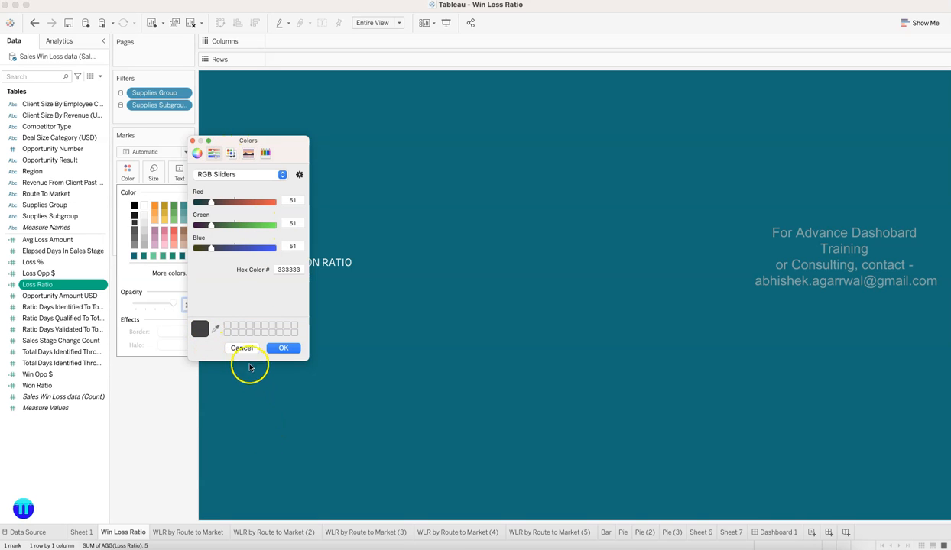
left_click(241, 348)
left_click(329, 350)
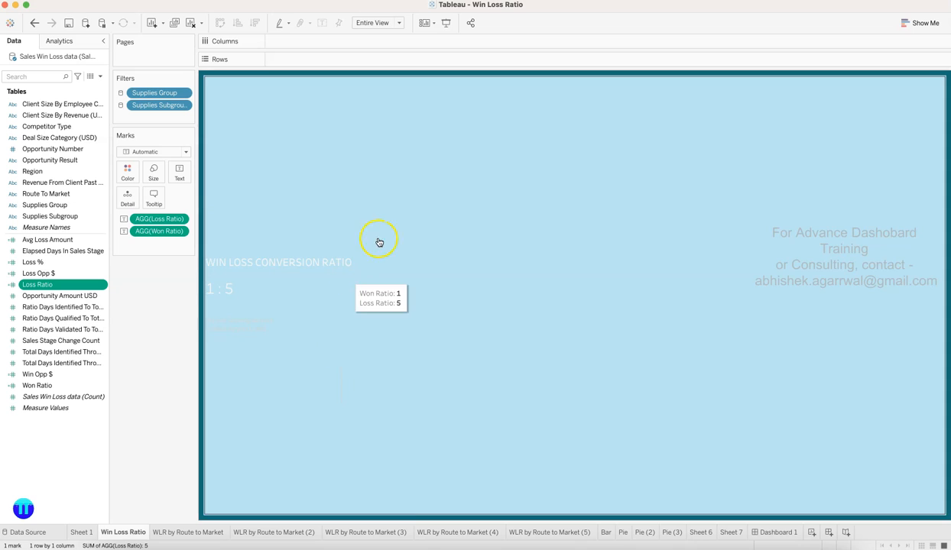
Look up the hex code of the worksheet shading color on the Win Loss Ratio sheet in the reference workbook.
left_click(383, 208)
right_click(383, 208)
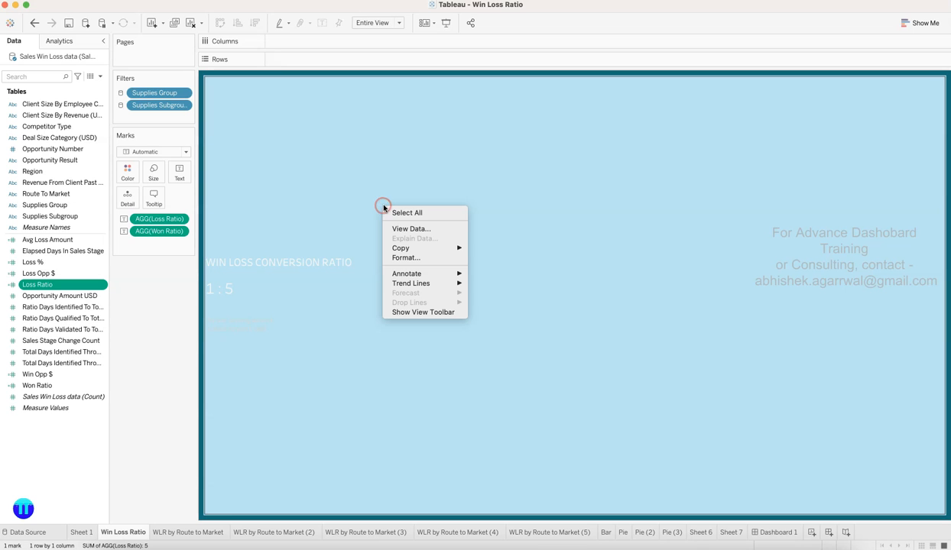
left_click(416, 256)
left_click(37, 59)
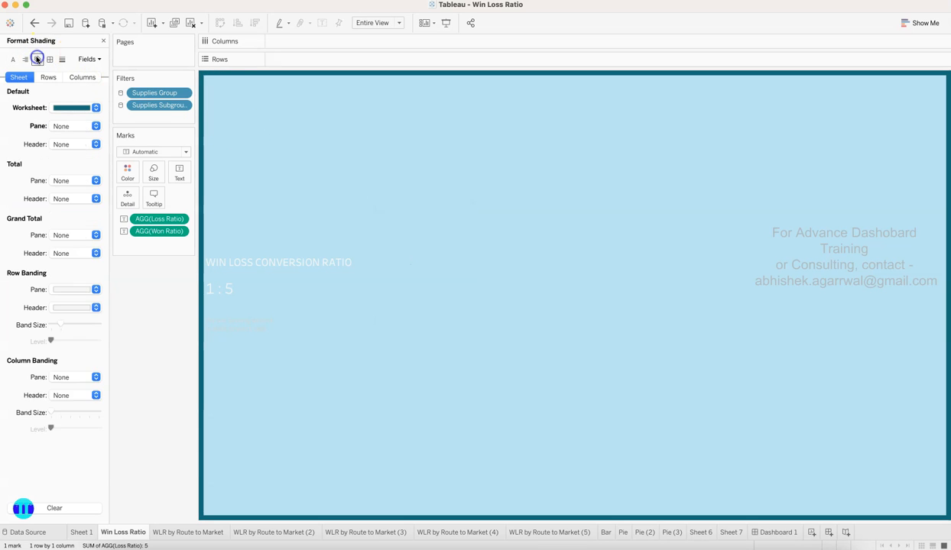
left_click(77, 110)
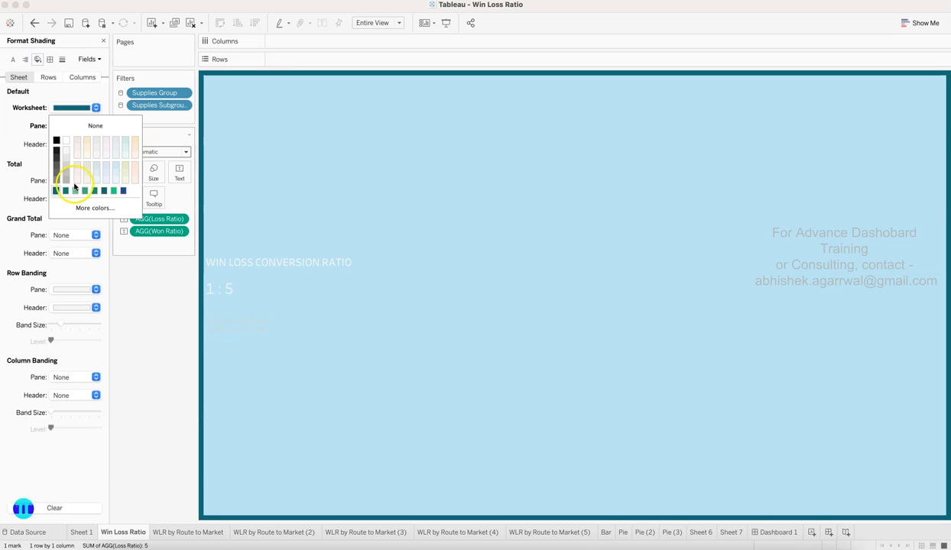
left_click(86, 209)
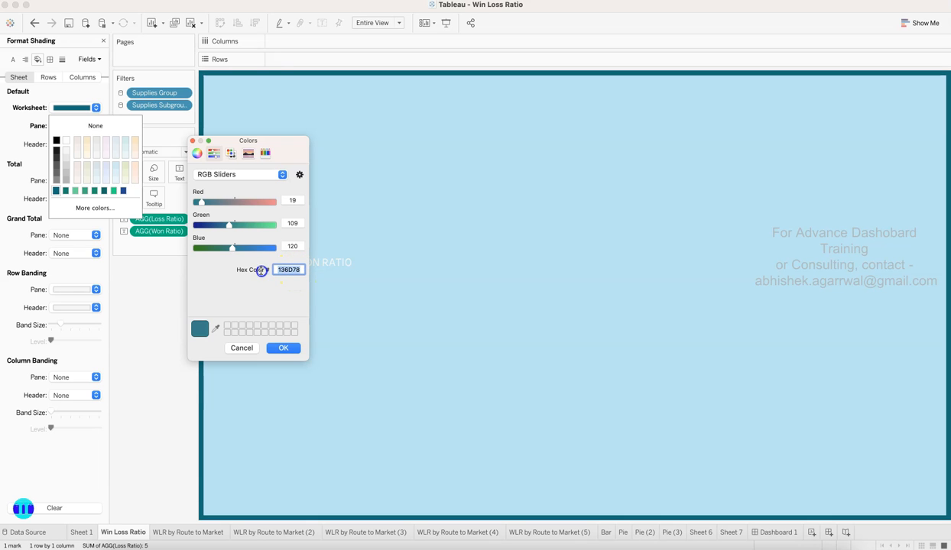
left_click(283, 349)
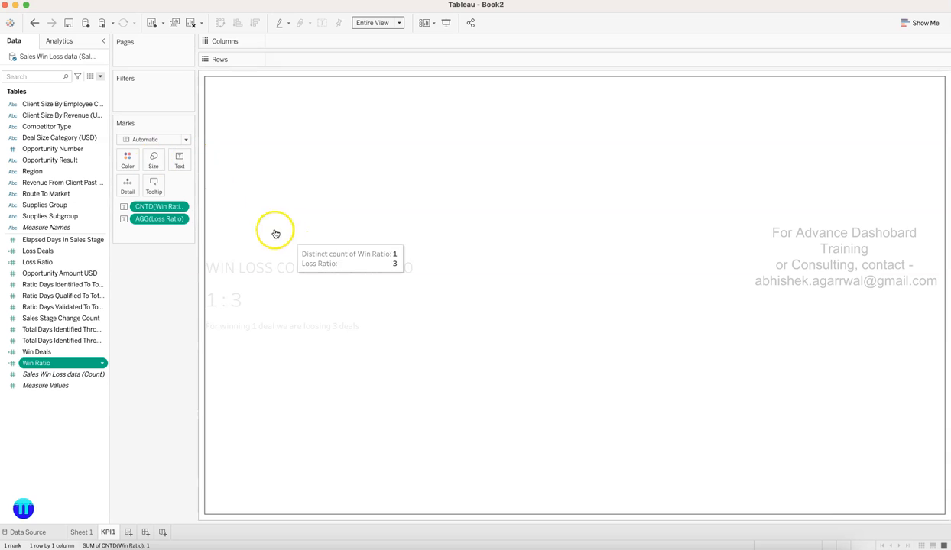
Set the default worksheet shading of KPI1 in Book2 to the dark teal used in the reference workbook.
right_click(312, 186)
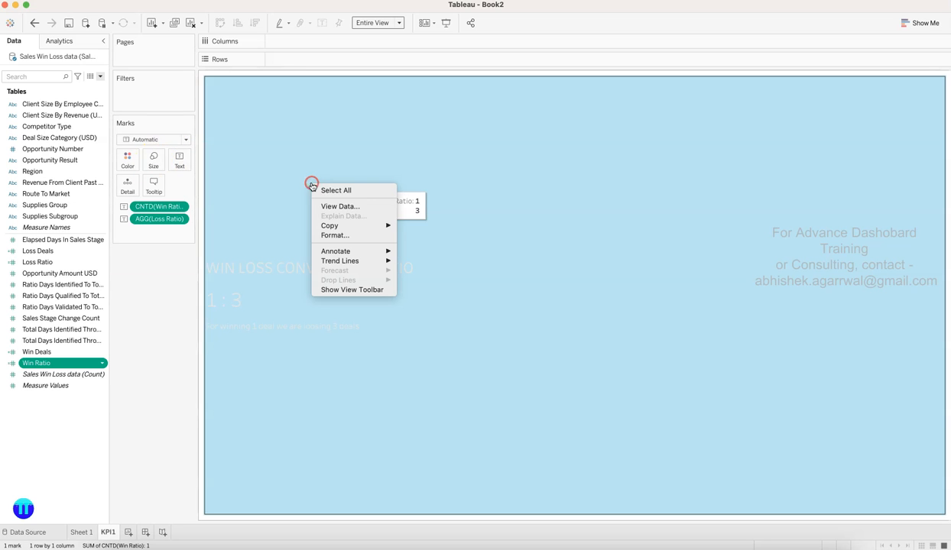
left_click(340, 235)
left_click(38, 60)
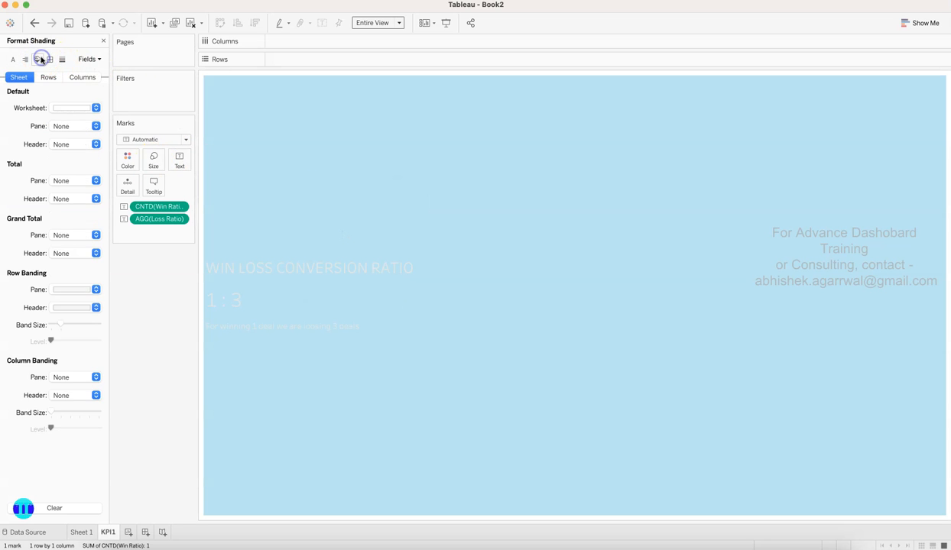
left_click(63, 107)
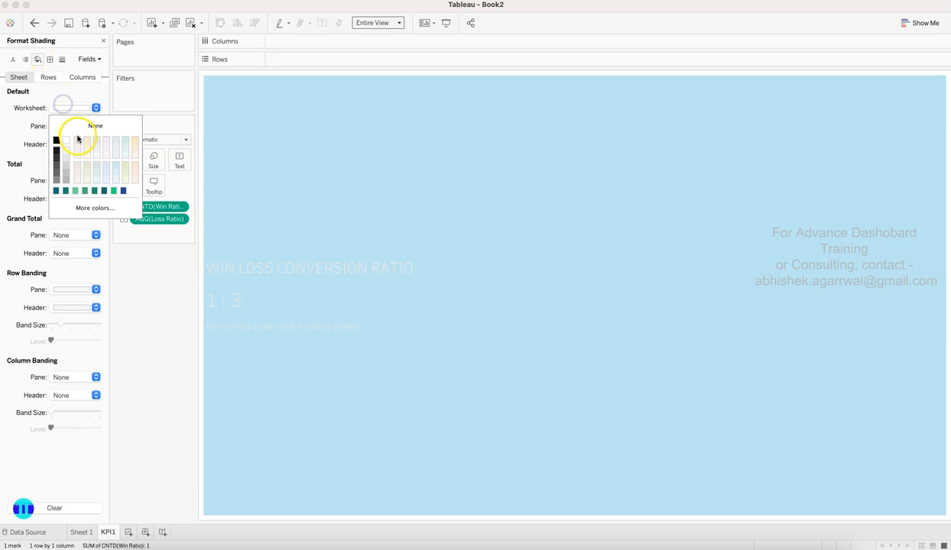
left_click(55, 192)
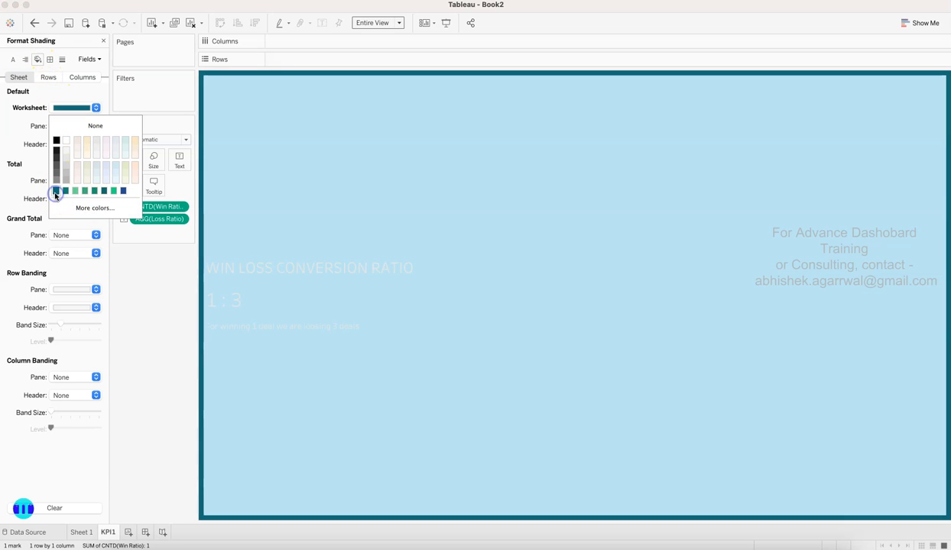
left_click(305, 253)
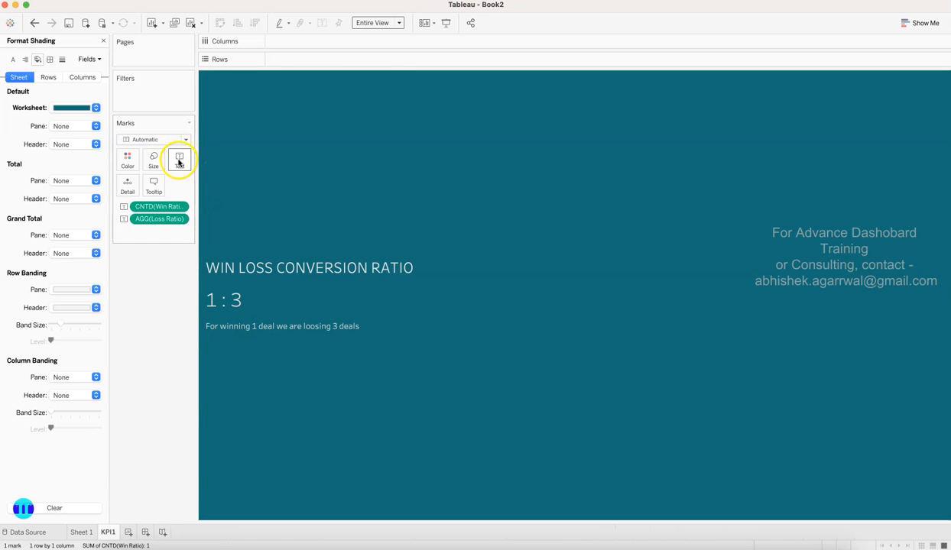
Change the font of the "For winning 1 deal we are loosing 3 deals" line in KPI1's label to Tableau Light.
left_click(181, 161)
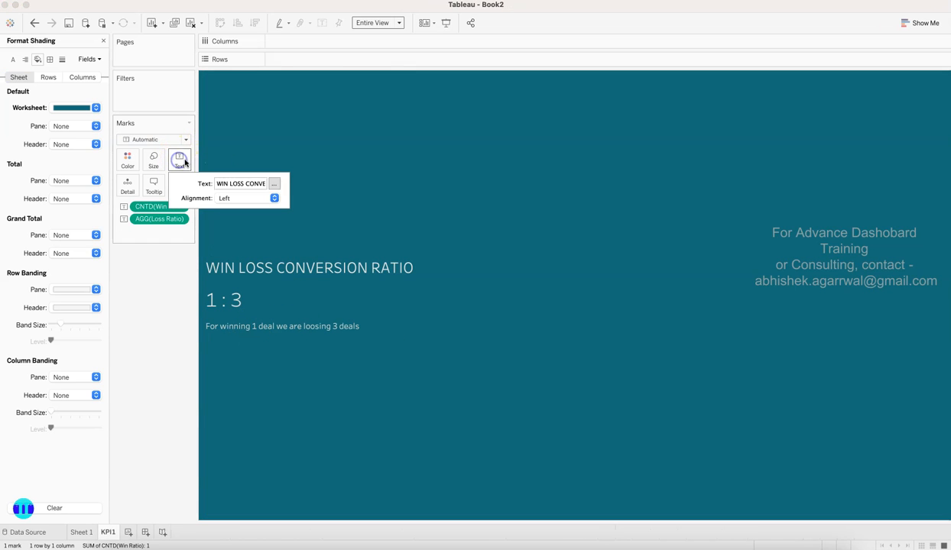
left_click(274, 184)
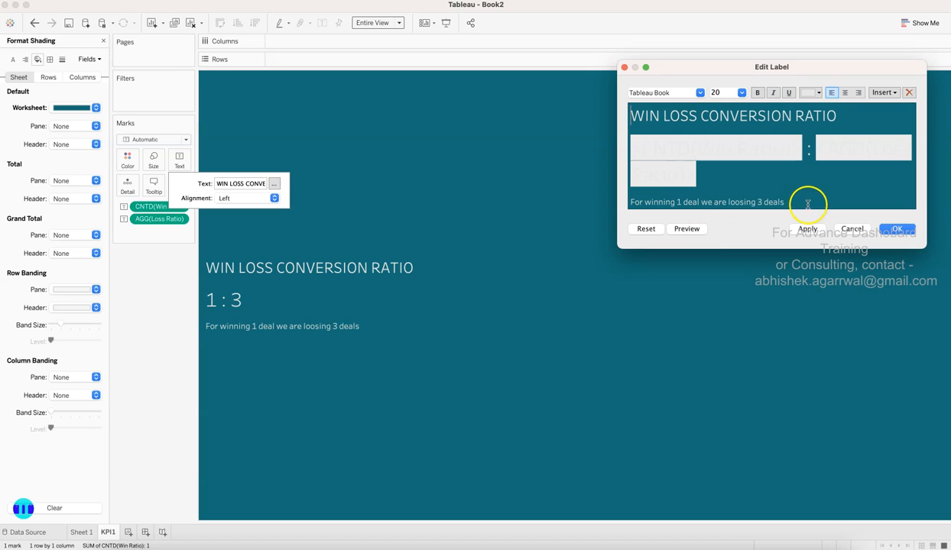
left_click_drag(724, 200, 623, 205)
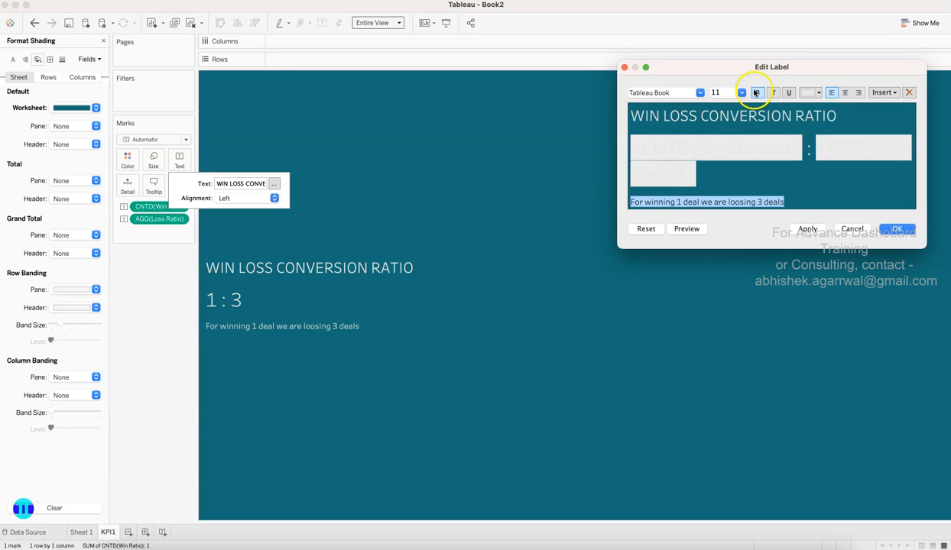
left_click(700, 92)
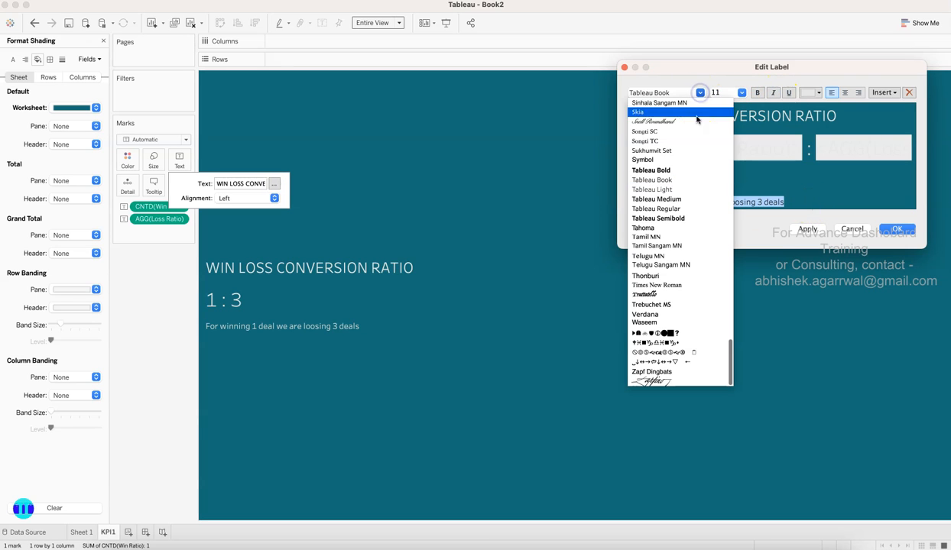
left_click(690, 189)
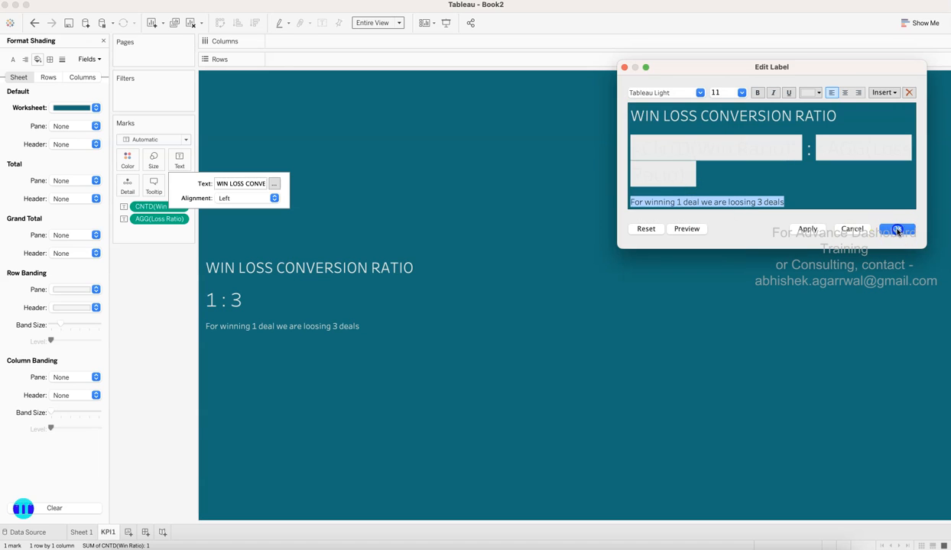
left_click(897, 230)
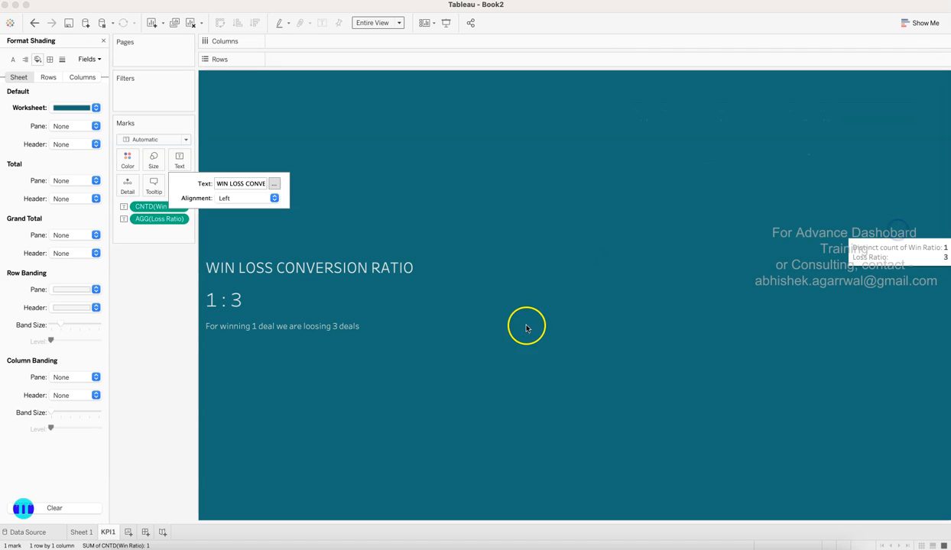
left_click(132, 353)
left_click(311, 336)
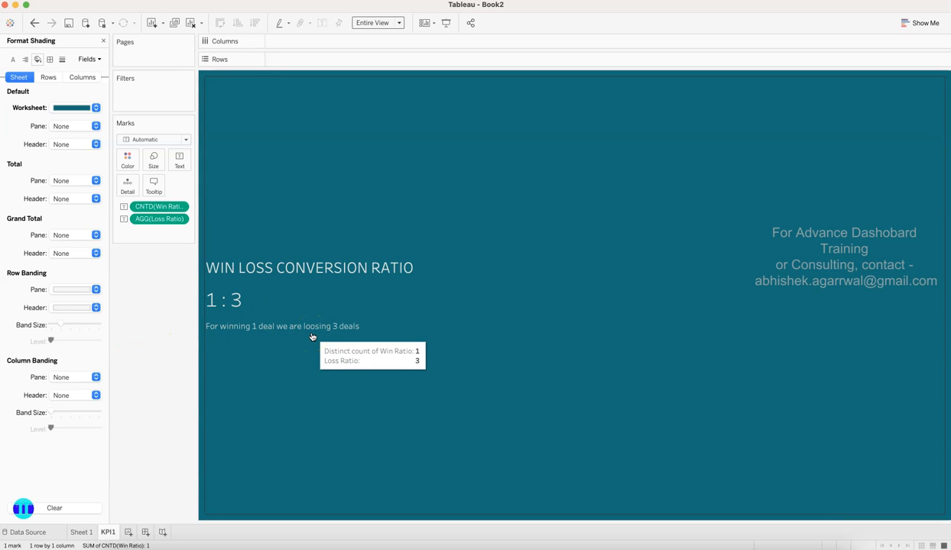
left_click(178, 419)
left_click(120, 491)
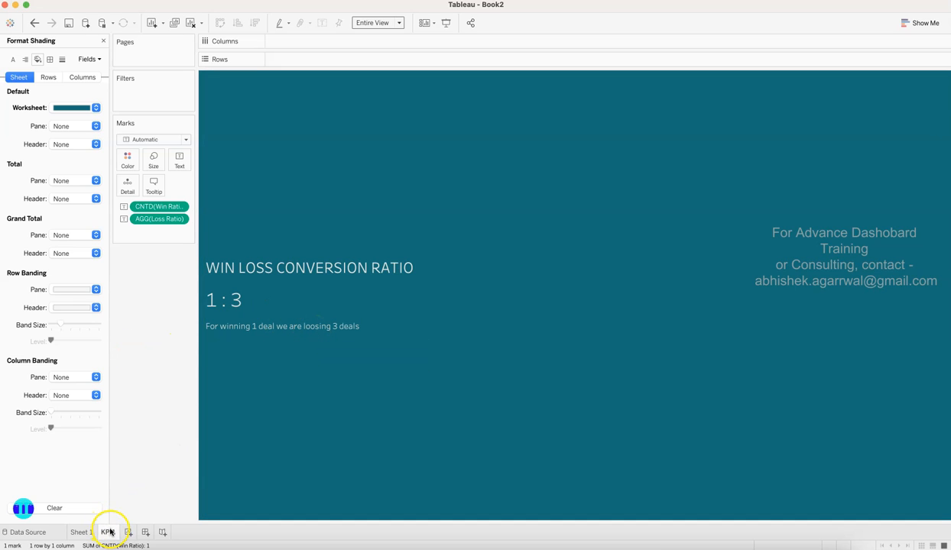
Close the shading options and duplicate the KPI1 sheet until there are five copies of it.
left_click(103, 41)
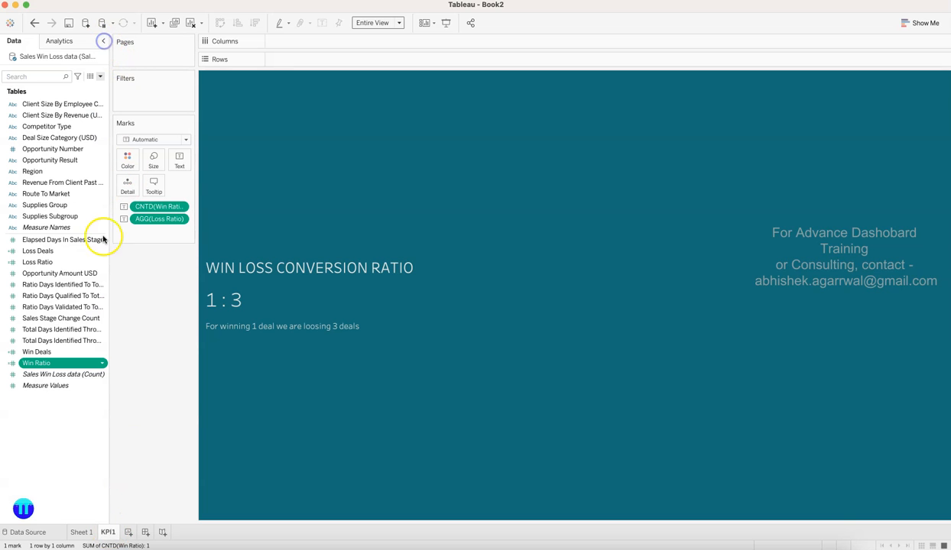
right_click(113, 535)
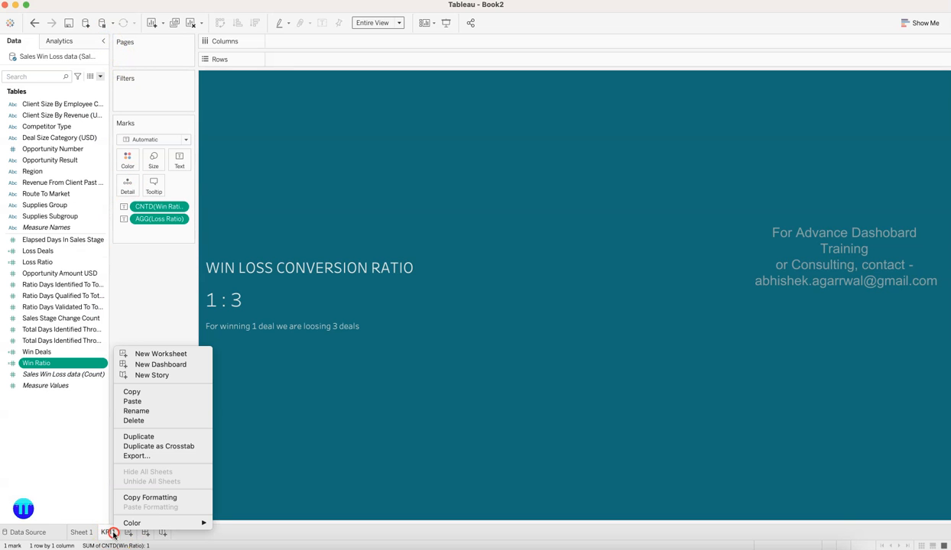
left_click(152, 437)
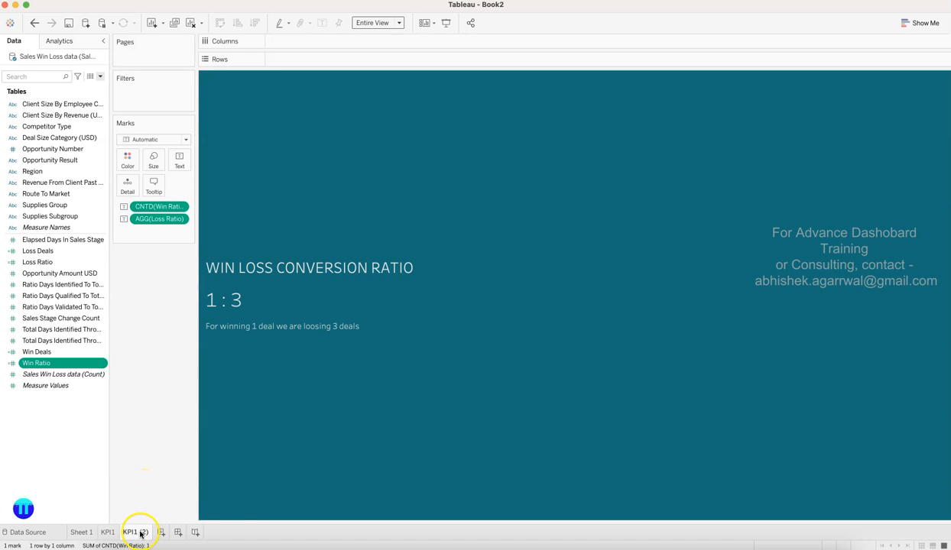
right_click(133, 531)
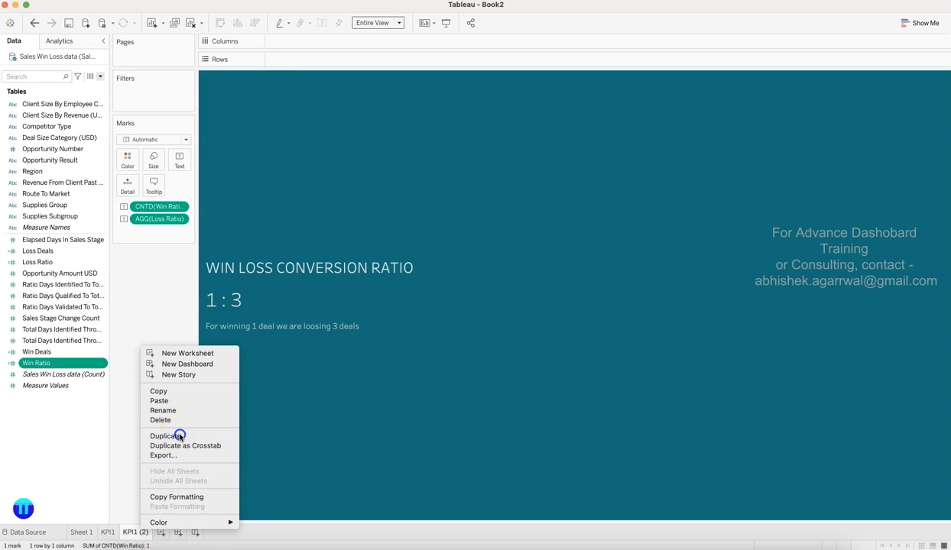
left_click(180, 435)
right_click(175, 532)
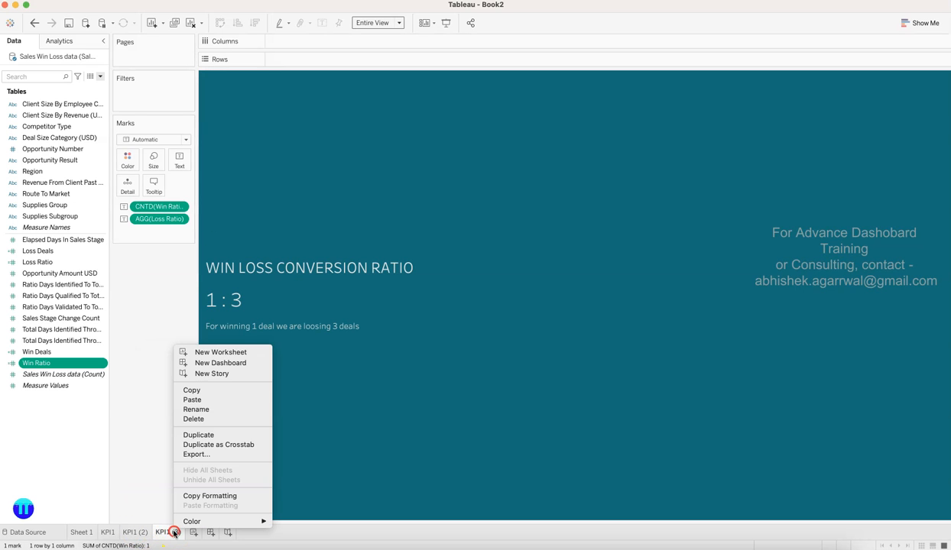
left_click(212, 436)
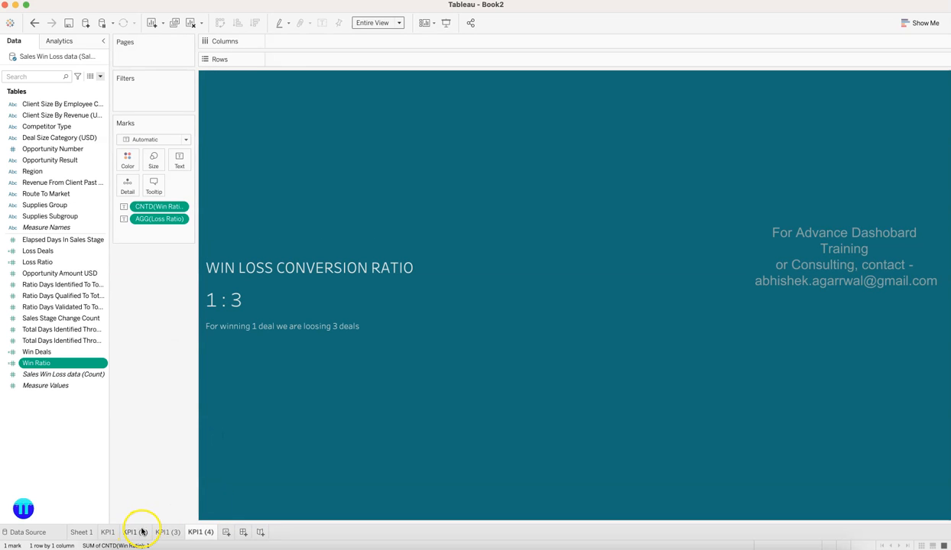
right_click(198, 533)
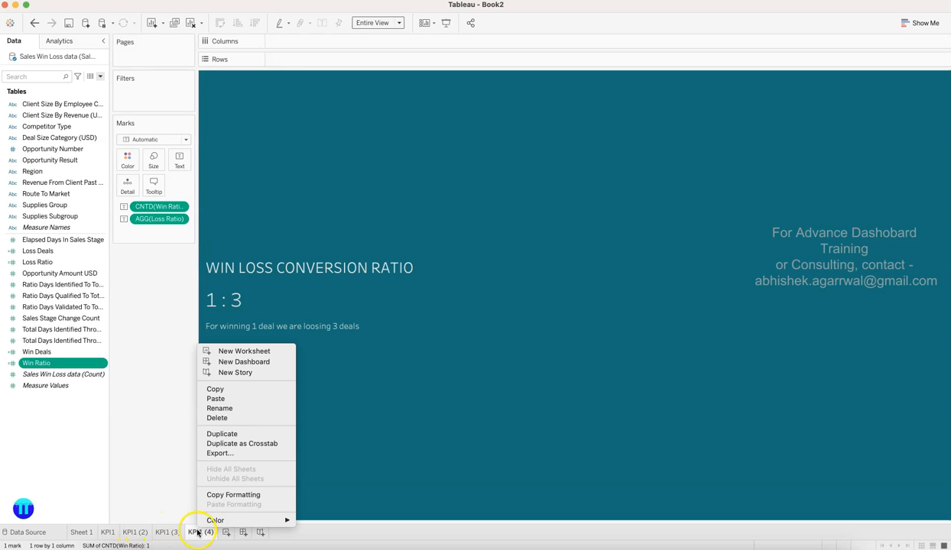
left_click(231, 435)
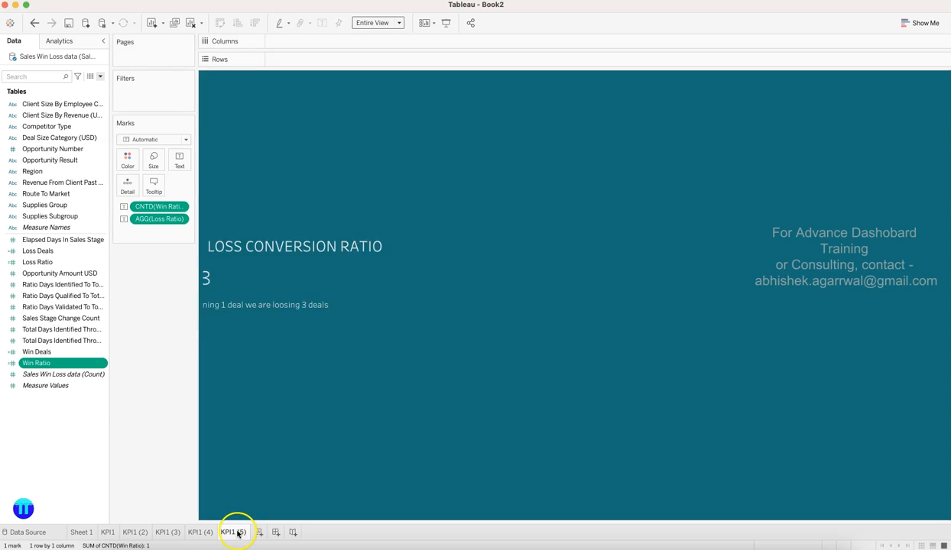
right_click(235, 533)
left_click(252, 435)
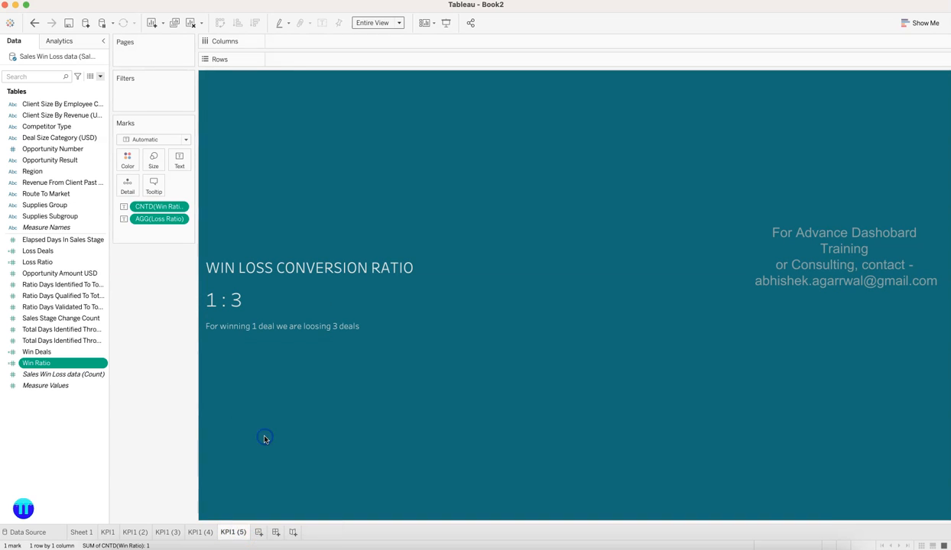
Filter the KPI1 (2) sheet by Route To Market, keeping only Fields Sales.
left_click(109, 534)
left_click(129, 534)
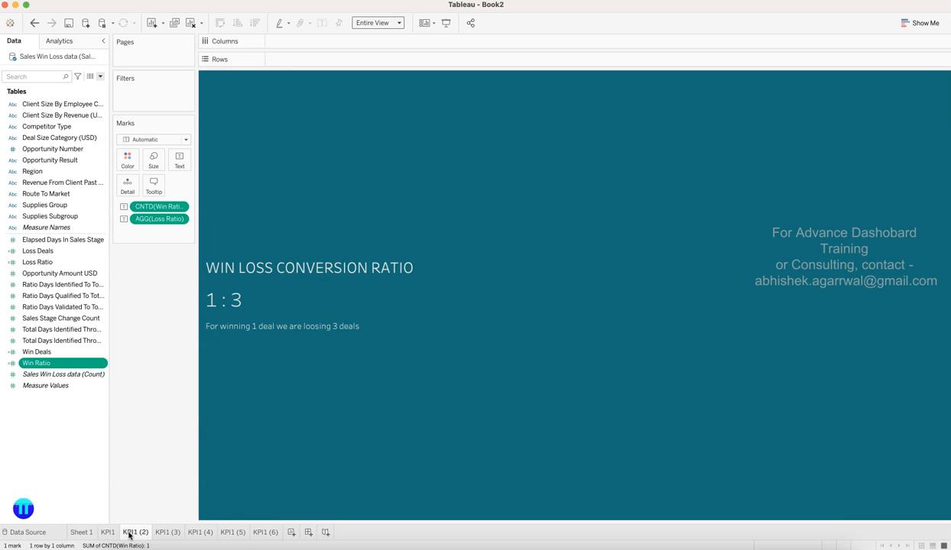
left_click_drag(46, 193, 139, 97)
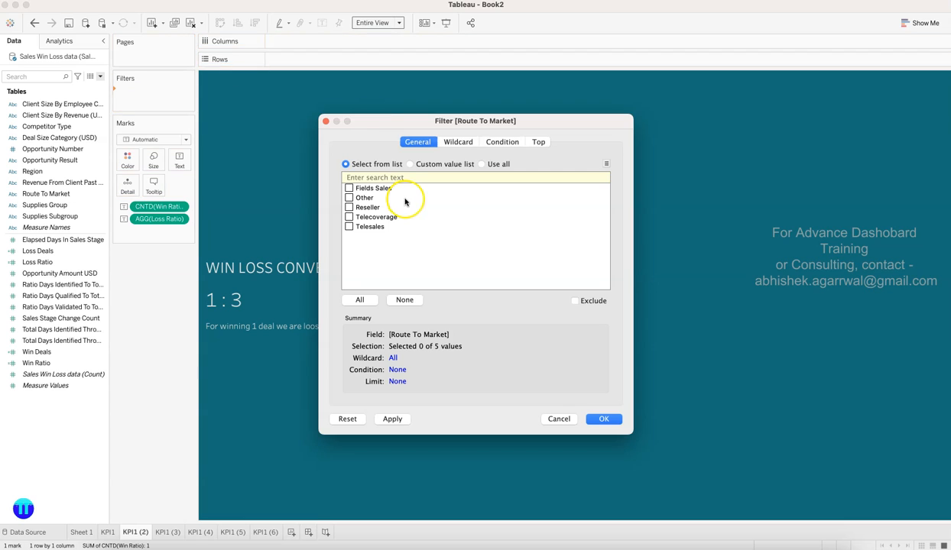
left_click(612, 419)
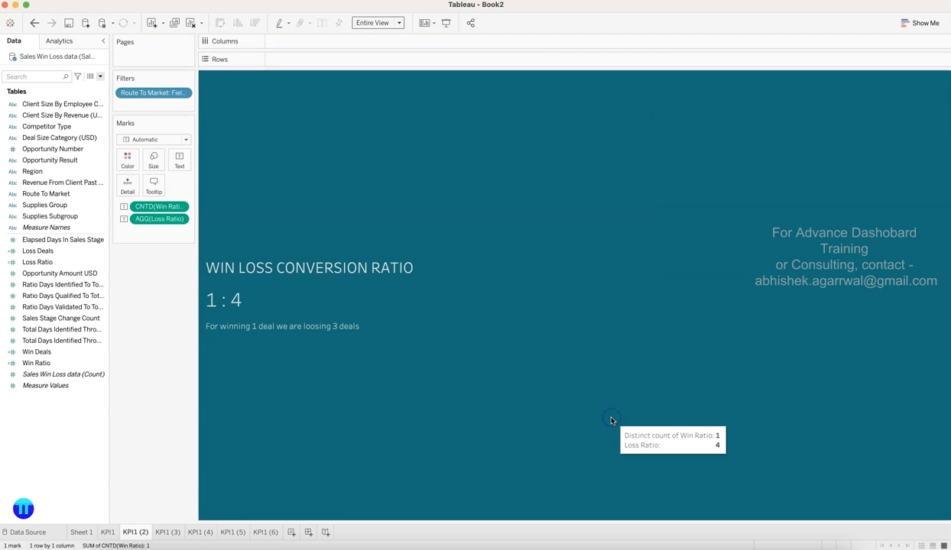
Filter the KPI1 (3) sheet by Route To Market, keeping only Other.
left_click(169, 532)
left_click_drag(73, 193, 140, 96)
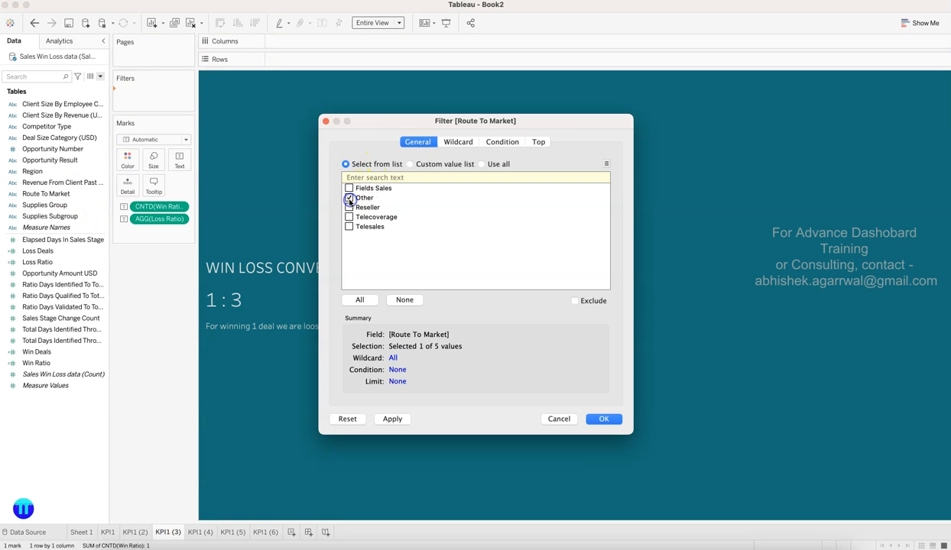
left_click(602, 421)
Add a Route To Market filter to the KPI1 (4) sheet.
left_click(200, 532)
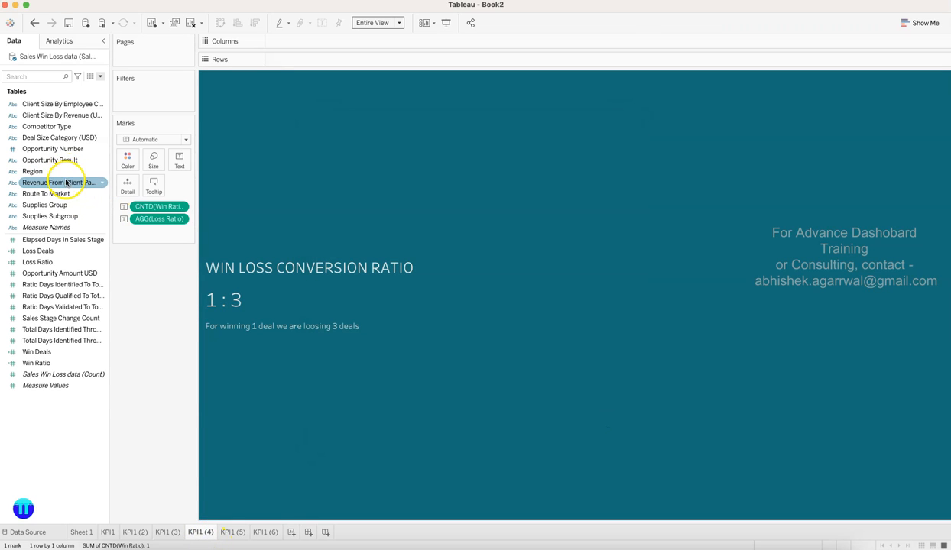
left_click_drag(68, 194, 137, 97)
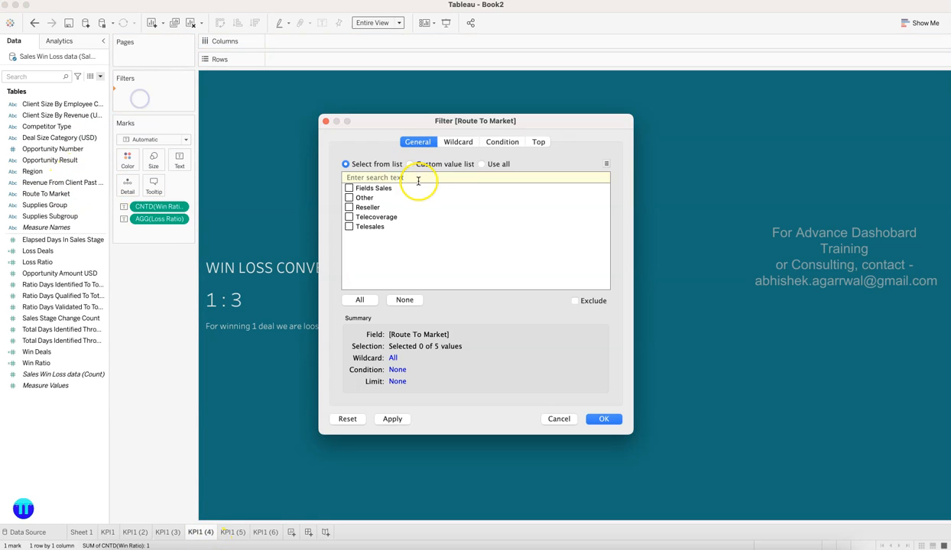
left_click(601, 419)
Filter the KPI1 (5) sheet by Route To Market, keeping only Telecoverage.
left_click(235, 532)
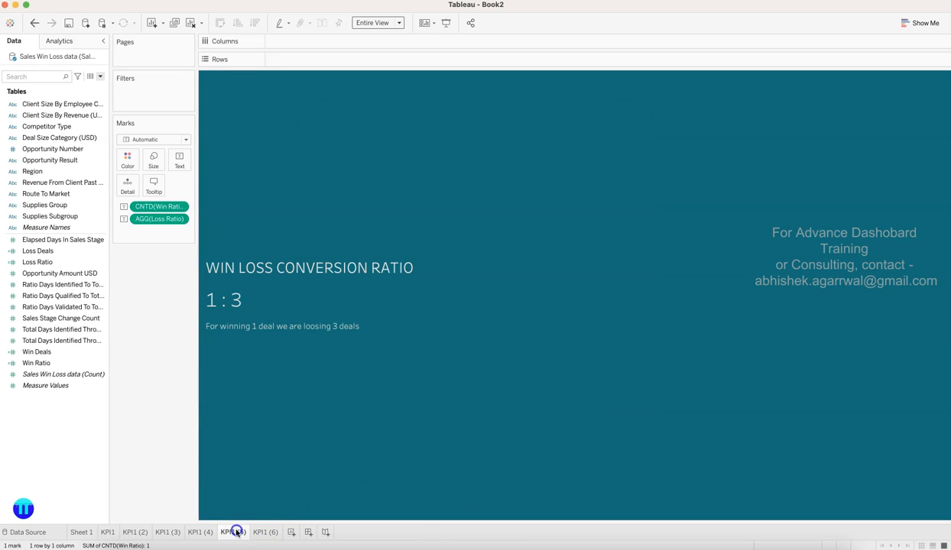
left_click_drag(68, 194, 144, 89)
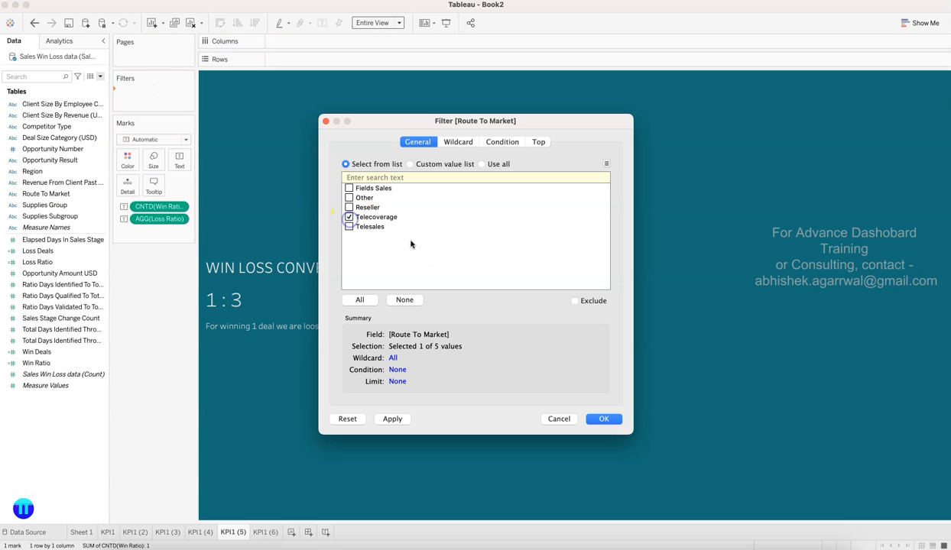
left_click(602, 417)
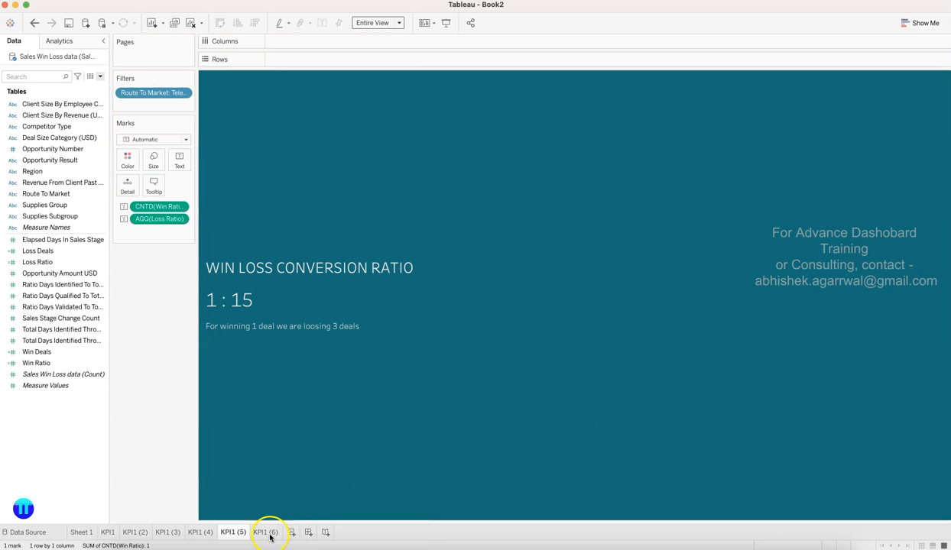
Filter the KPI1 (6) sheet by Route To Market, keeping only Telesales.
left_click(268, 533)
left_click(55, 173)
left_click_drag(59, 195, 147, 98)
left_click(600, 422)
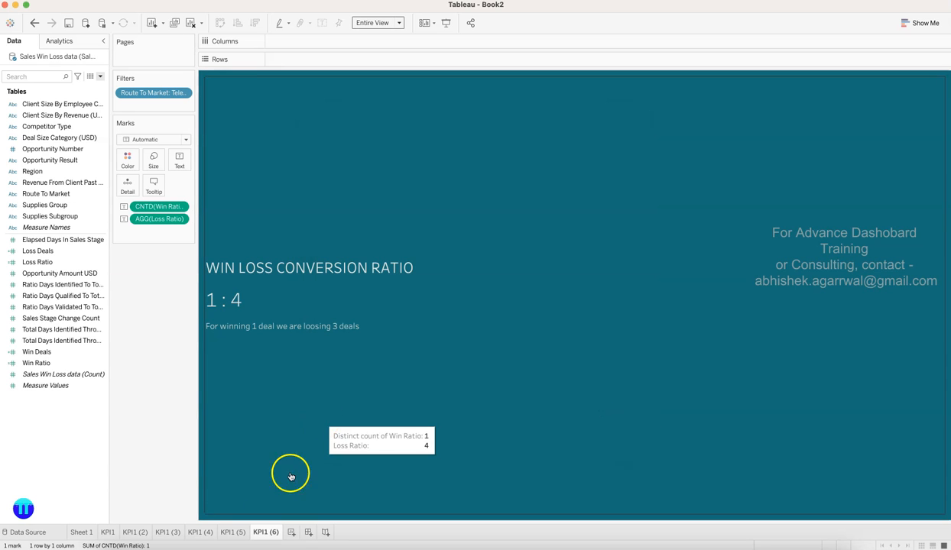
Check the filtered win-loss ratio on each sheet from KPI1 (2) to KPI1 (6), ending back on KPI1 (2).
left_click(133, 533)
left_click(167, 533)
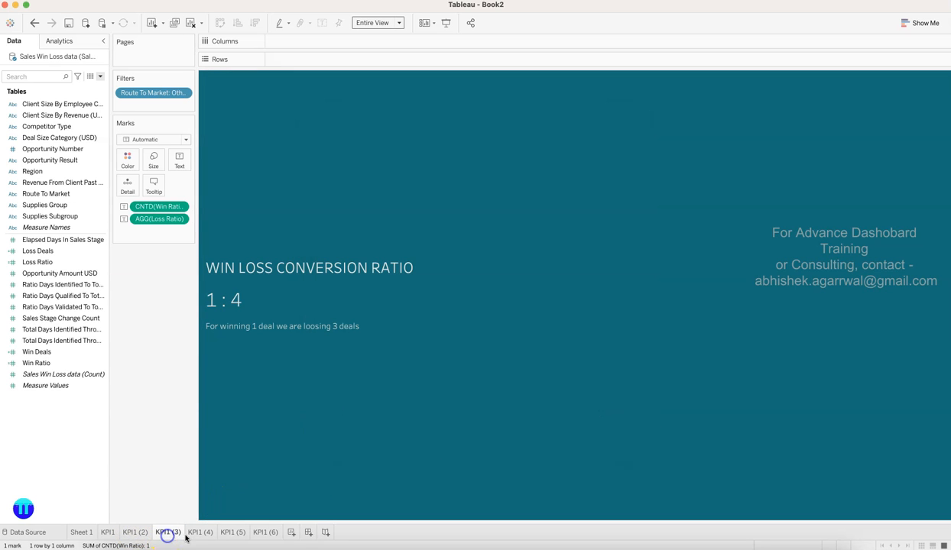
left_click(200, 533)
left_click(233, 533)
left_click(265, 533)
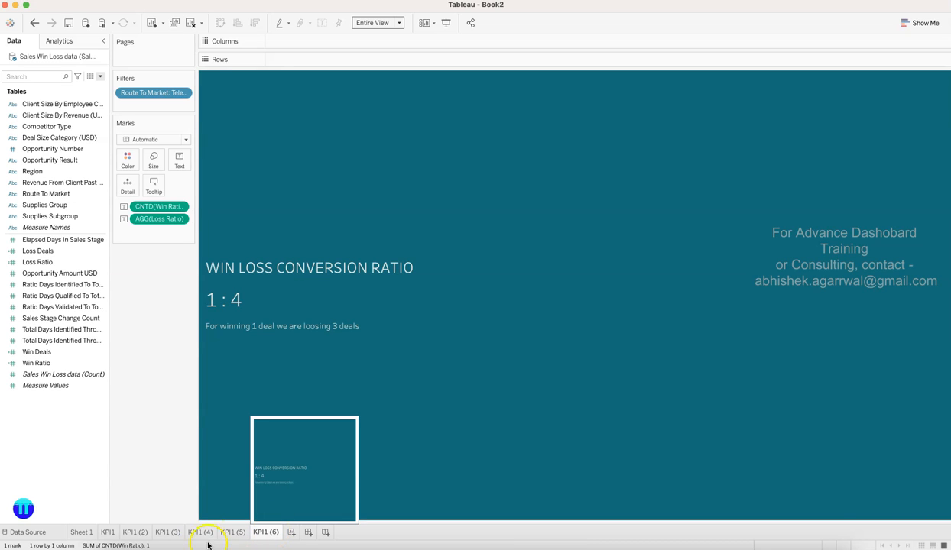
left_click(140, 532)
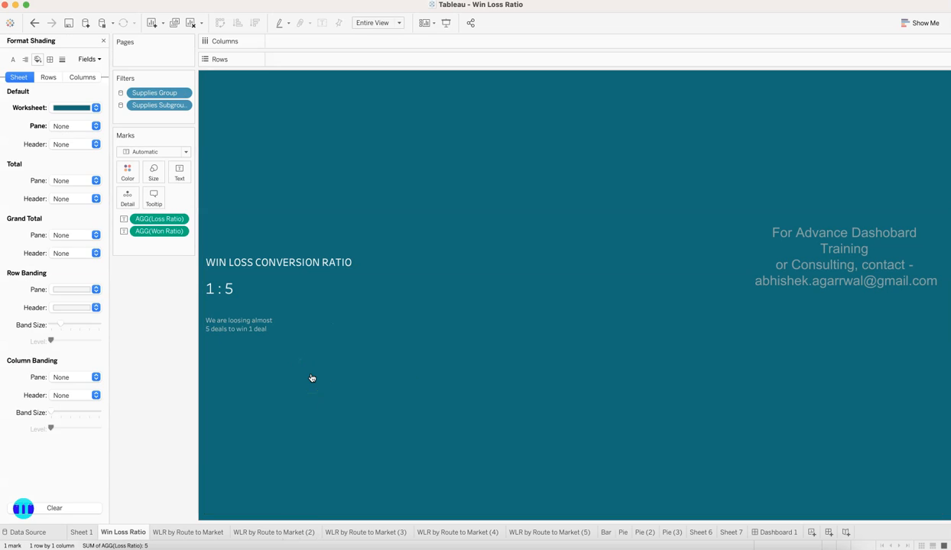
In the Win Loss Ratio workbook, copy the hex code of the worksheet shading color on the WLR by Route to Market sheet.
left_click(192, 531)
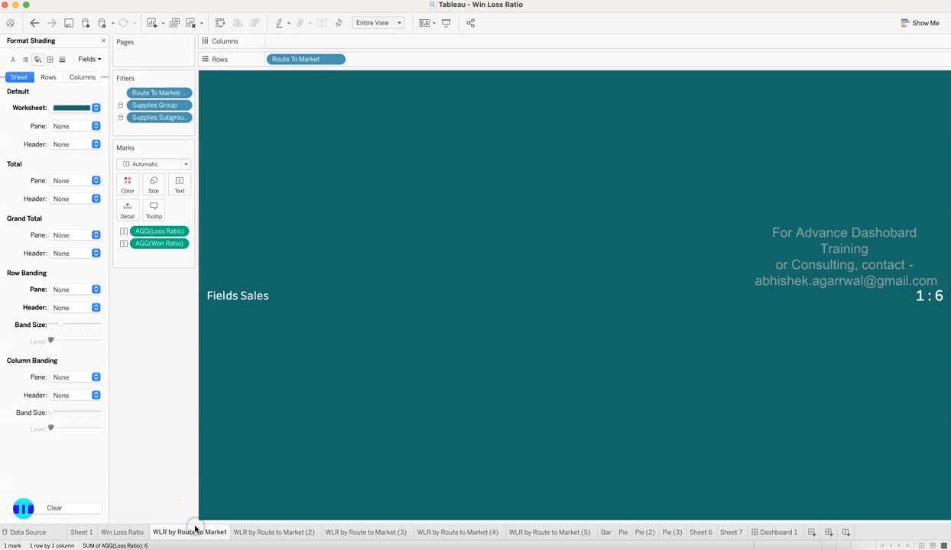
left_click(95, 107)
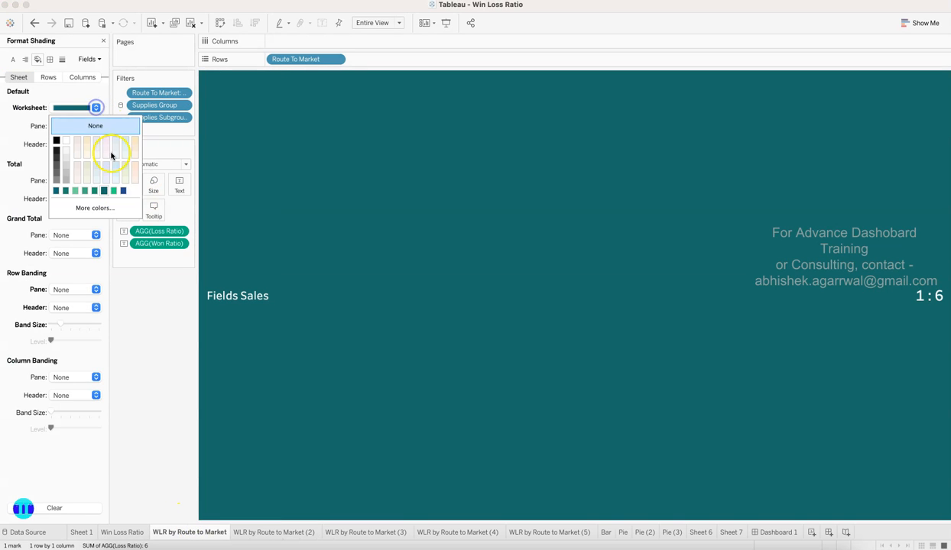
left_click(94, 207)
right_click(296, 269)
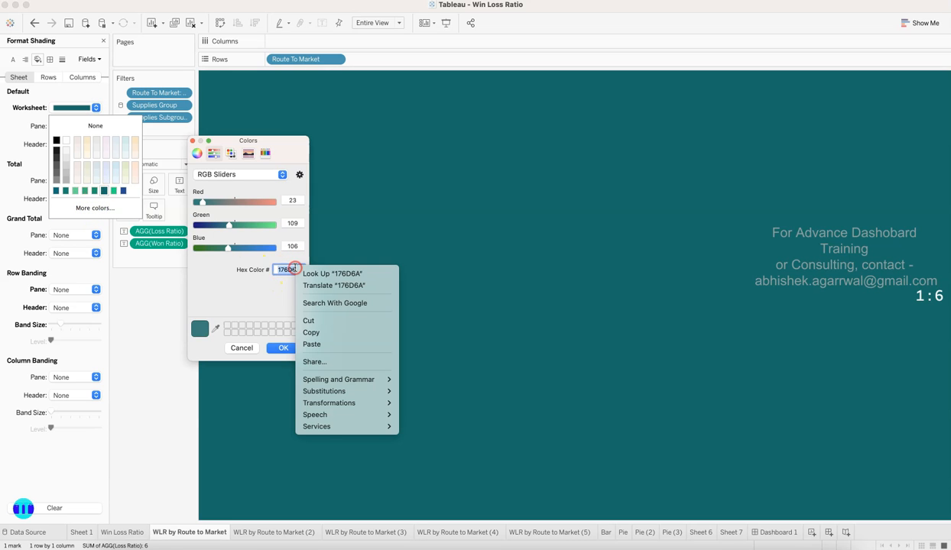
left_click(321, 333)
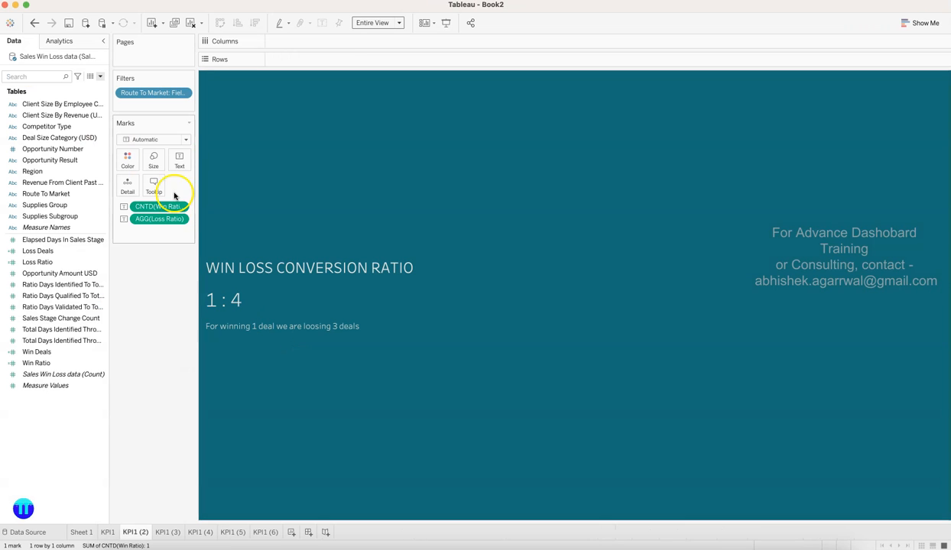
In the Book2 workbook, set the worksheet shading of the KPI1 (2) sheet to hex color 176D6A.
left_click(132, 159)
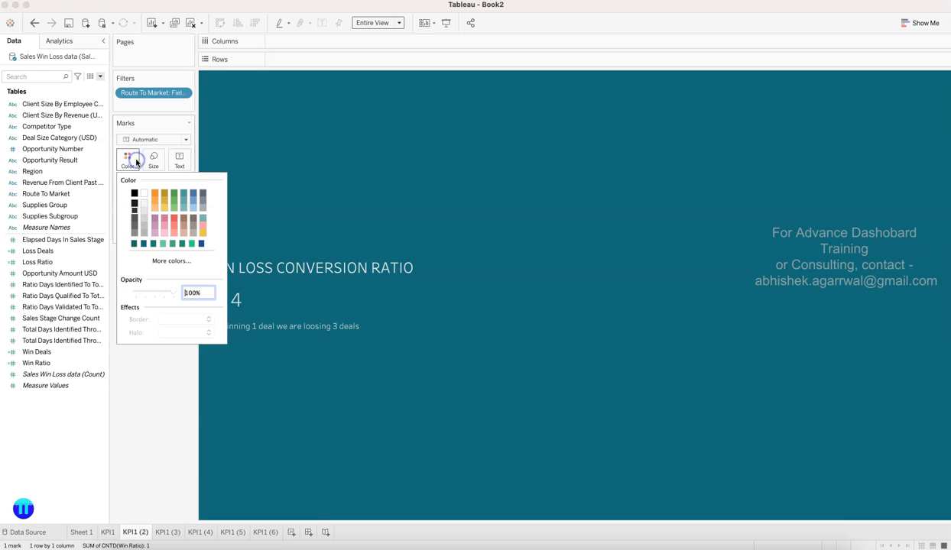
left_click(134, 160)
right_click(314, 166)
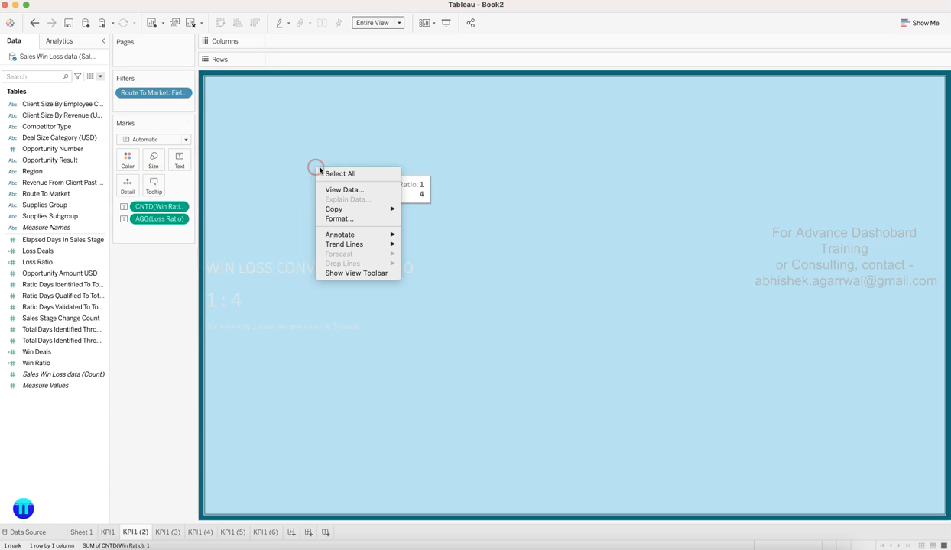
left_click(344, 217)
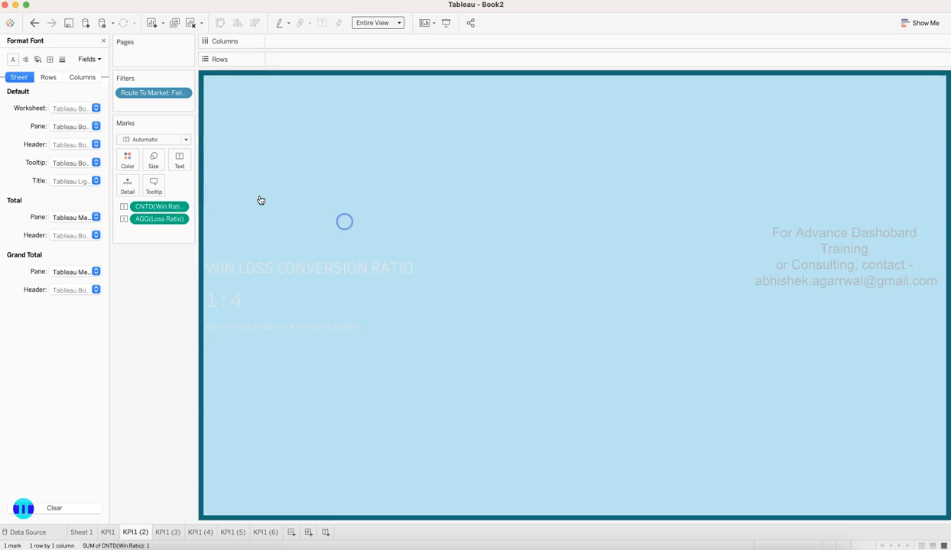
left_click(37, 59)
left_click(65, 106)
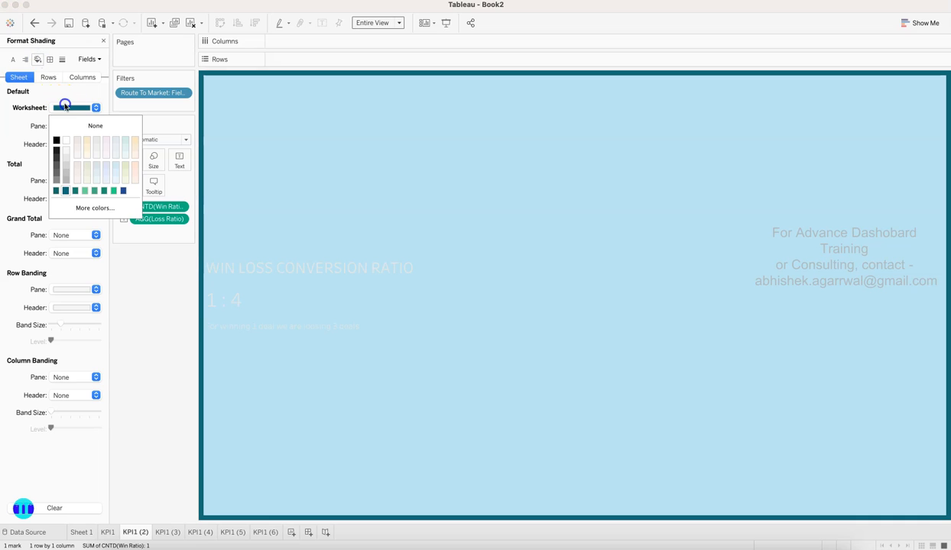
left_click(94, 208)
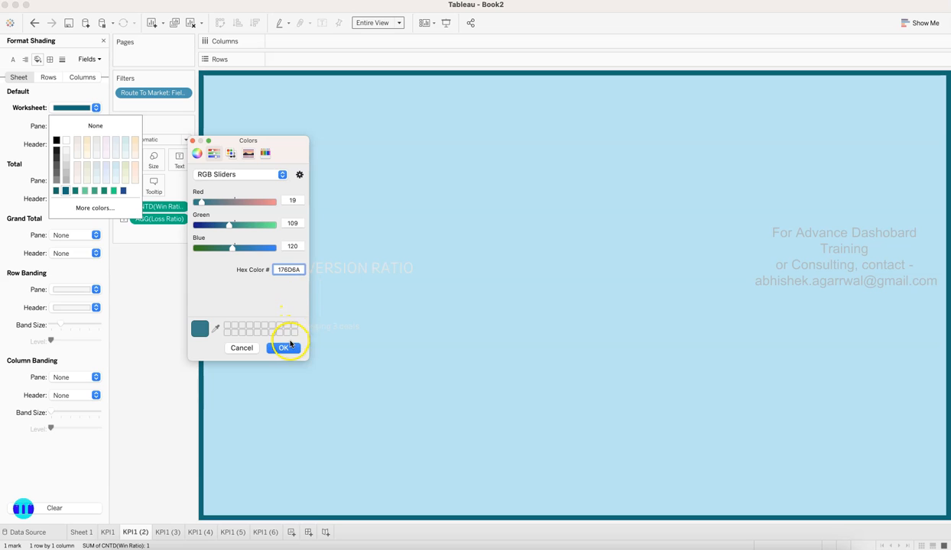
left_click(291, 344)
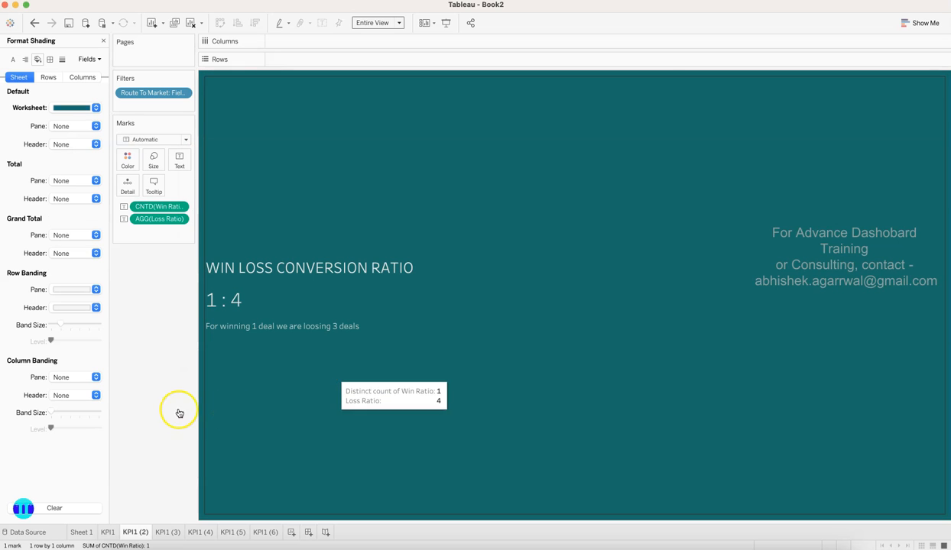
In the Win Loss Ratio workbook, copy the hex code of the worksheet shading color on WLR by Route to Market (2).
left_click(108, 533)
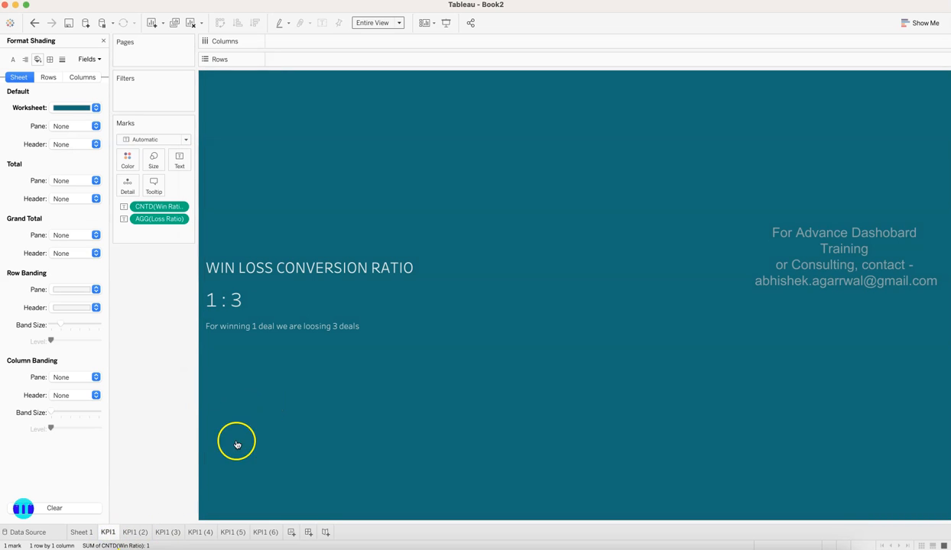
left_click(139, 532)
left_click(169, 532)
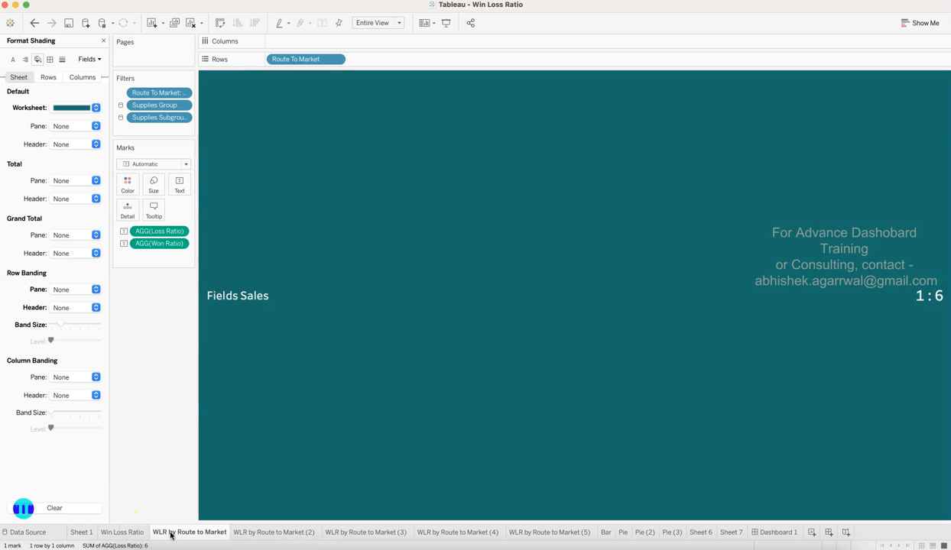
left_click(244, 436)
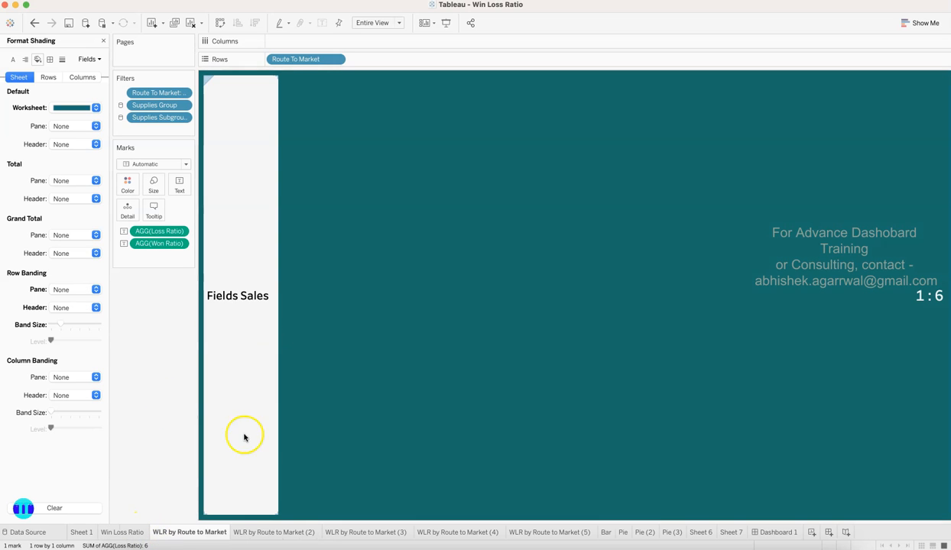
left_click(271, 535)
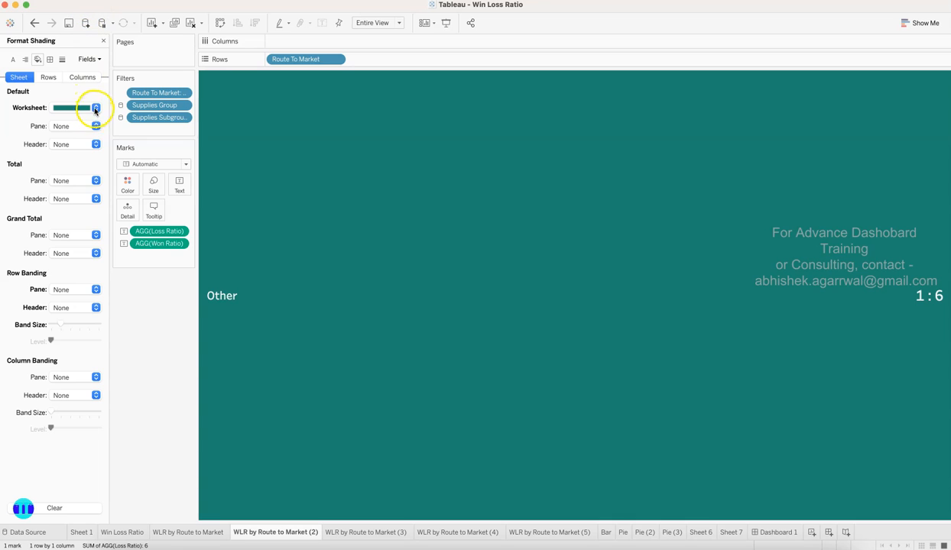
left_click(93, 107)
left_click(93, 209)
double_click(293, 269)
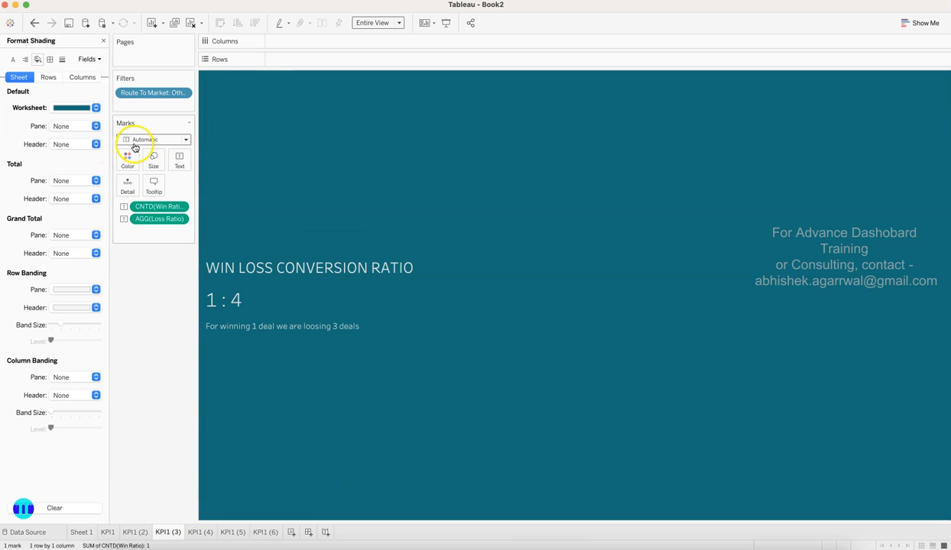
In the Book2 workbook, set the worksheet shading of the KPI1 (3) sheet to hex color 1B8373.
left_click(95, 110)
left_click(75, 191)
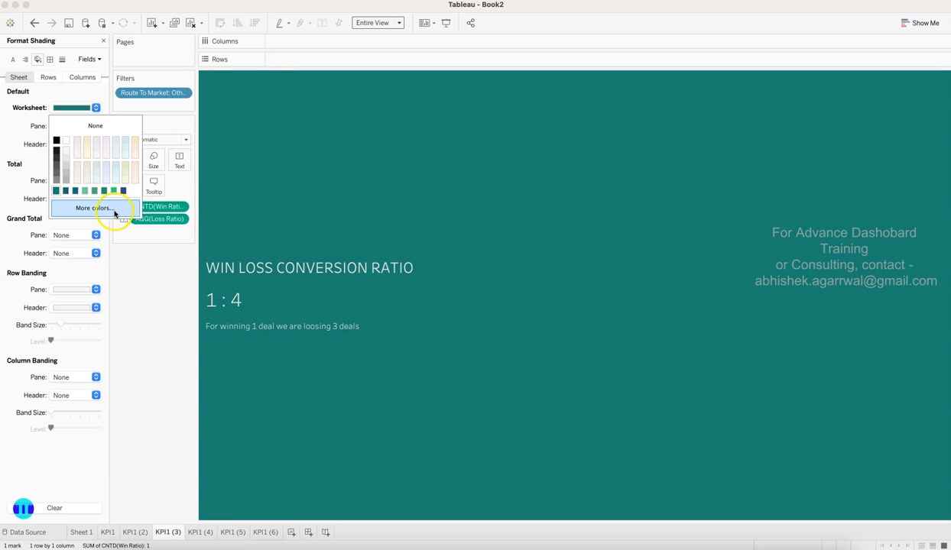
left_click(109, 208)
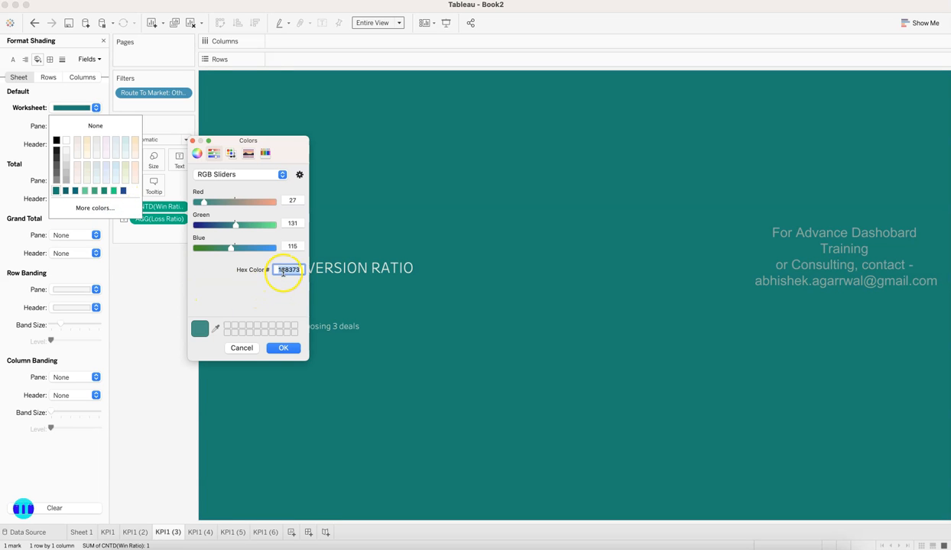
left_click(284, 348)
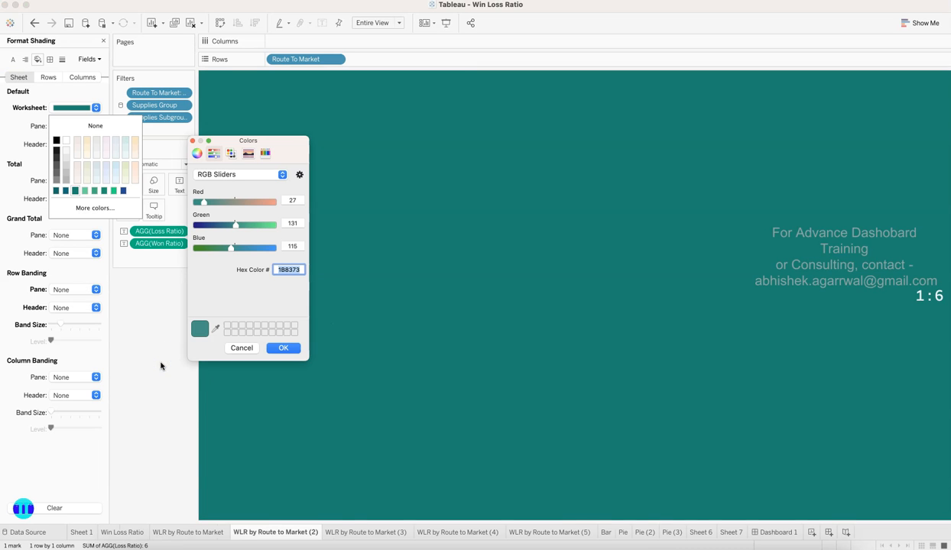
In the Win Loss Ratio workbook, close the color dialog and view the shading of WLR by Route to Market (3), (4) and (5).
left_click(250, 530)
left_click(281, 348)
left_click(375, 532)
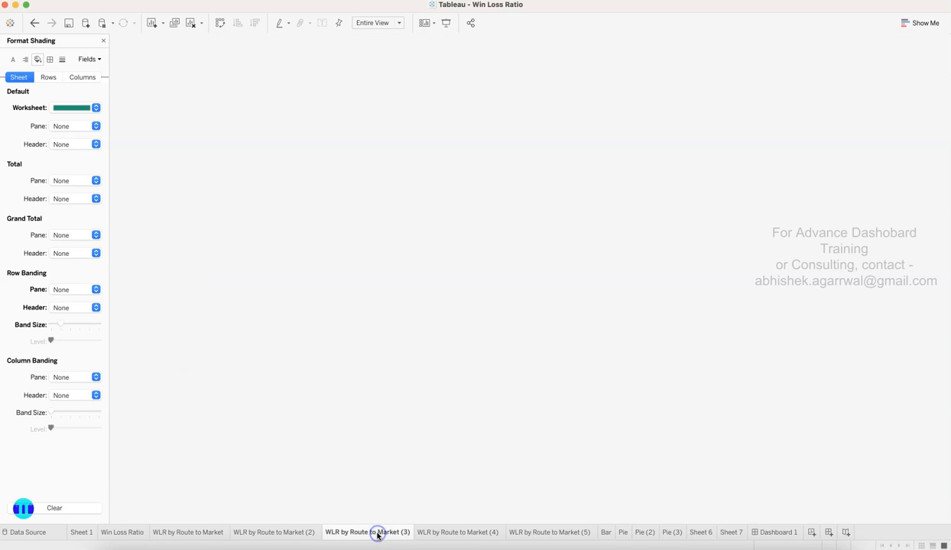
left_click(378, 368)
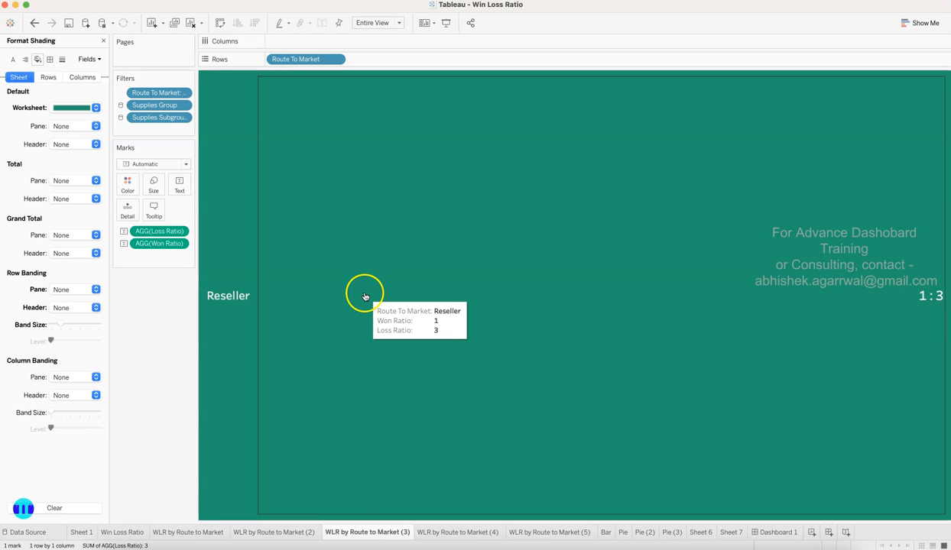
left_click(463, 532)
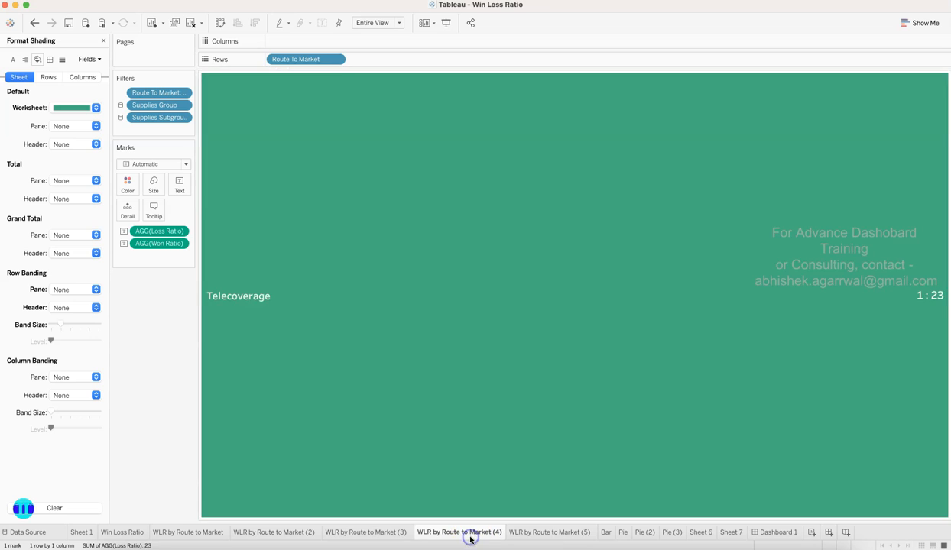
left_click(542, 533)
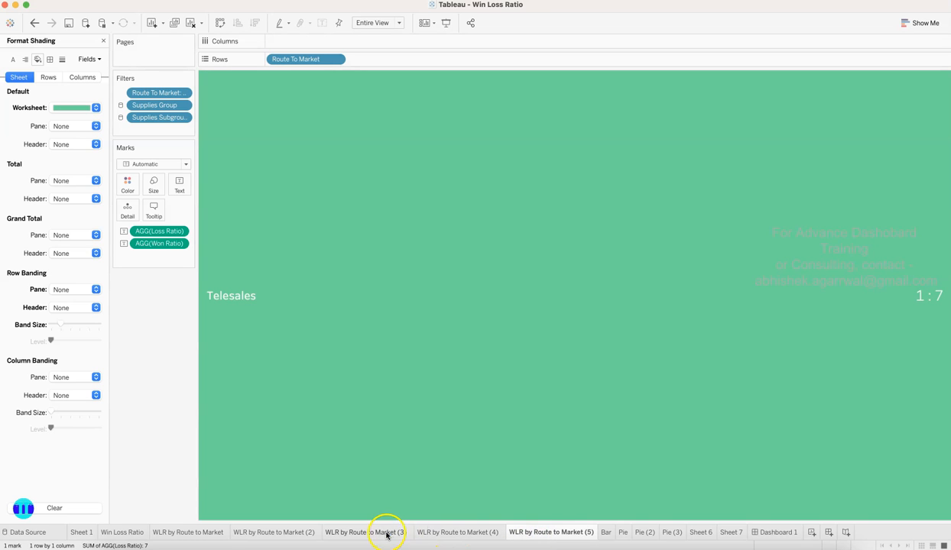
Copy the hex code of the worksheet shading color on the WLR by Route to Market (3) sheet.
left_click(380, 532)
left_click(96, 107)
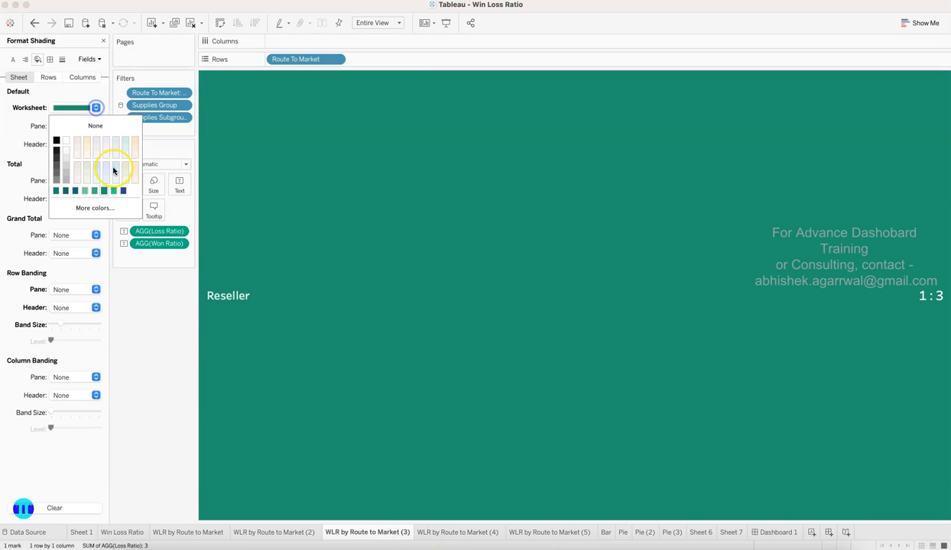
left_click(113, 211)
left_click(294, 268)
left_click(285, 277)
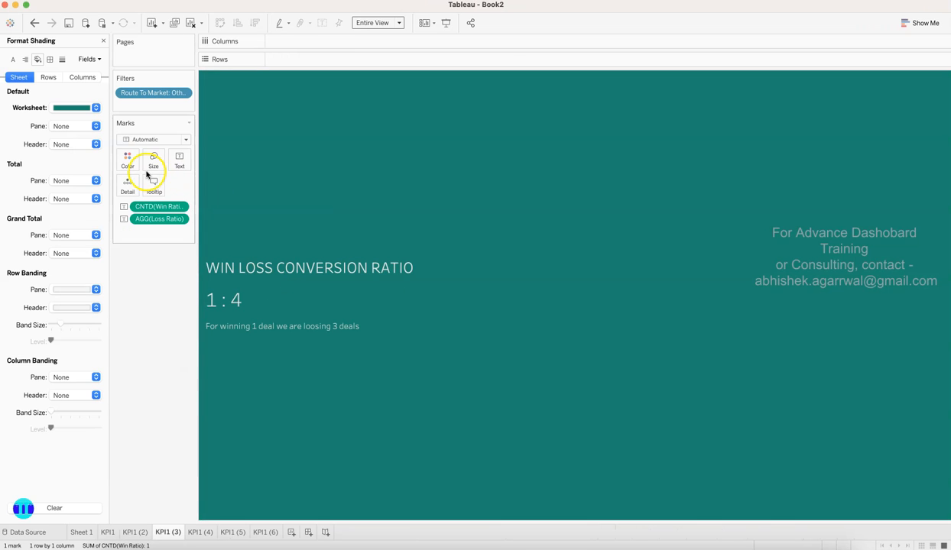
In the Book2 workbook, set the worksheet shading of the KPI1 (4) sheet to hex color 1E946E.
left_click(142, 534)
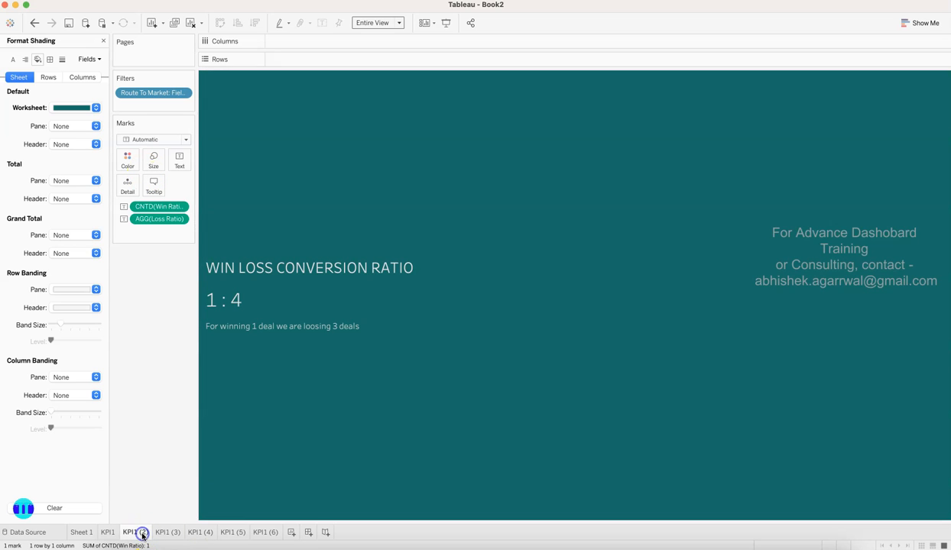
left_click(166, 532)
left_click(201, 533)
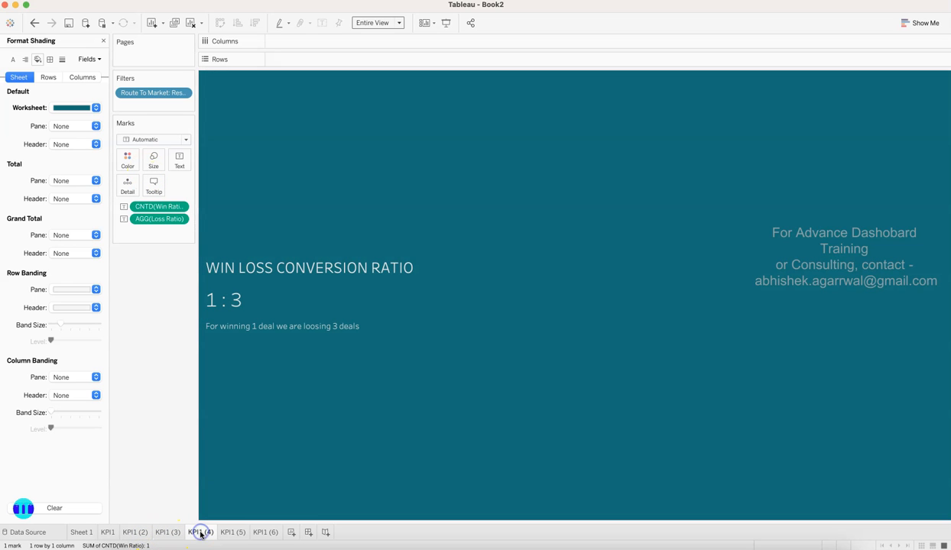
left_click(127, 159)
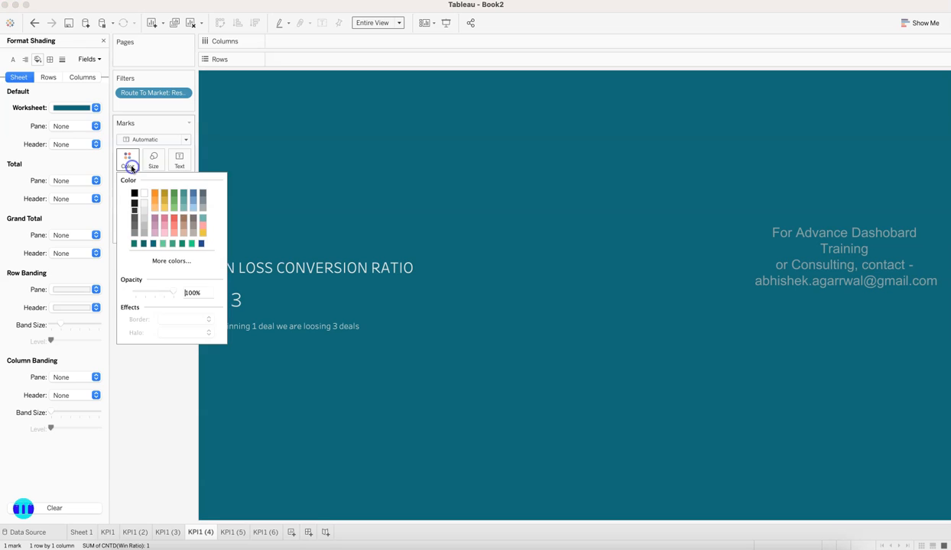
left_click(95, 108)
left_click(94, 208)
double_click(289, 269)
type("1E8A6E")
left_click(283, 347)
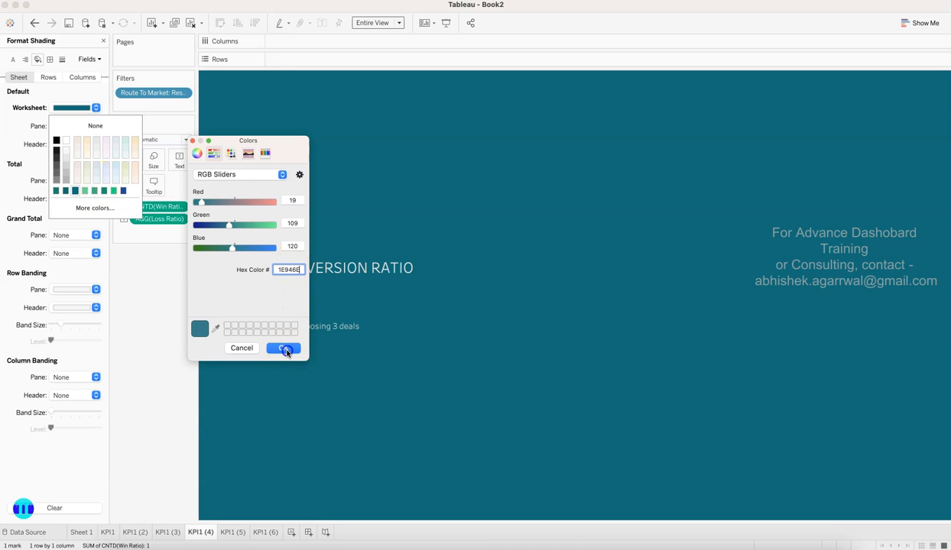
In the Win Loss Ratio workbook, copy the hex code of the worksheet shading color on WLR by Route to Market (4).
left_click(234, 531)
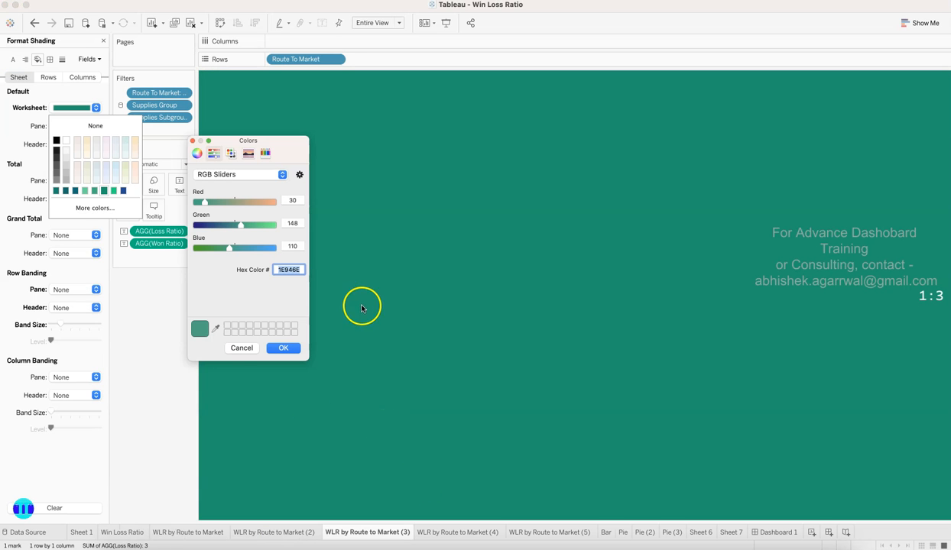
left_click(243, 349)
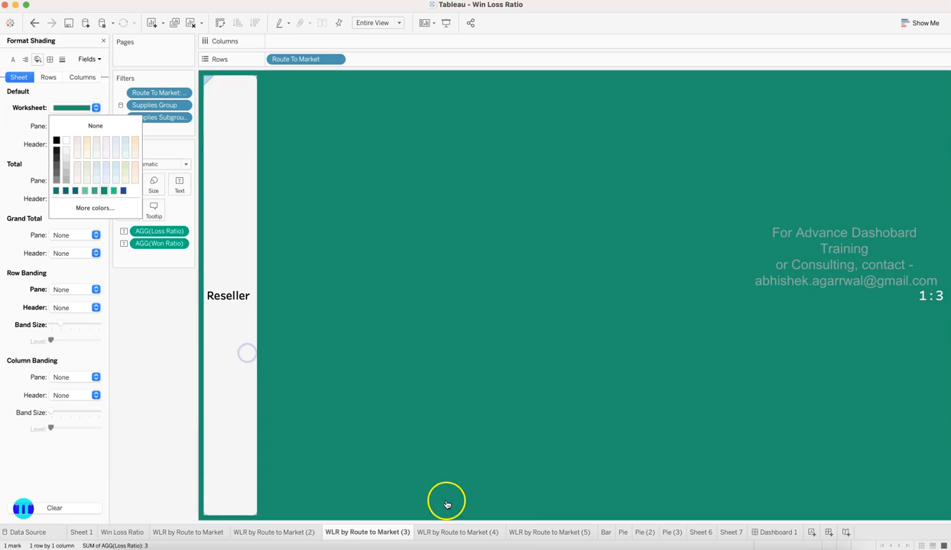
left_click(470, 531)
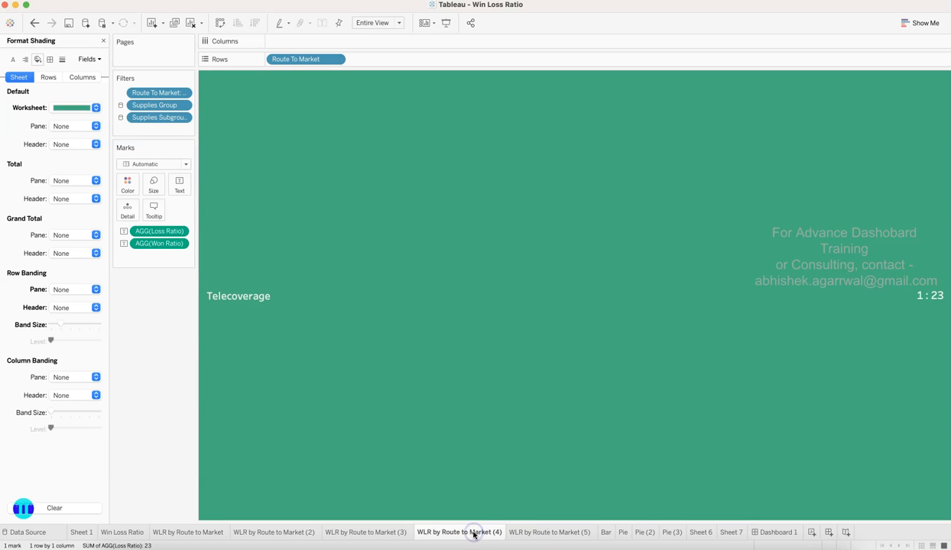
left_click(95, 107)
left_click(101, 208)
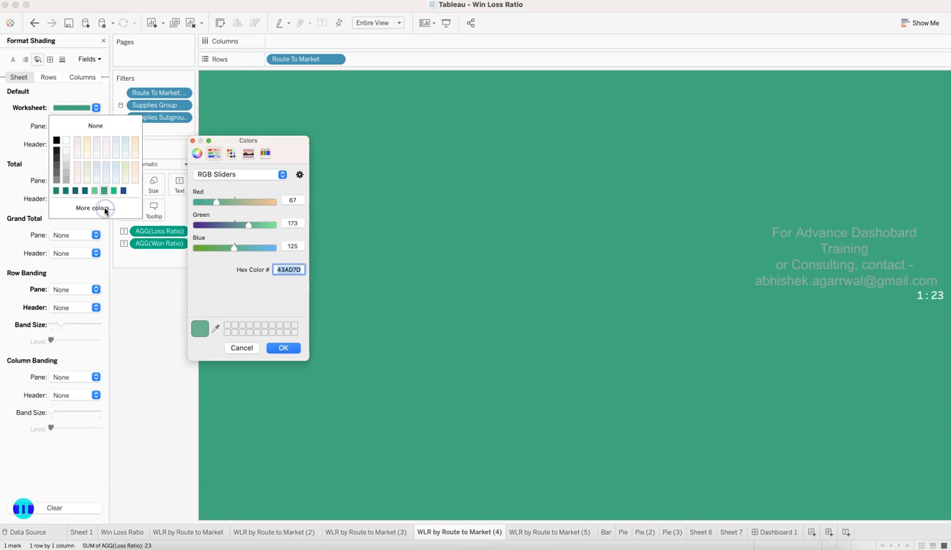
double_click(294, 270)
left_click(281, 271)
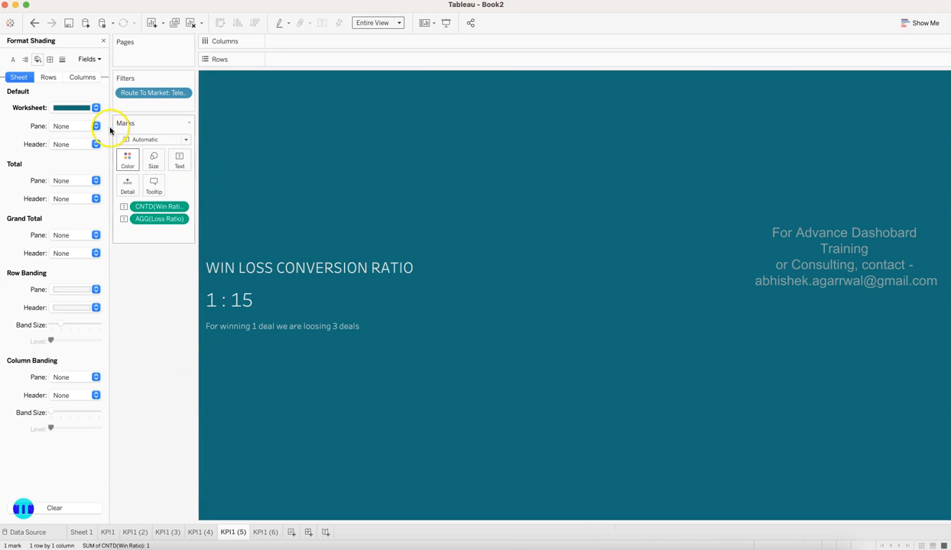
In the Book2 workbook, set the worksheet shading of the KPI1 (5) sheet to hex color 43AD7D.
left_click(97, 108)
left_click(95, 208)
left_click(287, 297)
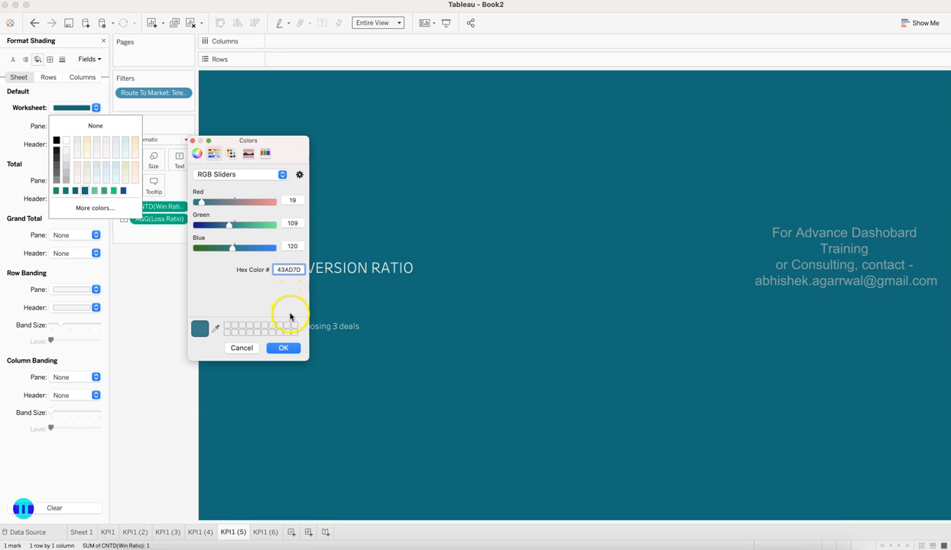
left_click(284, 348)
In the Win Loss Ratio workbook, copy the hex code of the worksheet shading color on WLR by Route to Market (5).
left_click(274, 532)
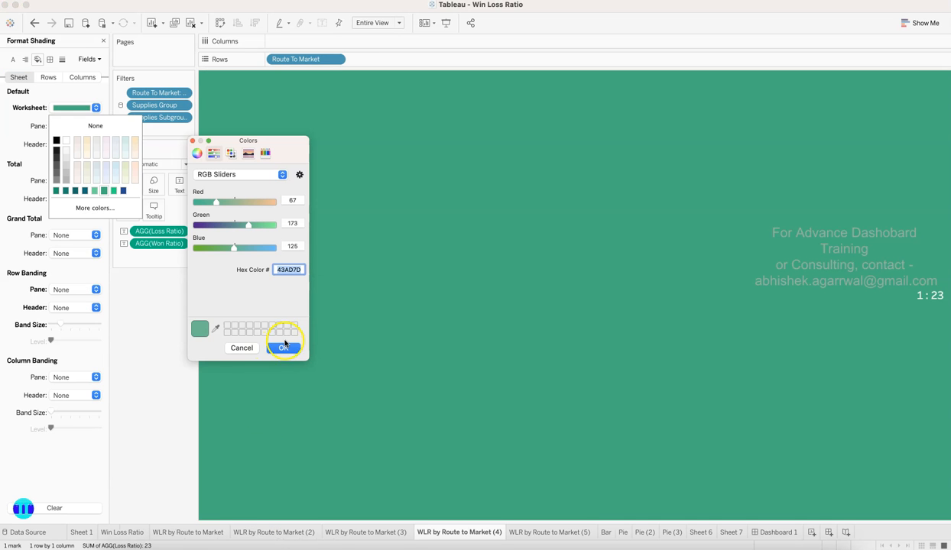
left_click(244, 348)
left_click(545, 533)
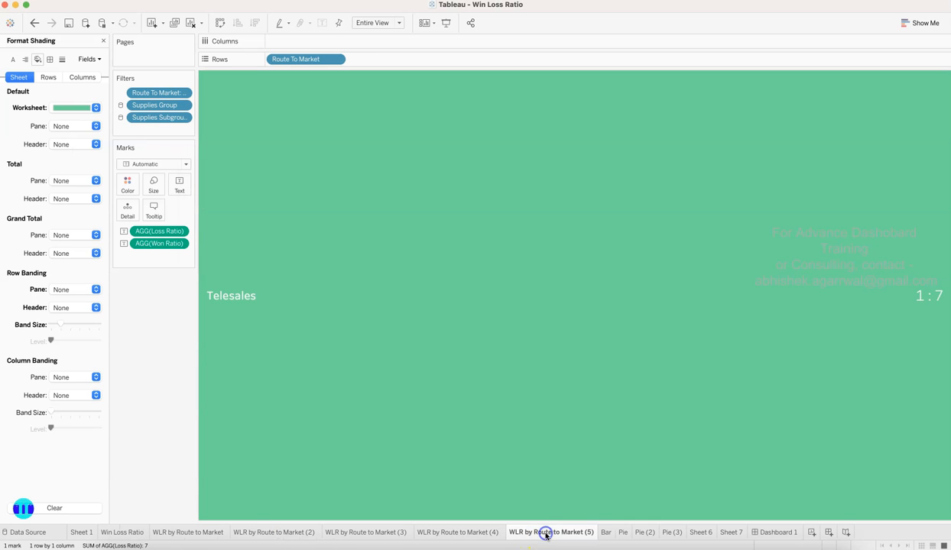
left_click(96, 108)
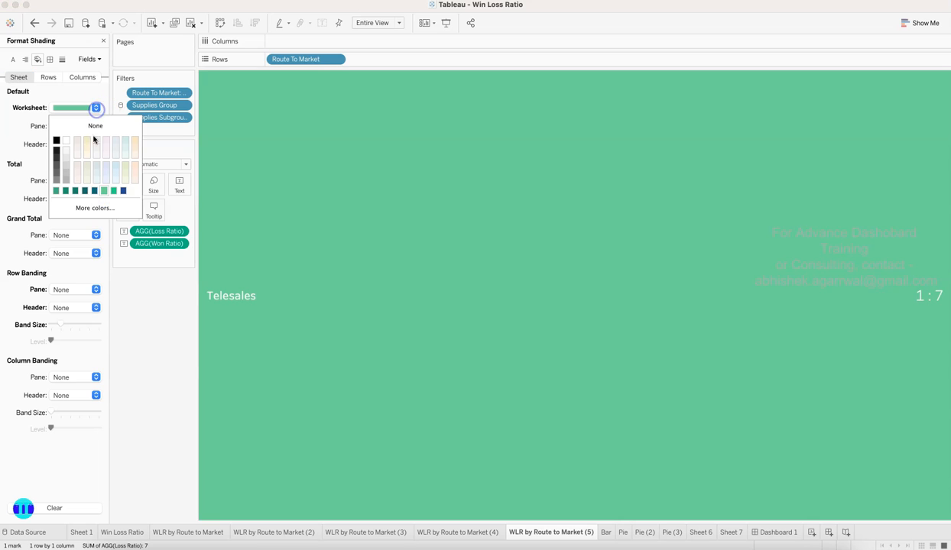
left_click(95, 208)
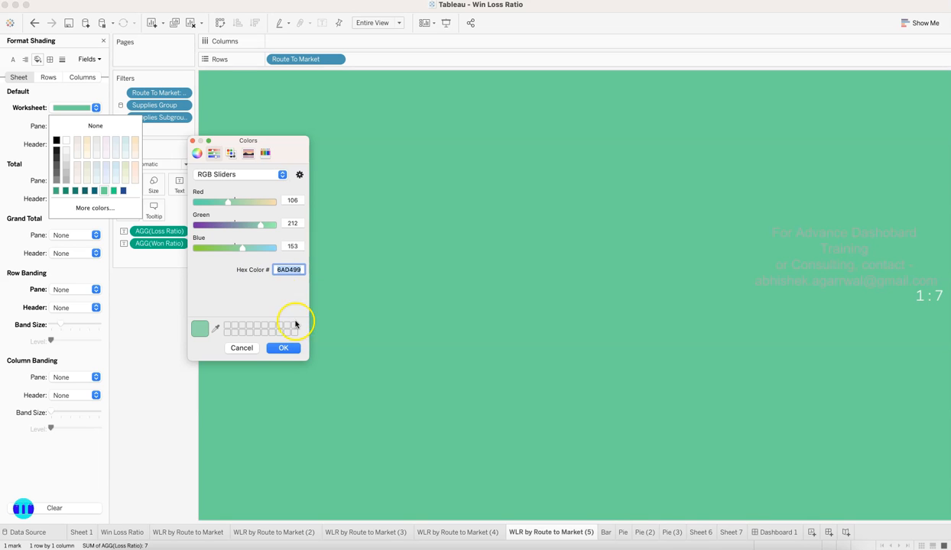
left_click(290, 348)
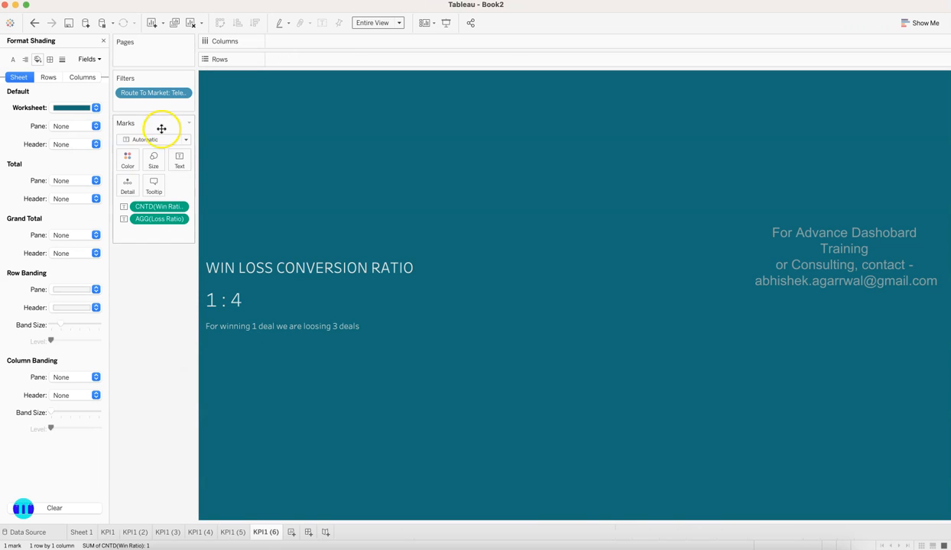
In the Book2 workbook, set the worksheet shading of the KPI1 (6) sheet to hex color 6AD499.
left_click(86, 108)
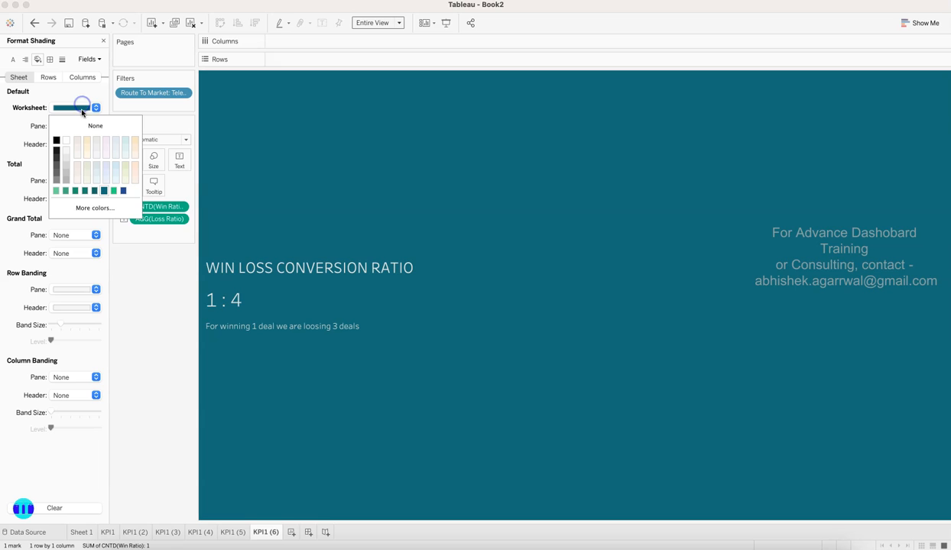
left_click(93, 210)
type("6AD499")
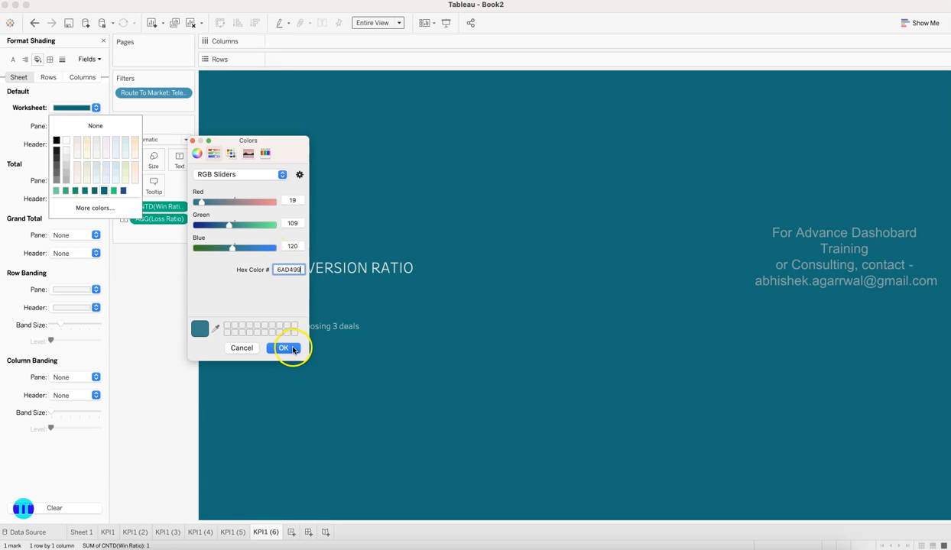
left_click(293, 349)
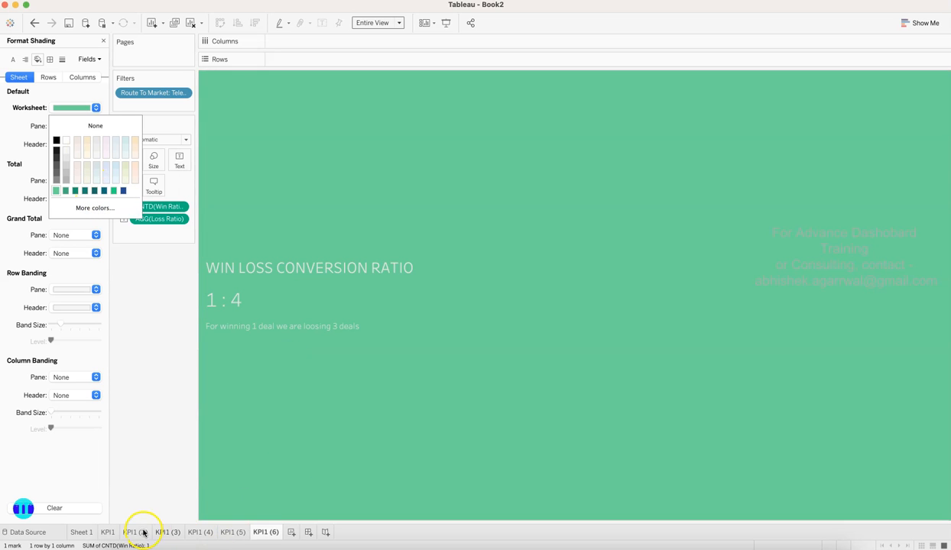
Review the shading on the KPI1 (2) through KPI1 (6) sheets and close the shading format settings.
left_click(115, 532)
left_click(133, 533)
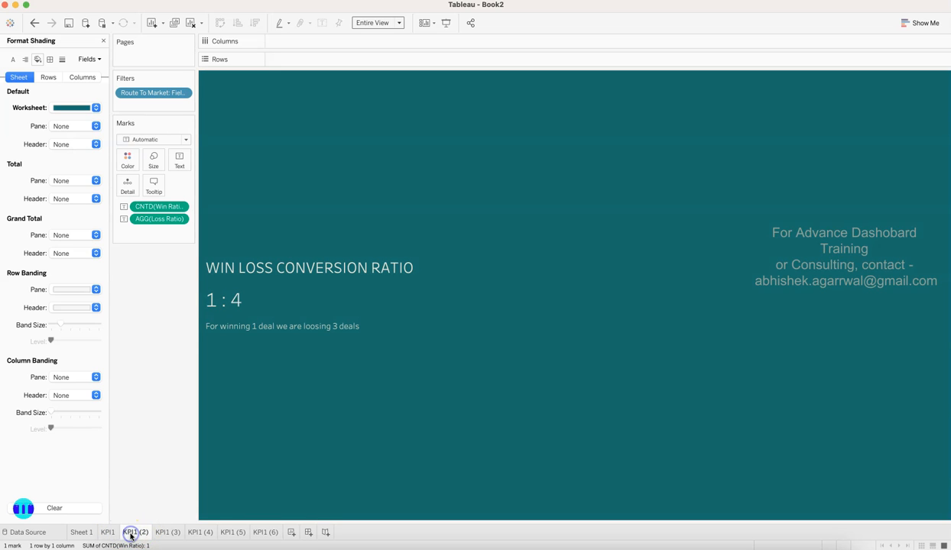
left_click(160, 532)
left_click(196, 532)
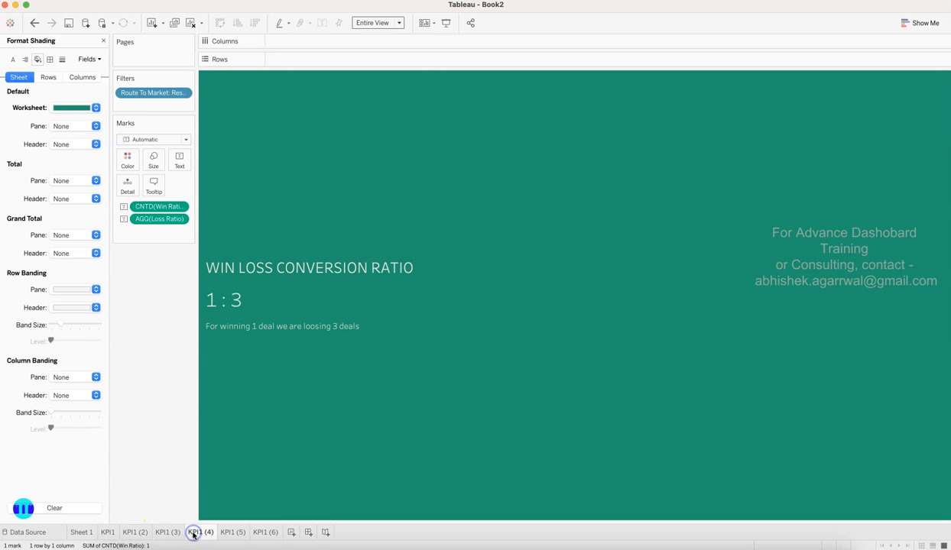
left_click(231, 532)
left_click(265, 533)
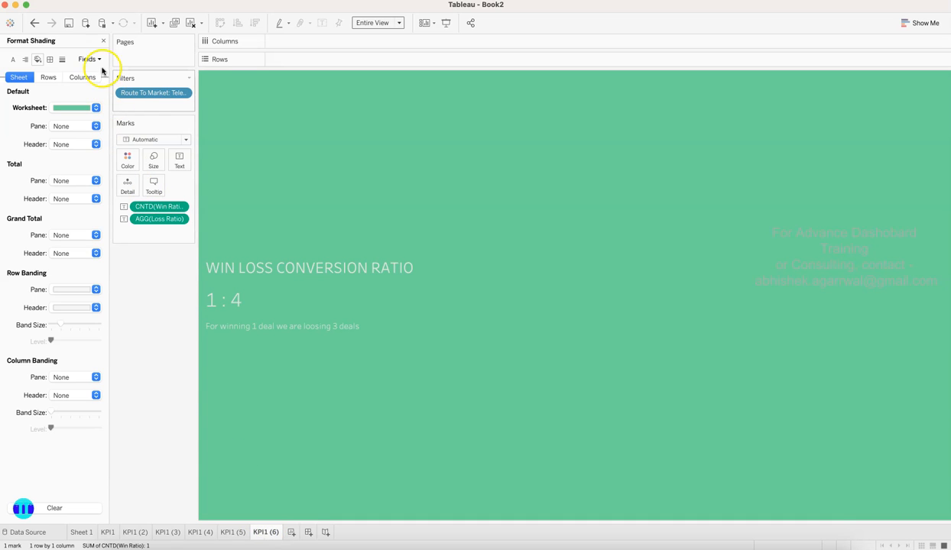
left_click(103, 41)
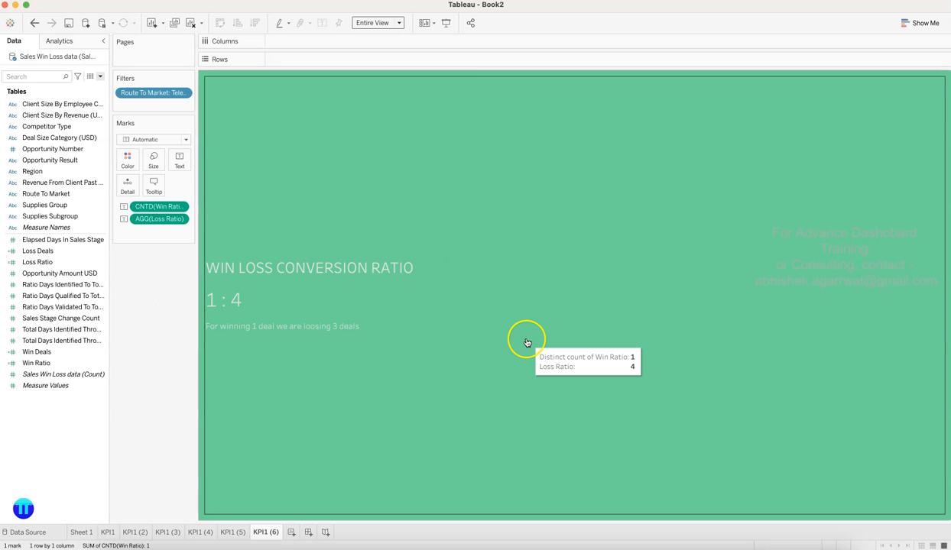
Save the workbook as "win loss_for yt" in the for yt folder and add a new worksheet.
left_click(68, 24)
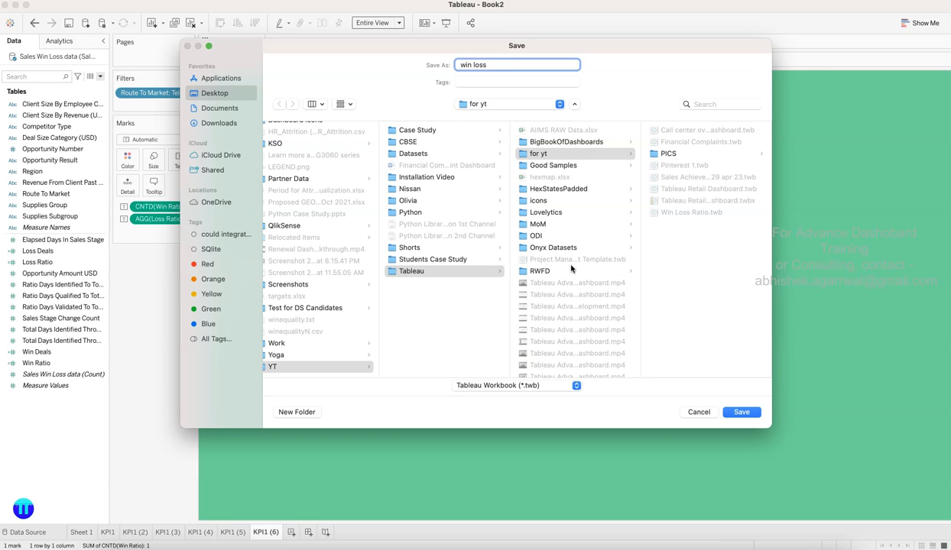
key("Return")
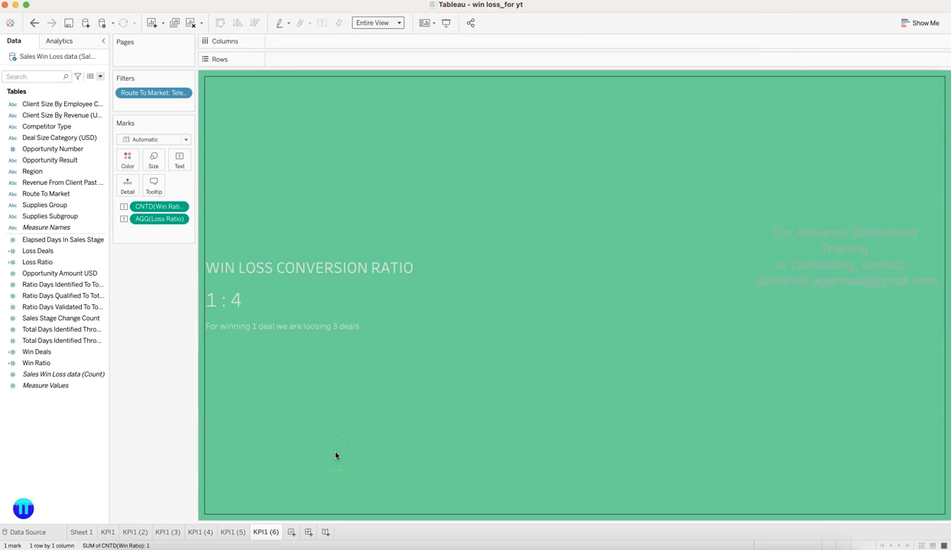
mouse_move(556, 386)
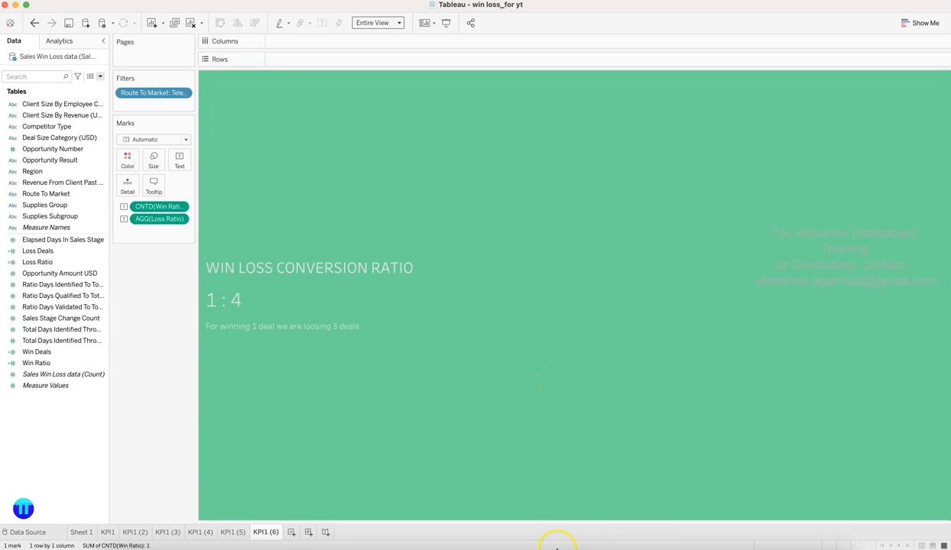
left_click(292, 533)
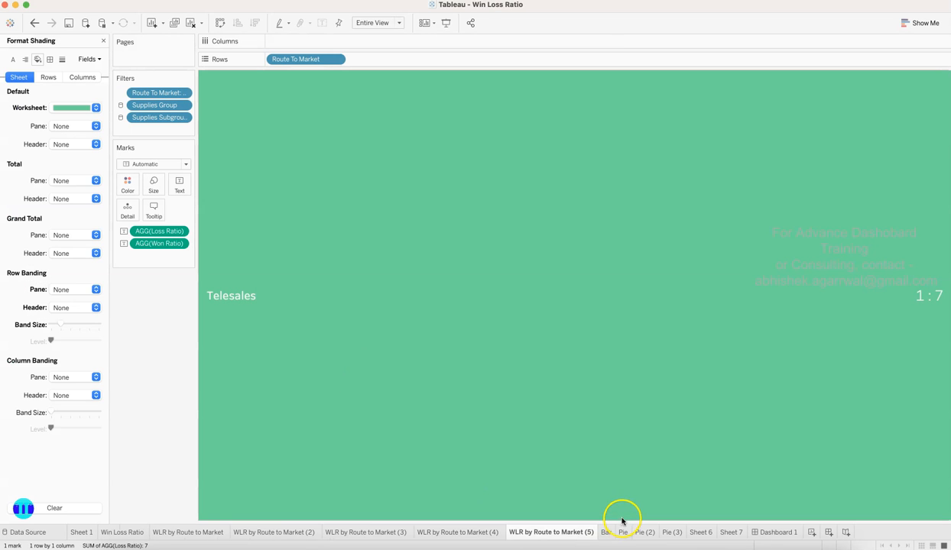
In the Win Loss Ratio workbook, examine how the Bar sheet is built, with its shelves and marks.
left_click(607, 533)
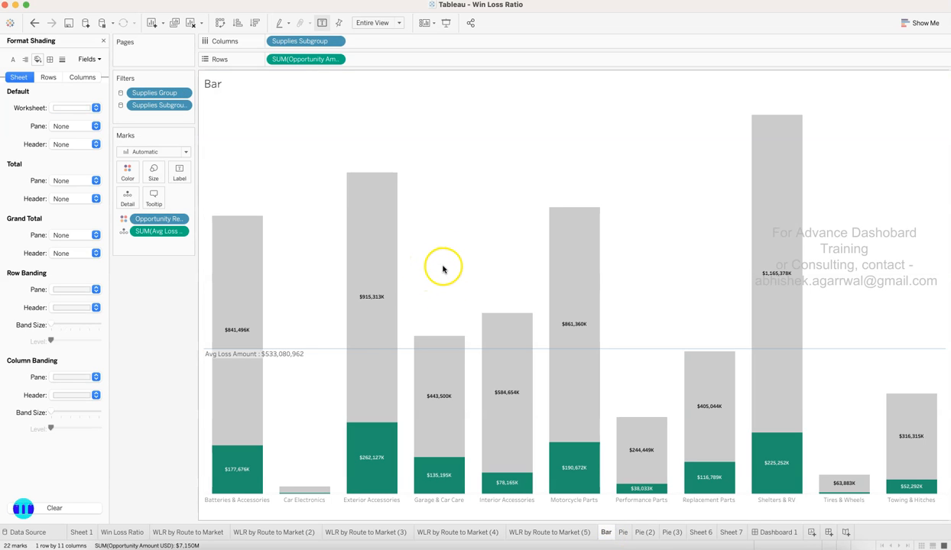
left_click(103, 41)
mouse_move(367, 266)
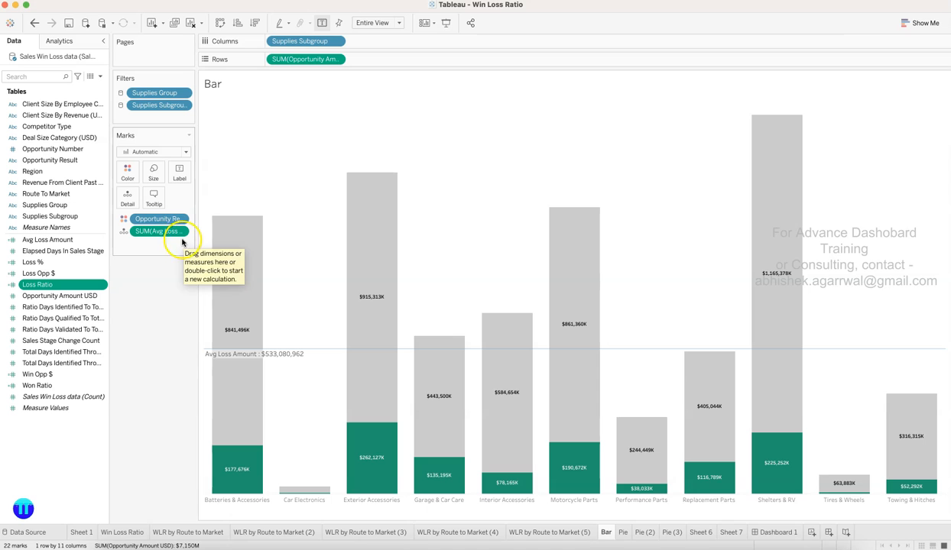
mouse_move(218, 334)
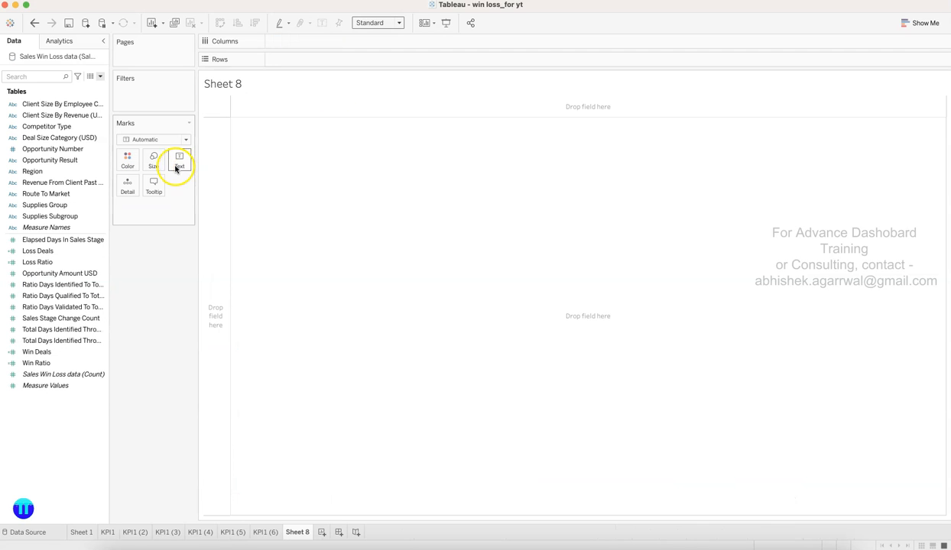
In the win loss_for yt workbook, chart Opportunity Amount USD by Supplies Subgroup as vertical bars on Sheet 8, fitted to Entire View.
left_click(85, 161)
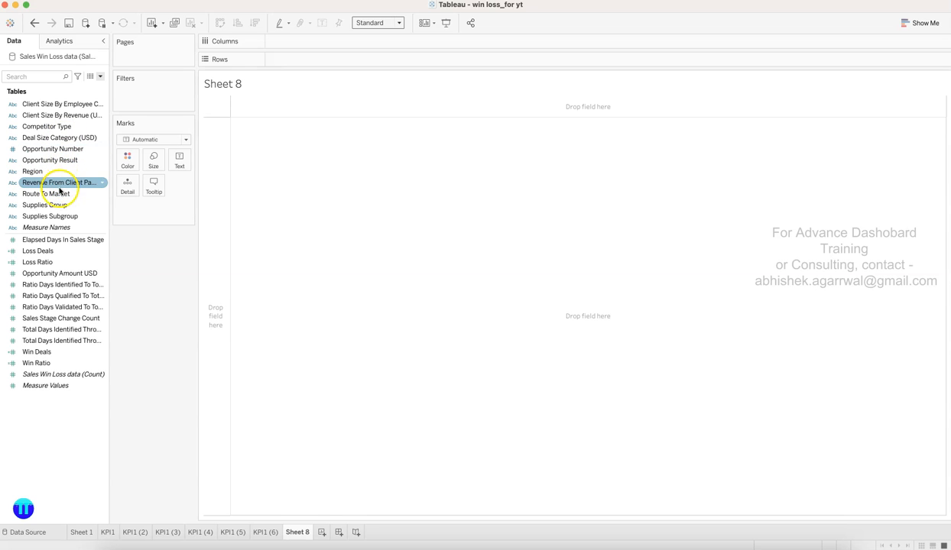
left_click_drag(60, 205, 320, 42)
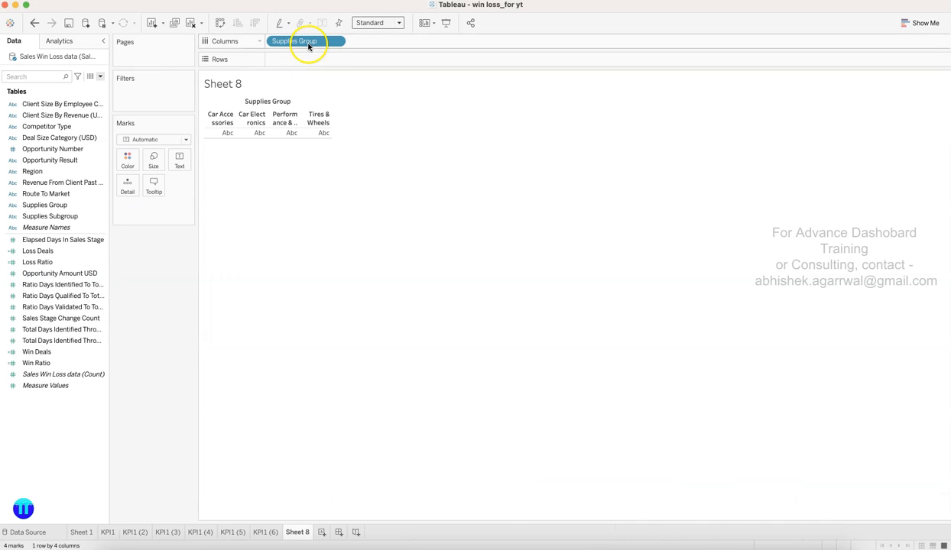
left_click_drag(297, 47, 168, 279)
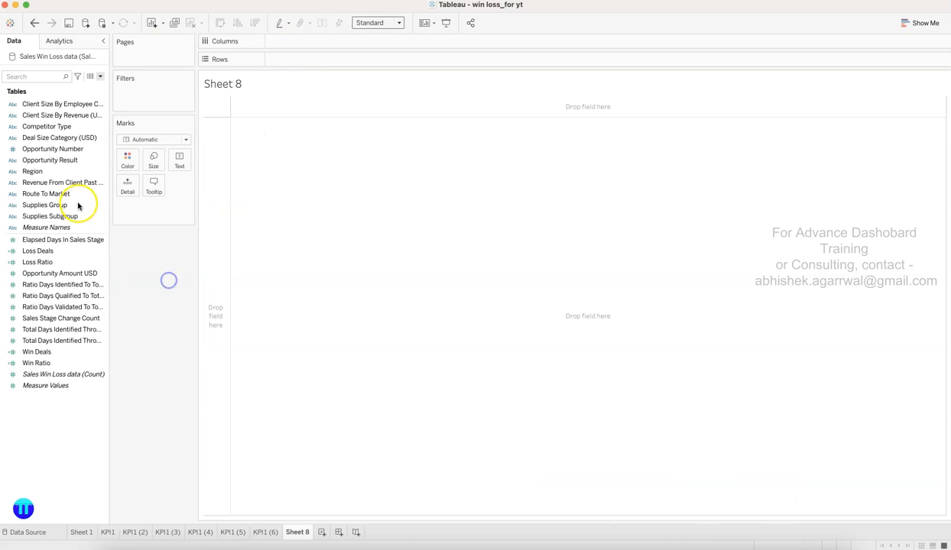
left_click_drag(72, 218, 283, 42)
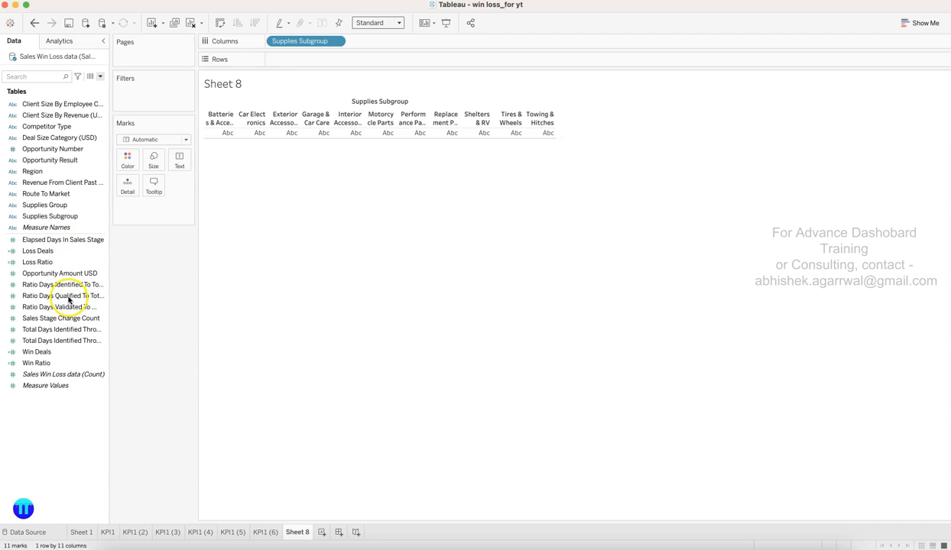
left_click_drag(70, 273, 323, 58)
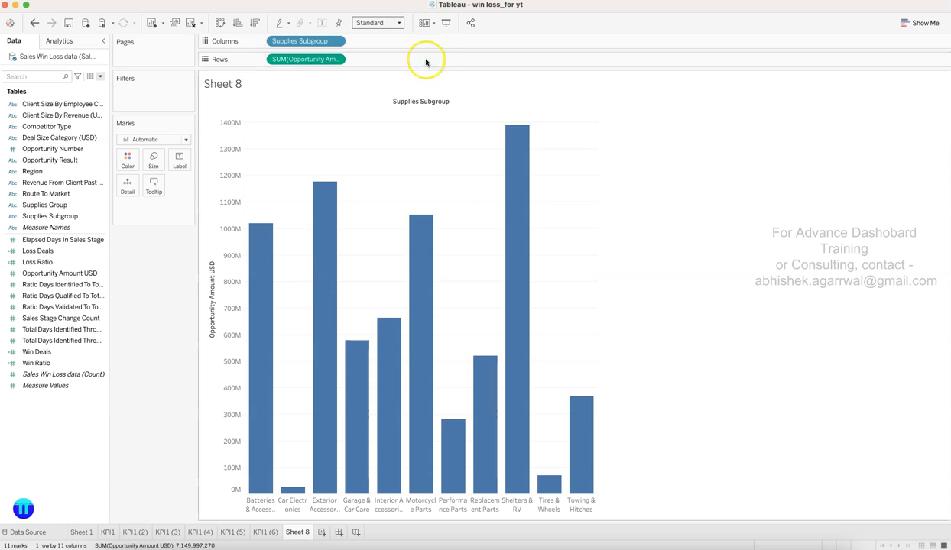
left_click(386, 23)
left_click(380, 60)
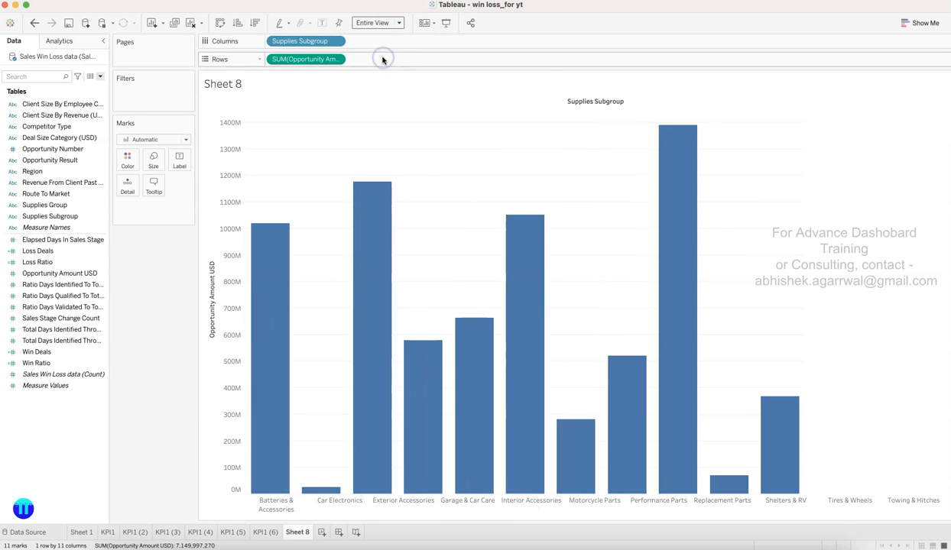
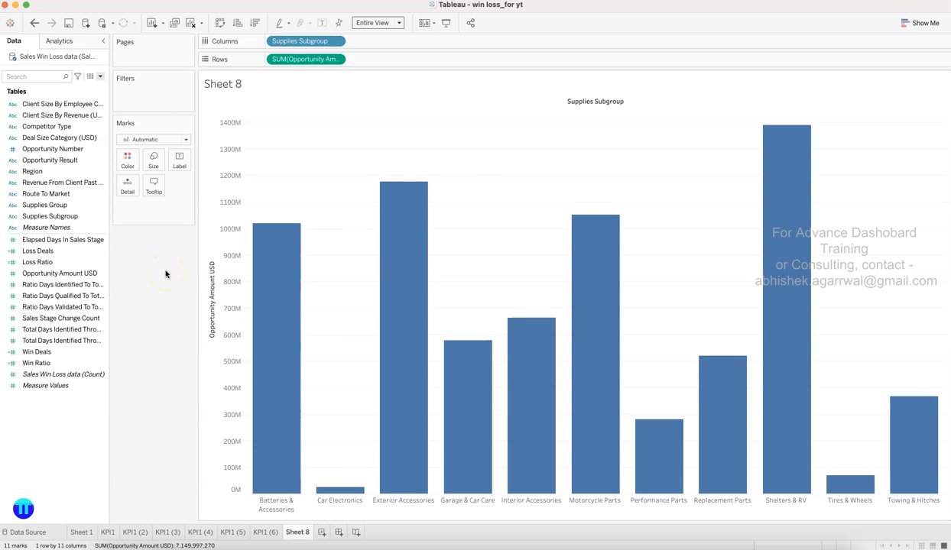
Color the Sheet 8 bars by Opportunity Result and assign gray to Loss from the Automatic palette.
left_click(62, 161)
left_click_drag(61, 161, 127, 160)
left_click(127, 161)
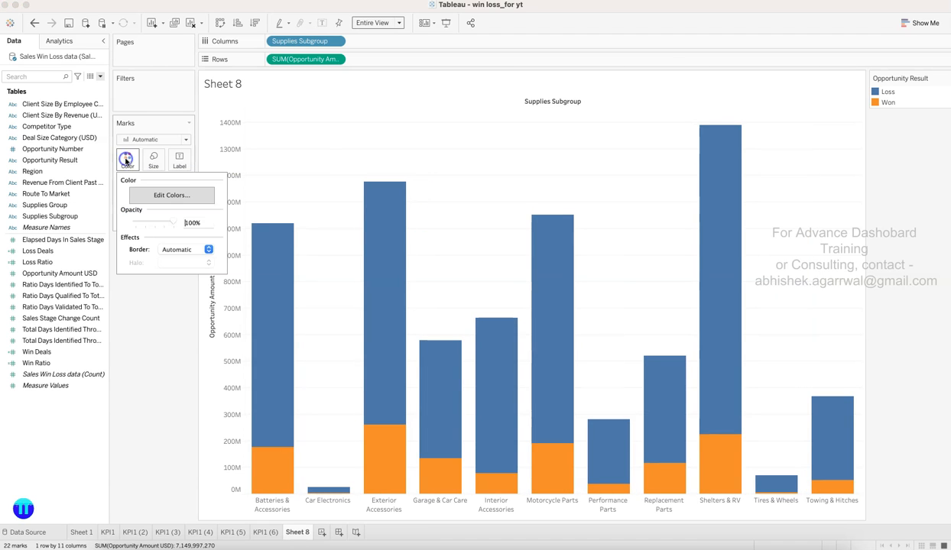
left_click(151, 194)
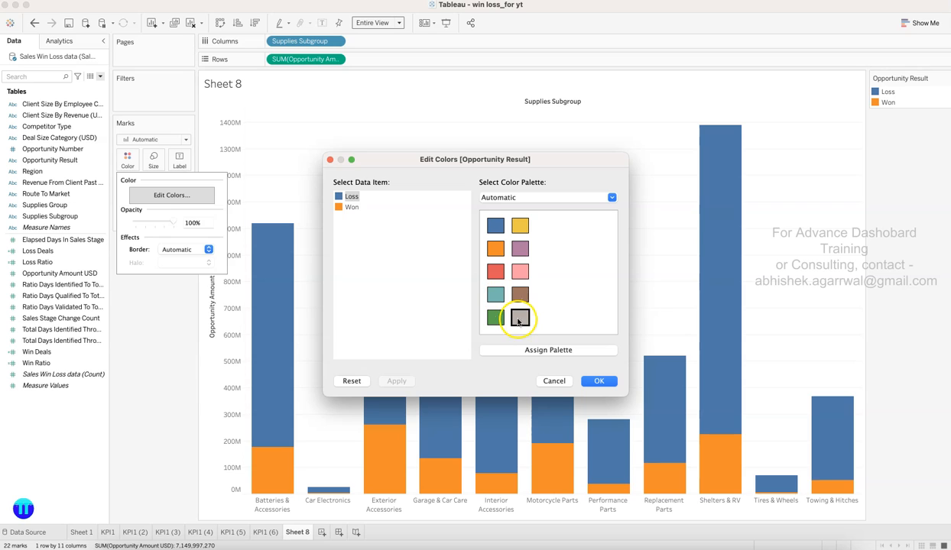
left_click(594, 386)
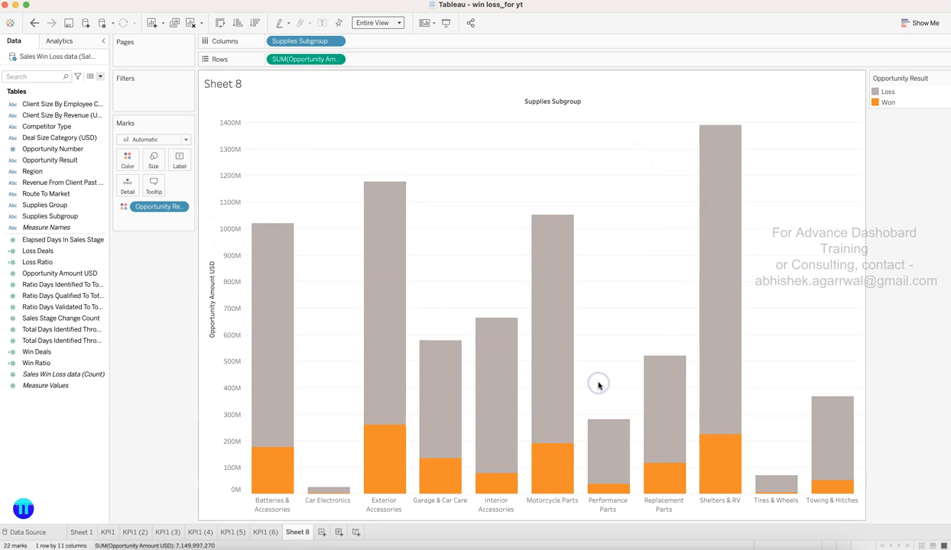
mouse_move(260, 269)
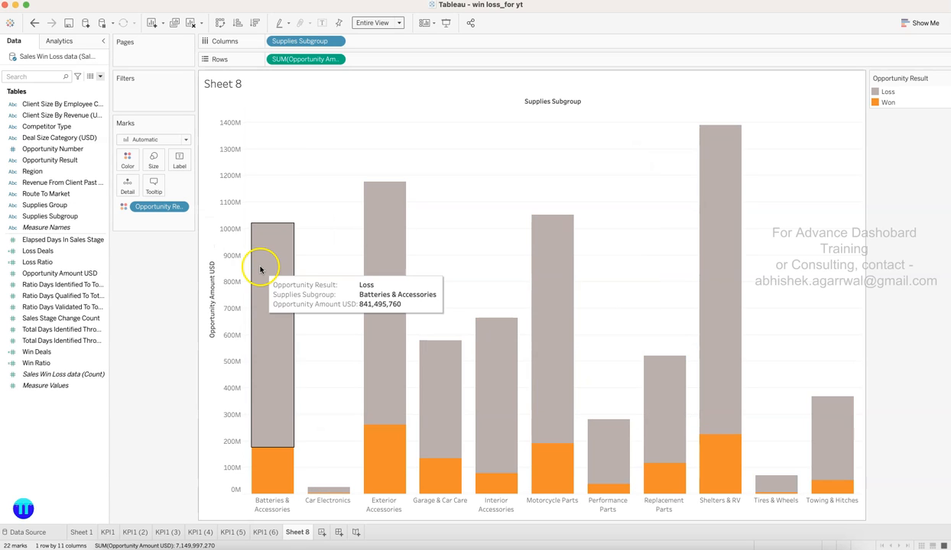
Copy the hex code of the worksheet shading color on the KPI1 (4) sheet and return to Sheet 8.
left_click(129, 162)
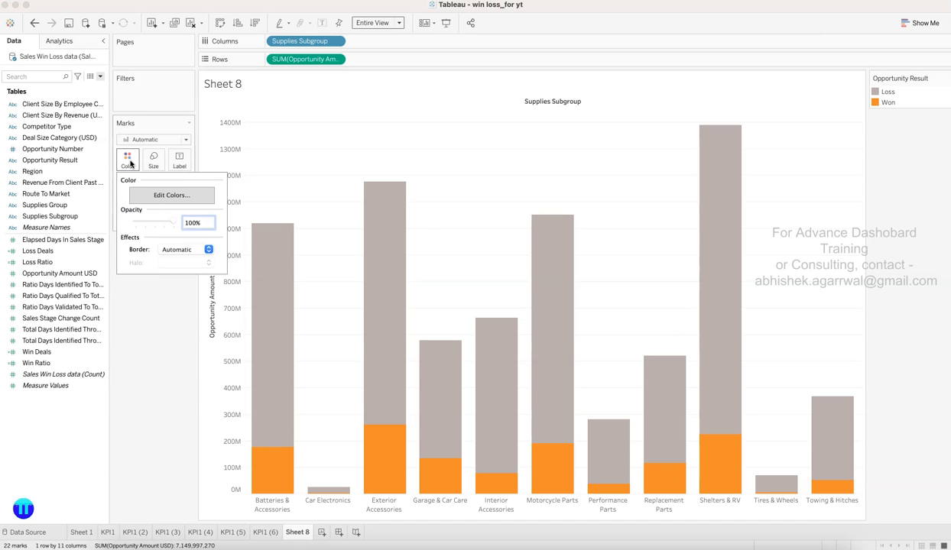
left_click(164, 348)
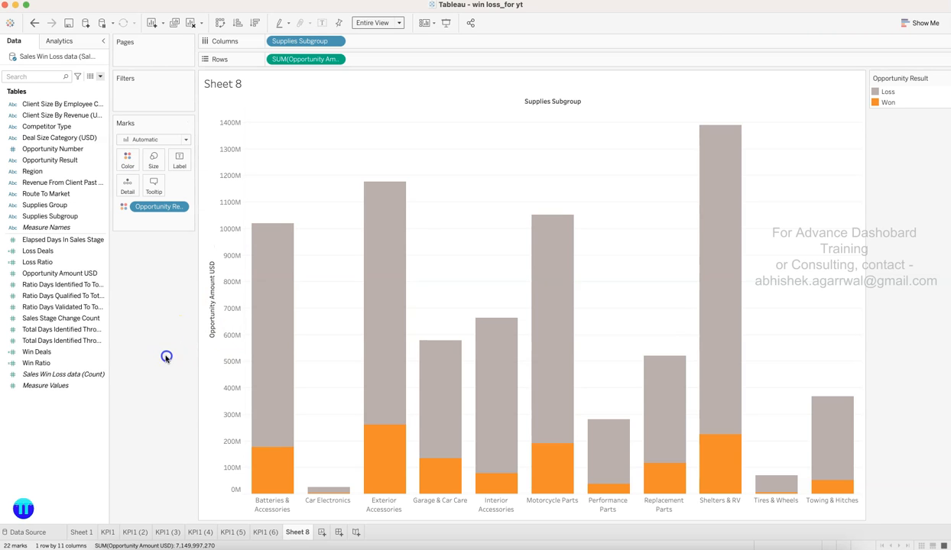
left_click(234, 530)
left_click(201, 532)
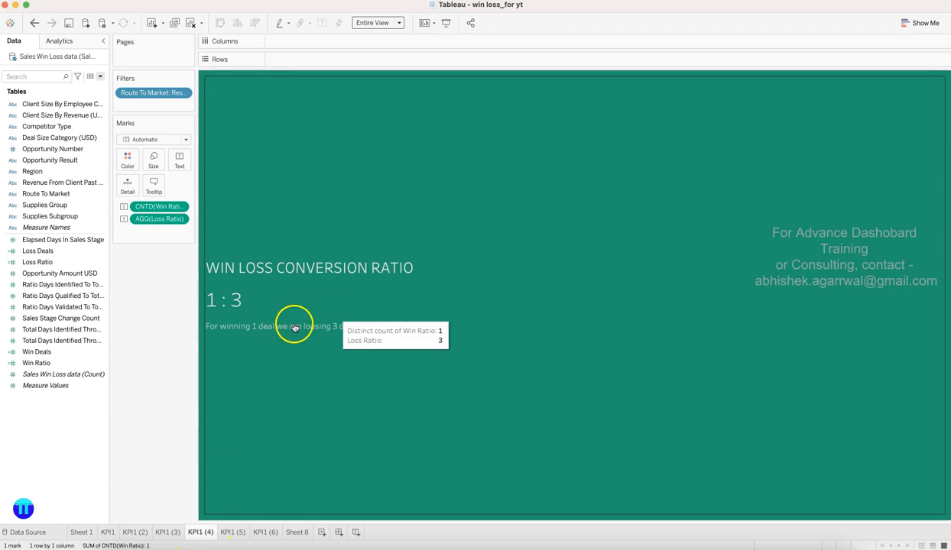
left_click(127, 161)
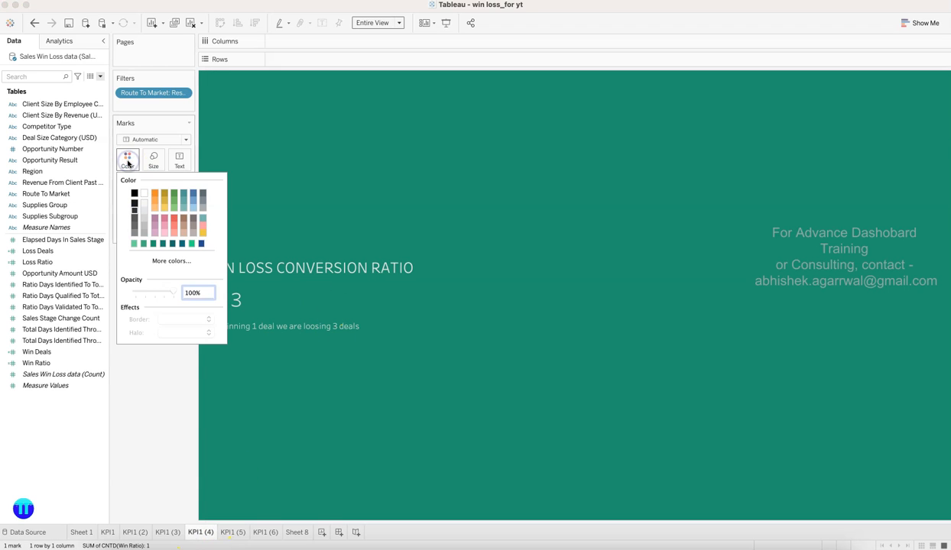
left_click(127, 161)
mouse_move(297, 208)
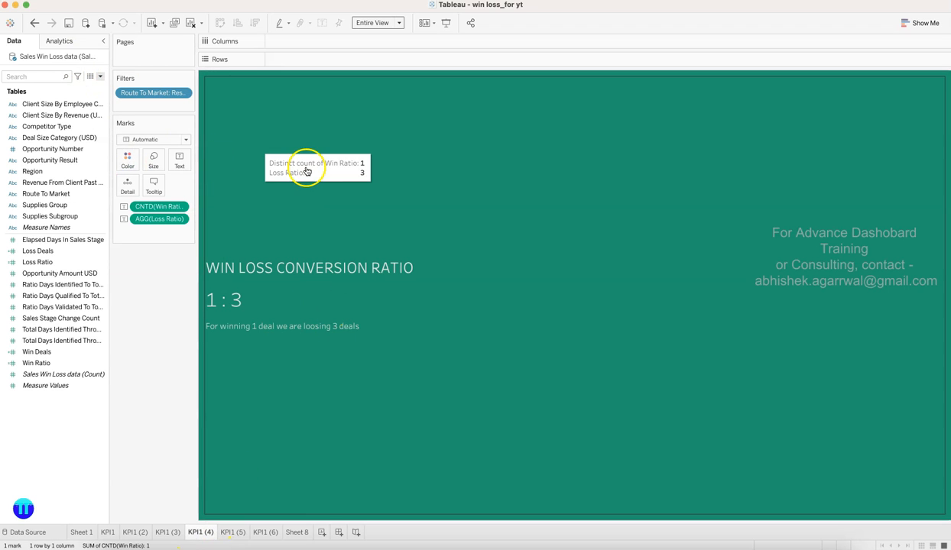
right_click(306, 171)
left_click(329, 219)
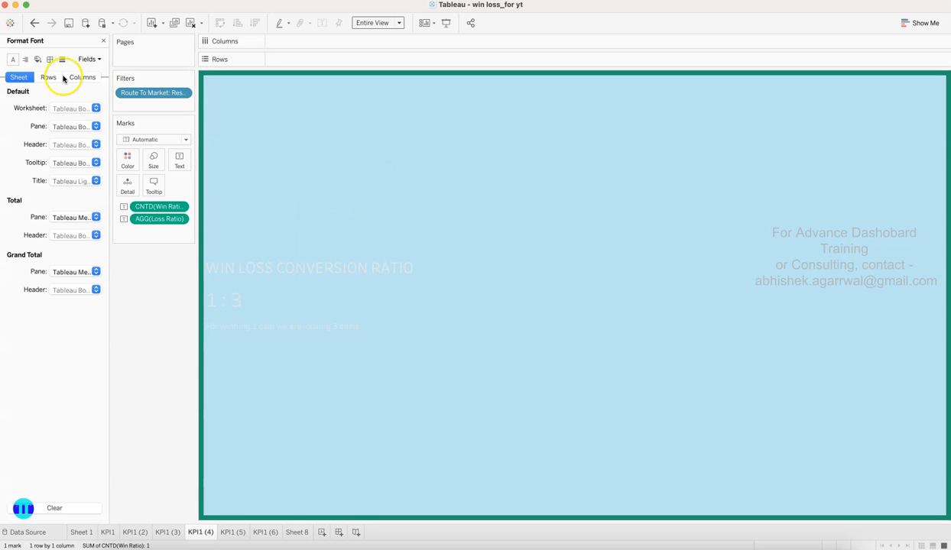
left_click(38, 60)
left_click(65, 108)
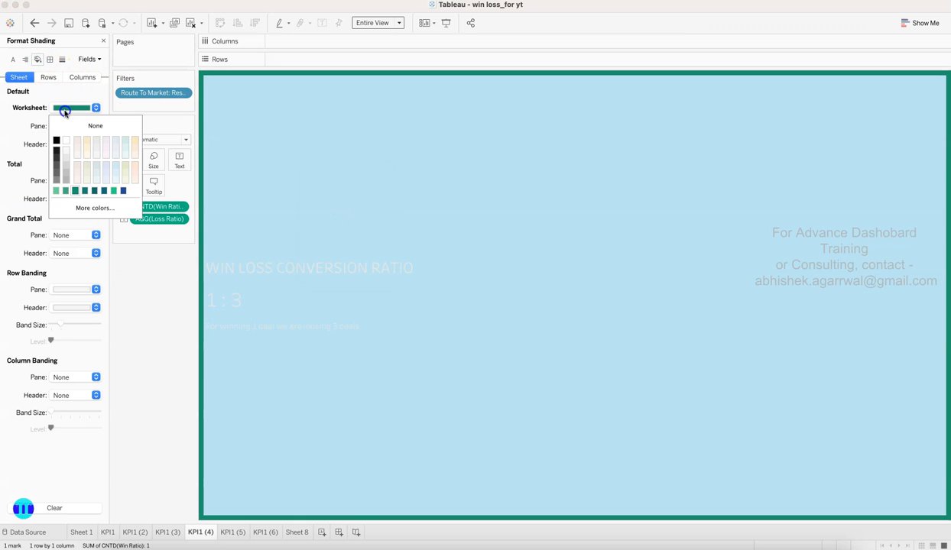
left_click(94, 206)
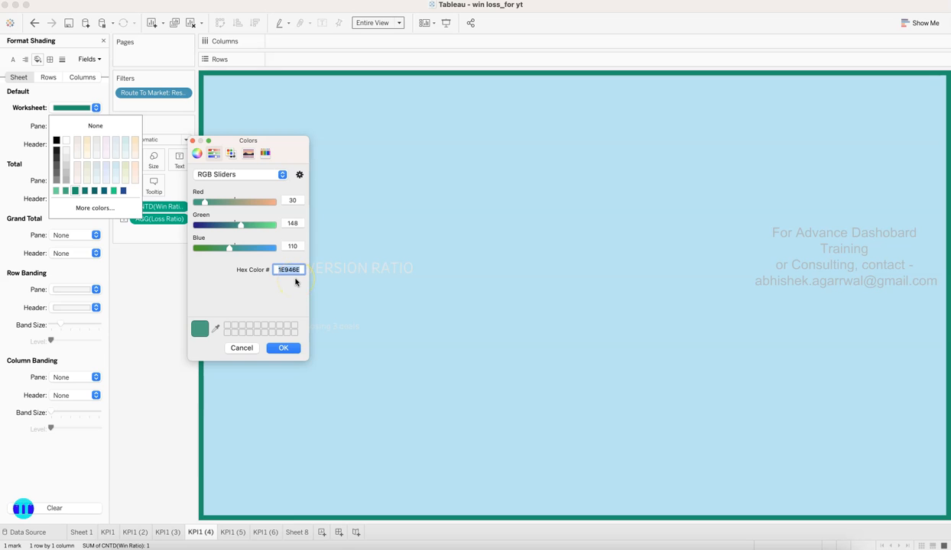
left_click(285, 349)
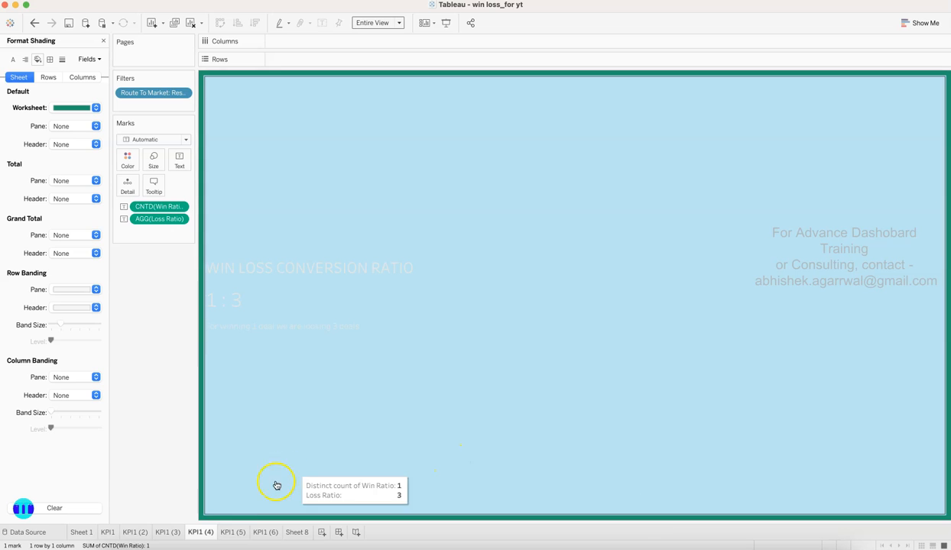
left_click(289, 534)
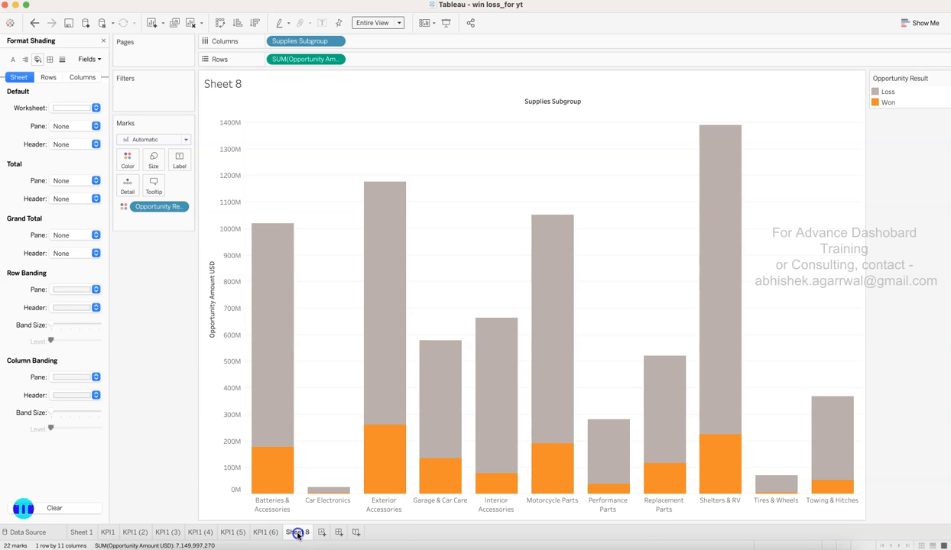
Rename Sheet 8 to bar and set the Won color to the copied green hex code.
type("bar")
key("Return")
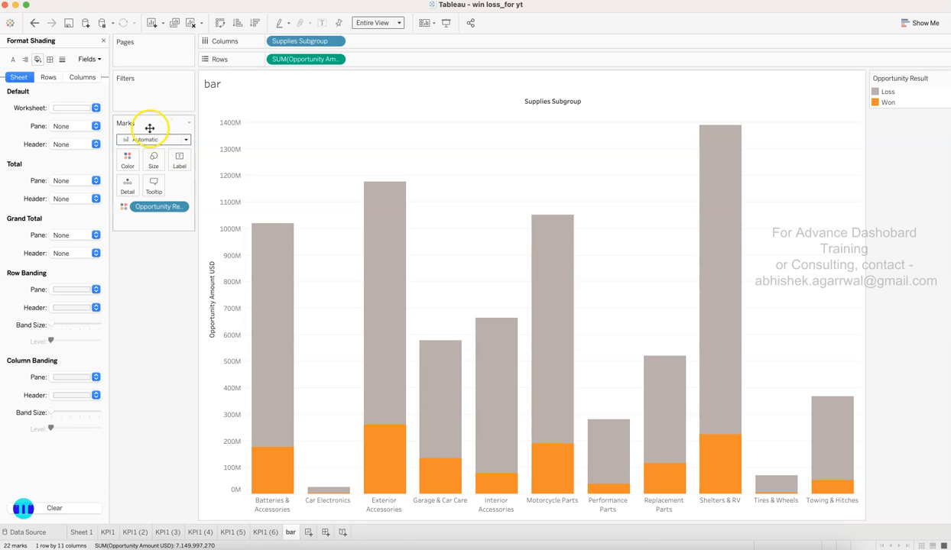
left_click(129, 162)
left_click(168, 196)
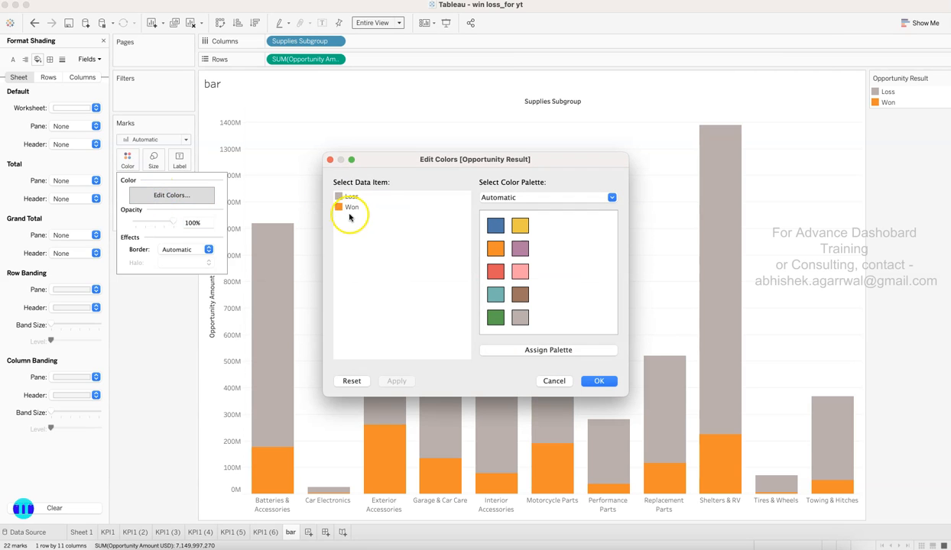
double_click(339, 208)
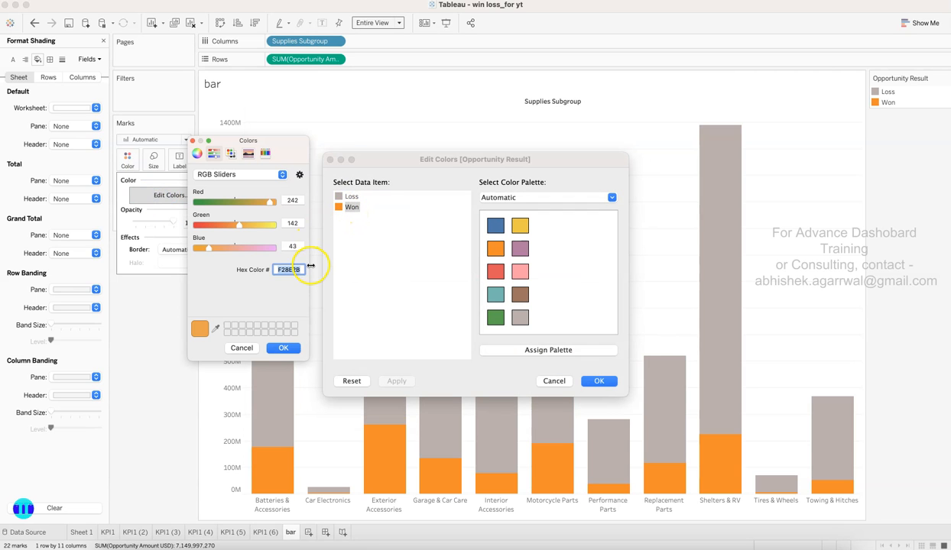
left_click(283, 347)
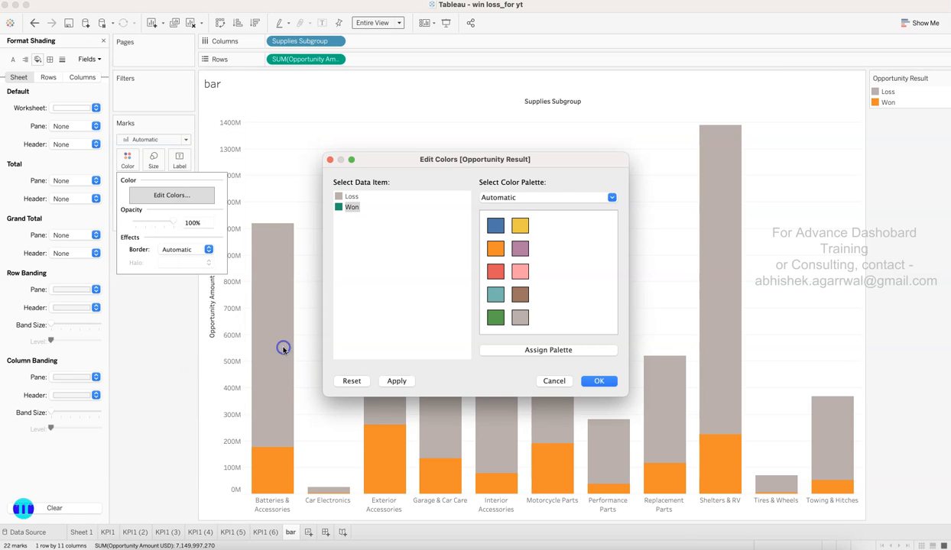
left_click(399, 381)
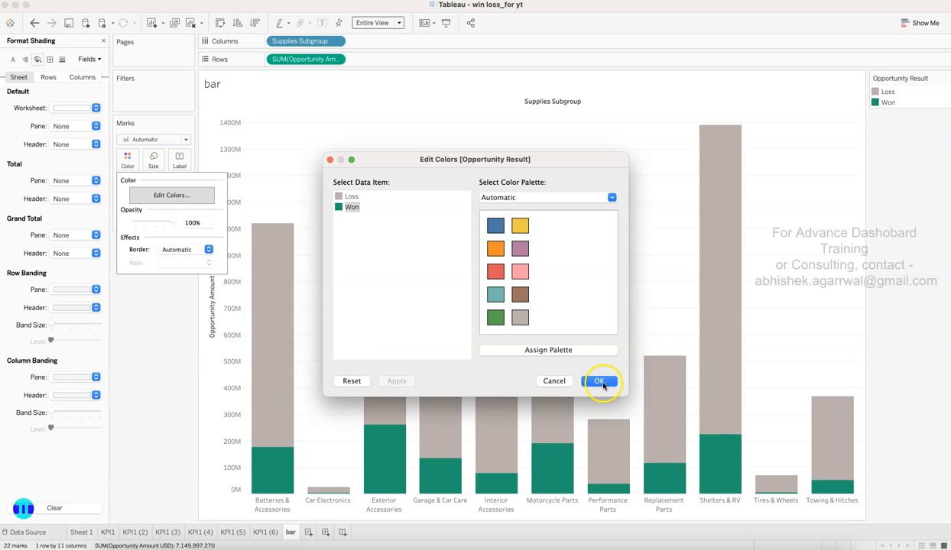
left_click(601, 382)
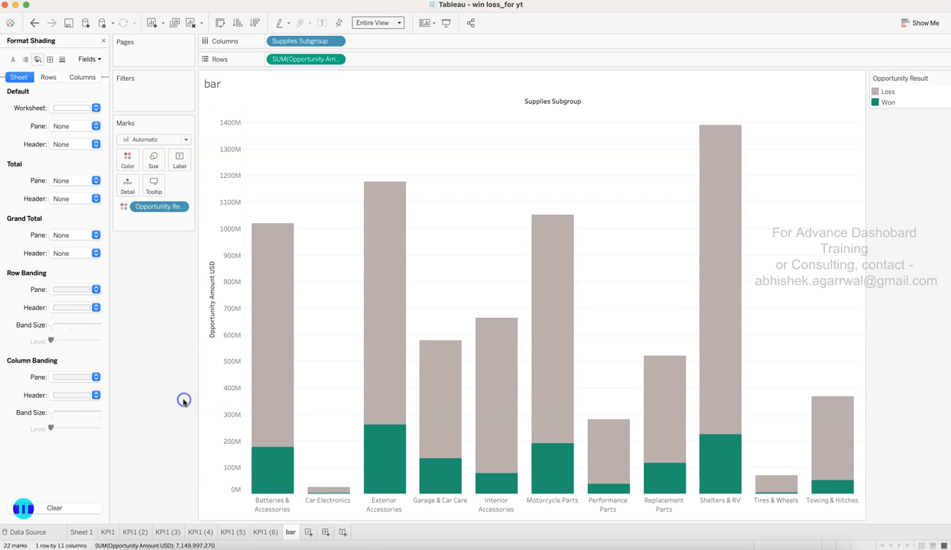
Recolor the Loss bars with a medium neutral gray from the pencil colors.
mouse_move(266, 255)
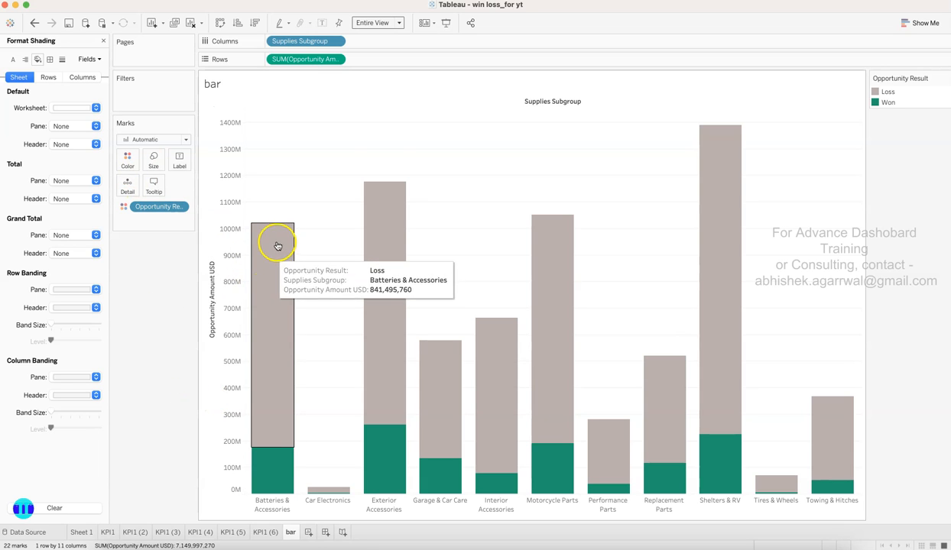
left_click(127, 159)
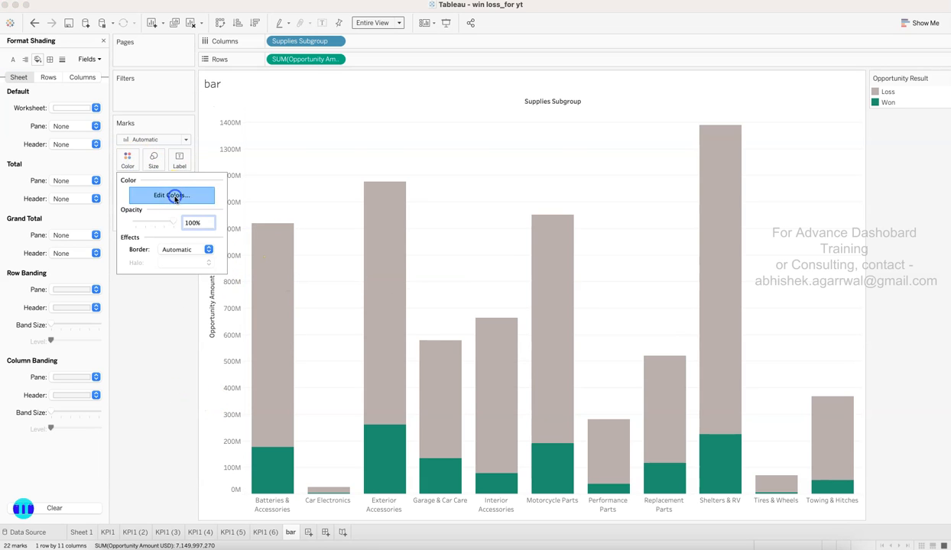
left_click(174, 196)
double_click(340, 197)
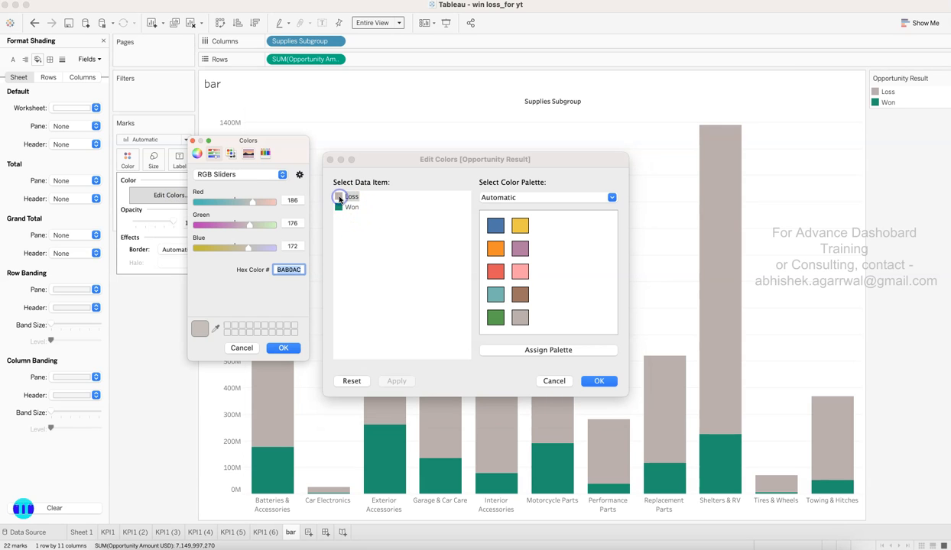
left_click(265, 155)
left_click(276, 207)
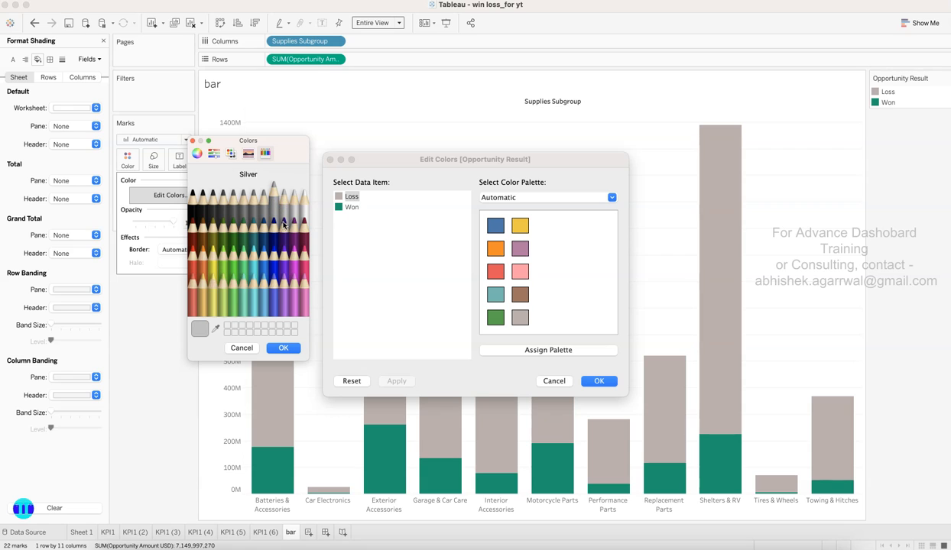
left_click(282, 349)
left_click(399, 382)
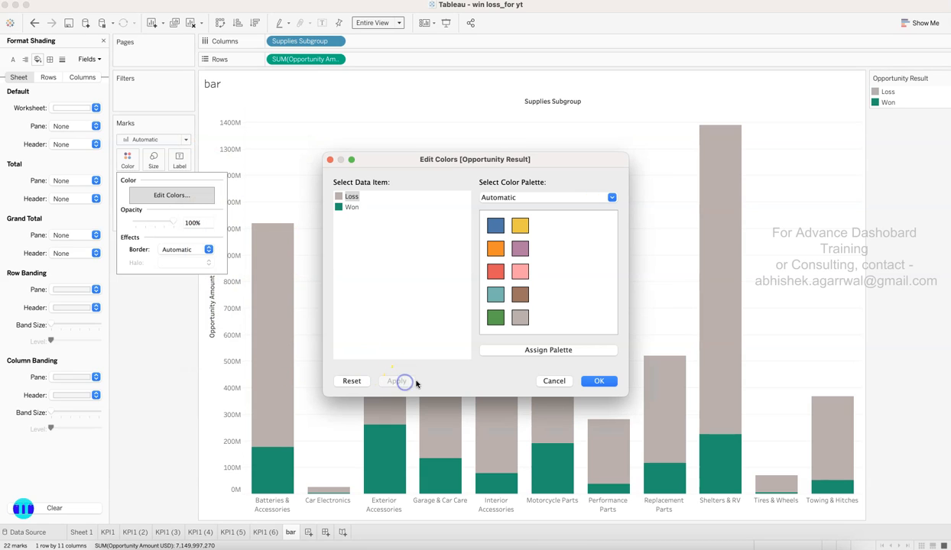
left_click(608, 383)
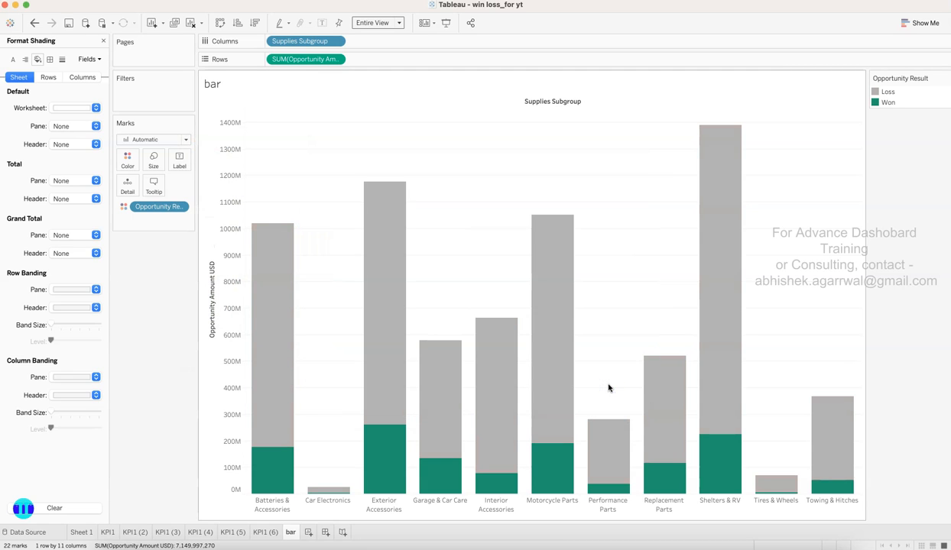
Set the Loss color to a lighter silver gray from the pencil colors.
left_click(127, 161)
left_click(154, 195)
double_click(340, 198)
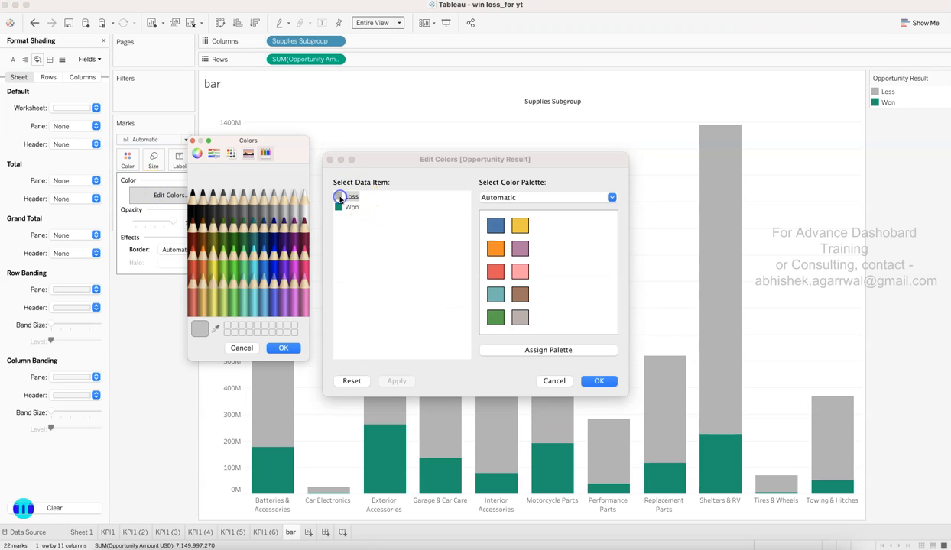
left_click(286, 205)
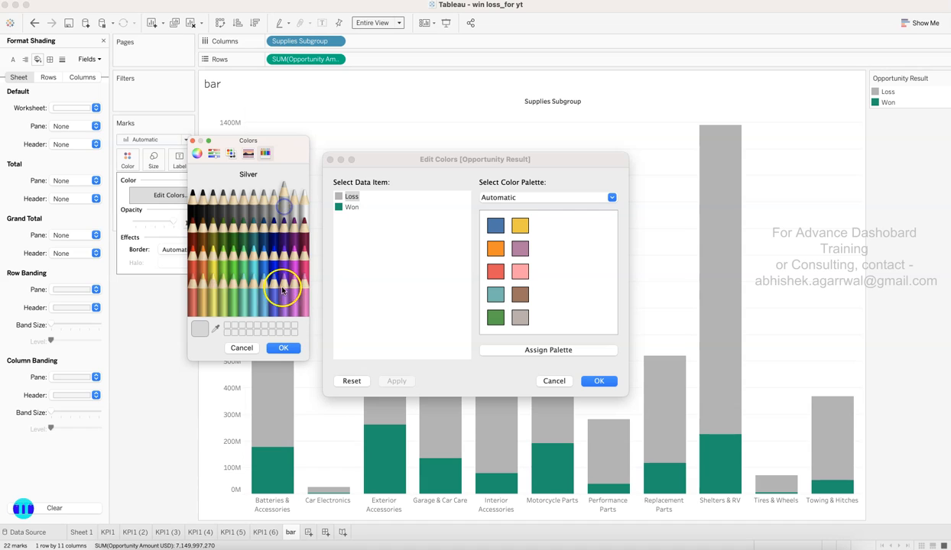
left_click(283, 348)
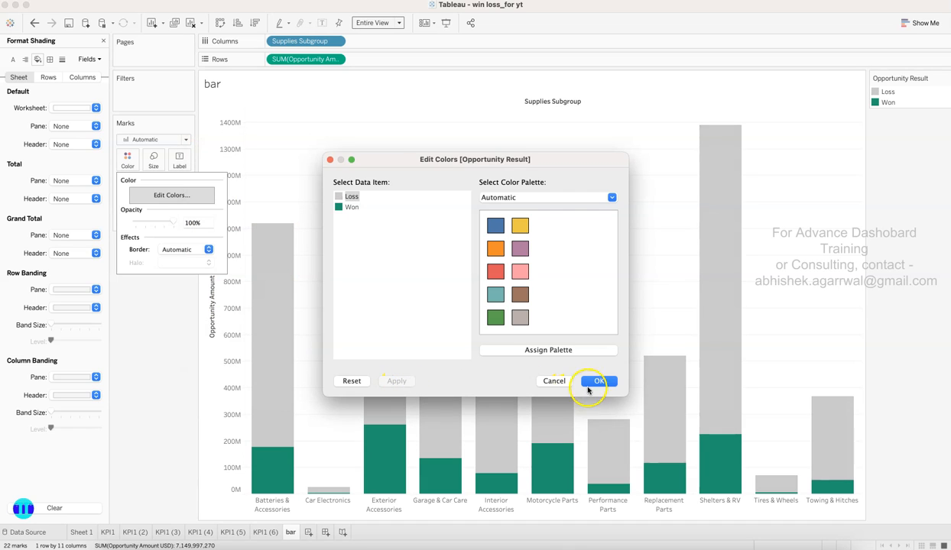
left_click(599, 380)
left_click(167, 408)
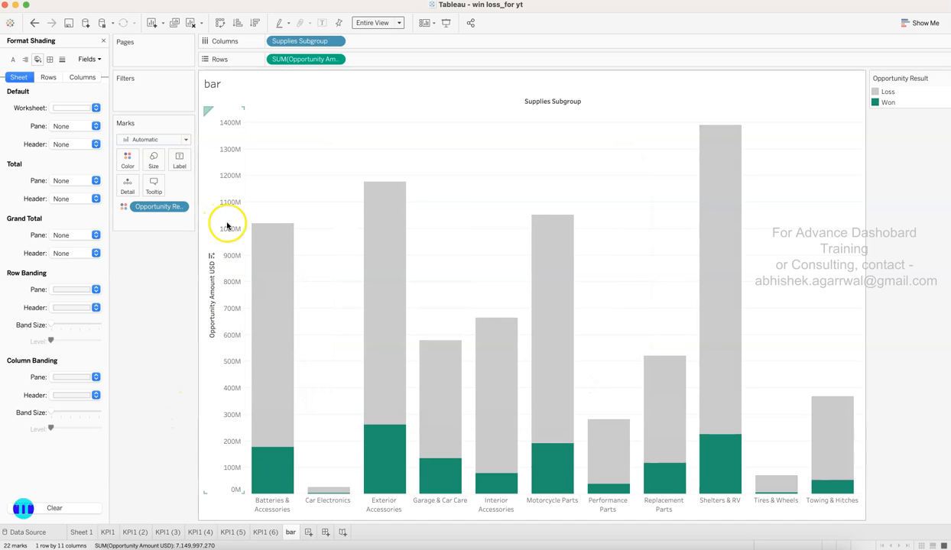
Show mark labels on the win/loss bars.
left_click(177, 169)
left_click(206, 185)
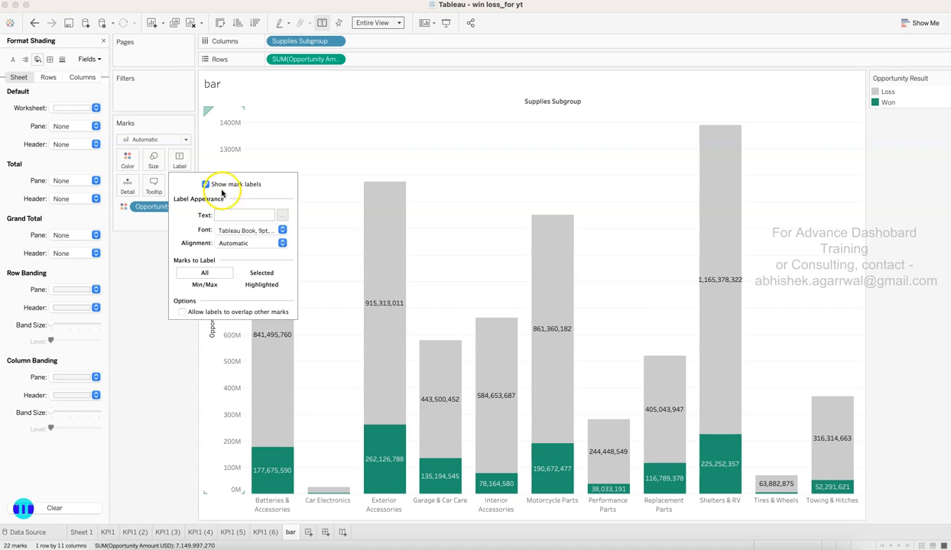
left_click(152, 303)
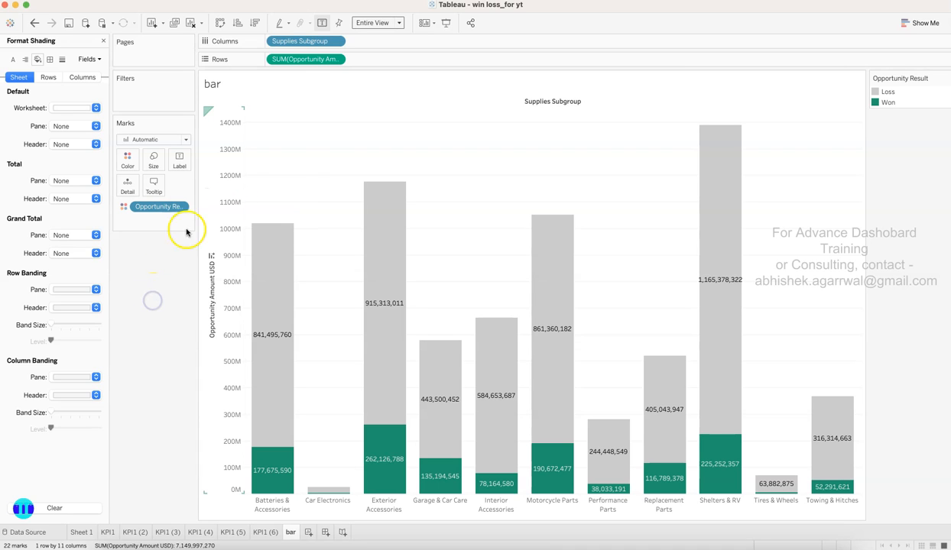
Remove the horizontal grid lines from the bar chart by setting the row grid lines to None.
right_click(327, 168)
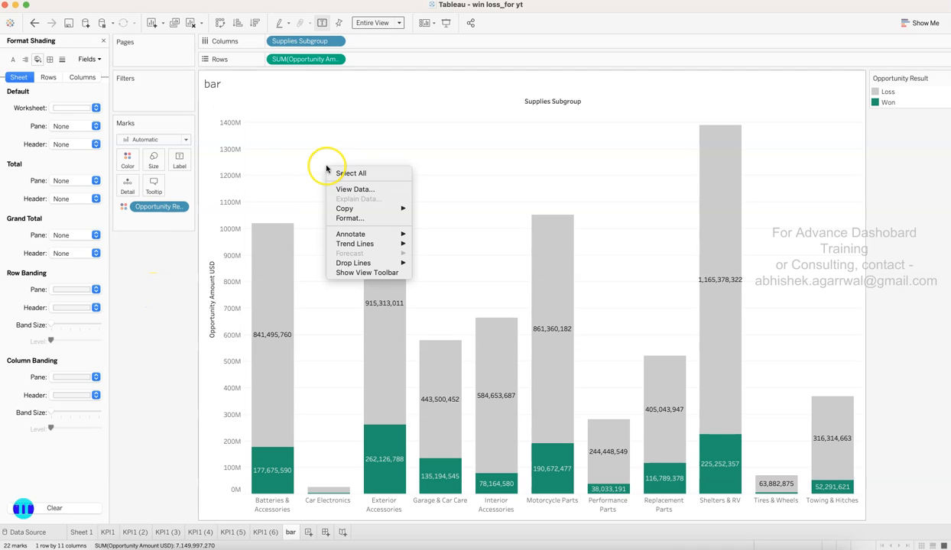
left_click(348, 221)
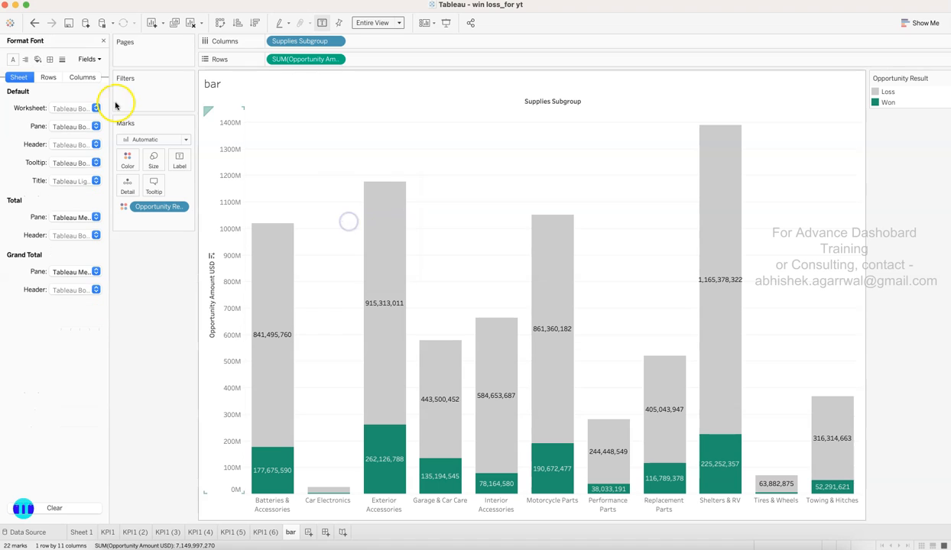
left_click(50, 58)
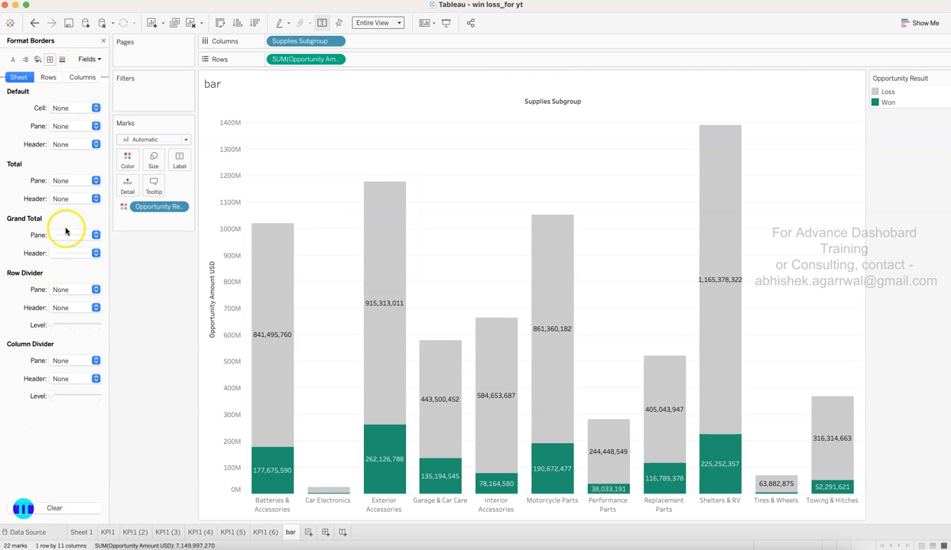
left_click(62, 59)
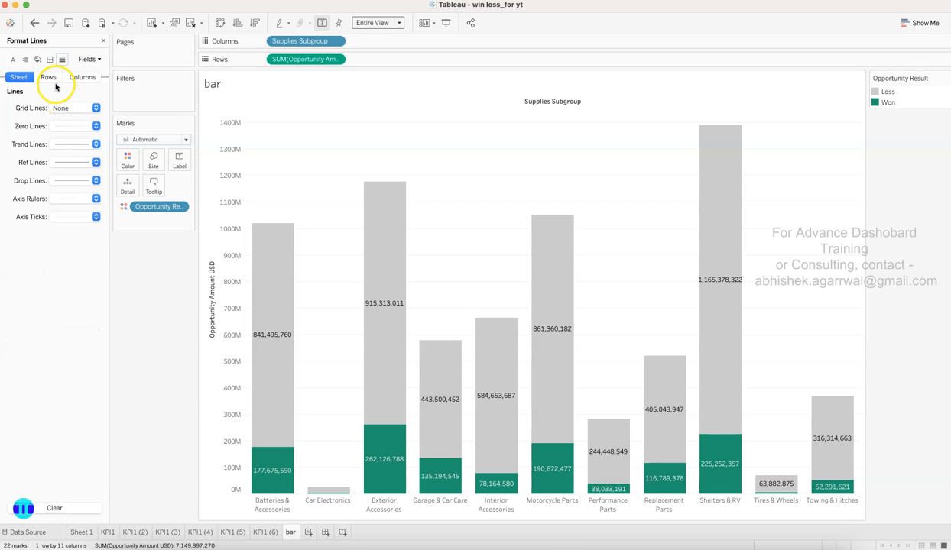
left_click(49, 78)
left_click(61, 107)
left_click(67, 122)
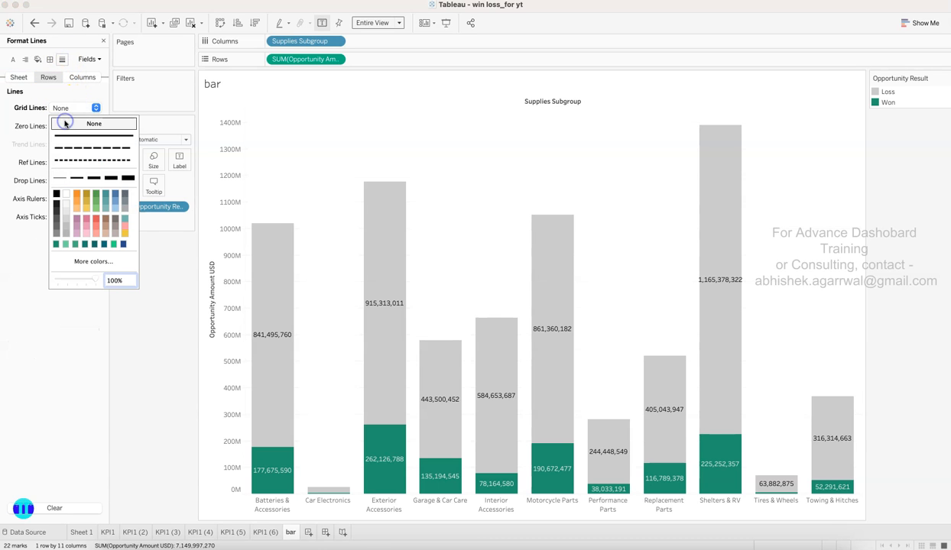
Hide the header of the vertical Opportunity Amount USD axis.
left_click(220, 234)
right_click(225, 243)
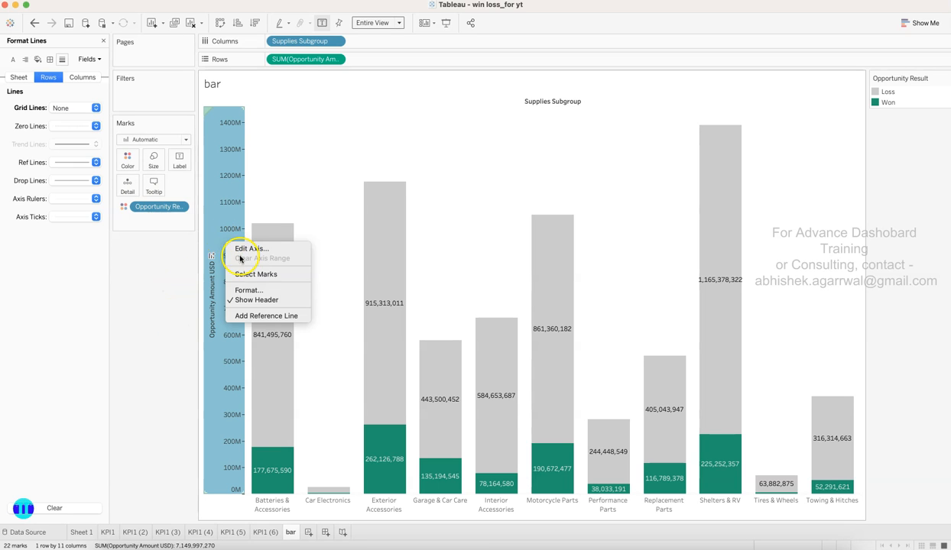
left_click(243, 292)
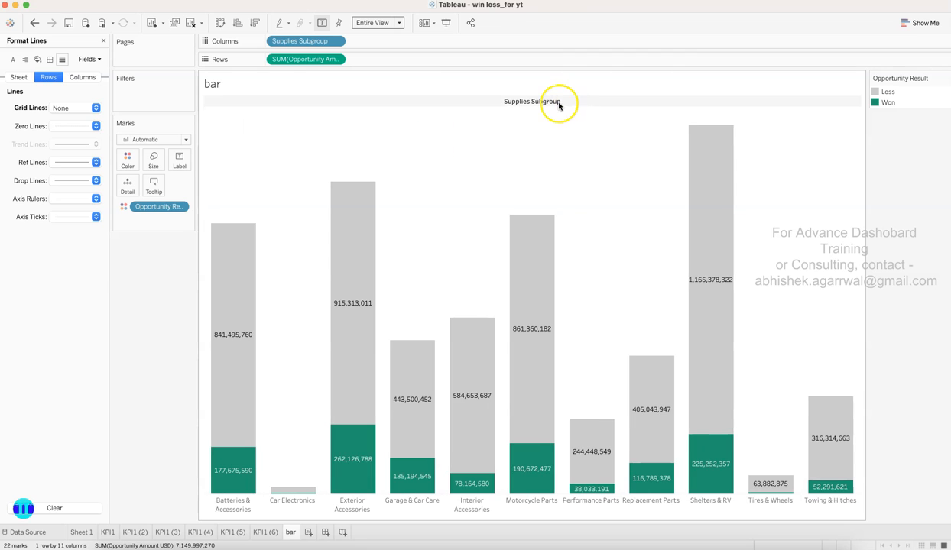
Hide the Supplies Subgroup field label above the chart and the Opportunity Result color legend.
right_click(556, 103)
left_click(584, 144)
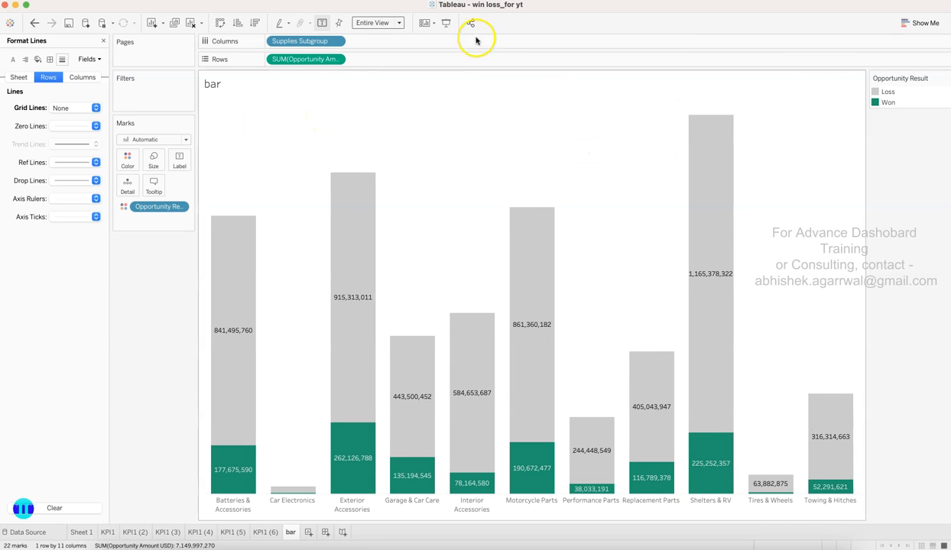
left_click(945, 79)
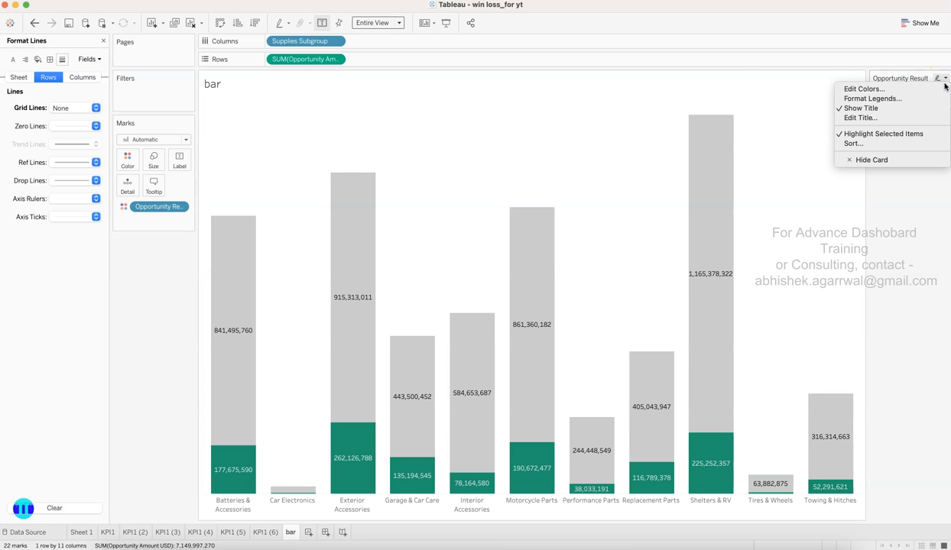
left_click(913, 160)
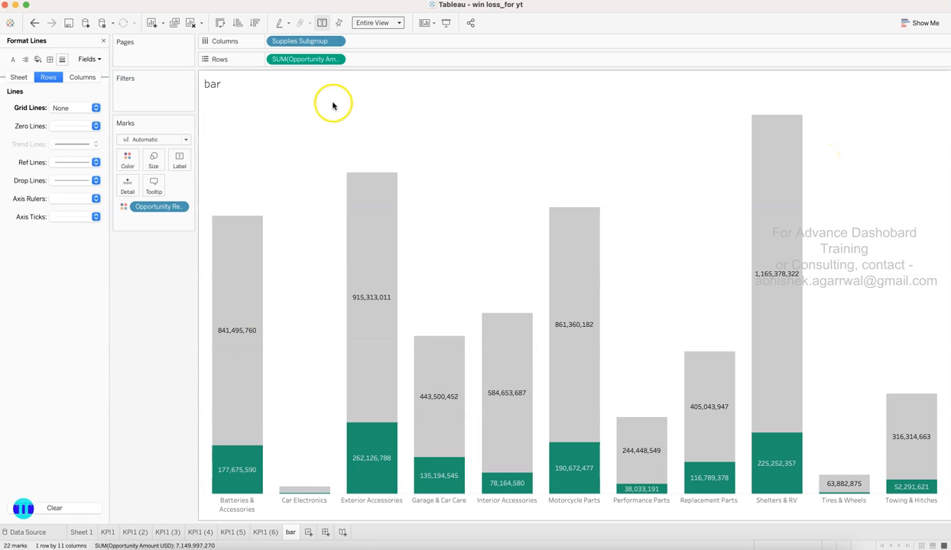
Format the axis numbers of SUM(Opportunity Amount USD) as Currency (Custom) with 0 decimal places and close the formatting pane.
left_click(337, 63)
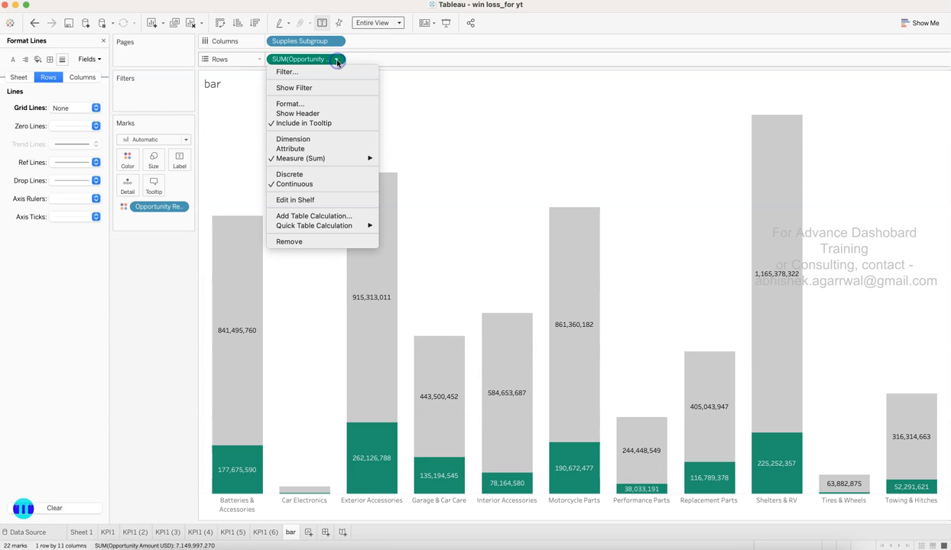
left_click(329, 101)
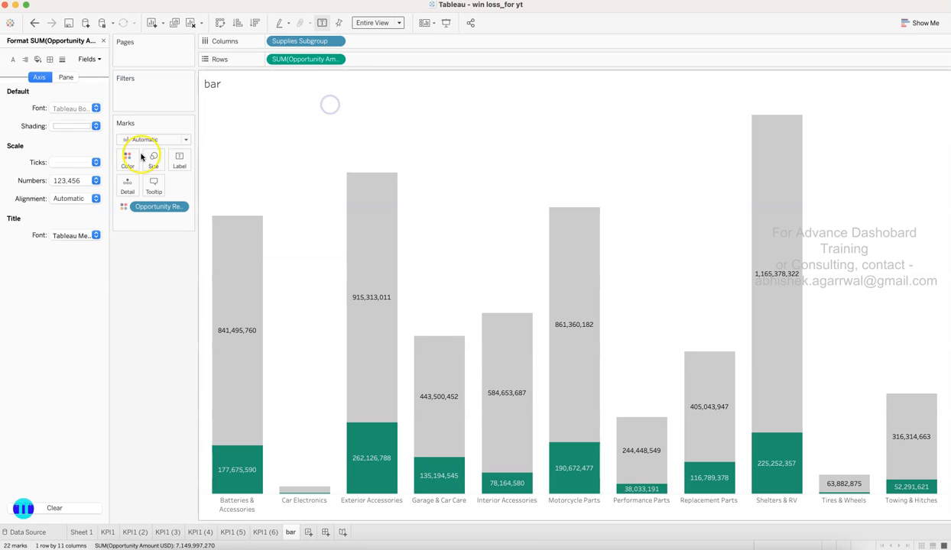
left_click(80, 181)
left_click(80, 240)
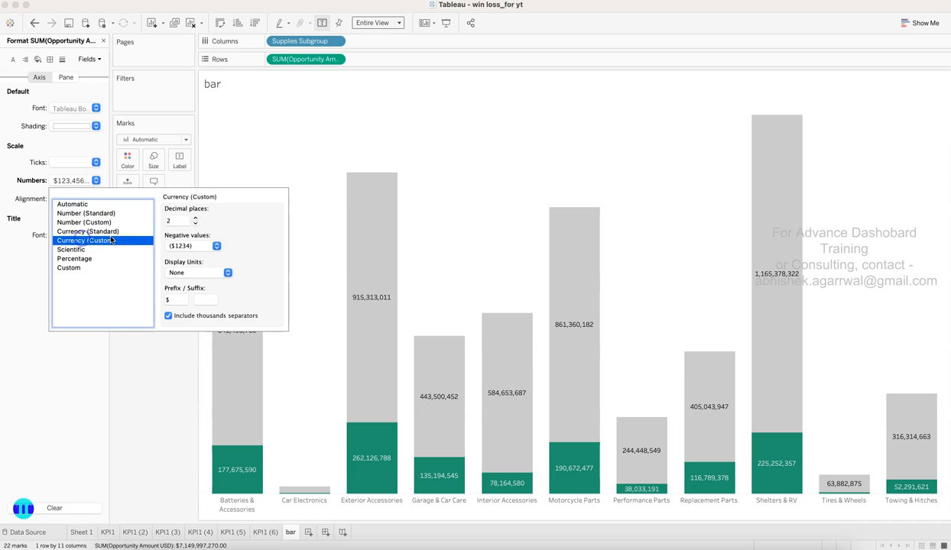
left_click(194, 223)
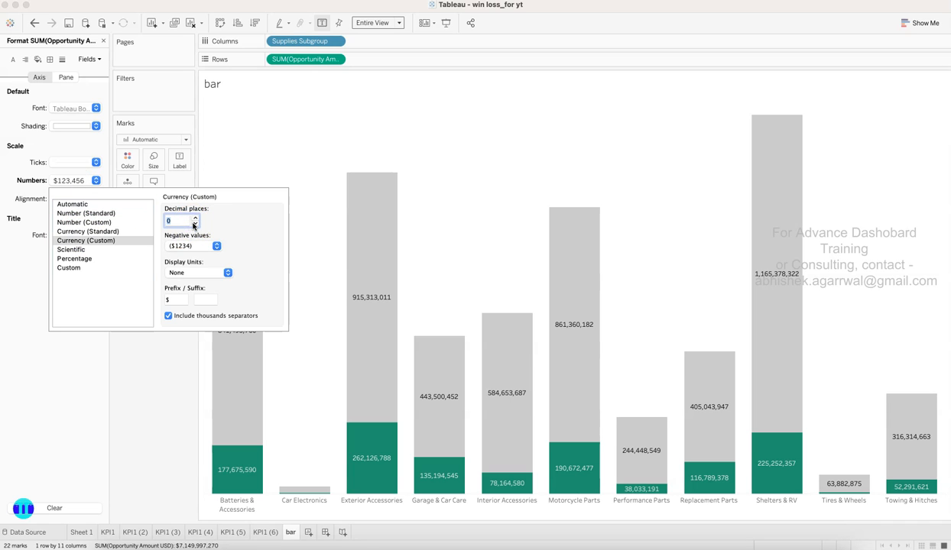
left_click(132, 417)
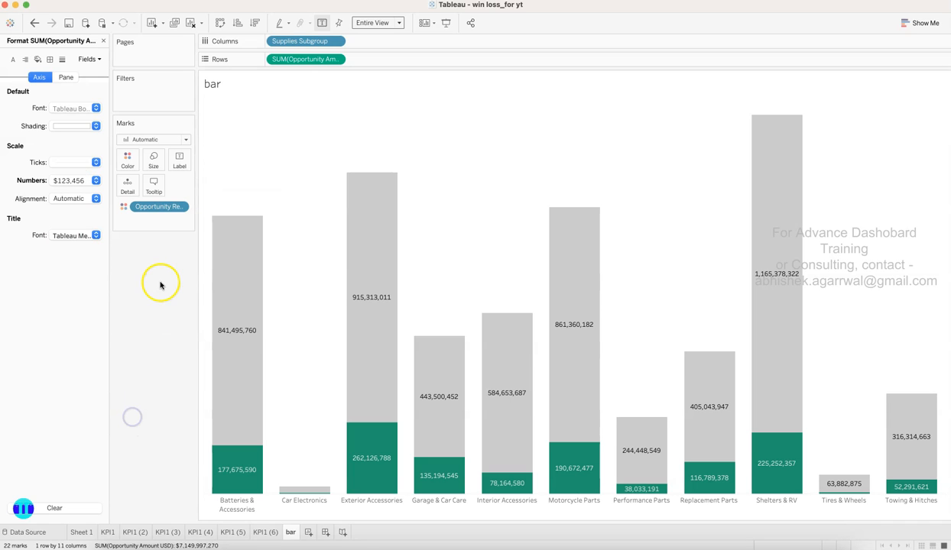
left_click(104, 42)
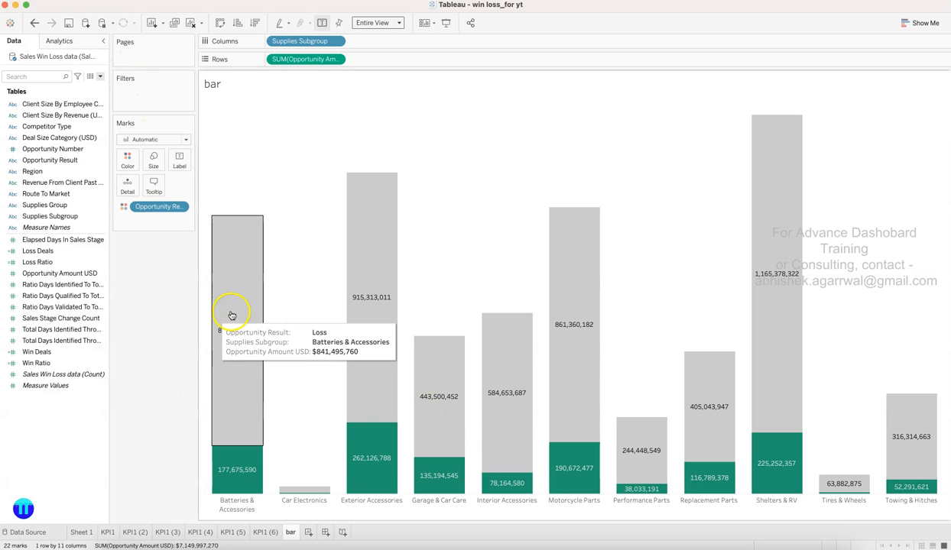
left_click(179, 159)
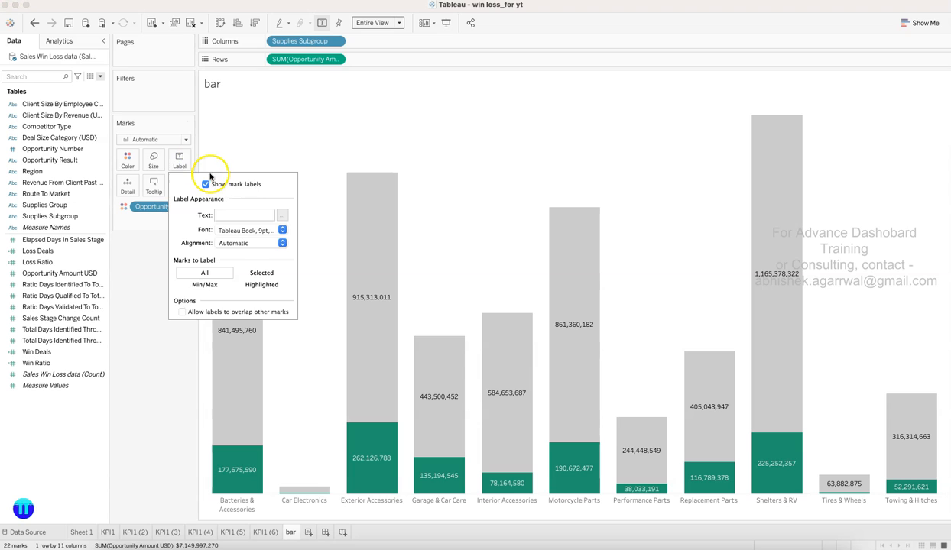
left_click(144, 269)
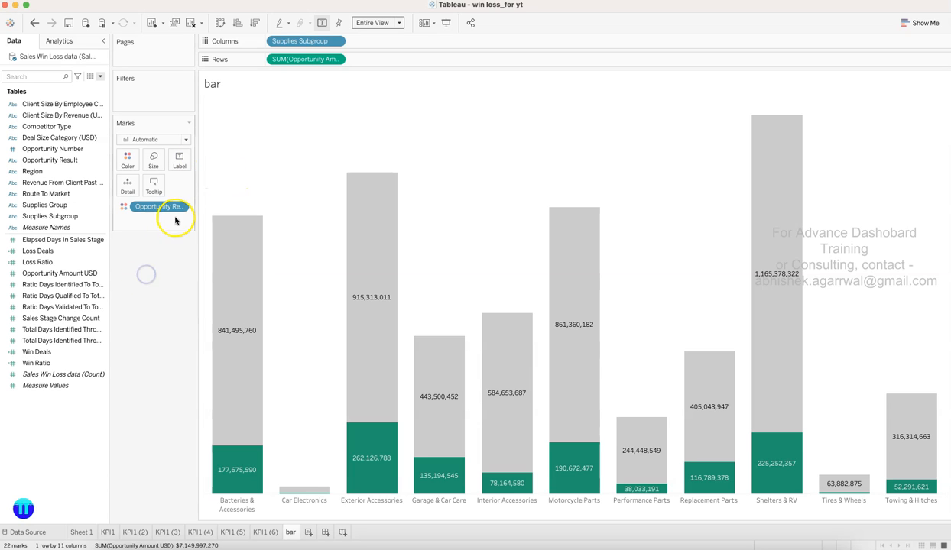
left_click(181, 166)
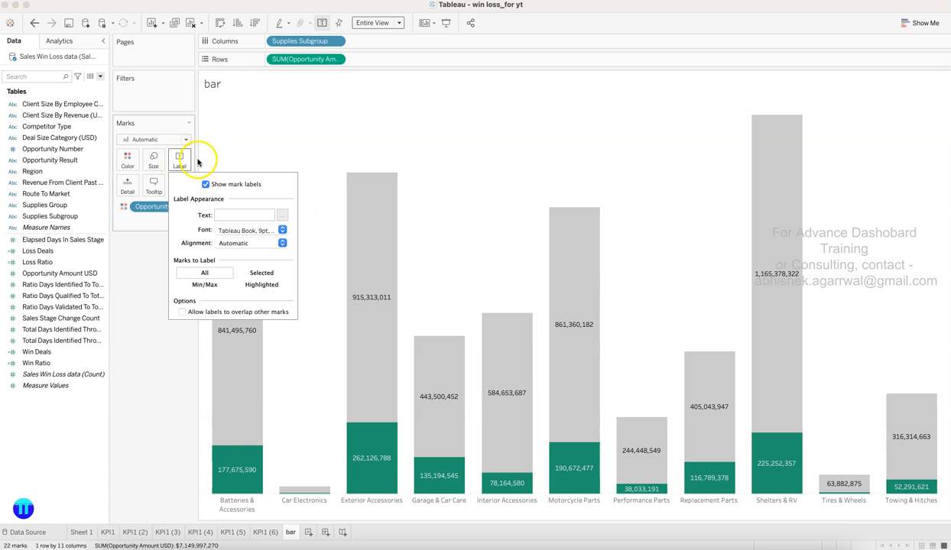
left_click(282, 229)
left_click(288, 187)
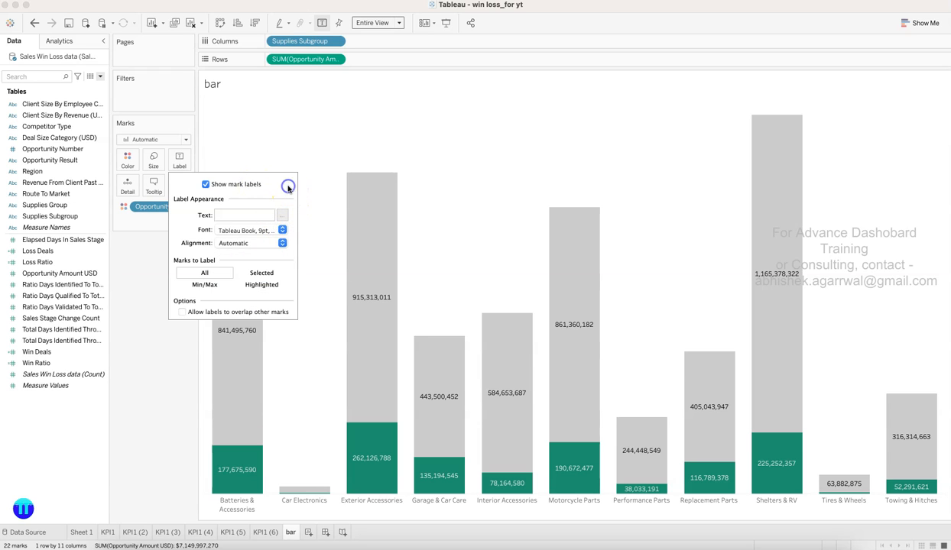
left_click(291, 186)
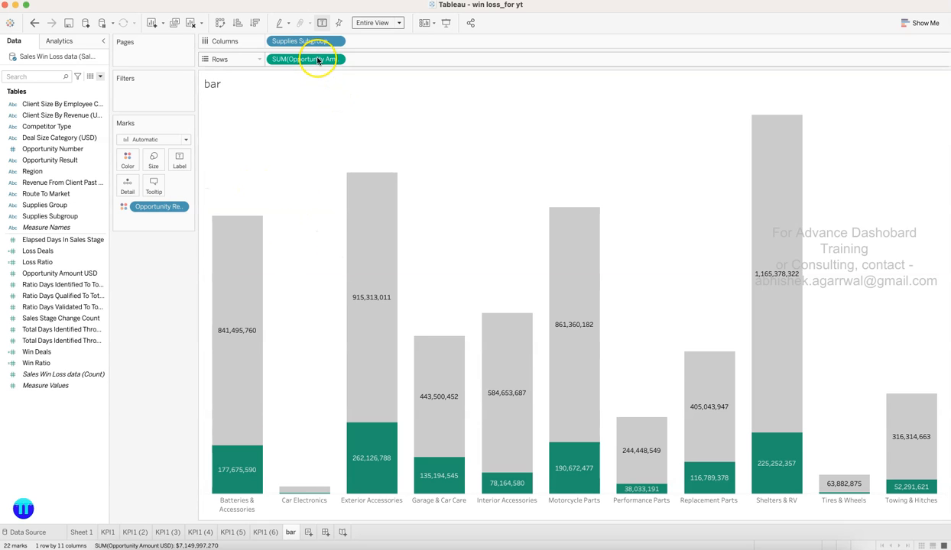
Label the bars with SUM(Opportunity Amount USD) formatted as Currency (Custom) with 0 decimal places, and save the workbook.
left_click_drag(318, 61, 181, 165)
left_click(180, 218)
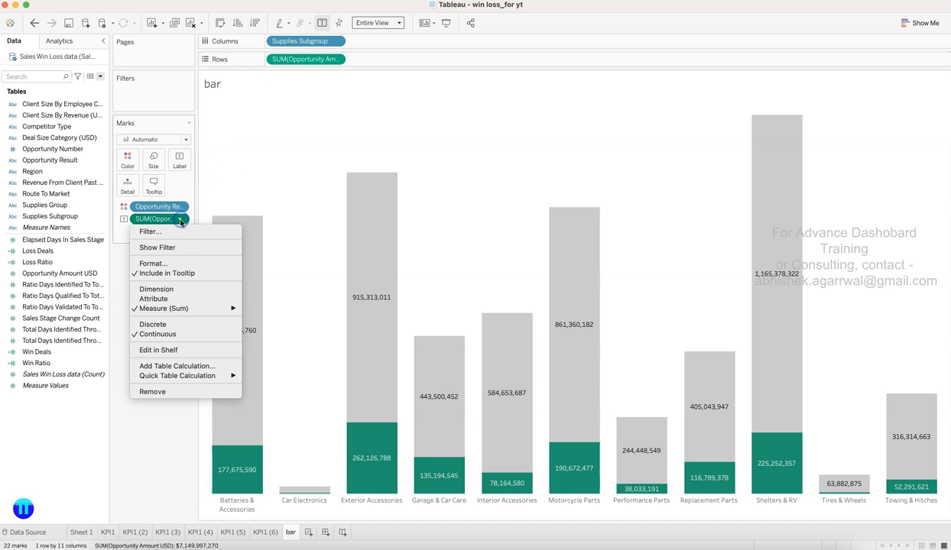
left_click(175, 263)
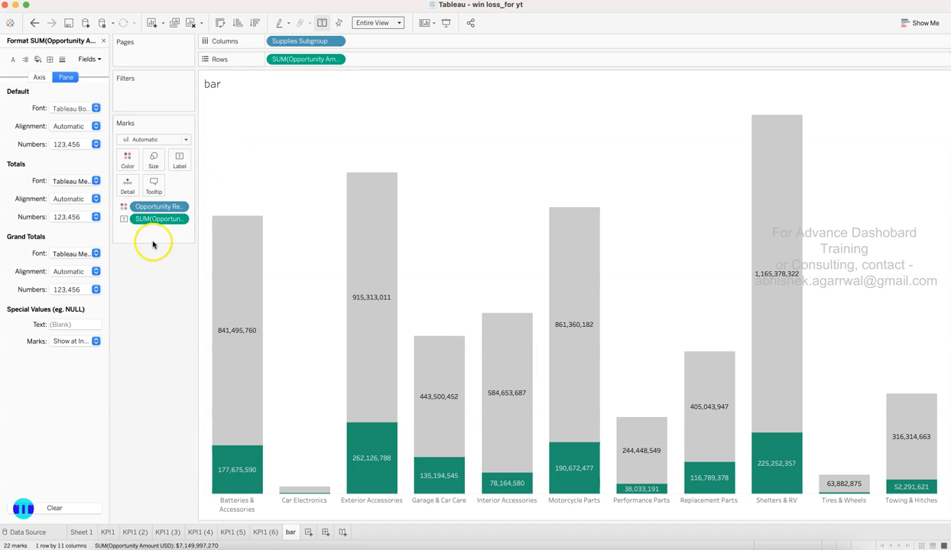
left_click(95, 143)
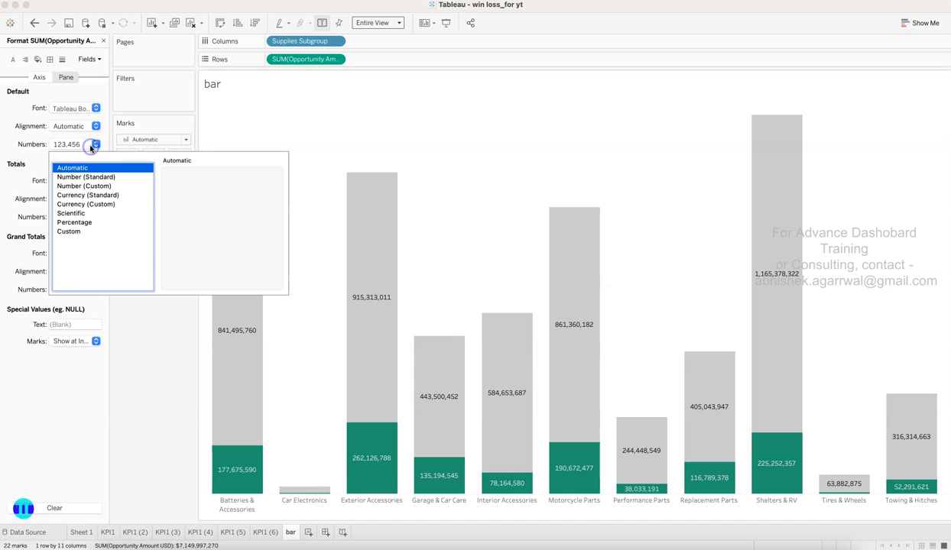
left_click(84, 205)
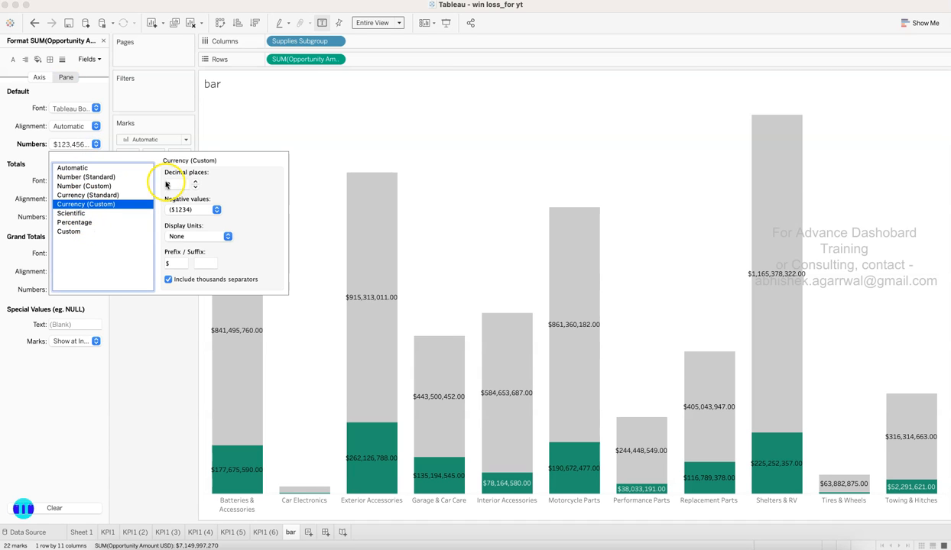
left_click(195, 187)
left_click(195, 189)
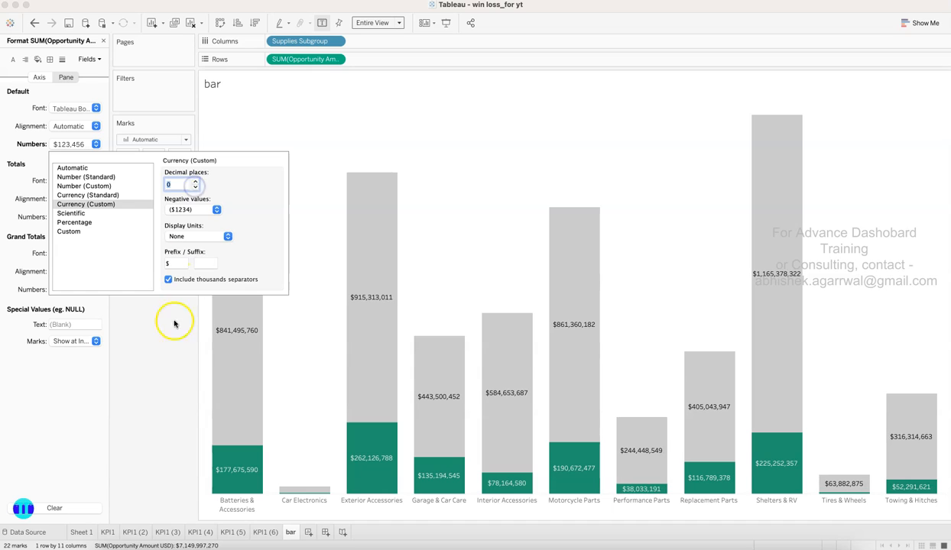
left_click(174, 319)
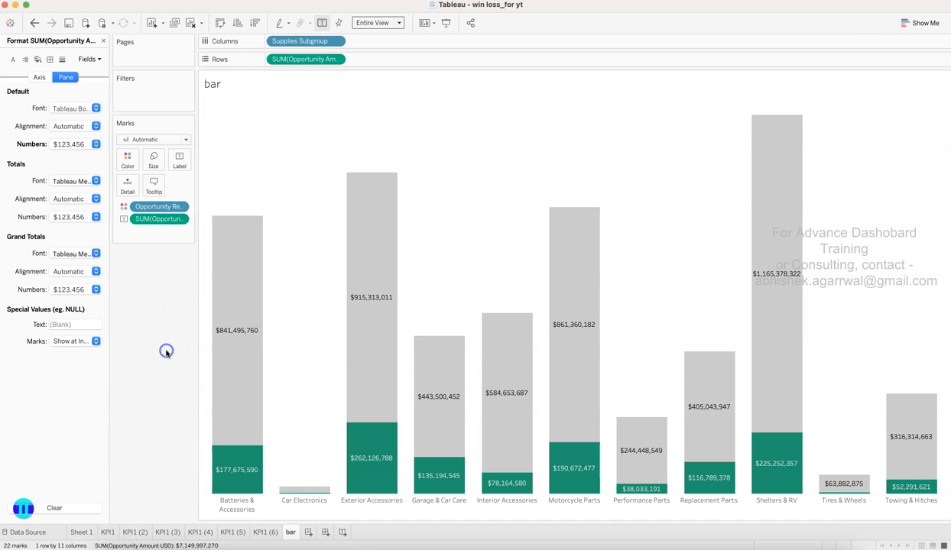
left_click(103, 40)
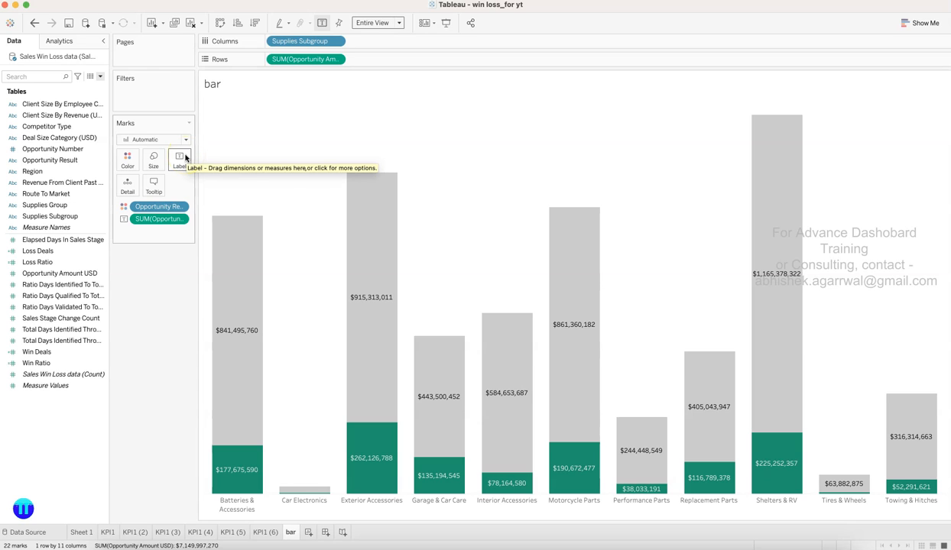
left_click(68, 23)
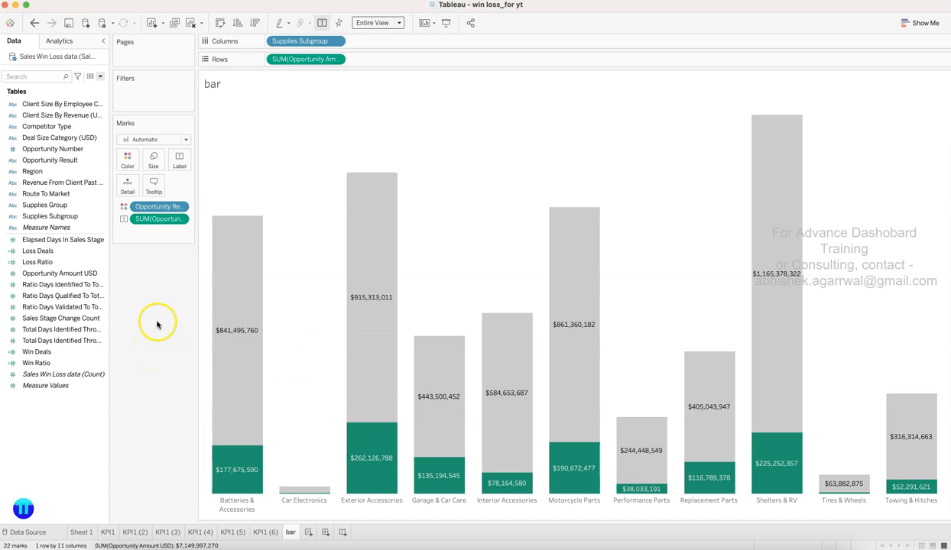
Duplicate the Loss Deals calculated field and open the copy's calculation to rename it as a loss amount field.
left_click(102, 252)
right_click(101, 253)
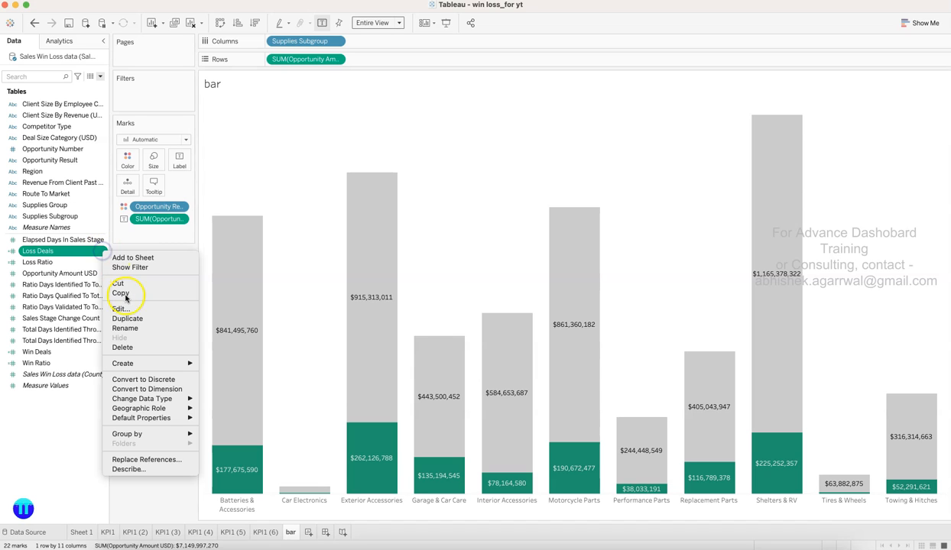
left_click(131, 316)
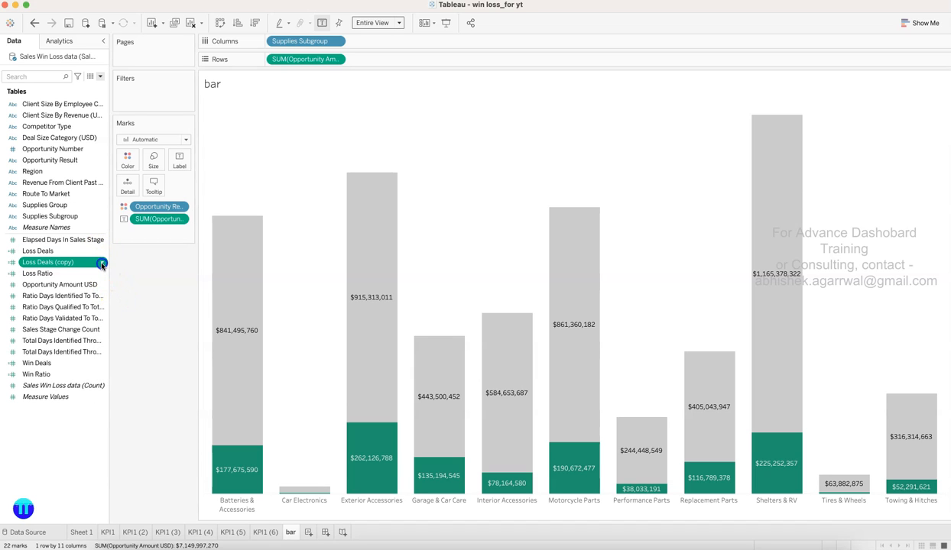
right_click(103, 264)
left_click(123, 322)
left_click(288, 189)
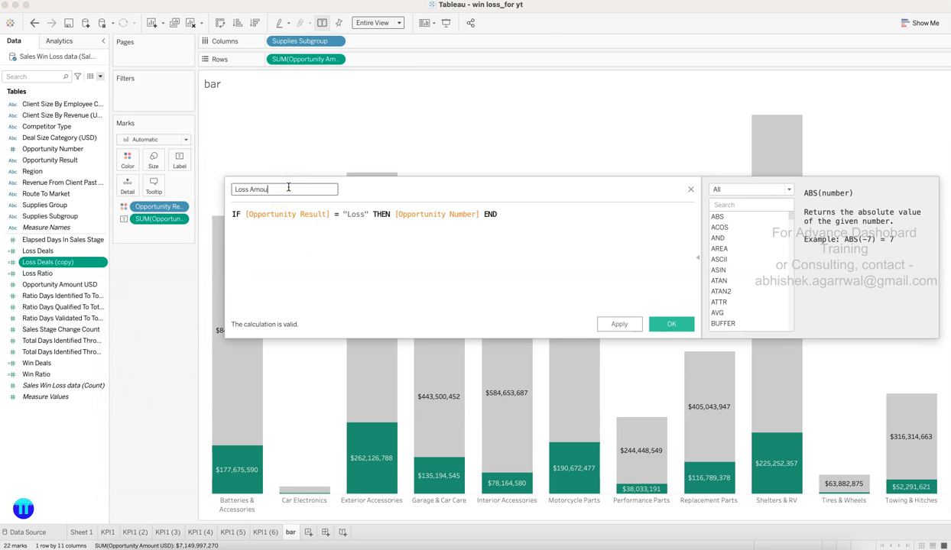
Replace Opportunity Number with Opportunity Amount USD in the Loss Amount formula and save the calculated field.
left_click_drag(395, 214, 472, 214)
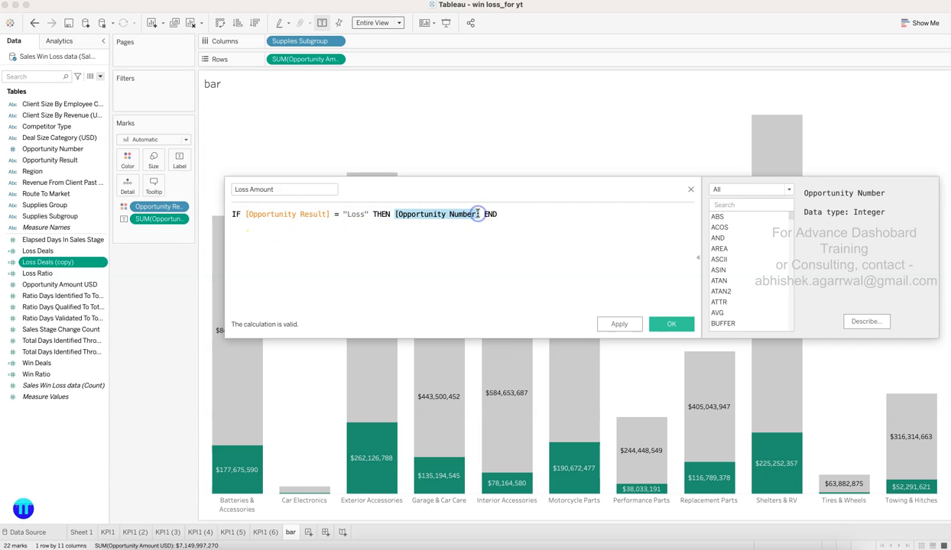
type("op")
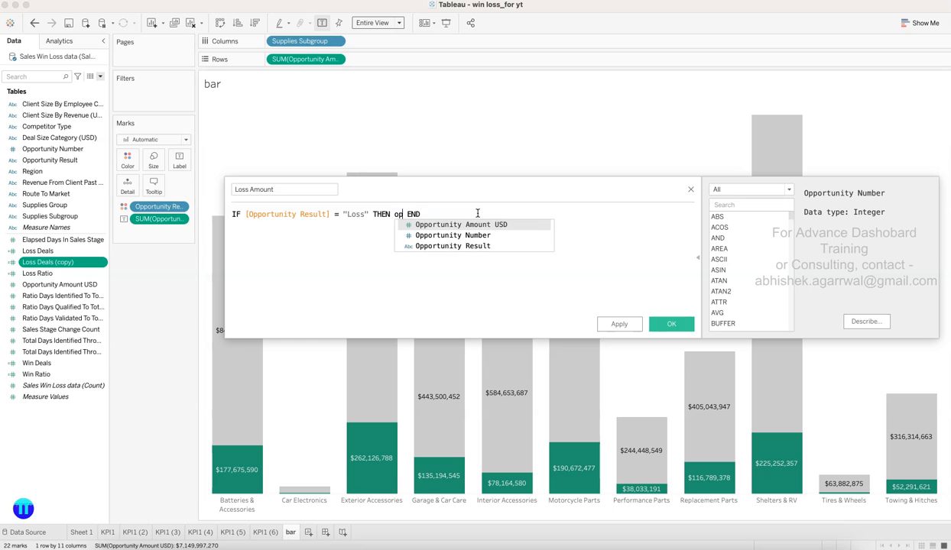
key("Return")
left_click(618, 324)
left_click(665, 324)
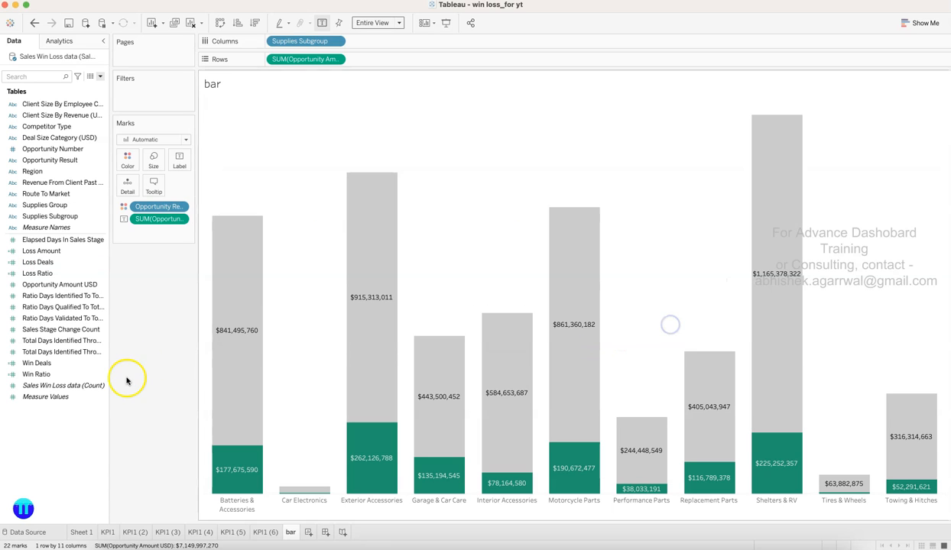
Add Loss Amount to the bar chart's mark details and aggregate it as Average.
left_click(58, 252)
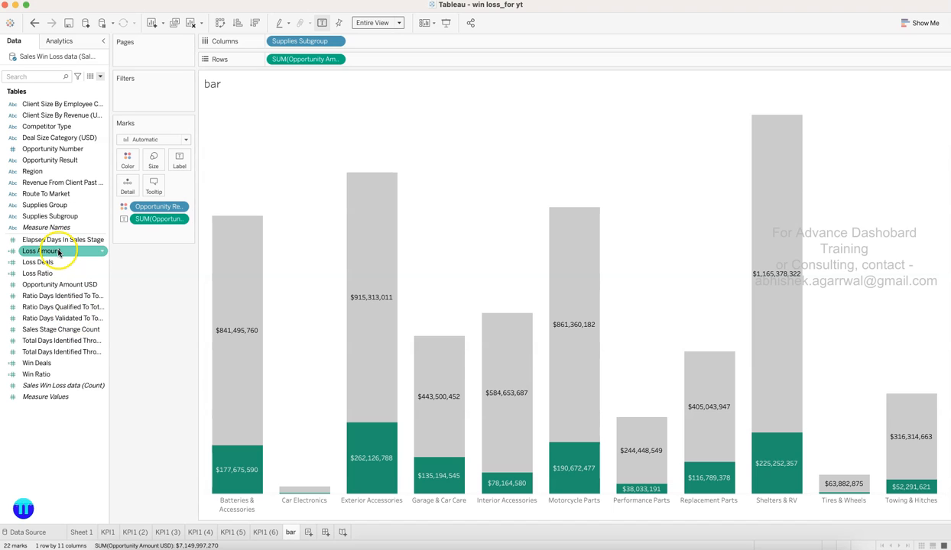
left_click(80, 42)
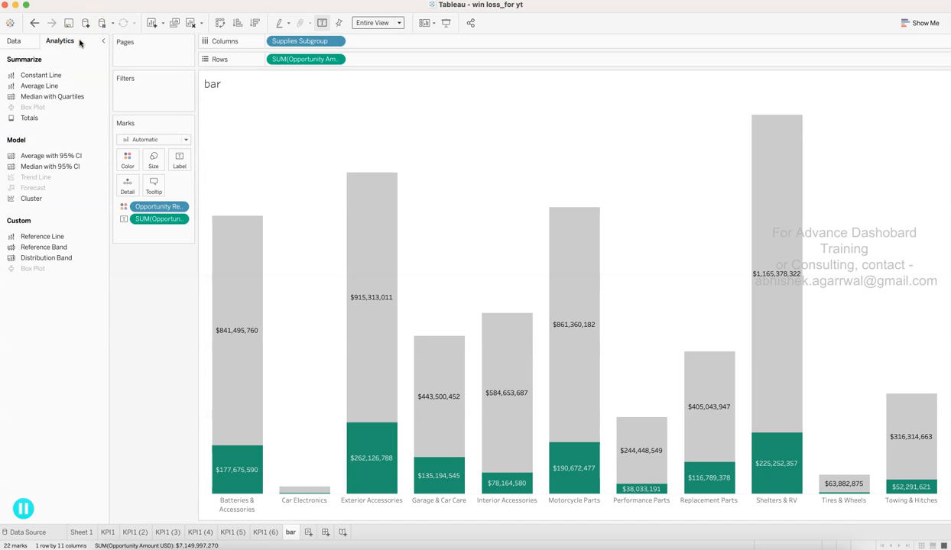
left_click(24, 42)
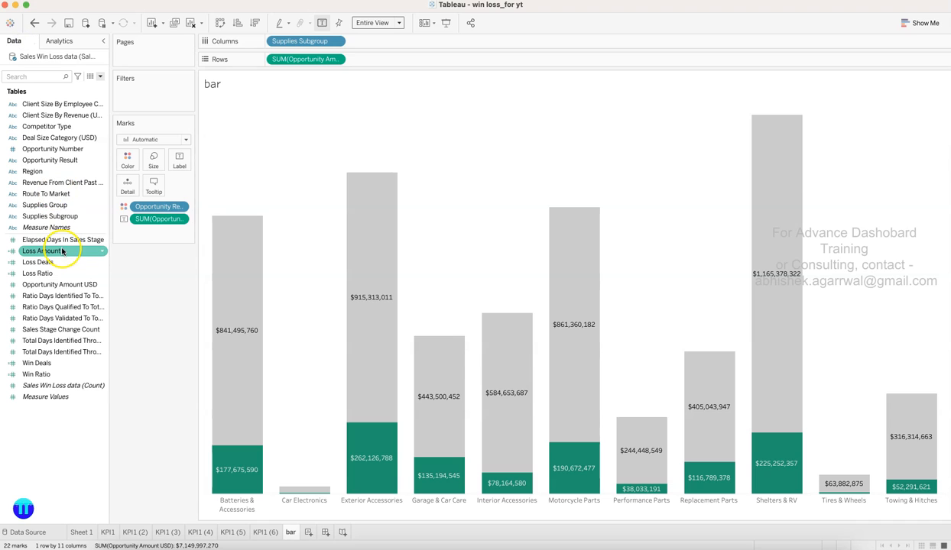
left_click_drag(62, 250, 128, 188)
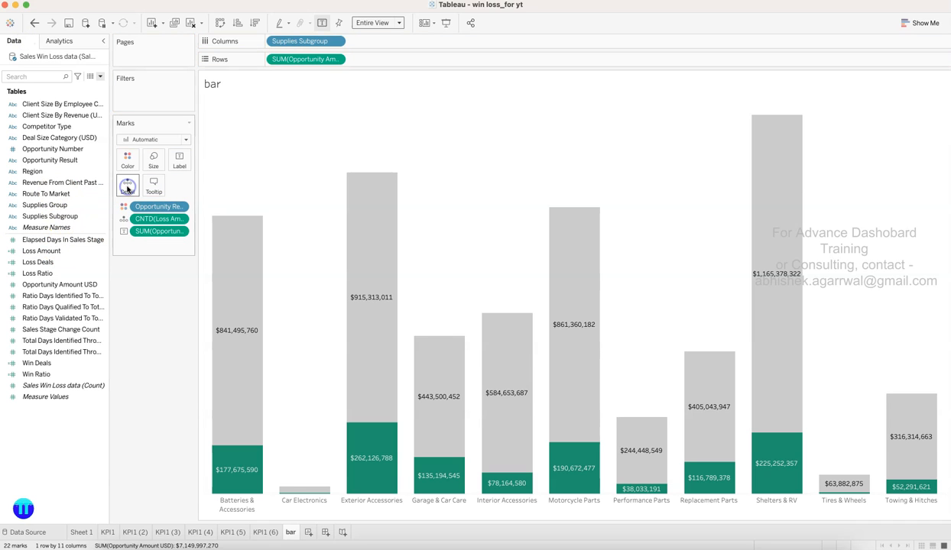
mouse_move(243, 291)
left_click(179, 219)
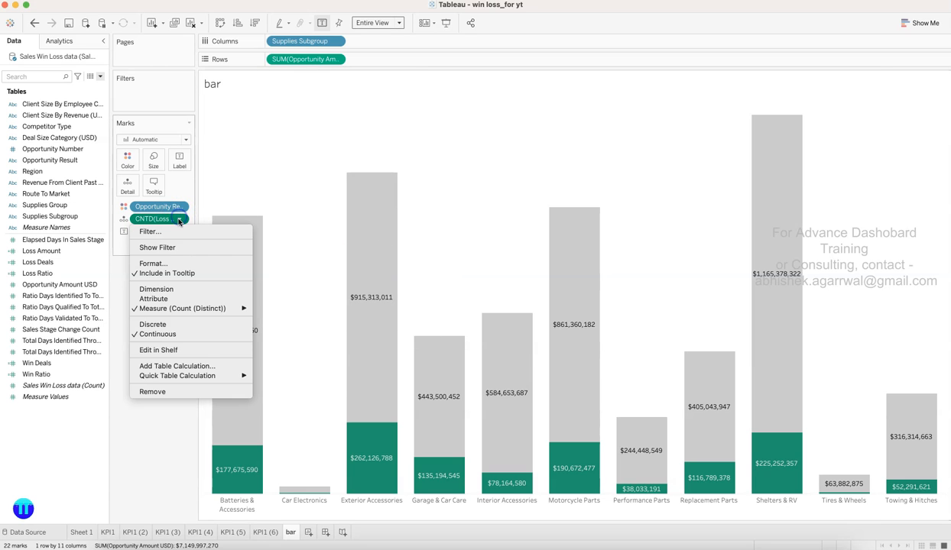
mouse_move(221, 308)
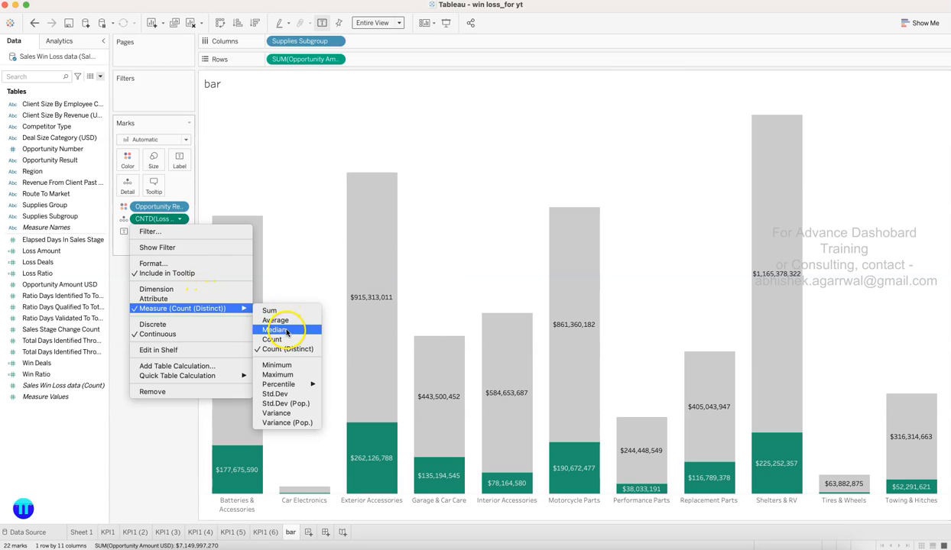
left_click(286, 322)
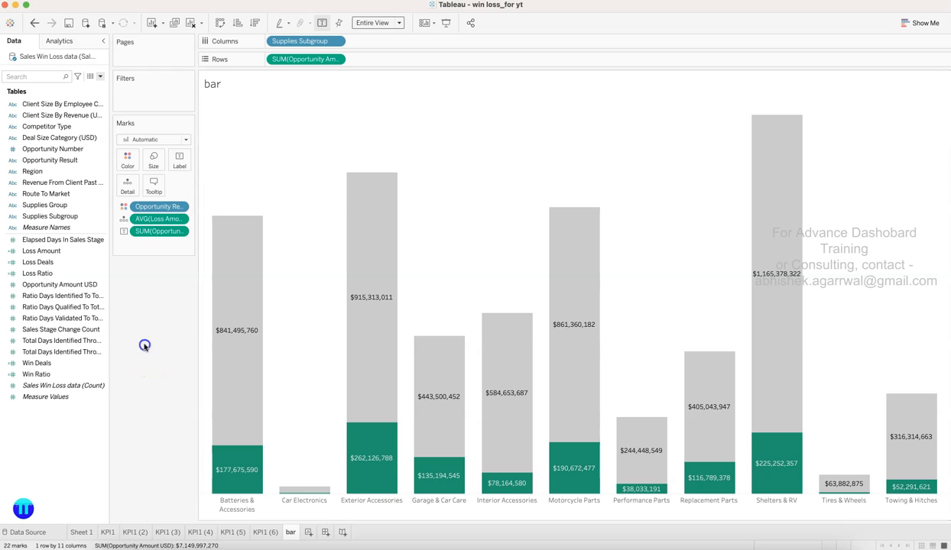
Add an average line across the entire table and base its value on AVG(Loss Amount).
left_click(69, 43)
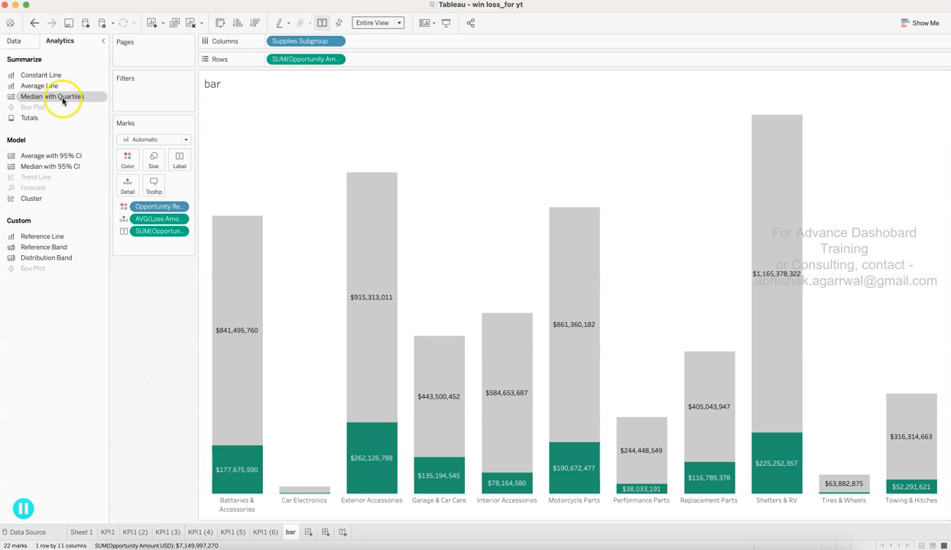
left_click_drag(60, 86, 289, 121)
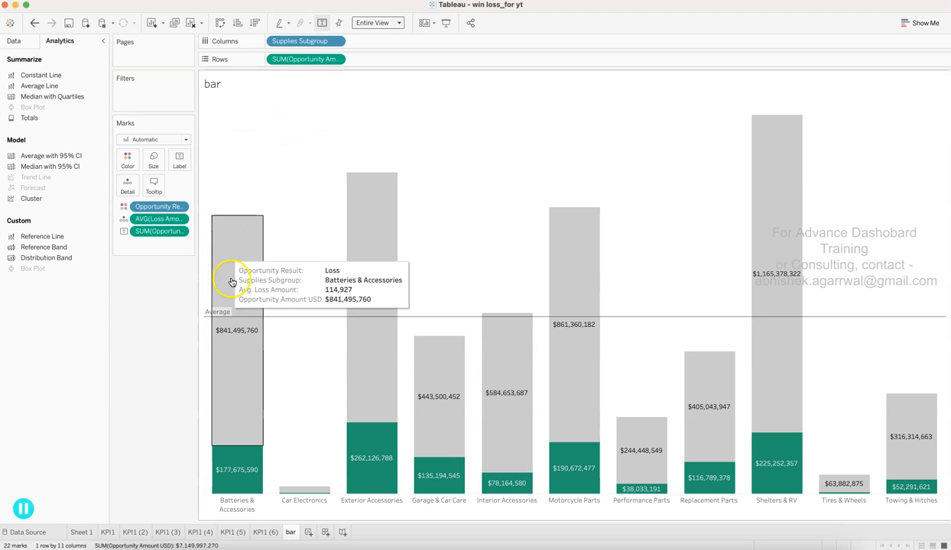
left_click(282, 318)
left_click(306, 318)
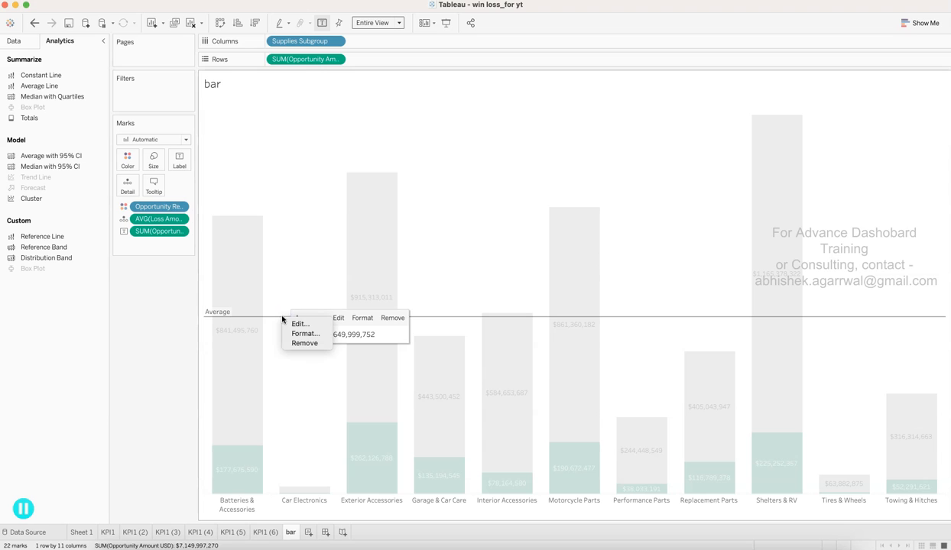
left_click(299, 323)
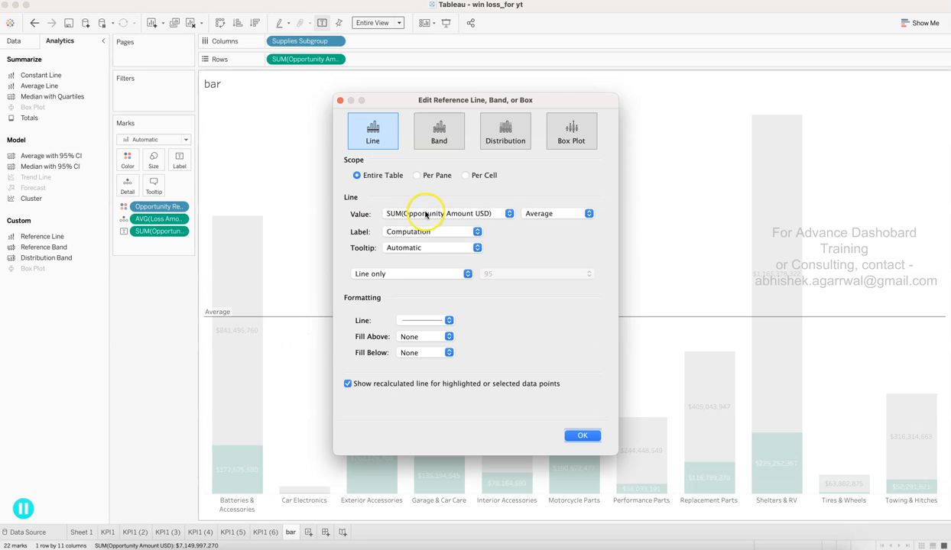
left_click(426, 215)
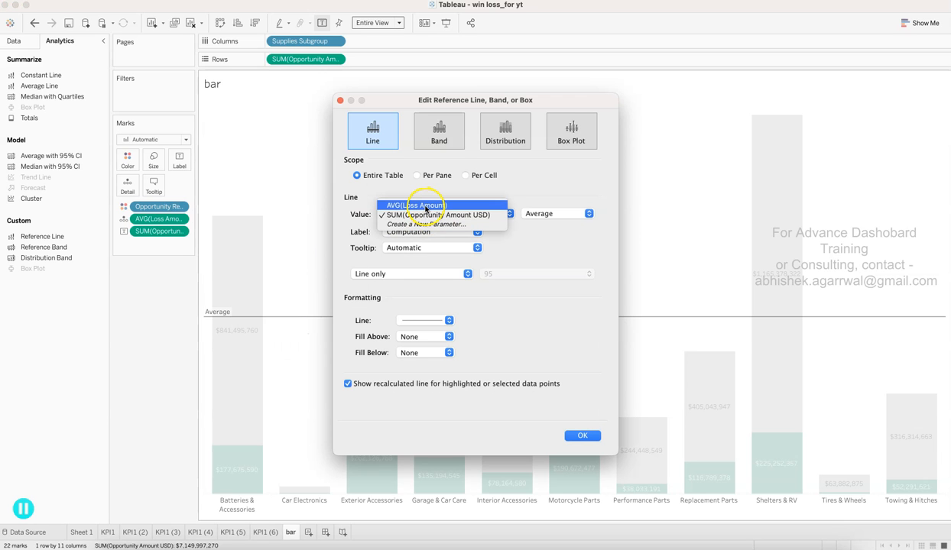
left_click(426, 206)
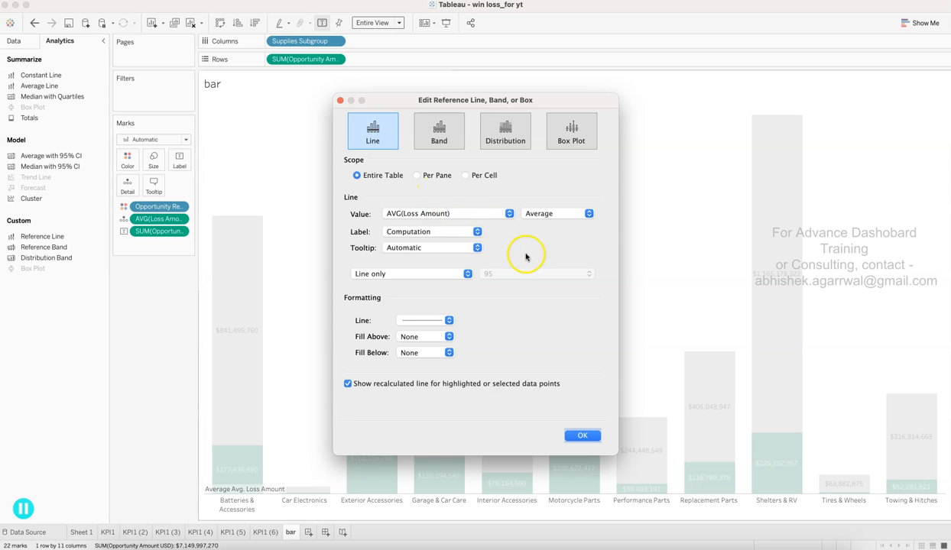
Give the reference line the custom label "Average Loss Amount - <Value>" and apply the settings.
left_click(454, 233)
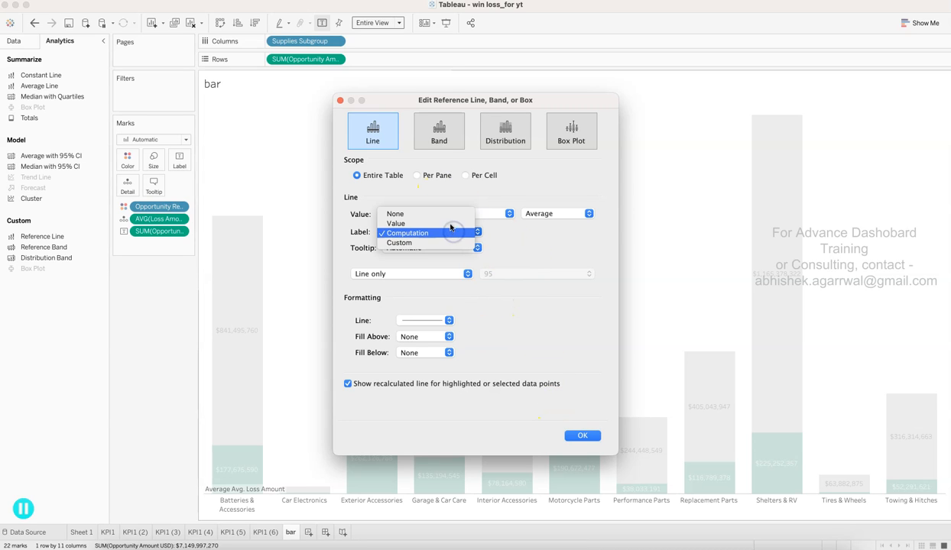
left_click(450, 243)
left_click(511, 232)
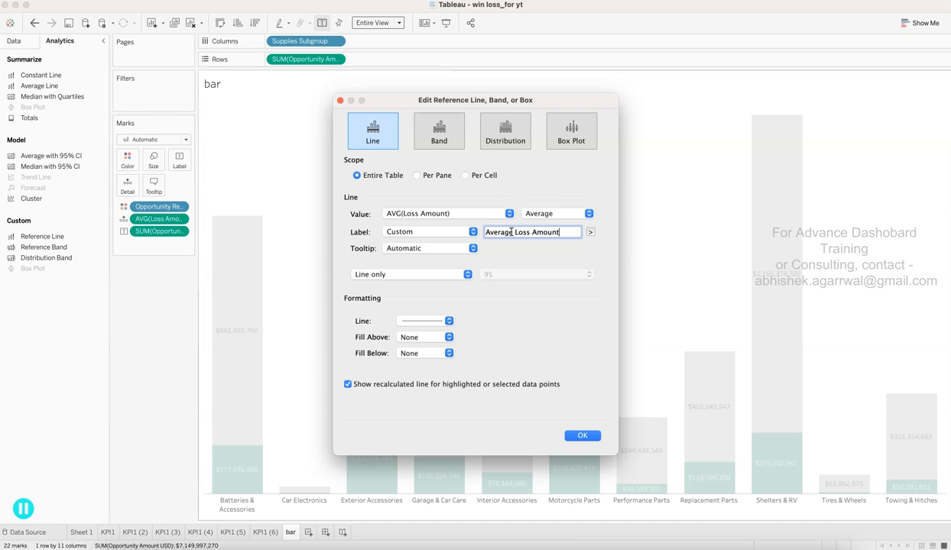
left_click(591, 232)
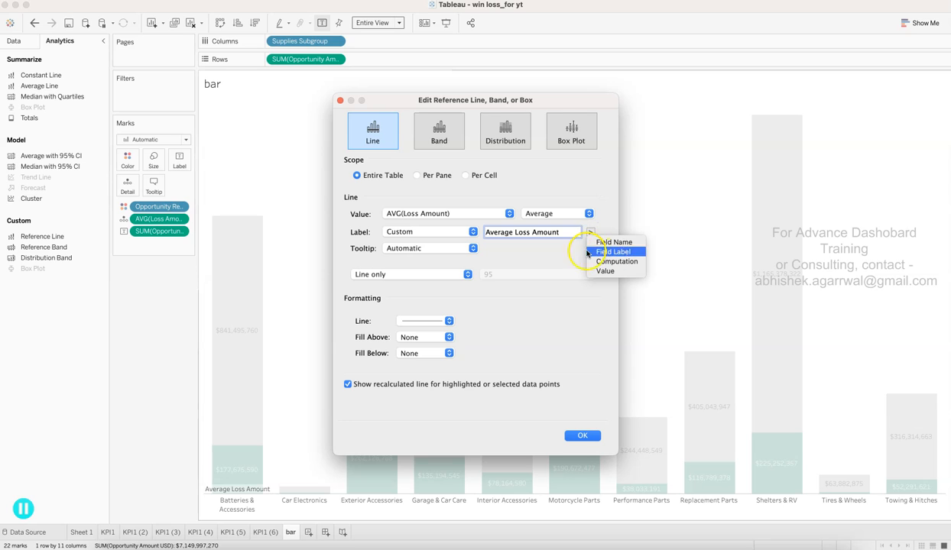
left_click(563, 239)
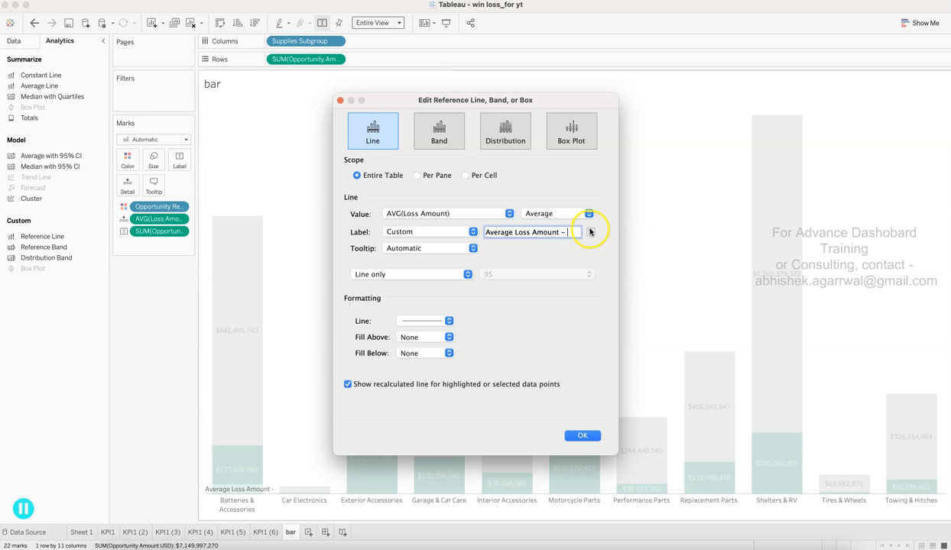
left_click(591, 231)
left_click(607, 271)
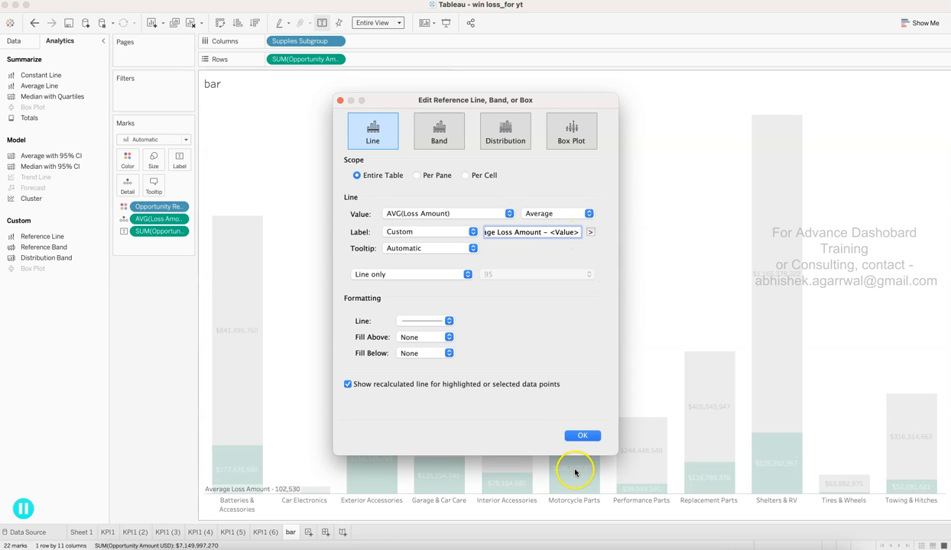
left_click(581, 437)
left_click(306, 393)
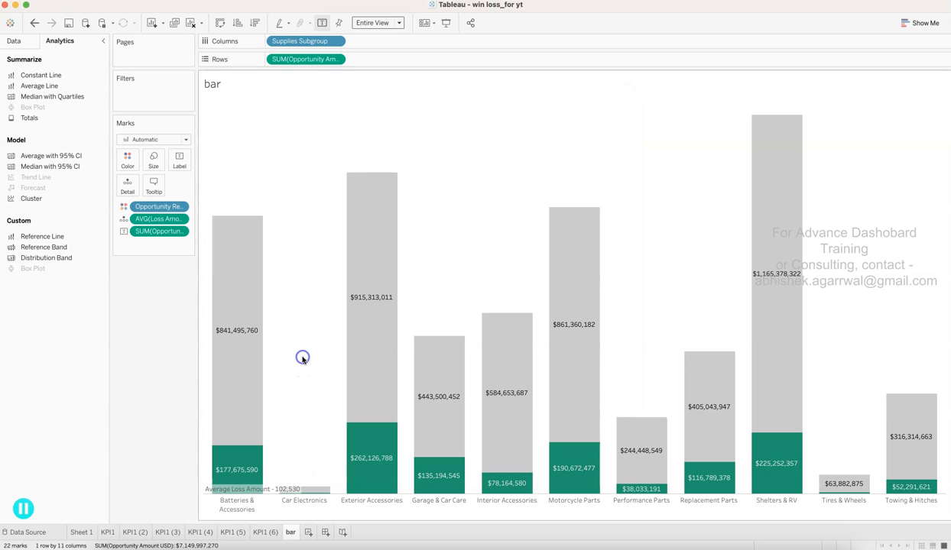
left_click(156, 335)
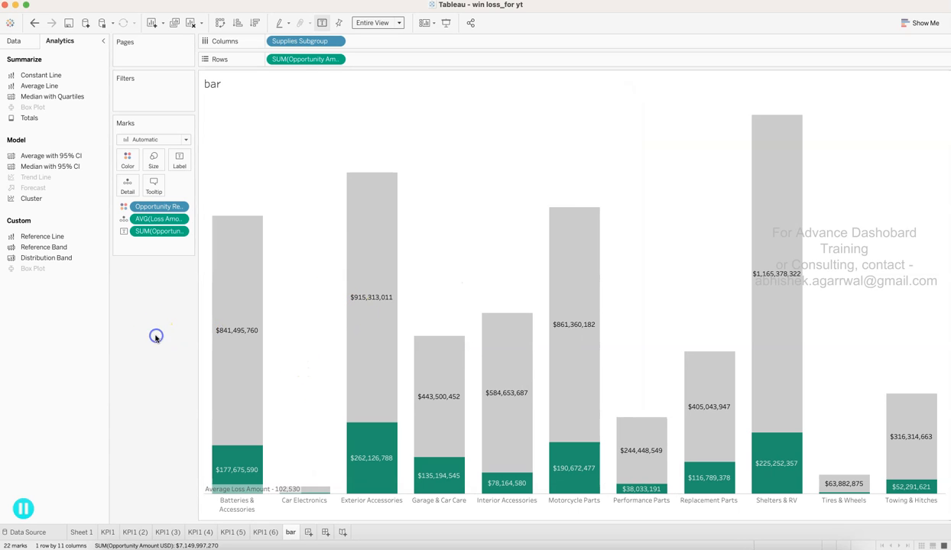
Change the aggregation of Loss Amount in the mark details to Sum.
left_click(180, 220)
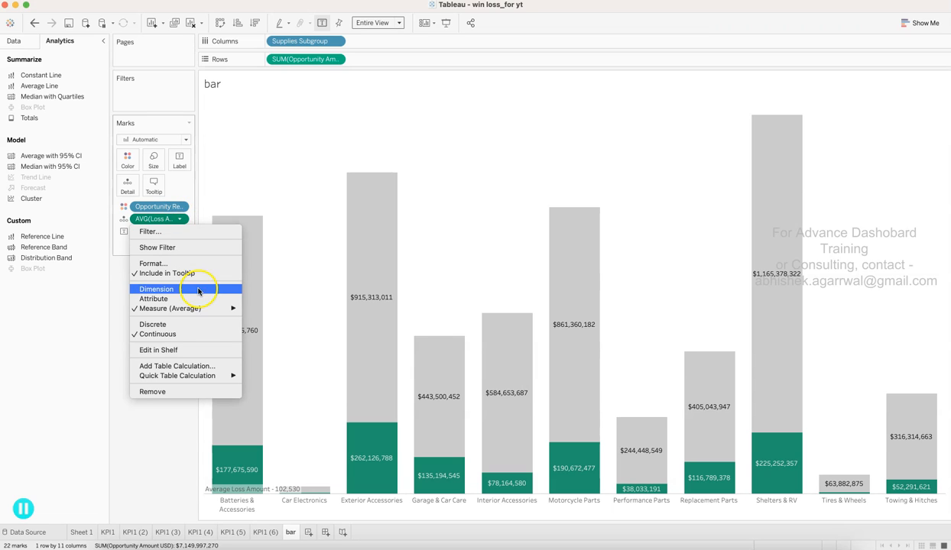
mouse_move(206, 309)
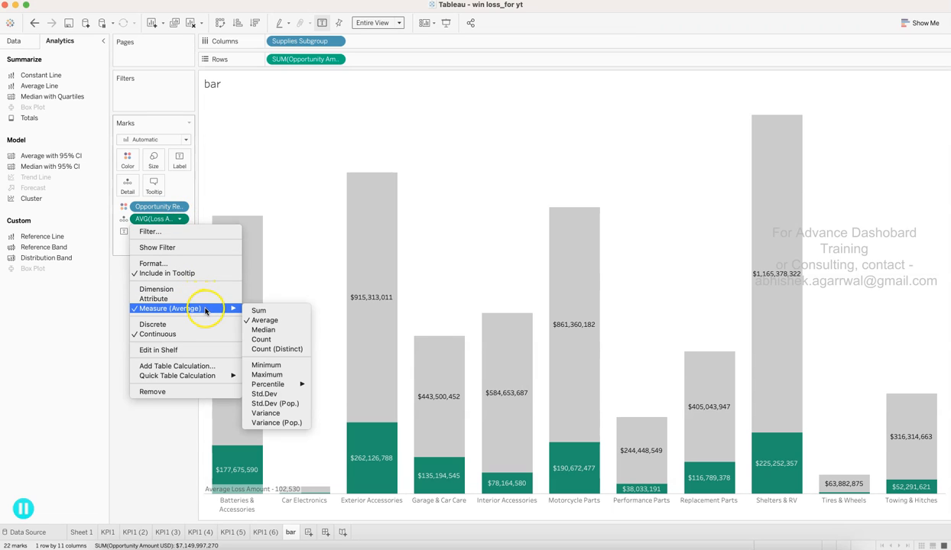
left_click(274, 311)
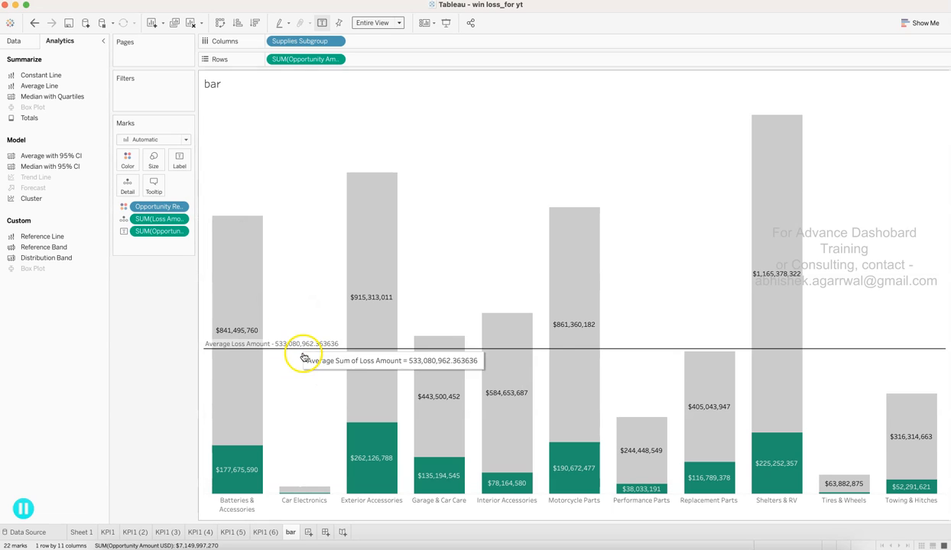
left_click(180, 165)
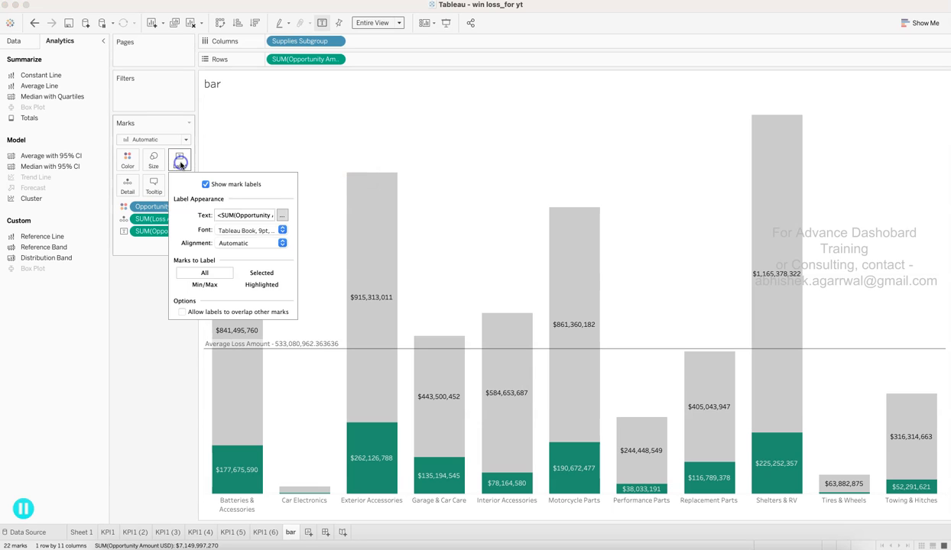
left_click(159, 368)
Try Sum as the Loss Amount reference line's computation, and set it back to Average.
right_click(289, 349)
left_click(305, 354)
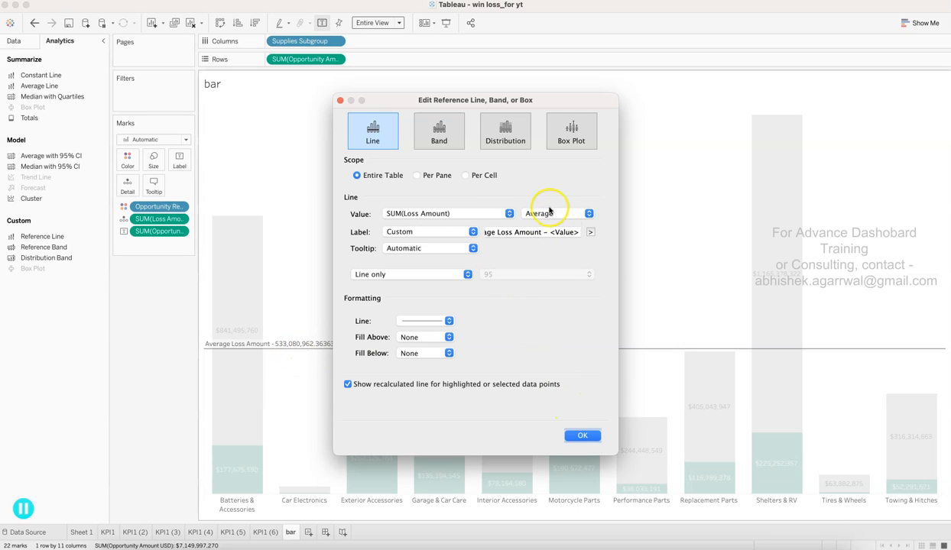
left_click(503, 214)
left_click(504, 201)
left_click(563, 216)
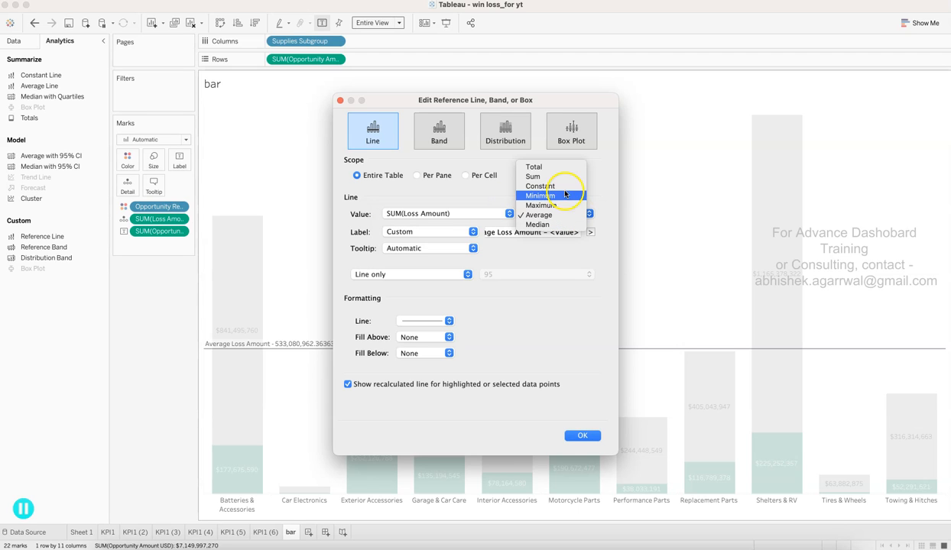
left_click(565, 178)
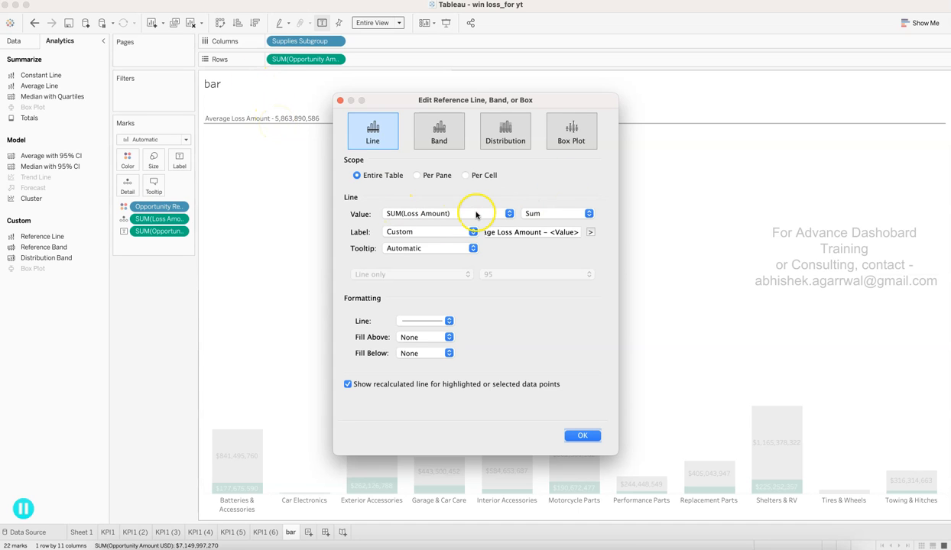
left_click(533, 214)
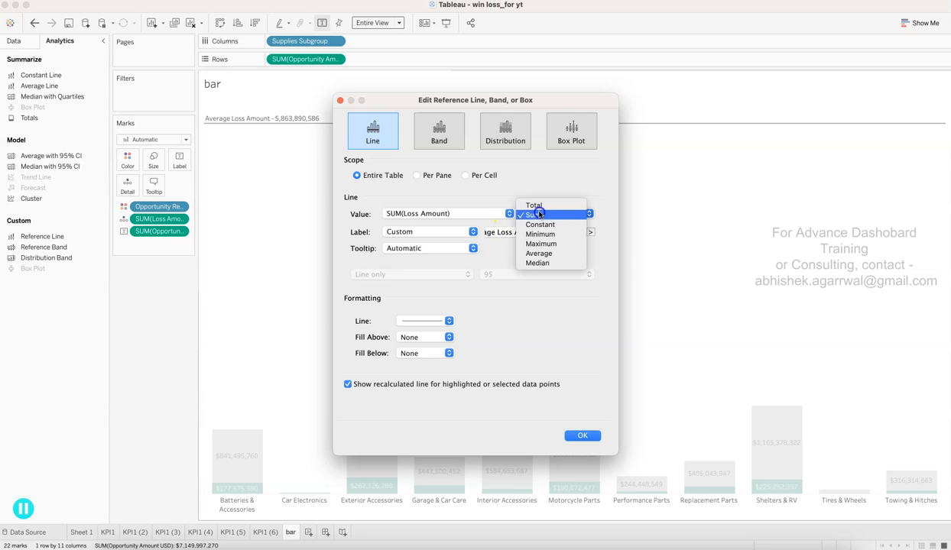
left_click(545, 253)
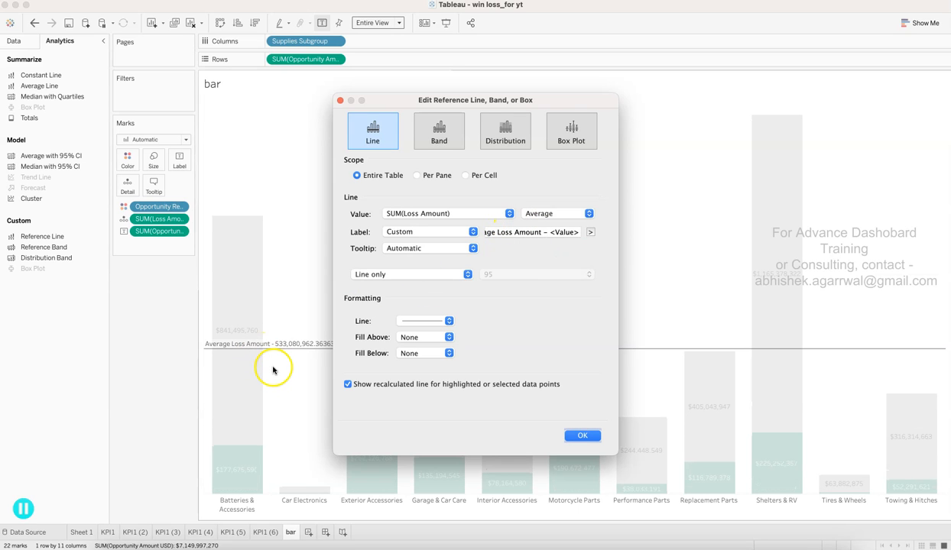
left_click(572, 433)
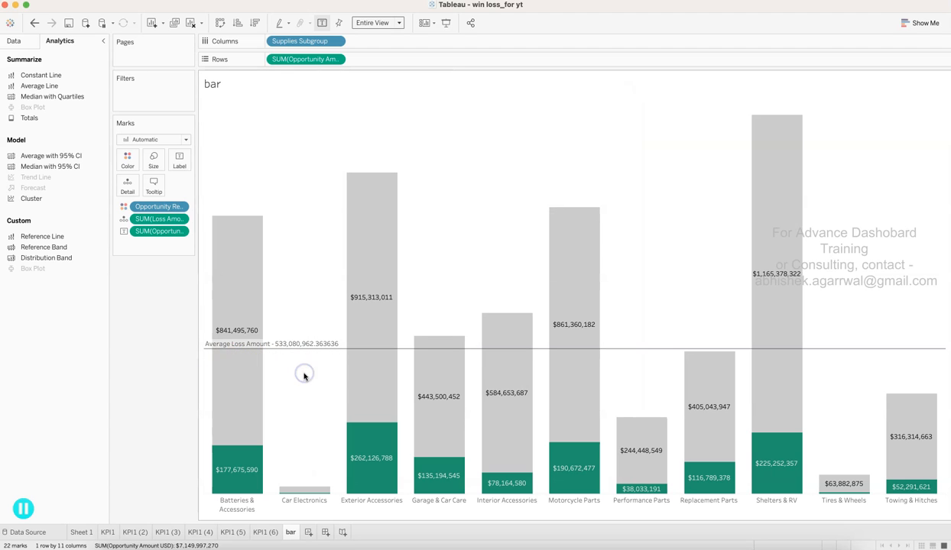
Format the Loss Amount numbers as custom currency with 0 decimal places and save the workbook.
left_click(180, 219)
left_click(174, 264)
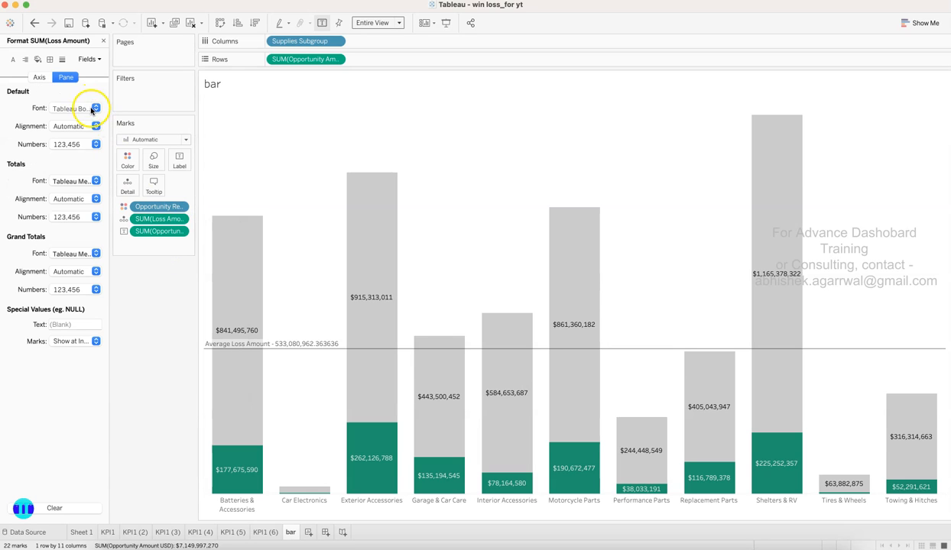
left_click(81, 146)
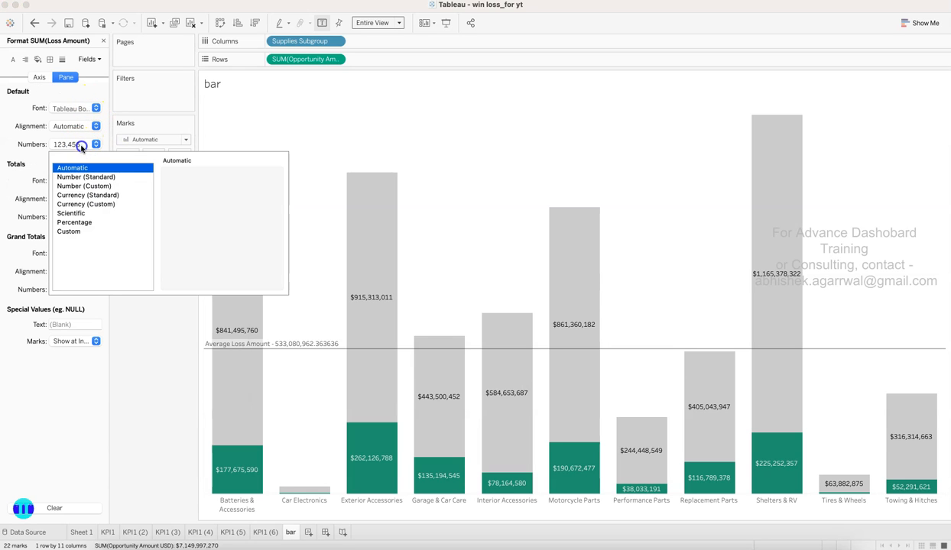
left_click(81, 204)
left_click(197, 188)
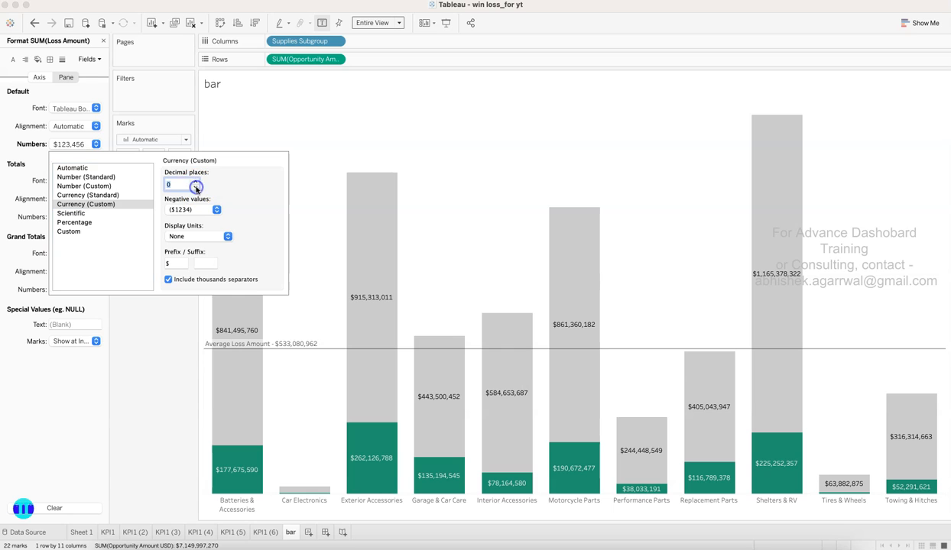
left_click(152, 389)
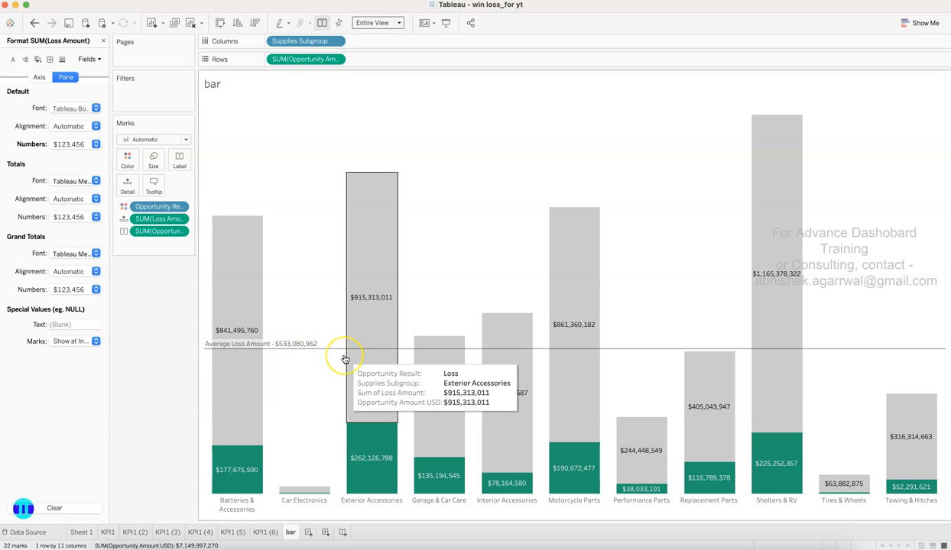
left_click(103, 41)
left_click(70, 26)
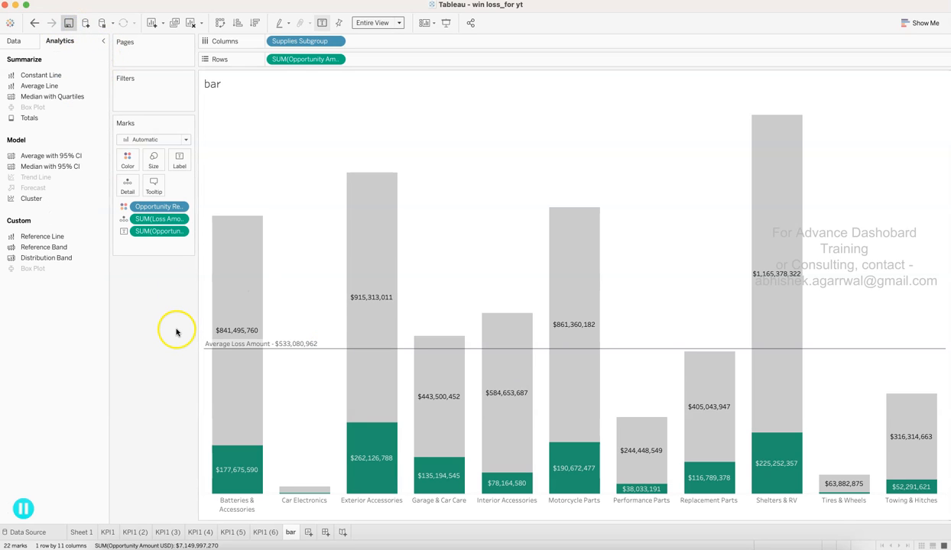
Give the average loss amount reference line a dotted line style and save the workbook.
left_click(328, 353)
right_click(328, 353)
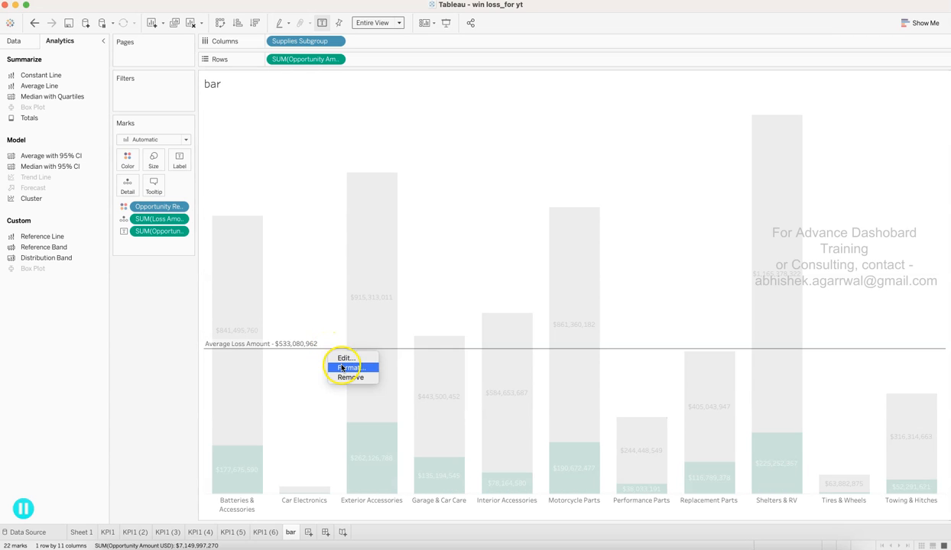
left_click(348, 366)
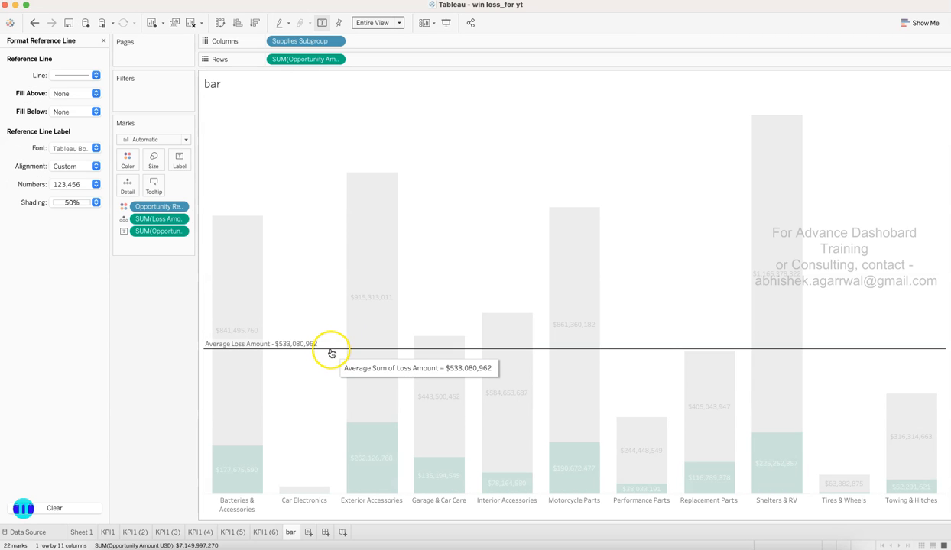
right_click(331, 352)
left_click(348, 364)
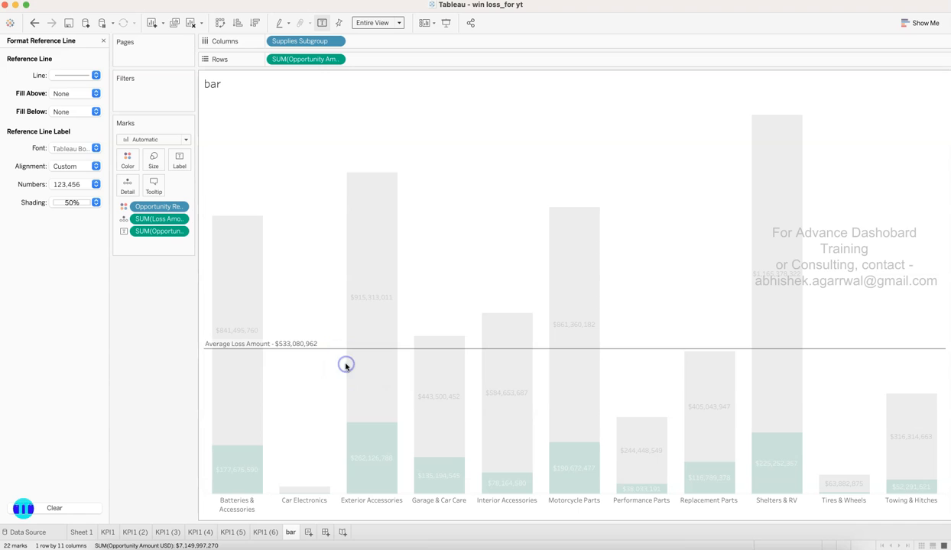
right_click(330, 352)
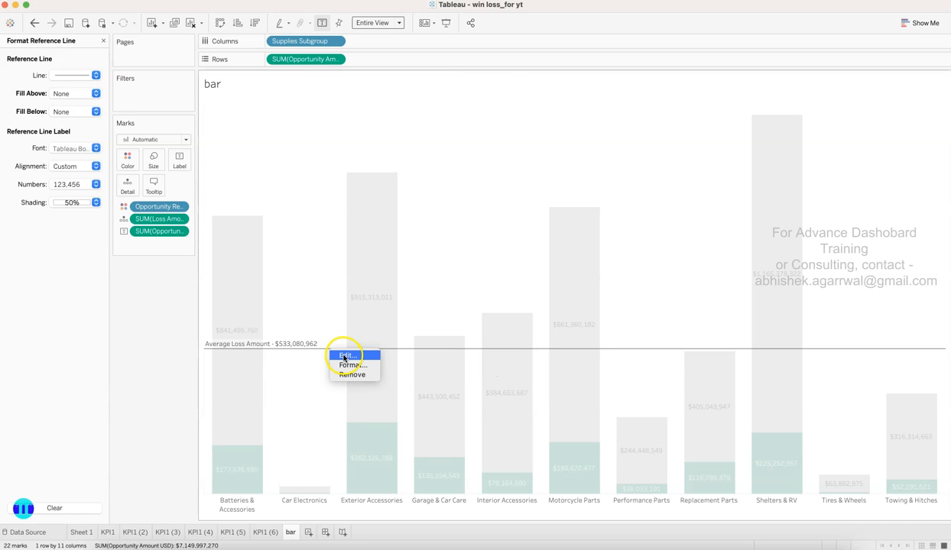
left_click(74, 76)
left_click(72, 75)
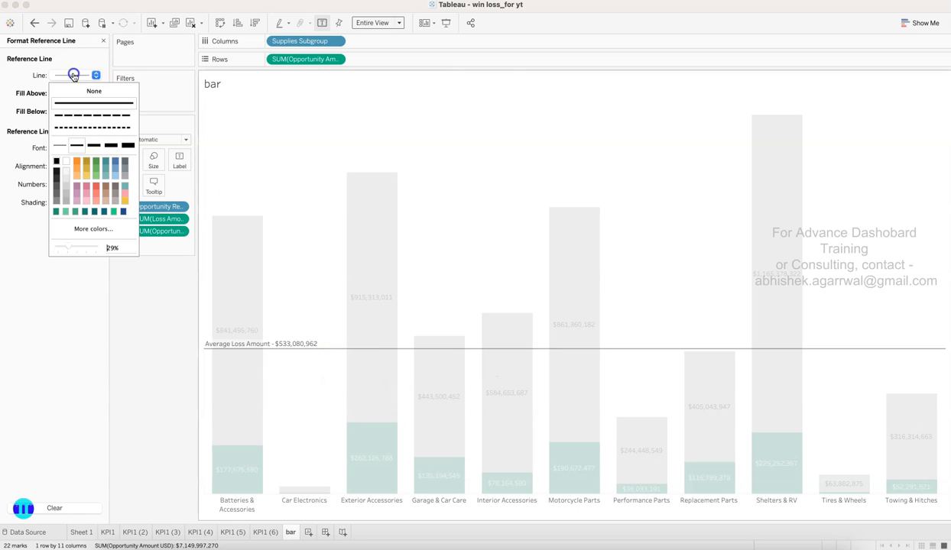
left_click(86, 127)
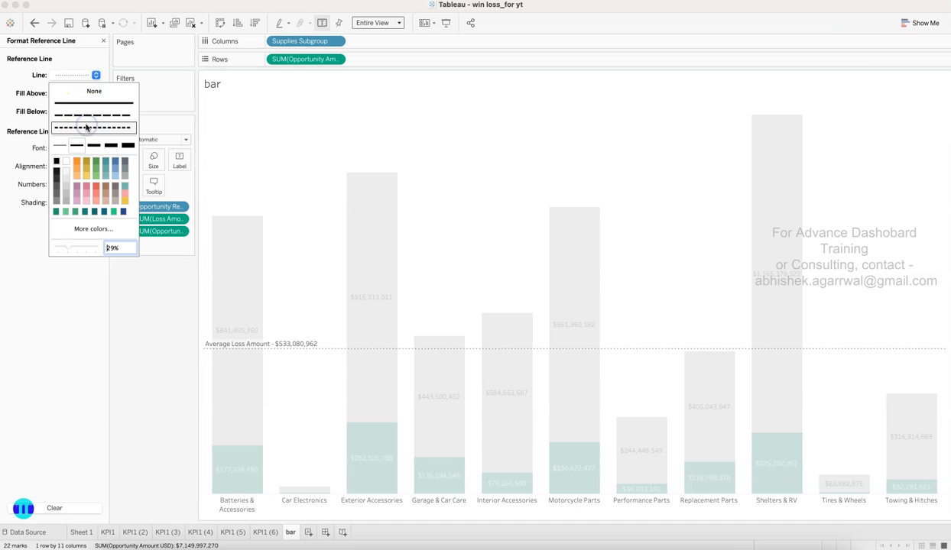
left_click(285, 130)
left_click(285, 130)
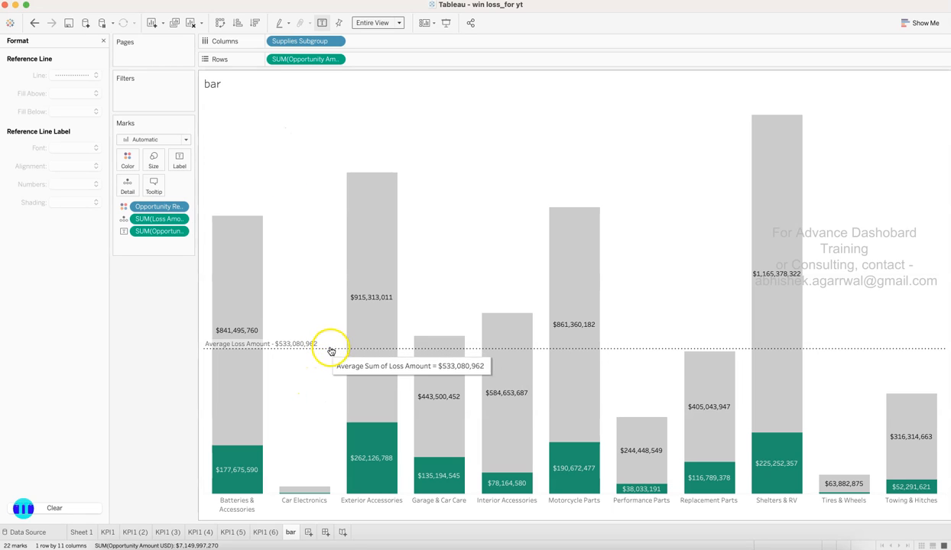
left_click(68, 22)
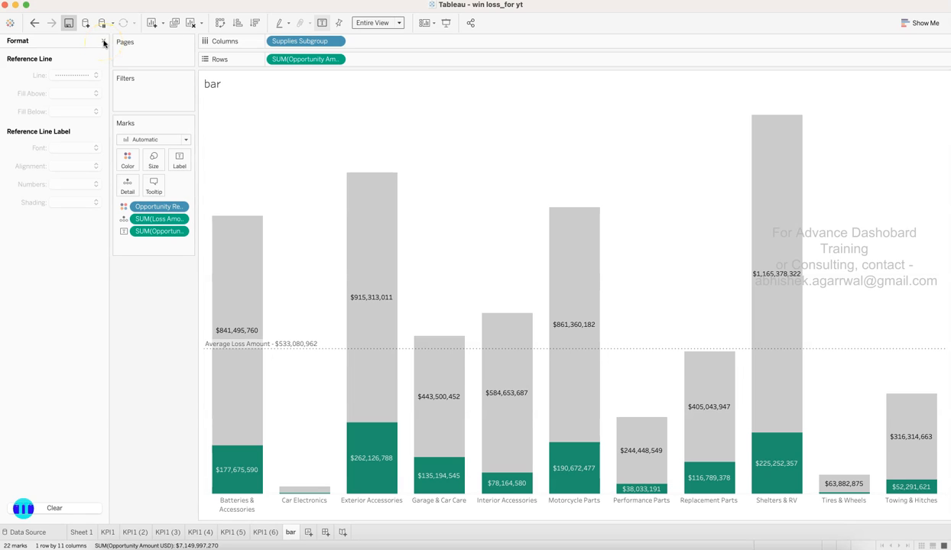
left_click(104, 41)
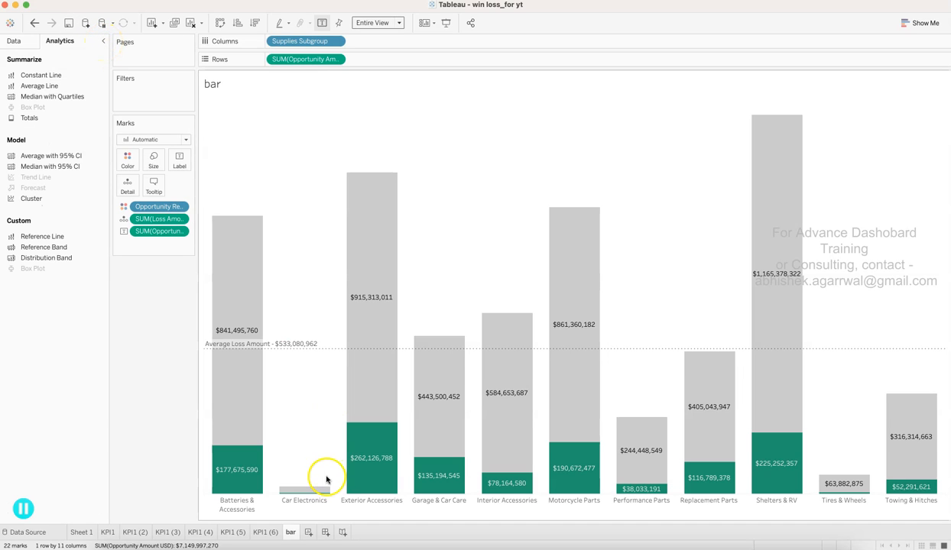
Create a new worksheet with Competitor Type on the rows.
left_click(308, 533)
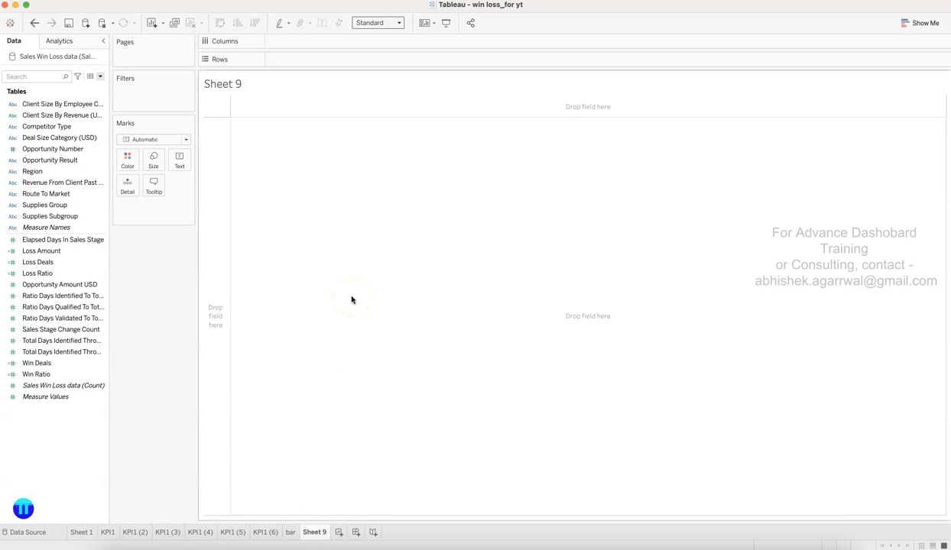
left_click(96, 250)
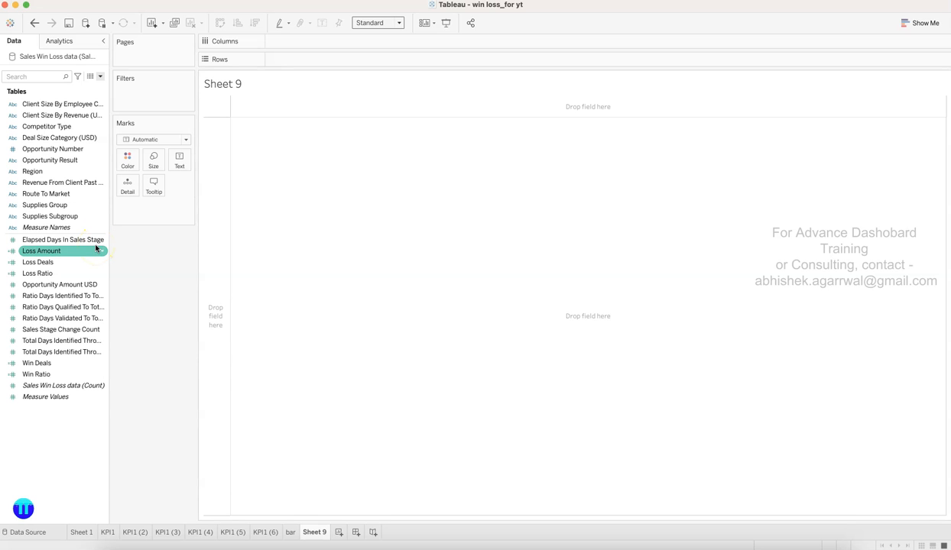
left_click_drag(69, 126, 310, 60)
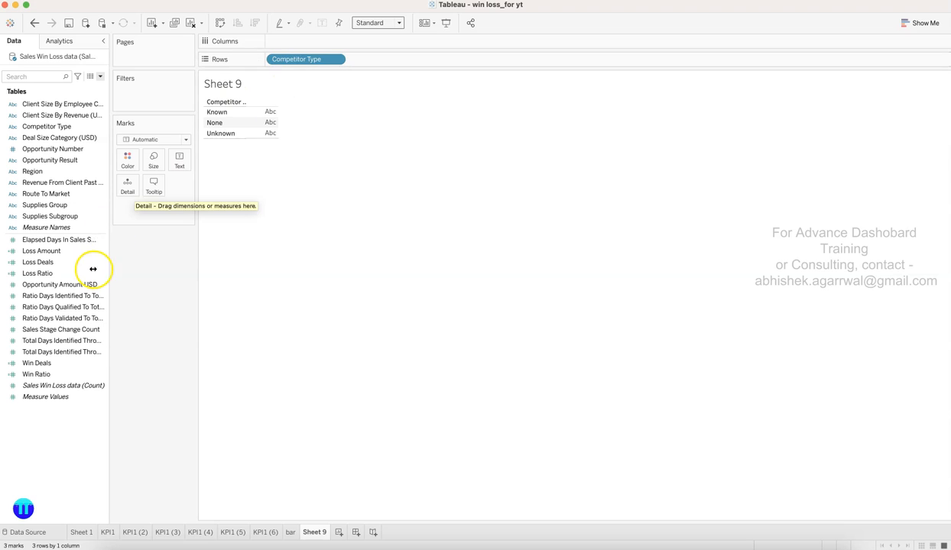
Set the mark type to Pie and color the pies by Opportunity Result.
left_click(146, 140)
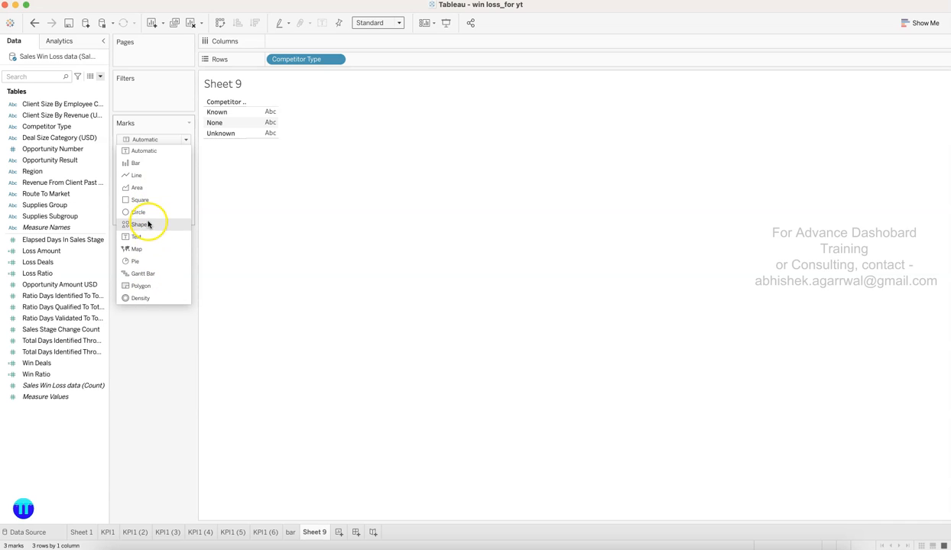
left_click(142, 262)
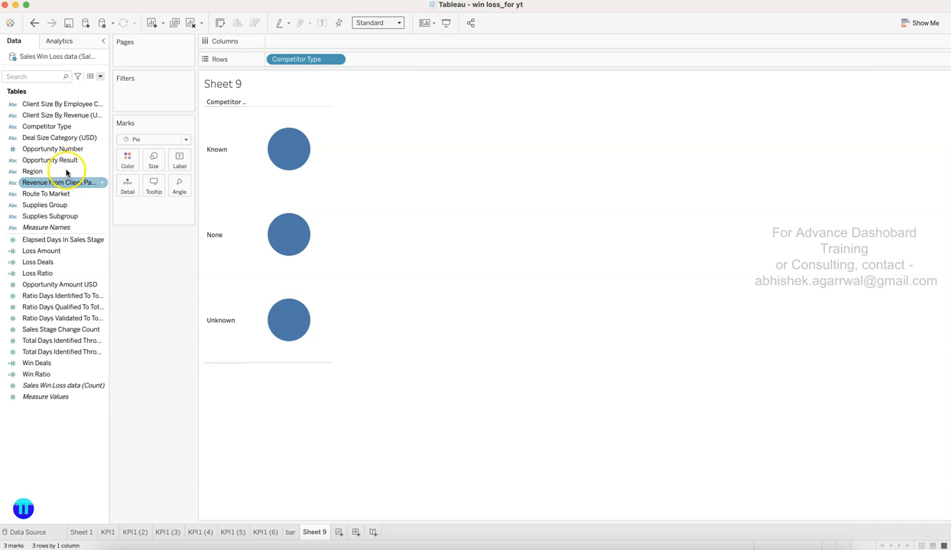
left_click_drag(66, 160, 134, 159)
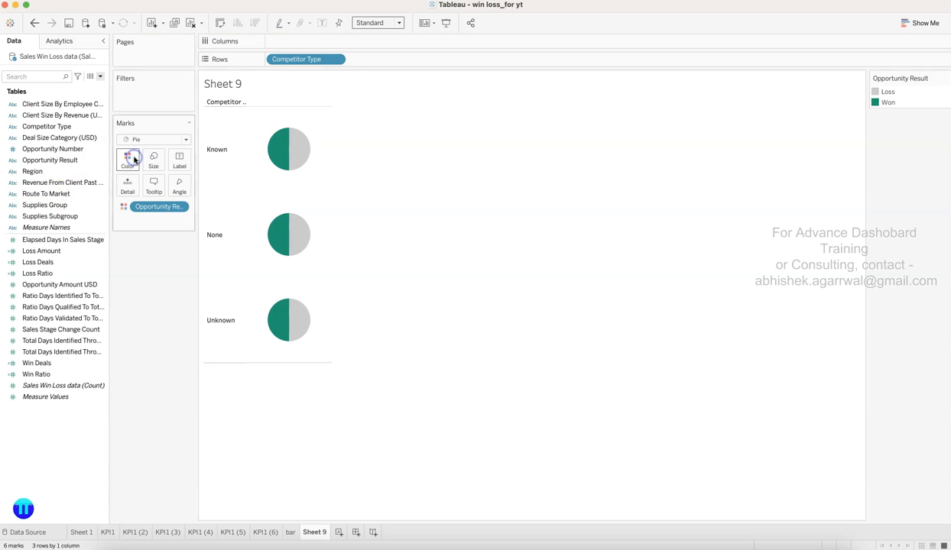
Base the pie angle on Opportunity Amount USD and calculate it as Percent of Total.
left_click(82, 298)
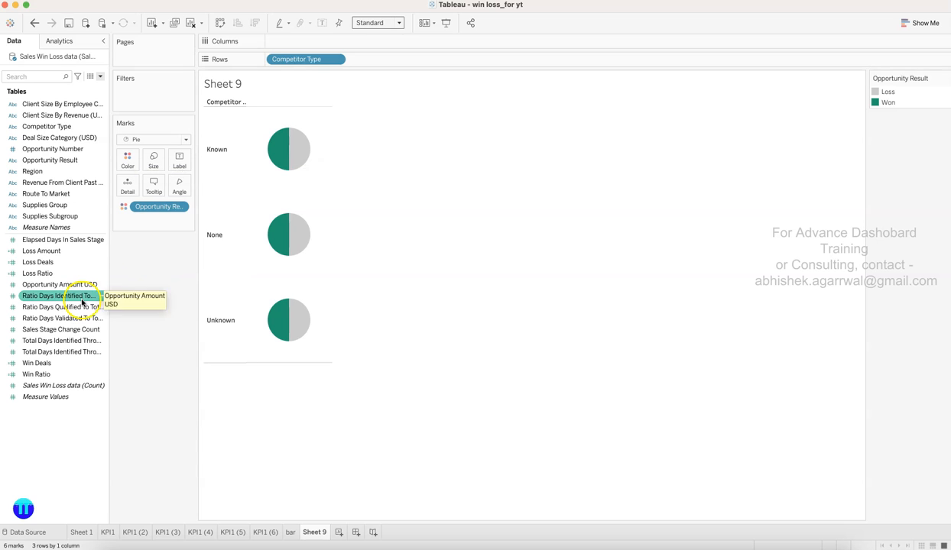
left_click_drag(73, 285, 182, 188)
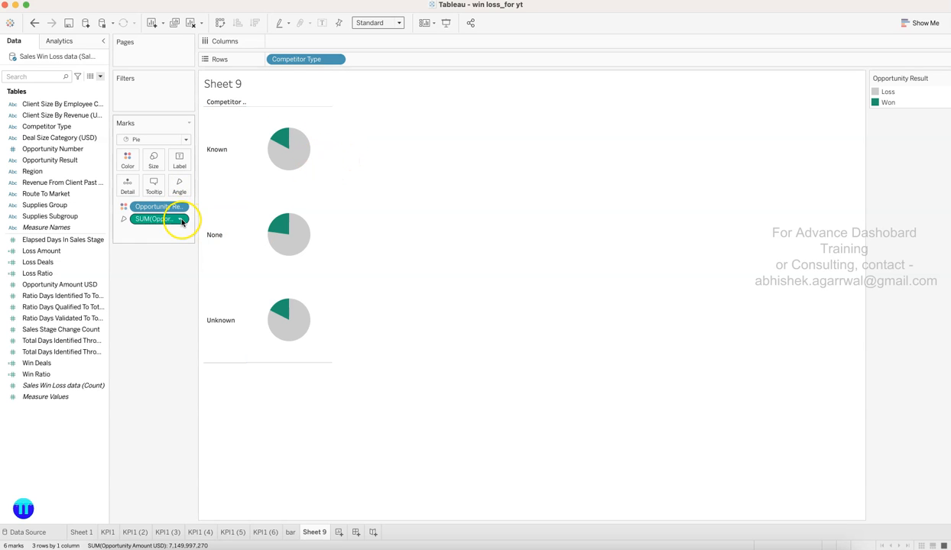
left_click(181, 220)
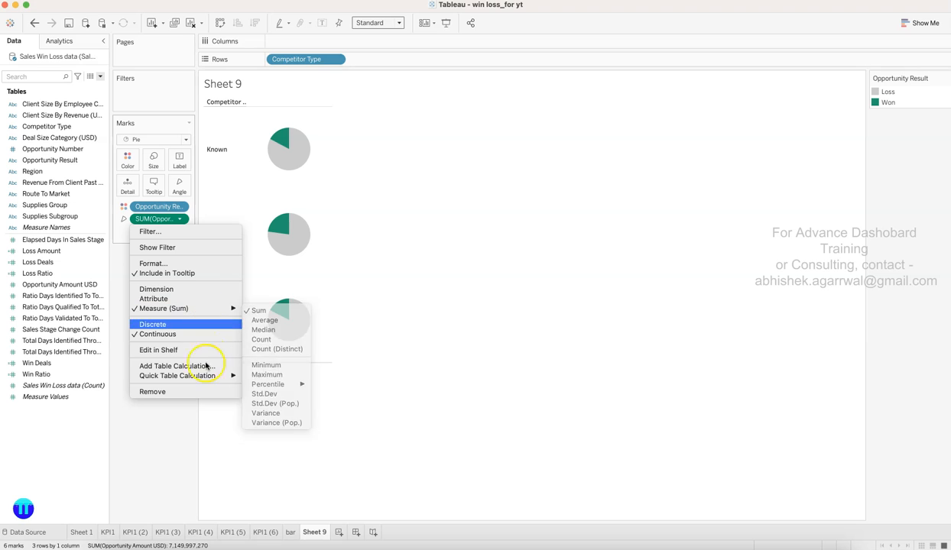
mouse_move(206, 375)
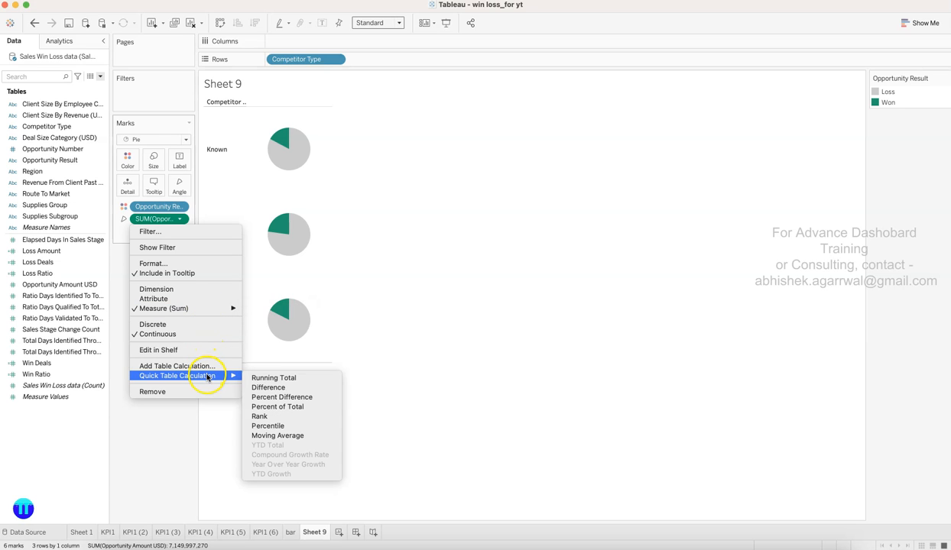
left_click(285, 405)
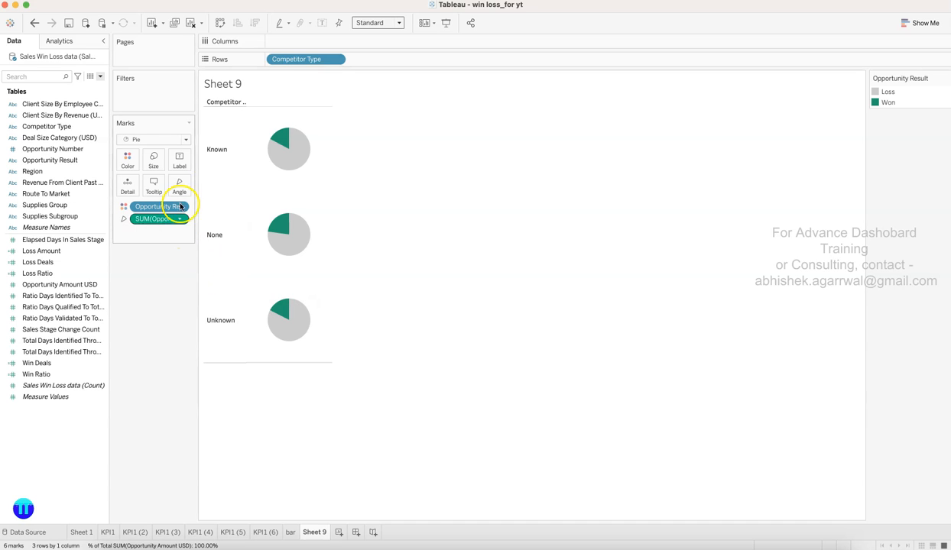
Show mark labels on the pies and label the slices with Opportunity Amount USD.
left_click(179, 159)
left_click(205, 184)
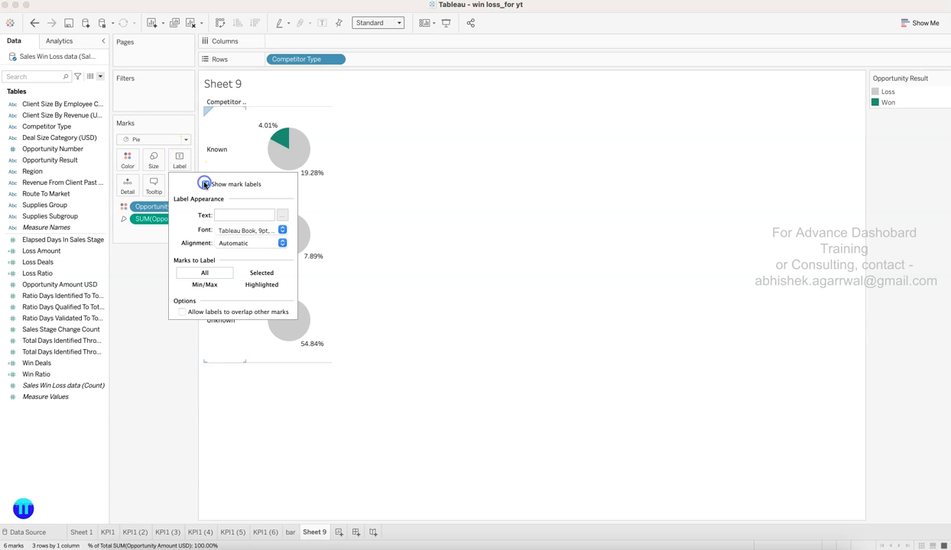
left_click(149, 418)
left_click_drag(61, 283, 174, 166)
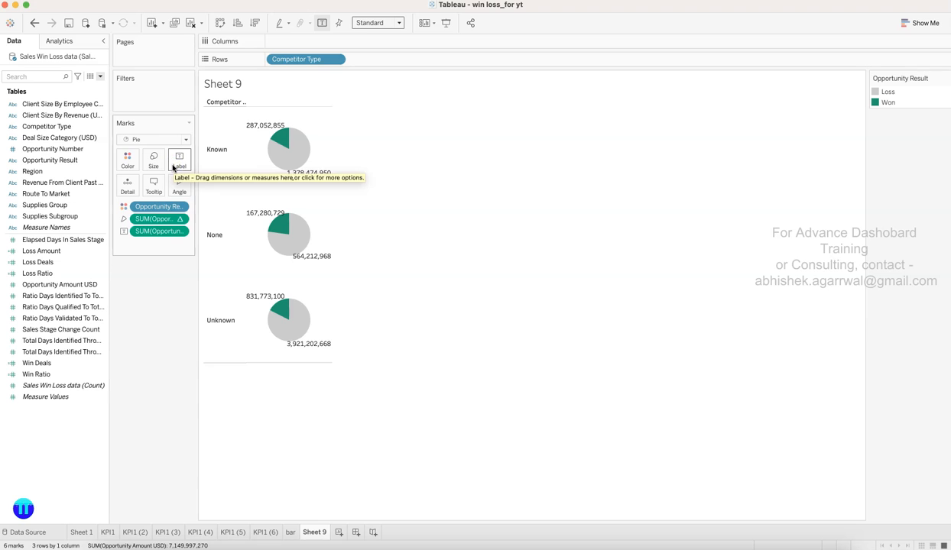
Try to add a second value in parentheses on a new line below the amount in the pie label text.
left_click(179, 161)
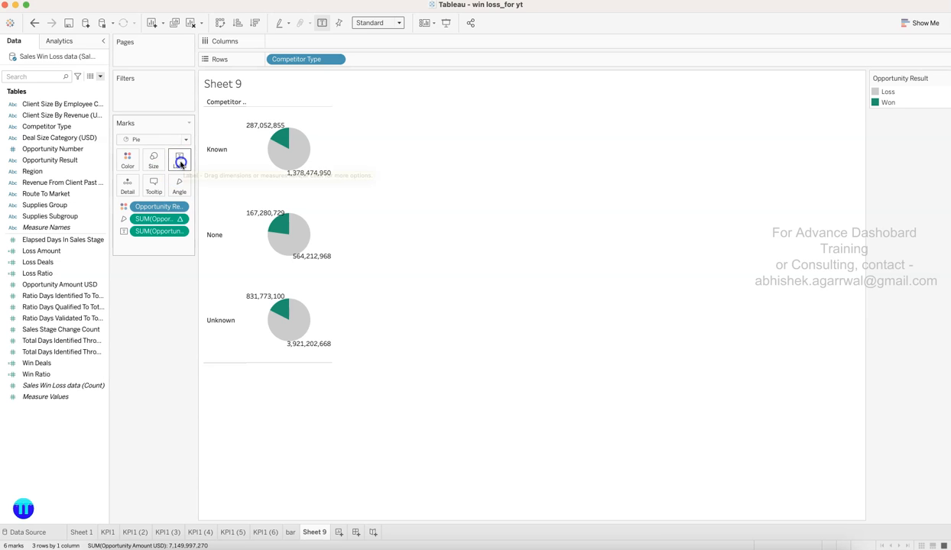
left_click(131, 342)
left_click(179, 161)
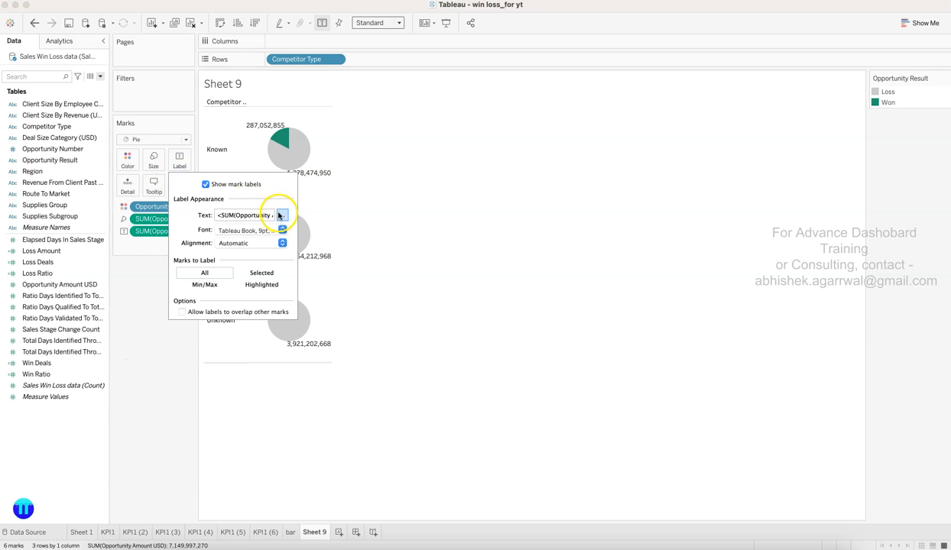
left_click(280, 215)
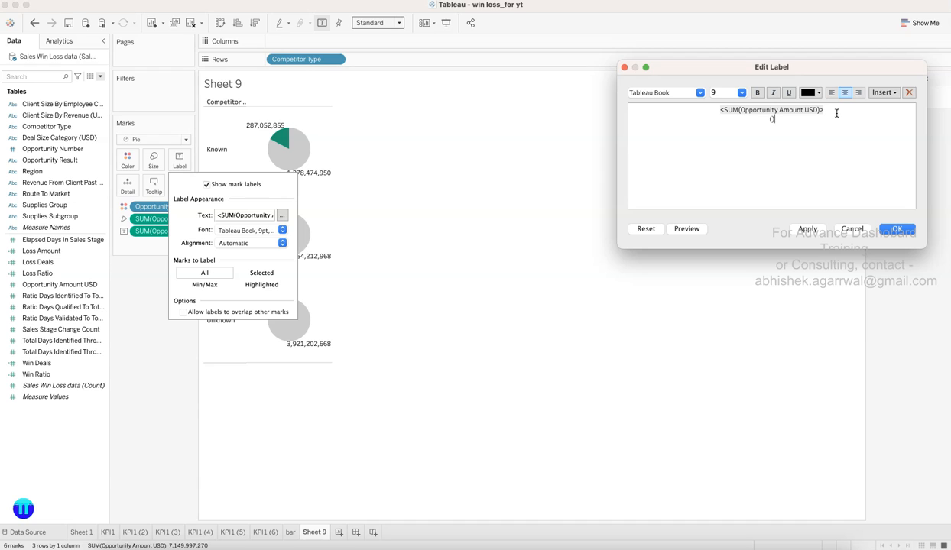
left_click(883, 93)
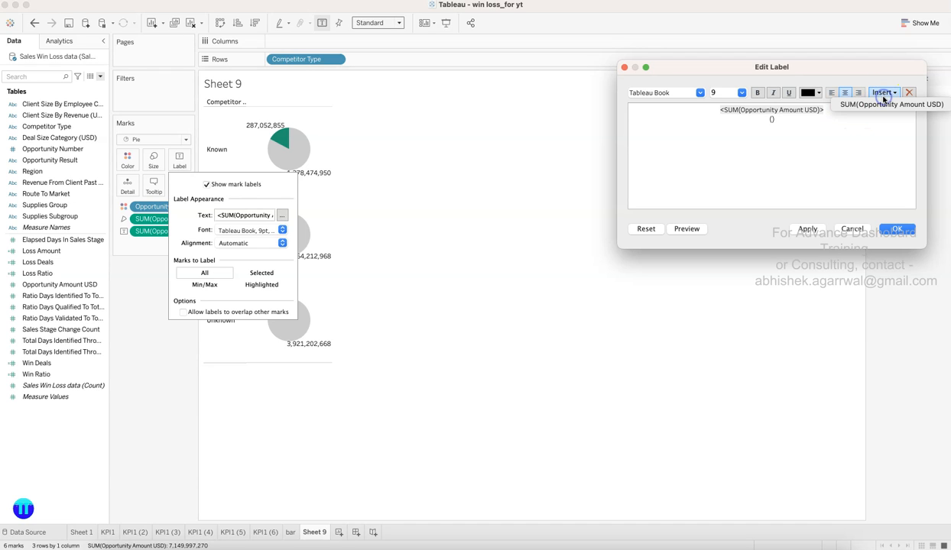
left_click(883, 96)
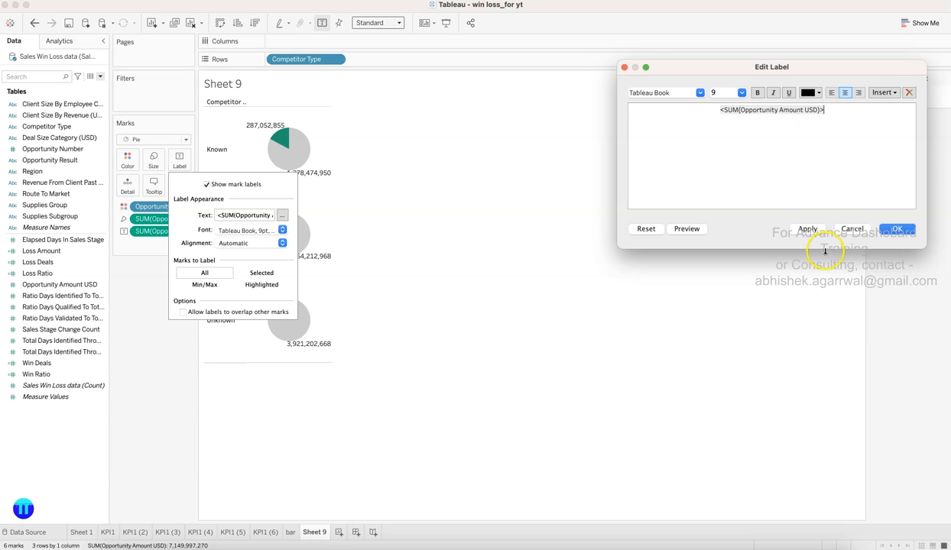
left_click(898, 228)
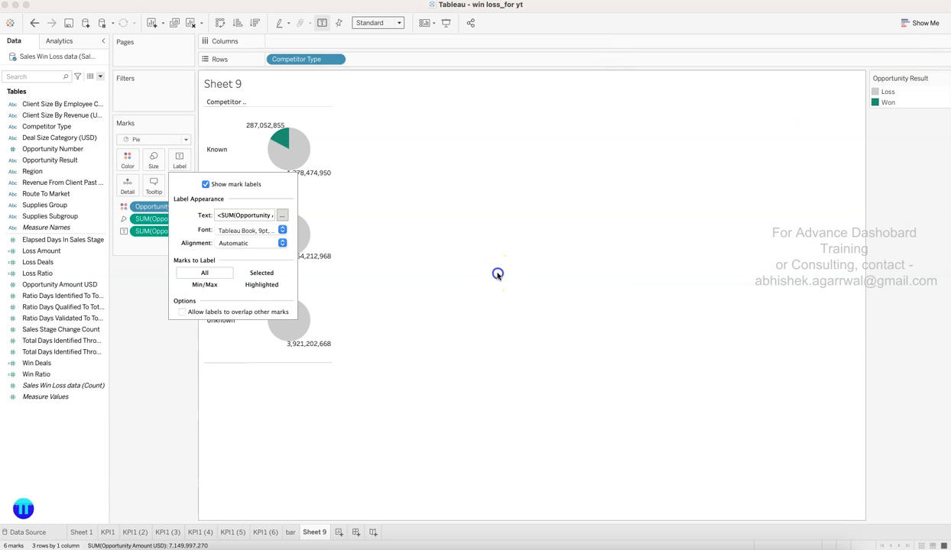
left_click(159, 340)
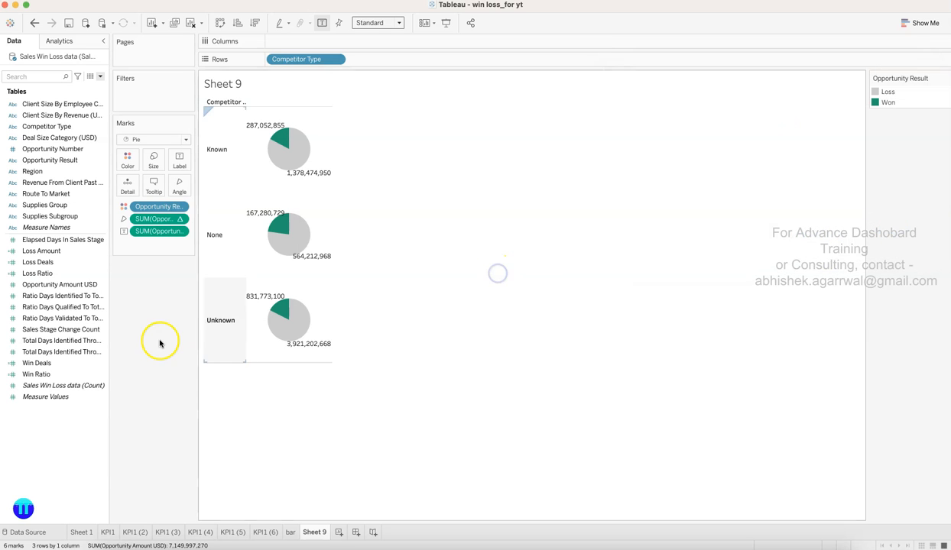
Turn off the mark labels on the pies.
left_click(180, 220)
left_click(188, 157)
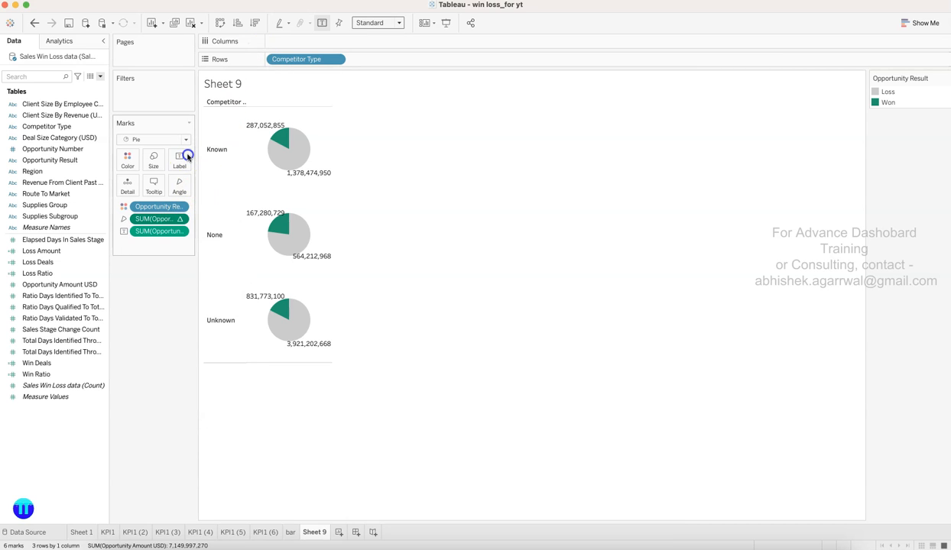
left_click(187, 158)
left_click(205, 184)
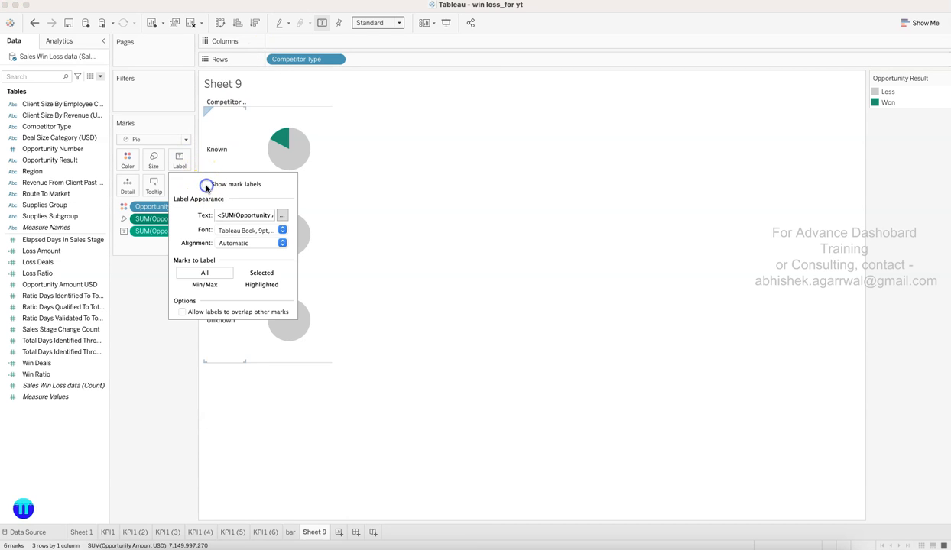
left_click(170, 390)
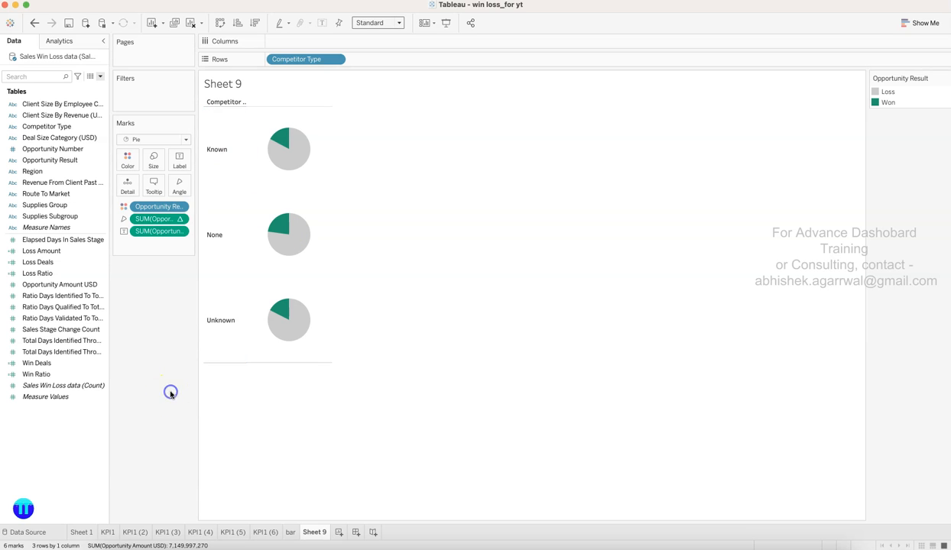
left_click(181, 219)
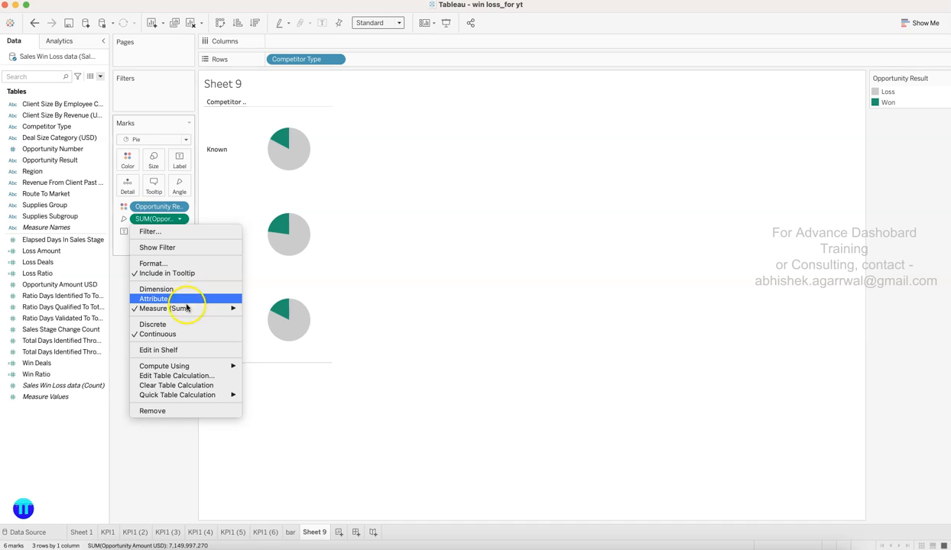
left_click(181, 473)
Fit the pie worksheet to the entire view.
mouse_move(299, 151)
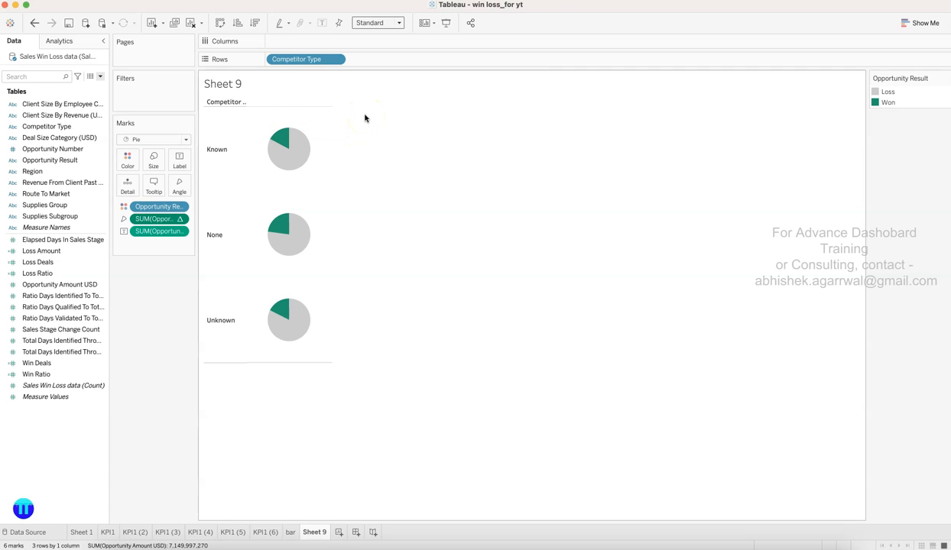
left_click(382, 23)
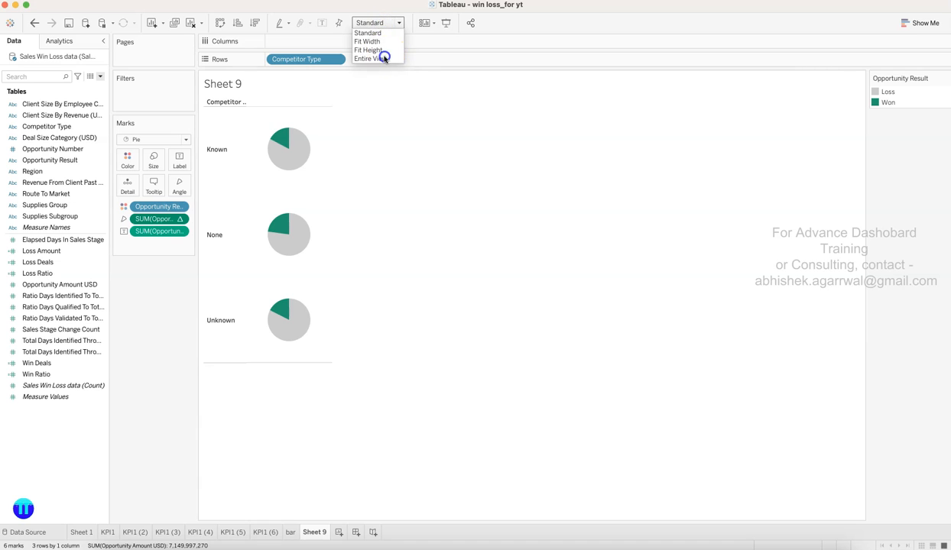
left_click(382, 57)
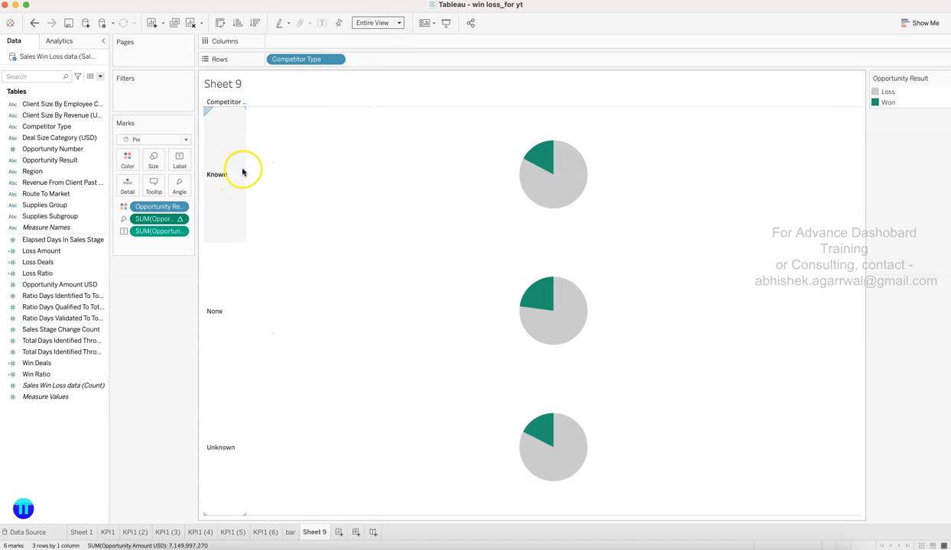
Add two MIN(0) calculations to Columns to make two side-by-side sets of pies.
double_click(336, 44)
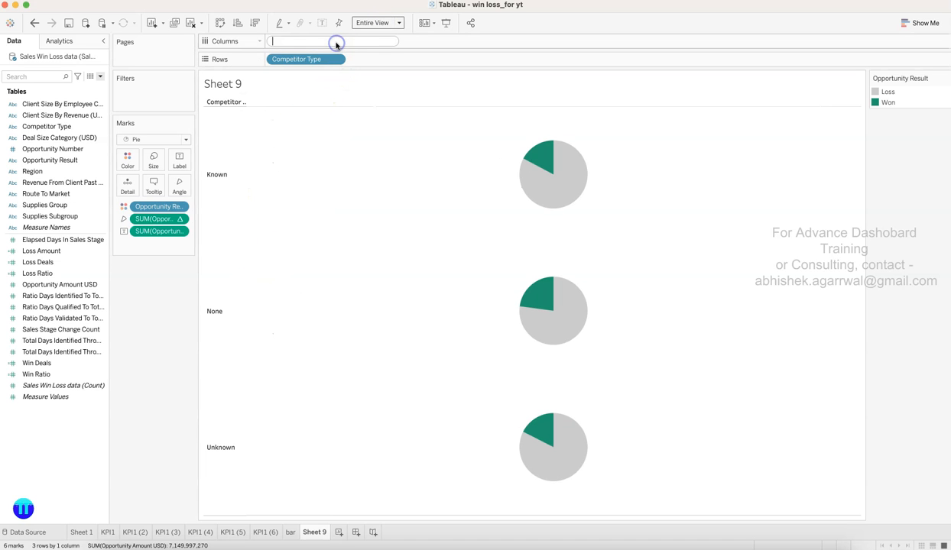
type("MIN()")
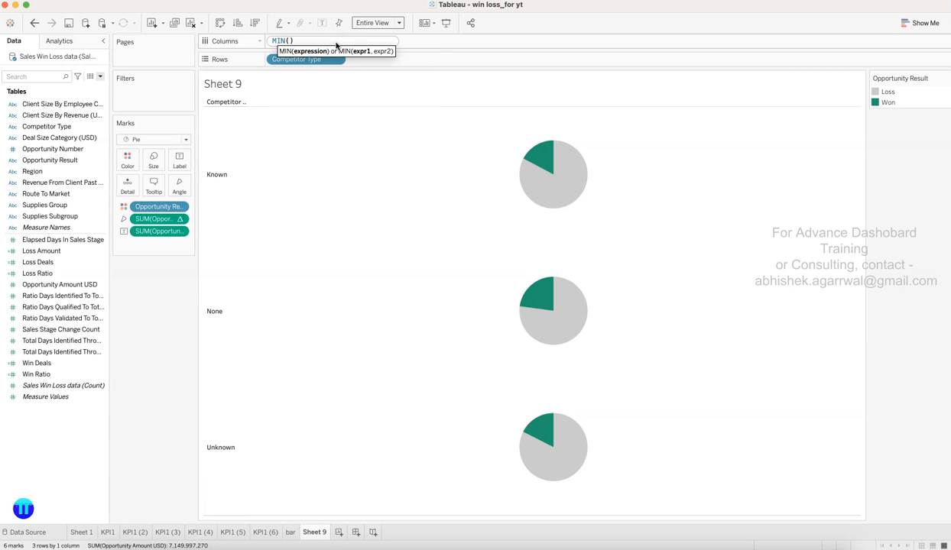
type("0")
key("Return")
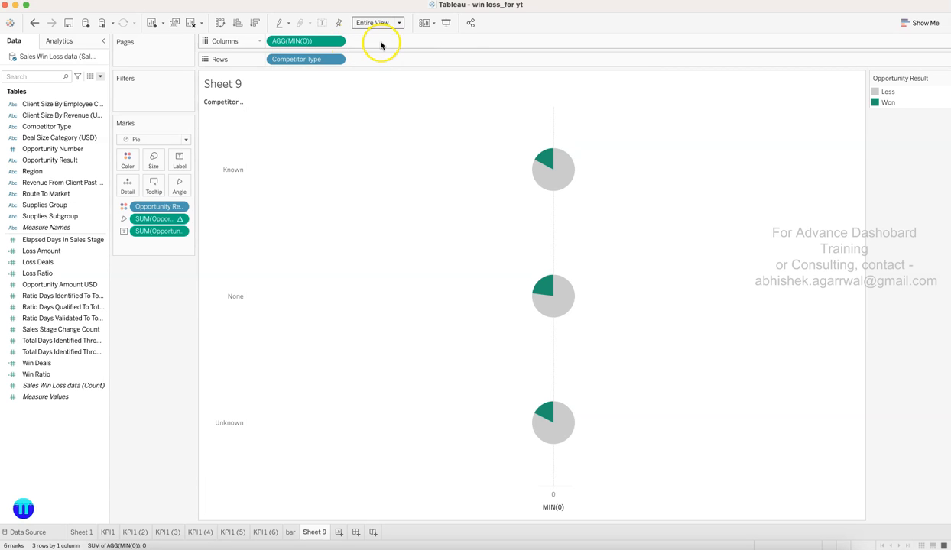
type("MIN()")
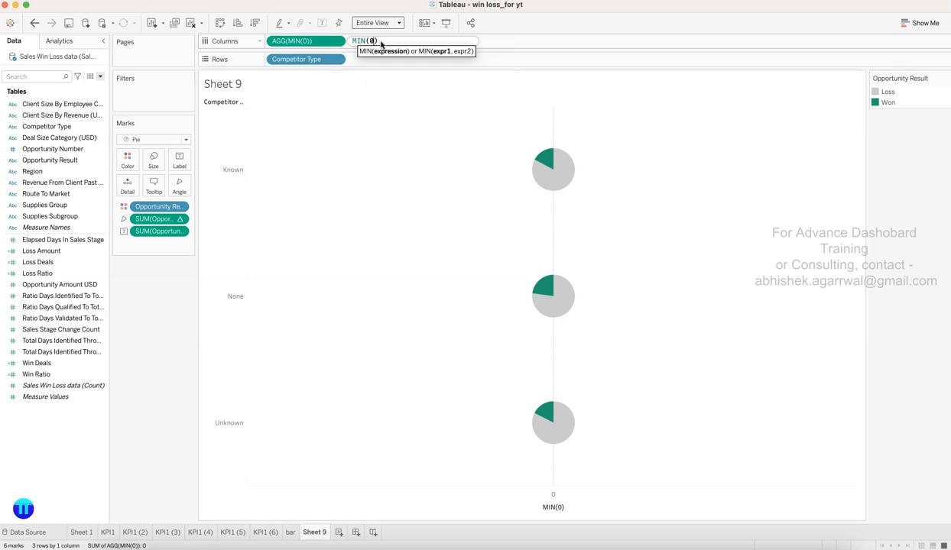
type("0")
key("Return")
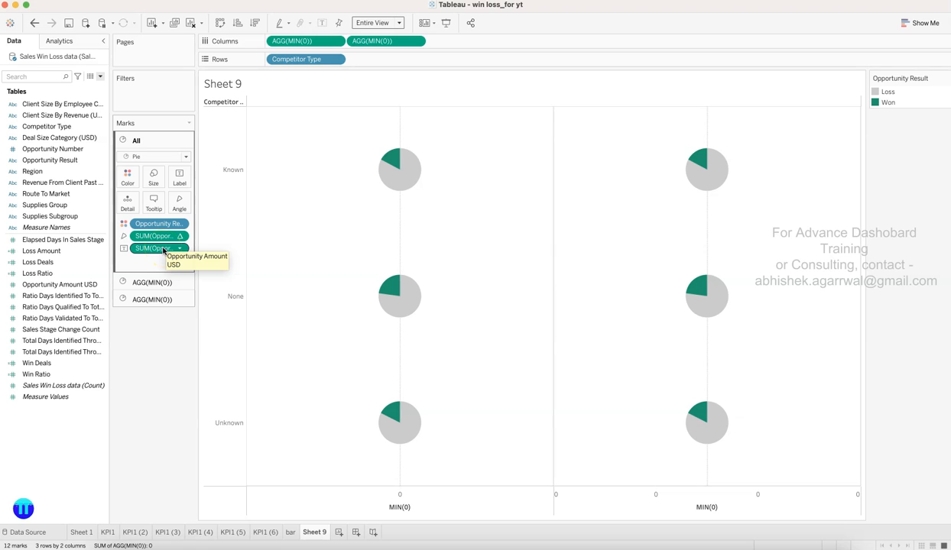
Show mark labels on all pies and format the Opportunity Amount USD labels as custom currency with 0 decimals in Millions (M).
left_click(179, 184)
left_click(205, 201)
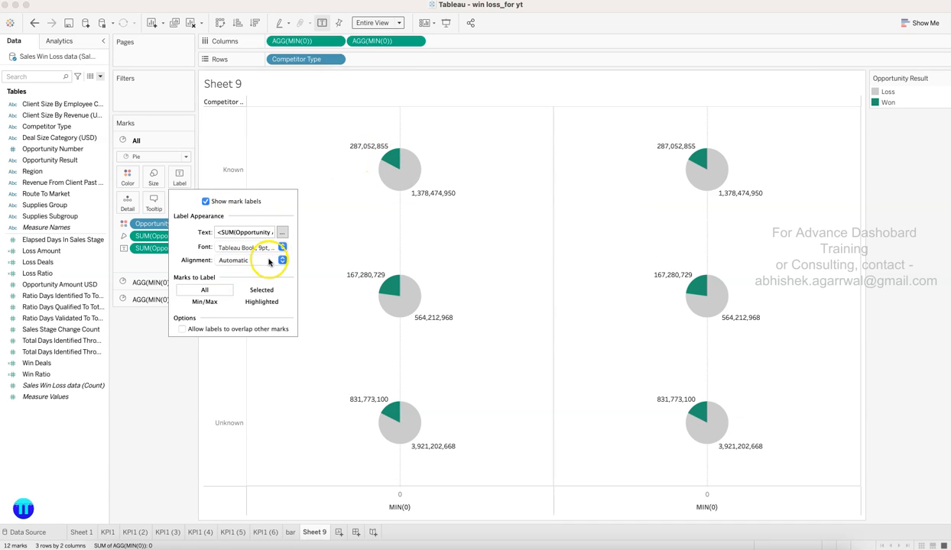
left_click(153, 250)
left_click(180, 248)
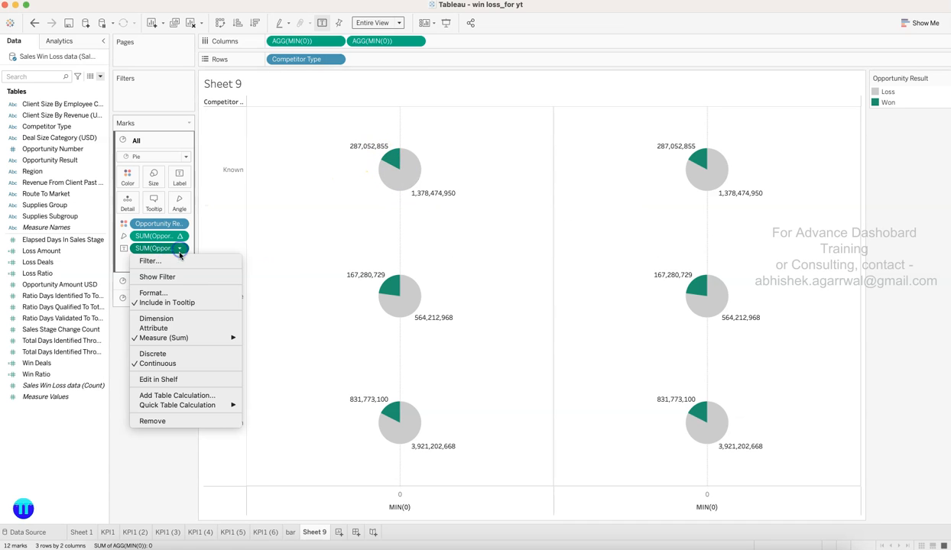
left_click(165, 293)
left_click(76, 145)
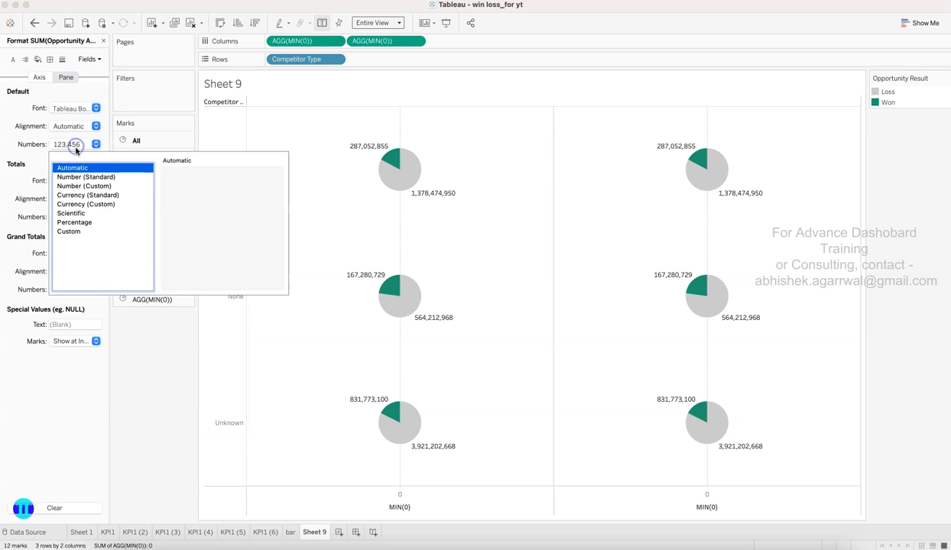
left_click(86, 204)
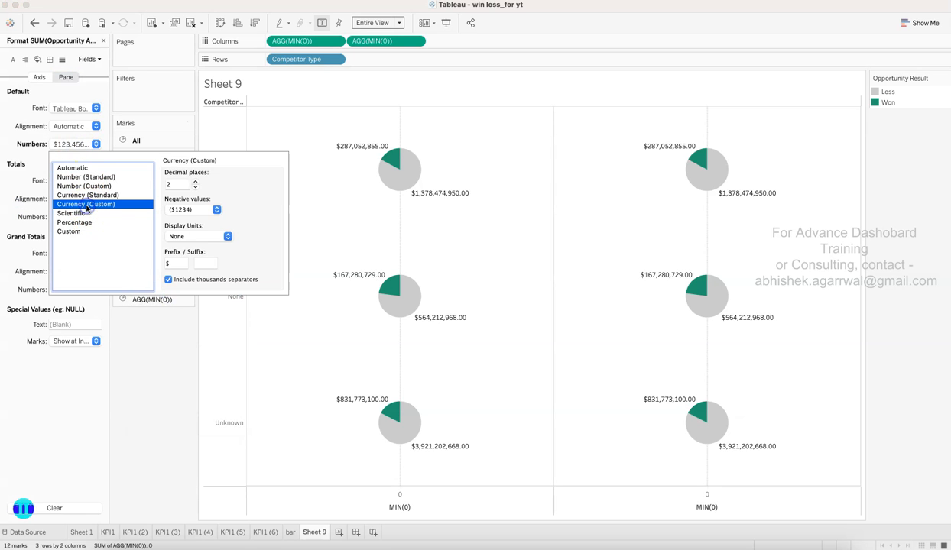
left_click(196, 188)
left_click(196, 188)
left_click(199, 236)
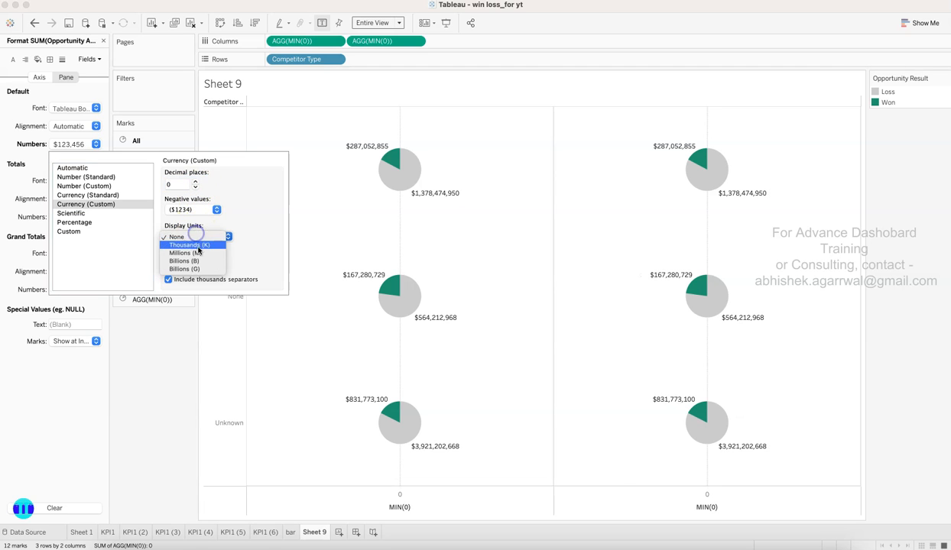
left_click(199, 257)
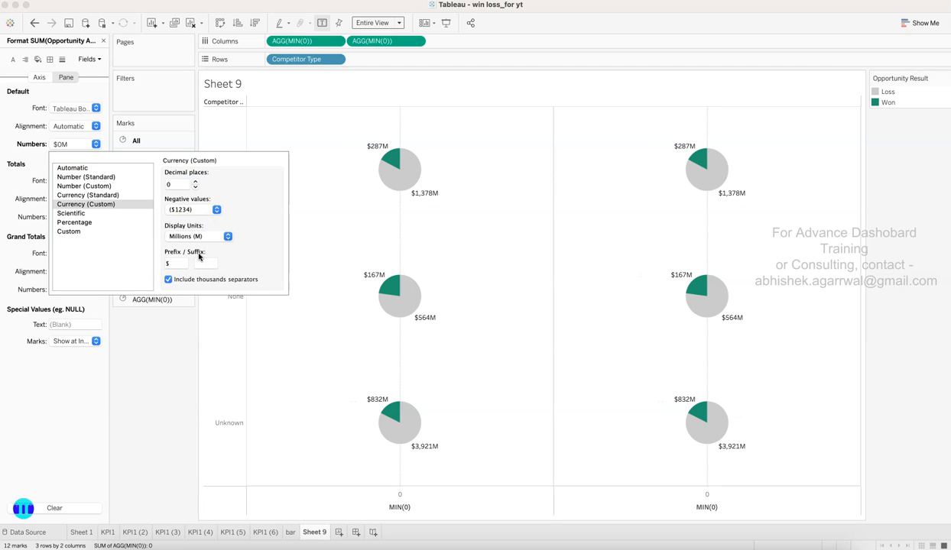
left_click(96, 127)
left_click(91, 81)
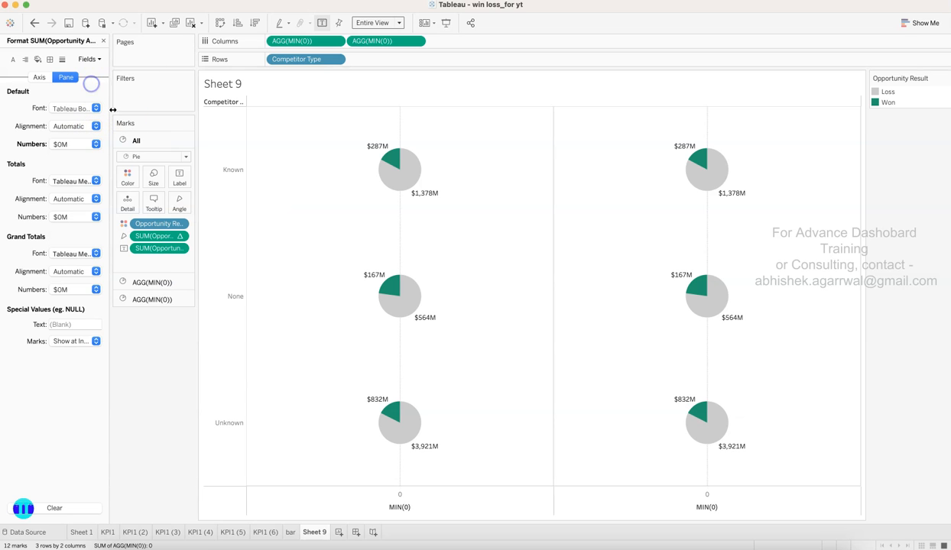
Set the font size of the mark labels on all pies to 8.
left_click(180, 178)
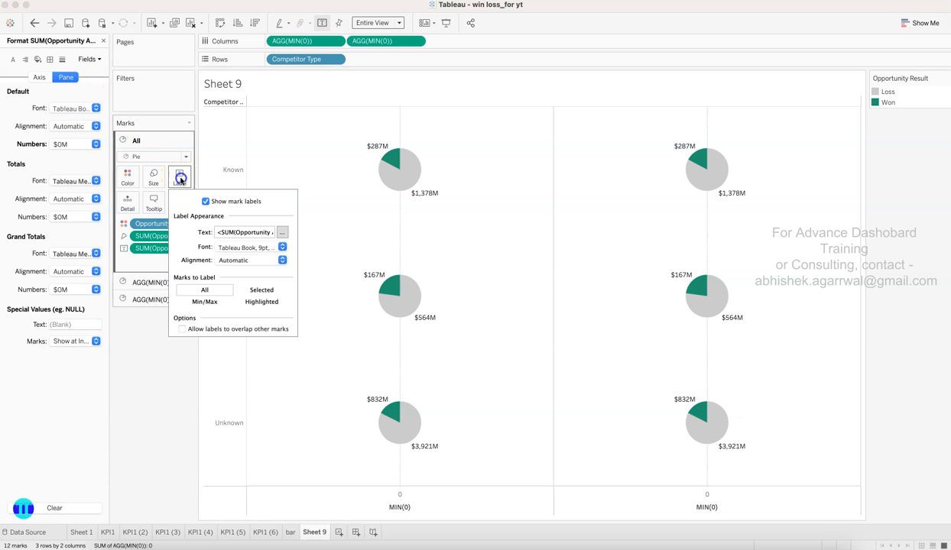
left_click(254, 247)
left_click(240, 280)
left_click(240, 282)
left_click(240, 283)
left_click(225, 288)
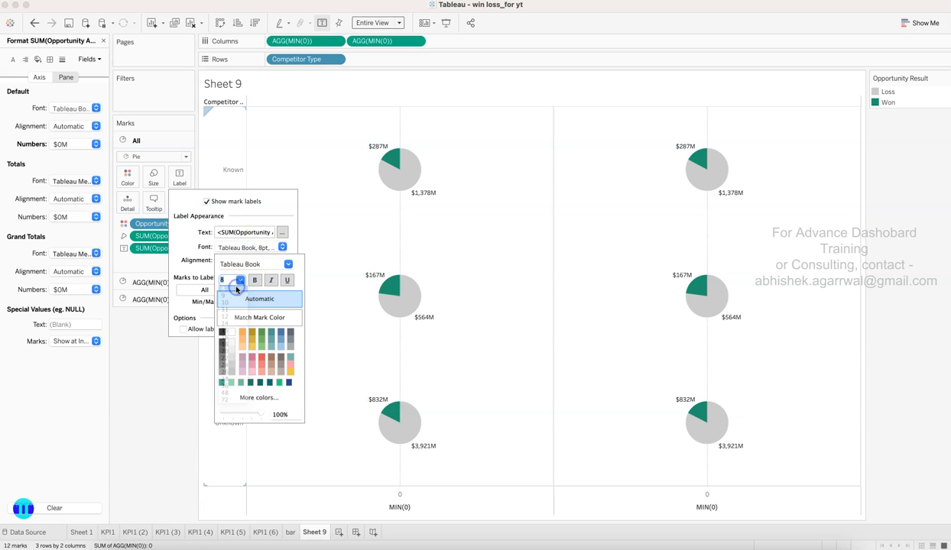
left_click(176, 373)
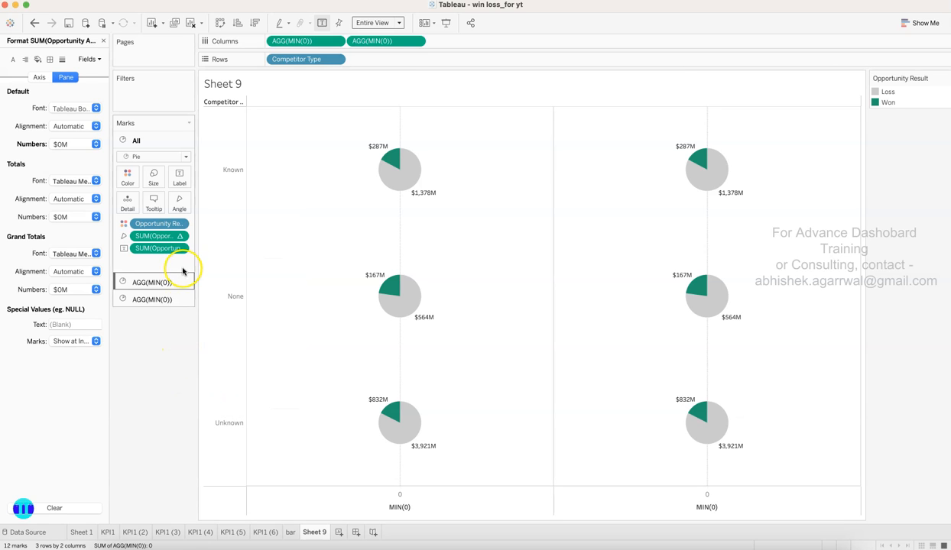
Remove the Opportunity Result color and the Opportunity Amount USD label from the second MIN(0) set of pies.
left_click(153, 282)
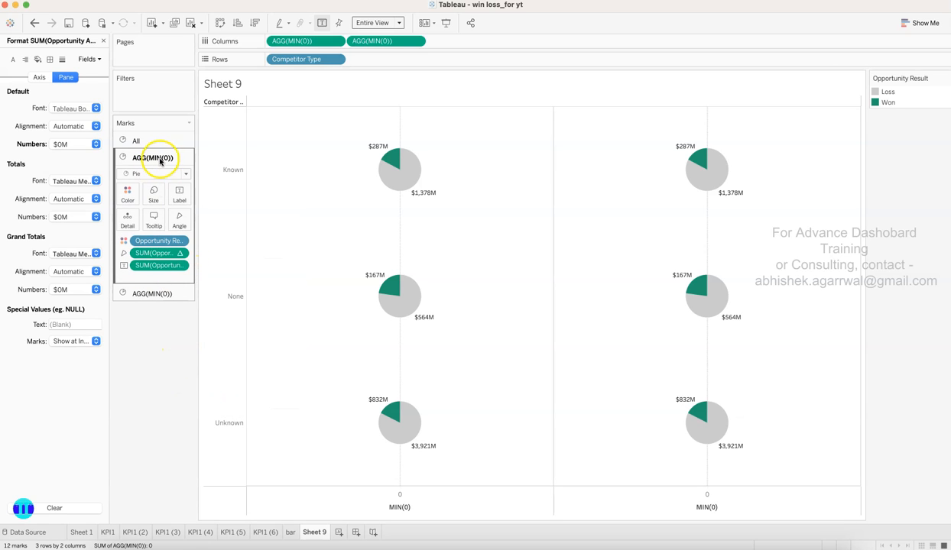
left_click(159, 294)
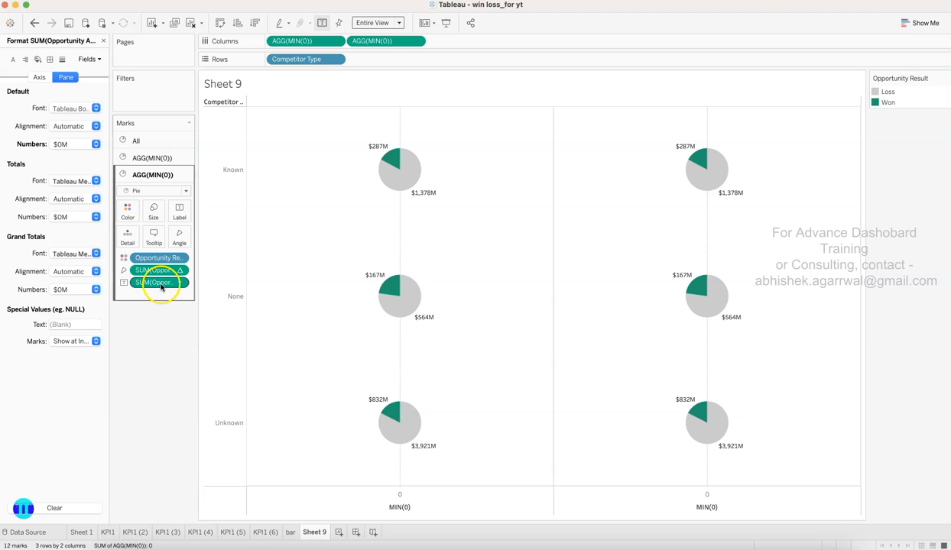
left_click_drag(153, 257, 150, 409)
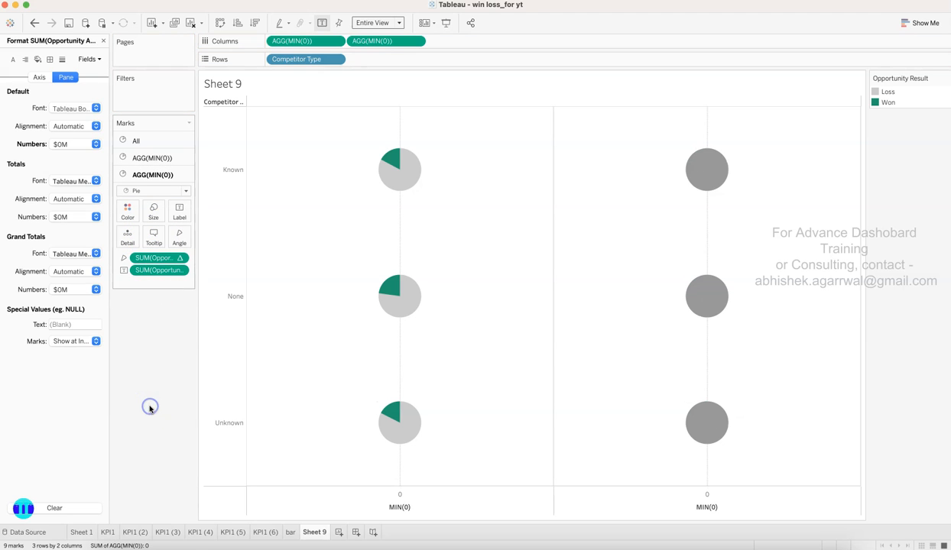
left_click_drag(147, 278, 149, 399)
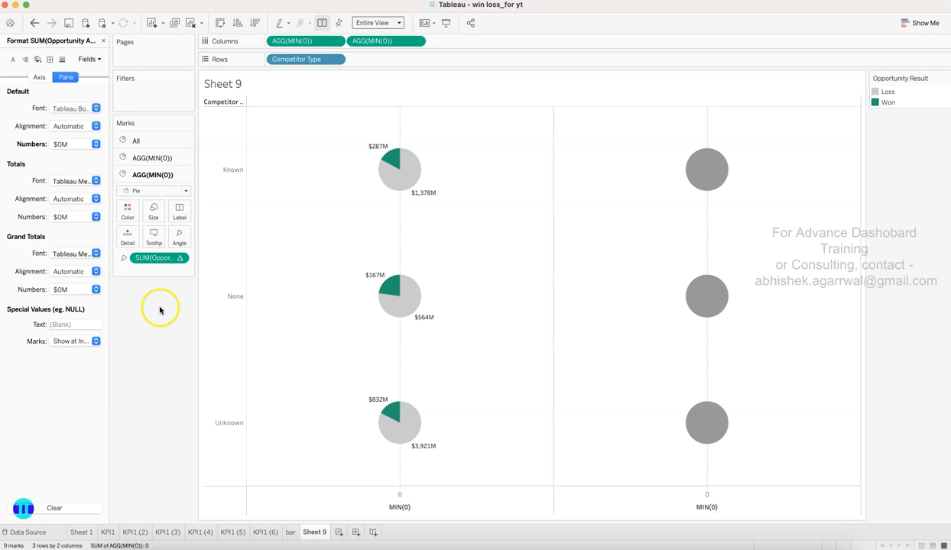
Show mark labels on the second set of pies and color it by Opportunity Result again.
left_click(179, 211)
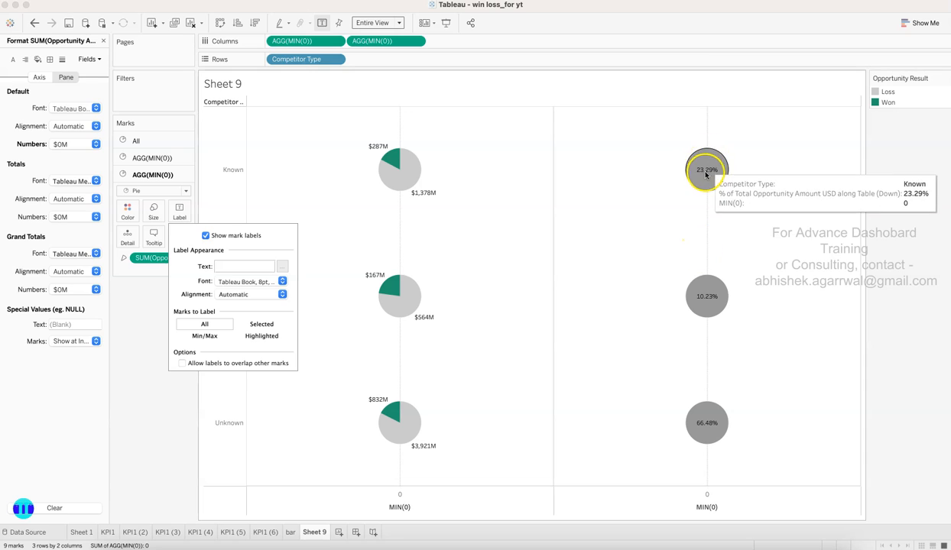
left_click(152, 452)
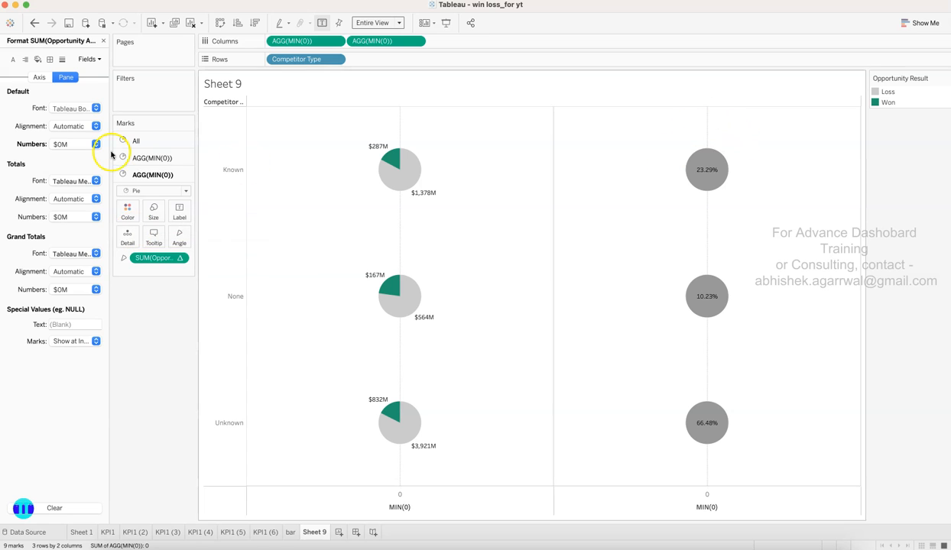
left_click(103, 41)
left_click(44, 149)
left_click_drag(48, 159, 129, 218)
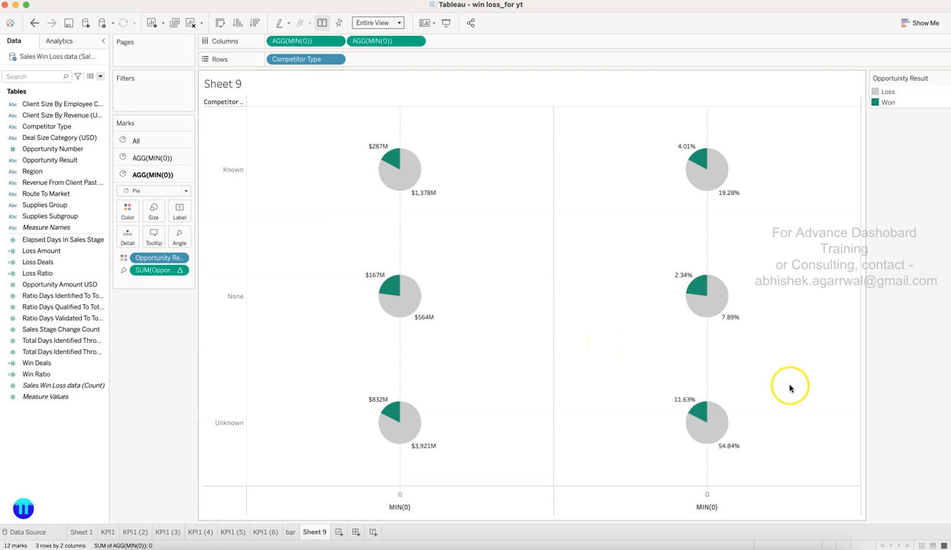
Examine the slice tooltips to compare the percentages and amounts in both sets of pies.
mouse_move(733, 200)
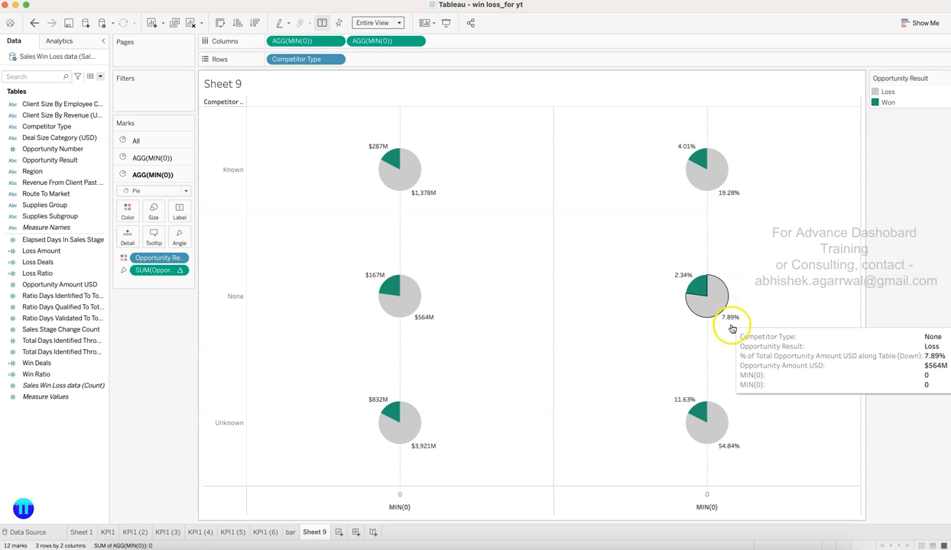
mouse_move(734, 453)
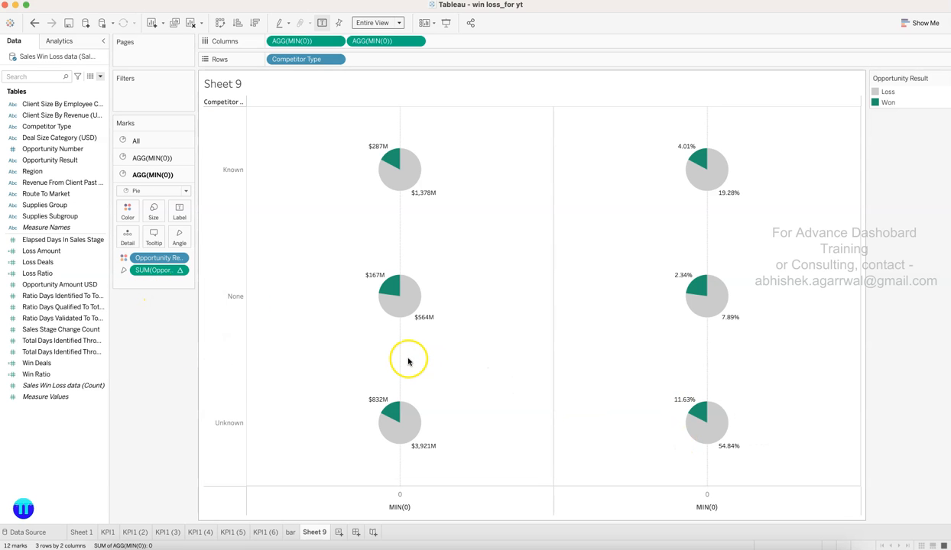
mouse_move(424, 322)
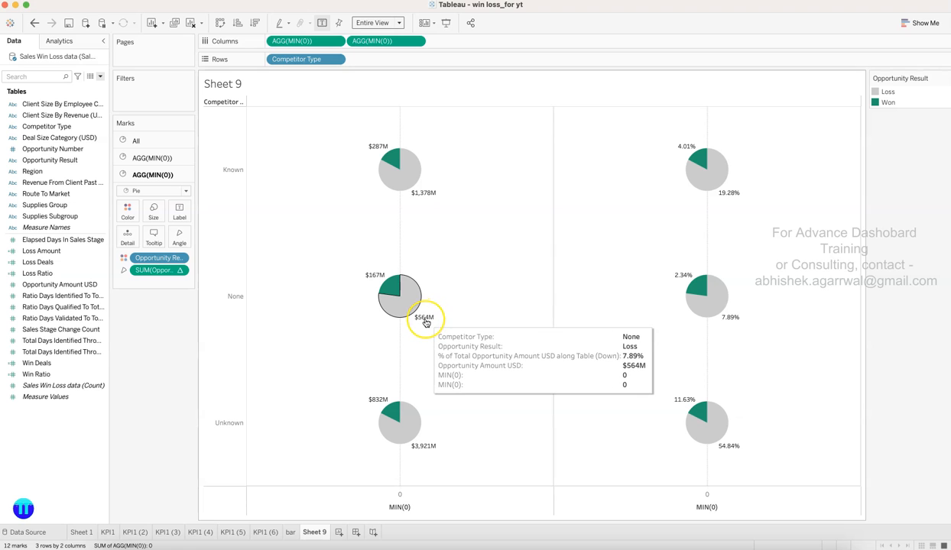
mouse_move(707, 425)
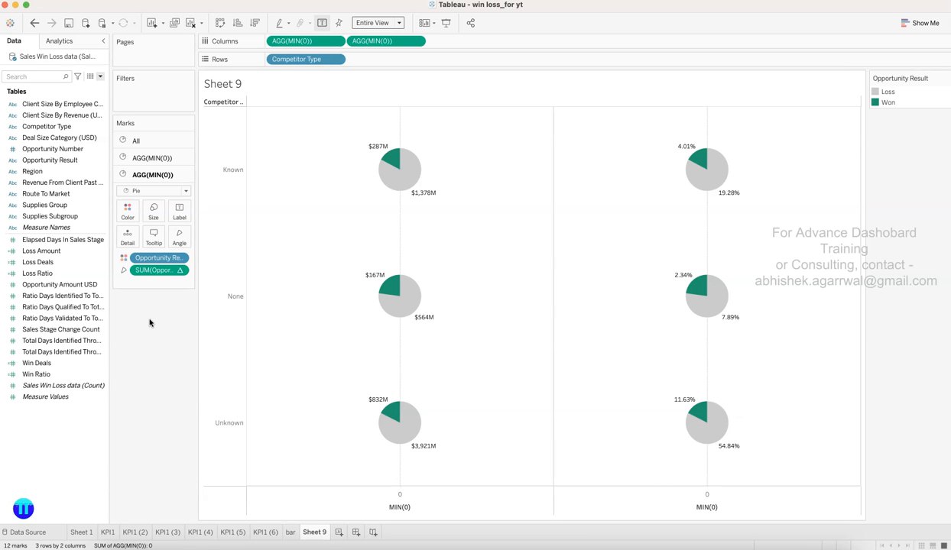
left_click(101, 78)
left_click(99, 79)
left_click(99, 76)
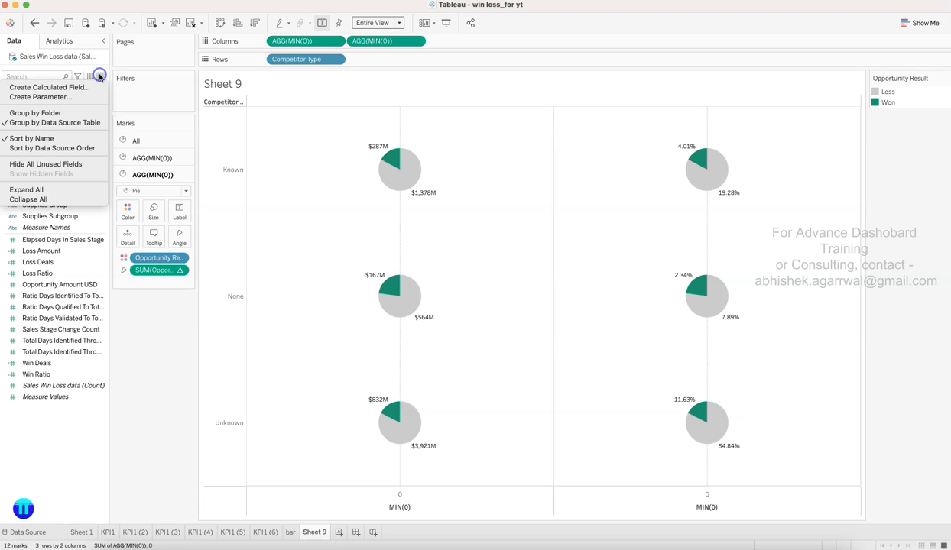
left_click(99, 79)
left_click(89, 251)
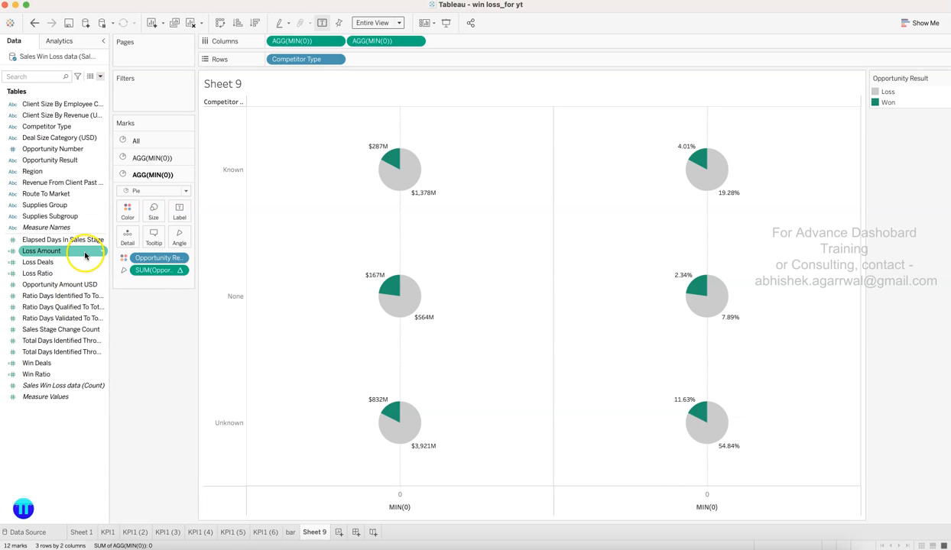
Duplicate the Loss Amount calculated field and rename the copy Win Amount.
left_click(101, 251)
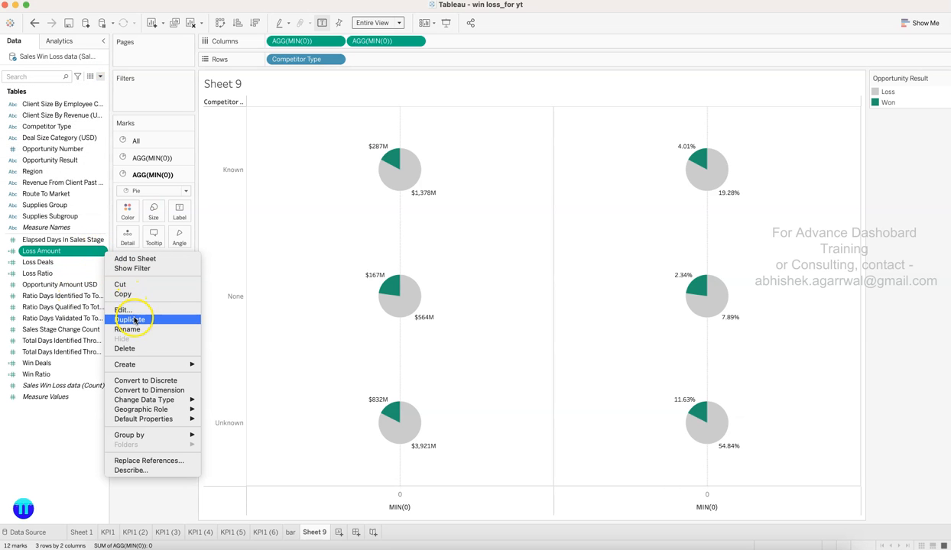
left_click(134, 320)
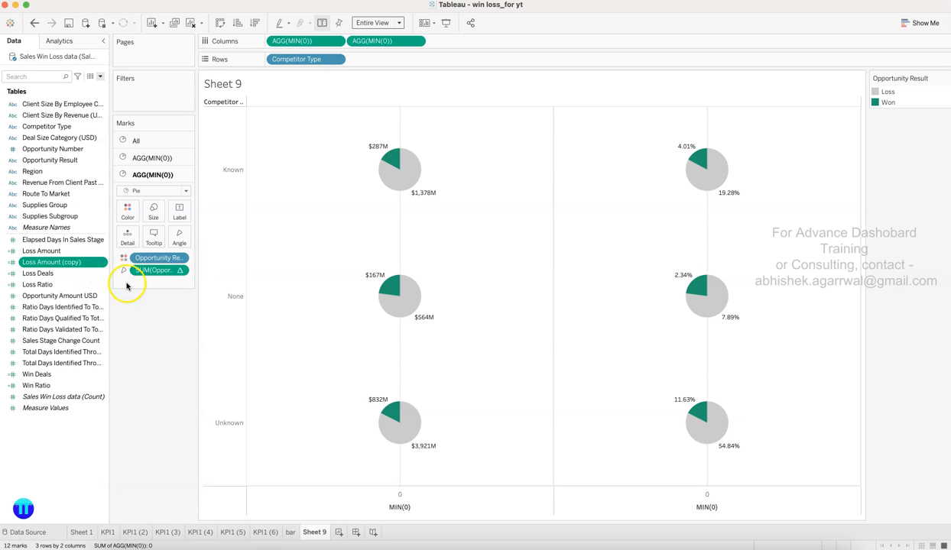
left_click(102, 262)
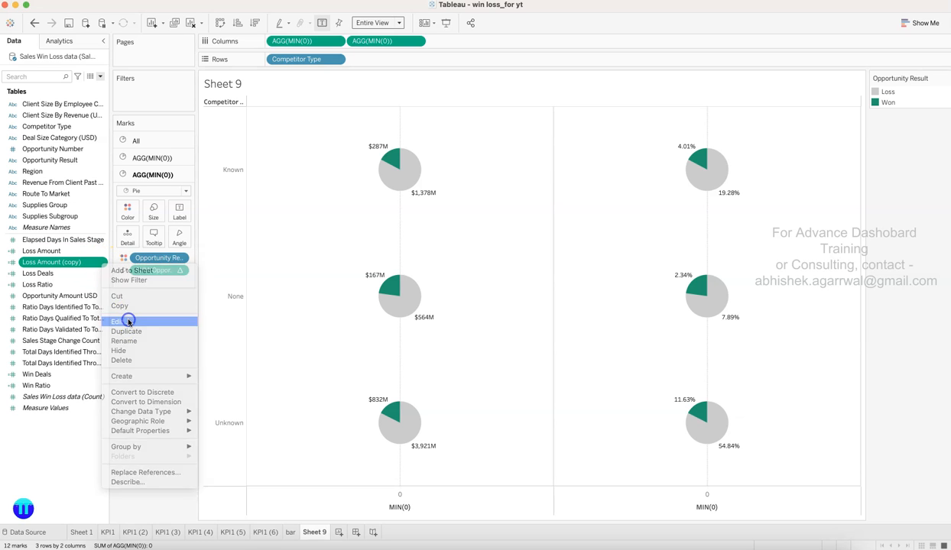
left_click(128, 322)
left_click(311, 191)
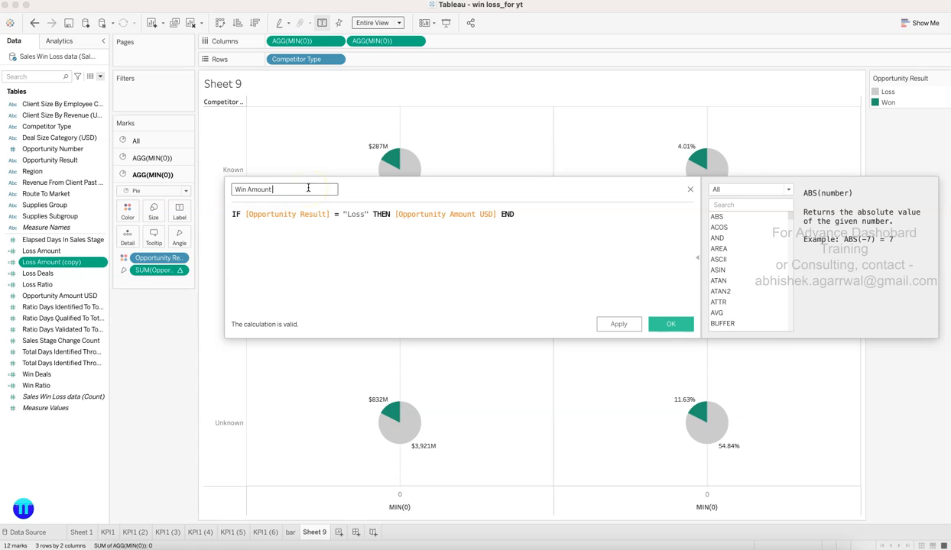
Change the Win Amount formula to test Opportunity Result for "Won" instead of "Loss" and save the calculation.
left_click(356, 214)
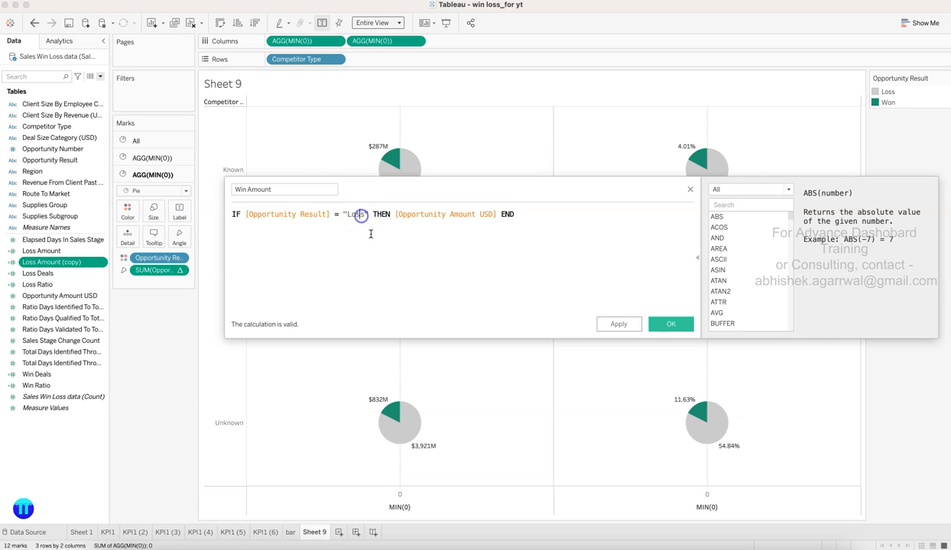
key("BackSpace")
key("BackSpace")
key("BackSpace")
key("BackSpace")
type("Won")
left_click(372, 234)
key("BackSpace")
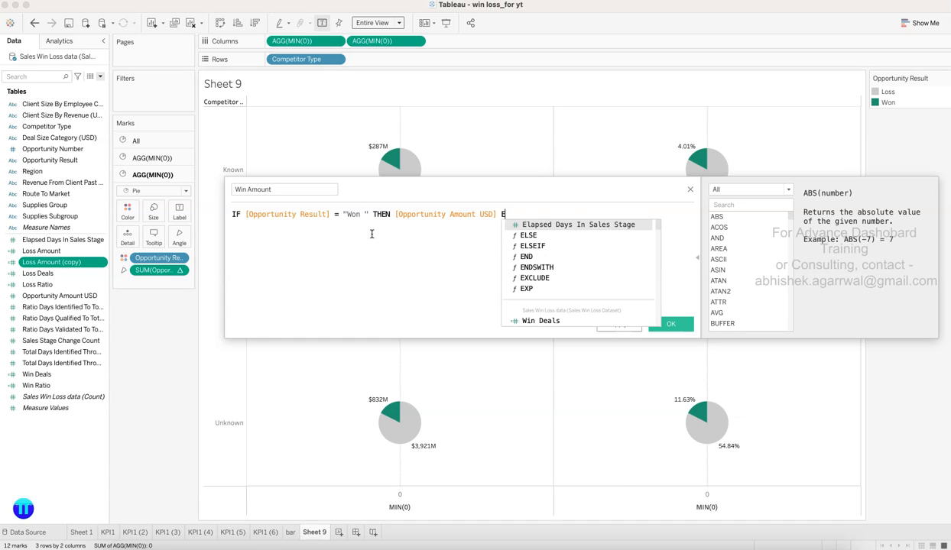
type("n")
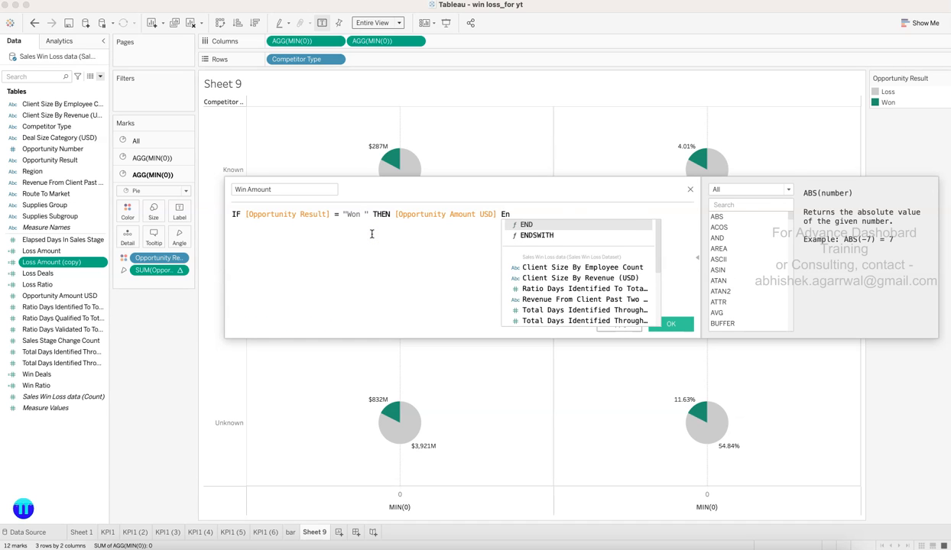
key("Return")
left_click(363, 214)
key("BackSpace")
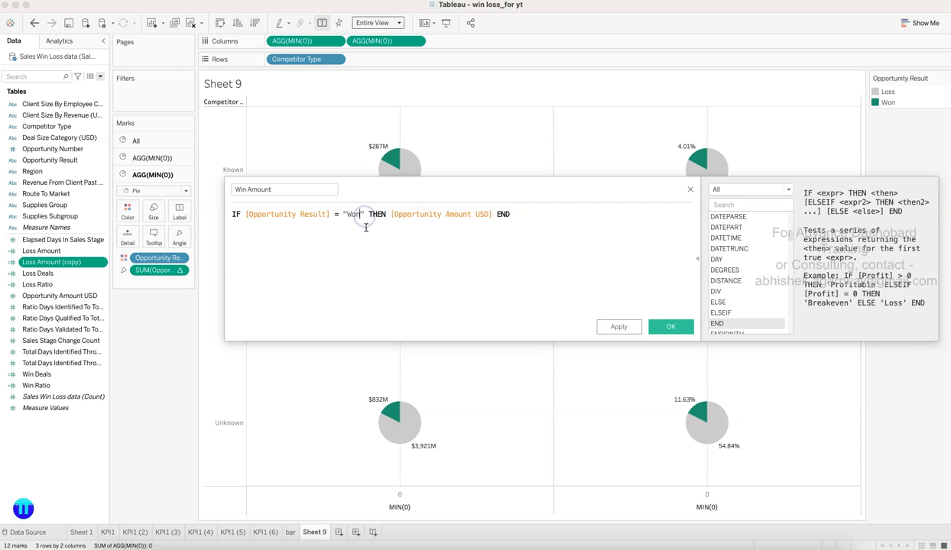
left_click(621, 327)
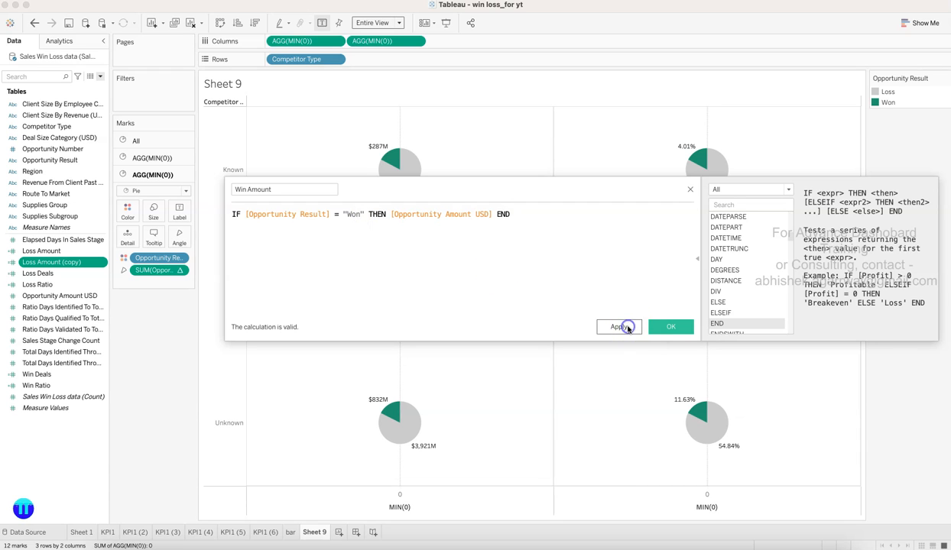
left_click(663, 327)
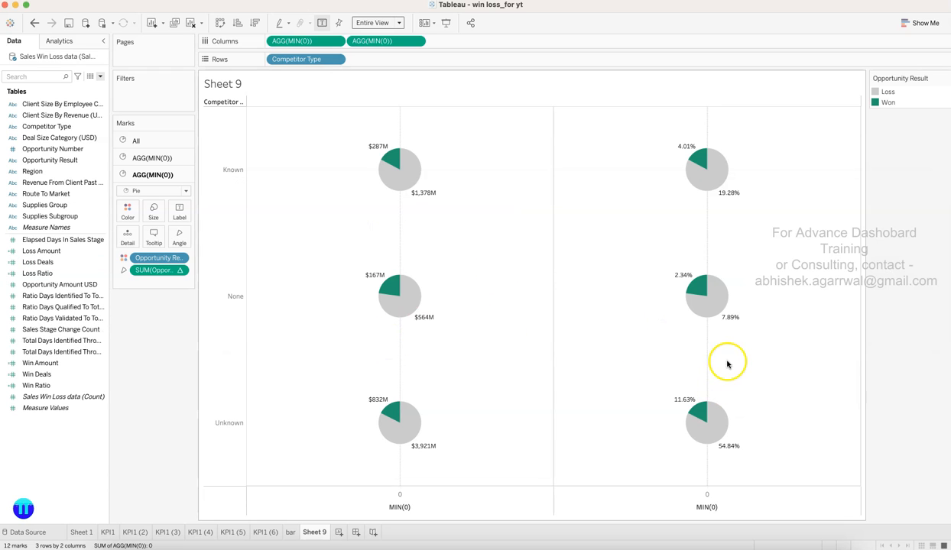
Create a calculated field named Loss % with the formula [Loss Amount] / [Win Amount].
mouse_move(691, 283)
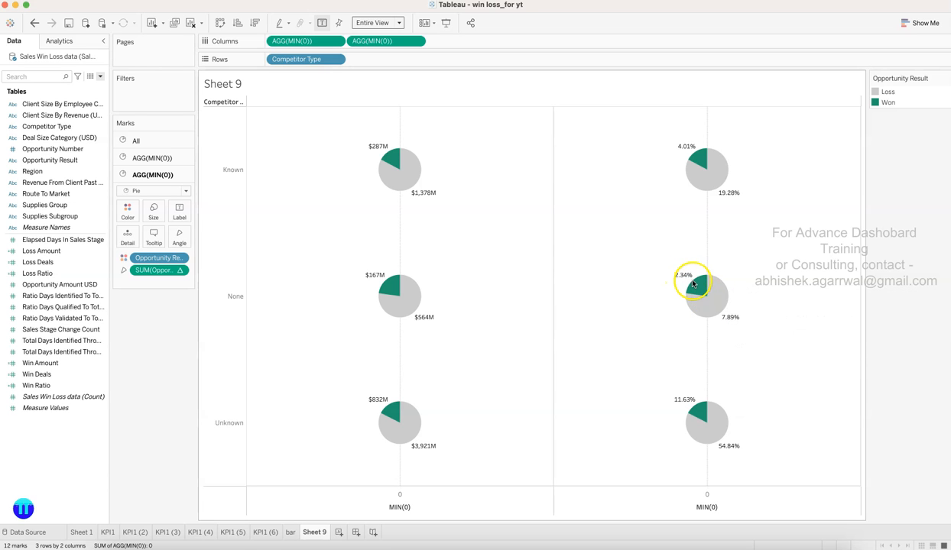
mouse_move(736, 324)
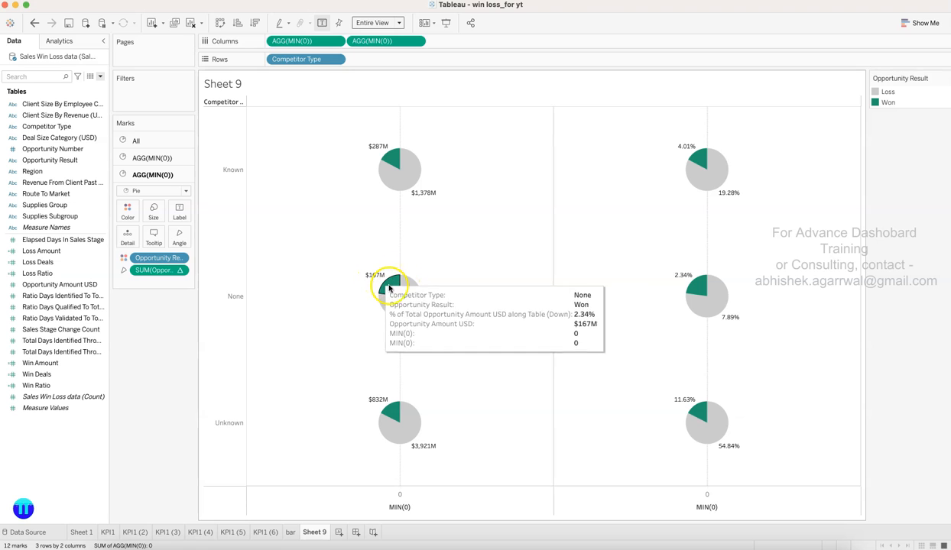
left_click(85, 373)
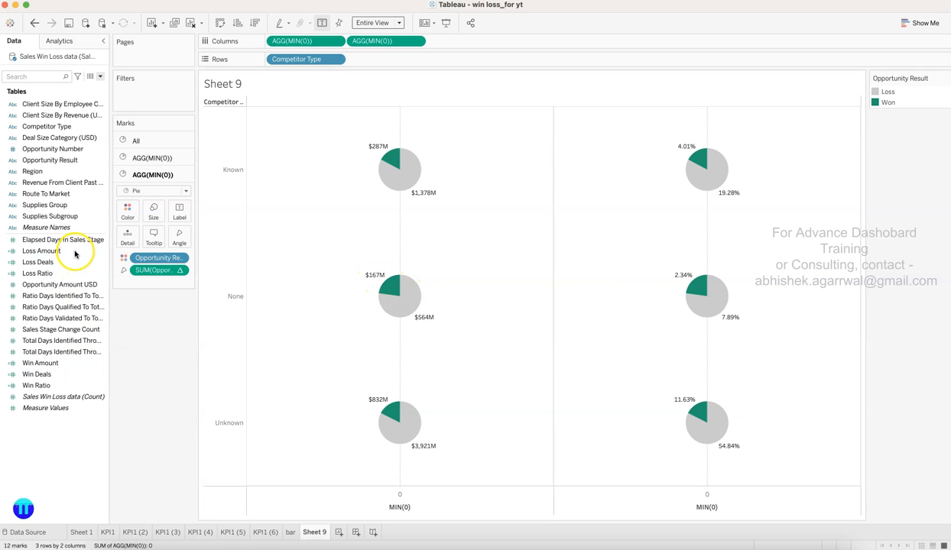
left_click(100, 76)
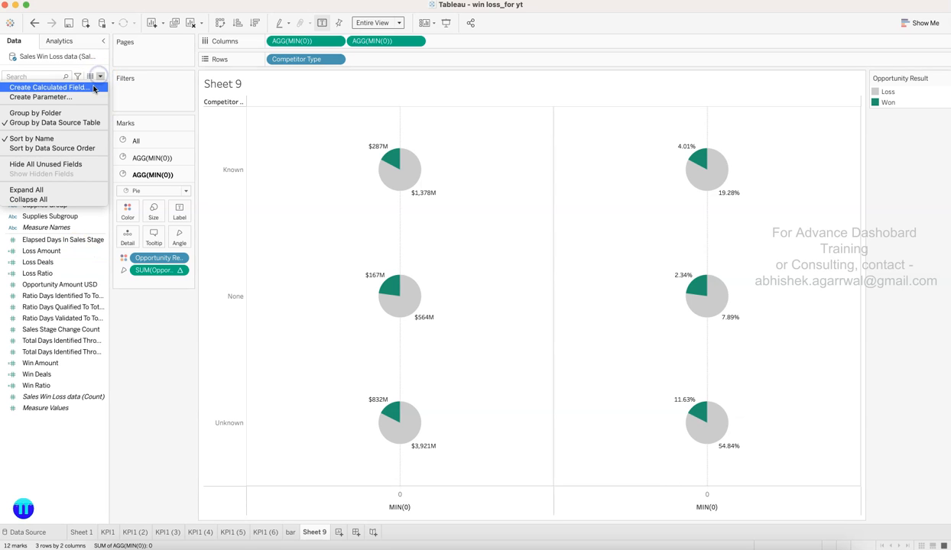
left_click(93, 88)
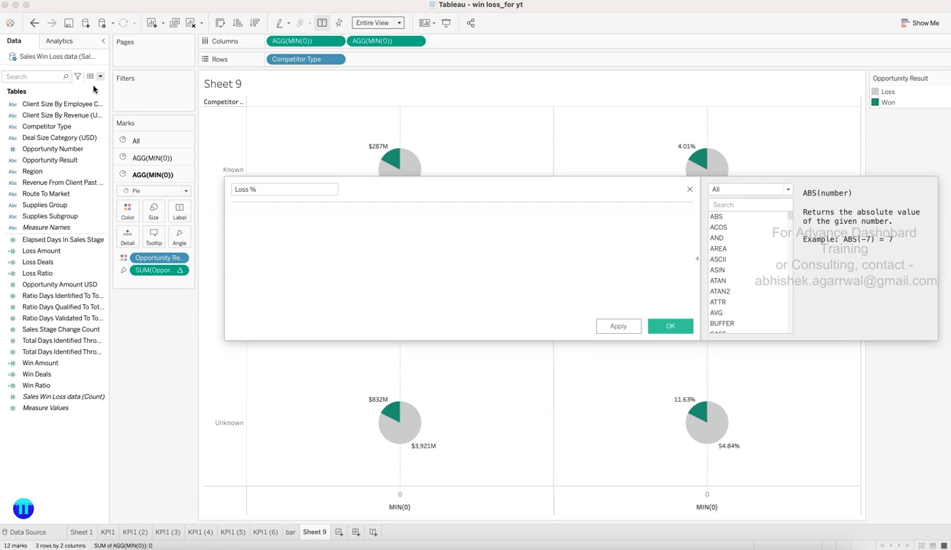
type("loss")
key("Return")
type("/ win")
key("Return")
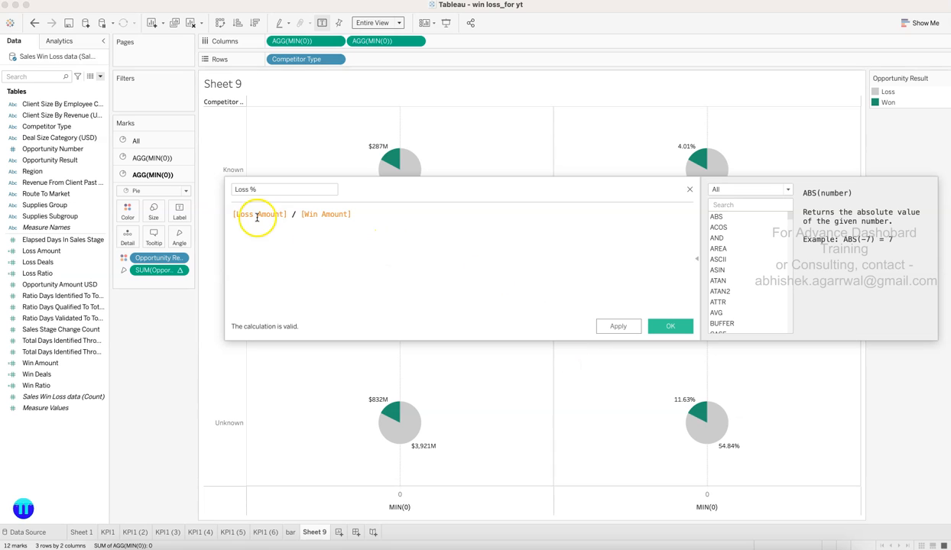
Replace the denominator of the Loss % formula with SUM([Opportunity Amount USD]).
left_click_drag(236, 215, 283, 215)
mouse_move(722, 450)
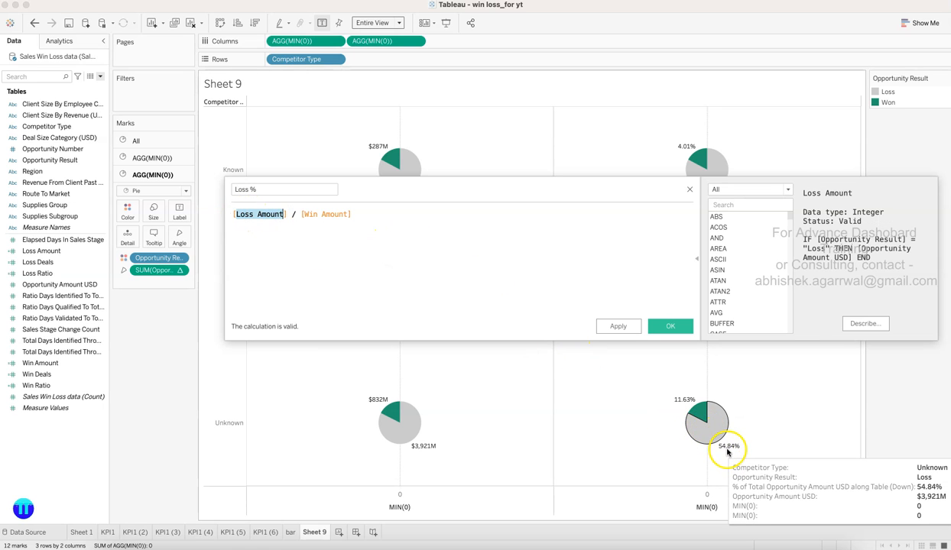
left_click_drag(301, 214, 330, 214)
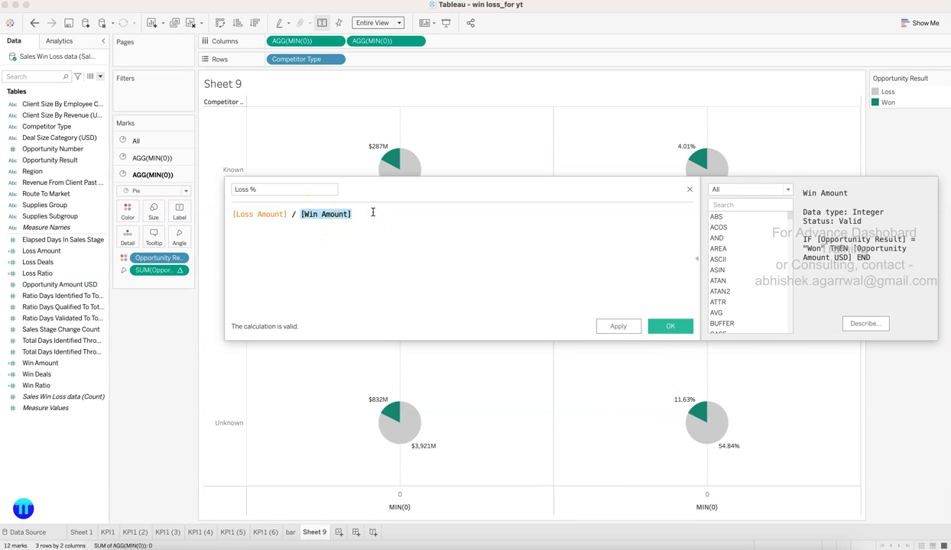
type("sum")
key("Return")
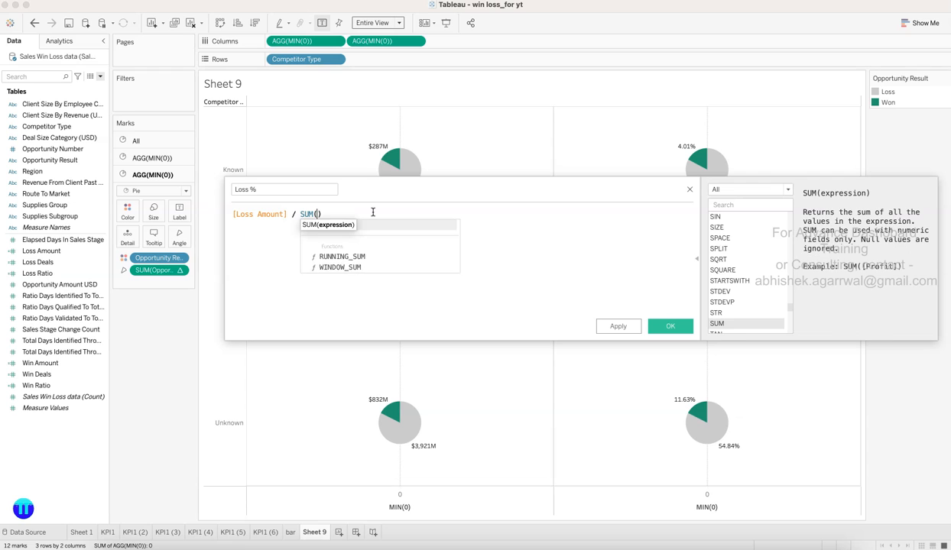
type("opp")
key("Return")
left_click(436, 216)
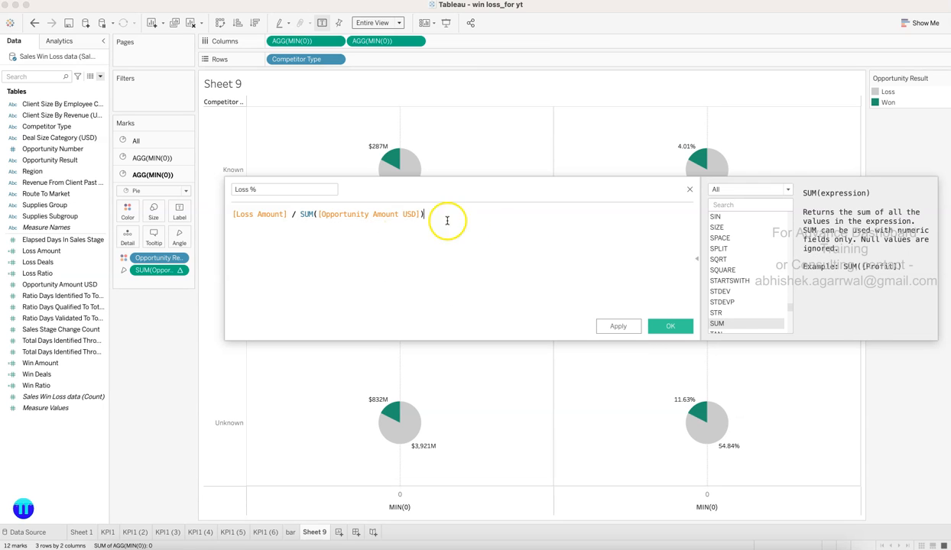
Wrap Loss Amount in SUM() in the Loss % numerator and save the calculated field.
left_click(234, 214)
type("sum")
key("Return")
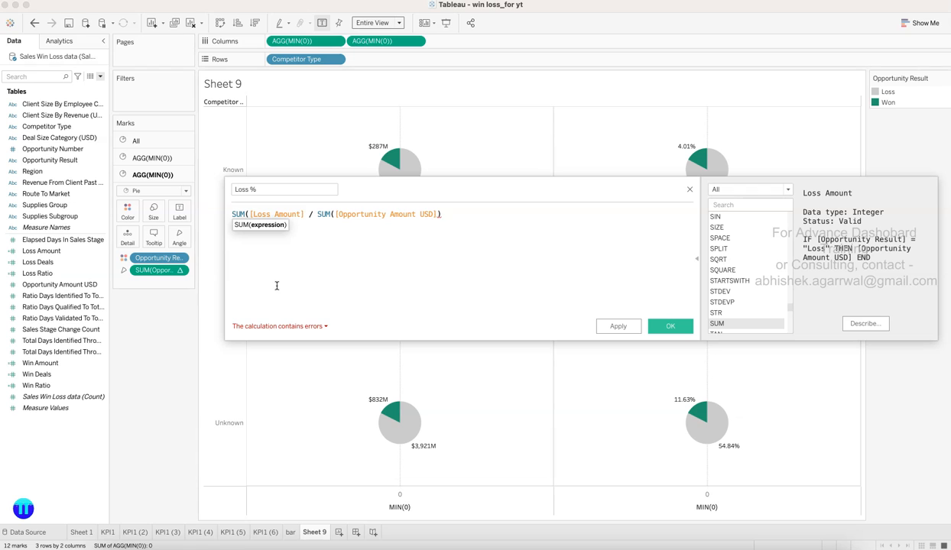
type(")")
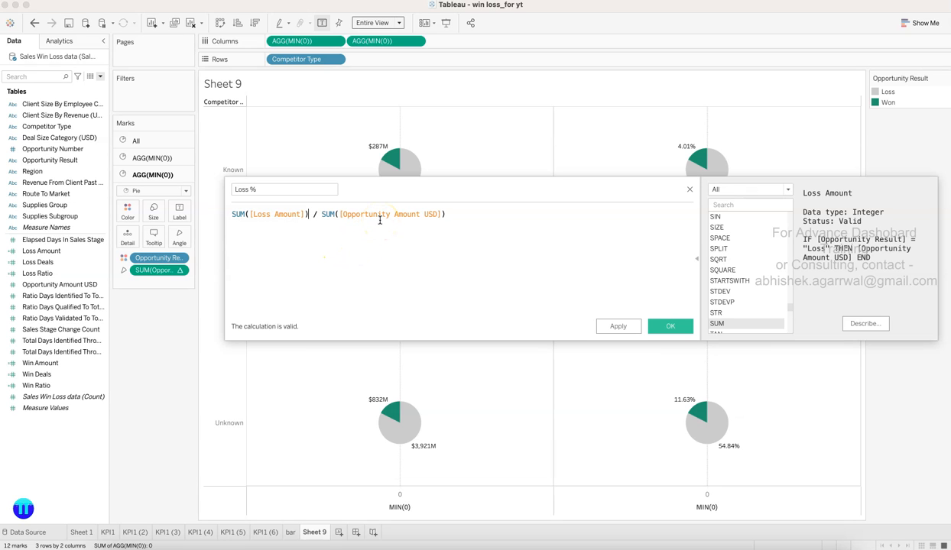
left_click(612, 327)
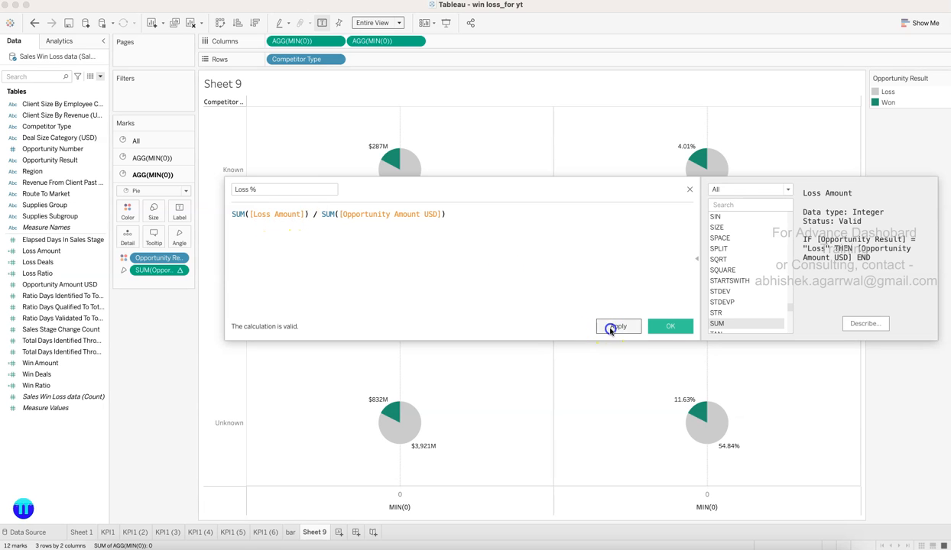
left_click(669, 326)
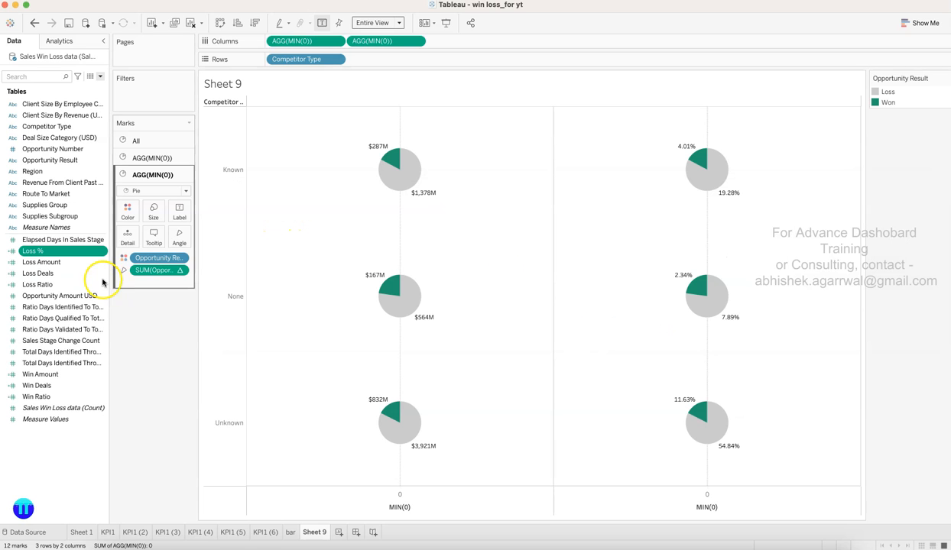
Label the second set of pies with Loss % and remove their Opportunity Result color and Opportunity Amount USD angle.
left_click_drag(65, 252, 178, 215)
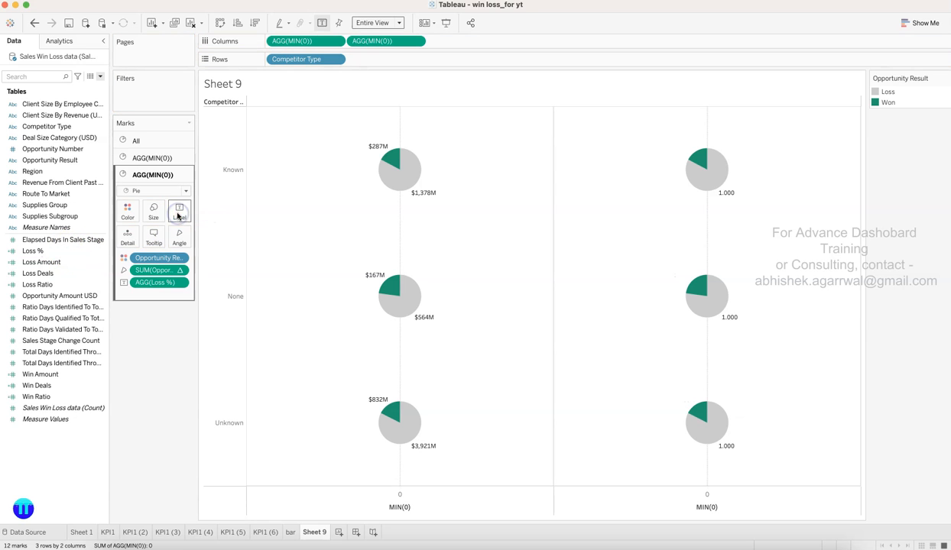
left_click_drag(173, 261, 156, 356)
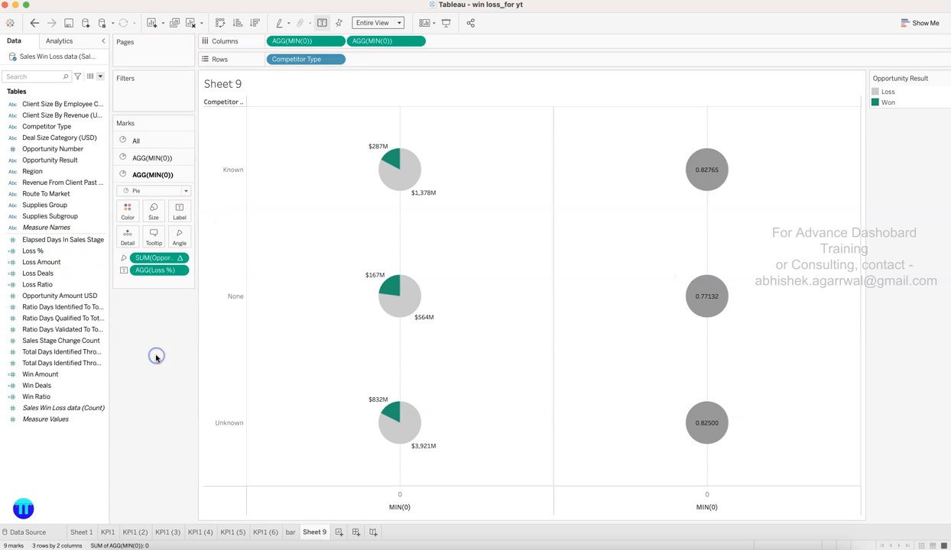
left_click_drag(156, 257, 160, 340)
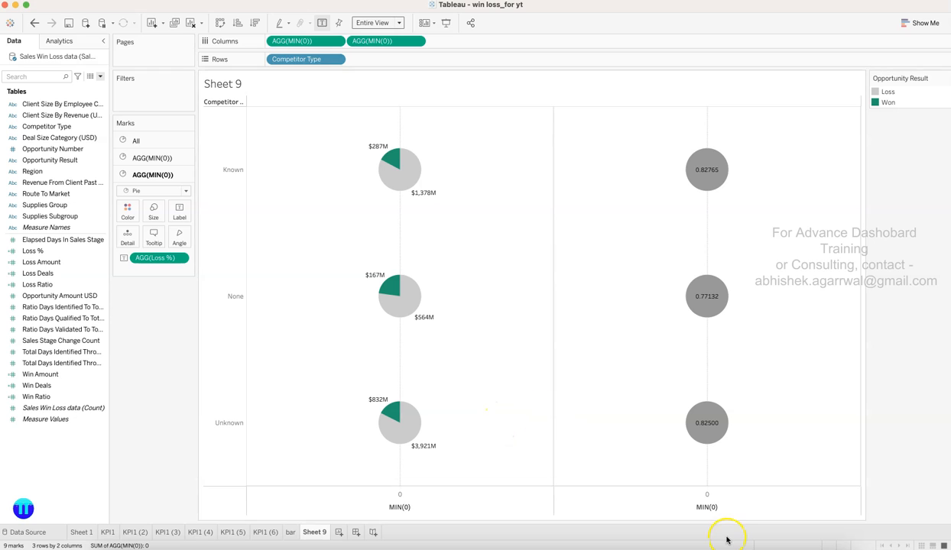
mouse_move(710, 432)
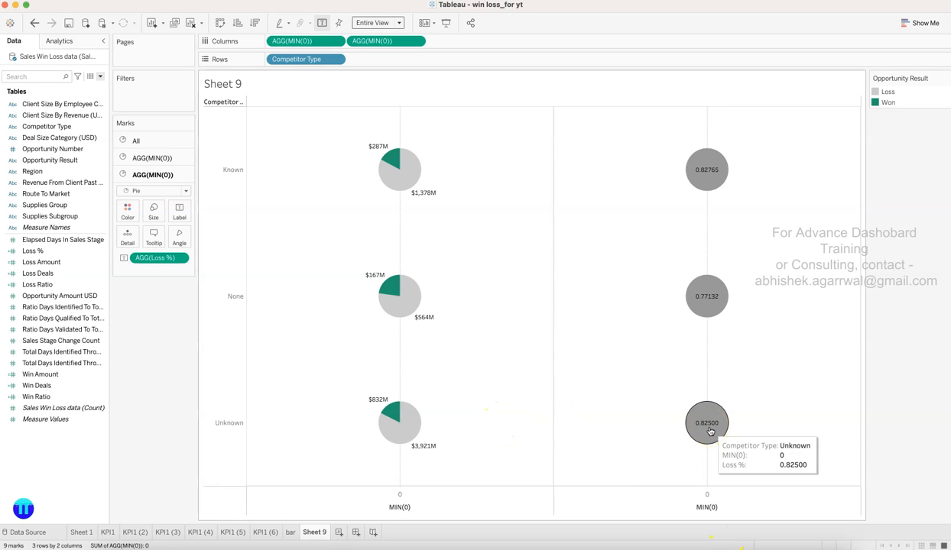
left_click(710, 301)
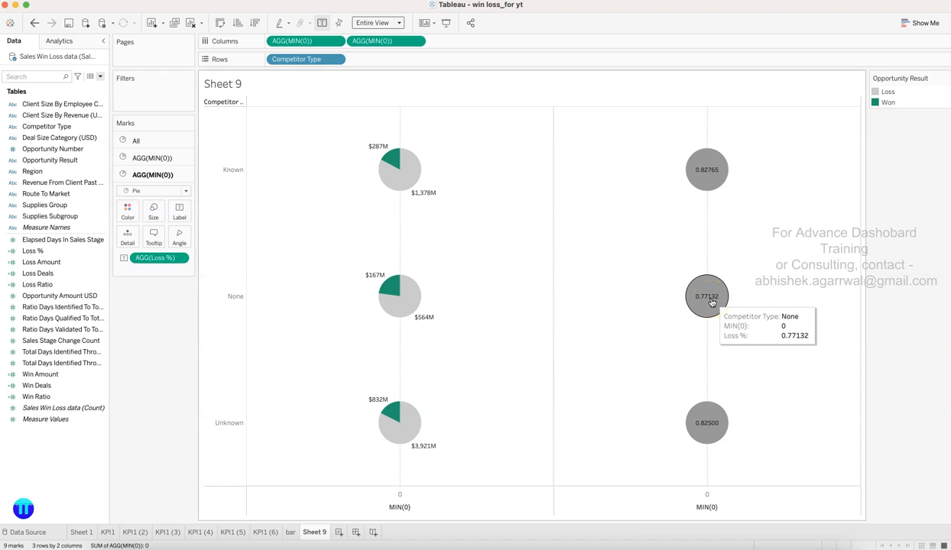
left_click(709, 172)
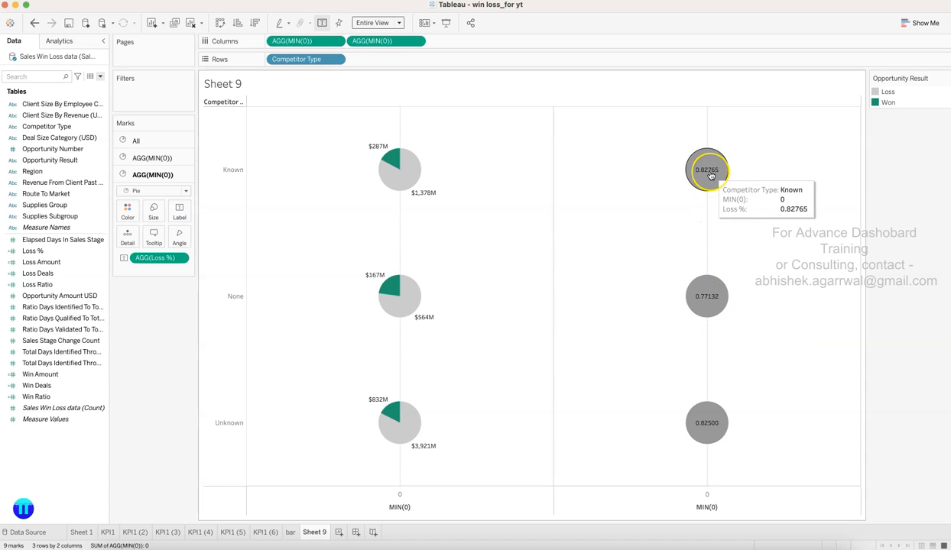
Add Opportunity Amount USD as another label on the second set of pies.
left_click(180, 357)
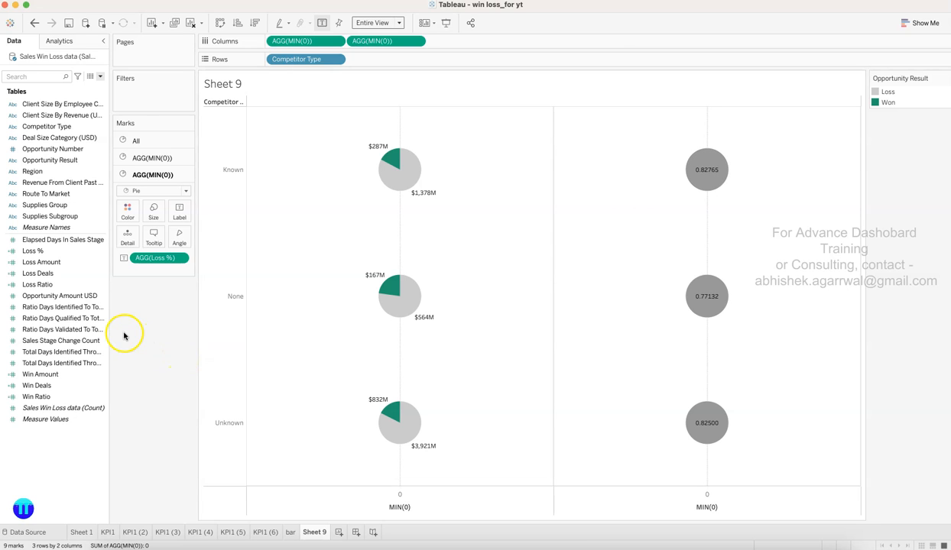
left_click(94, 287)
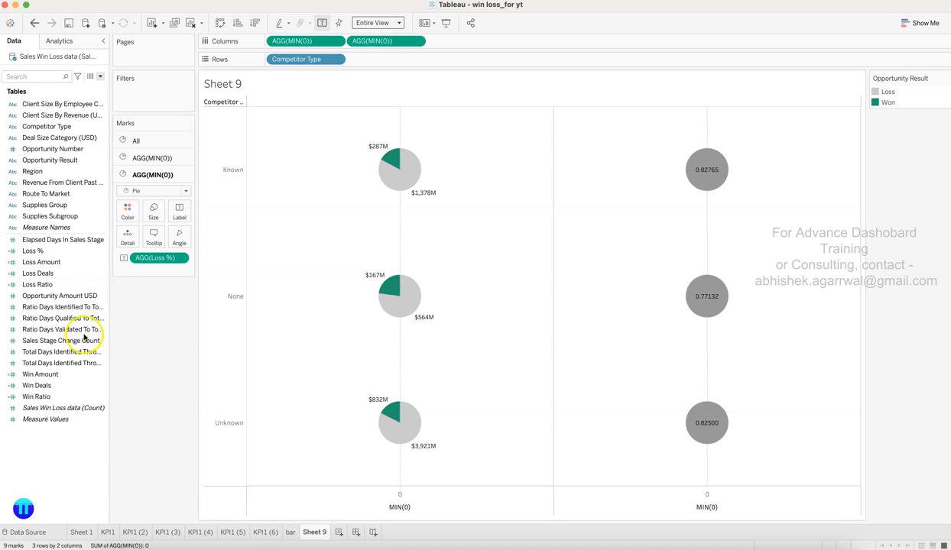
left_click(132, 158)
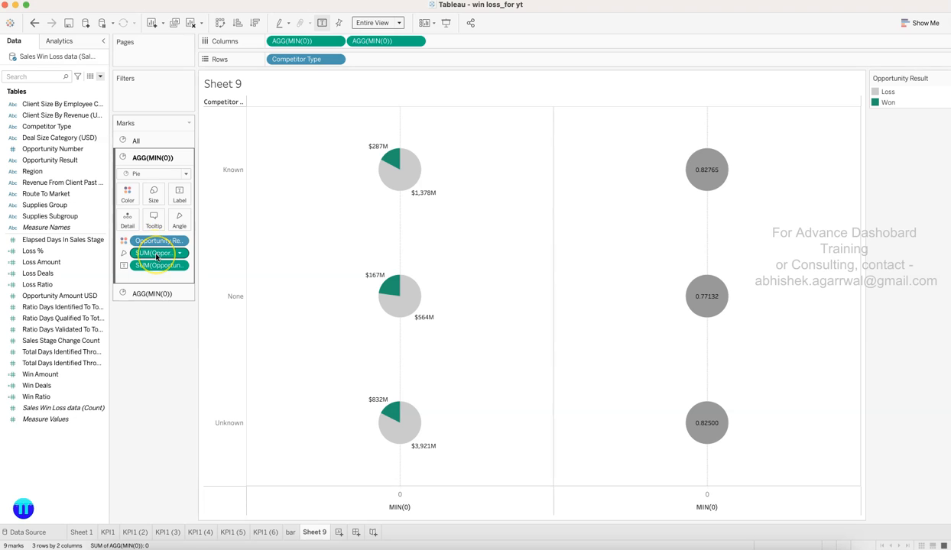
left_click(146, 294)
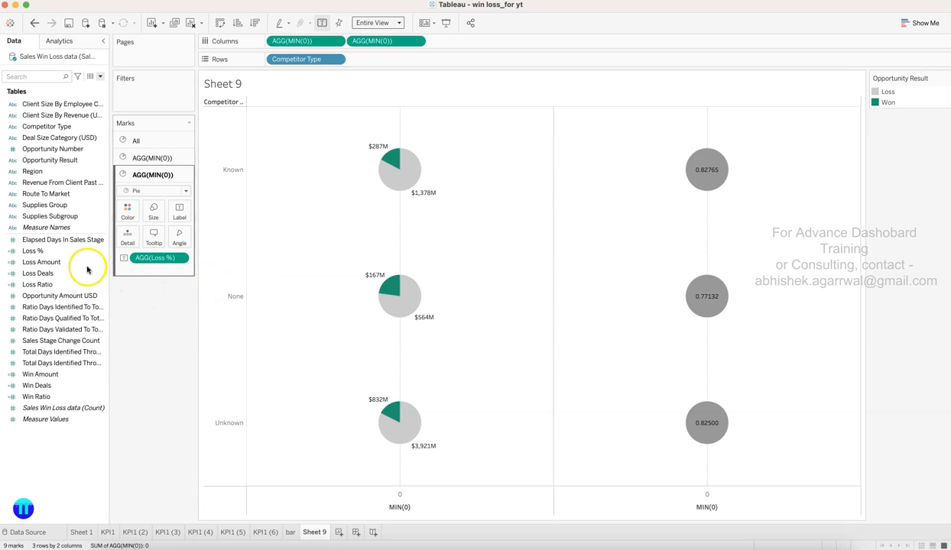
left_click_drag(68, 296, 180, 215)
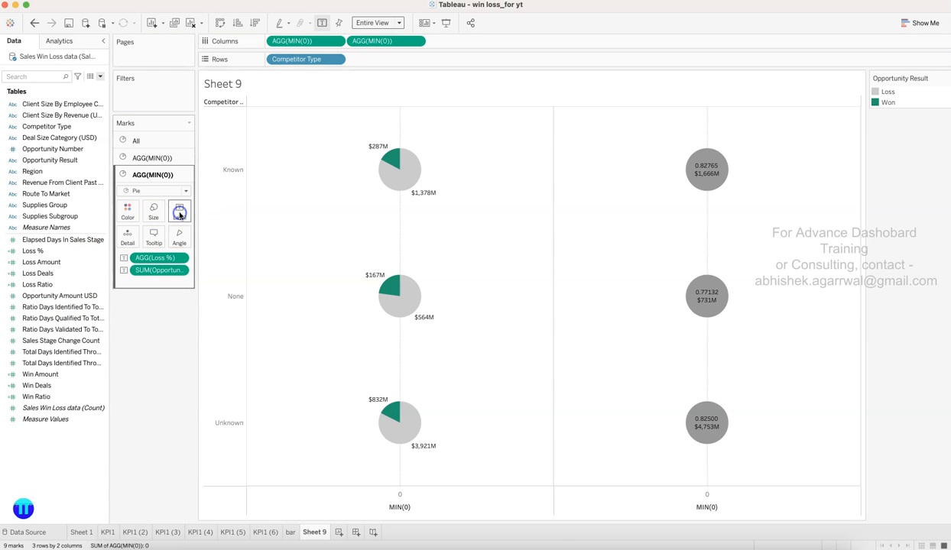
Show the Opportunity Amount USD label on the second set of circles as a Percent of Total table calculation.
left_click(181, 271)
mouse_move(211, 361)
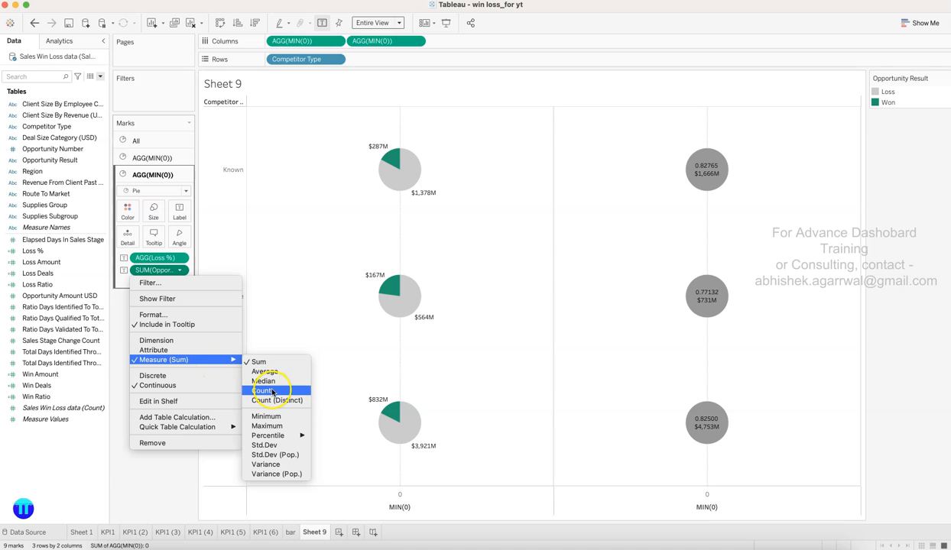
mouse_move(226, 429)
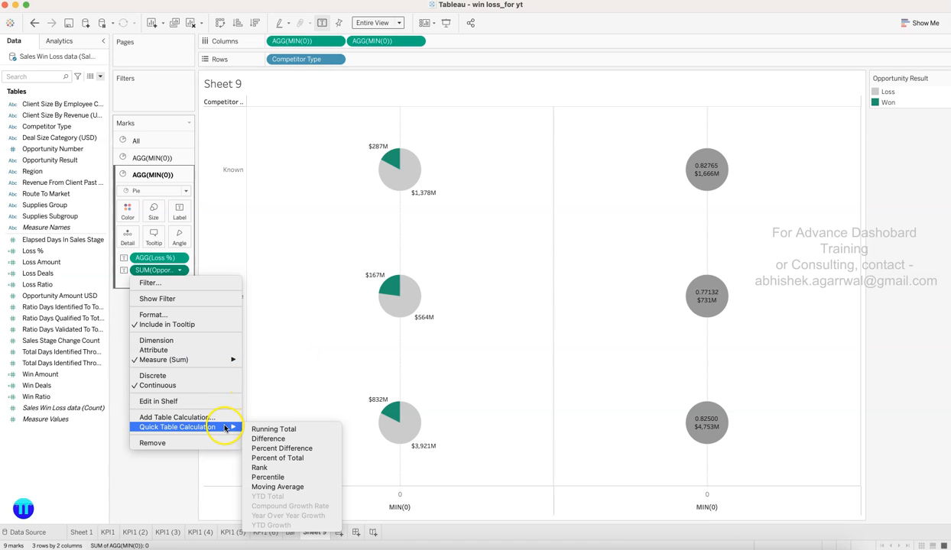
left_click(274, 458)
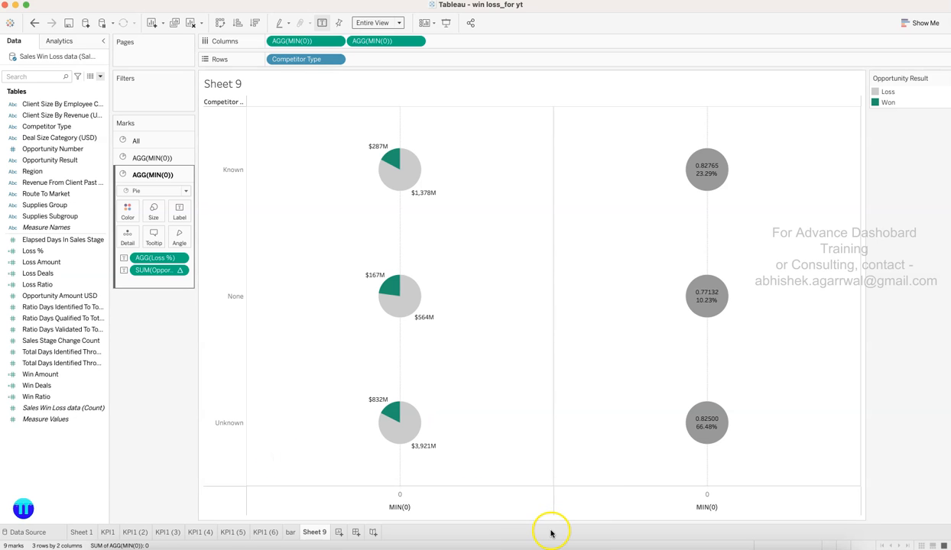
mouse_move(708, 420)
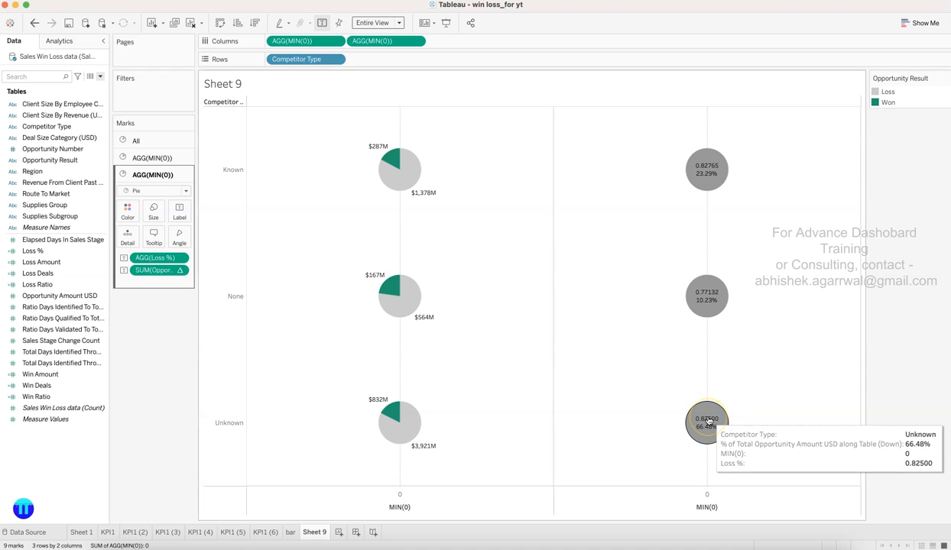
Remove the Opportunity Amount USD label from the second set of circles, keeping only Loss %.
left_click_drag(155, 269, 153, 365)
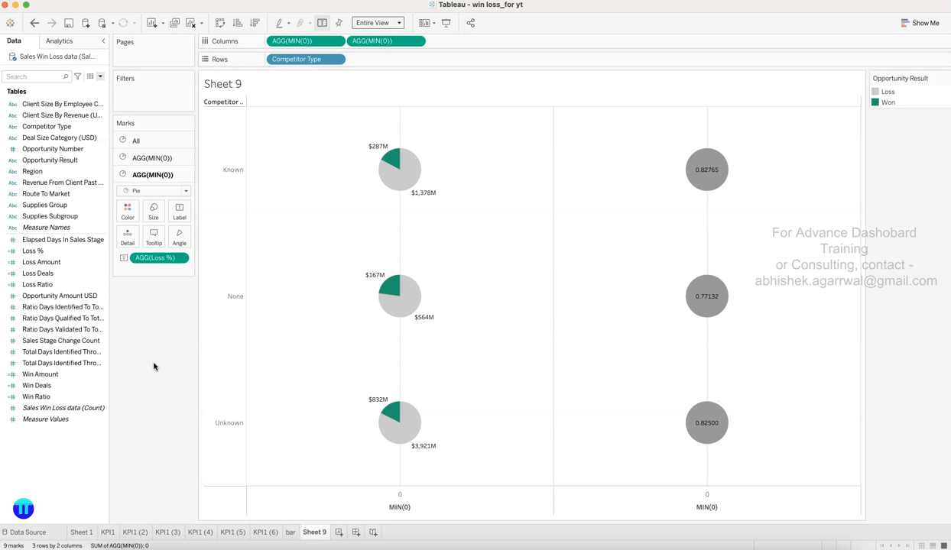
left_click(221, 316)
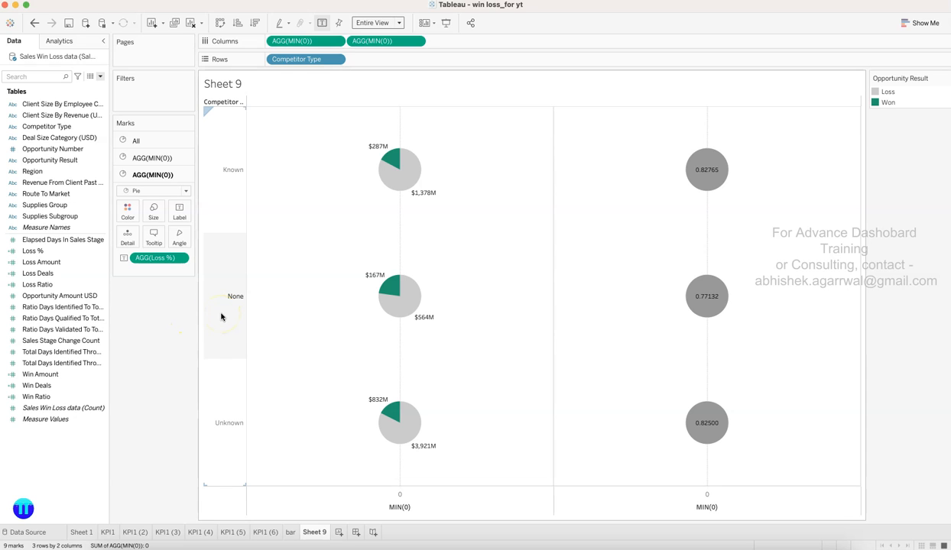
Format the Loss % label as a percentage with 0 decimal places.
left_click(180, 258)
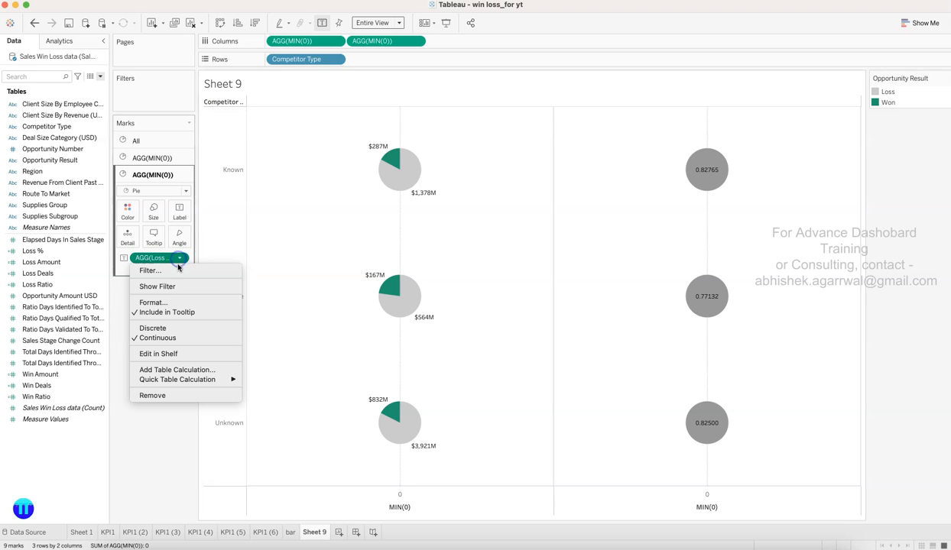
left_click(178, 303)
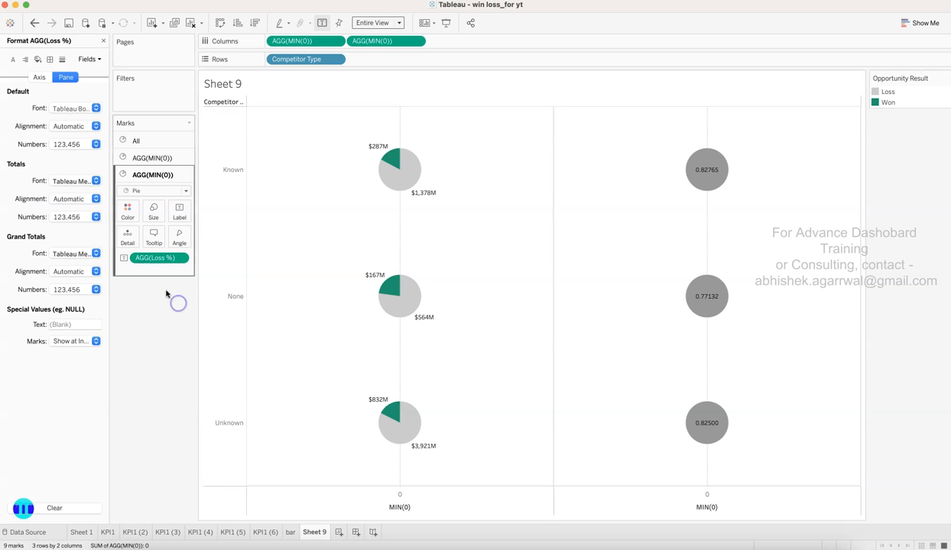
left_click(96, 145)
left_click(93, 222)
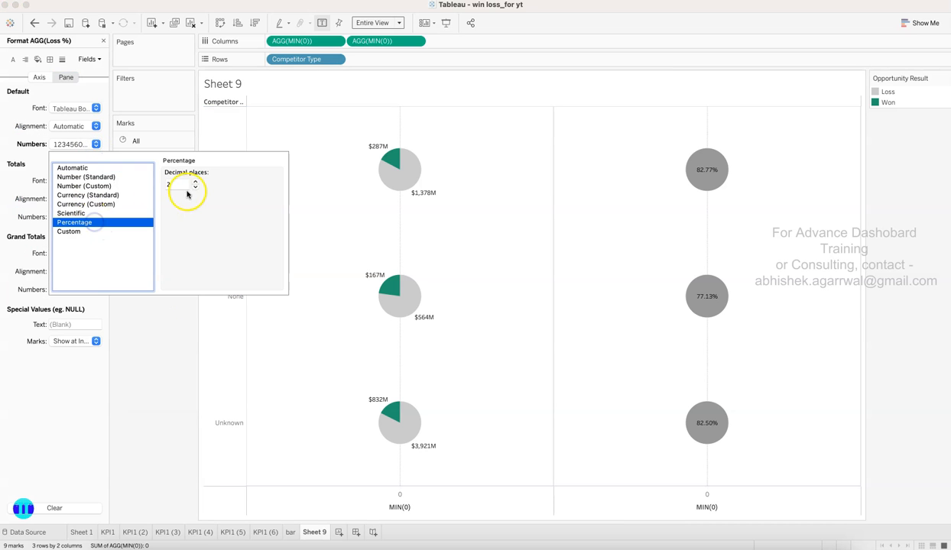
mouse_move(707, 178)
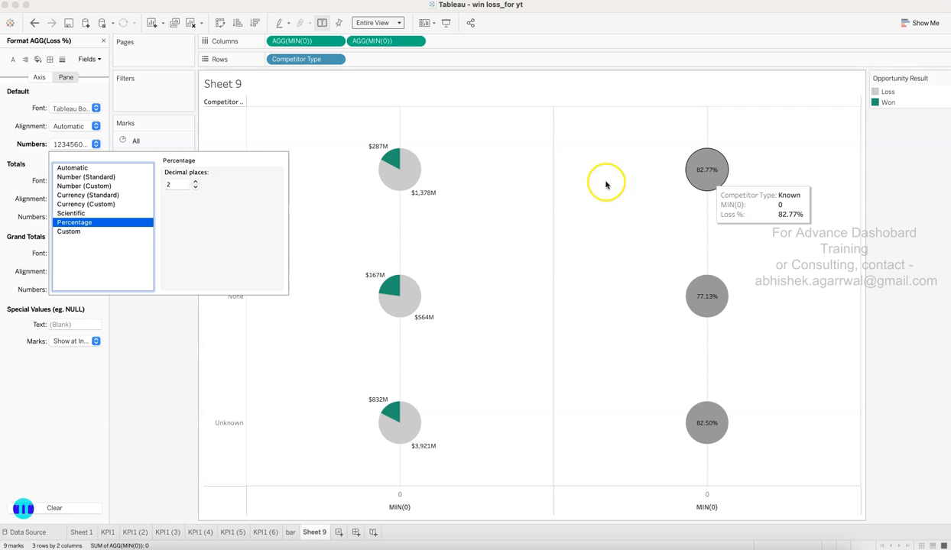
mouse_move(426, 198)
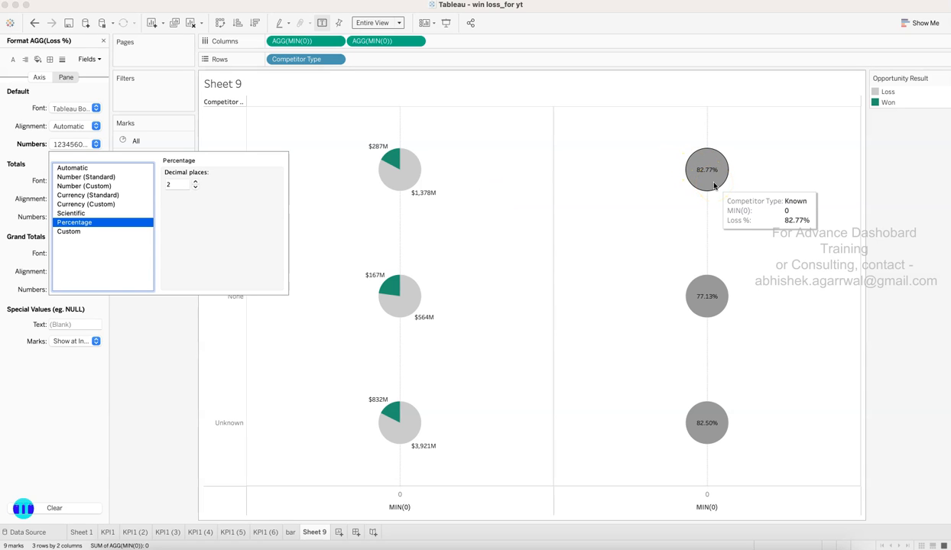
left_click(195, 187)
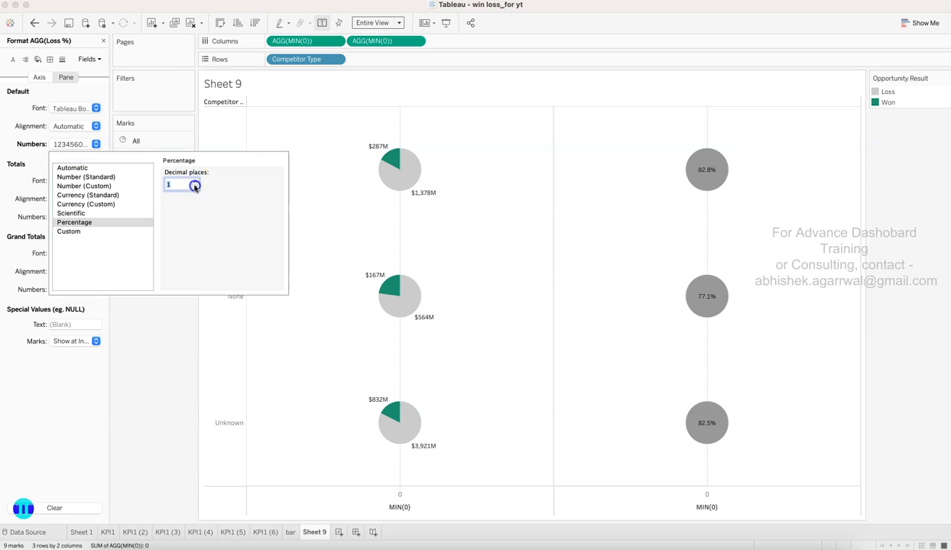
left_click(155, 317)
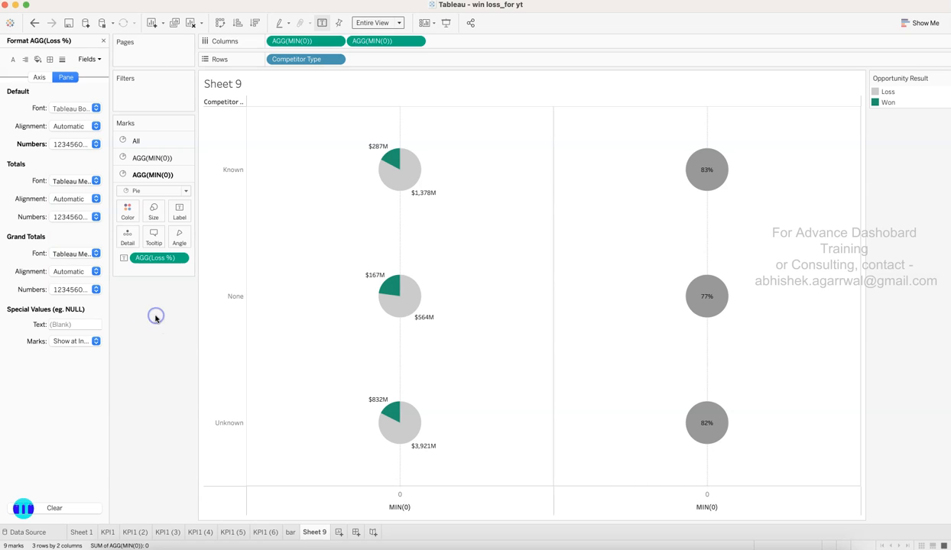
Color the second set of circles very light gray and make them slightly smaller than the win/loss pies.
left_click(126, 211)
left_click(143, 251)
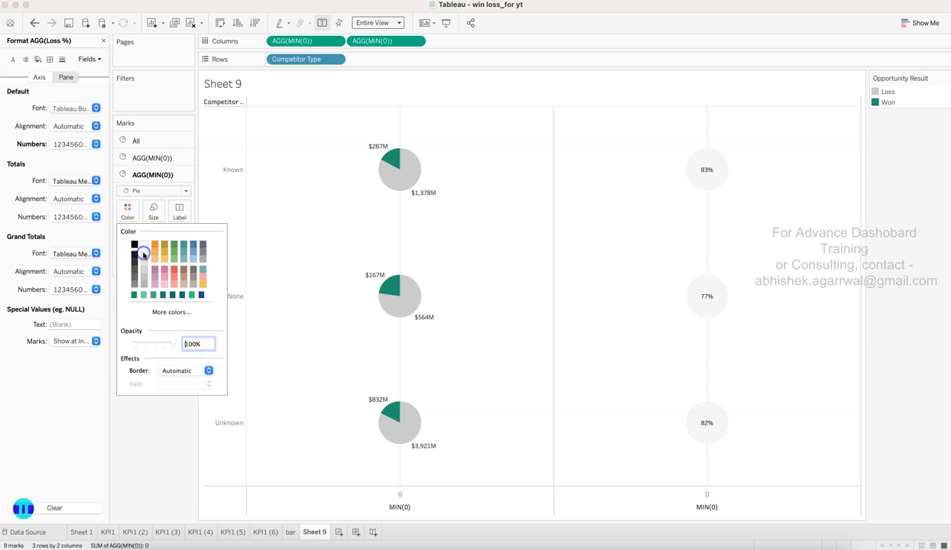
left_click(153, 210)
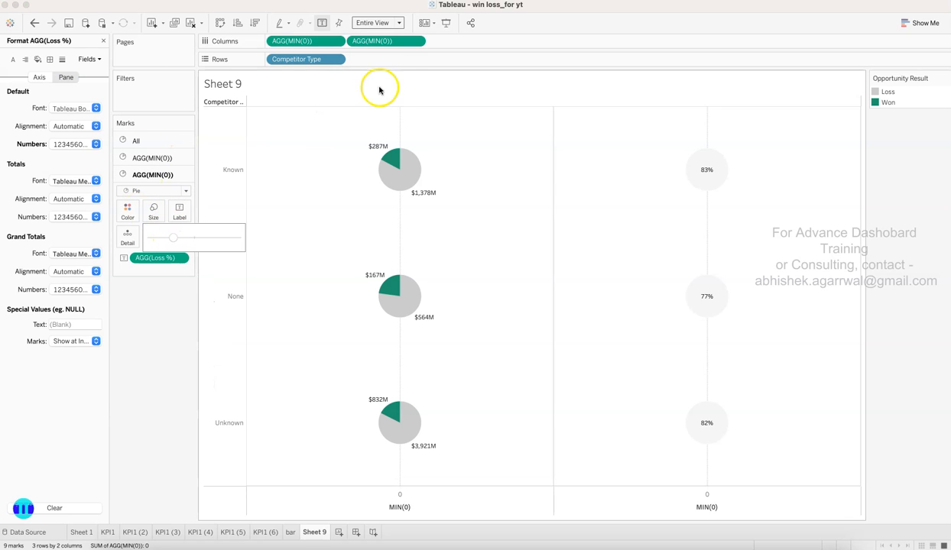
left_click_drag(169, 240, 167, 238)
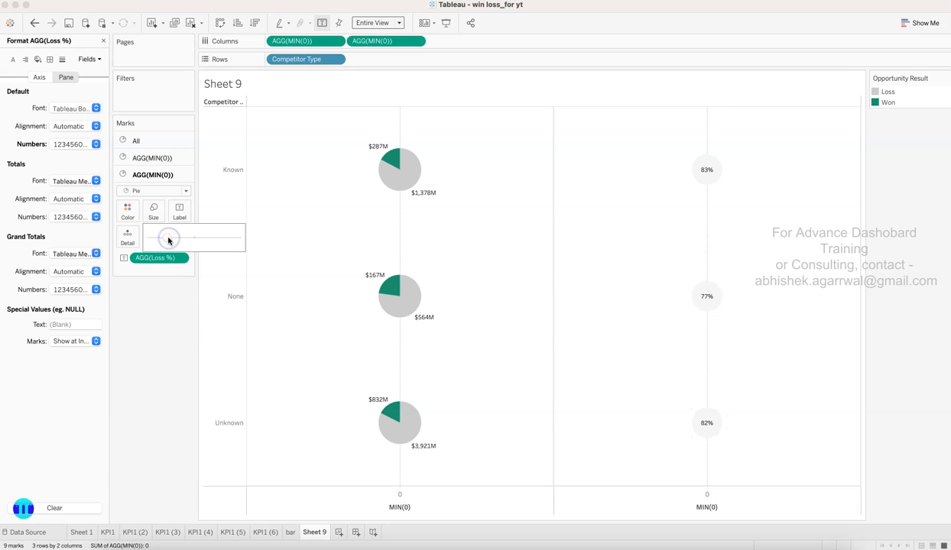
Overlay the two MIN(0) measures as a dual axis and enlarge the outer win/loss pies.
left_click(417, 44)
left_click(397, 157)
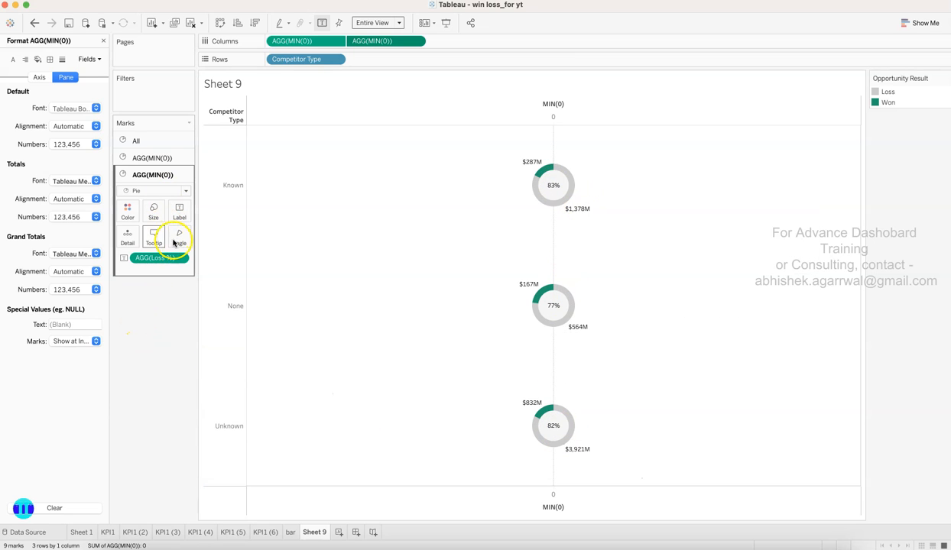
left_click(168, 159)
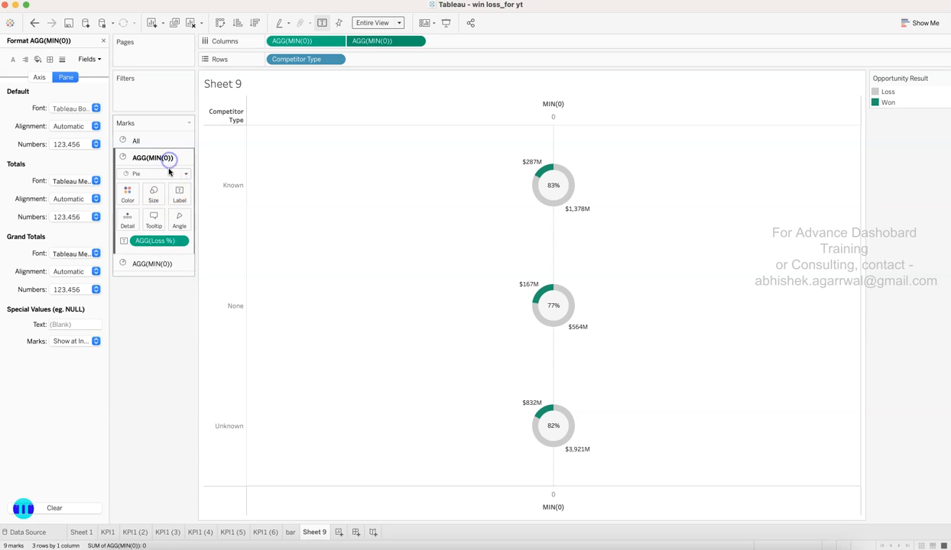
left_click(154, 192)
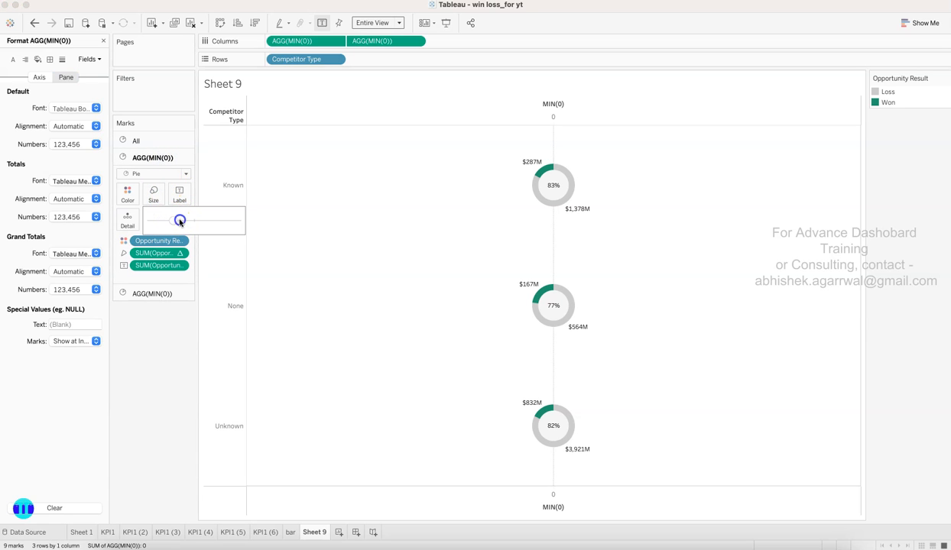
left_click_drag(196, 221, 195, 220)
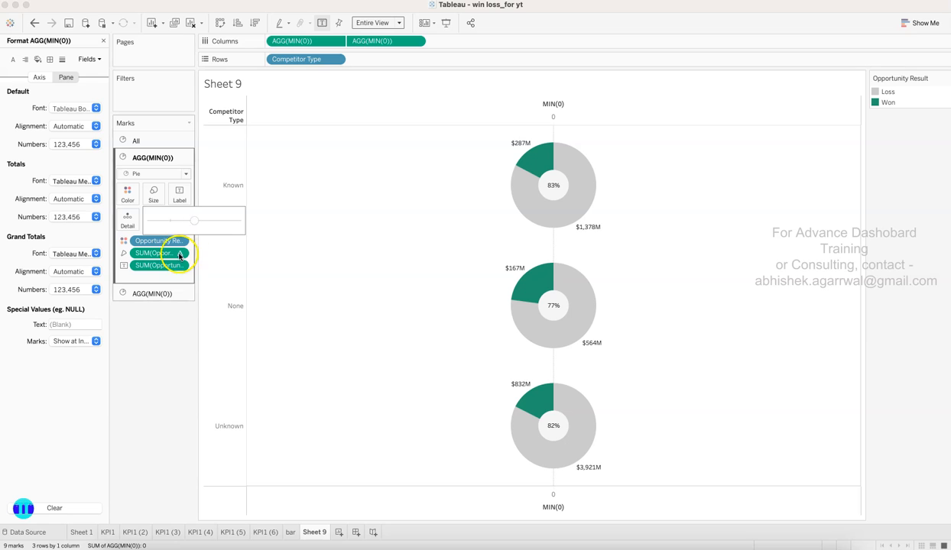
Enlarge the inner Loss % circles until the outer pies form thin donut rings.
left_click(163, 297)
left_click(153, 213)
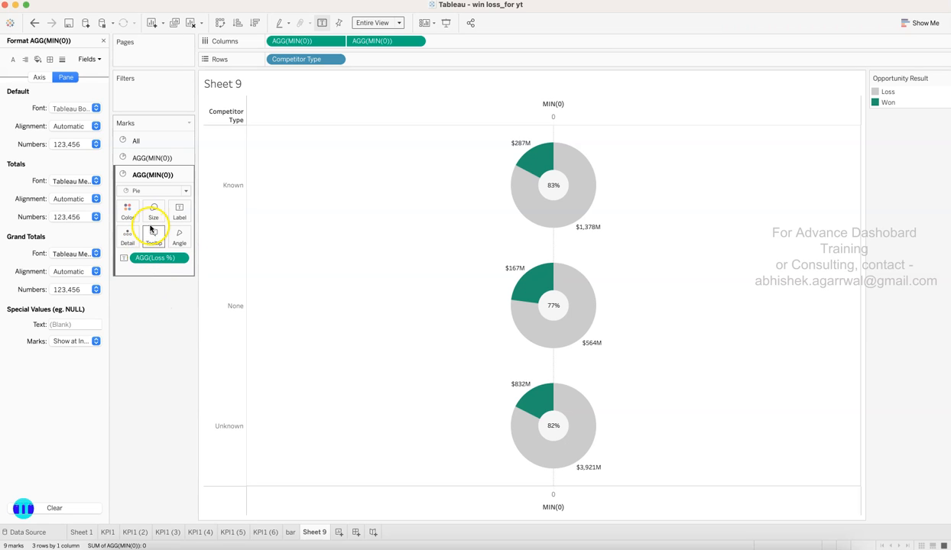
left_click_drag(164, 238, 187, 239)
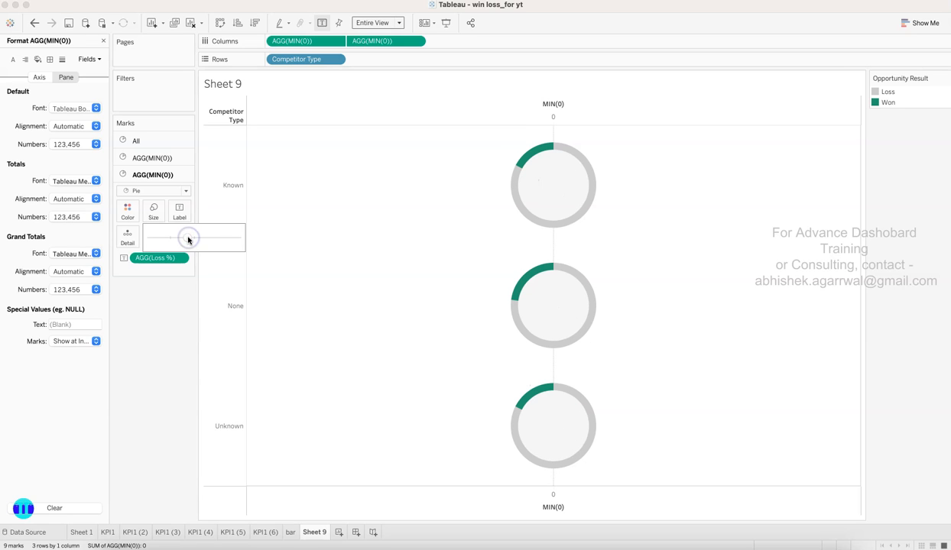
left_click(160, 323)
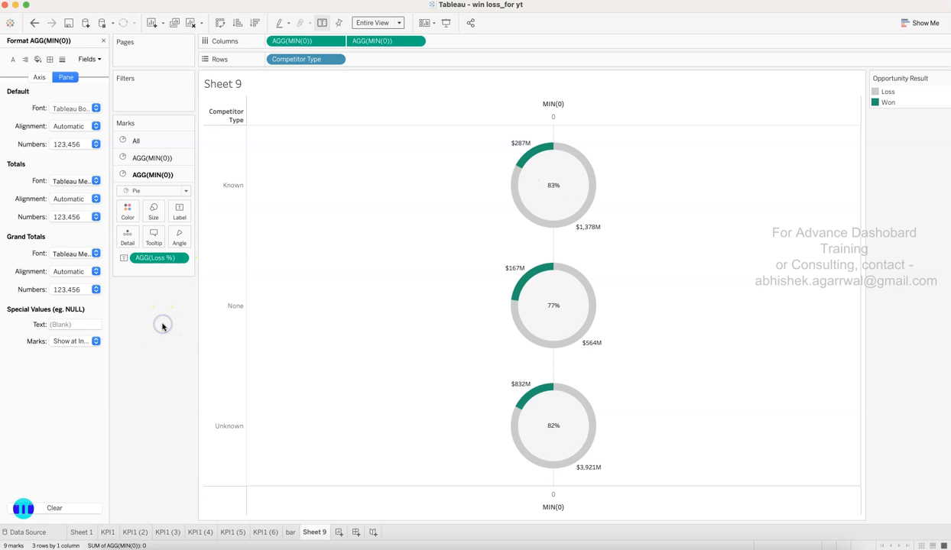
Hide the headers of both MIN(0) axes on the donut chart.
right_click(493, 114)
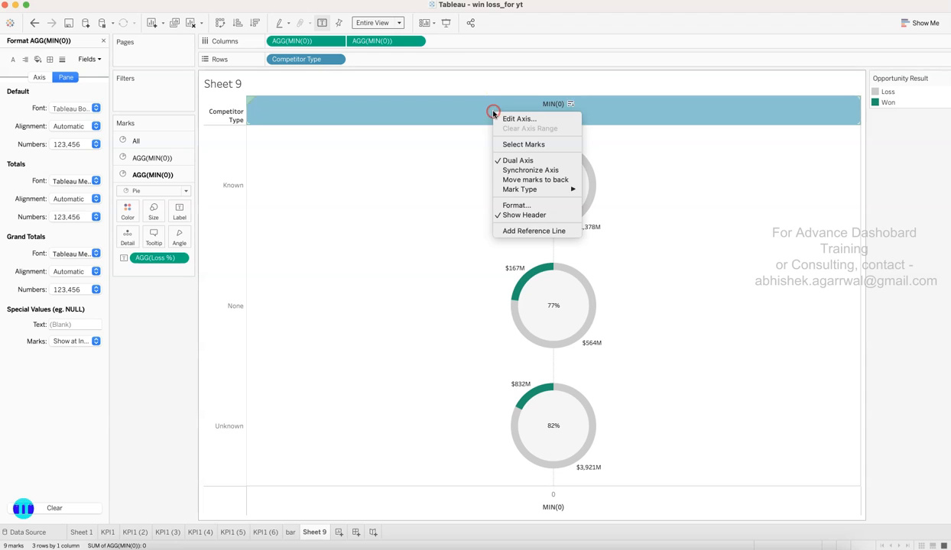
left_click(515, 213)
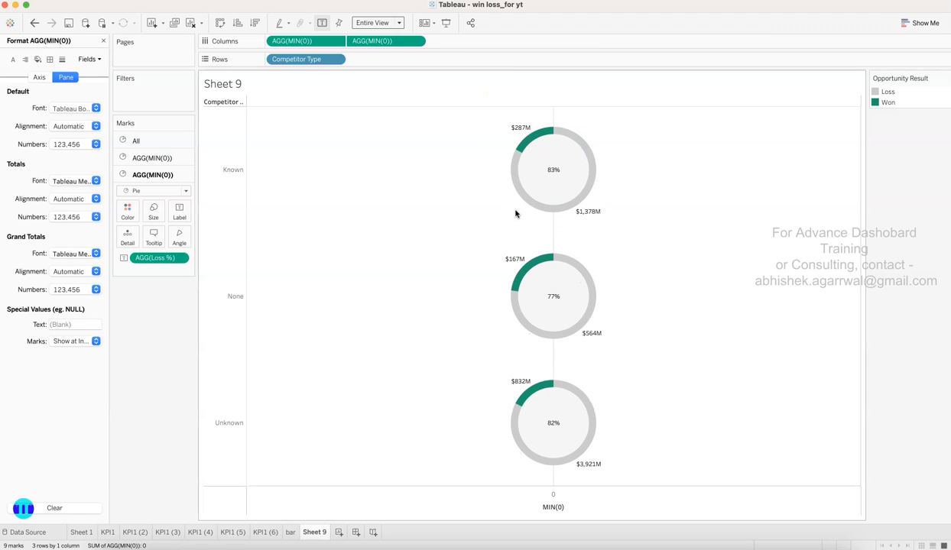
right_click(500, 507)
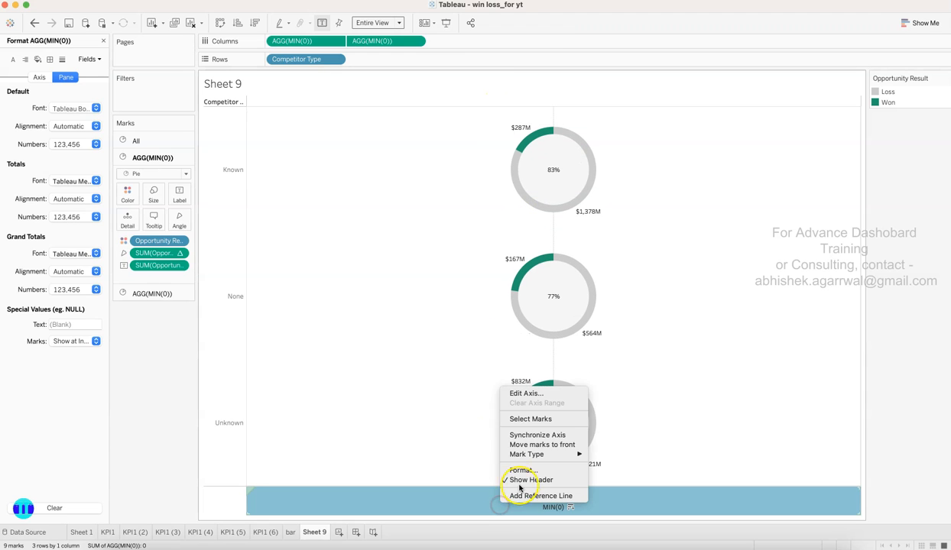
left_click(509, 480)
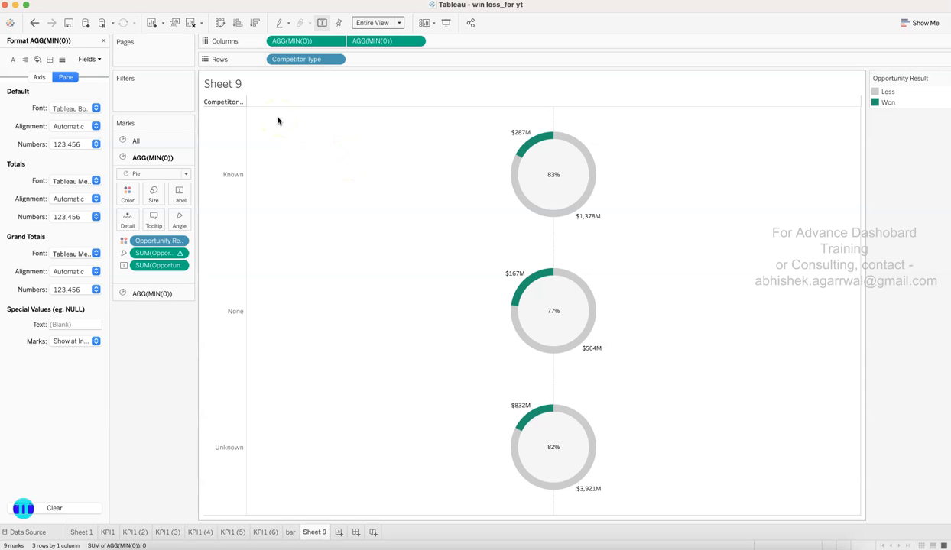
Switch to the Win Loss Ratio workbook and examine how Dashboard 1 shows a separate donut for each competitor type.
left_click(370, 199)
mouse_move(539, 410)
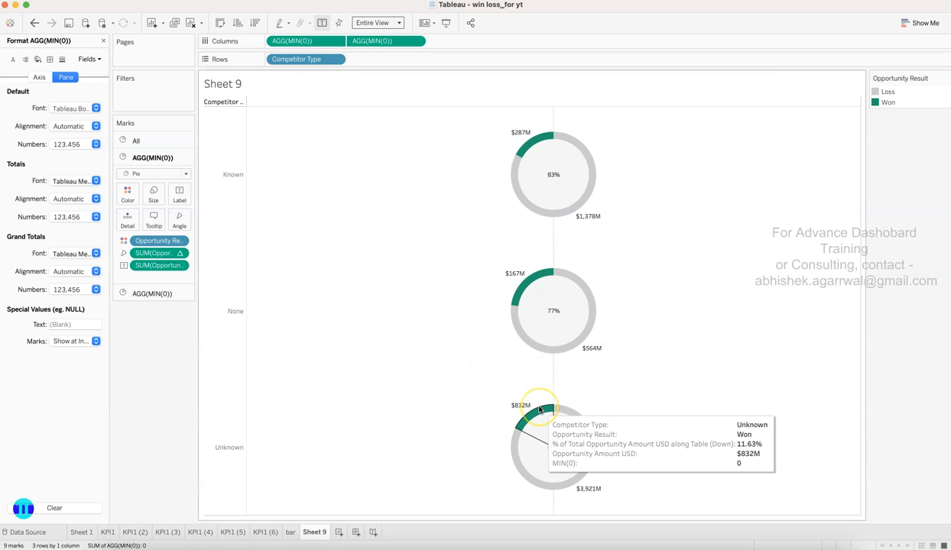
left_click(501, 546)
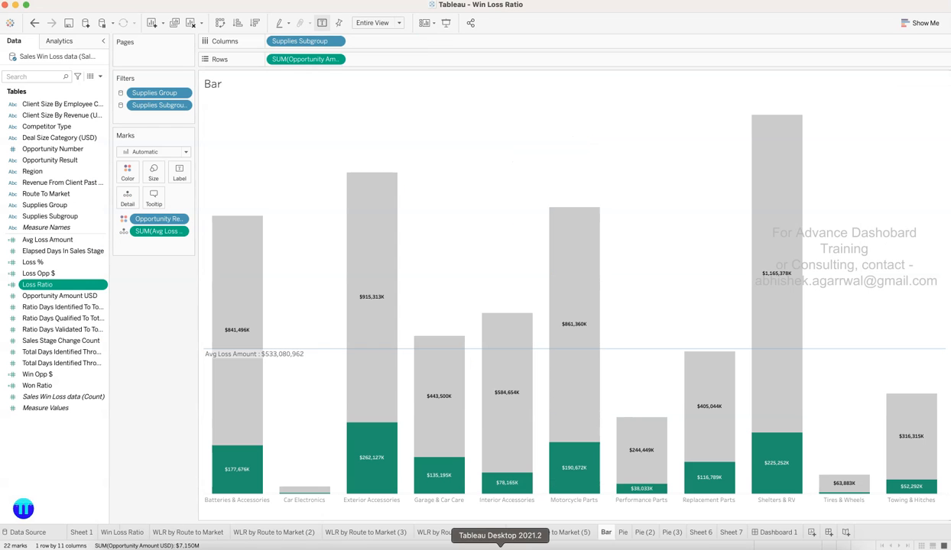
left_click(776, 532)
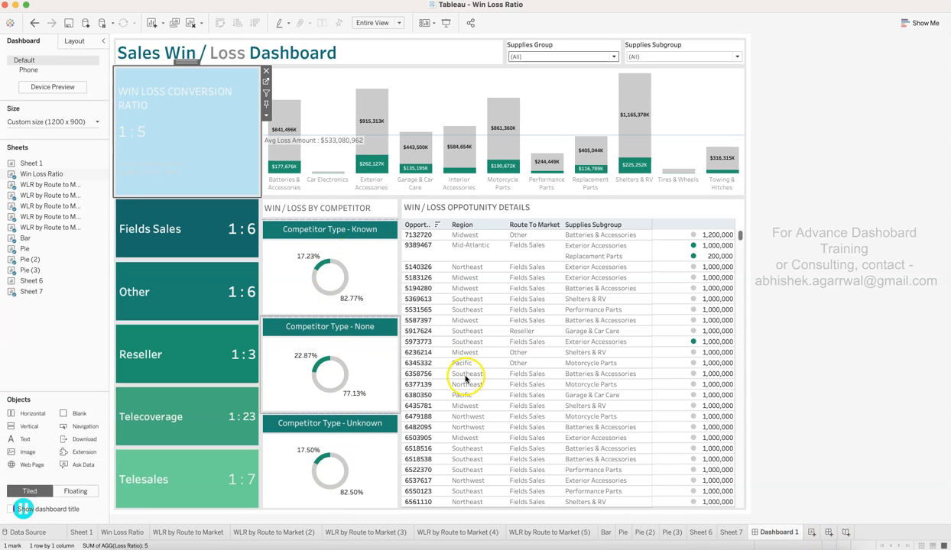
key("super+Tab")
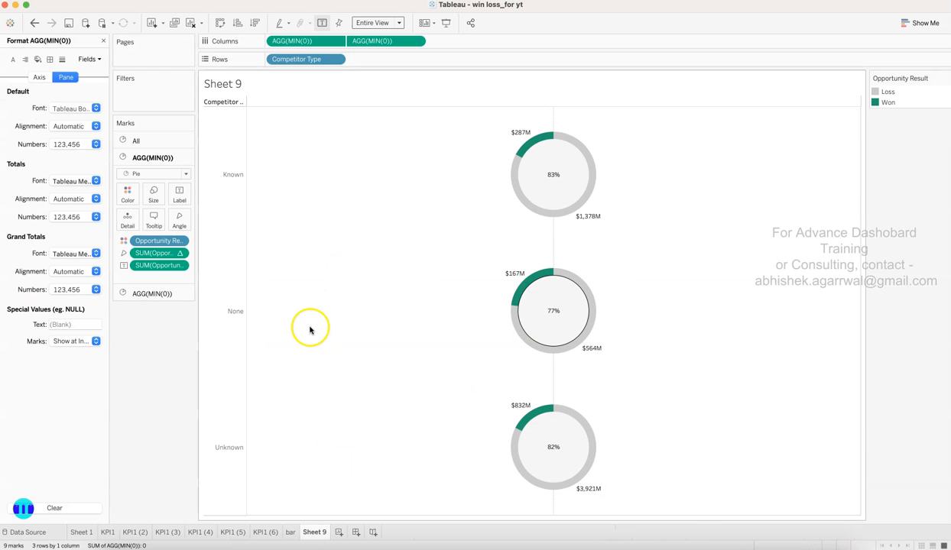
Close the formatting options and rename Sheet 9 as known.
left_click(103, 40)
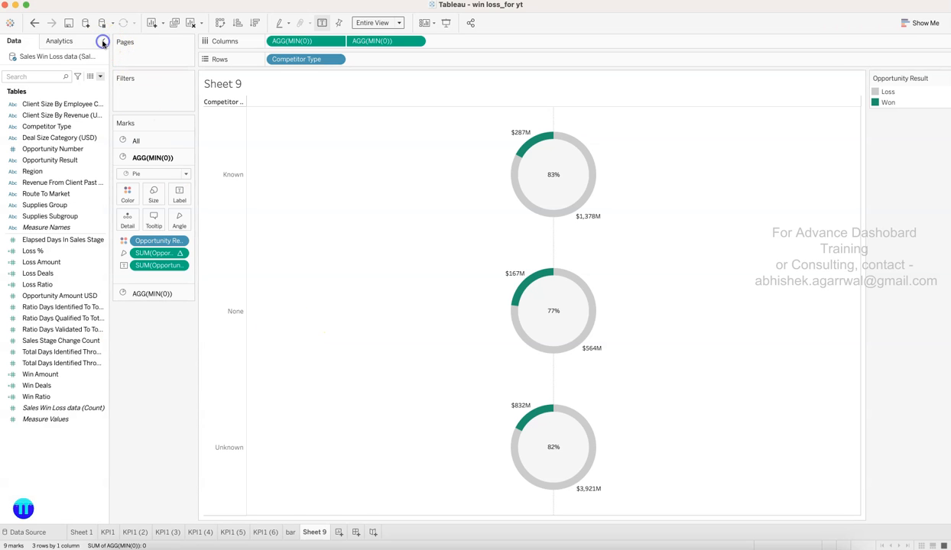
key("Return")
right_click(309, 535)
left_click(311, 537)
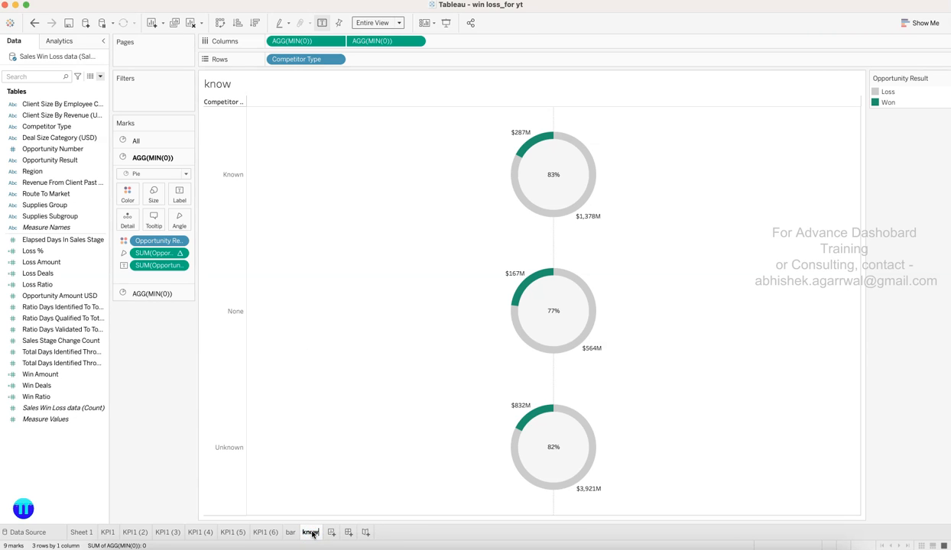
Duplicate the known worksheet and name the copy None.
right_click(313, 536)
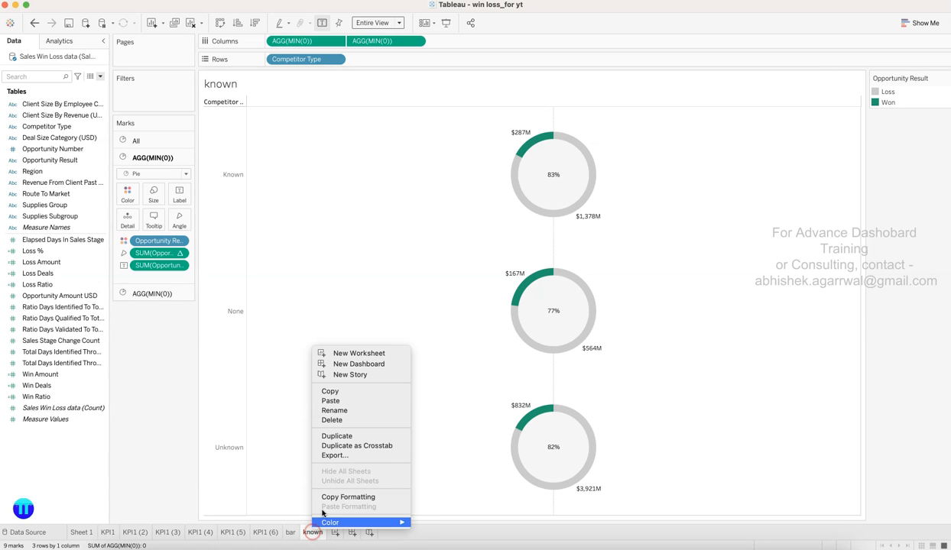
left_click(330, 434)
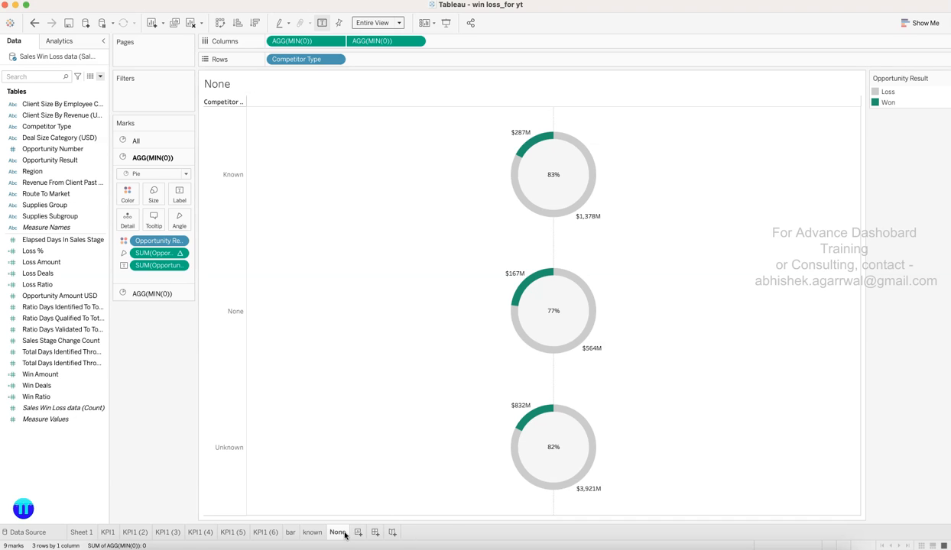
Duplicate the None worksheet and name the copy Unkown.
right_click(345, 536)
left_click(374, 437)
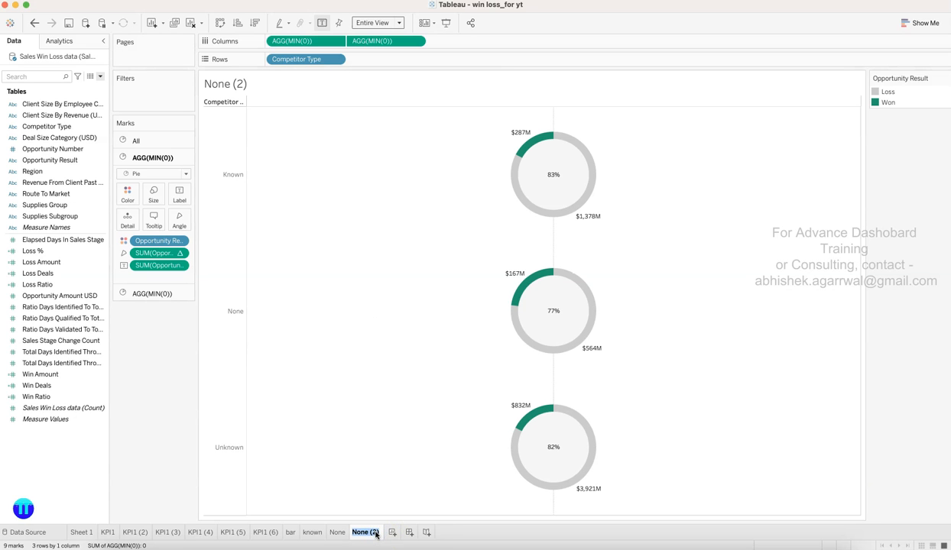
key("Return")
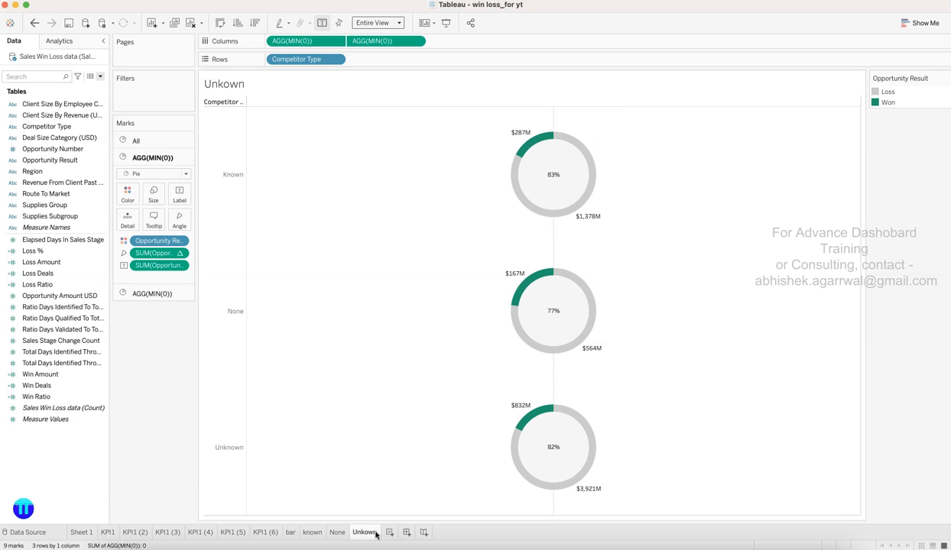
On the known worksheet, filter Competitor Type to Known only and hide the Competitor Type header.
left_click(313, 534)
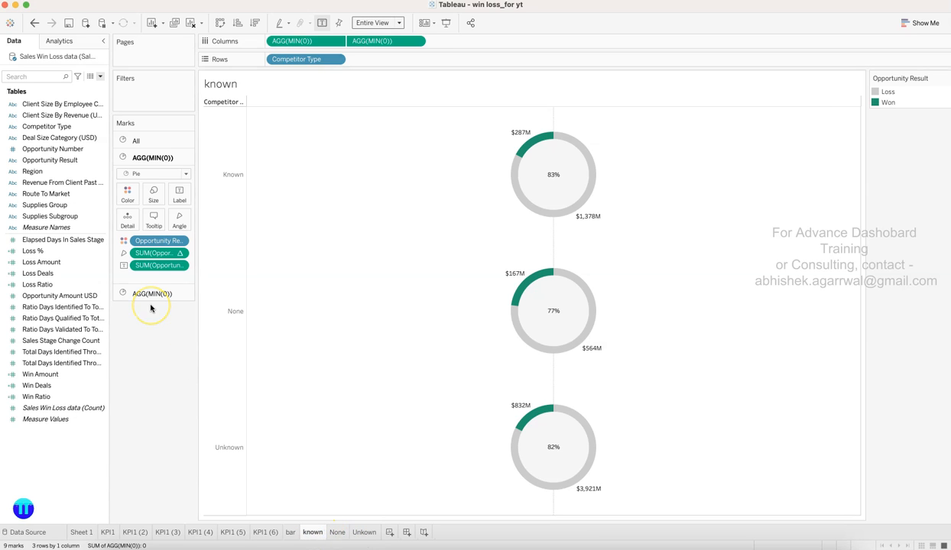
left_click(337, 60)
left_click(334, 72)
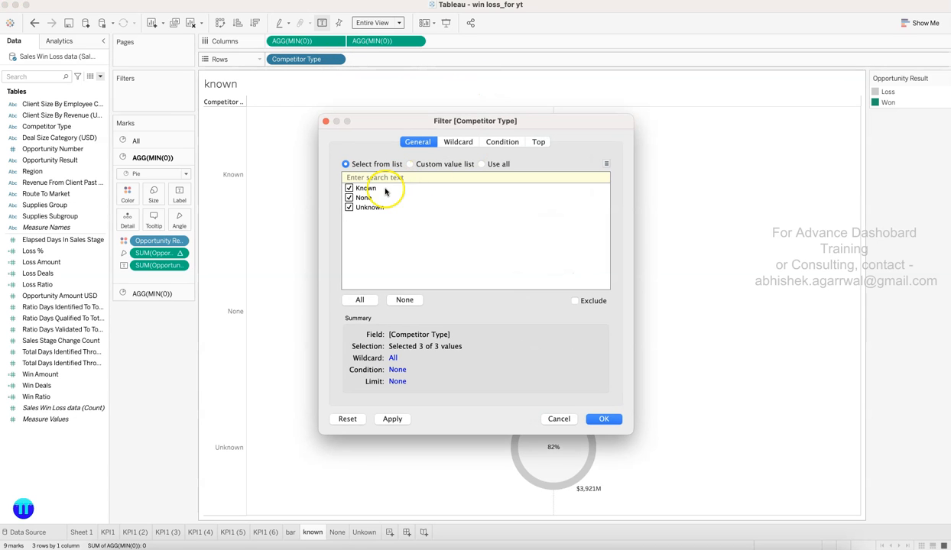
left_click(605, 419)
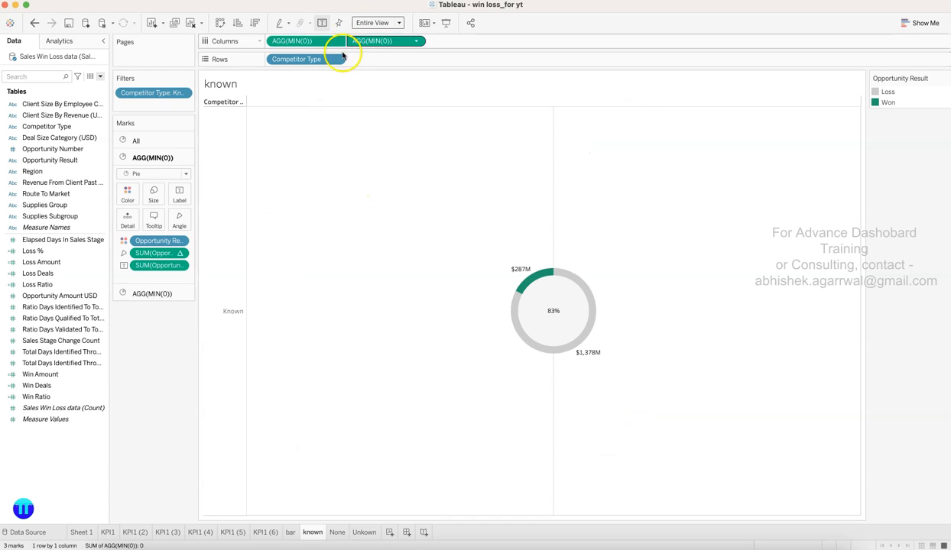
left_click(337, 58)
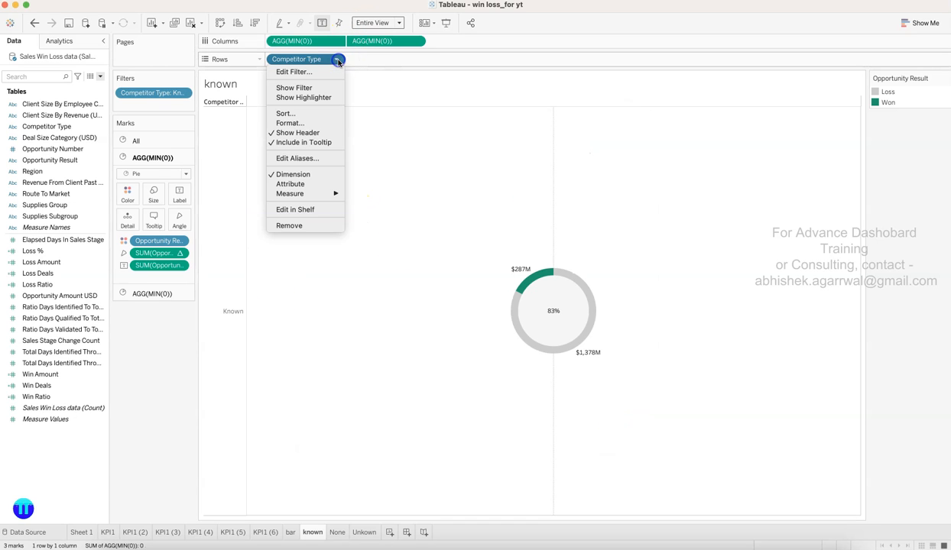
left_click(306, 135)
Format the known sheet's borders, setting the row divider and column divider panes to None.
right_click(296, 145)
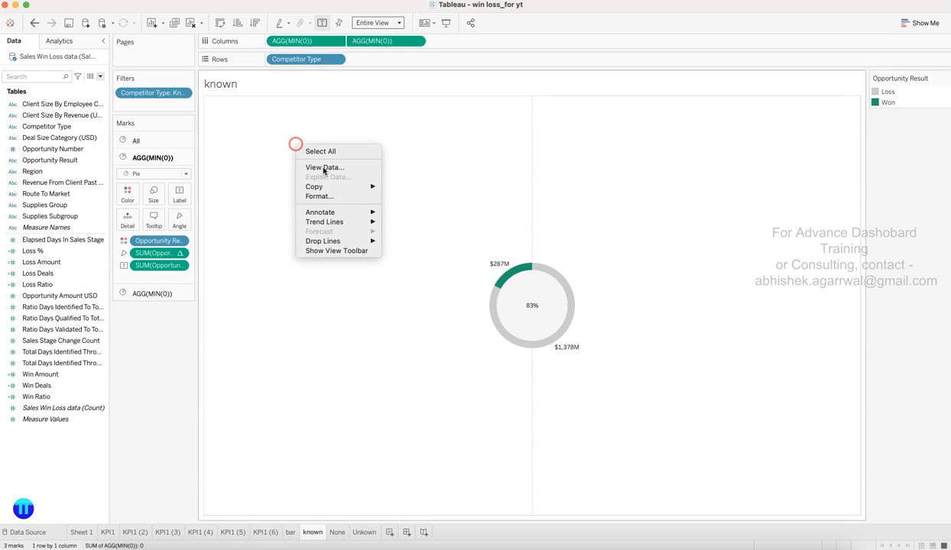
left_click(327, 195)
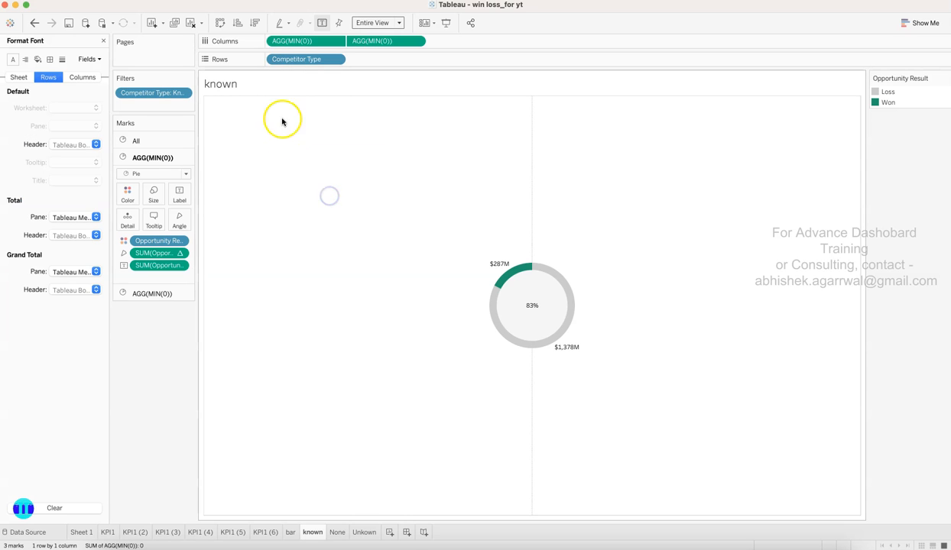
left_click(49, 60)
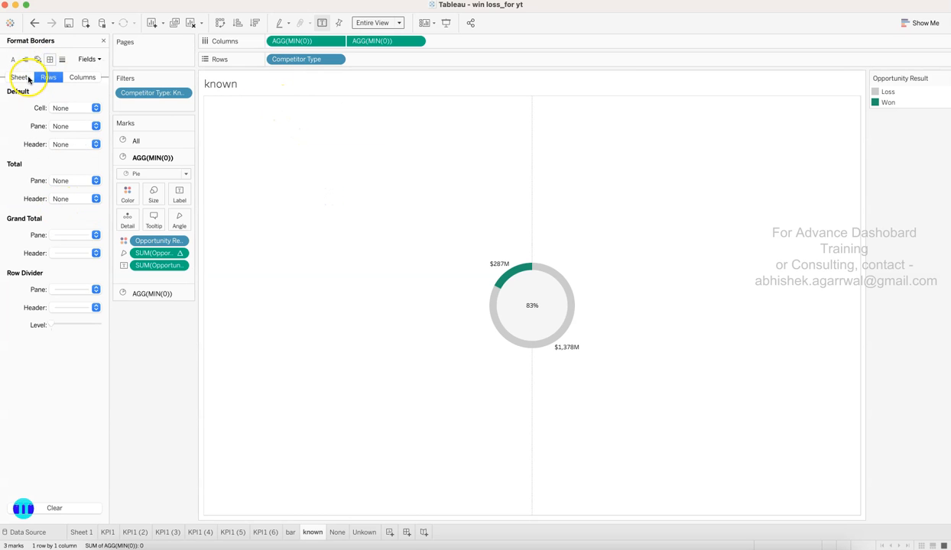
left_click(28, 78)
left_click(66, 290)
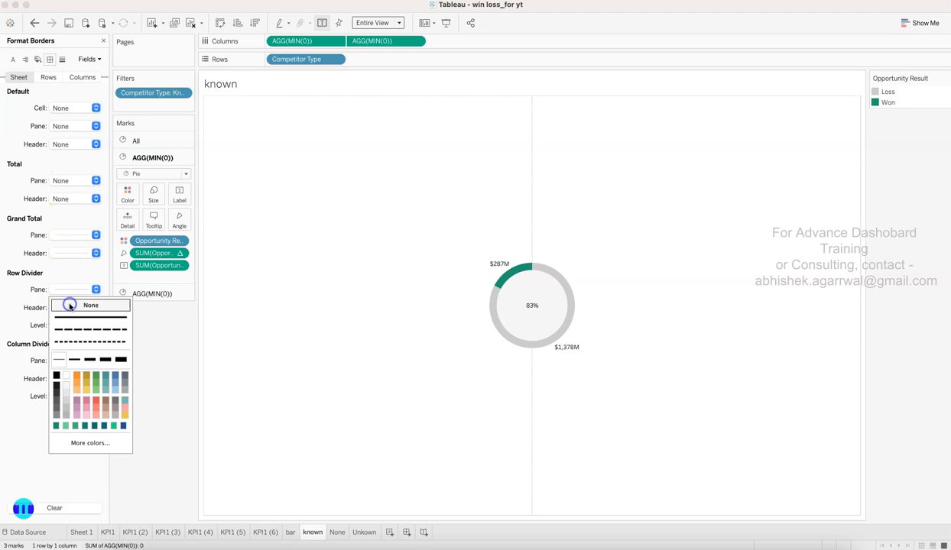
left_click(69, 306)
left_click(65, 360)
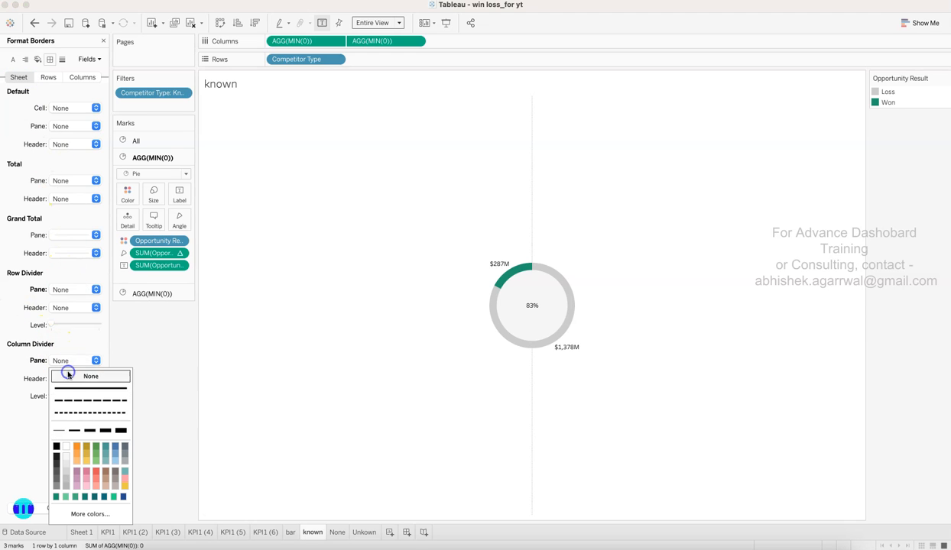
left_click(67, 375)
Set the column grid lines and zero lines of the known sheet to None and close the formatting options.
left_click(62, 62)
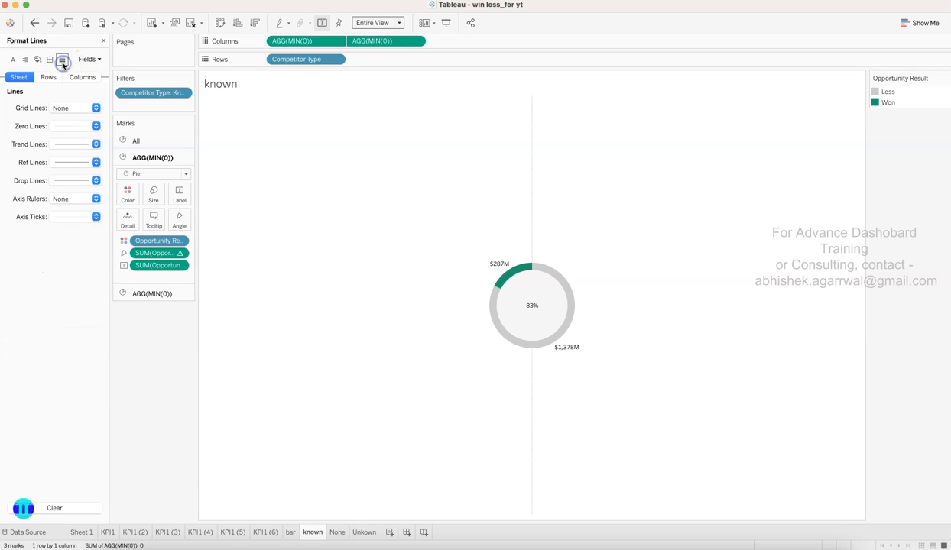
left_click(81, 77)
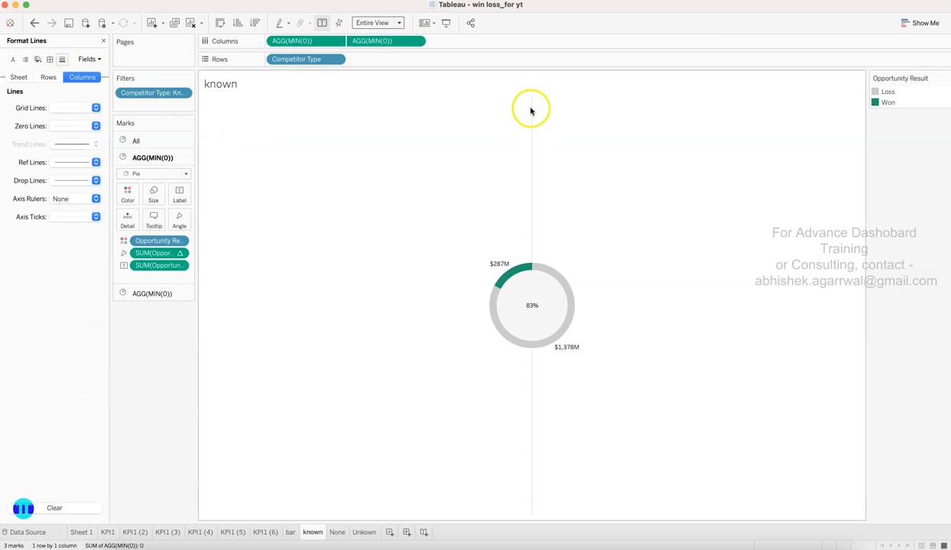
left_click(63, 108)
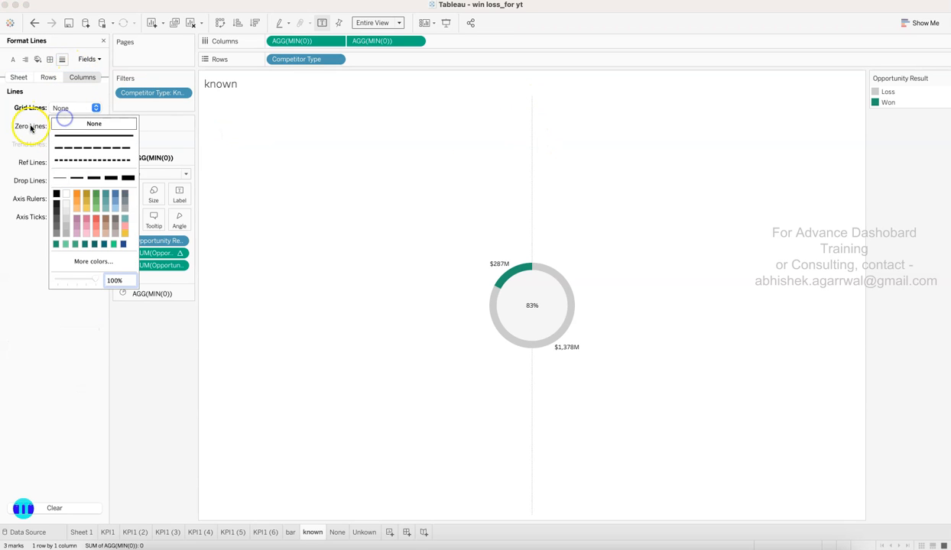
left_click(30, 128)
left_click(69, 126)
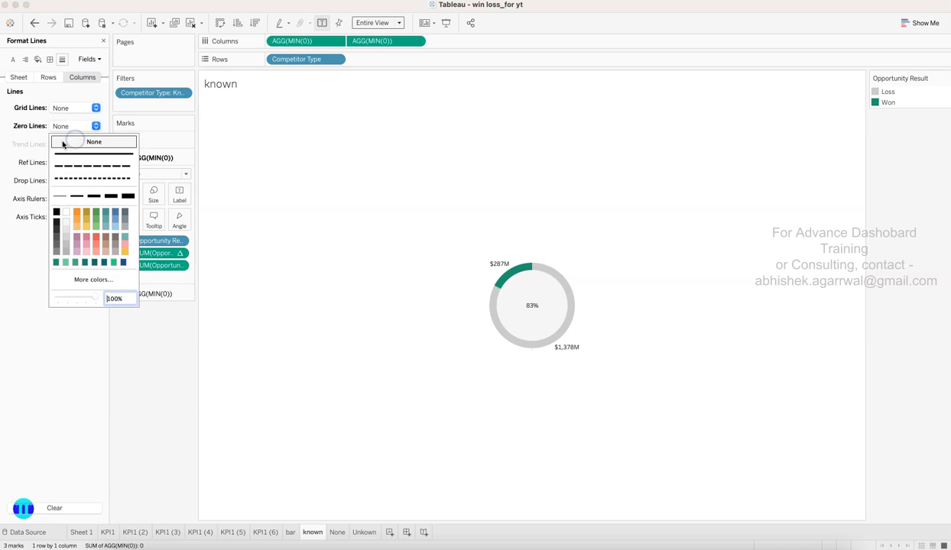
left_click(63, 143)
left_click(104, 41)
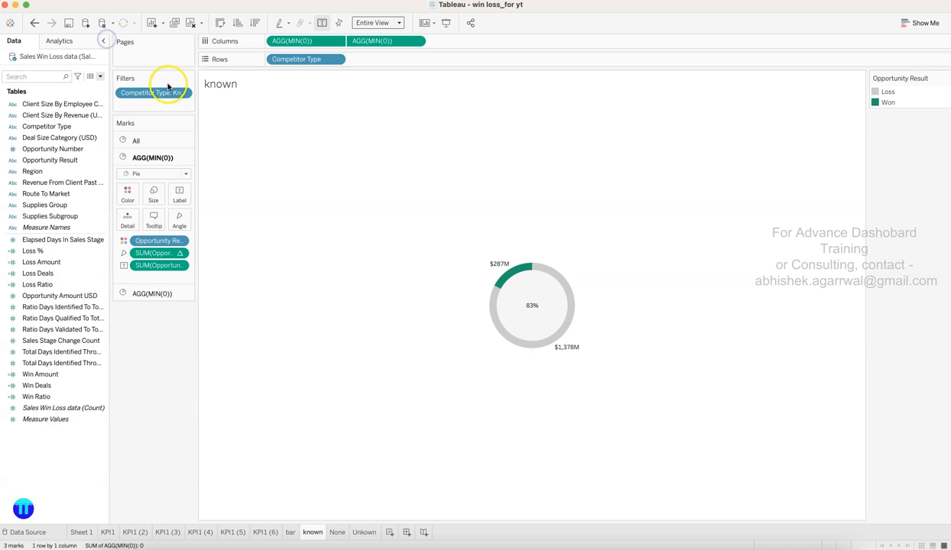
Delete the None and Unkown worksheets.
left_click(335, 533)
right_click(335, 533)
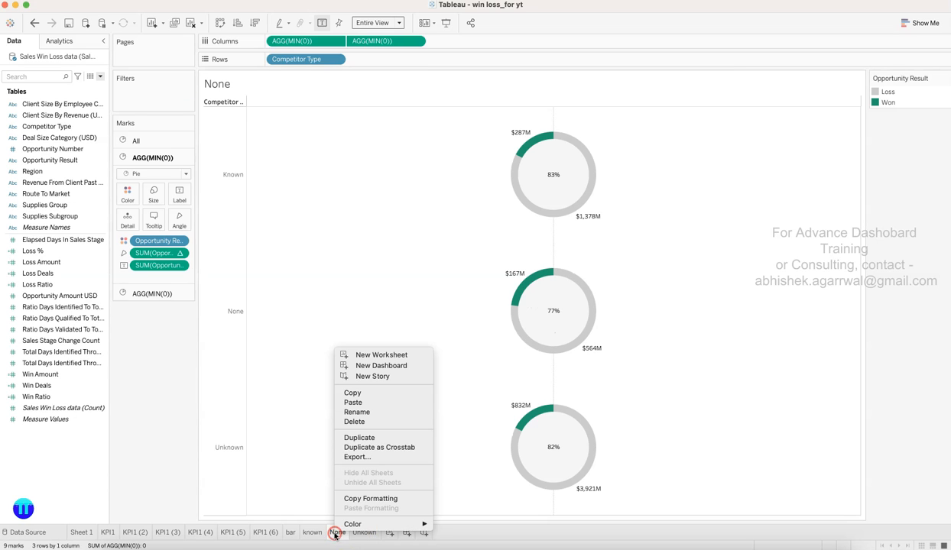
left_click(368, 421)
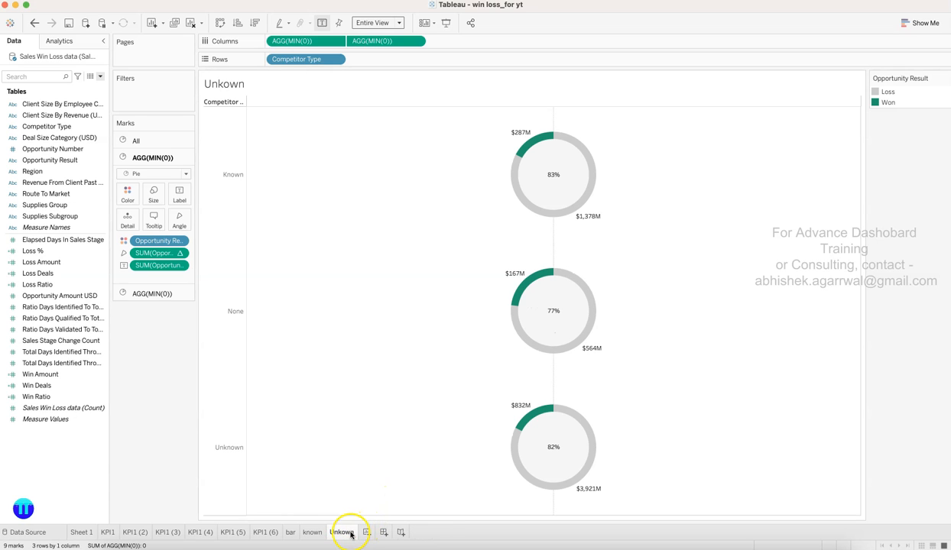
right_click(350, 535)
left_click(370, 420)
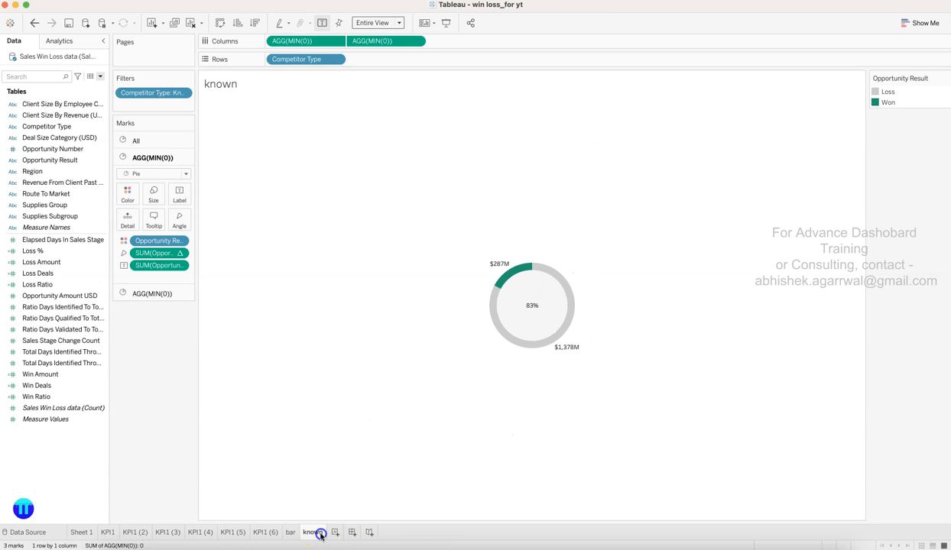
Duplicate the known worksheet as None and filter the copy's Competitor Type to None only.
right_click(320, 535)
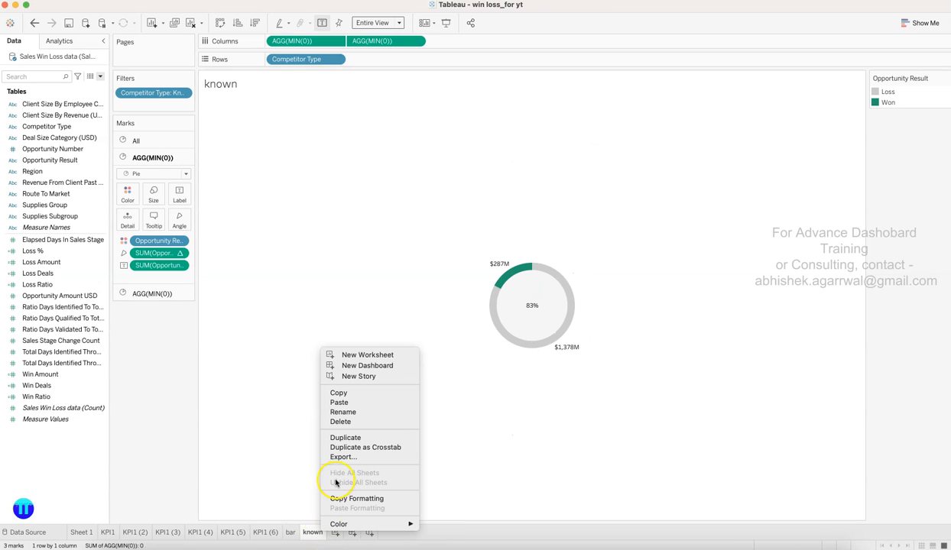
left_click(347, 438)
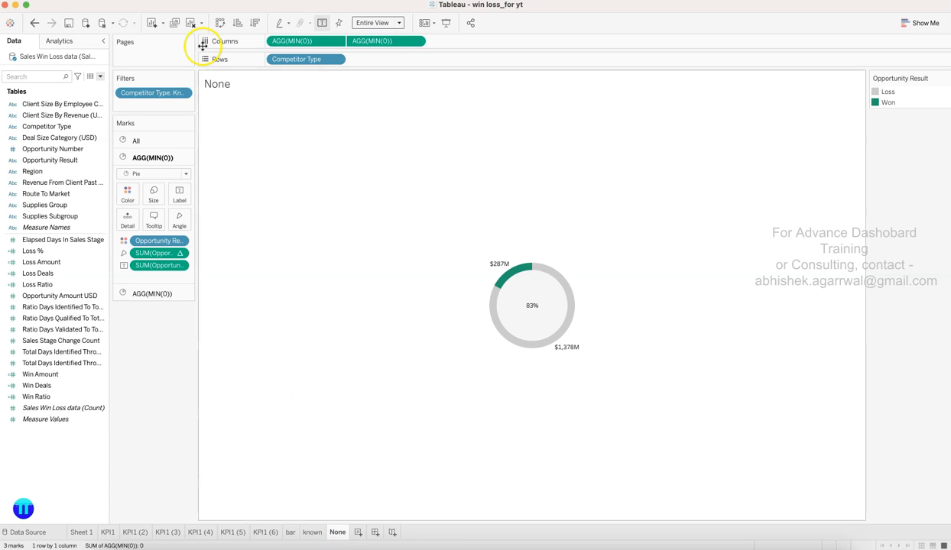
left_click(183, 92)
left_click(182, 109)
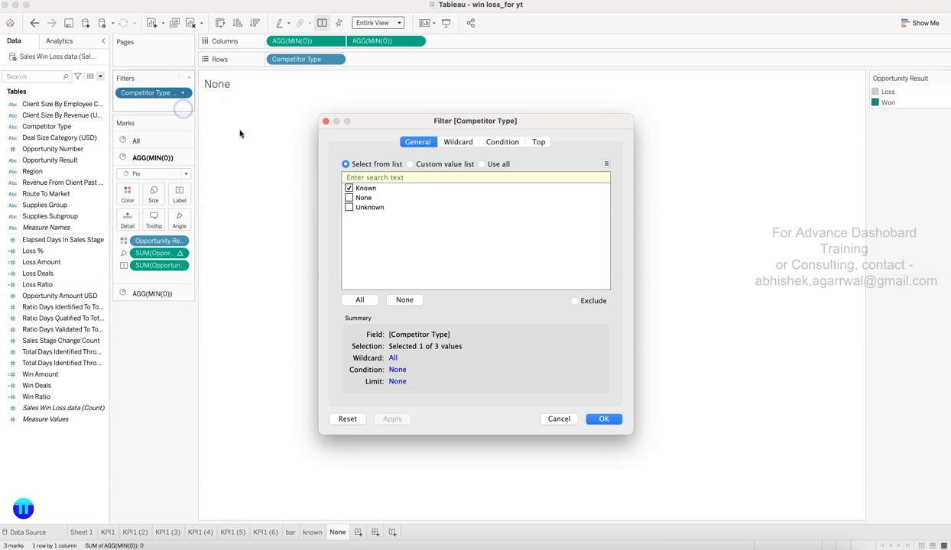
left_click(604, 419)
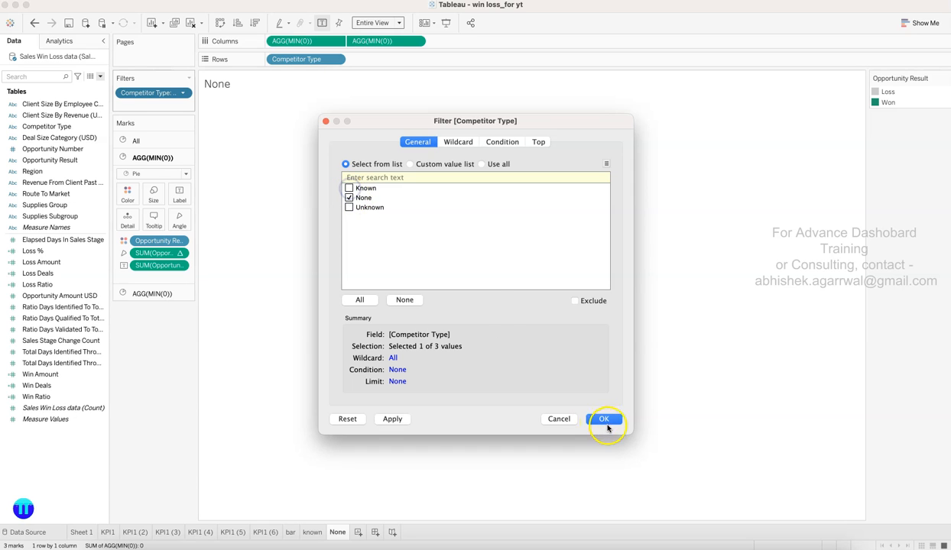
Duplicate the None worksheet as Unknown and filter the copy's Competitor Type to Unknown only.
right_click(344, 533)
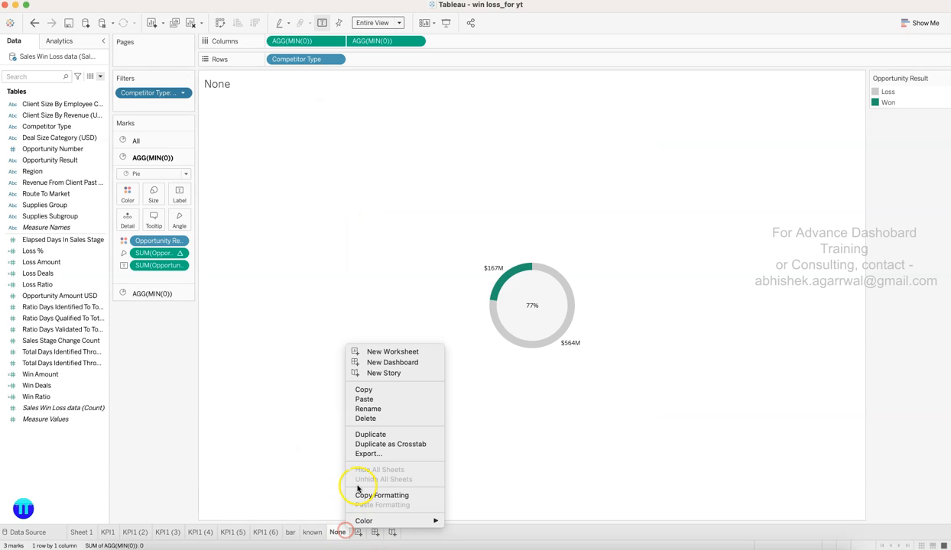
left_click(369, 434)
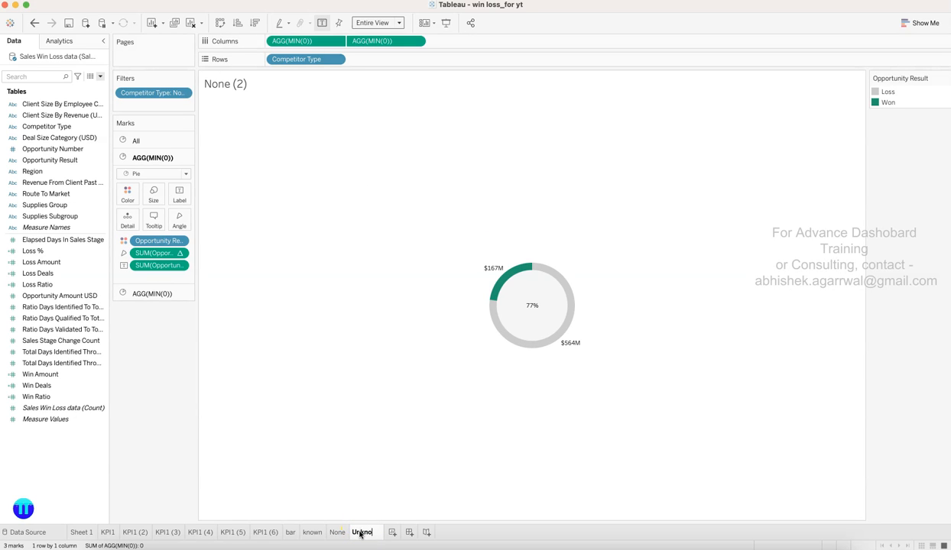
key("Return")
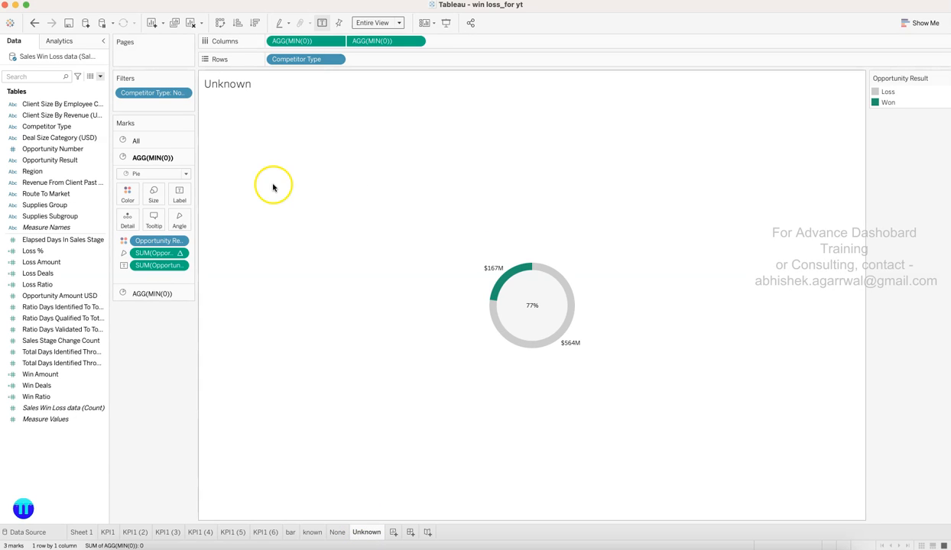
left_click(183, 93)
left_click(182, 109)
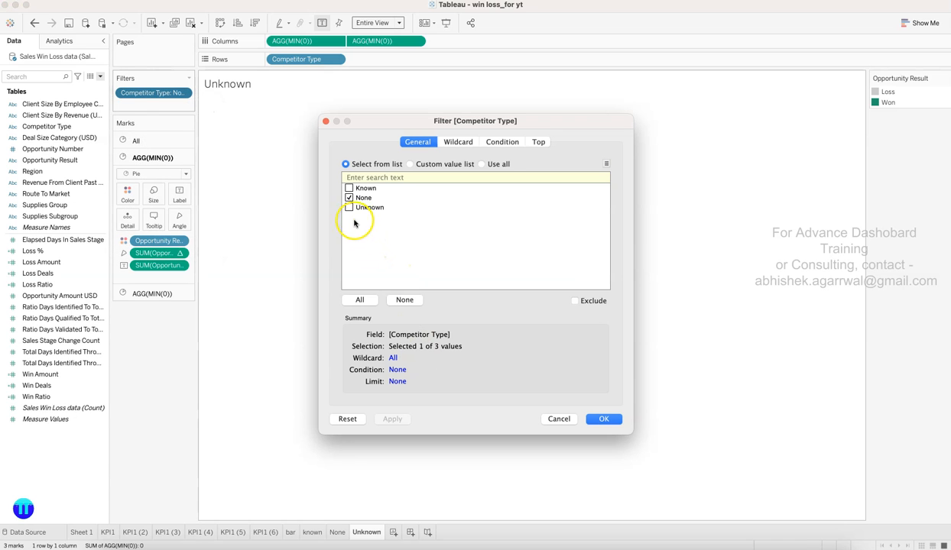
left_click(349, 211)
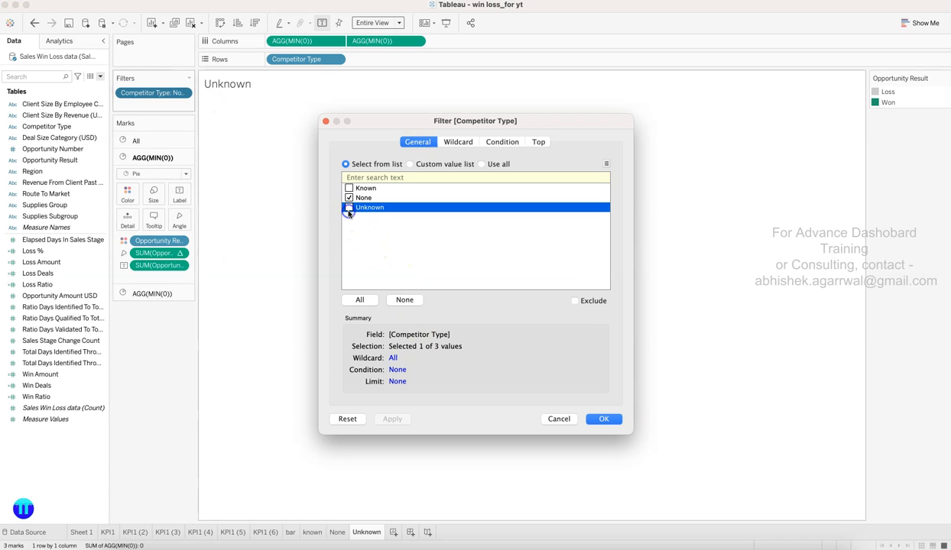
left_click(612, 419)
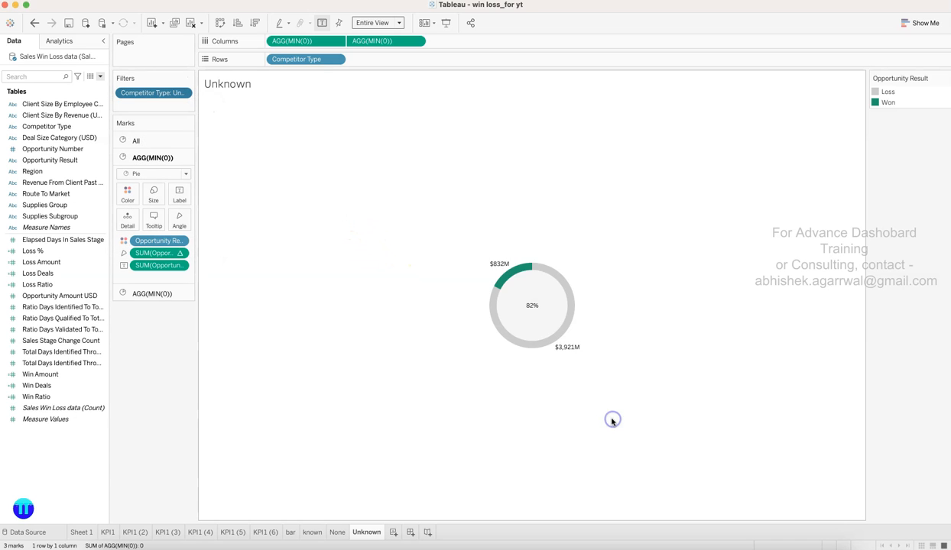
left_click(416, 471)
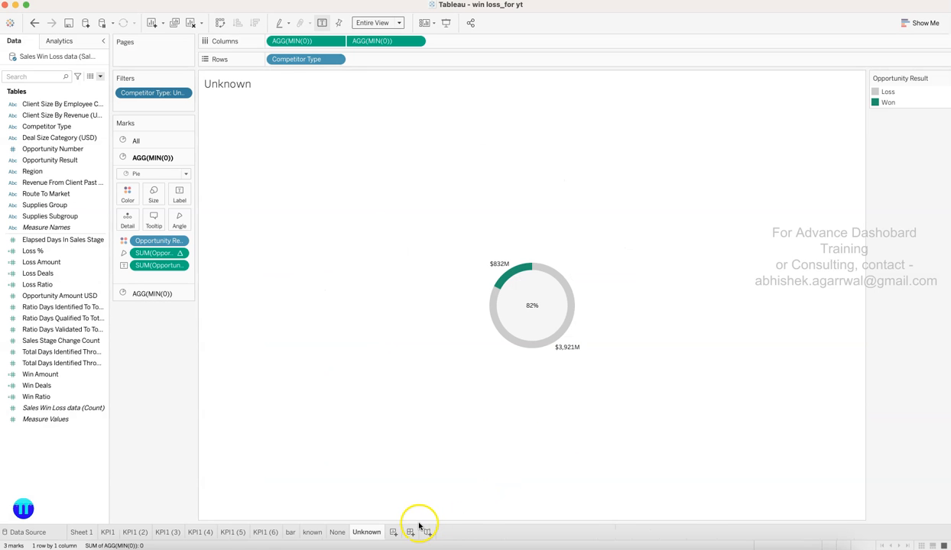
Create a new worksheet and add Opportunity Number, Region, Route To Market and Supplies Subgroup as the table's rows.
left_click(392, 533)
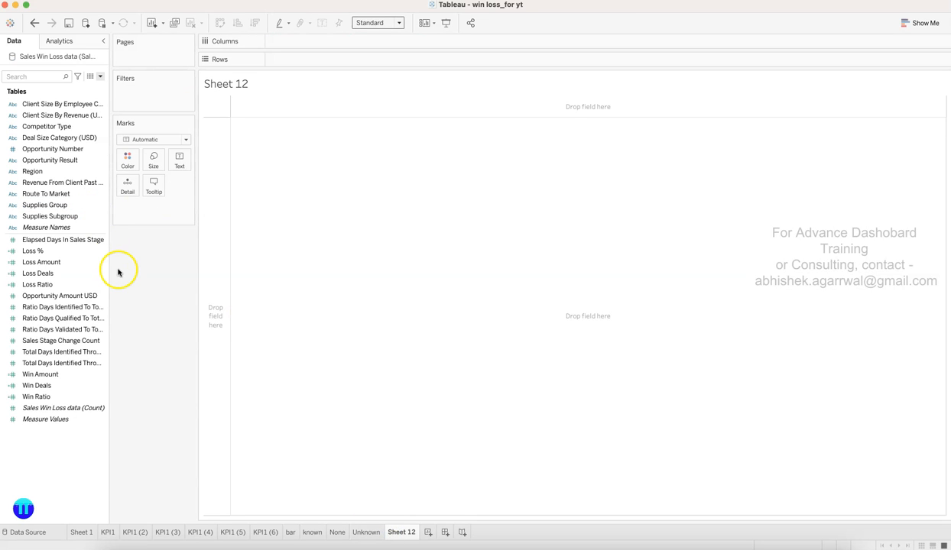
left_click(69, 116)
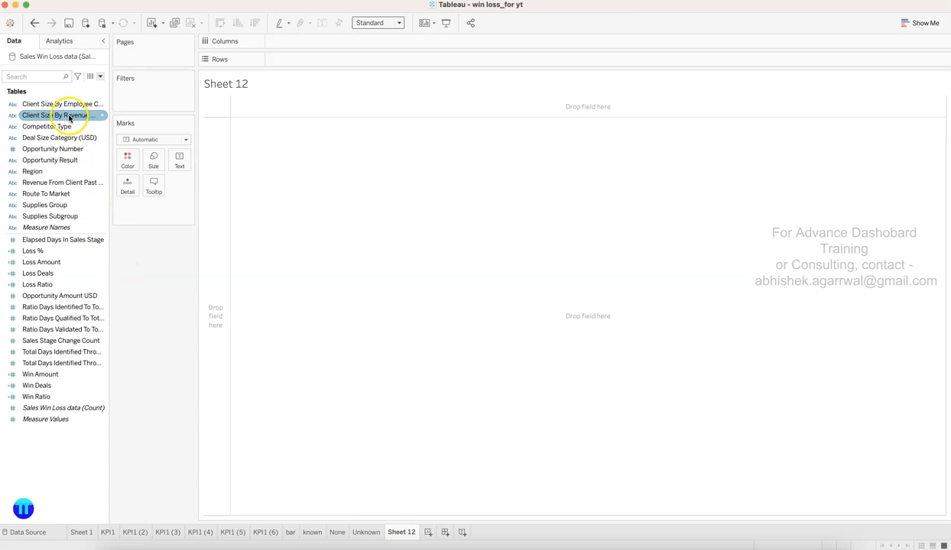
left_click(94, 194)
left_click_drag(90, 148, 330, 61)
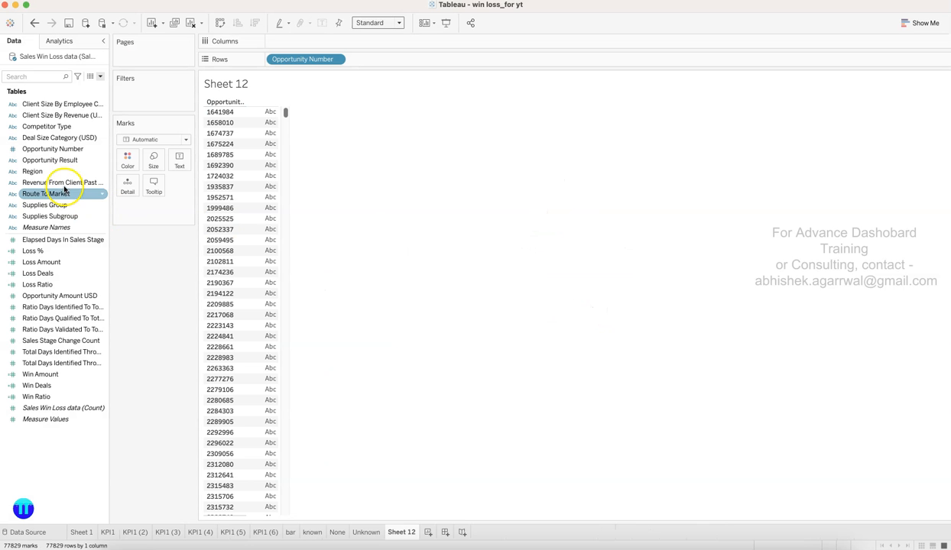
left_click_drag(59, 171, 412, 62)
left_click(77, 203)
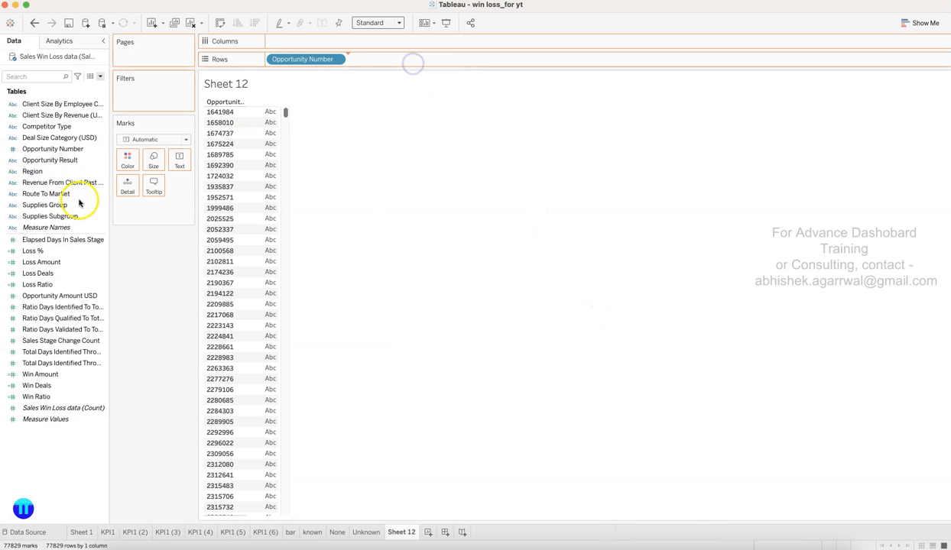
mouse_move(80, 194)
left_mouse_down()
mouse_move(367, 100)
mouse_move(456, 38)
mouse_move(459, 58)
left_mouse_up()
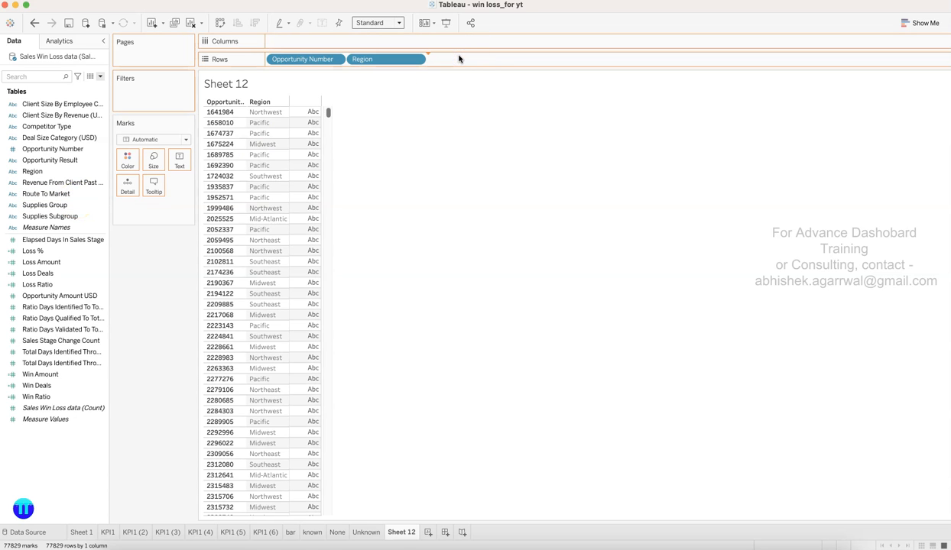
left_click_drag(83, 216, 552, 56)
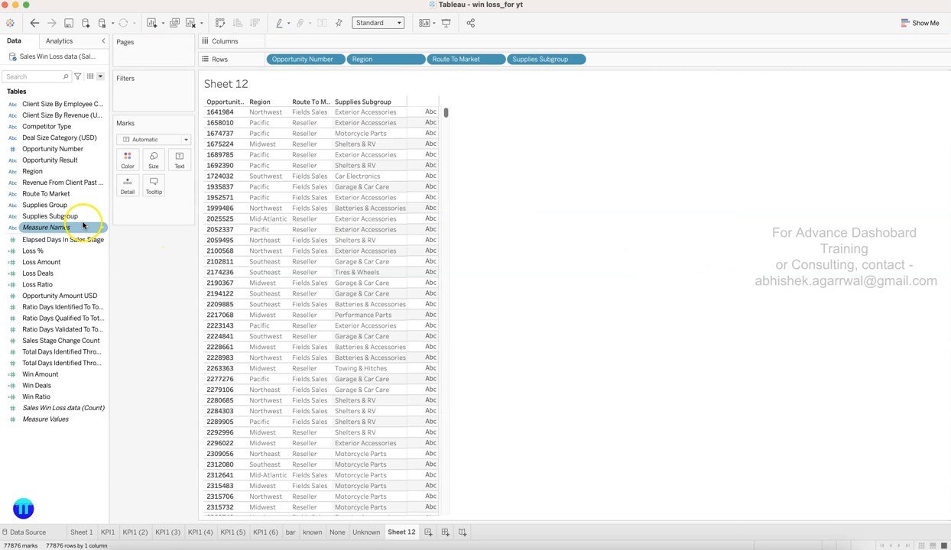
Change the mark type of the opportunity table to Circle.
left_click(69, 318)
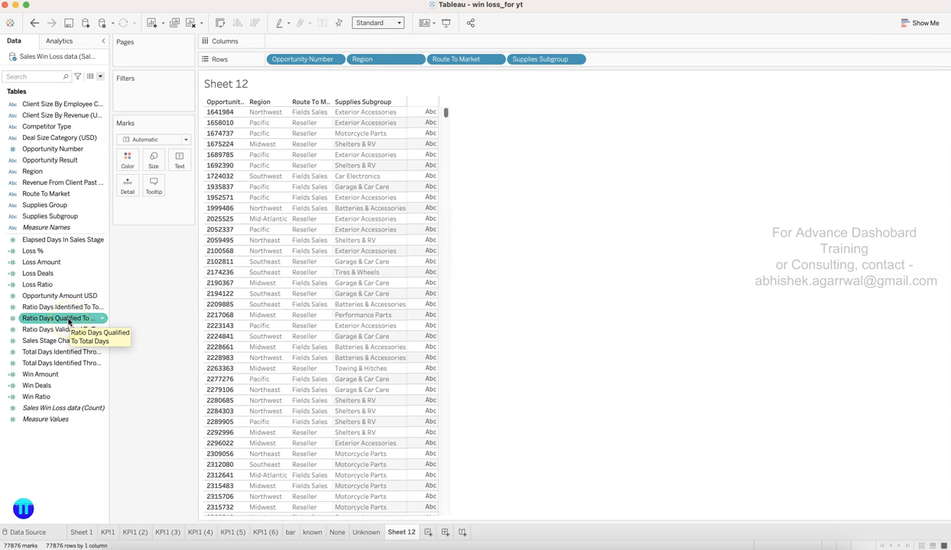
left_click(64, 286)
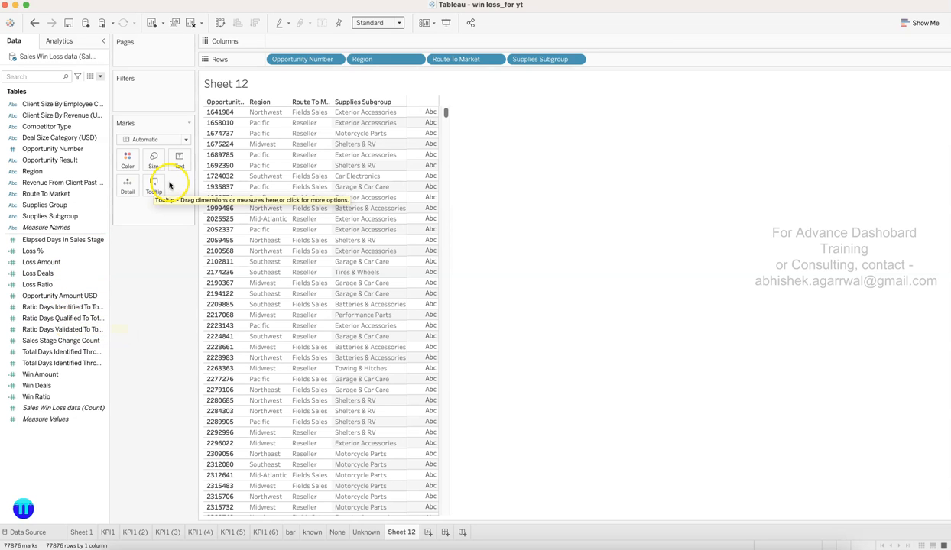
left_click(167, 141)
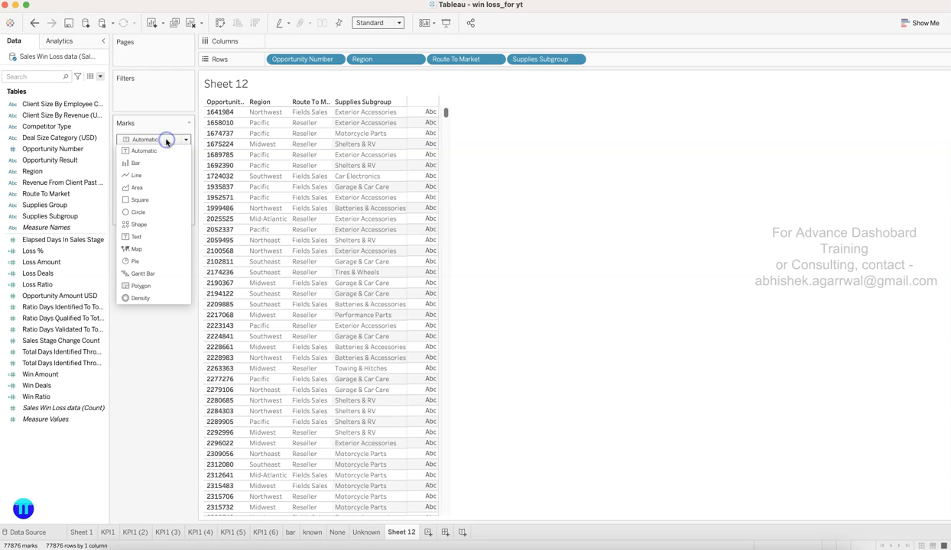
left_click(159, 216)
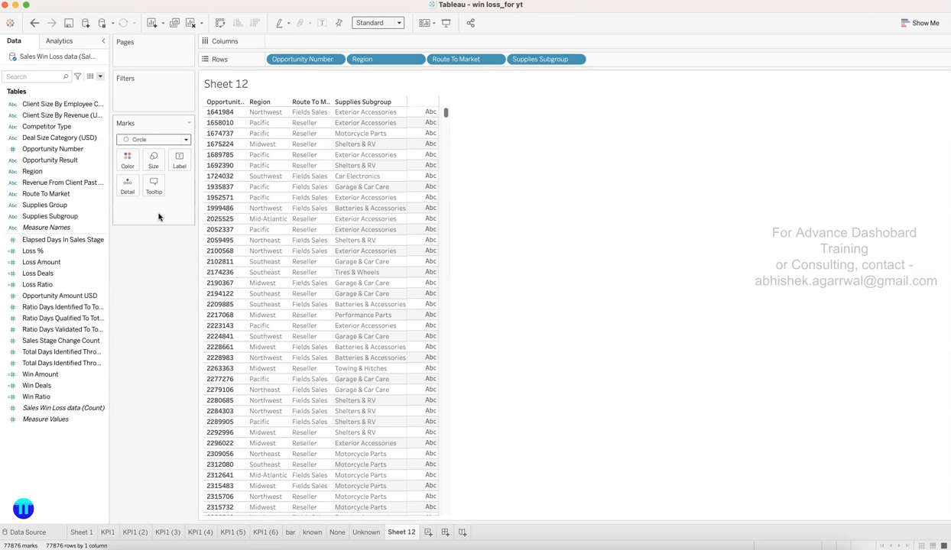
mouse_move(413, 207)
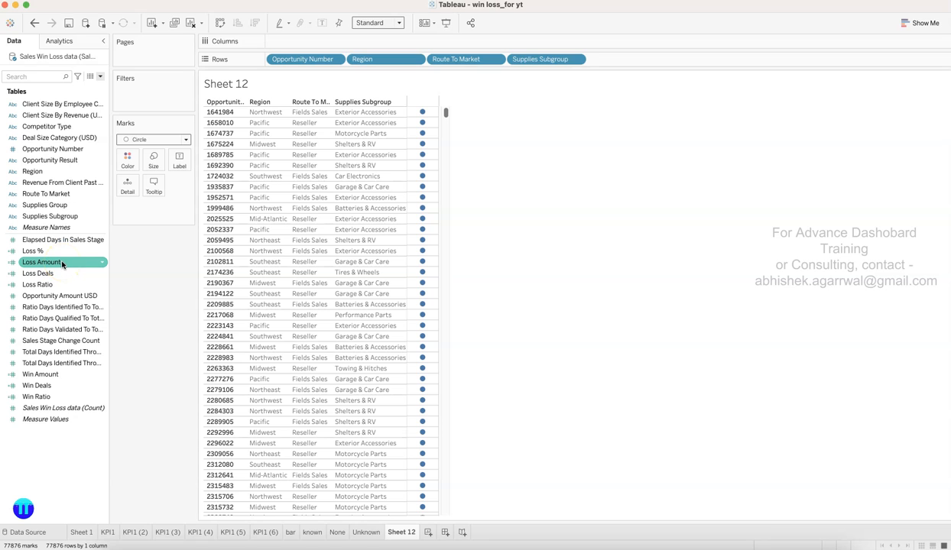
Label the circles with Opportunity Amount USD and color them by Opportunity Result.
left_click(83, 151)
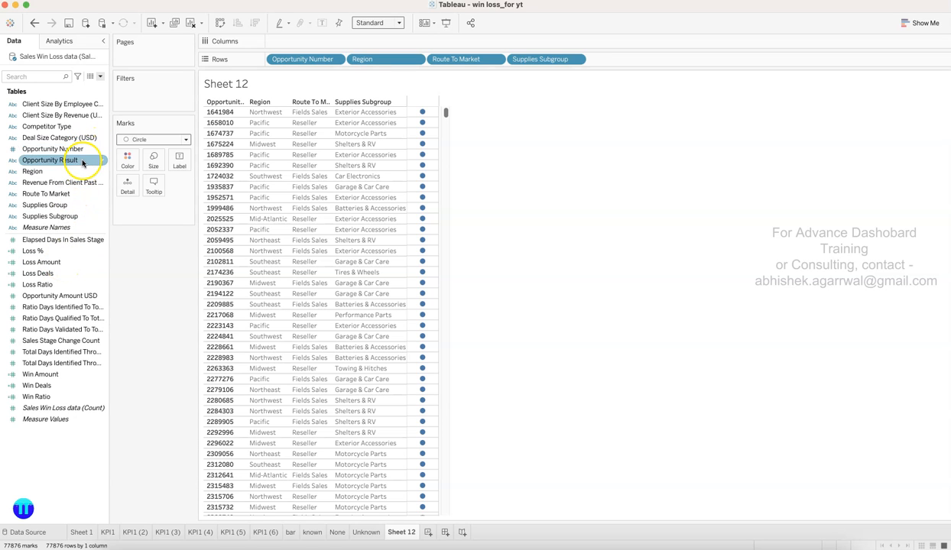
left_click_drag(79, 295, 179, 165)
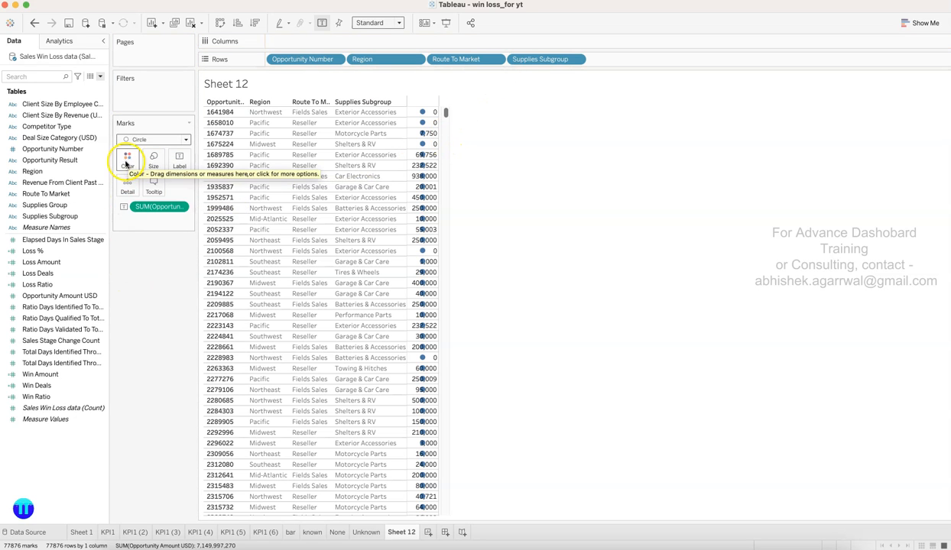
left_click_drag(82, 160, 135, 159)
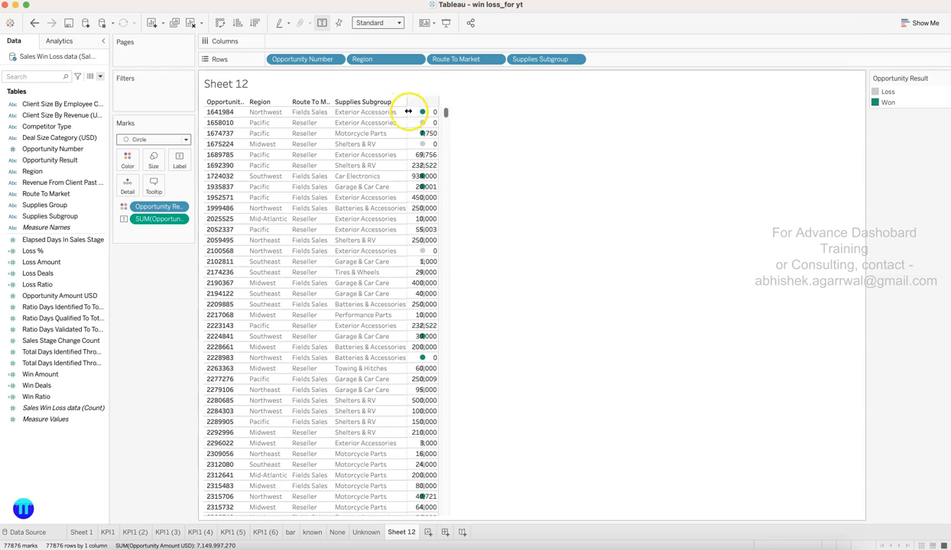
Set the table to Fit Width and widen the Supplies Subgroup, Route To Market, Region and Opportunity Number columns.
left_click_drag(406, 114, 423, 113)
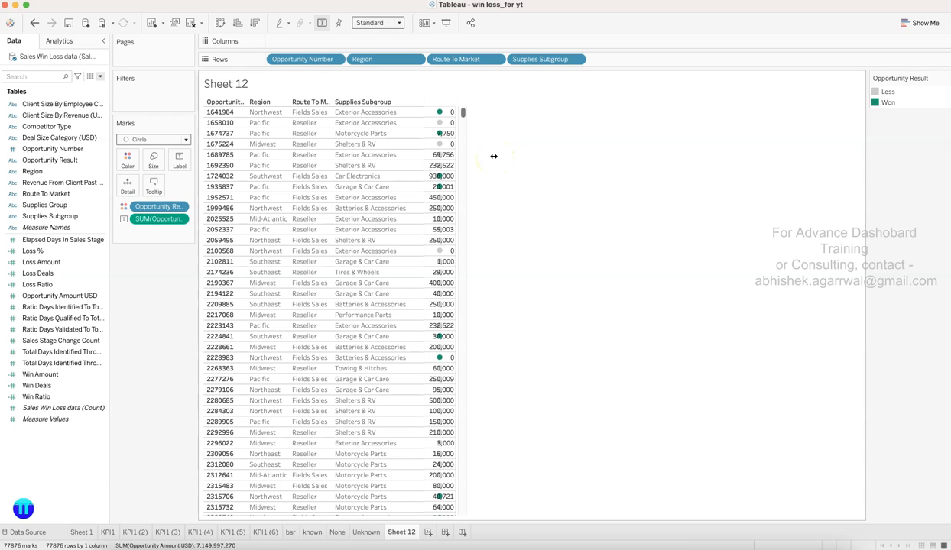
left_click(387, 23)
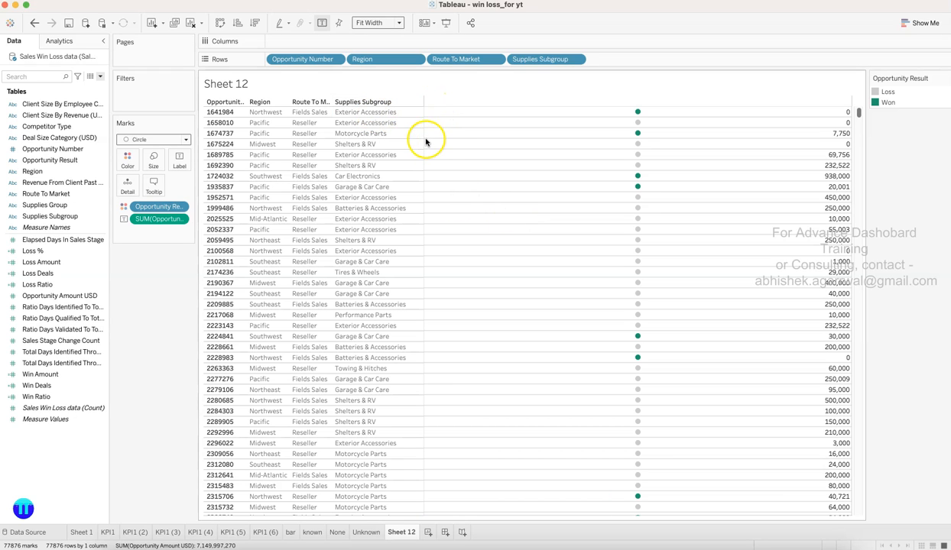
left_click_drag(424, 145, 757, 168)
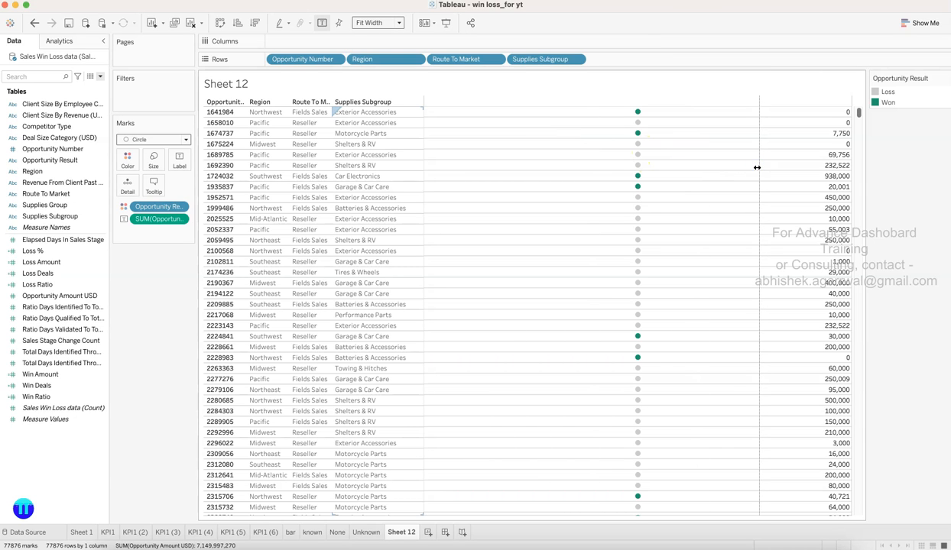
left_click_drag(757, 167, 757, 167)
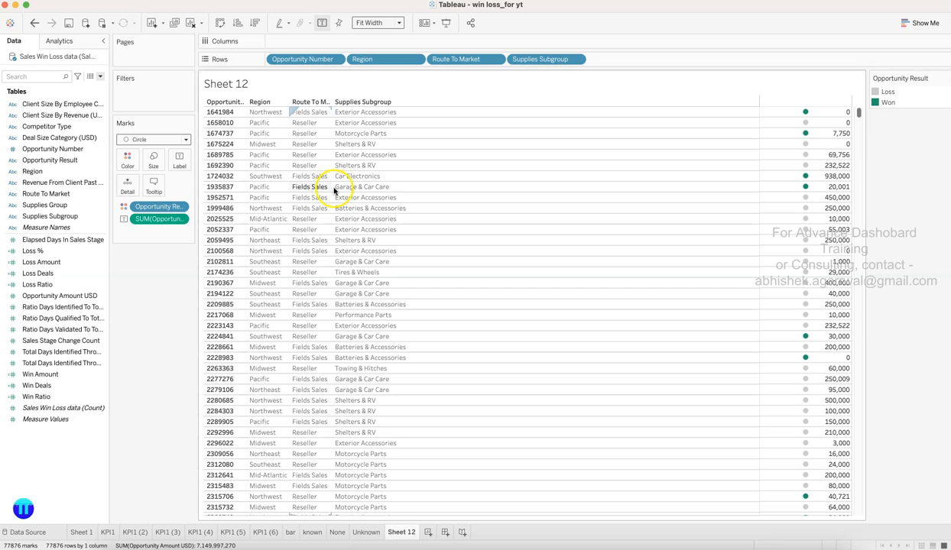
left_click_drag(332, 186, 644, 180)
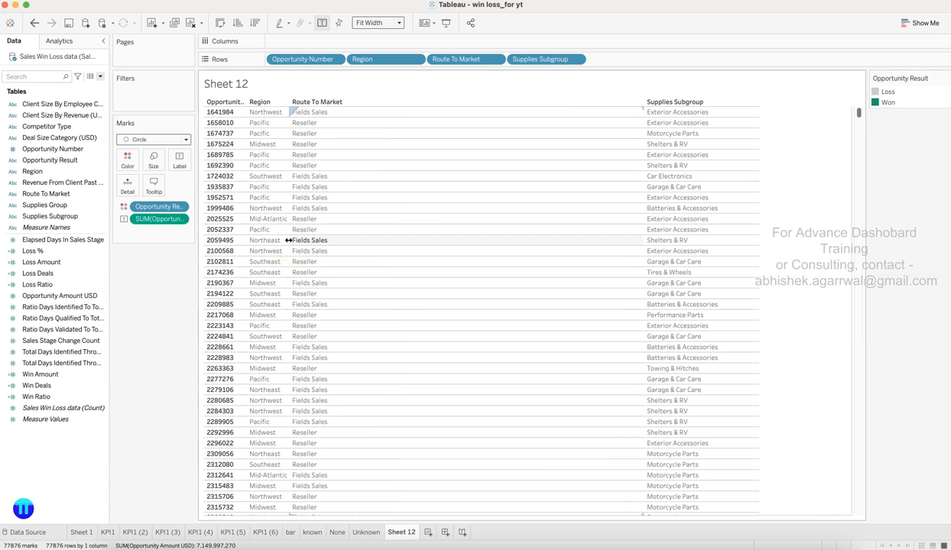
left_click_drag(289, 240, 537, 228)
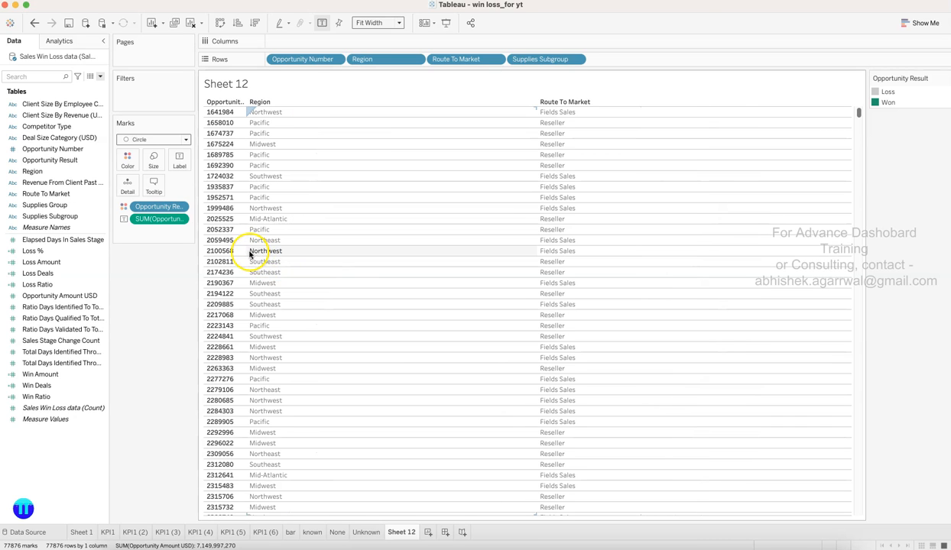
left_click_drag(246, 250, 420, 252)
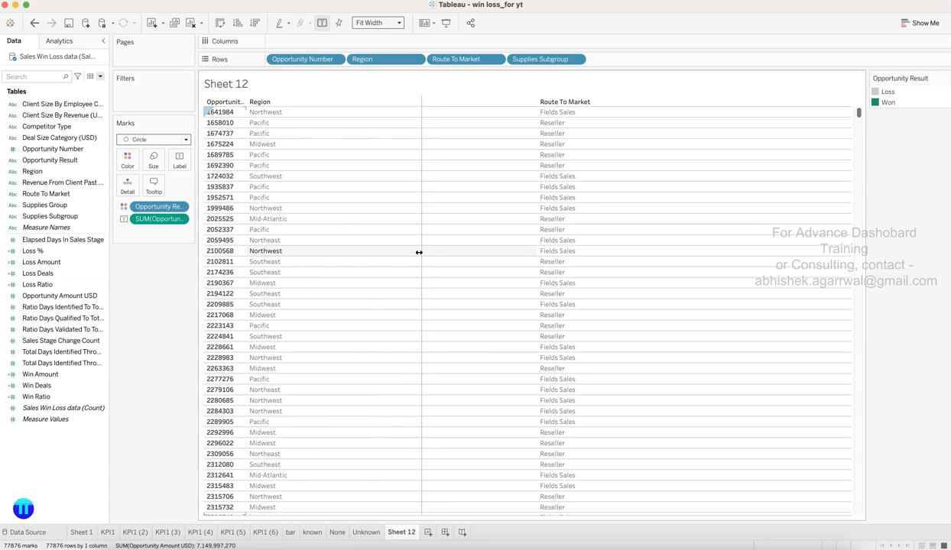
left_click_drag(419, 253, 419, 252)
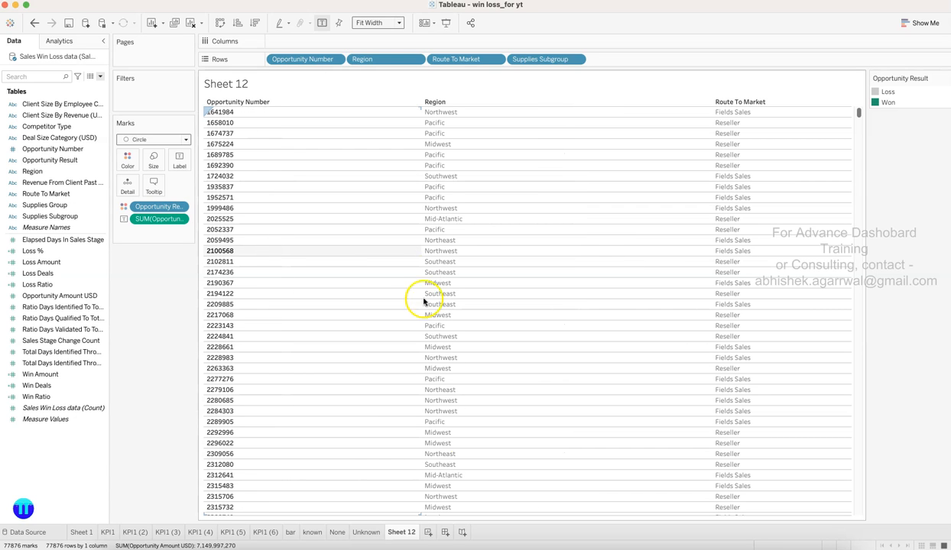
Create a new dashboard and save the workbook.
left_click(445, 534)
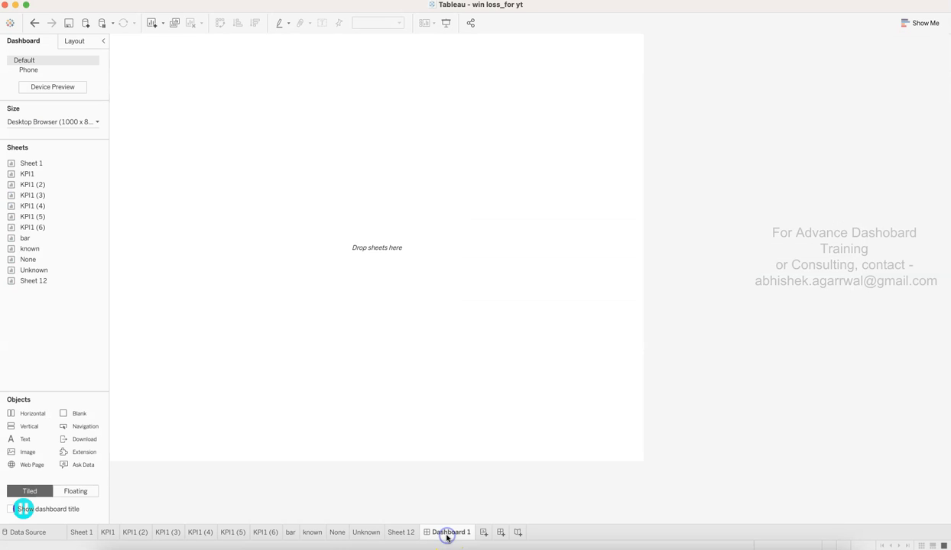
left_click(69, 28)
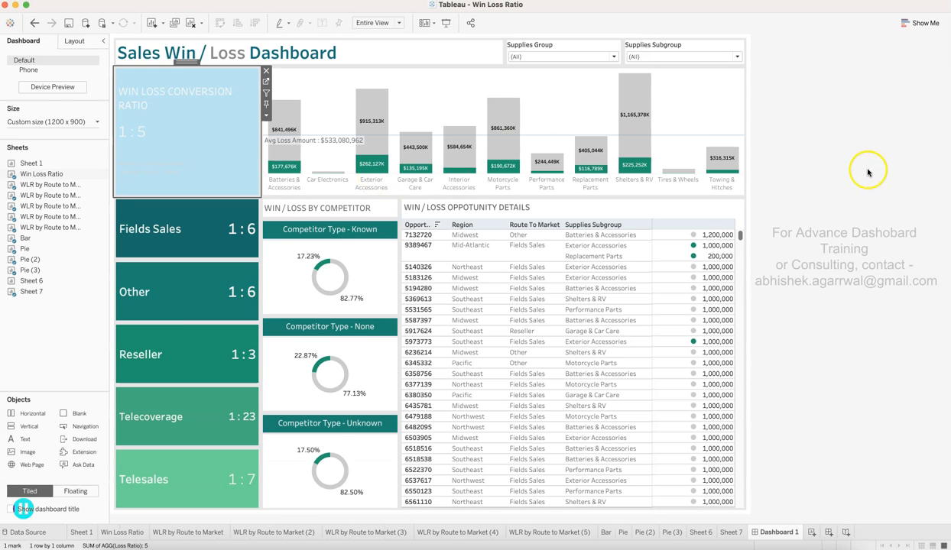
Switch to the Win Loss Ratio workbook and examine the layout of the finished Sales Win / Loss Dashboard.
left_click(210, 143)
left_click(770, 177)
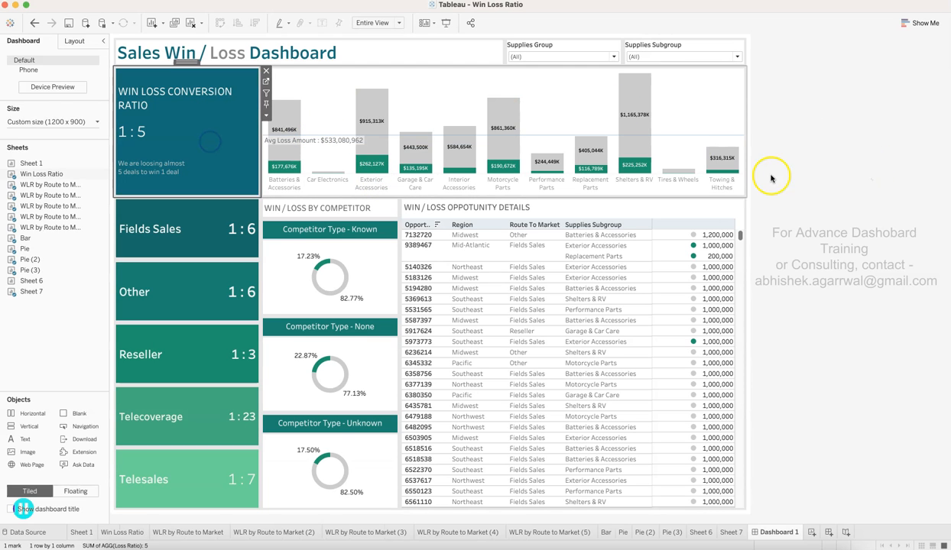
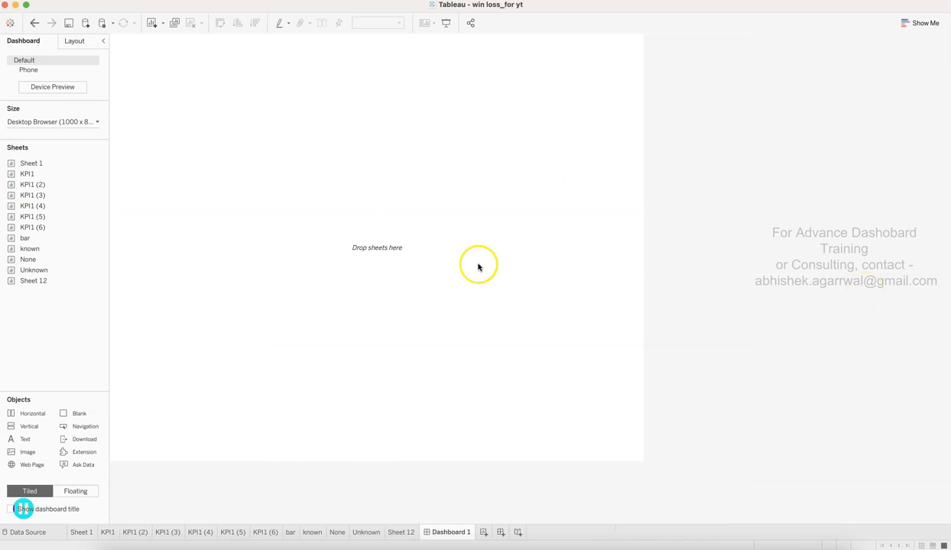
Set the new dashboard to a fixed custom size of 1200 x 900 px.
left_click(98, 122)
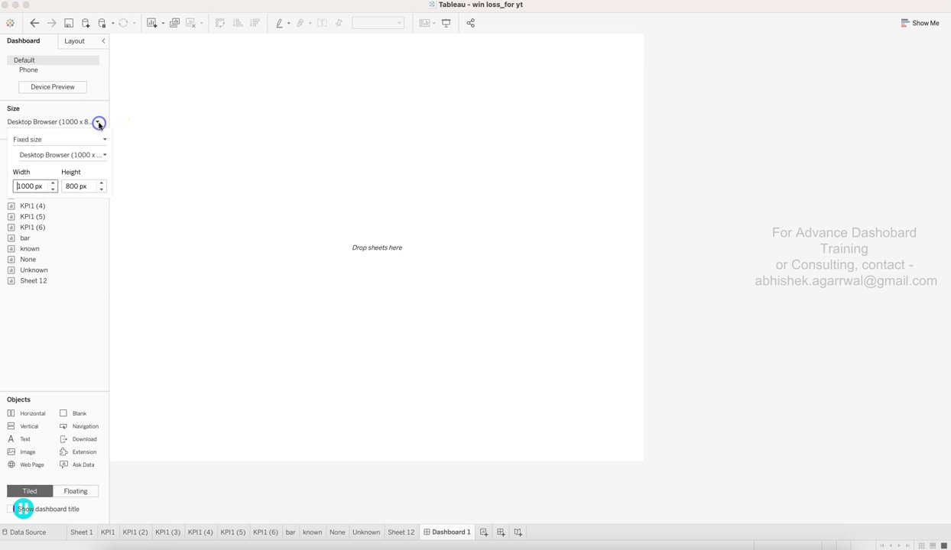
left_click(54, 183)
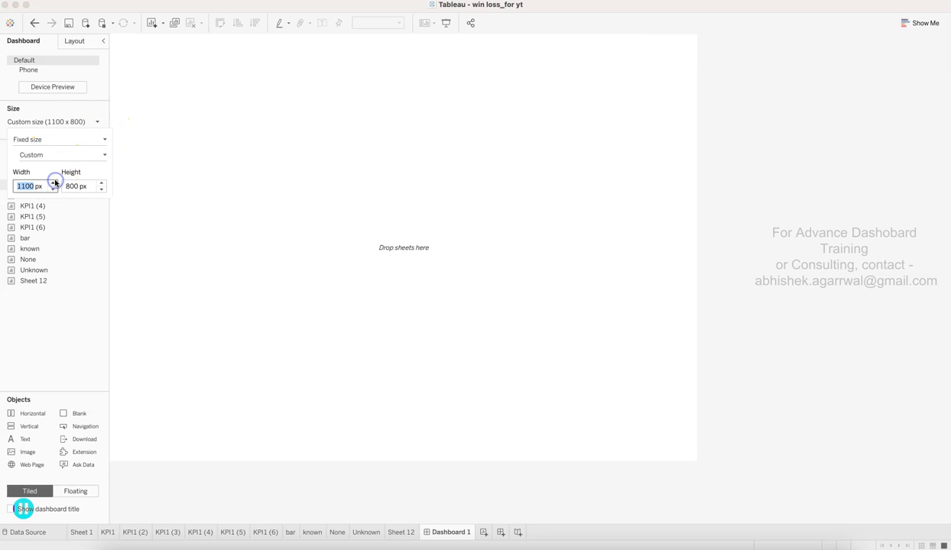
left_click(55, 183)
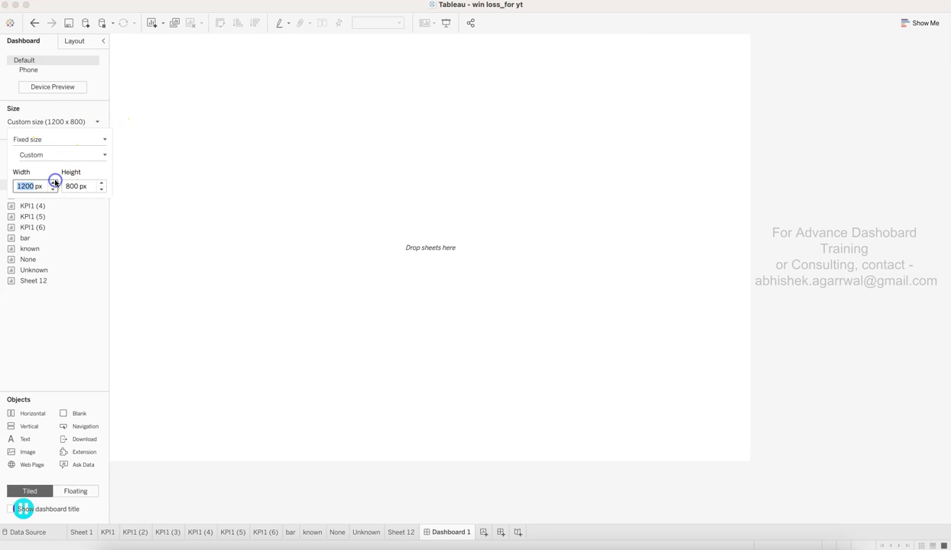
left_click(101, 183)
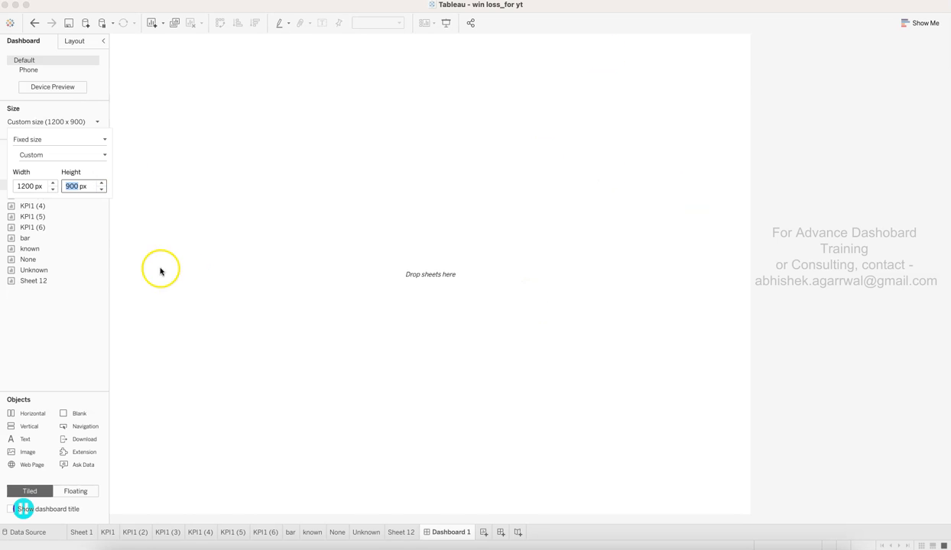
left_click(398, 310)
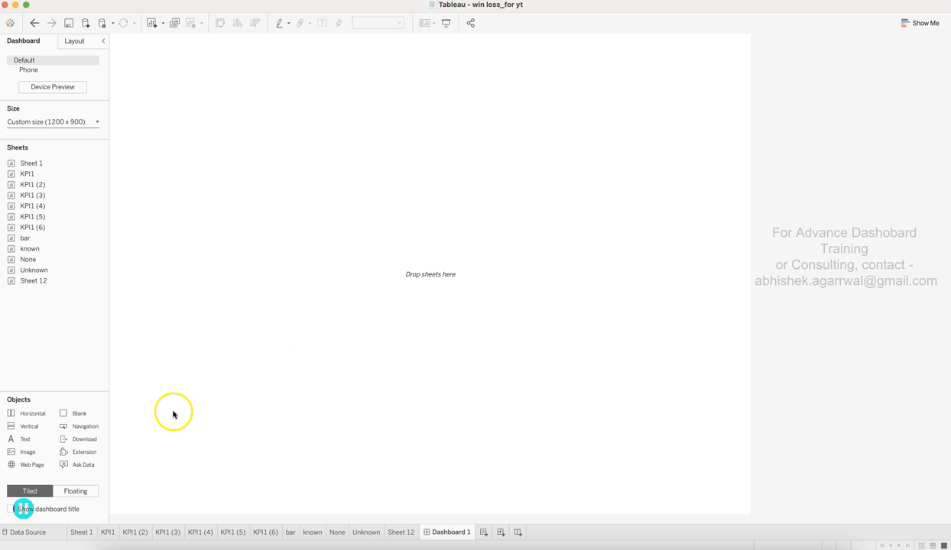
Add a horizontal container with a Blank object to the dashboard and place a second horizontal container above the blank, shortened to a header strip.
left_click_drag(32, 416, 275, 290)
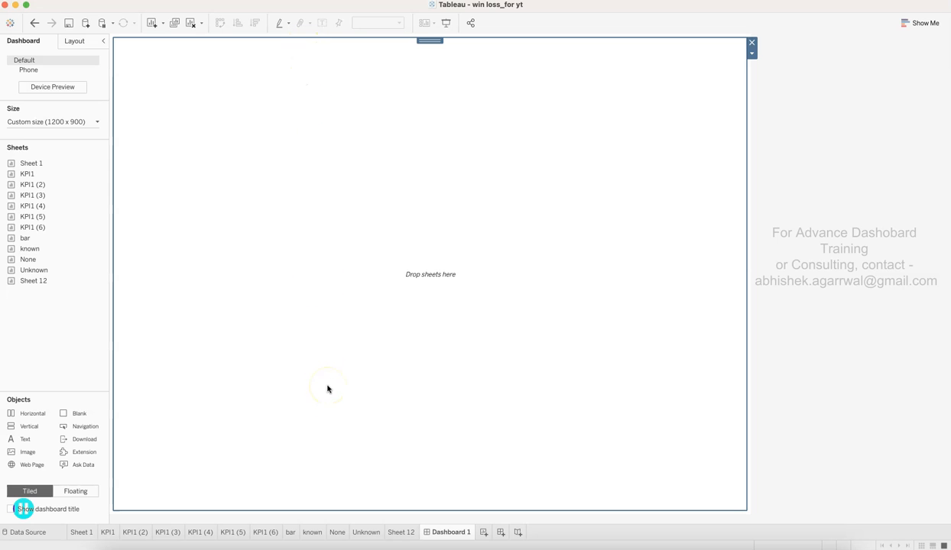
left_click_drag(80, 414, 242, 387)
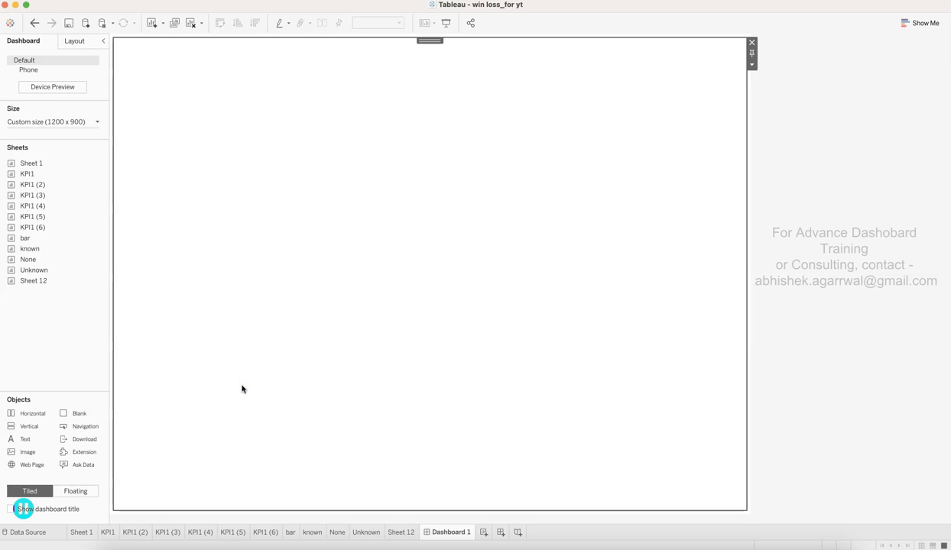
left_click_drag(37, 416, 228, 57)
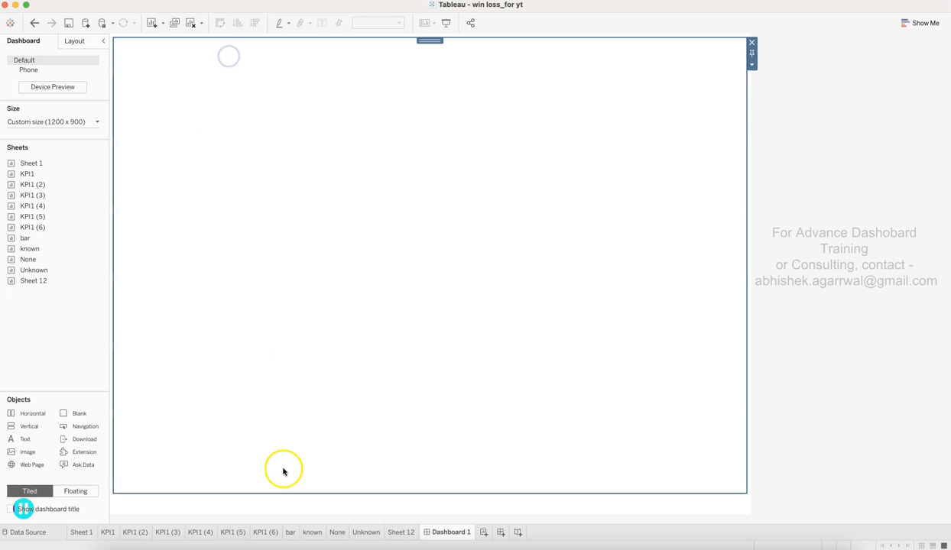
left_click_drag(280, 493, 339, 104)
left_click(328, 193)
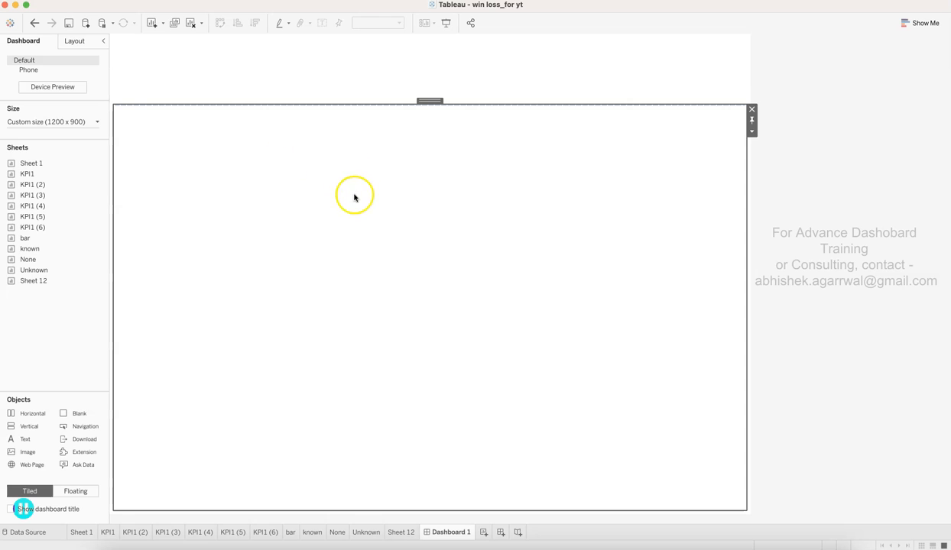
Expand the dashboard's item hierarchy and examine how the header container and the Blank are nested.
left_click(353, 75)
left_click(76, 41)
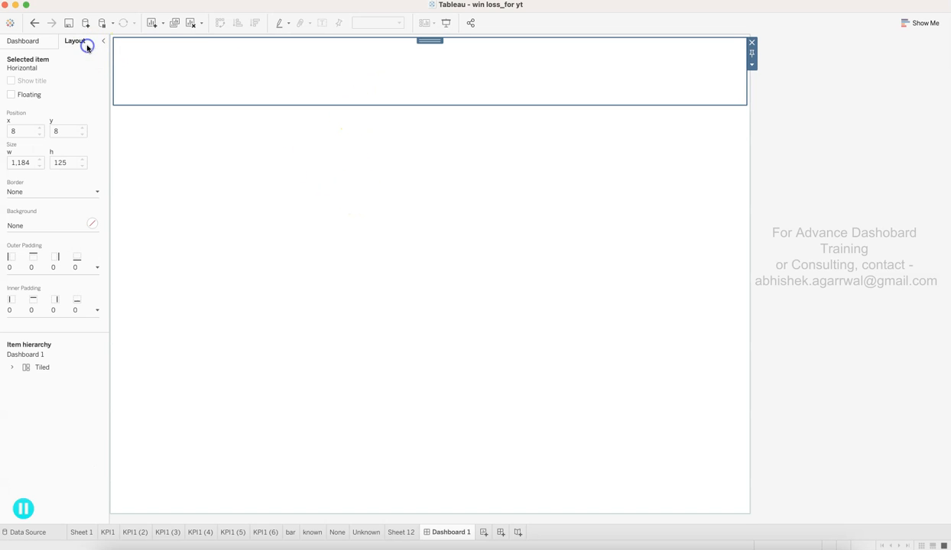
left_click(11, 367)
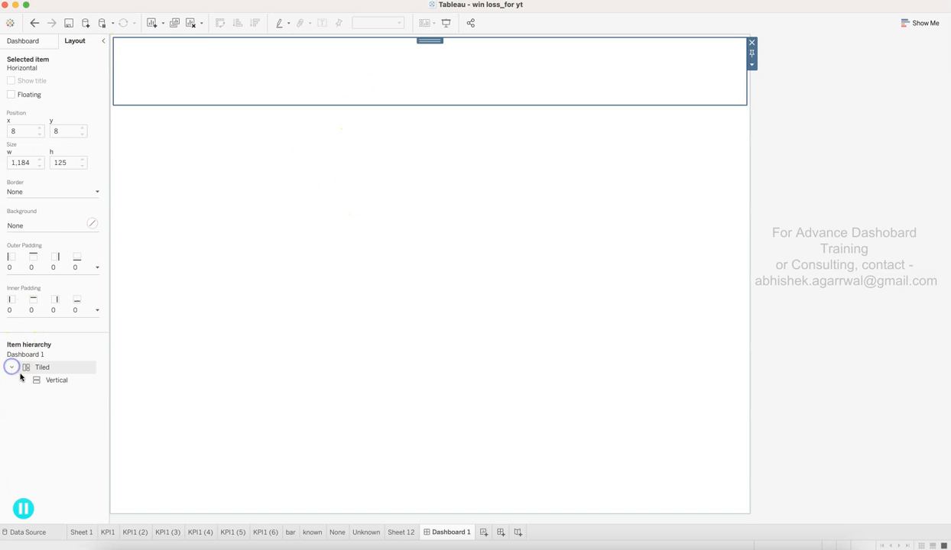
left_click(24, 380)
left_click(249, 80)
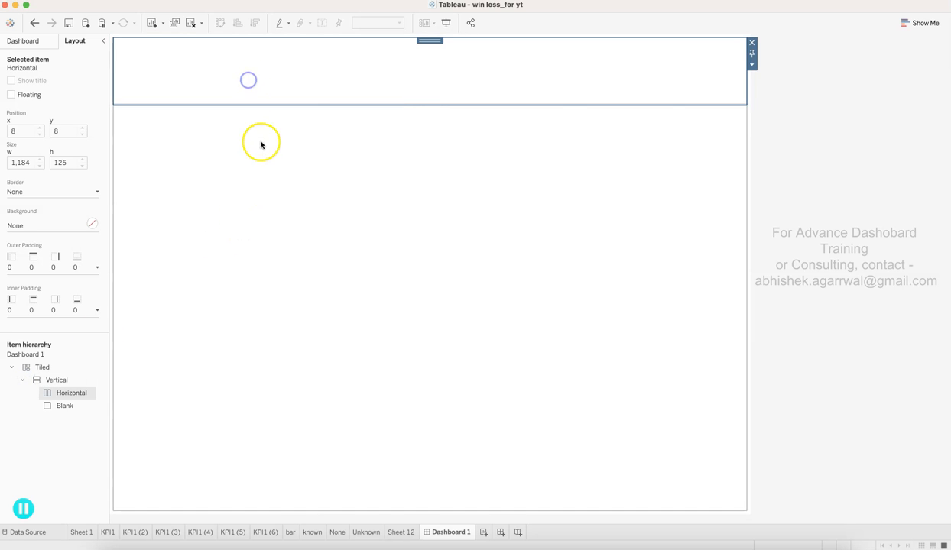
left_click(261, 165)
left_click(249, 87)
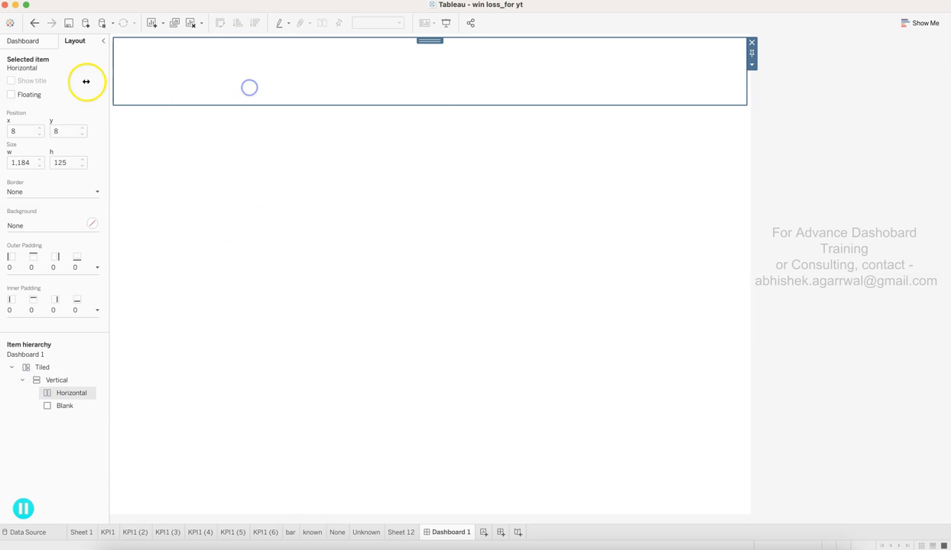
left_click(33, 42)
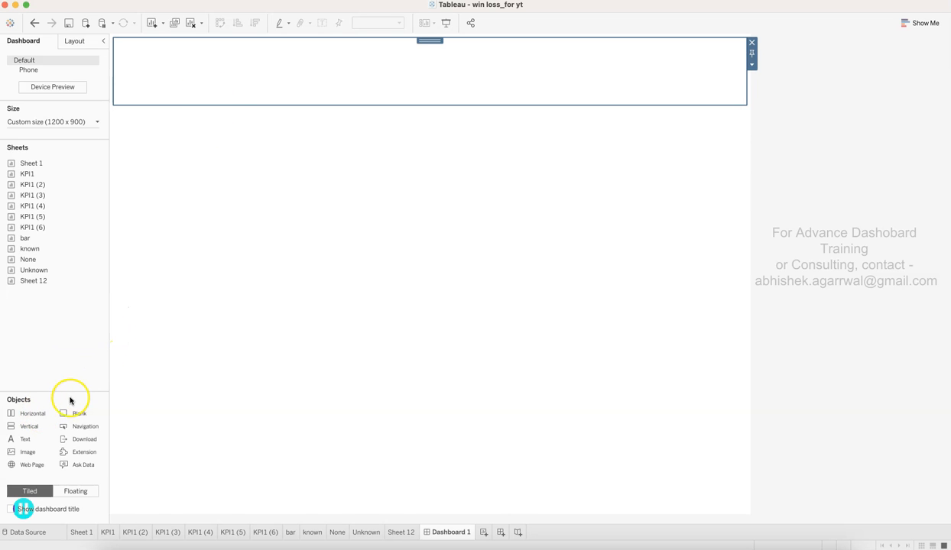
Insert another container between the header and the Blank, keeping the header a thin strip and stretching the new container over most of the dashboard.
left_click_drag(72, 376, 290, 170)
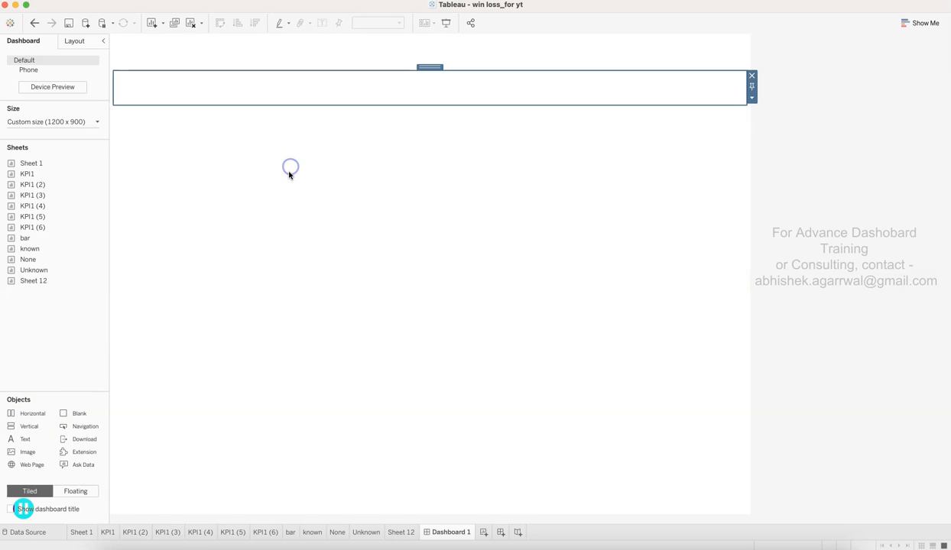
left_click_drag(339, 101, 355, 482)
left_click(348, 372)
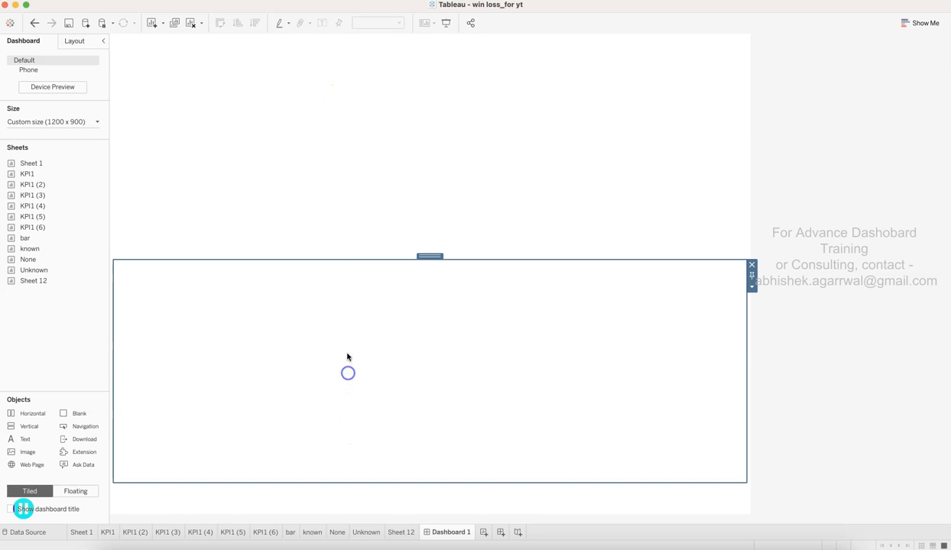
left_click(353, 259)
left_click(368, 135)
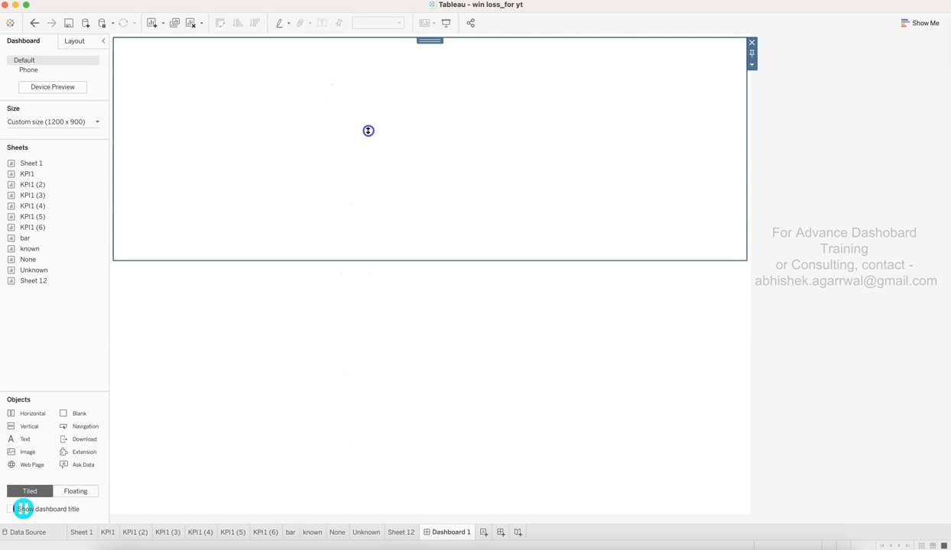
left_click_drag(356, 260, 410, 71)
left_click(356, 179)
left_click(331, 55)
left_click(331, 178)
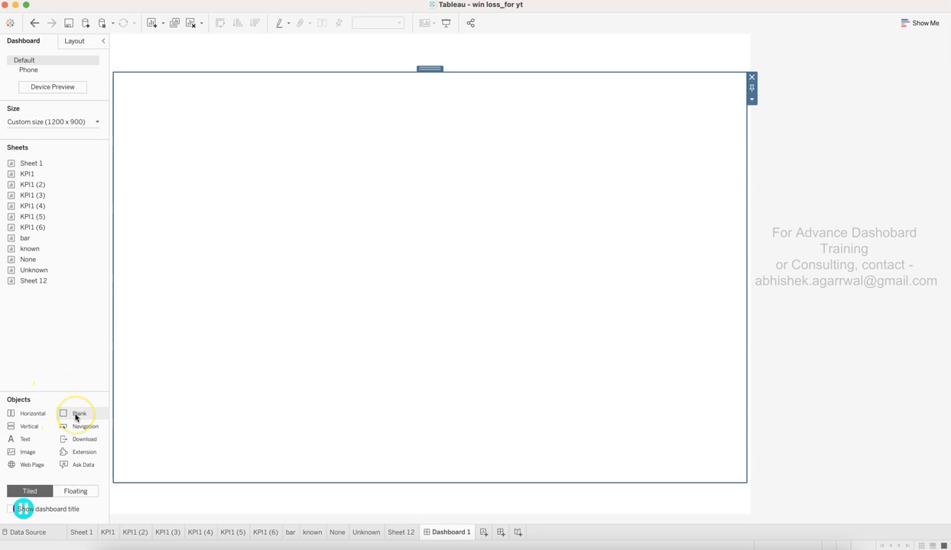
Add a Blank and a text object reading "SALES WIN LOSS DASHBOARD" to the header container, with the text in Tableau Medium, size 18.
left_click_drag(76, 418, 283, 60)
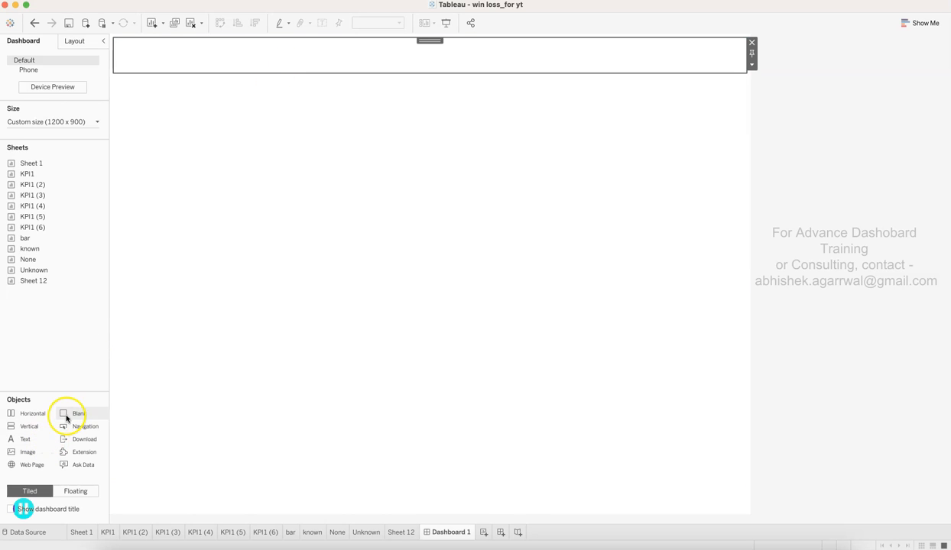
left_click_drag(30, 432, 147, 60)
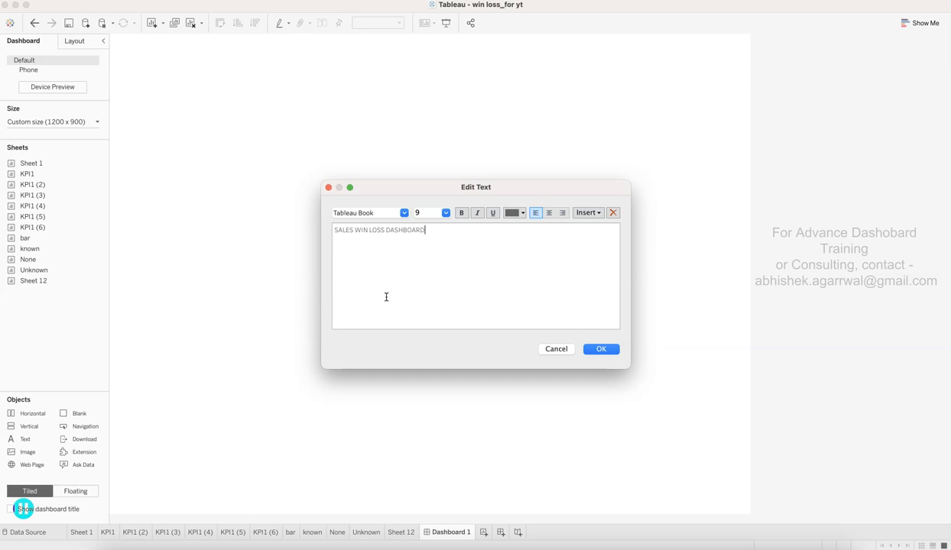
triple_click(376, 278)
left_click(404, 213)
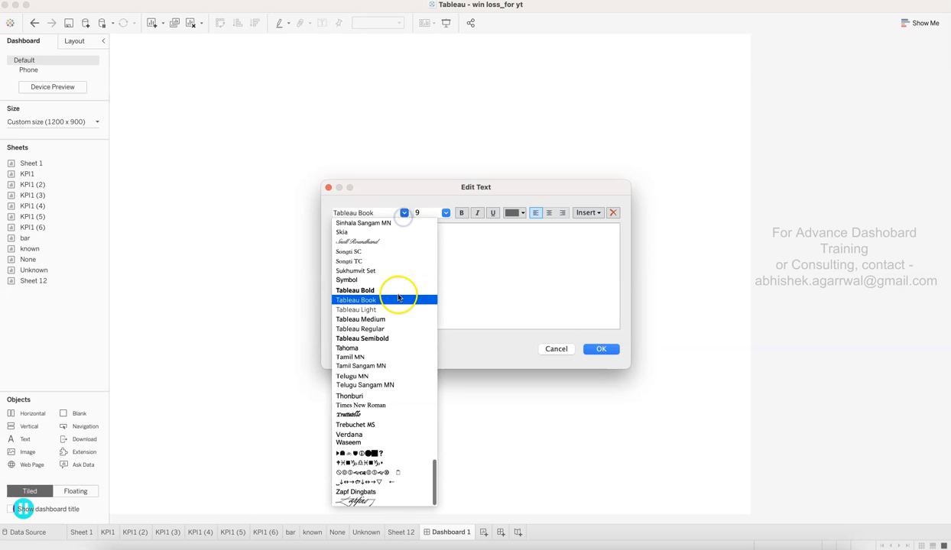
left_click(394, 319)
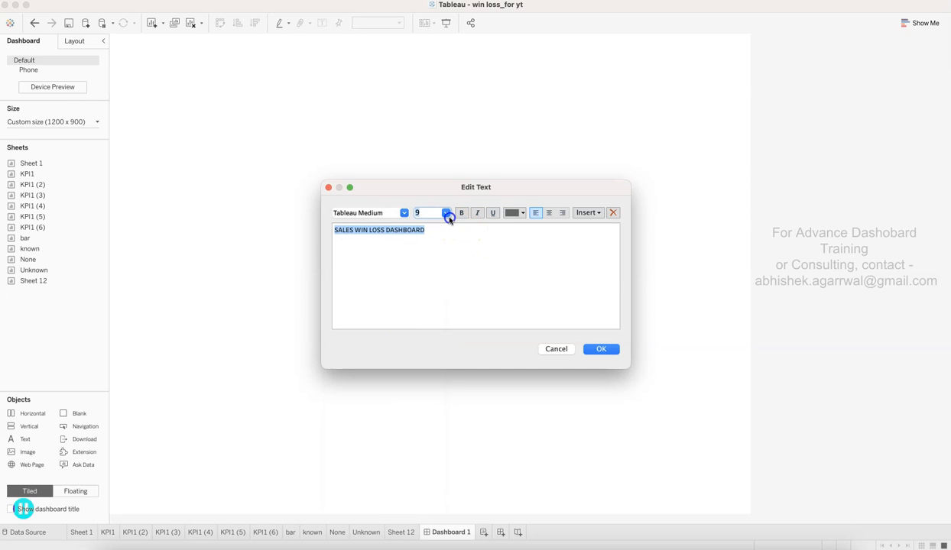
left_click(446, 214)
left_click(434, 290)
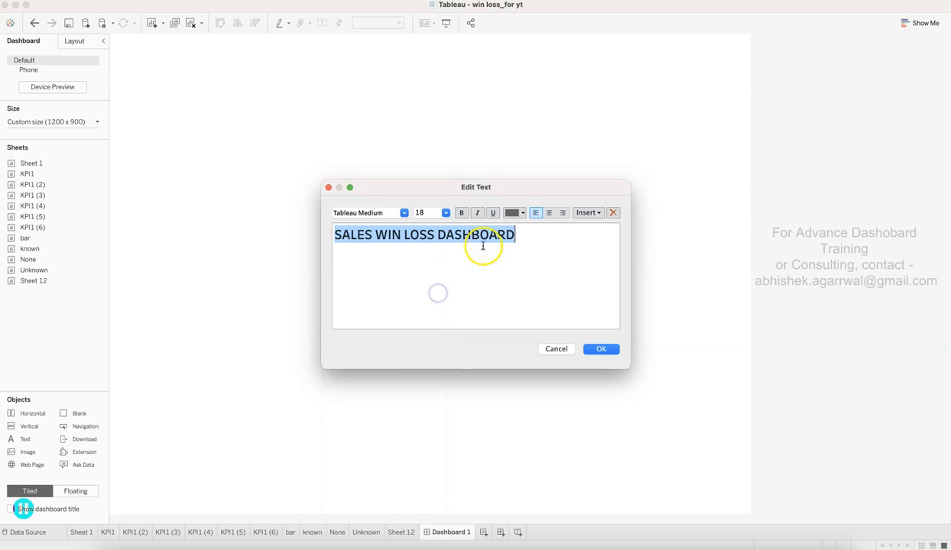
Colour the whole title text grey.
left_click(516, 217)
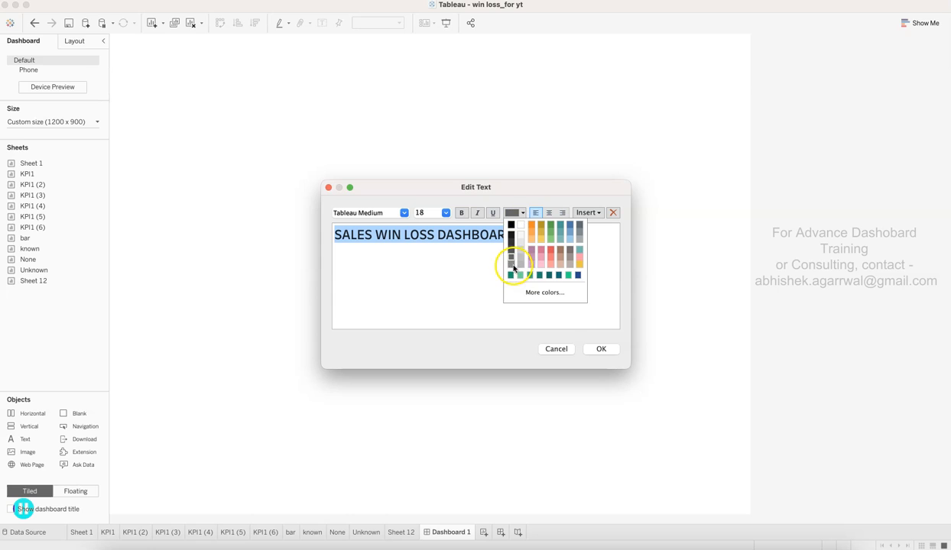
left_click(514, 267)
left_click(390, 240)
left_click(382, 235)
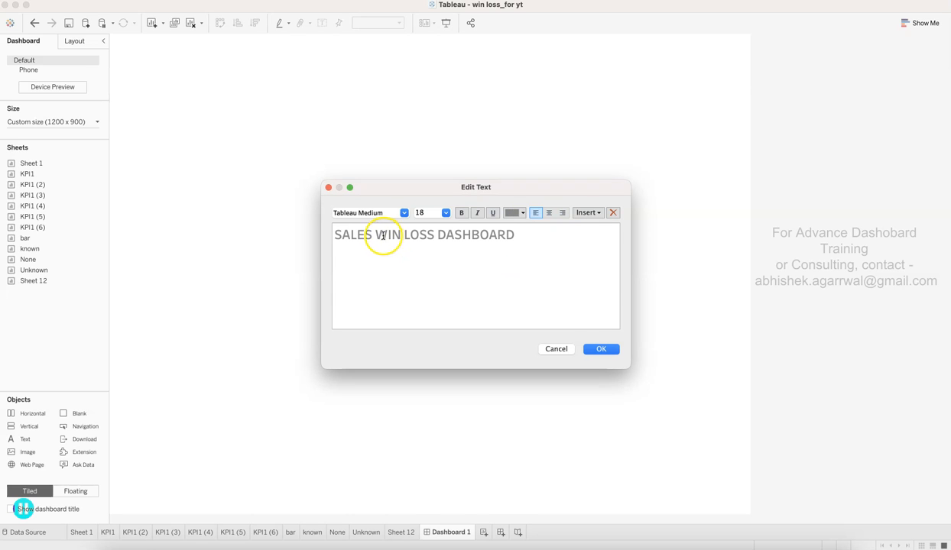
Colour the title text dark teal, with only the word LOSS in grey.
triple_click(382, 236)
left_click(512, 212)
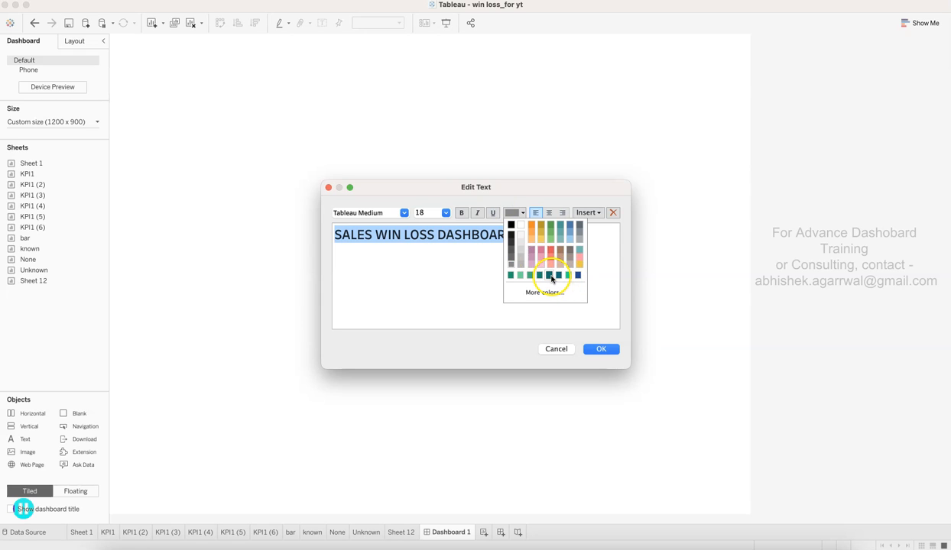
left_click(551, 276)
left_click(437, 265)
left_click_drag(405, 236, 435, 237)
left_click(512, 213)
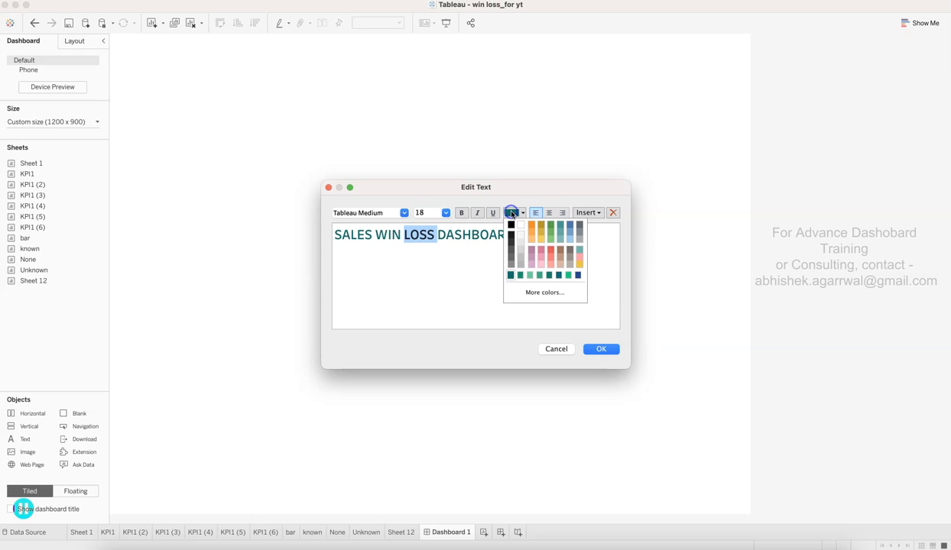
double_click(511, 262)
left_click(511, 263)
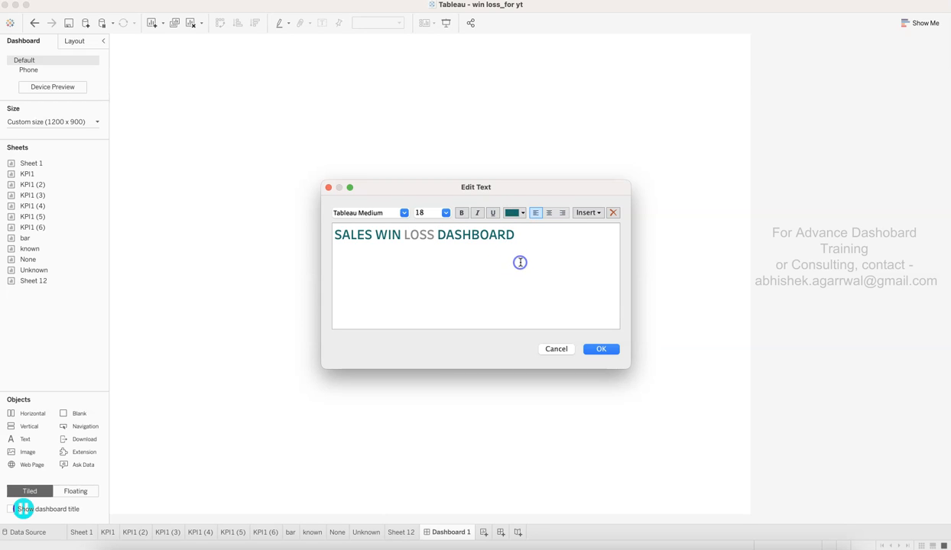
Set the whole title to font size 24 and apply the text.
triple_click(511, 263)
left_click(448, 218)
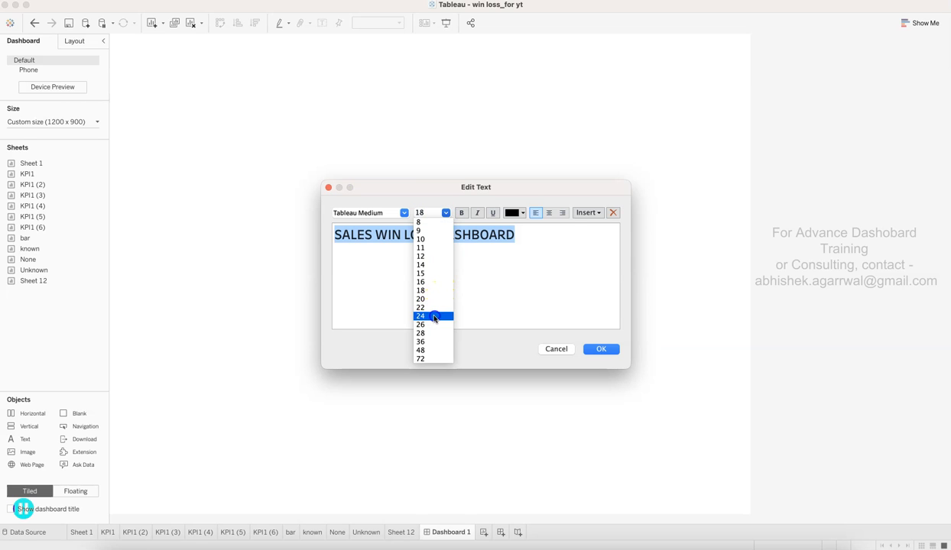
left_click(428, 317)
left_click(500, 291)
left_click(601, 348)
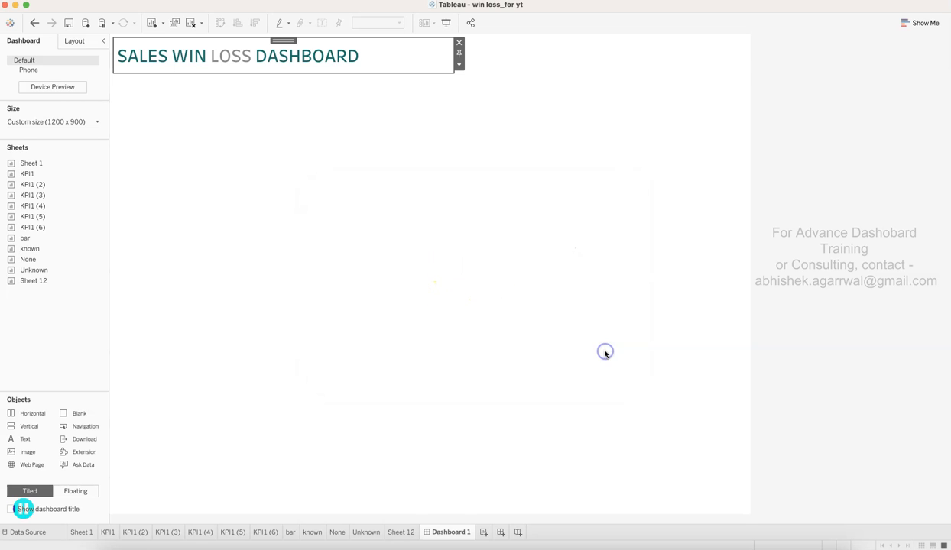
left_click(357, 172)
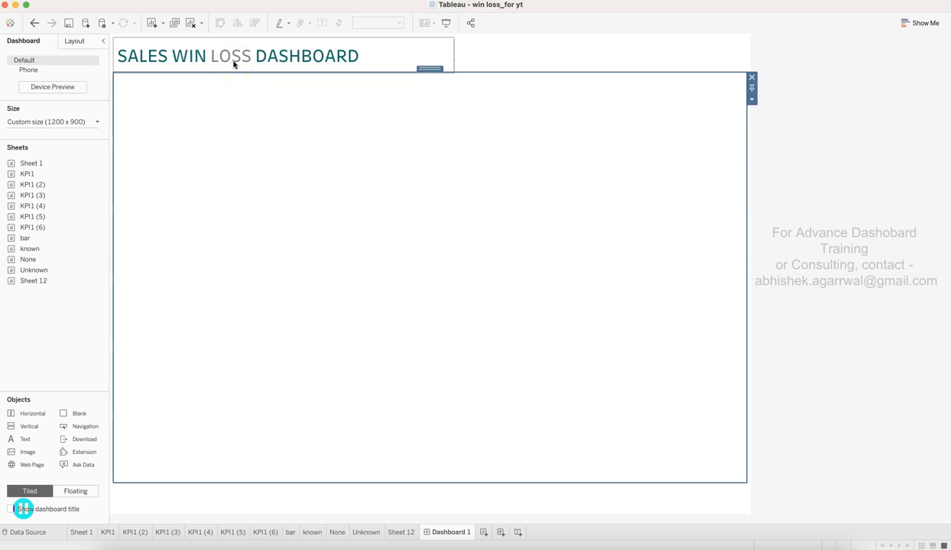
left_click(473, 63)
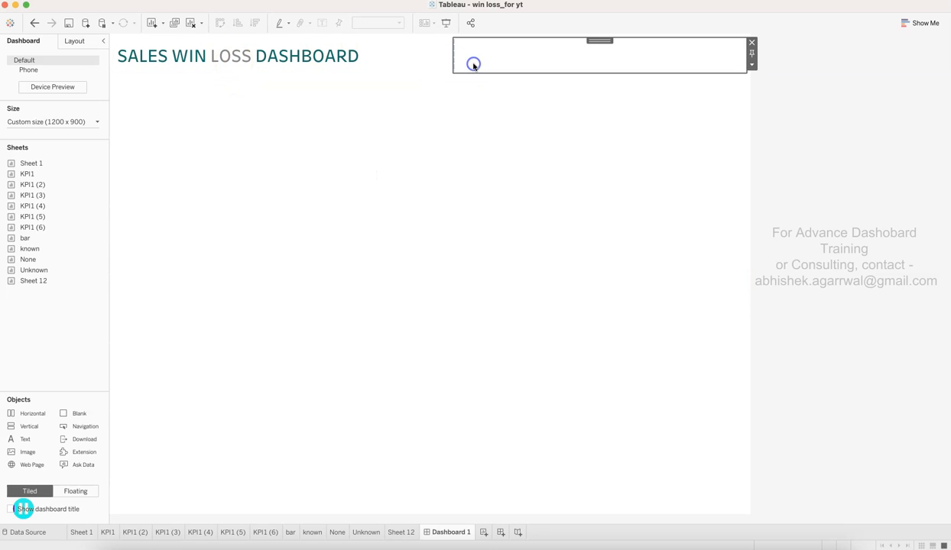
left_click(421, 63)
left_click(518, 60)
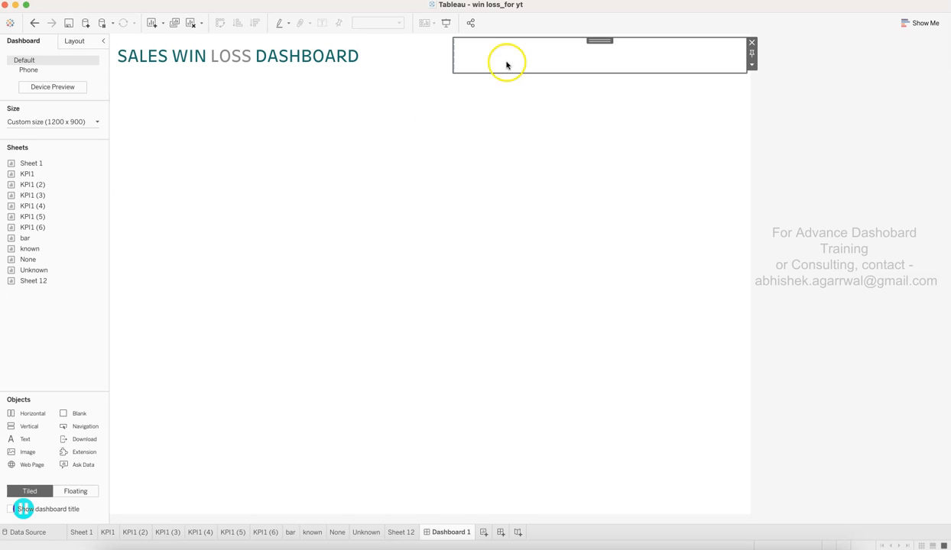
Add a Blank object to the large body container below the title and stretch it to fill the area.
left_click(319, 245)
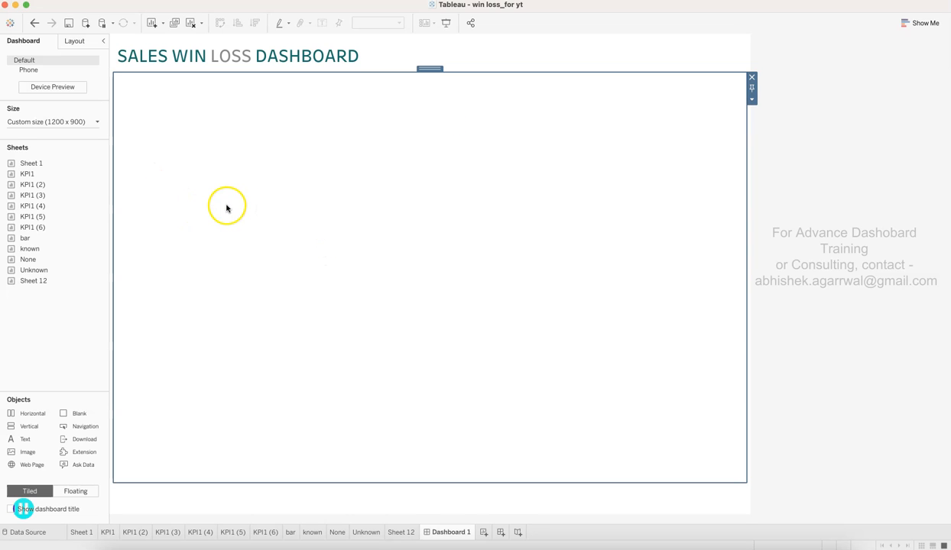
left_click(174, 503)
left_click(186, 404)
left_click_drag(80, 413, 275, 310)
left_click_drag(310, 89, 329, 472)
left_click(298, 246)
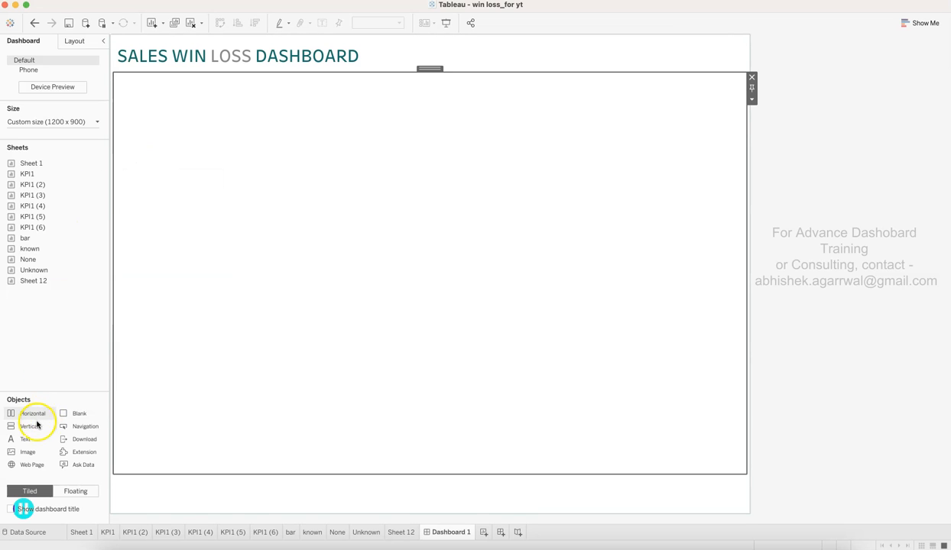
Place a vertical container to the left of the body Blank and narrow it to a slim column.
left_click_drag(32, 414, 144, 325)
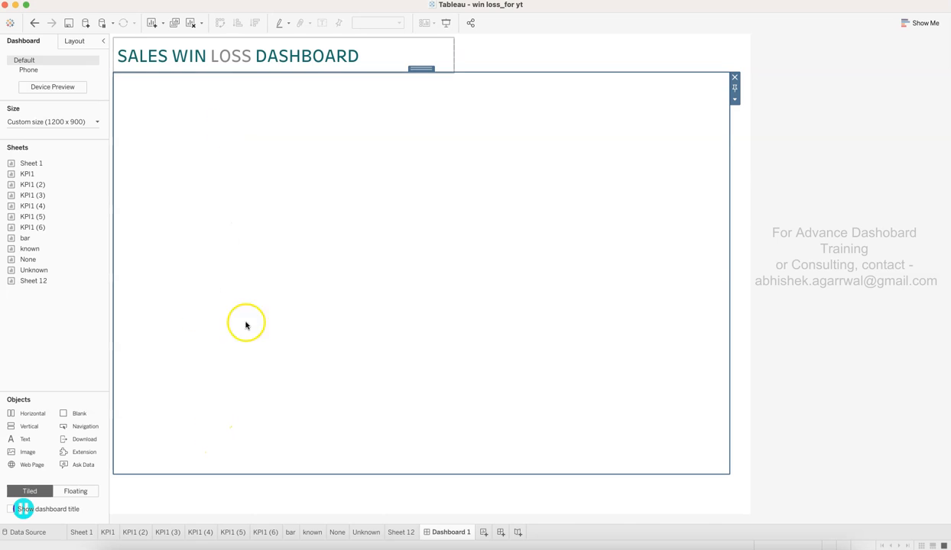
left_click_drag(728, 263, 248, 274)
left_click(202, 249)
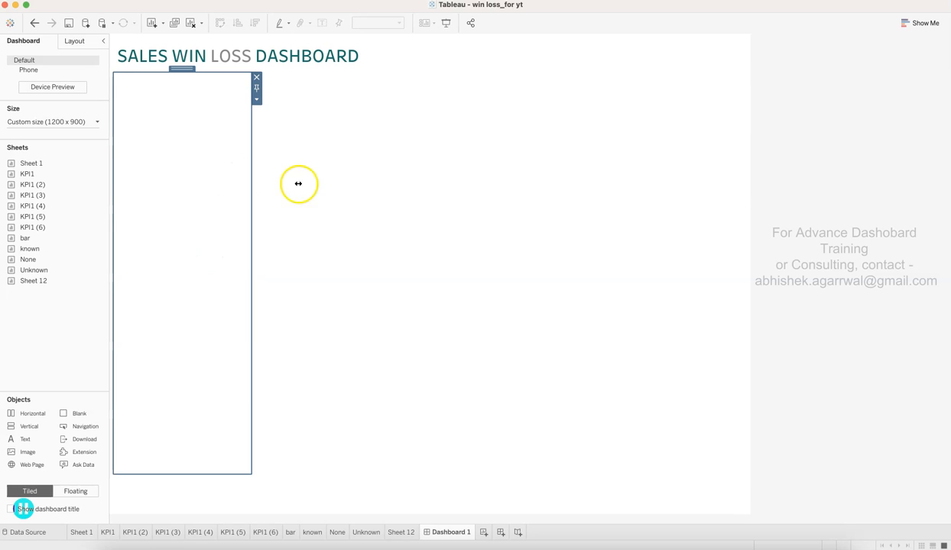
left_click(342, 292)
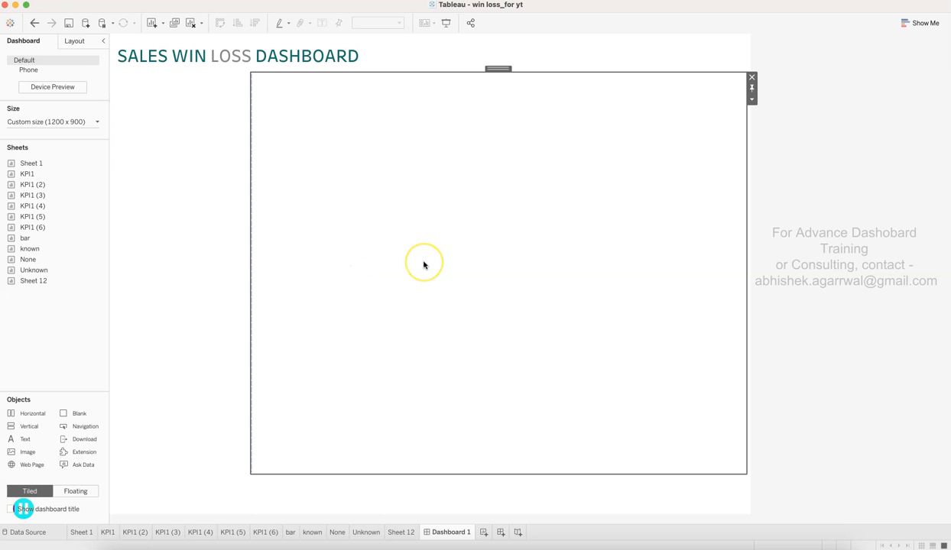
left_click(233, 268)
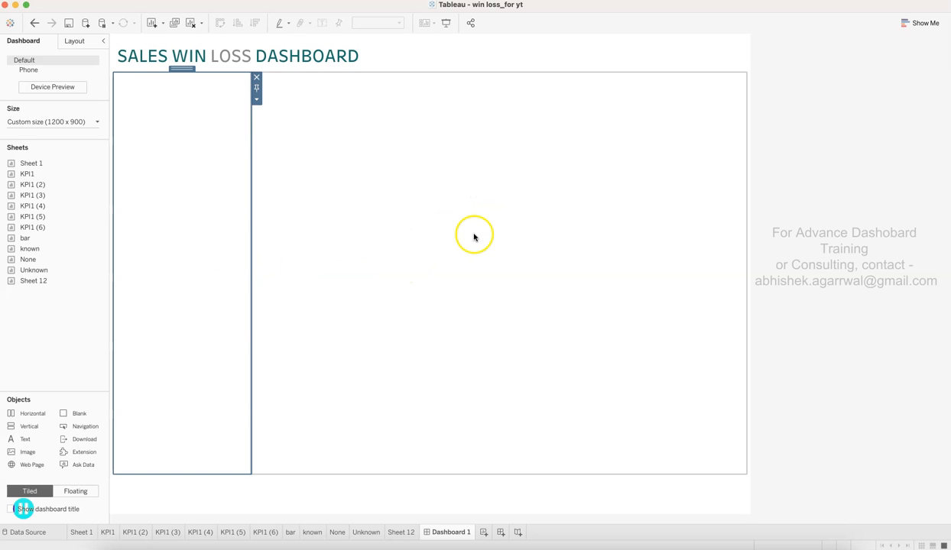
Stack the KPI1, KPI1 (2) and KPI1 (4) sheets from top to bottom in the narrow column container.
mouse_move(74, 217)
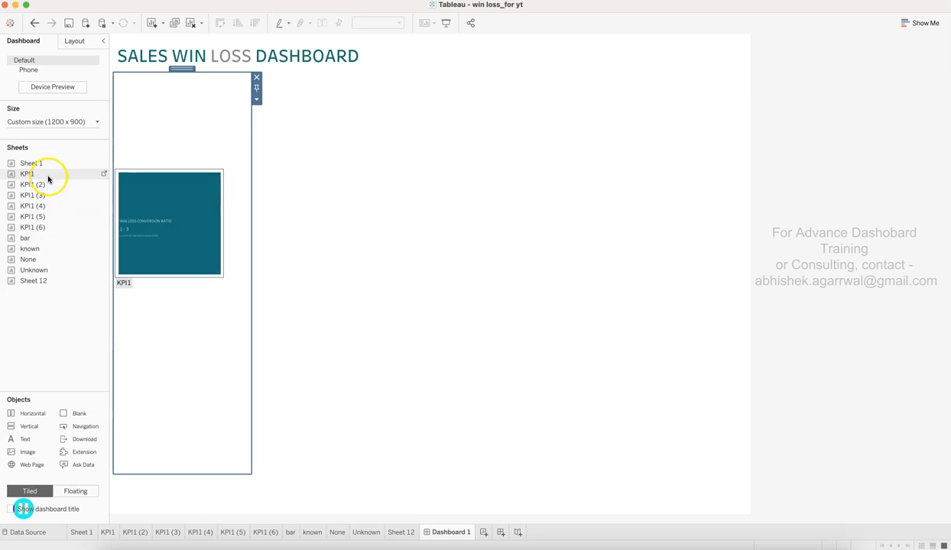
left_click_drag(43, 174, 161, 171)
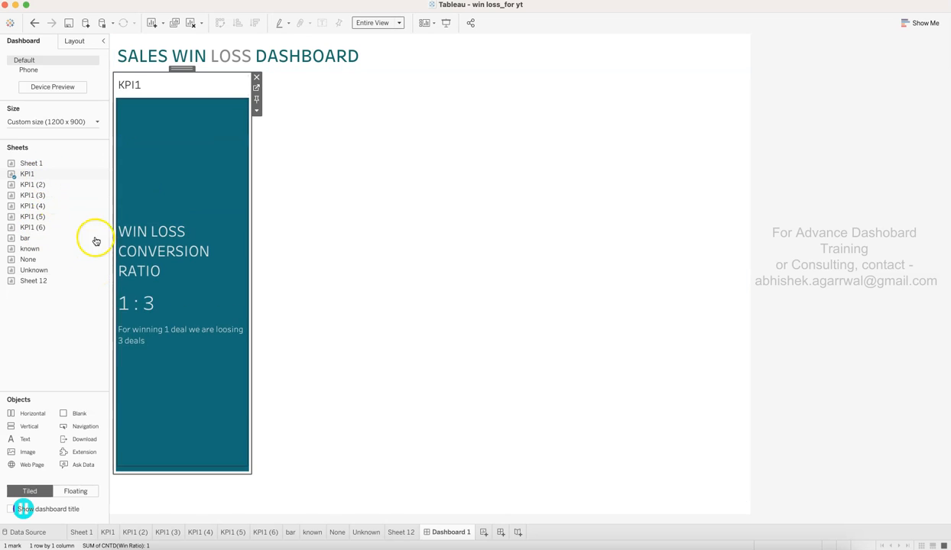
left_click_drag(35, 185, 163, 437)
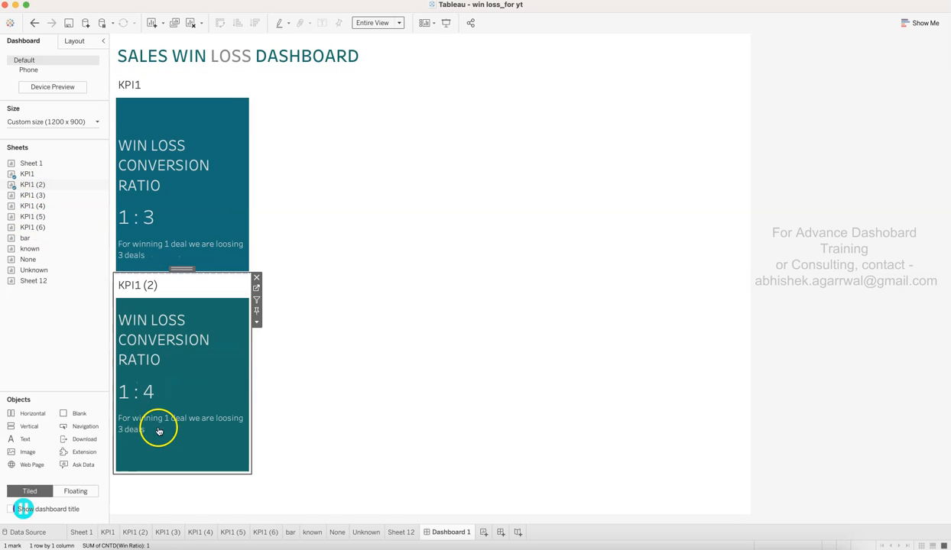
left_click_drag(36, 212, 140, 388)
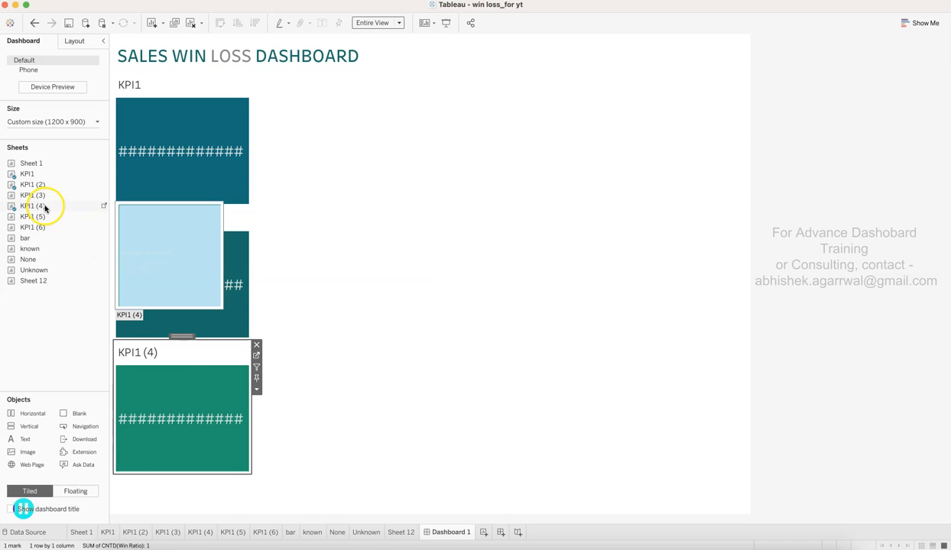
left_click_drag(44, 208, 186, 415)
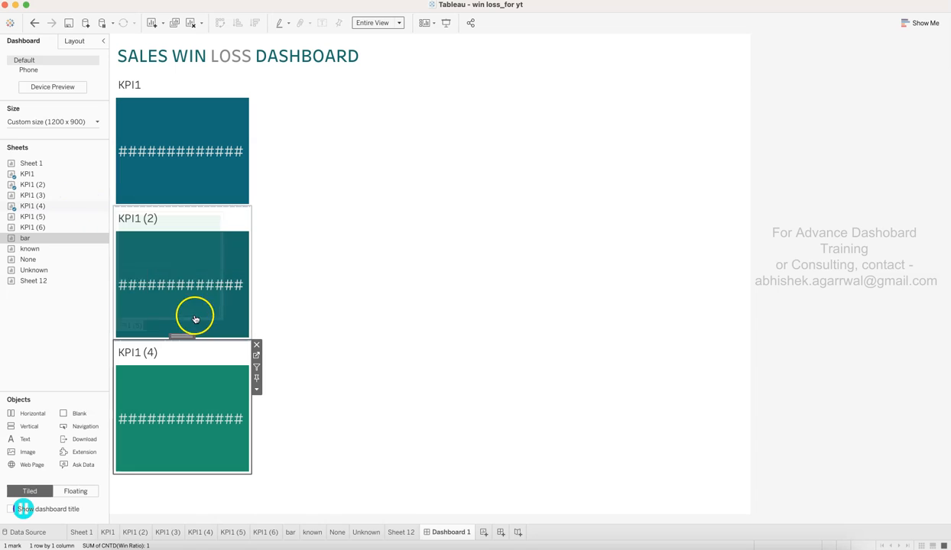
Add KPI1 (3) between KPI1 (2) and KPI1 (4), and stack KPI1 (5) and KPI1 (6) at the end of the KPI column.
left_click_drag(61, 195, 182, 338)
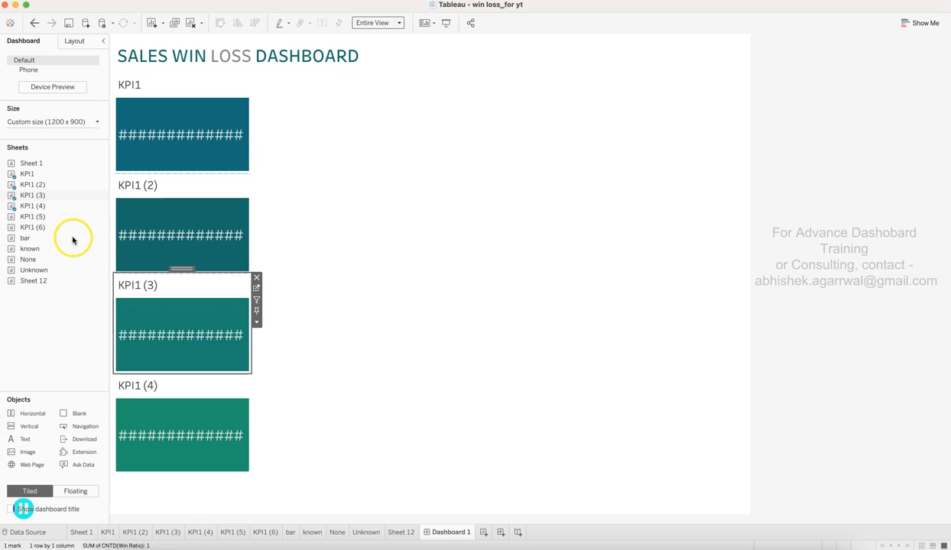
left_click_drag(52, 217, 182, 452)
left_click_drag(58, 228, 164, 443)
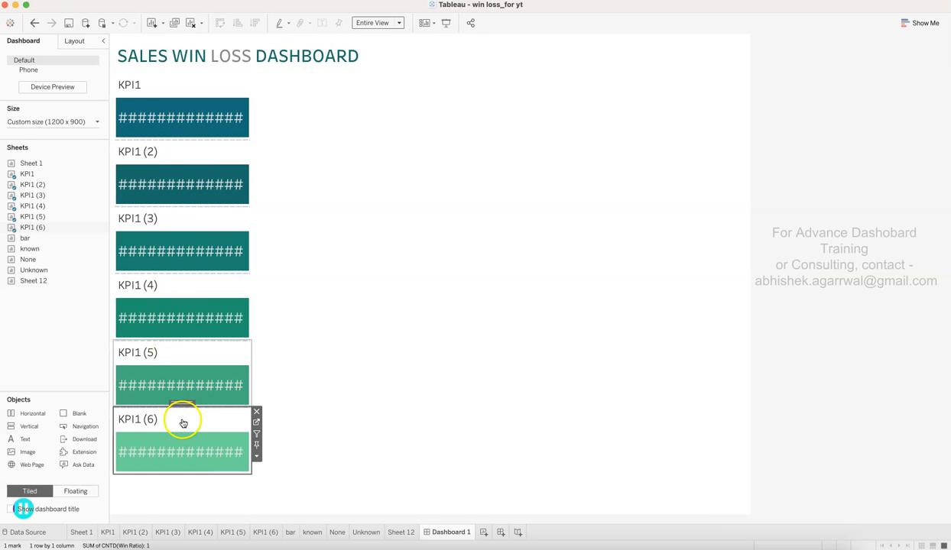
Hide the sheet titles of KPI1, KPI1 (2) and KPI1 (3) in the dashboard's KPI column.
right_click(132, 88)
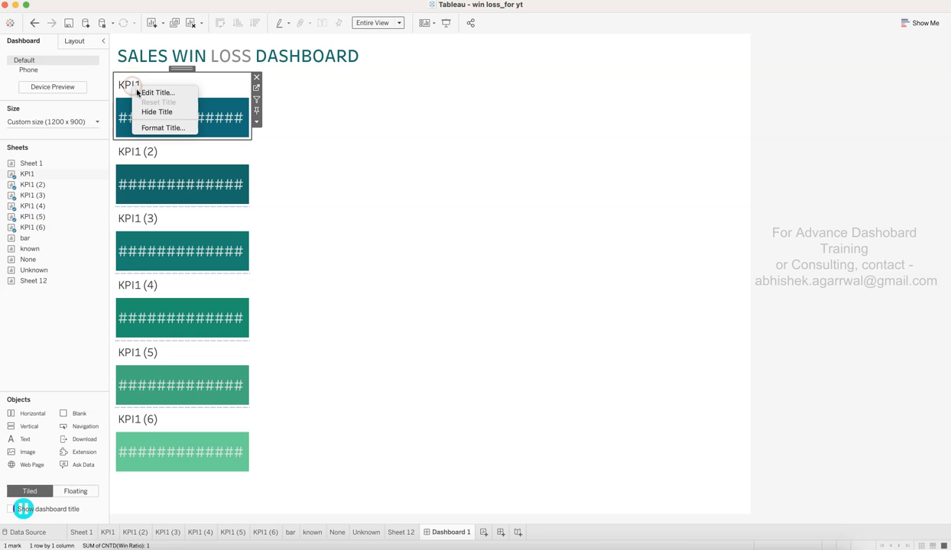
left_click(148, 109)
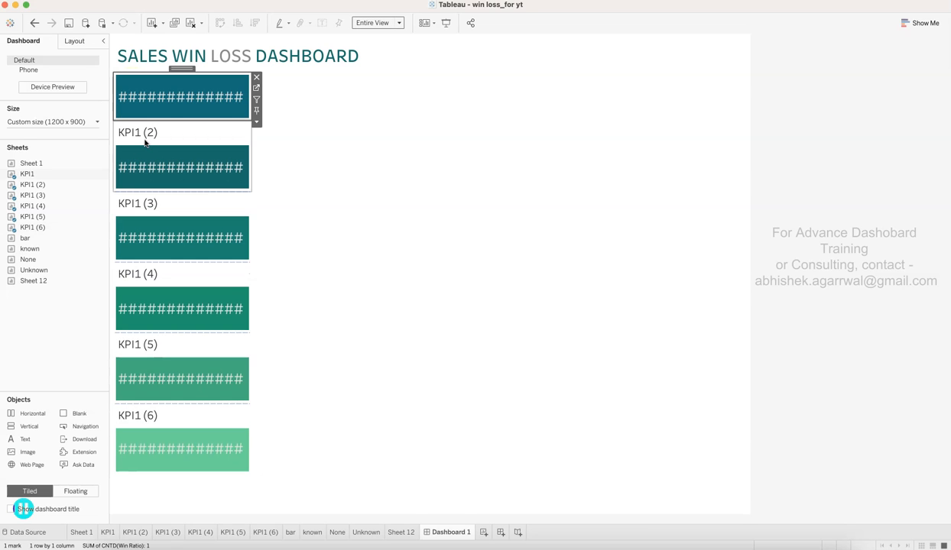
right_click(146, 140)
left_click(160, 166)
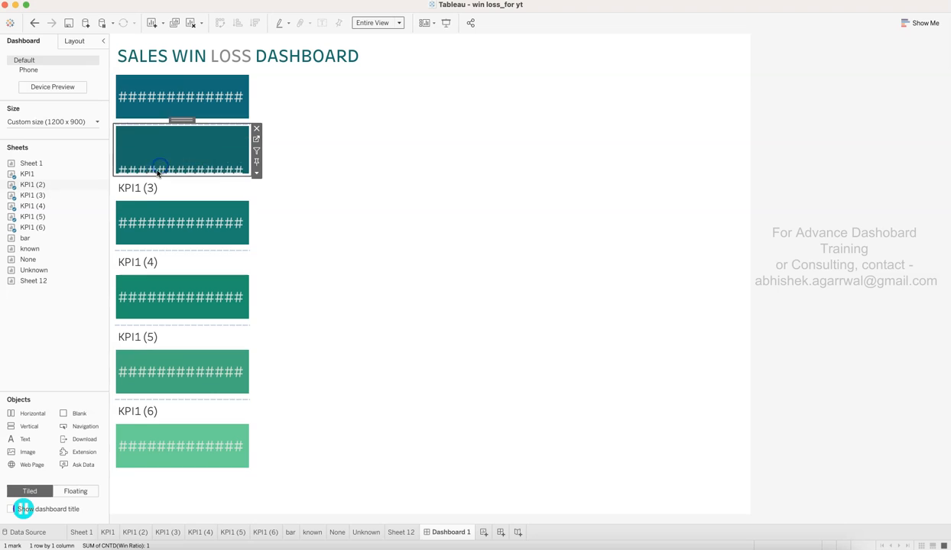
right_click(144, 188)
left_click(165, 211)
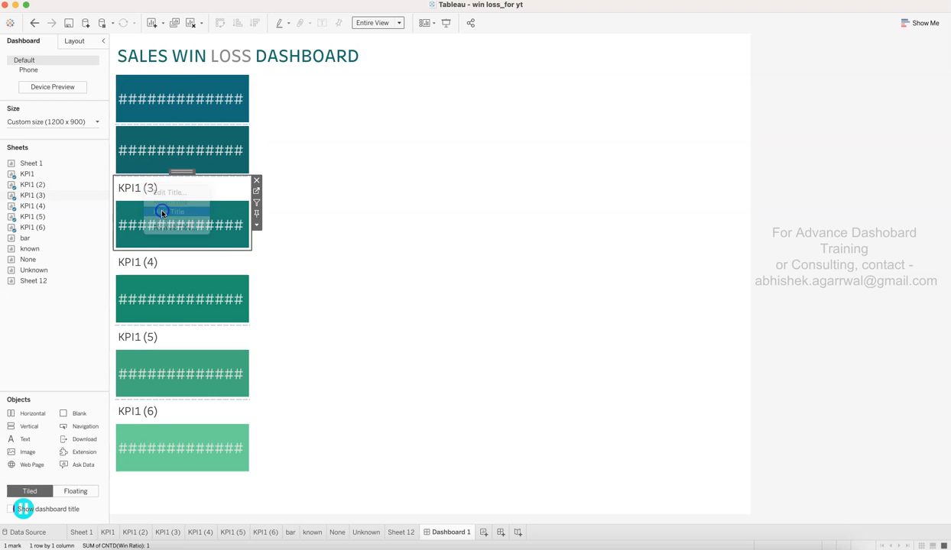
Hide the sheet titles of KPI1 (4), KPI1 (5) and KPI1 (6) in the dashboard's KPI column.
right_click(148, 259)
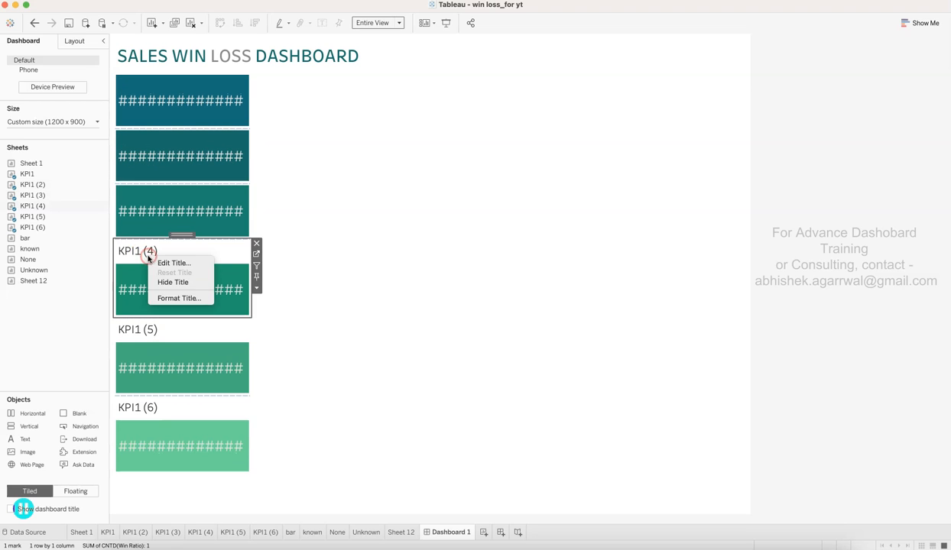
left_click(165, 283)
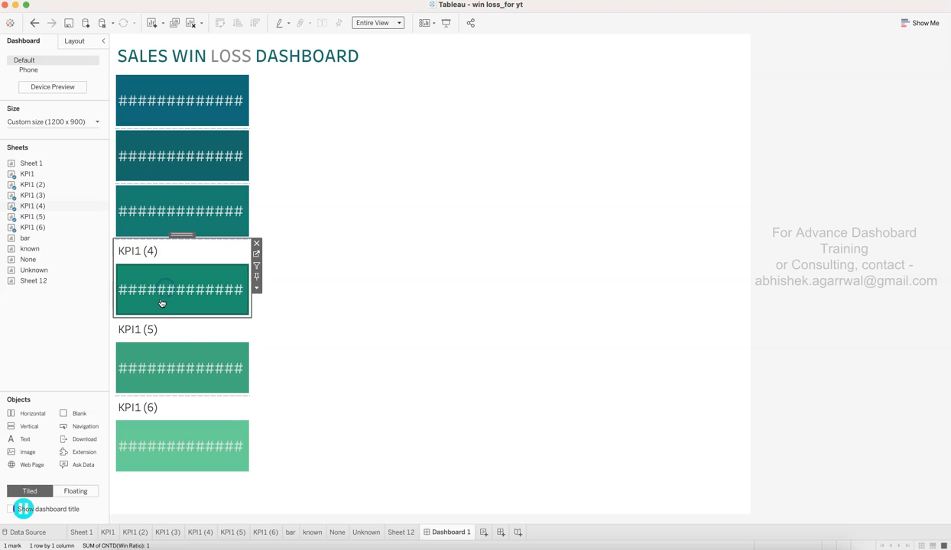
right_click(140, 257)
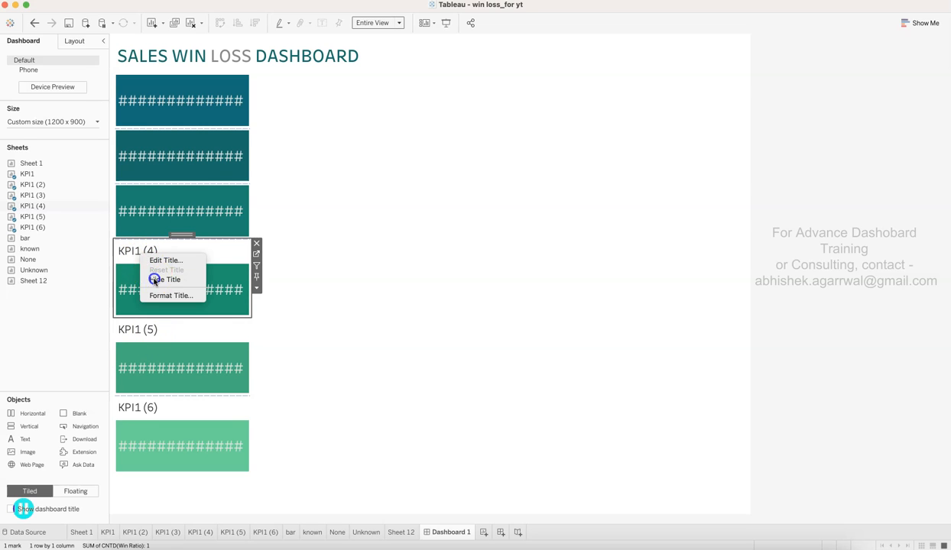
left_click(155, 278)
left_click(134, 321)
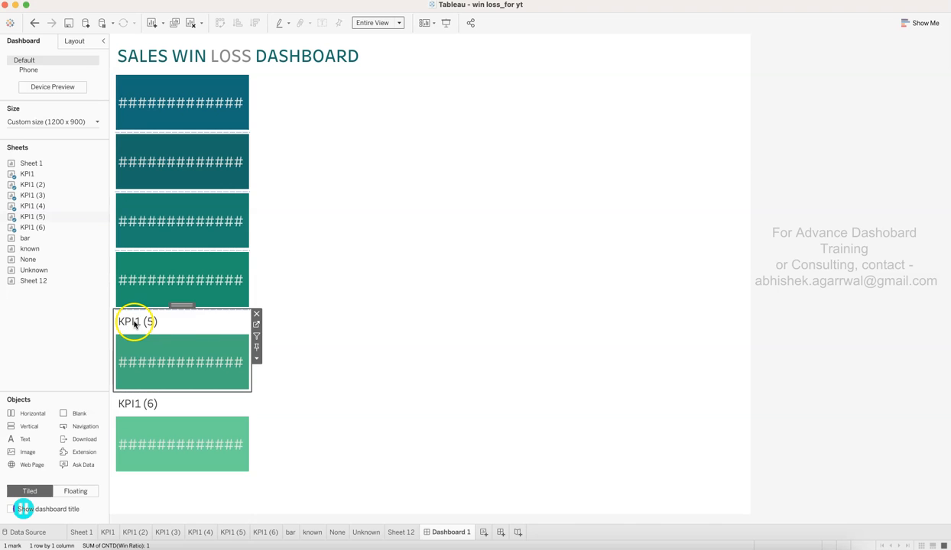
right_click(136, 322)
left_click(158, 348)
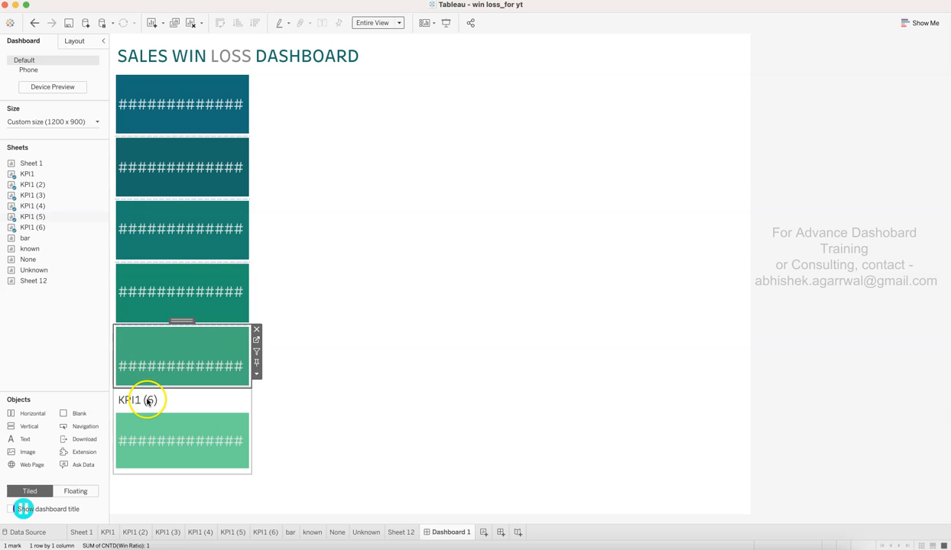
right_click(147, 400)
left_click(166, 425)
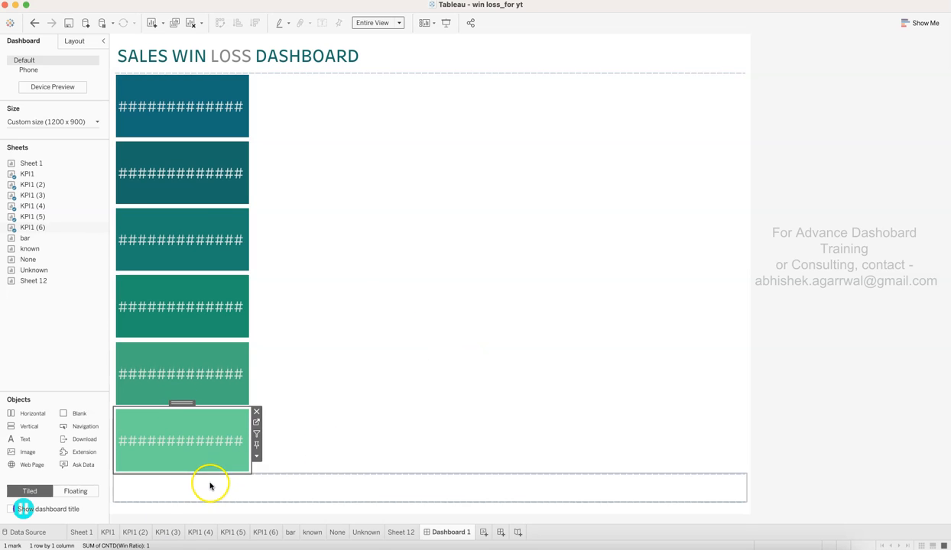
Go to the KPI1 (2) worksheet, widen its Marks area and open the text label for editing.
left_click(136, 533)
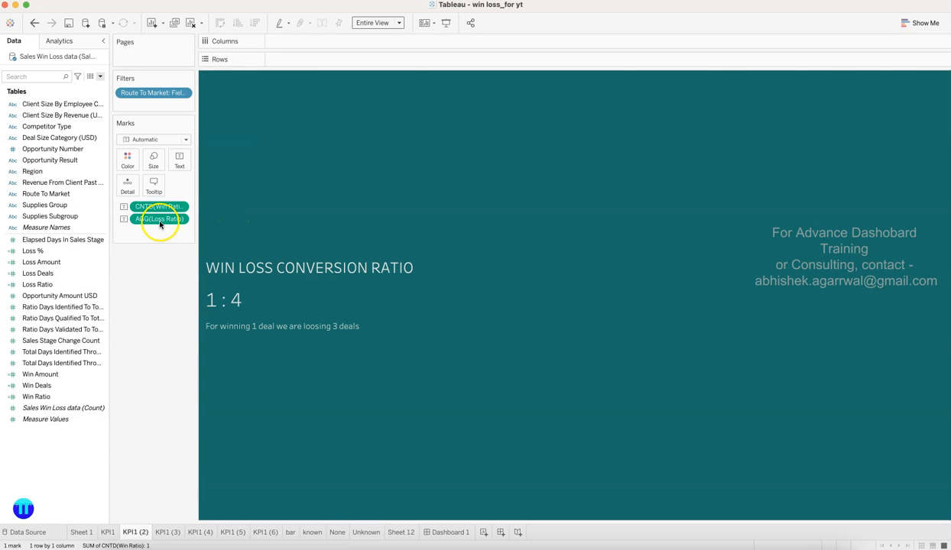
left_click_drag(196, 106, 249, 108)
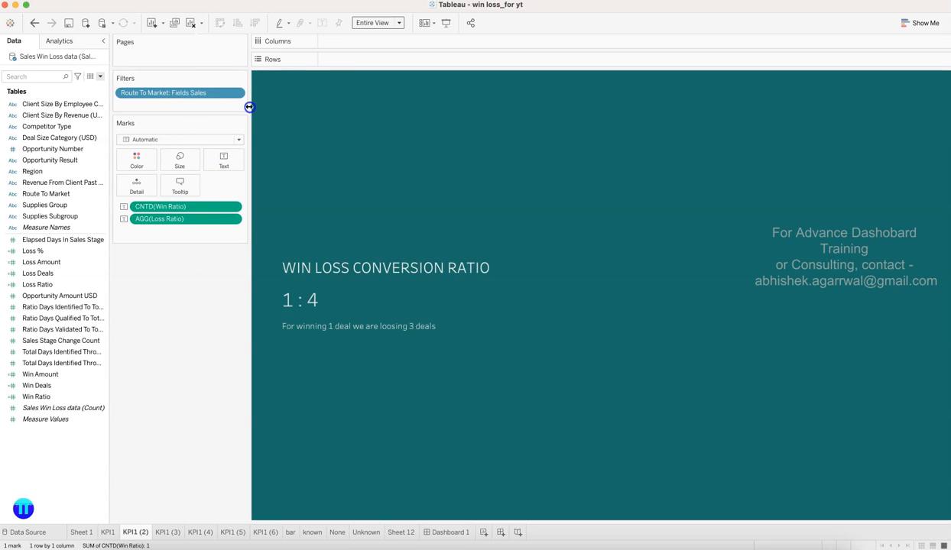
left_click(224, 159)
left_click(312, 184)
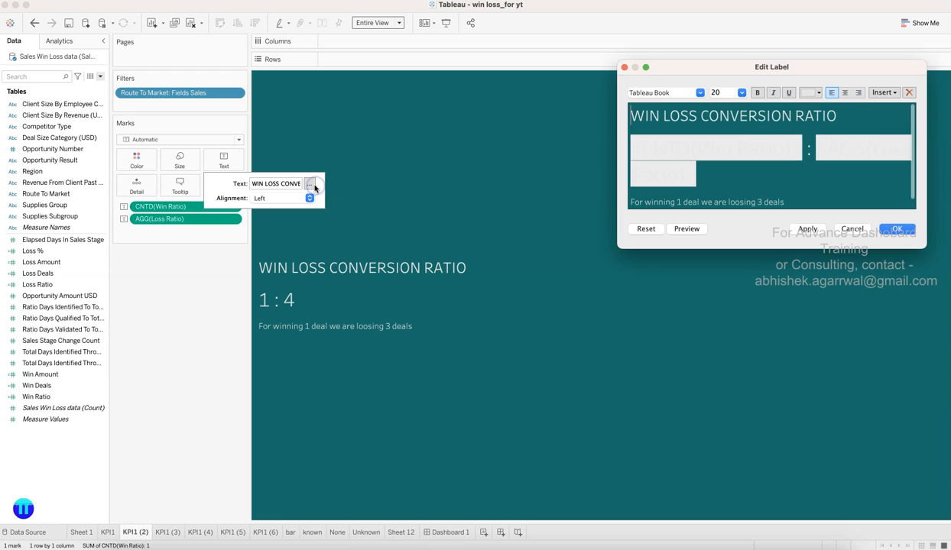
triple_click(840, 116)
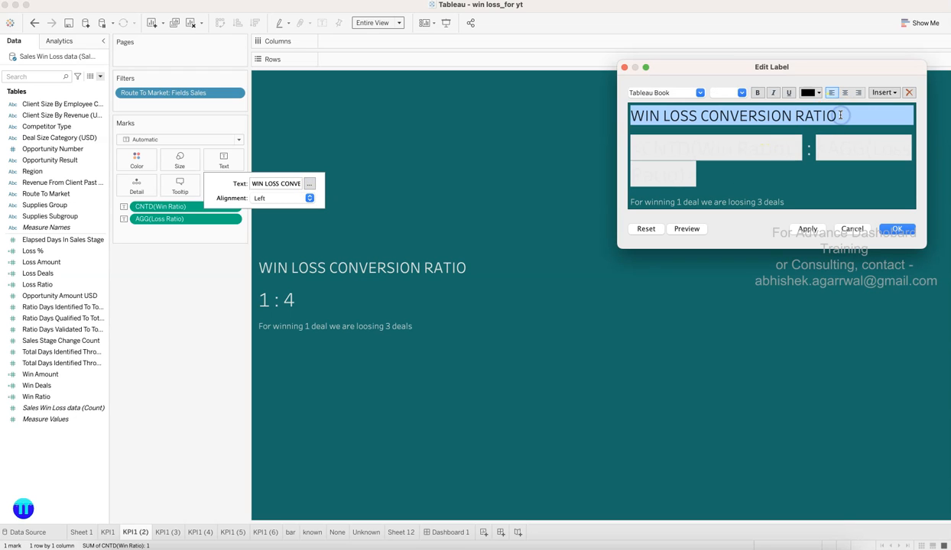
key("BackSpace")
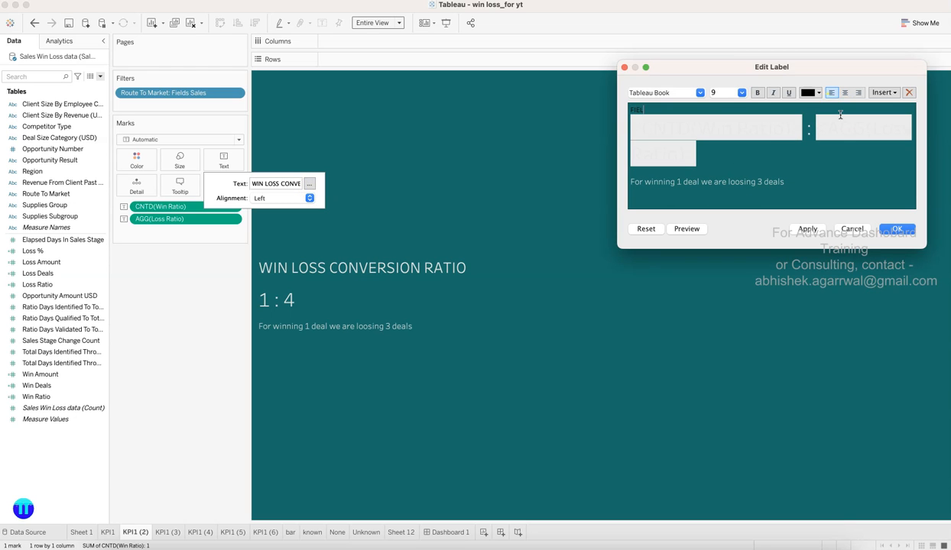
key("super+z")
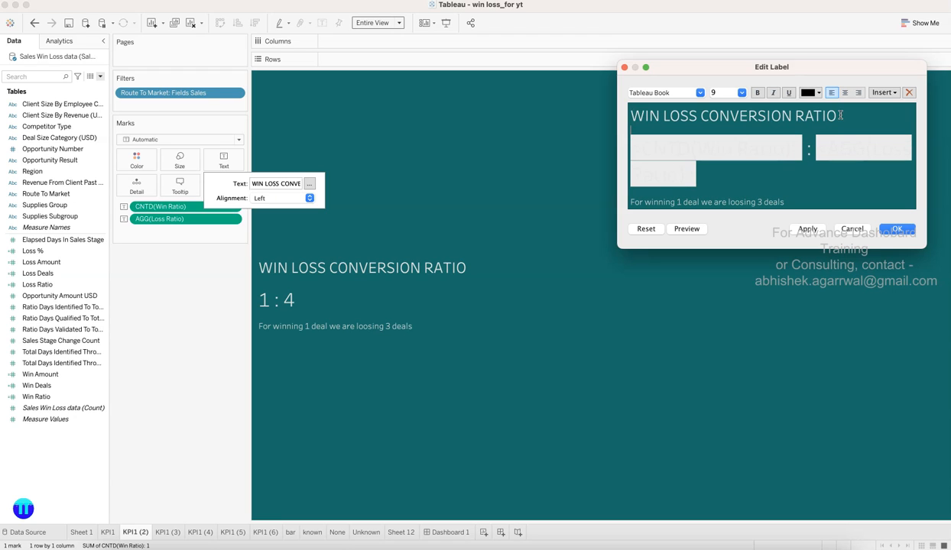
type("FI")
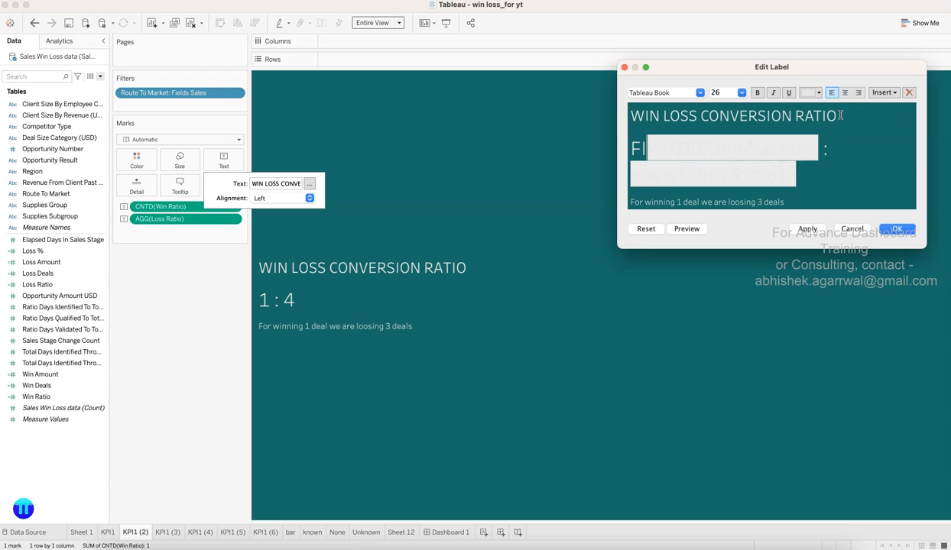
type("ELD SA")
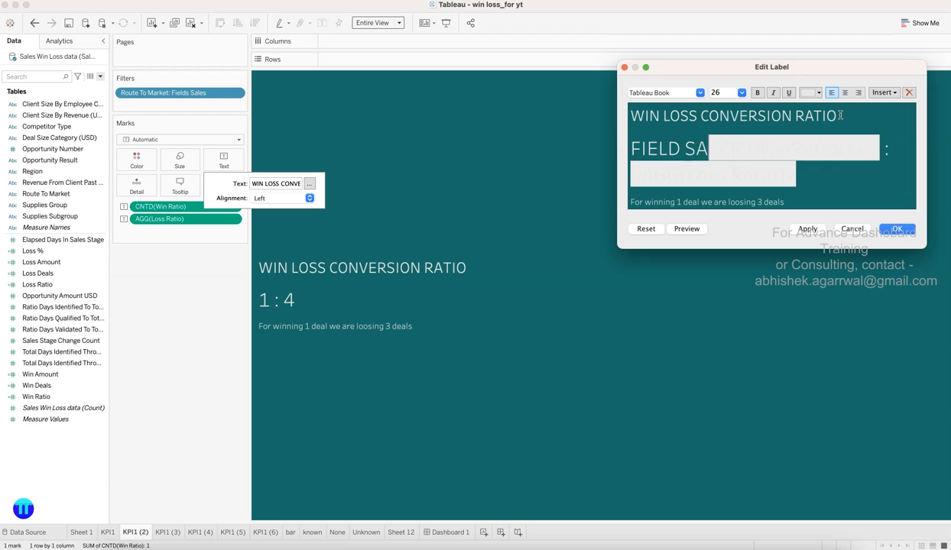
key("BackSpace")
key("BackSpace")
key("BackSpace")
key("BackSpace")
key("BackSpace")
key("BackSpace")
type("eld Dasles")
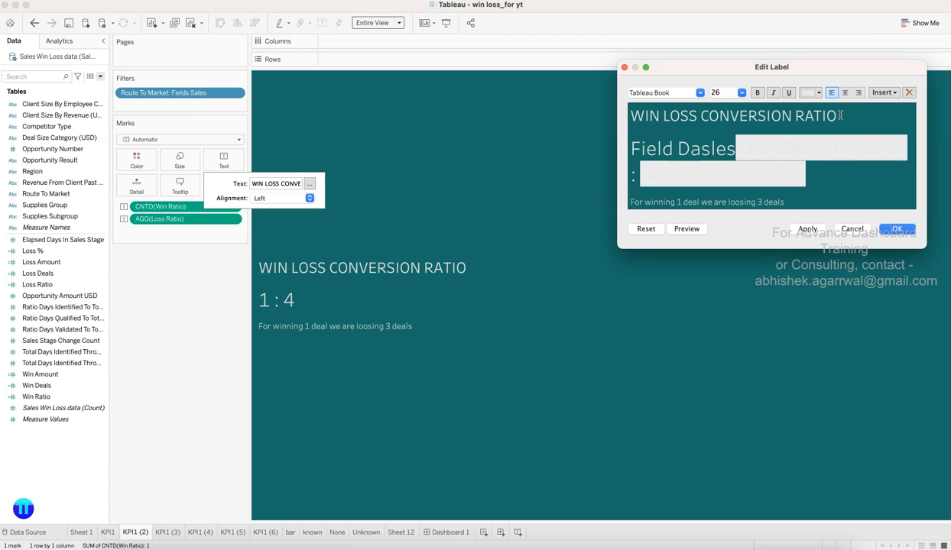
key("BackSpace")
key("BackSpace")
key("BackSpace")
key("BackSpace")
key("BackSpace")
key("BackSpace")
type("sal")
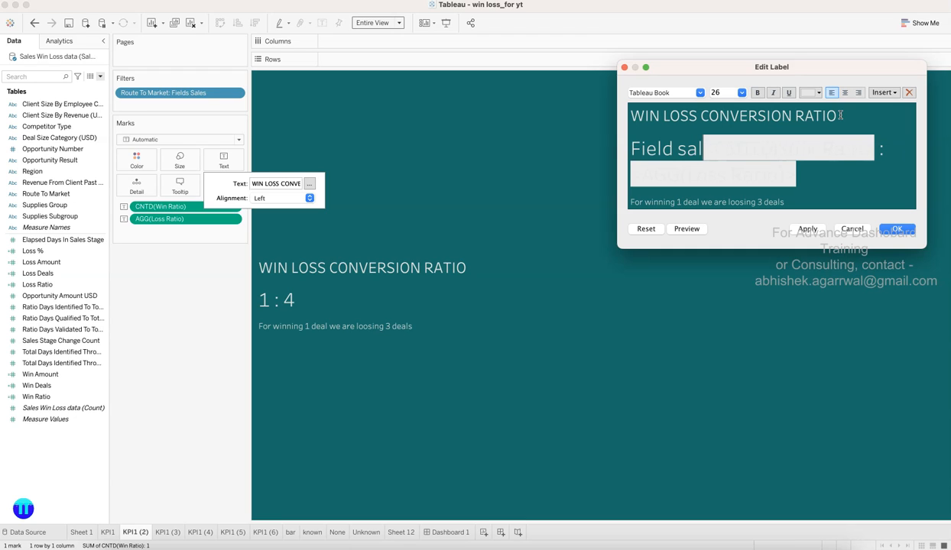
key("BackSpace")
key("BackSpace")
key("BackSpace")
type("Sales")
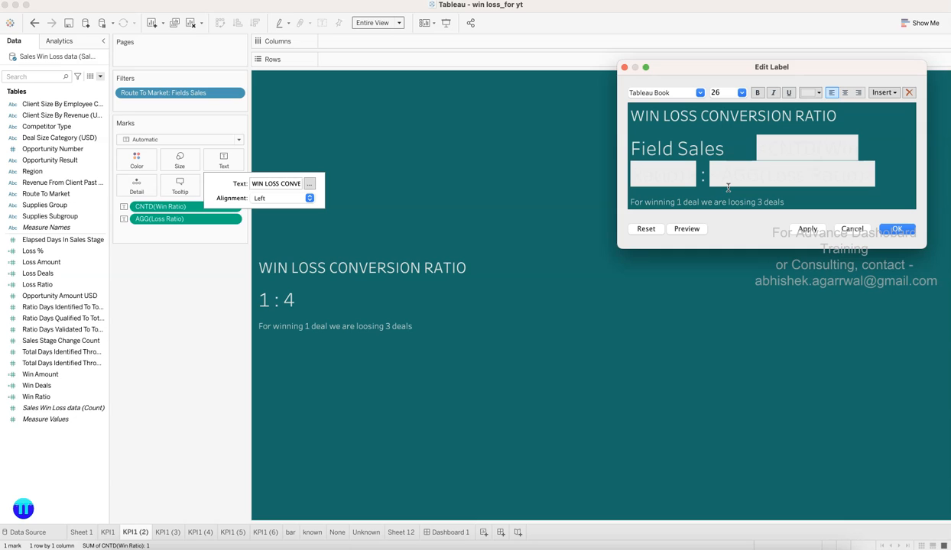
left_click_drag(753, 147, 617, 145)
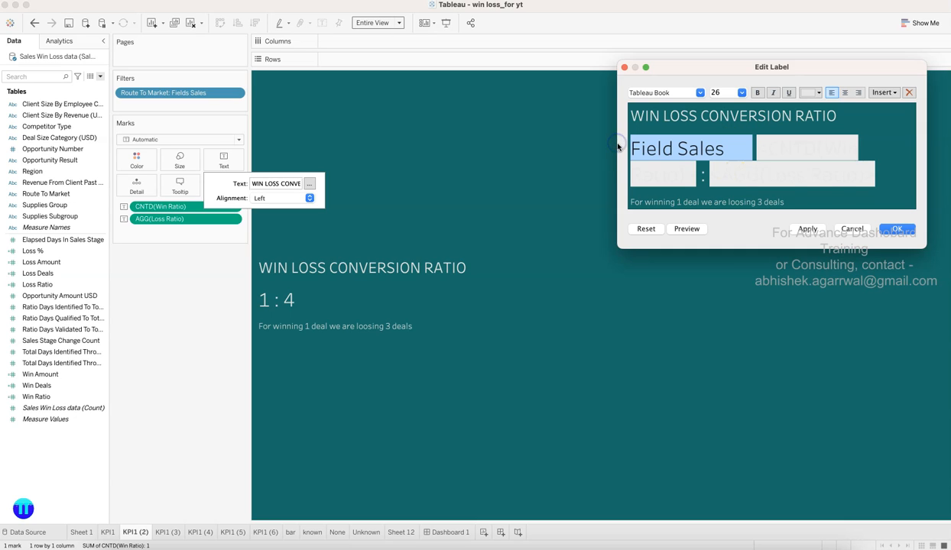
key("BackSpace")
key("BackSpace")
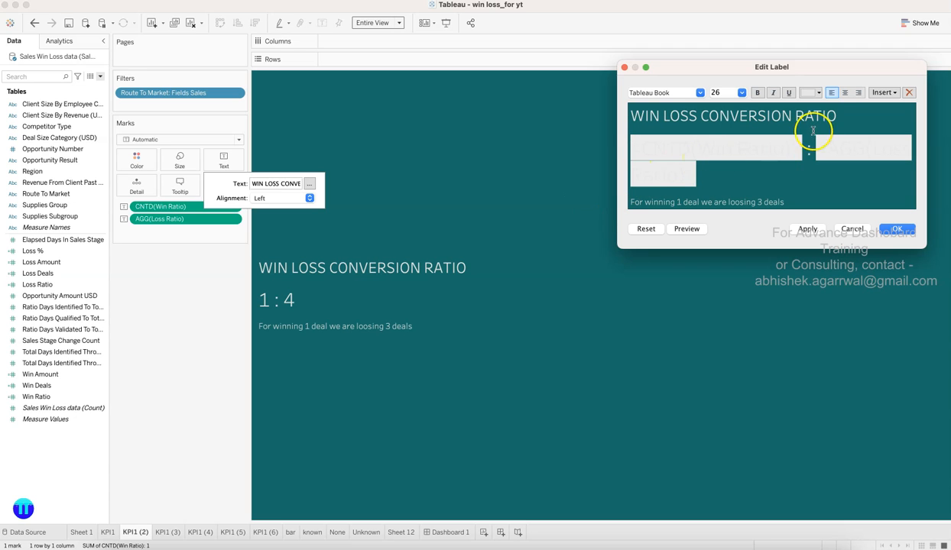
Delete the heading WIN LOSS CONVERSION RATIO and its empty line from the KPI1 (2) label.
left_click_drag(802, 117, 572, 124)
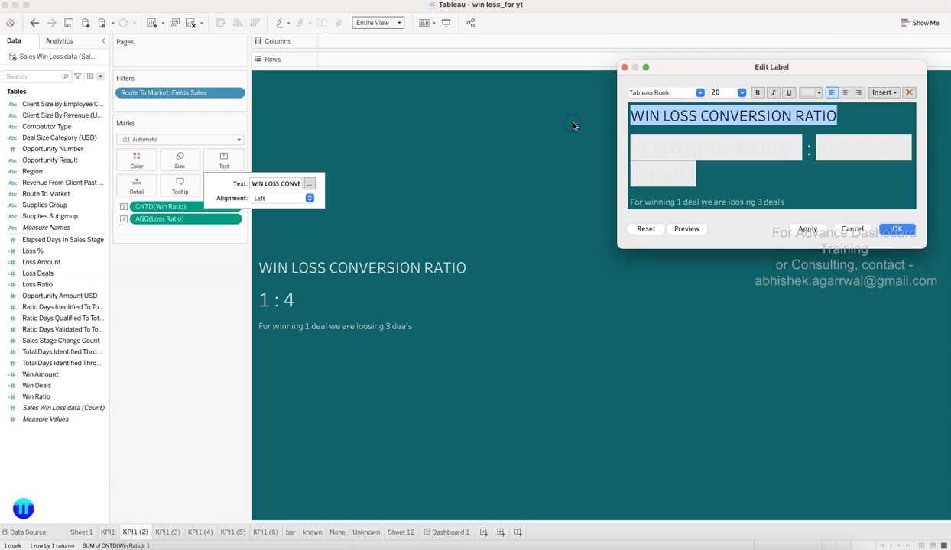
key("BackSpace")
key("BackSpace")
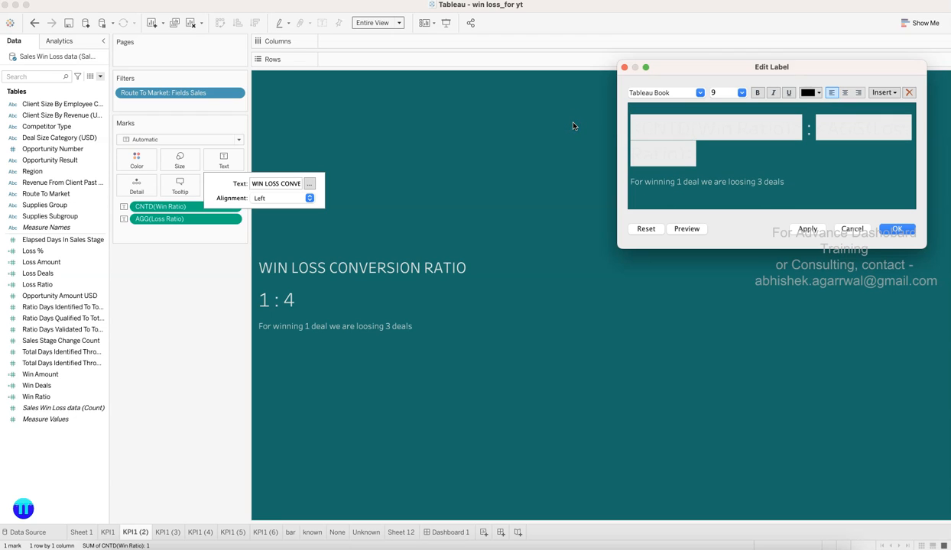
key("BackSpace")
type("A")
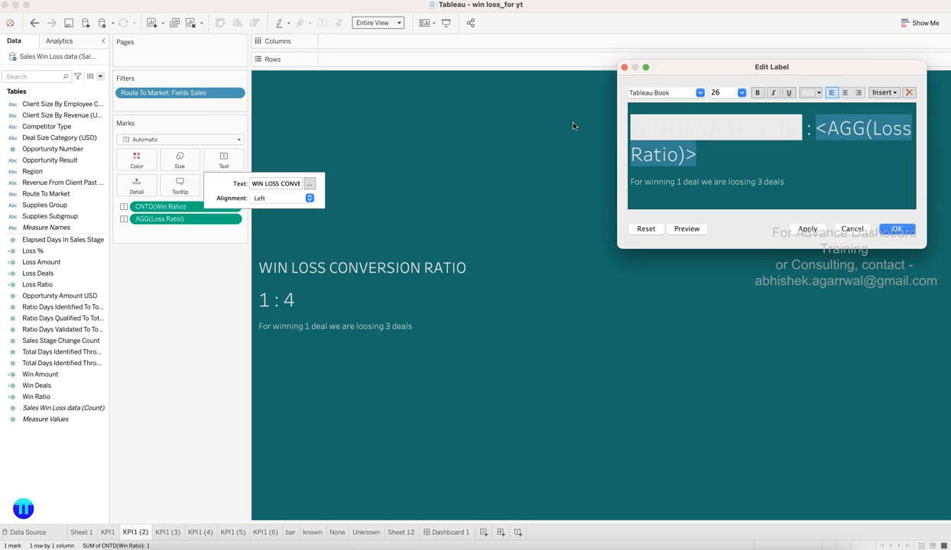
key("Up")
key("BackSpace")
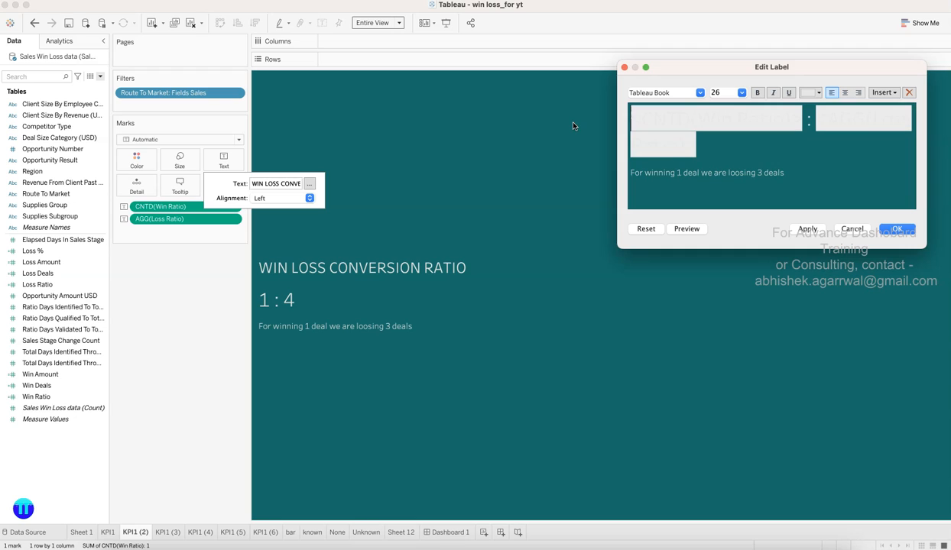
Delete the sentence "For winning 1 deal we are loosing 3 deals" from the label and apply the edited text.
triple_click(775, 170)
key("BackSpace")
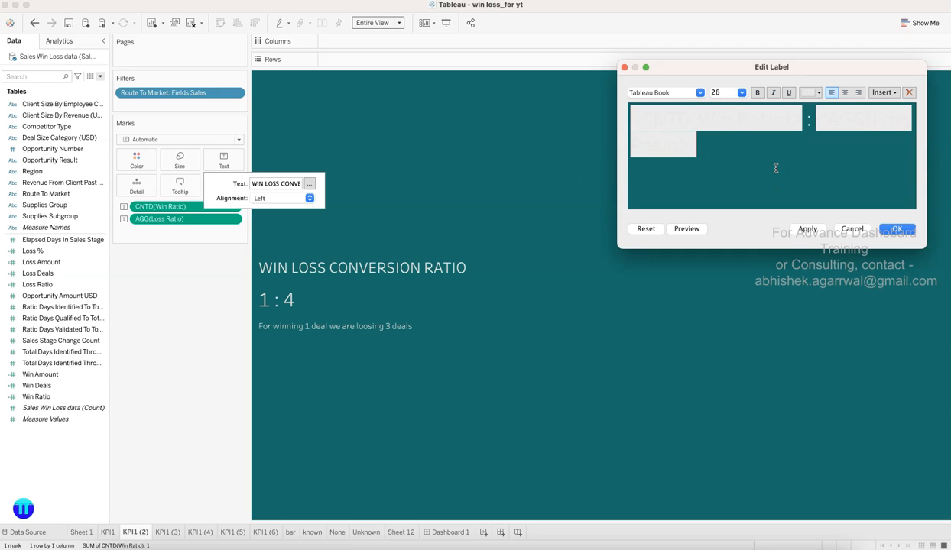
left_click(818, 230)
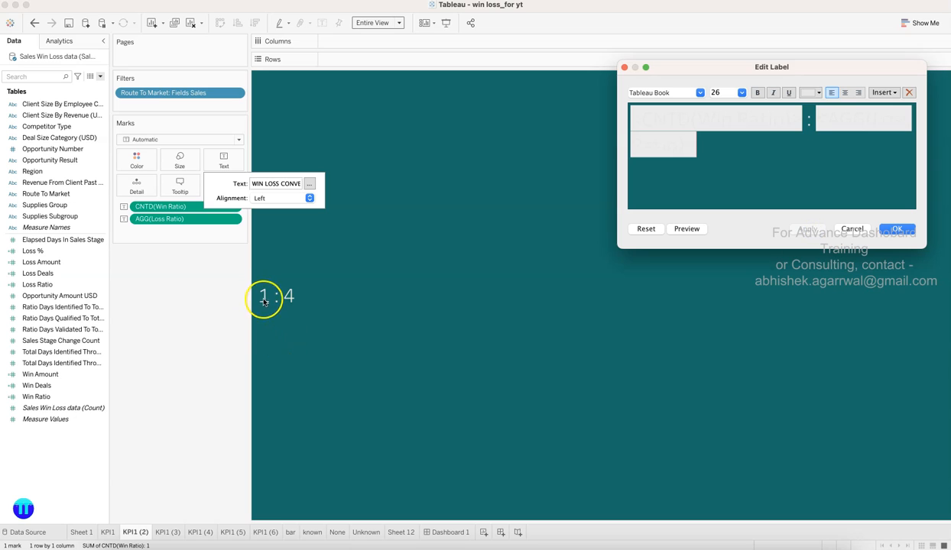
left_click(892, 229)
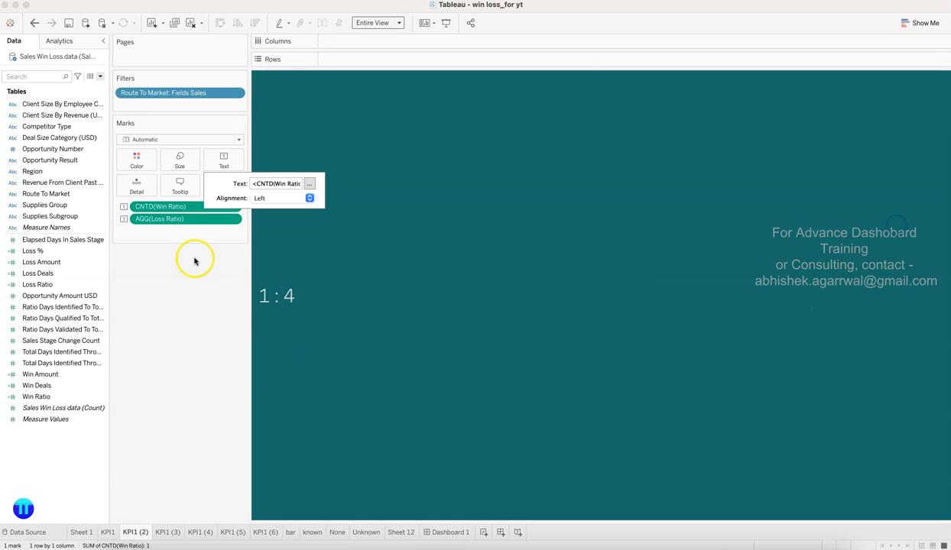
Add Route To Market to the rows of KPI1 (2) and set its header font size to 20.
left_click_drag(77, 194, 365, 59)
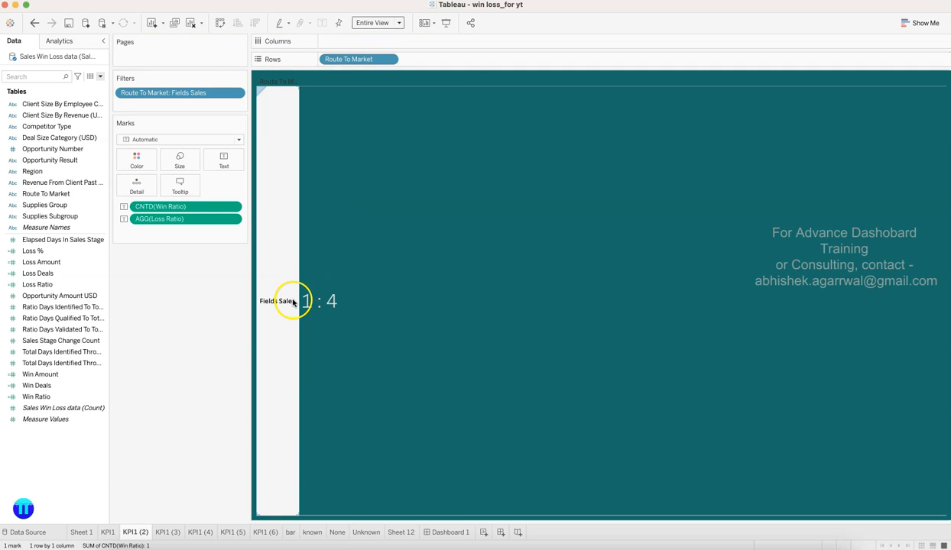
left_click(389, 59)
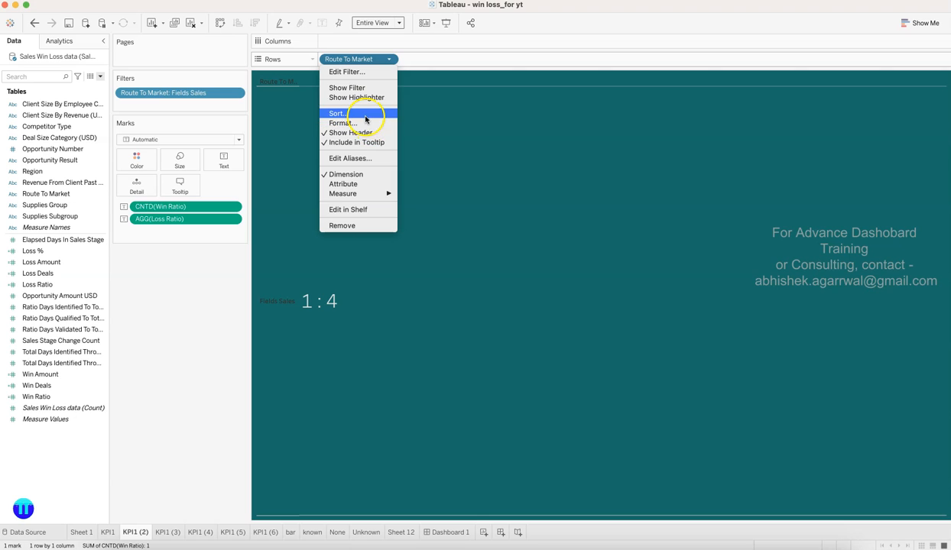
left_click(359, 123)
left_click(91, 109)
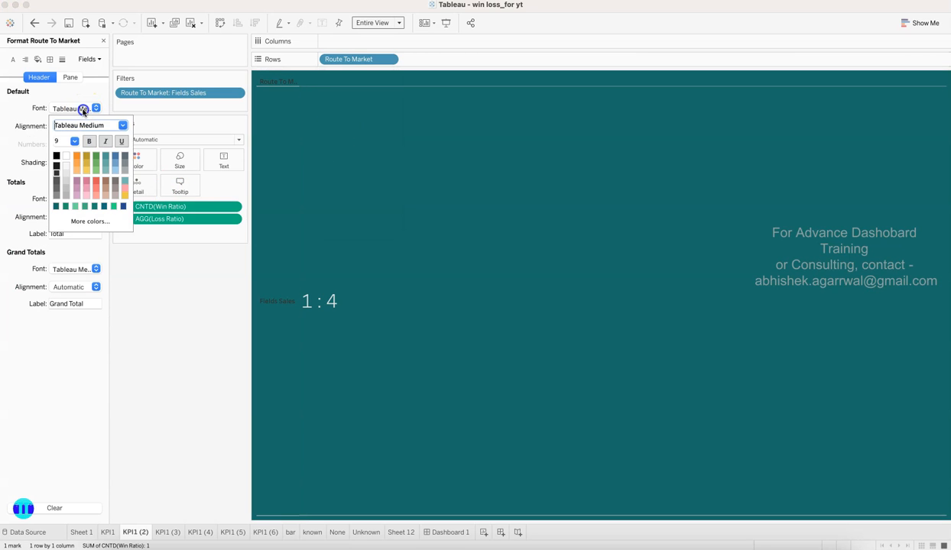
left_click(74, 141)
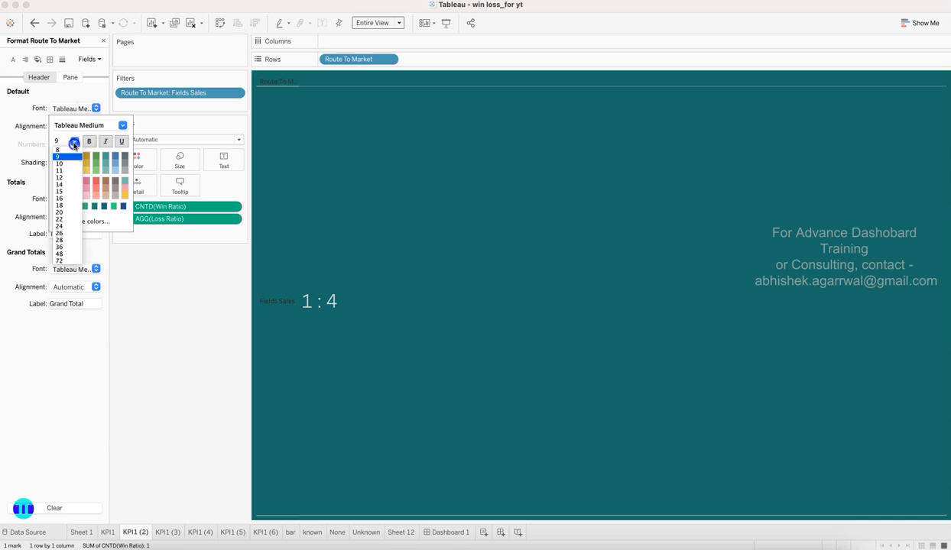
left_click(70, 206)
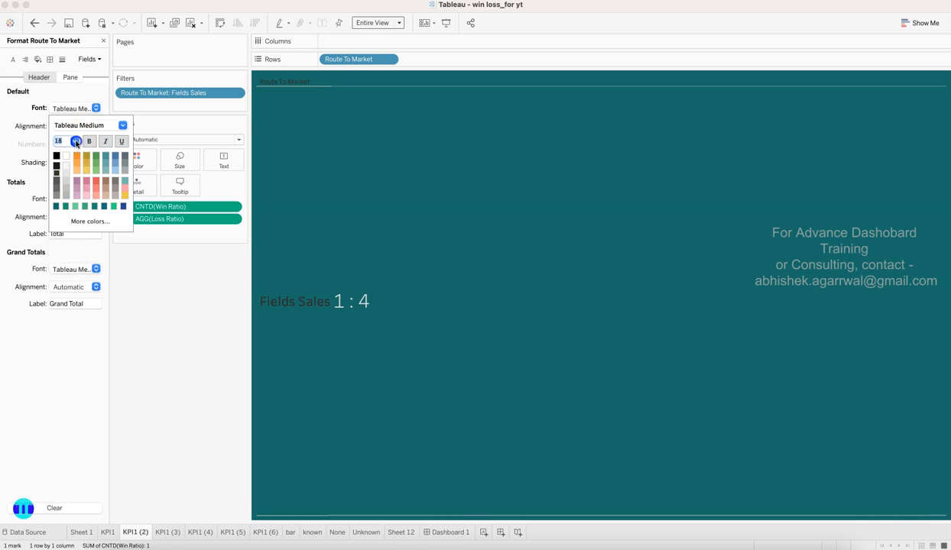
left_click(76, 142)
left_click(72, 213)
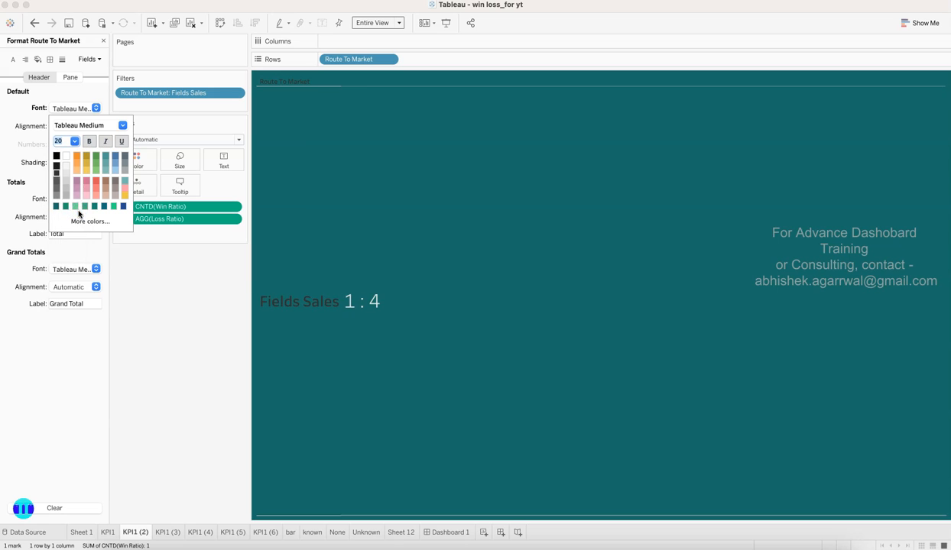
left_click(176, 334)
Align the 1 : 4 ratio label horizontally to the right in KPI1 (2).
left_click(229, 165)
left_click(310, 199)
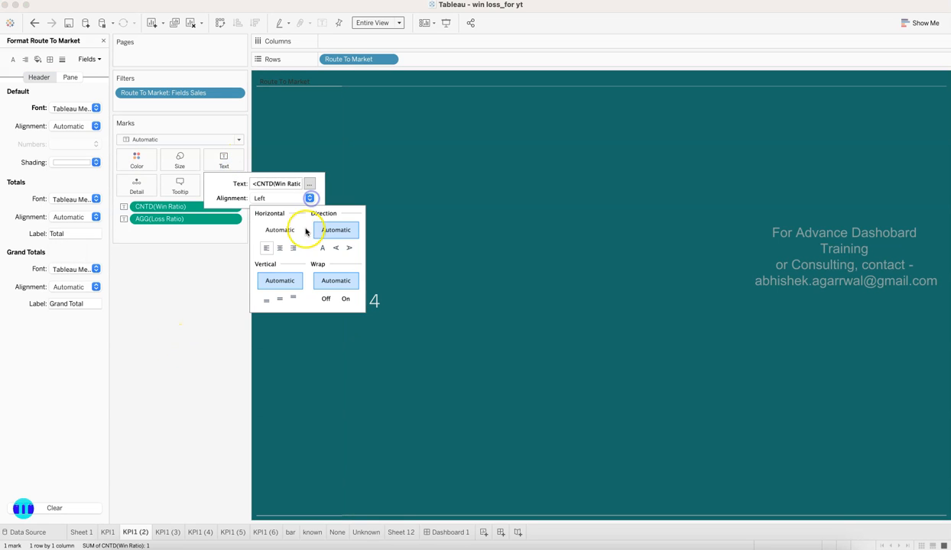
left_click(293, 247)
left_click(304, 324)
left_click(211, 324)
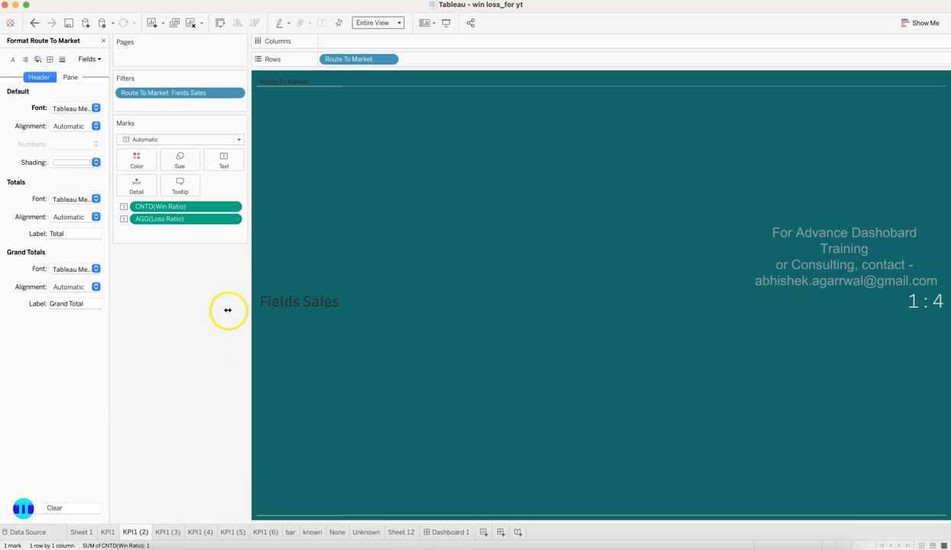
Change the Fields Sales row header's font colour to near-white.
left_click(69, 108)
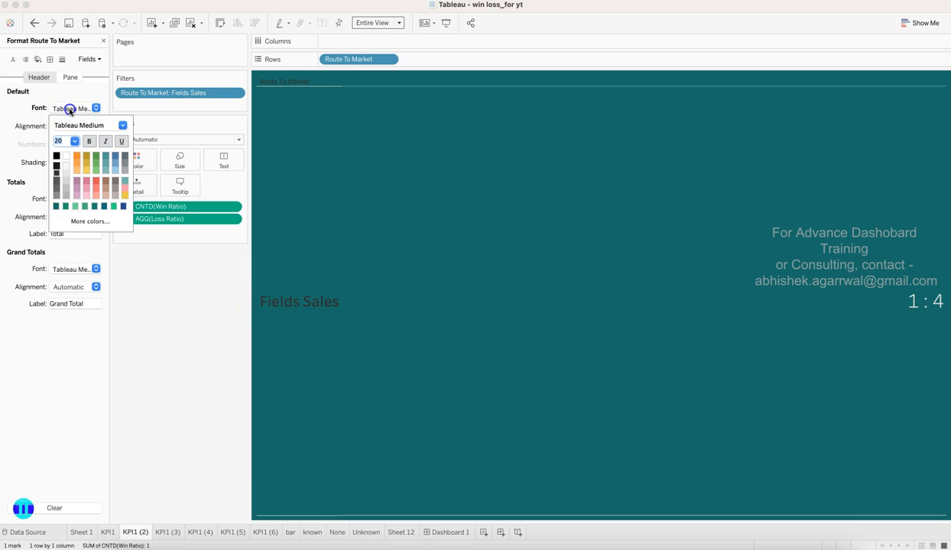
left_click(66, 166)
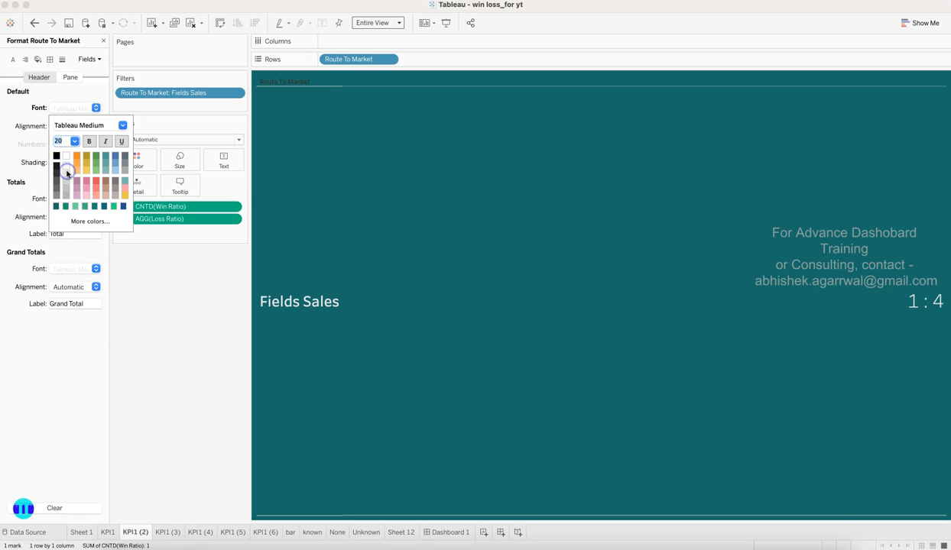
left_click(169, 358)
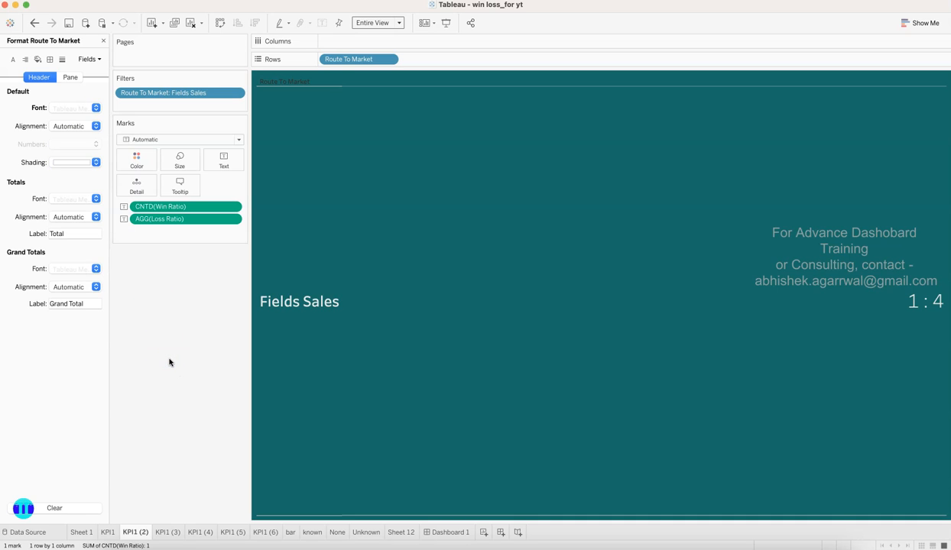
Go to the KPI1 (3) worksheet, close the formatting options and add Route To Market to its rows.
left_click(169, 532)
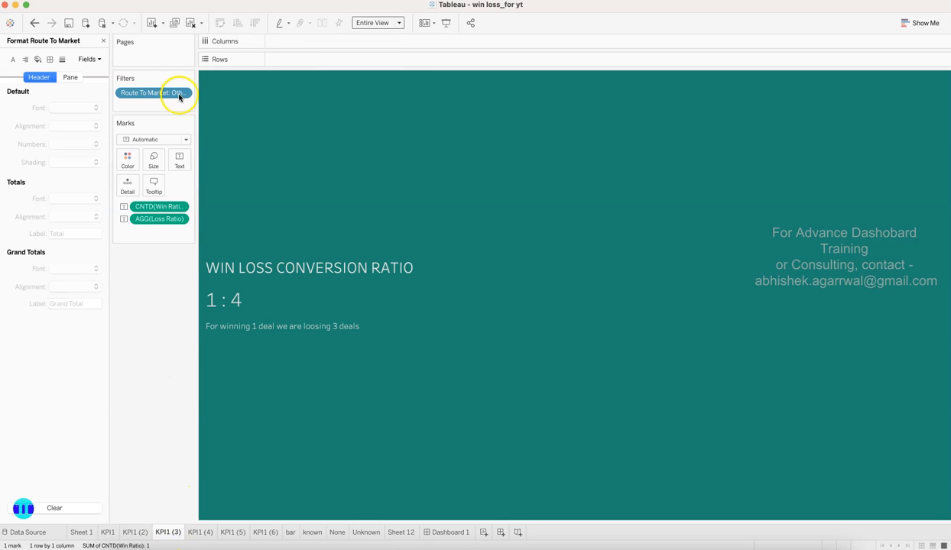
left_click(103, 41)
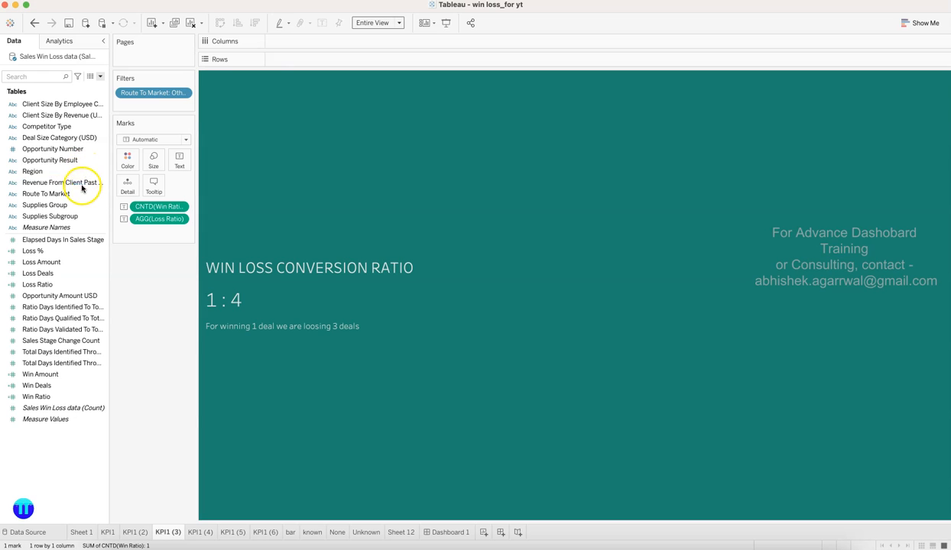
left_click_drag(80, 193, 300, 62)
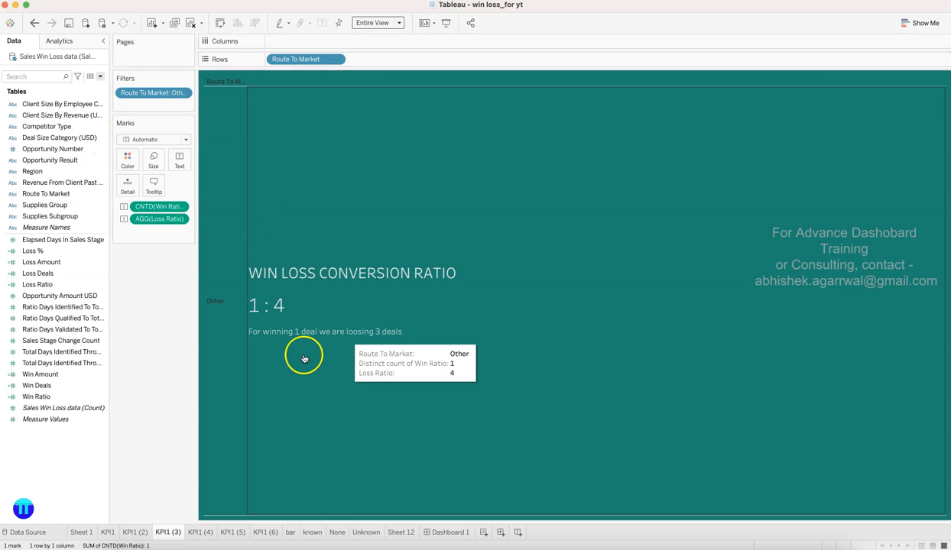
Set the font size of the Other row header in KPI1 (3) to 20.
right_click(240, 322)
left_click(264, 362)
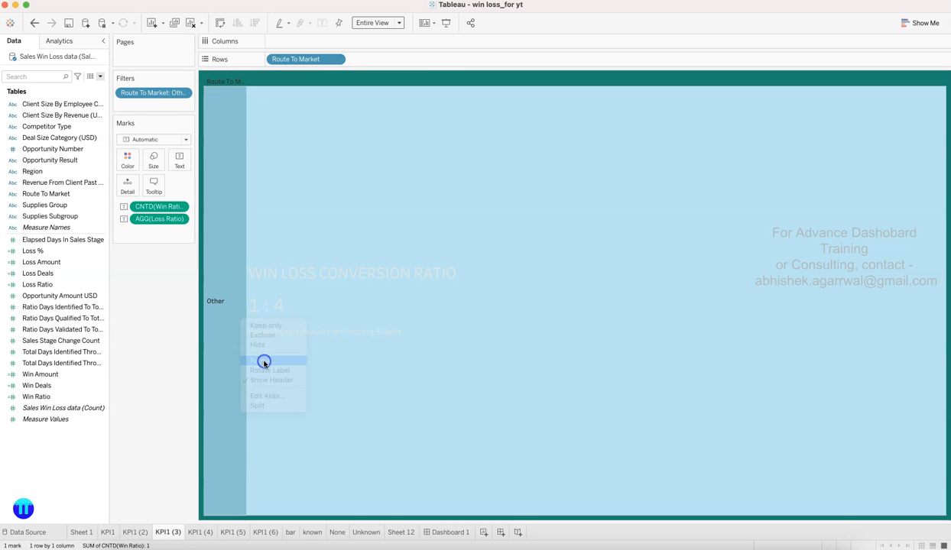
left_click(76, 110)
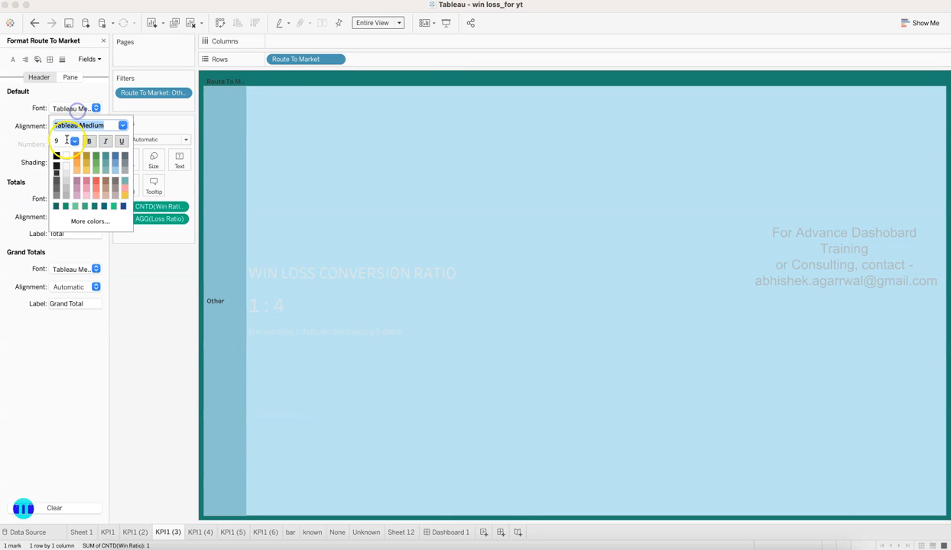
left_click(72, 142)
left_click(69, 213)
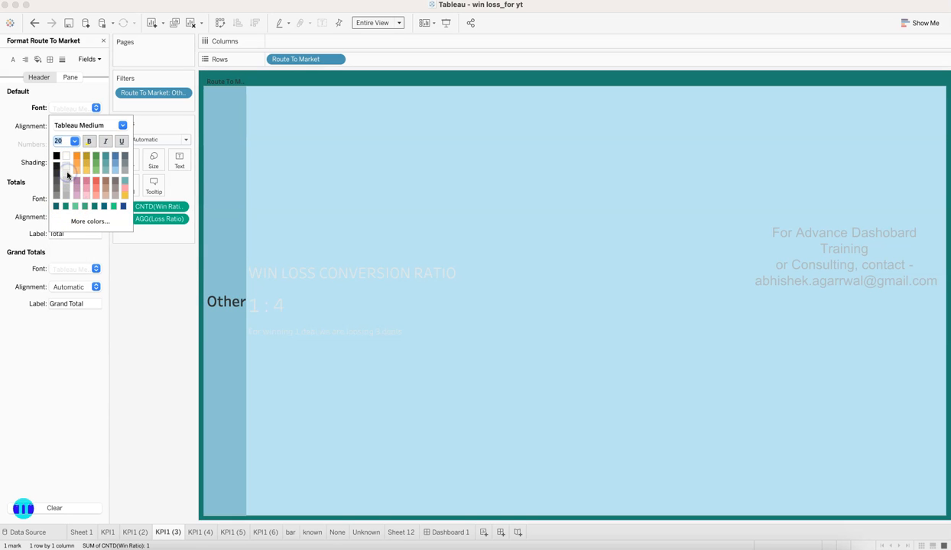
Remove the "WIN LOSS CONVERSION RATIO" title and the "For winning 1 deal we are loosing 3 deals" line from the KPI1 (3) label.
left_click(128, 330)
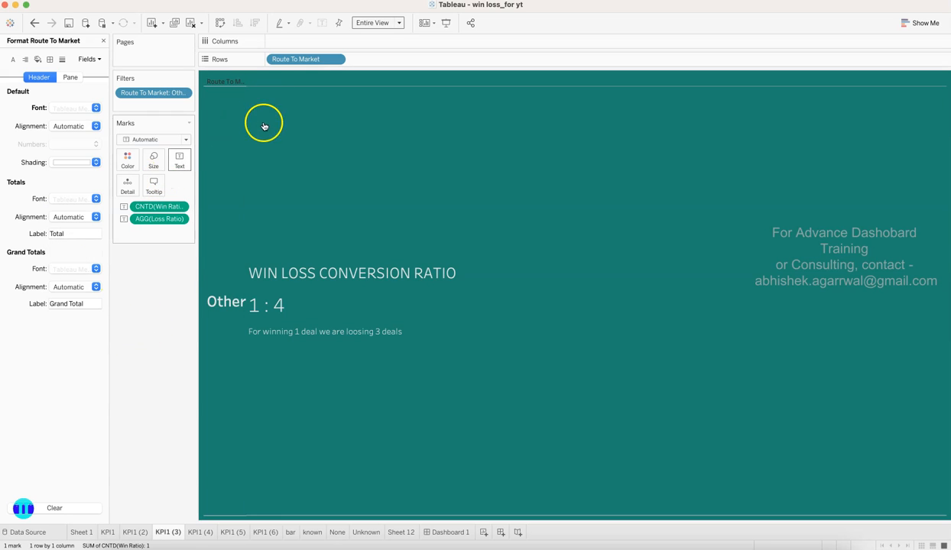
left_click(179, 161)
left_click(274, 183)
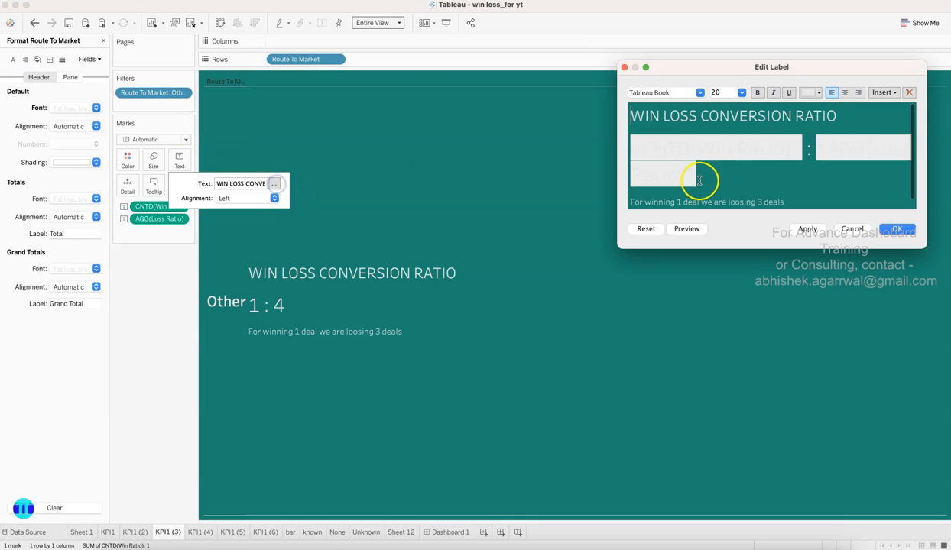
double_click(652, 146)
left_click(652, 146)
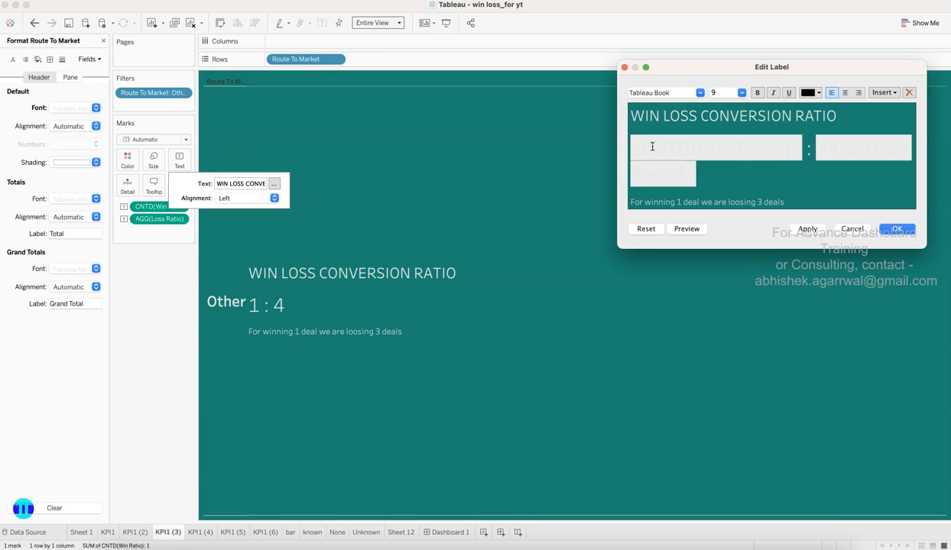
key("BackSpace")
key("BackSpace")
key("super+shift+Left")
key("BackSpace")
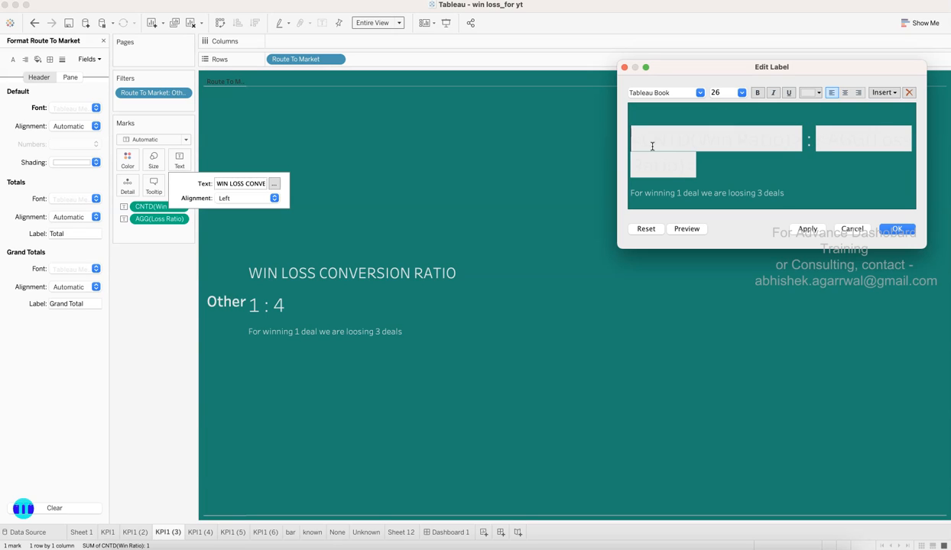
key("Delete")
key("super+shift+Right")
key("BackSpace")
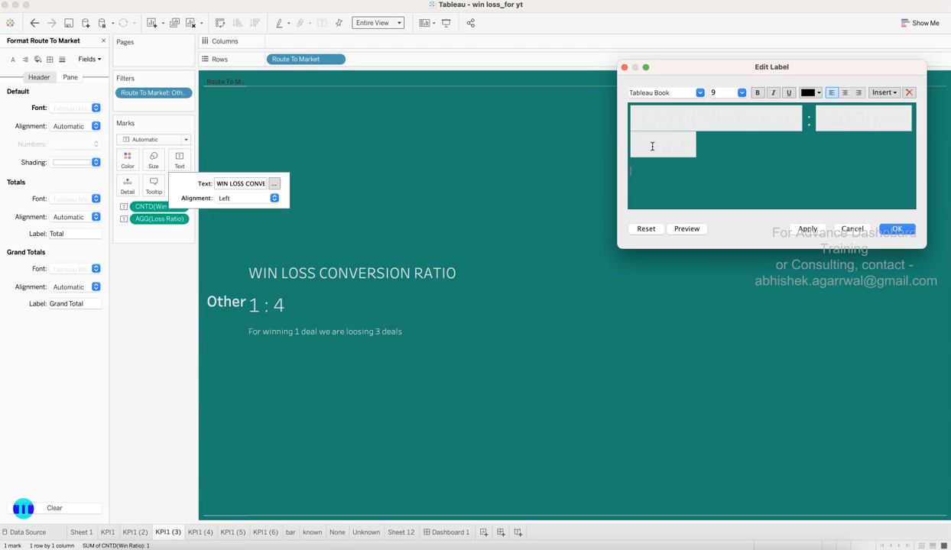
left_click(808, 230)
left_click(899, 229)
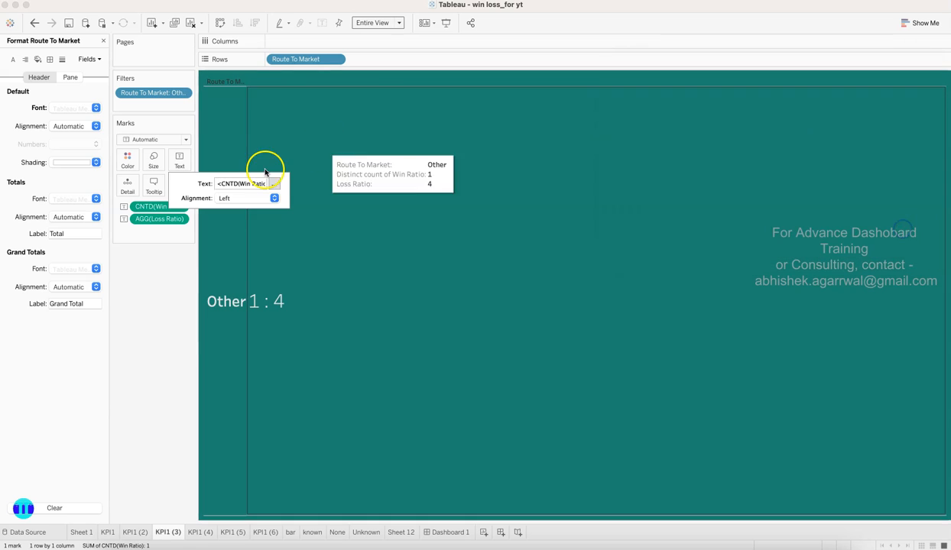
Set the horizontal alignment of the KPI1 (3) label to Right.
left_click(249, 199)
left_click(258, 249)
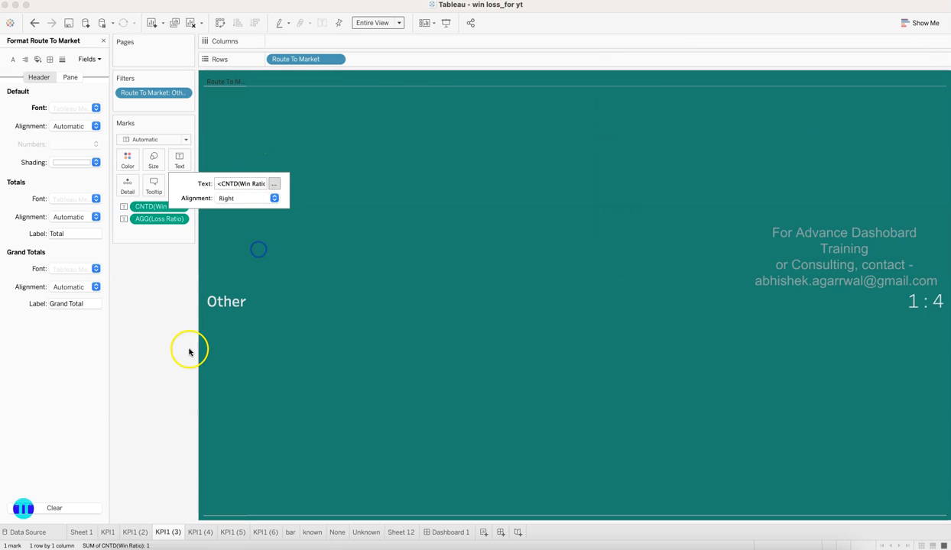
left_click(185, 357)
On the KPI1 (4) sheet, add the Route To Market field to Rows.
left_click(202, 533)
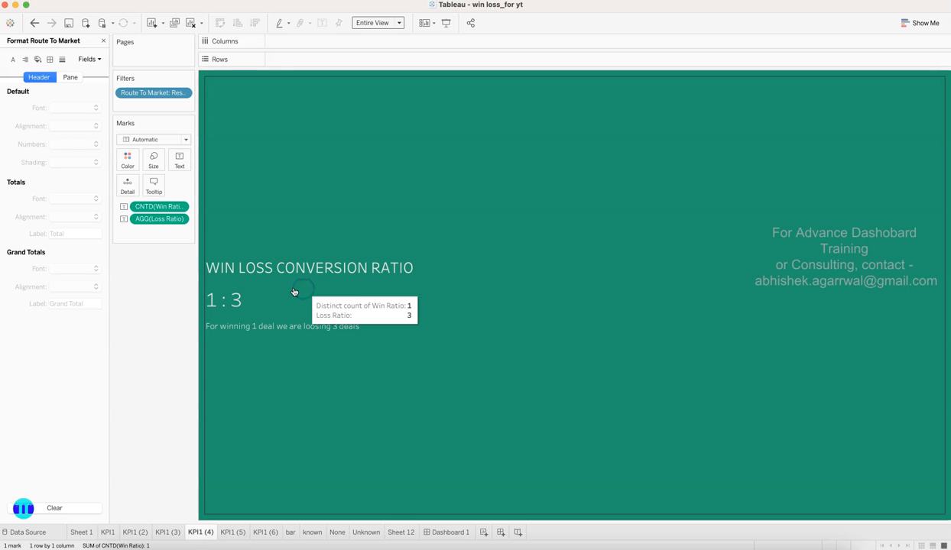
left_click(103, 41)
left_click(73, 200)
left_click_drag(71, 197, 290, 60)
Delete the "For winning 1 deal we are loosing 3 deals" line from the KPI1 (4) label text.
left_click(179, 165)
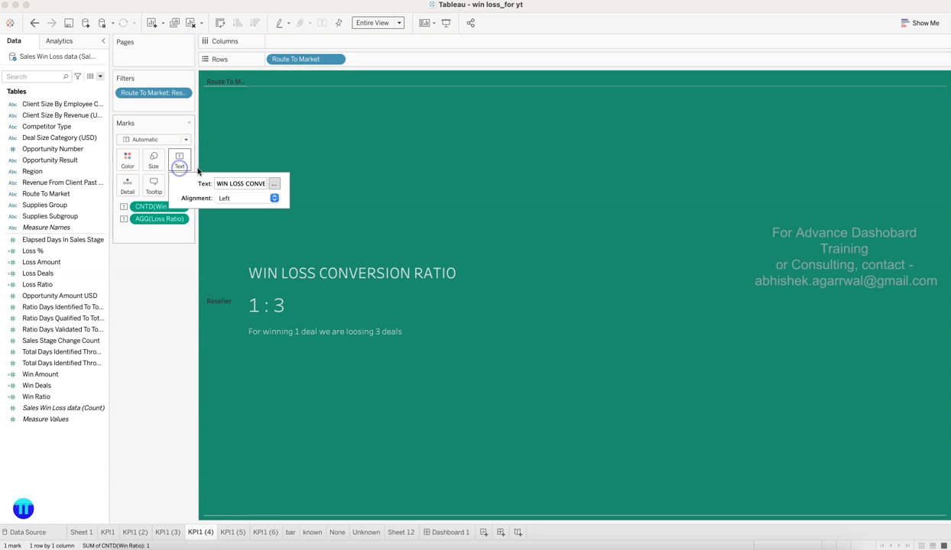
left_click(273, 185)
left_click(796, 197)
triple_click(797, 196)
key("BackSpace")
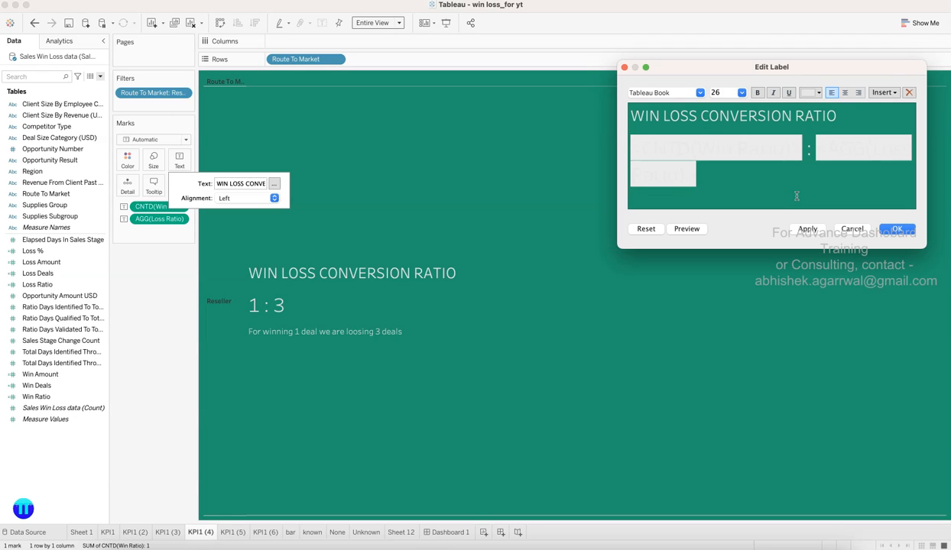
key("Left")
key("Left")
key("Left")
key("Left")
key("shift+Left")
key("shift+Left")
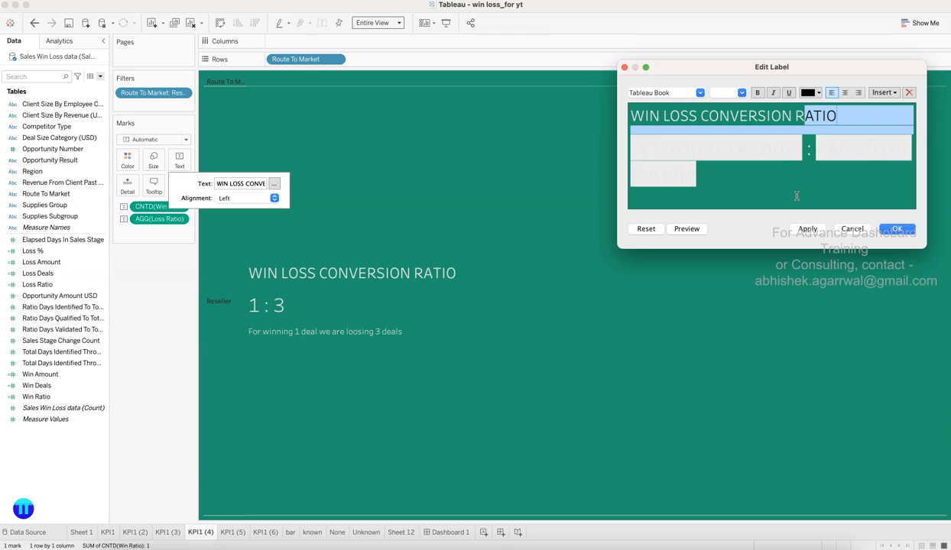
key("shift+Left")
key("shift+Left")
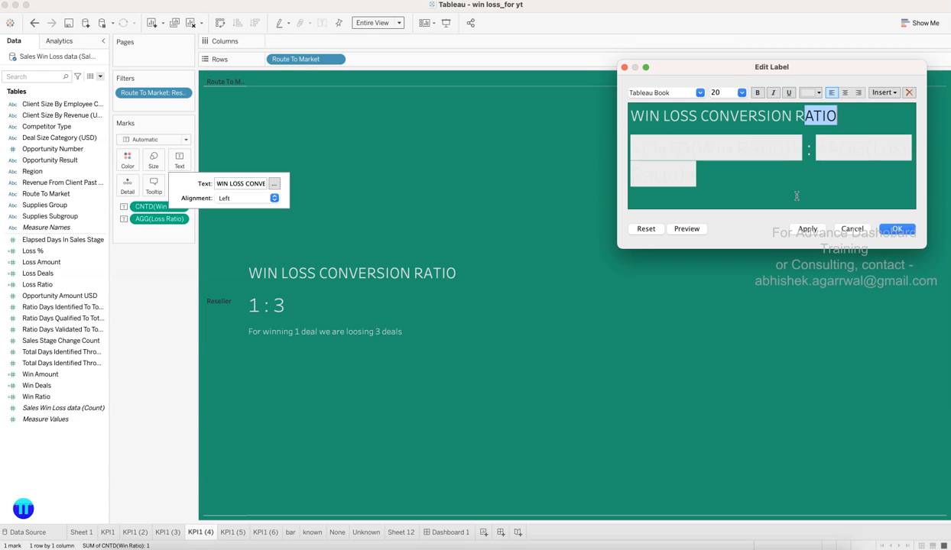
left_click(801, 120)
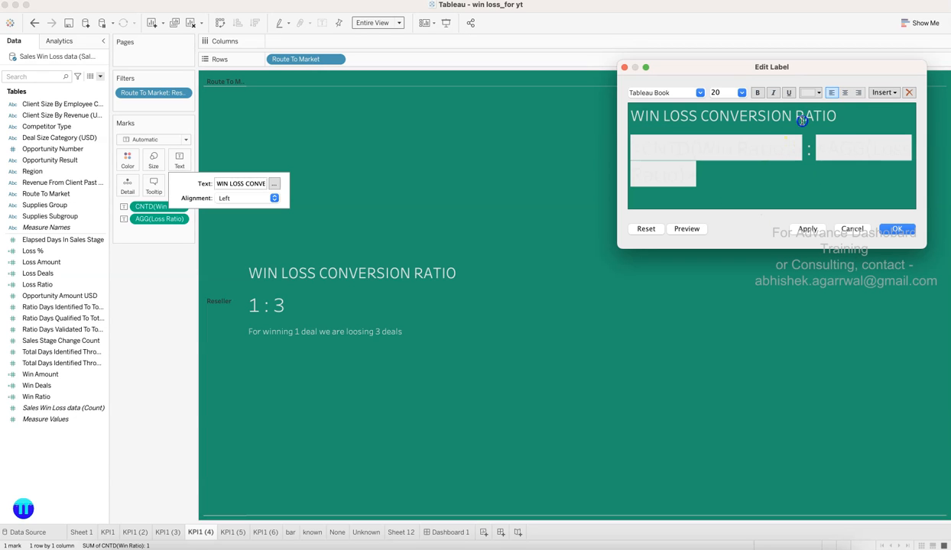
Delete the "WIN LOSS CONVERSION RATIO" title and its blank line from the KPI1 (4) label, and apply the edited text.
triple_click(708, 119)
key("BackSpace")
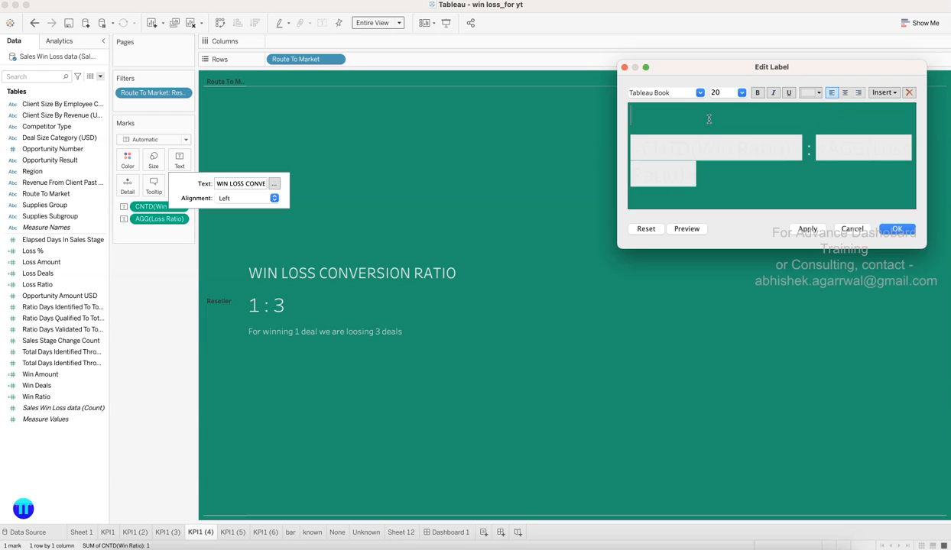
key("Down")
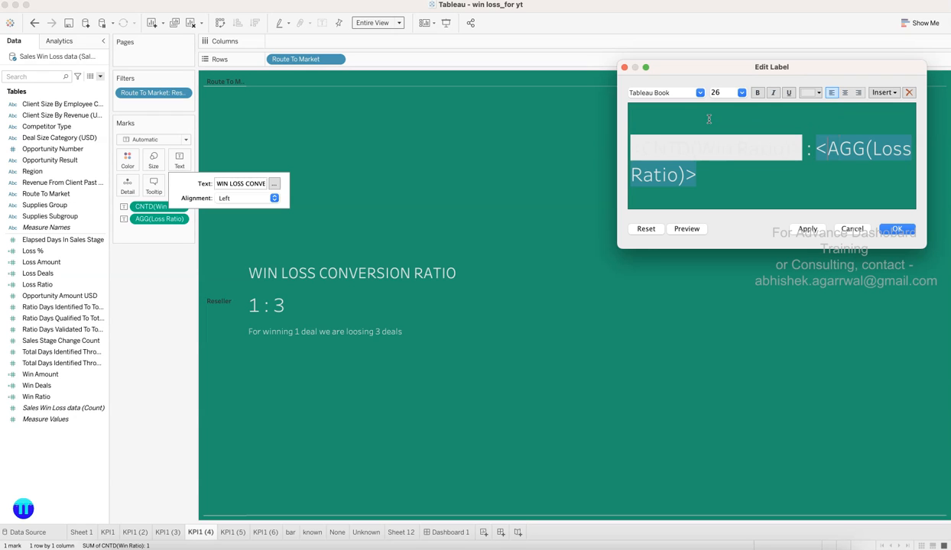
key("BackSpace")
key("super+z")
key("super+a")
scroll(708, 119, "down", 2)
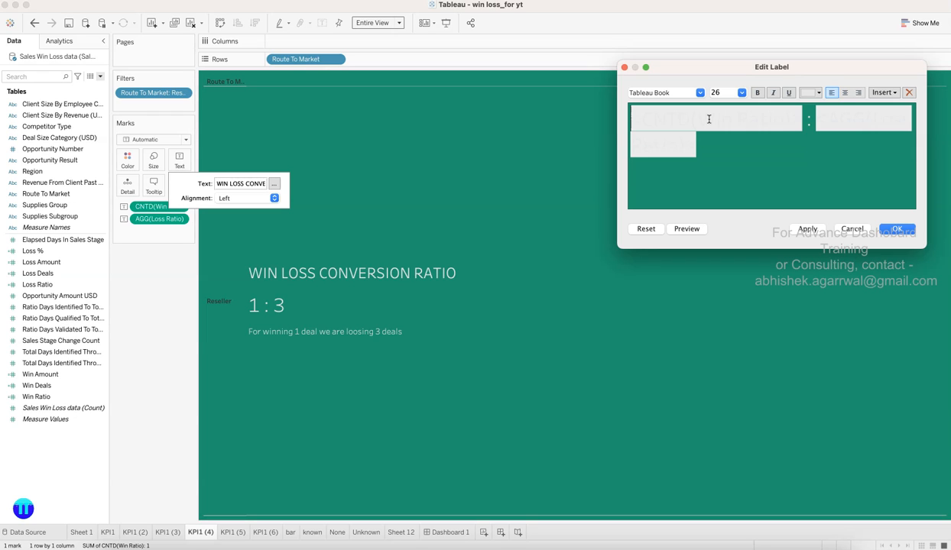
left_click(806, 230)
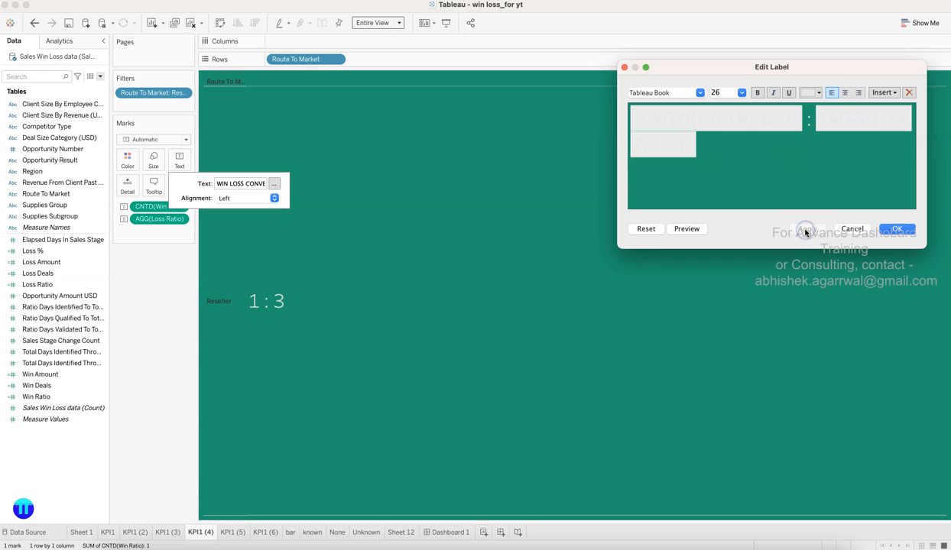
left_click(903, 230)
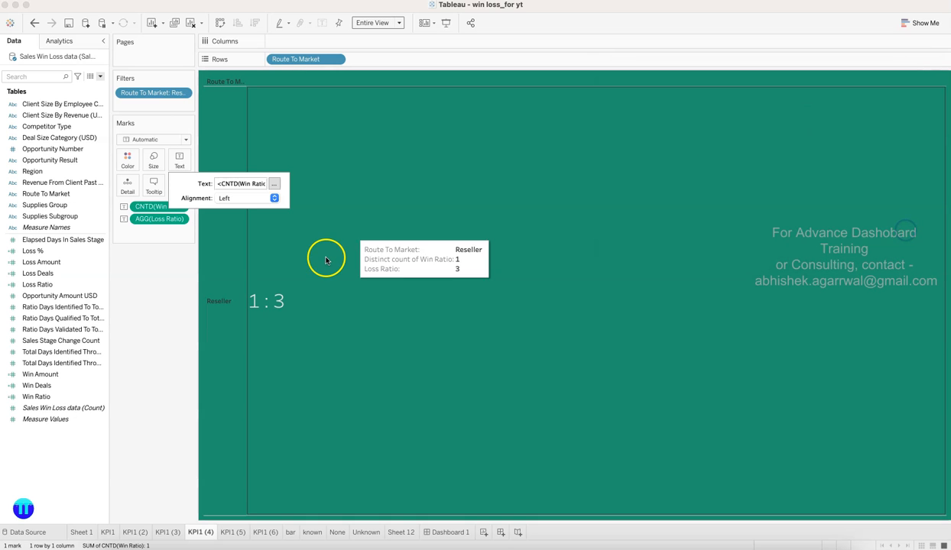
Set the horizontal alignment of the KPI1 (4) label to Right.
left_click(274, 197)
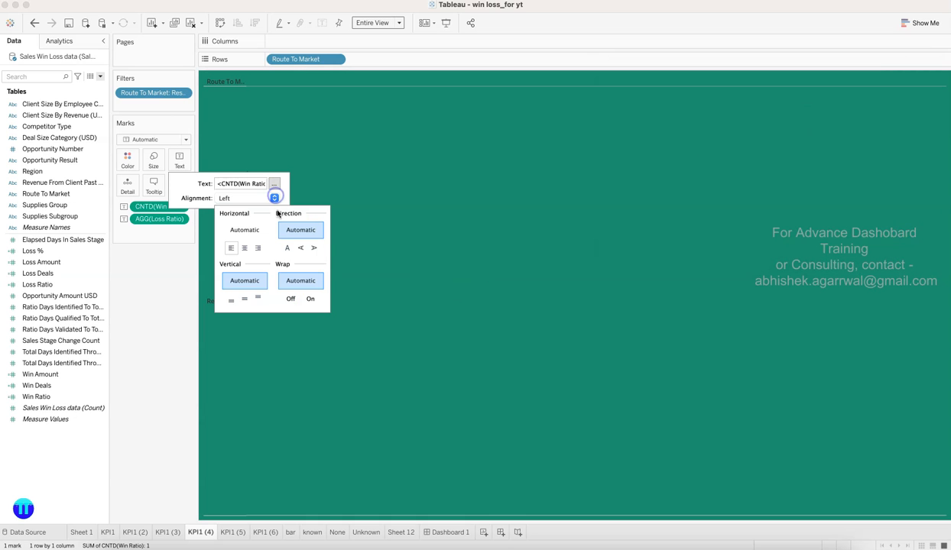
left_click(258, 247)
left_click(159, 292)
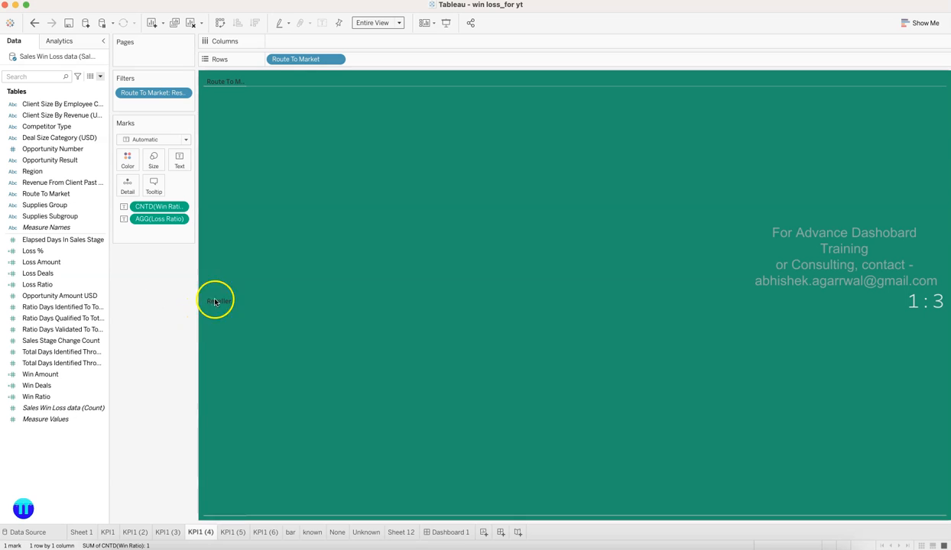
Format the Reseller row header with font size 20 and a light font colour.
right_click(214, 301)
left_click(242, 340)
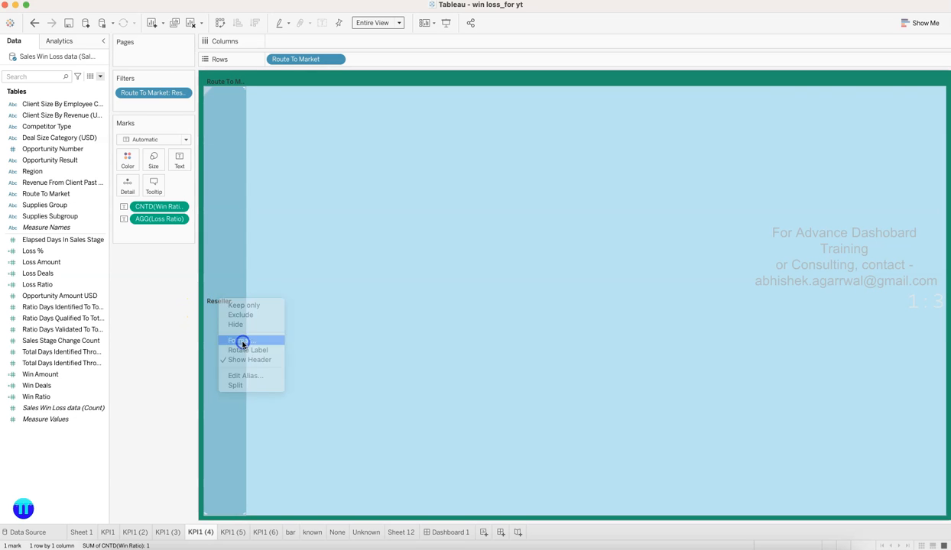
left_click(84, 109)
left_click(74, 141)
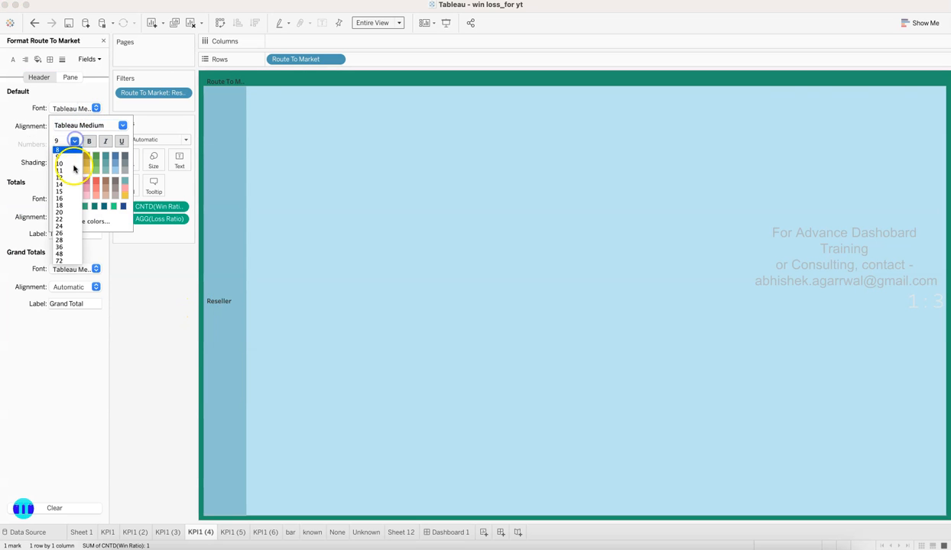
left_click(66, 211)
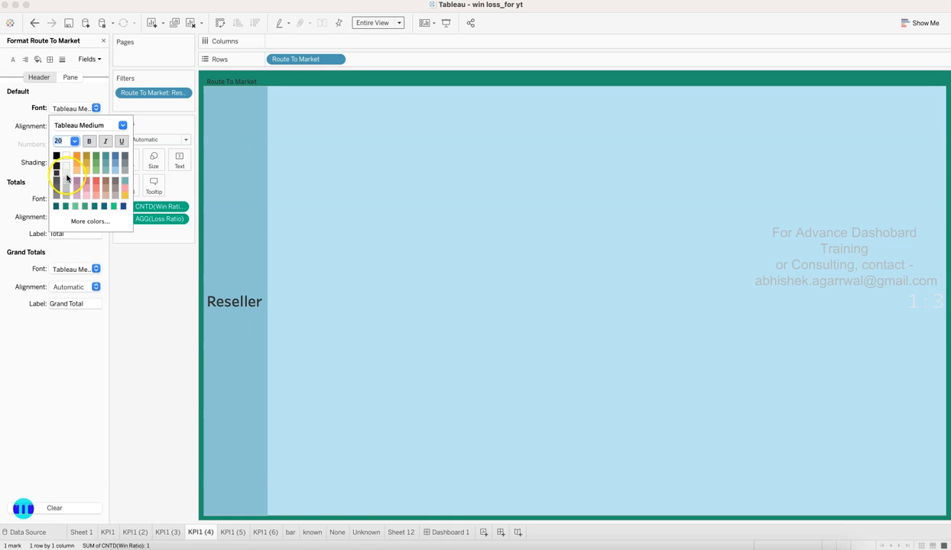
left_click(159, 347)
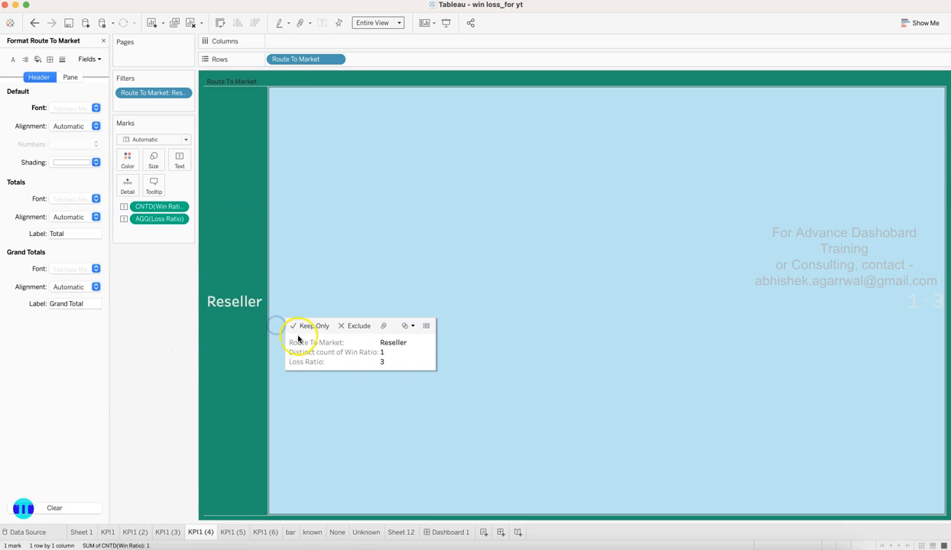
Hide the Route To Market field label for rows on the KPI1 (4) sheet.
left_click(290, 329)
left_click(242, 127)
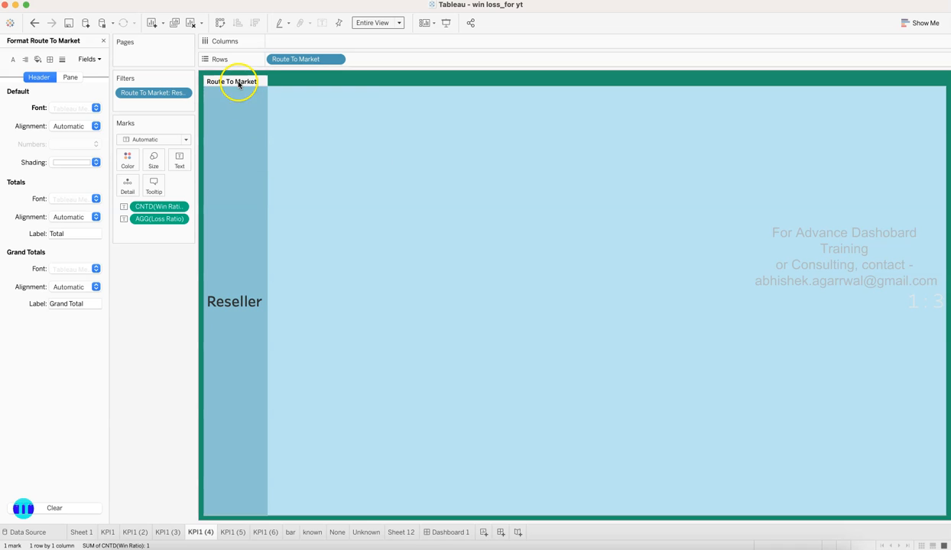
right_click(237, 82)
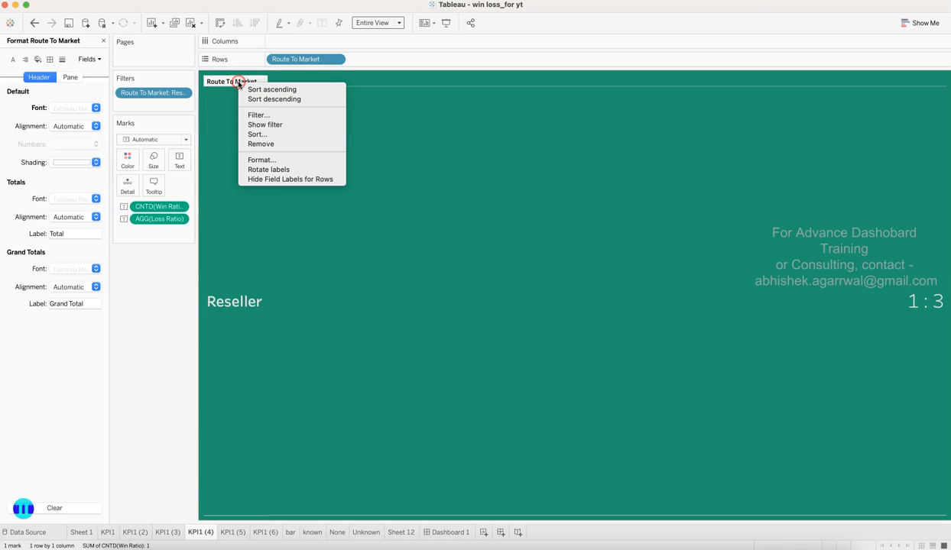
left_click(275, 178)
Hide the Route To Market field label for rows on the KPI1 (3) sheet.
left_click(169, 532)
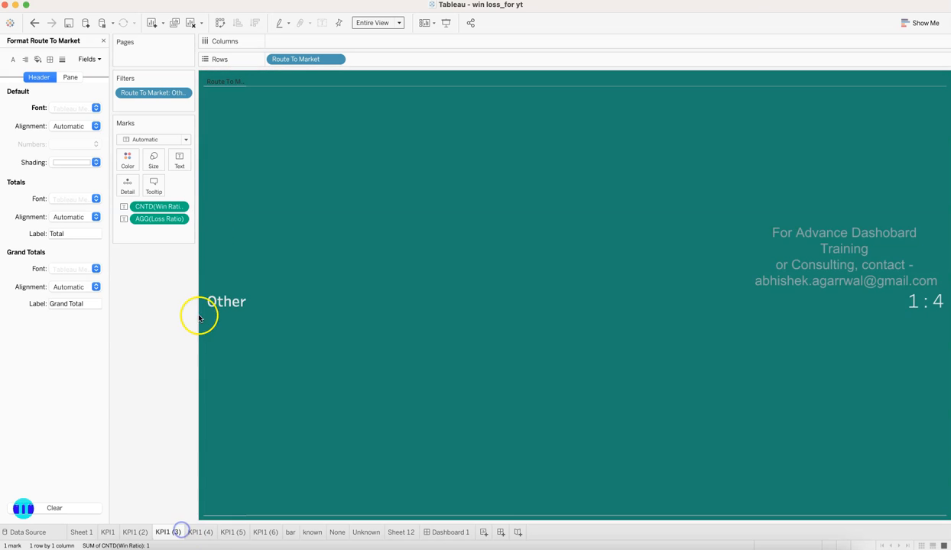
right_click(234, 83)
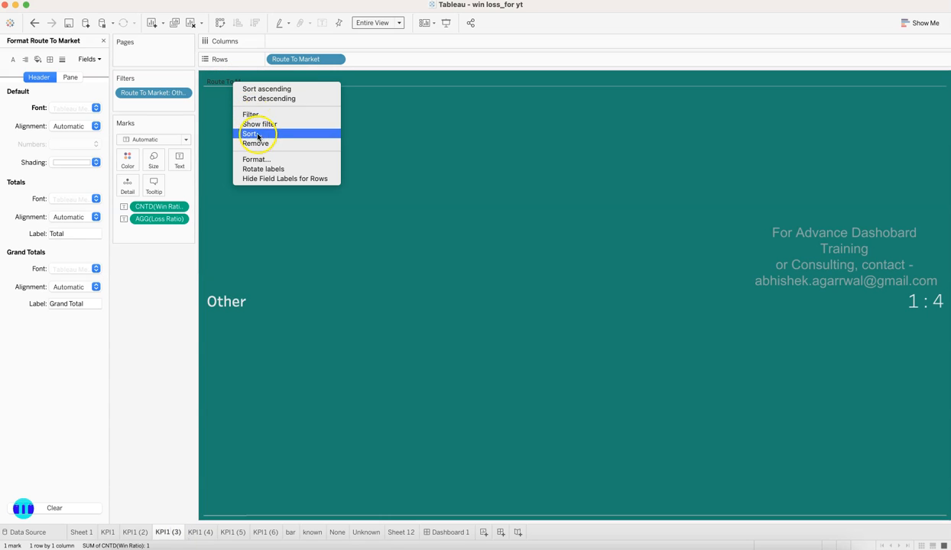
left_click(273, 179)
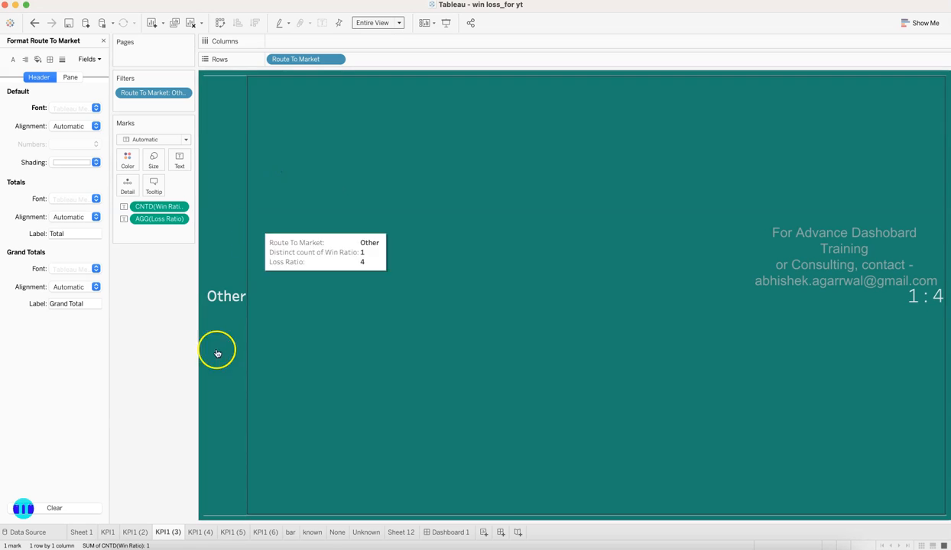
Hide the Route To Market field label for rows on the KPI1 (2) sheet.
left_click(135, 533)
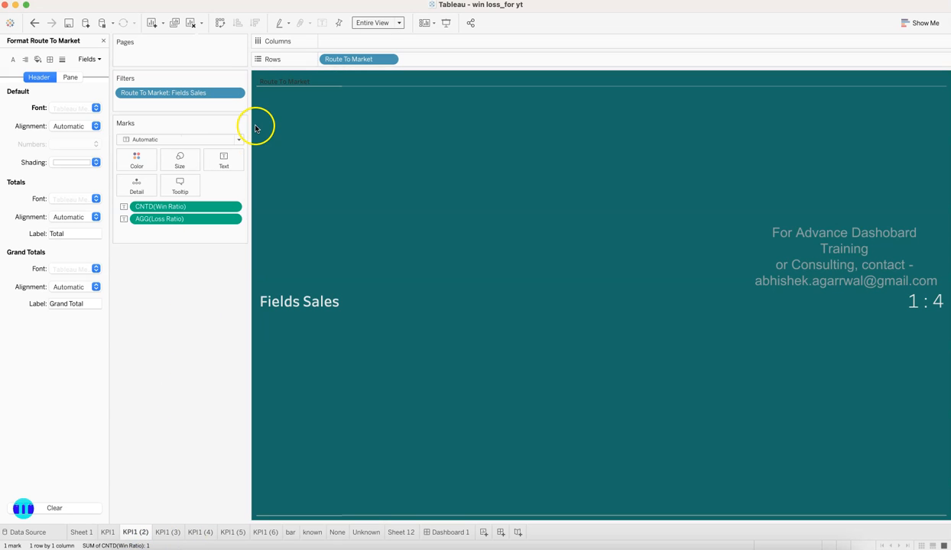
left_click(310, 111)
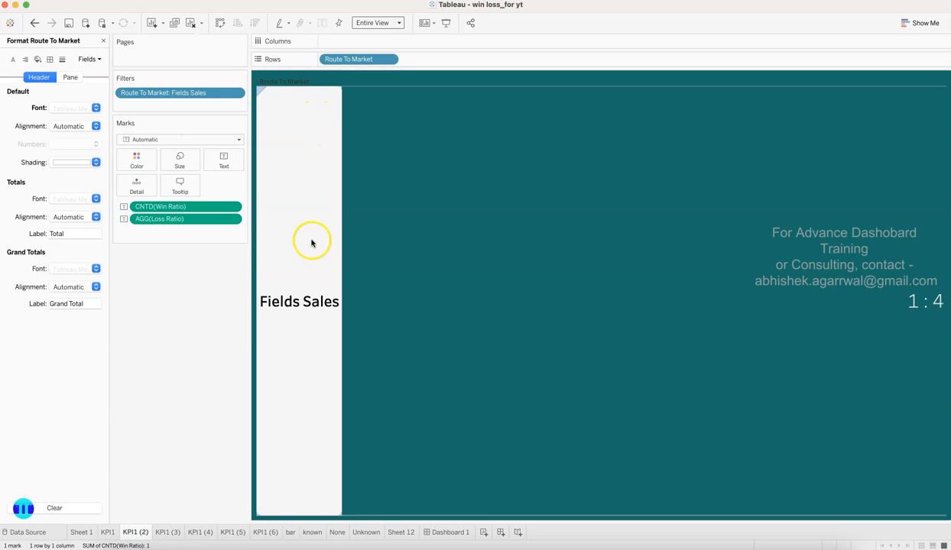
left_click(289, 82)
right_click(289, 82)
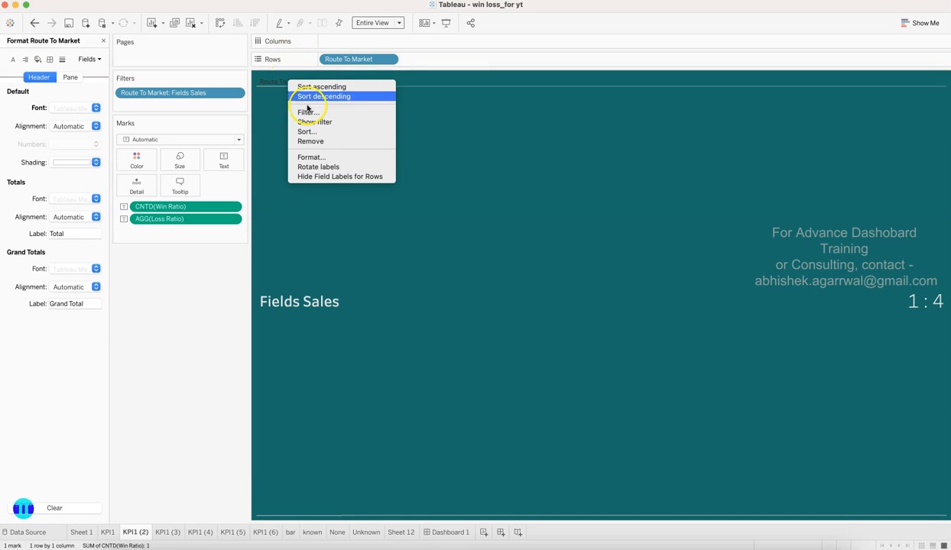
left_click(327, 177)
On the KPI1 (5) sheet, add the Route To Market field to Rows.
left_click(203, 538)
left_click(112, 534)
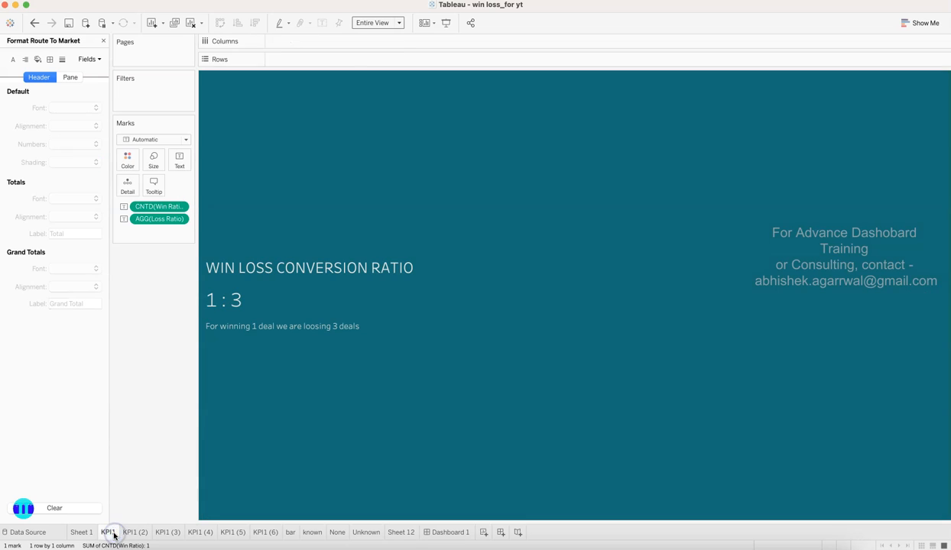
left_click(201, 536)
left_click(234, 534)
left_click(266, 533)
left_click(234, 533)
left_click(93, 114)
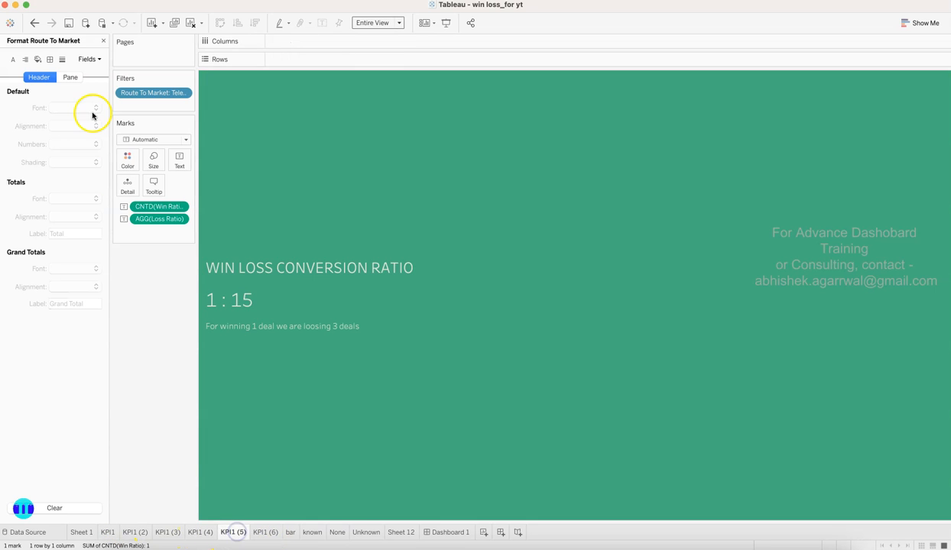
left_click(103, 43)
left_click_drag(65, 193, 292, 61)
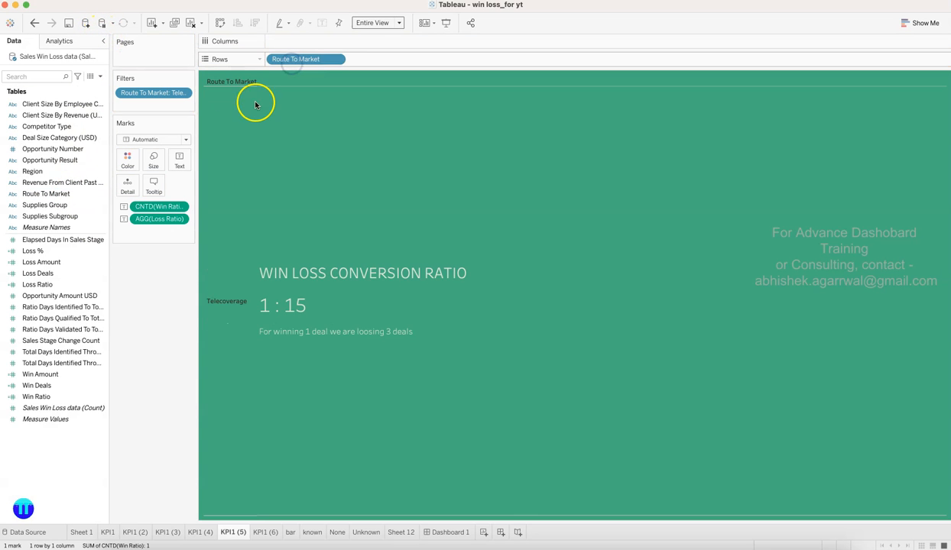
Format the Telecoverage row header on the KPI1 (5) sheet as size 20 white text and widen it to fit the full name.
left_click(224, 155)
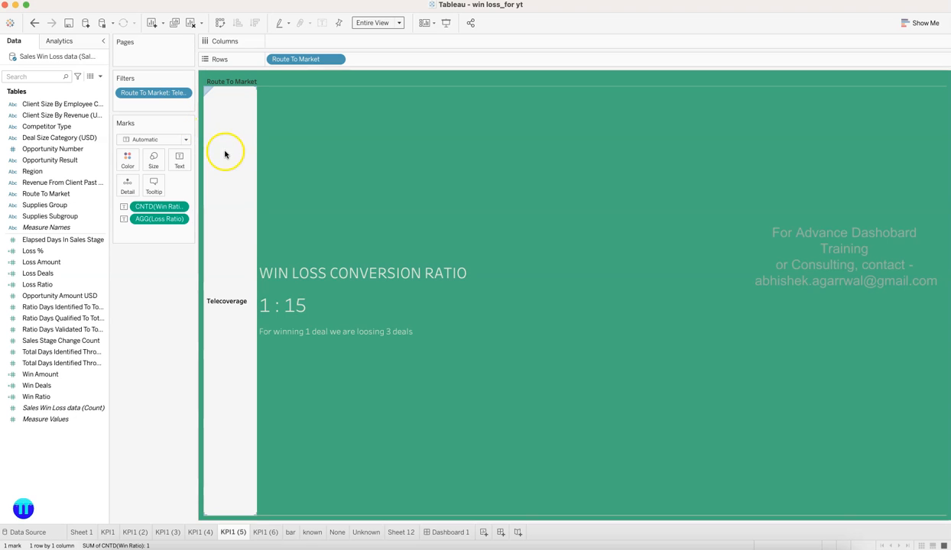
right_click(225, 154)
left_click(250, 192)
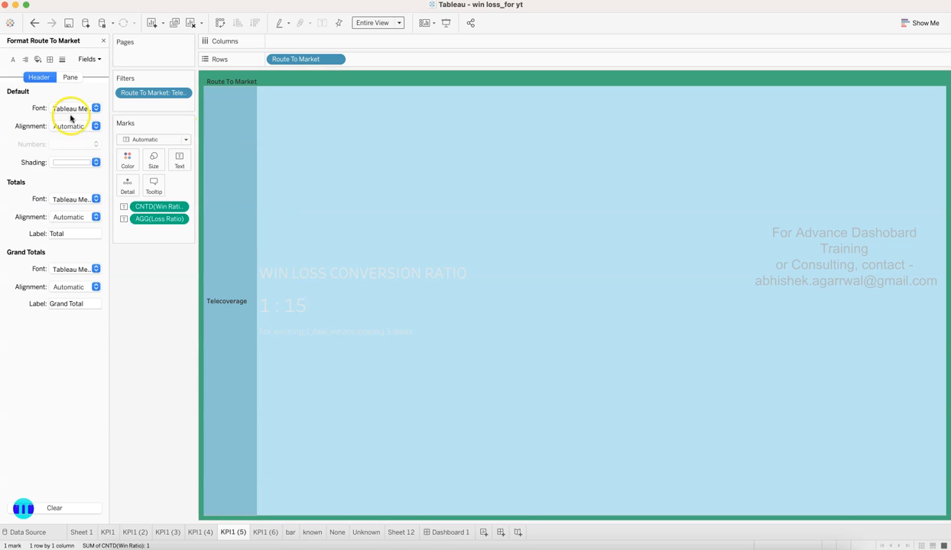
left_click(71, 112)
left_click(74, 143)
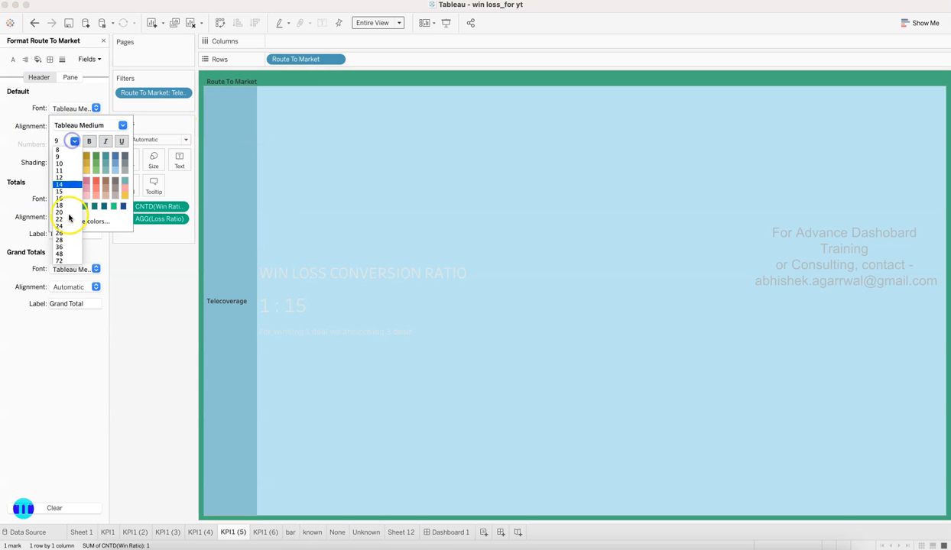
left_click(68, 212)
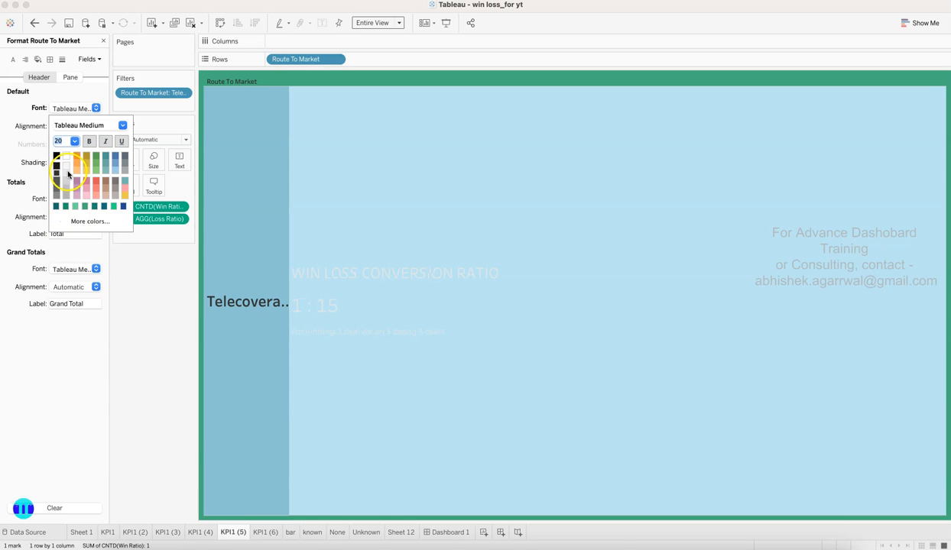
left_click(103, 41)
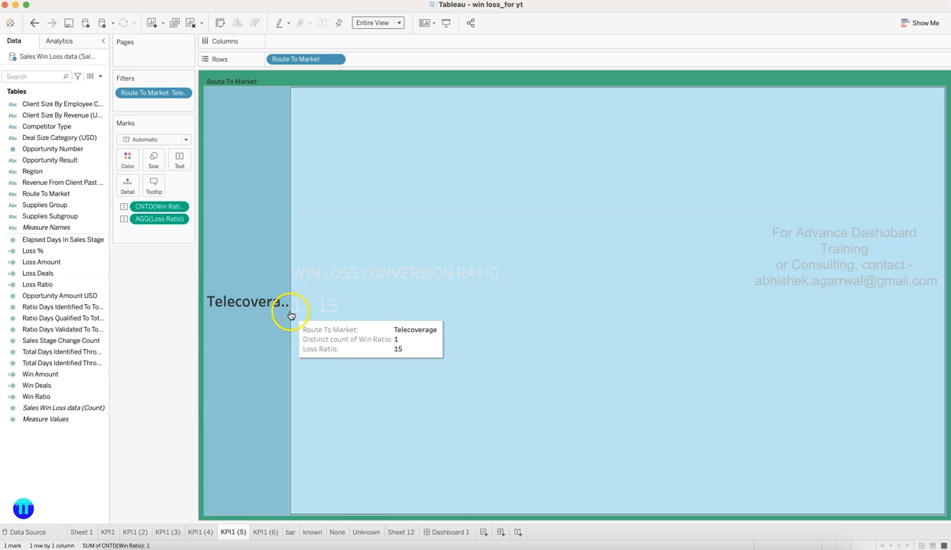
left_click_drag(288, 310, 308, 313)
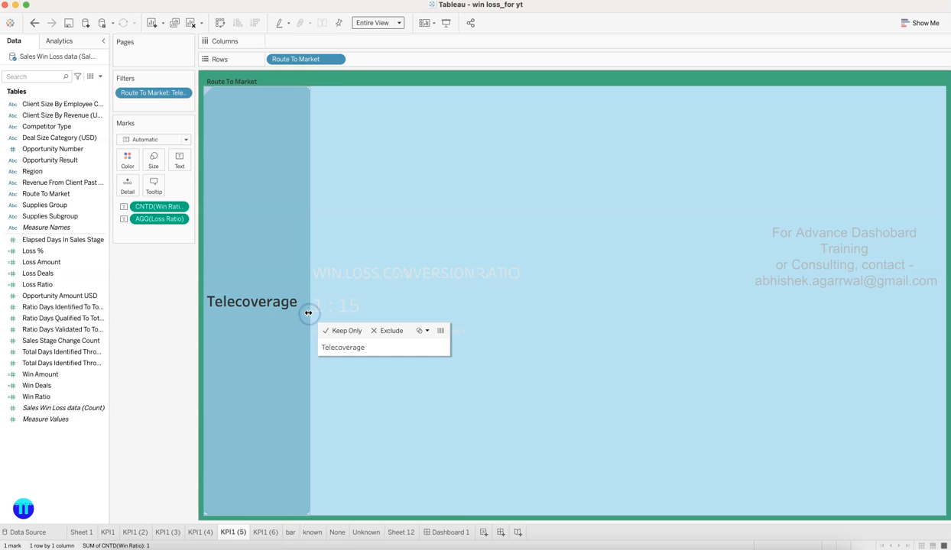
Set the text mark alignment to Right on the KPI1 (5) sheet.
left_click(184, 165)
left_click(251, 198)
left_click(254, 246)
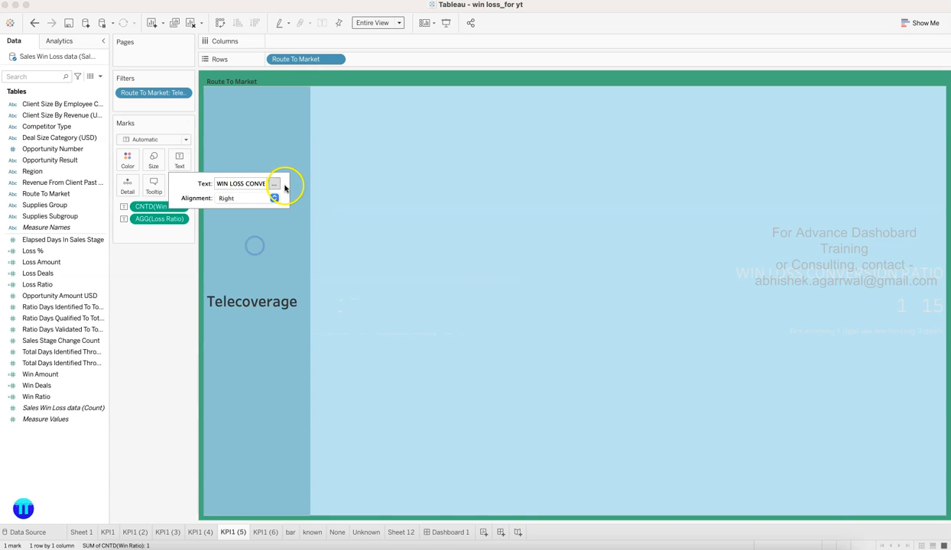
Remove the WIN LOSS CONVERSION RATIO heading, the blank lines and the "For winning 1 deal" sentence from the KPI1 (5) label, keeping only the ratio.
left_click(274, 183)
left_click(699, 115)
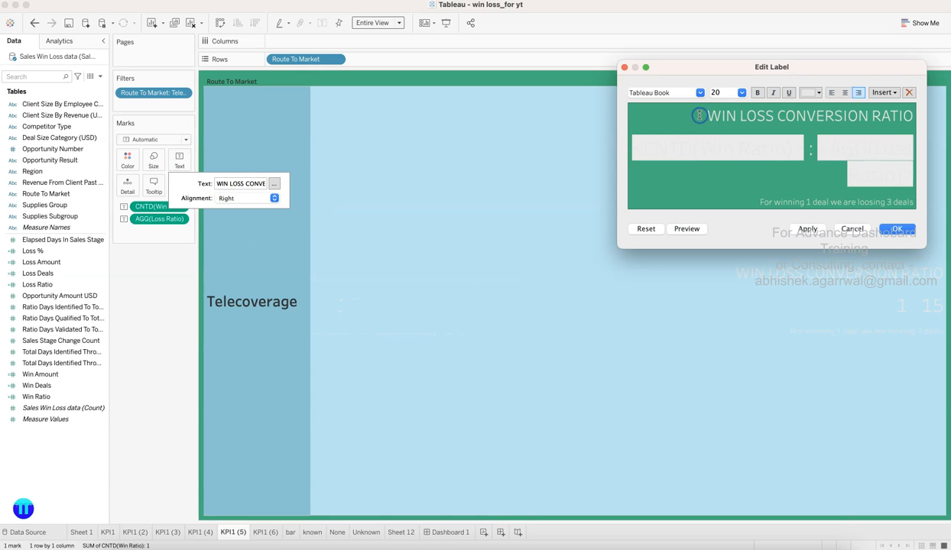
triple_click(699, 116)
key("BackSpace")
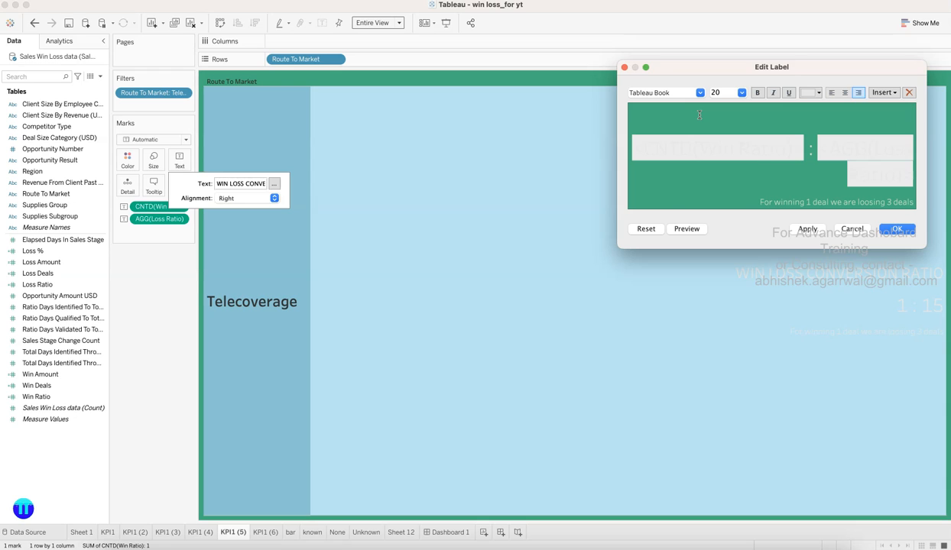
double_click(736, 150)
key("Left")
key("BackSpace")
key("BackSpace")
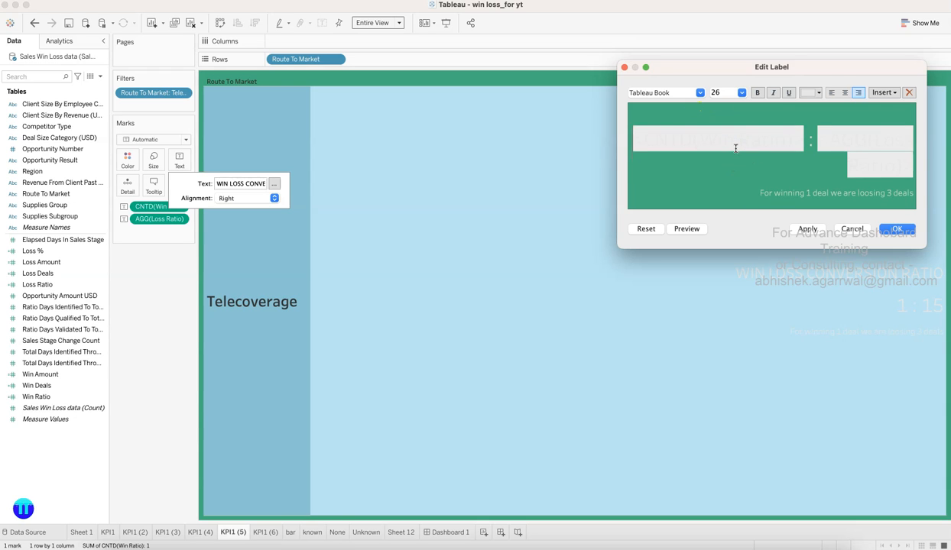
double_click(746, 157)
left_click(746, 157)
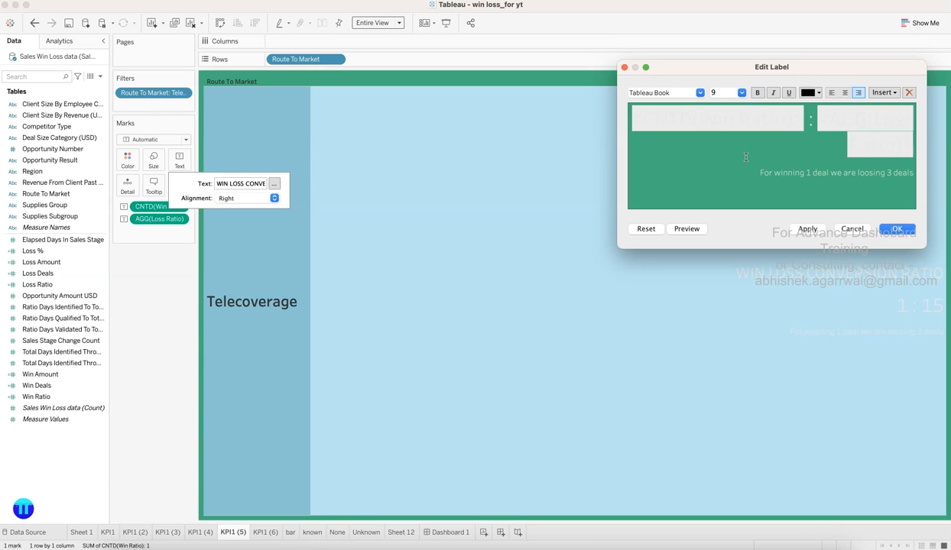
triple_click(894, 202)
key("BackSpace")
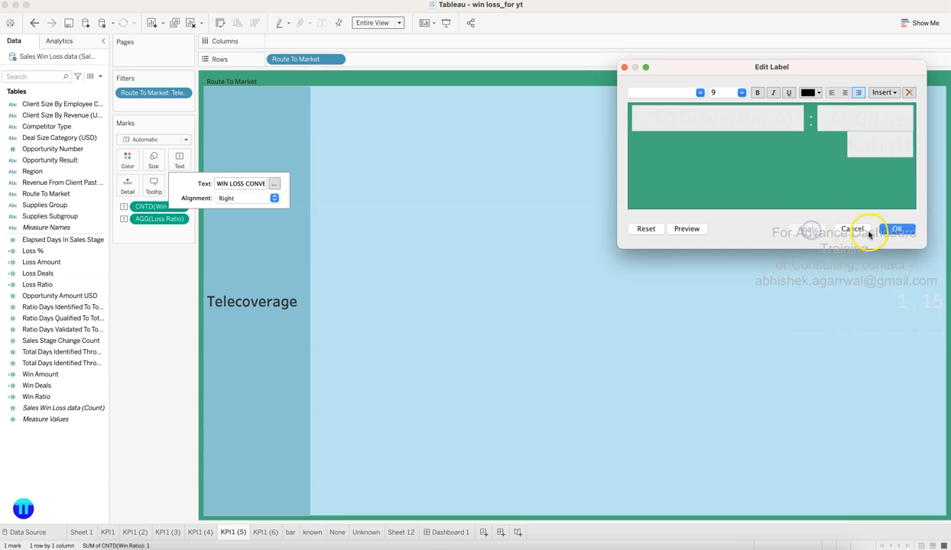
left_click(892, 234)
left_click(507, 285)
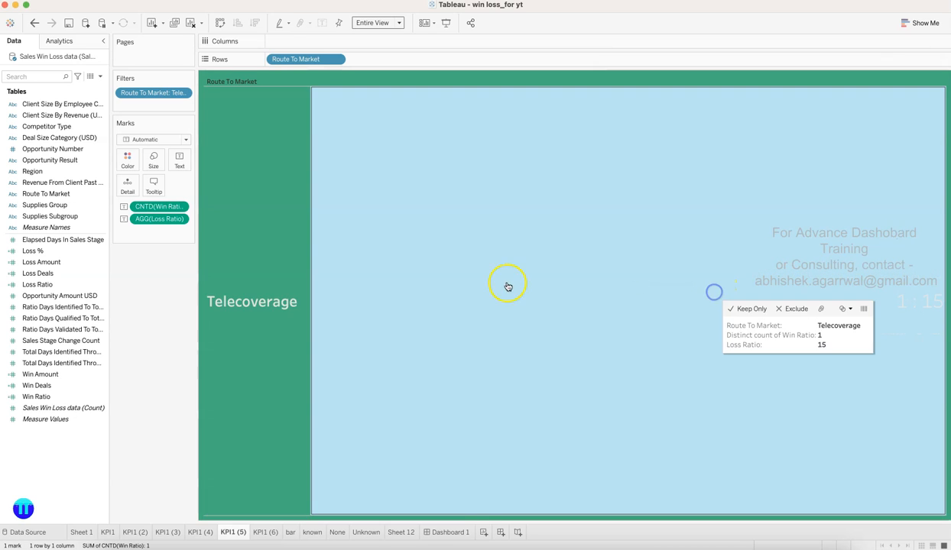
left_click(389, 346)
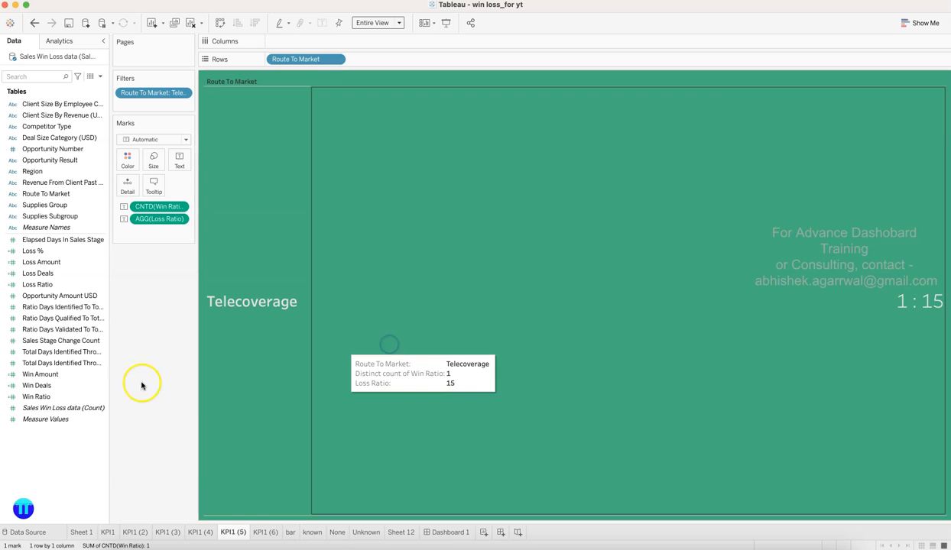
On the KPI1 (6) sheet, remove the heading and the "For winning 1 deal" sentence from the label, keeping only the ratio fields.
left_click(269, 534)
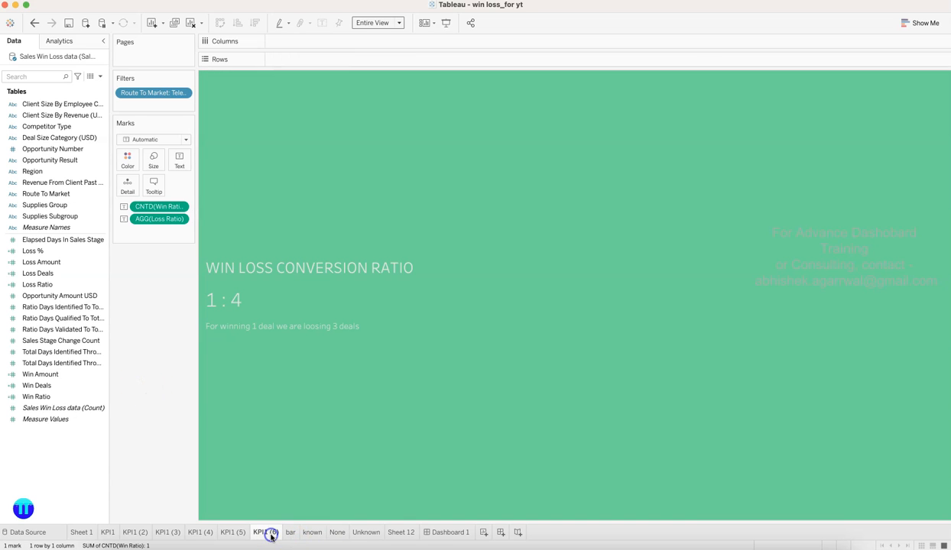
left_click(180, 160)
left_click(273, 185)
left_click(805, 196)
triple_click(805, 196)
key("BackSpace")
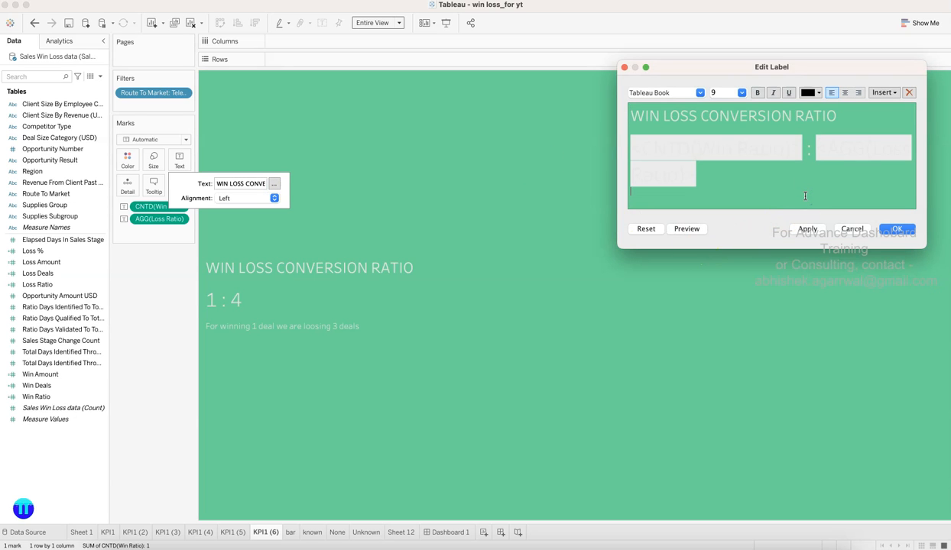
left_click(687, 141)
left_click(687, 139)
key("BackSpace")
key("alt+shift+Left")
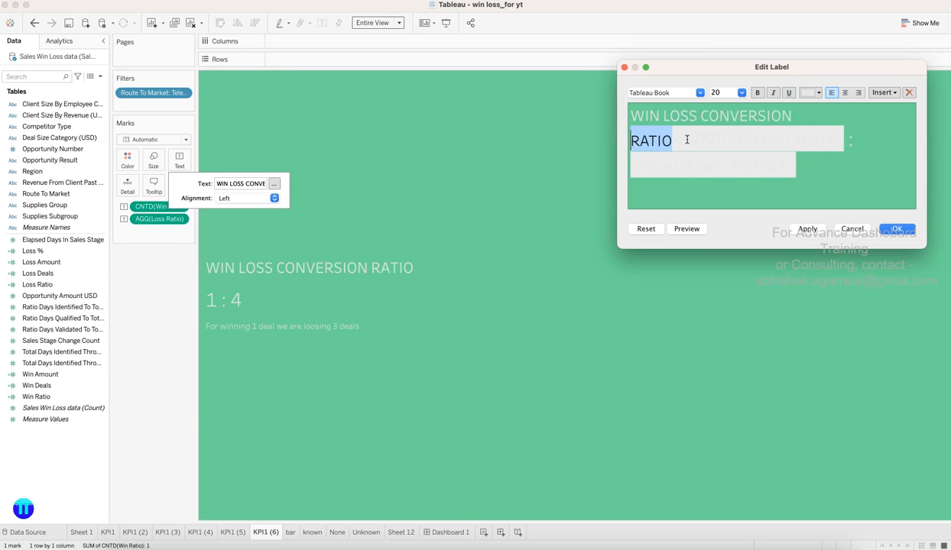
key("shift+Up")
key("BackSpace")
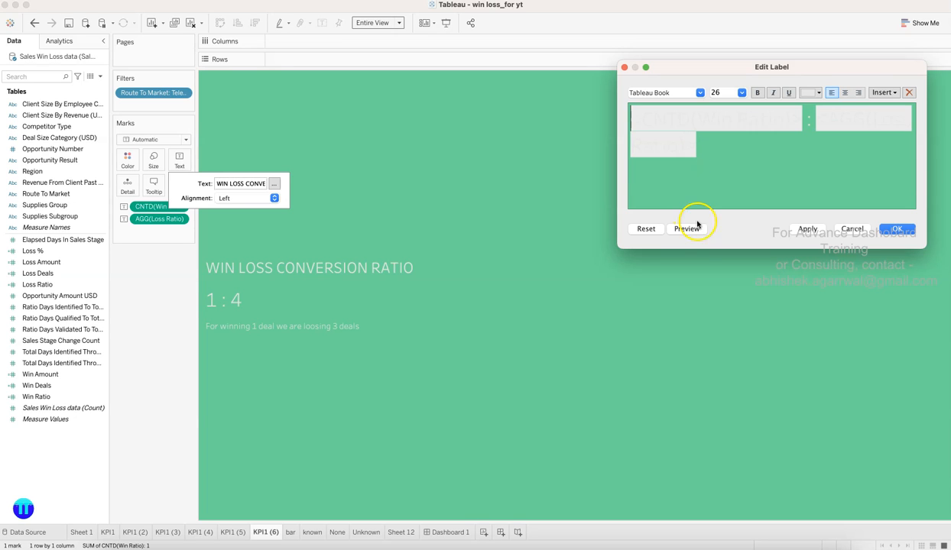
left_click(905, 232)
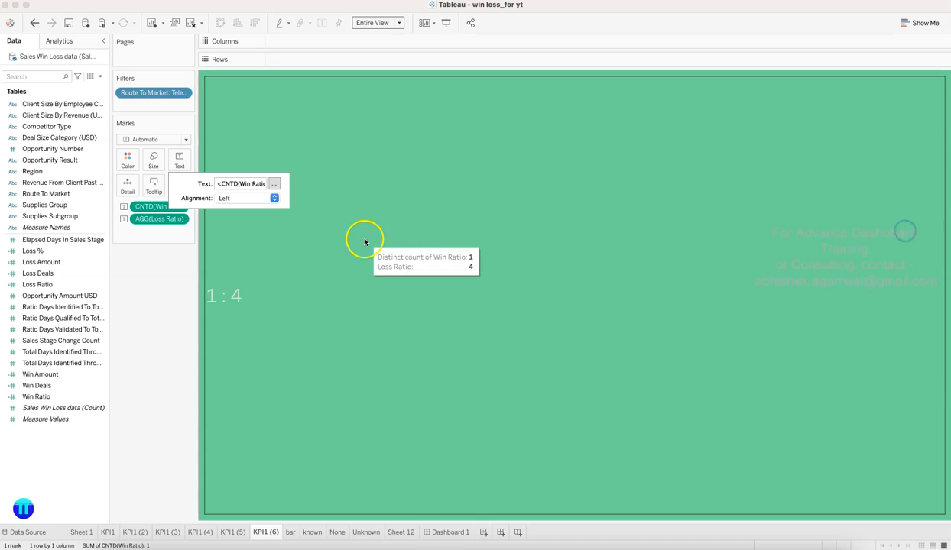
Set the text mark alignment to Right on the KPI1 (6) sheet.
left_click(273, 197)
left_click(257, 248)
left_click(151, 303)
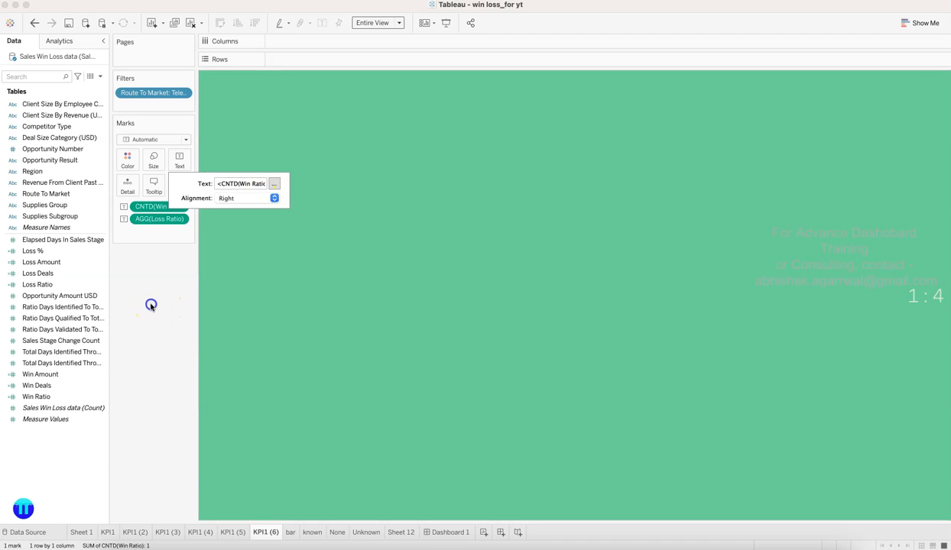
Add Route To Market to Rows on the KPI1 (6) sheet and format its Telesales header as size 20 white text.
left_click_drag(82, 196, 306, 60)
right_click(221, 309)
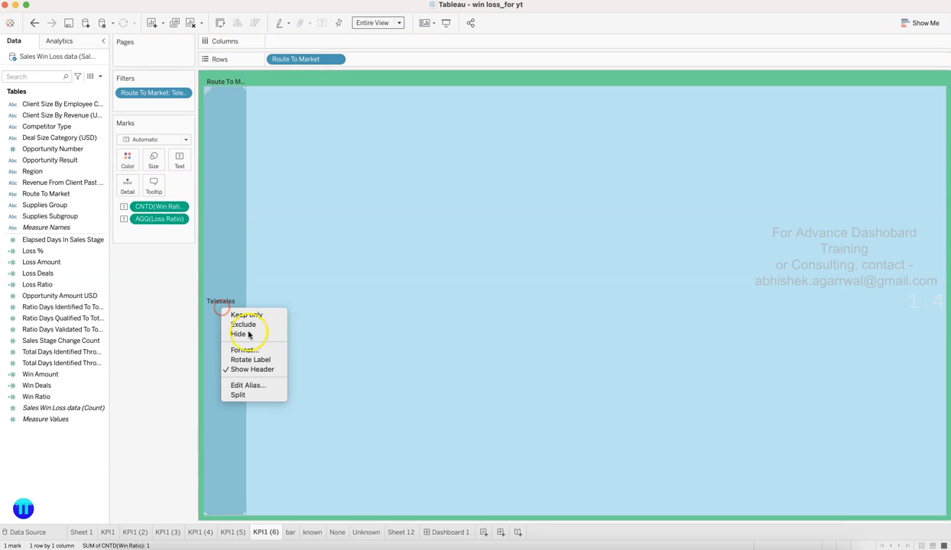
left_click(249, 350)
left_click(72, 110)
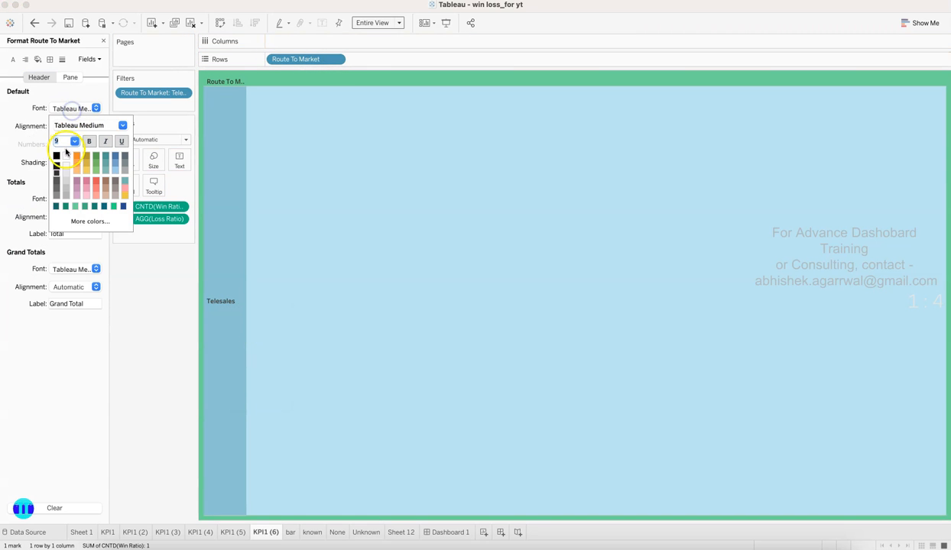
left_click(71, 143)
left_click(64, 210)
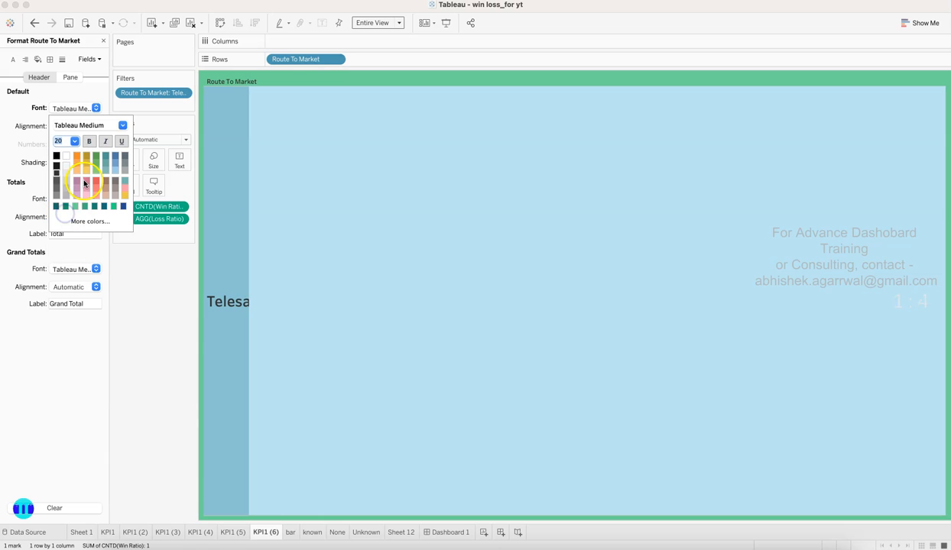
left_click(234, 342)
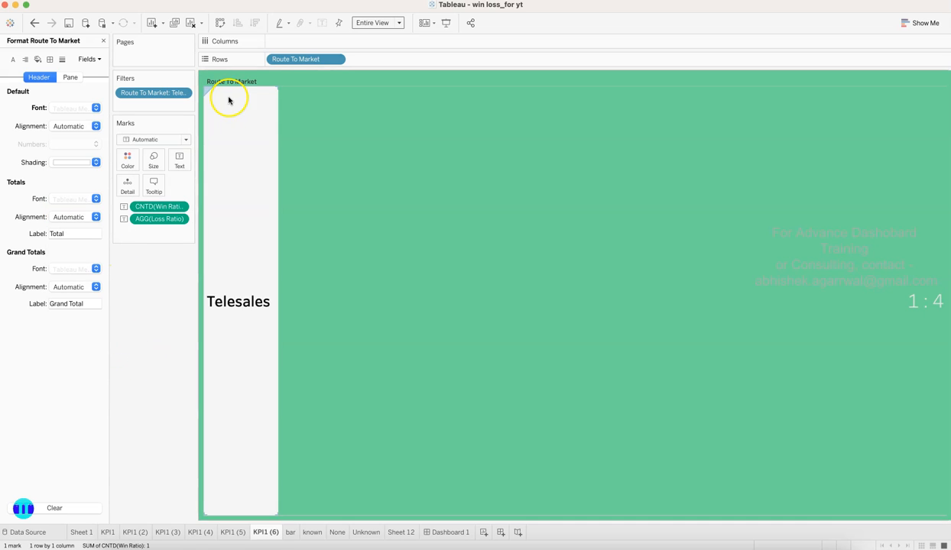
Hide the Route To Market field label for rows on the KPI1 (6) sheet and close the formatting options.
right_click(239, 82)
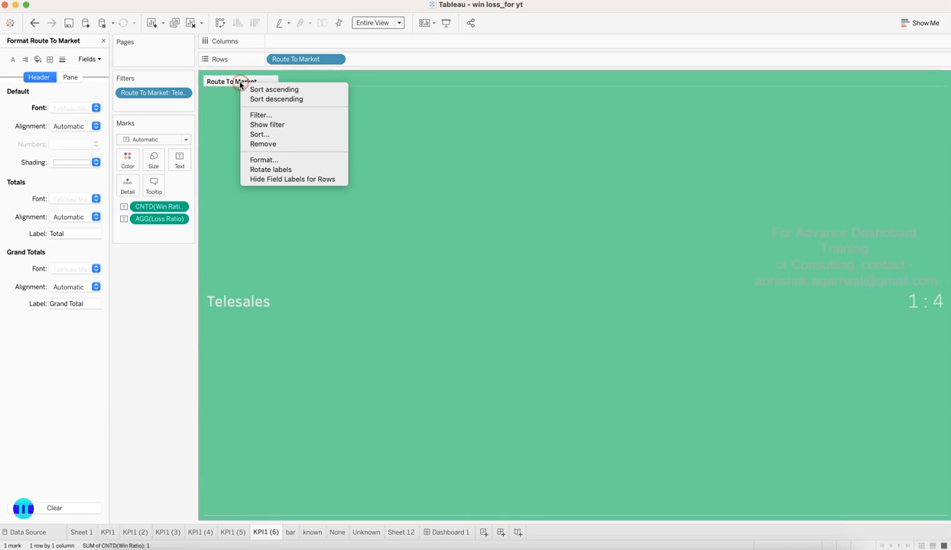
left_click(289, 179)
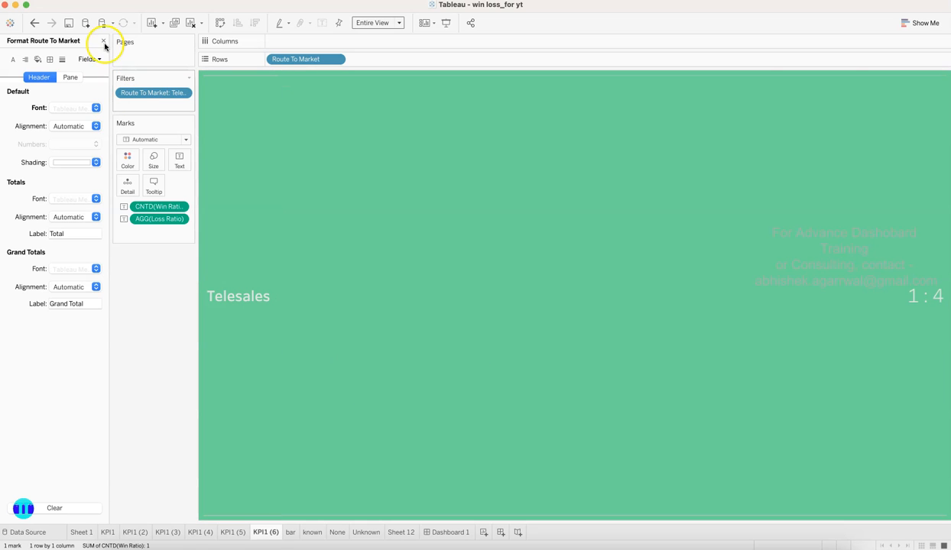
left_click(103, 42)
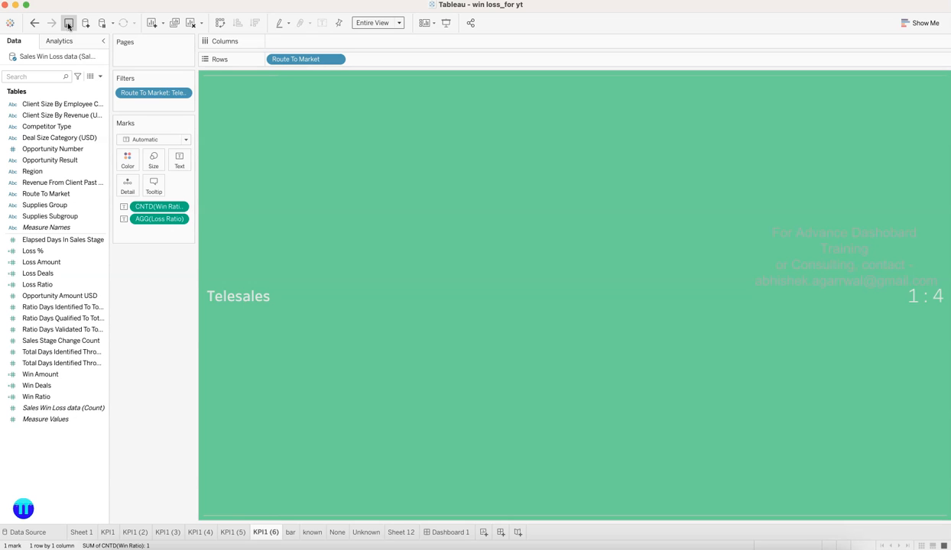
On Dashboard 1, increase the height of the overall KPI1 tile so its full win loss conversion ratio text fits.
left_click(452, 533)
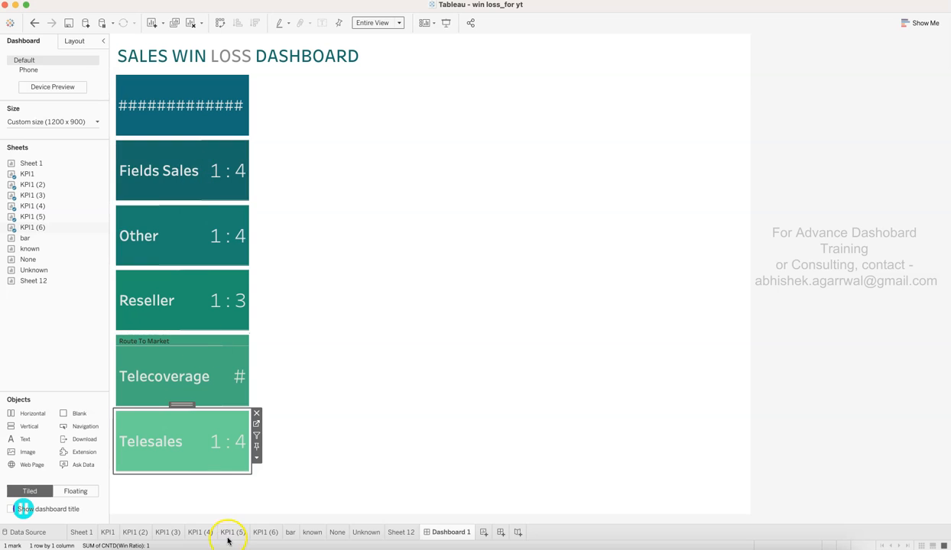
left_click(202, 128)
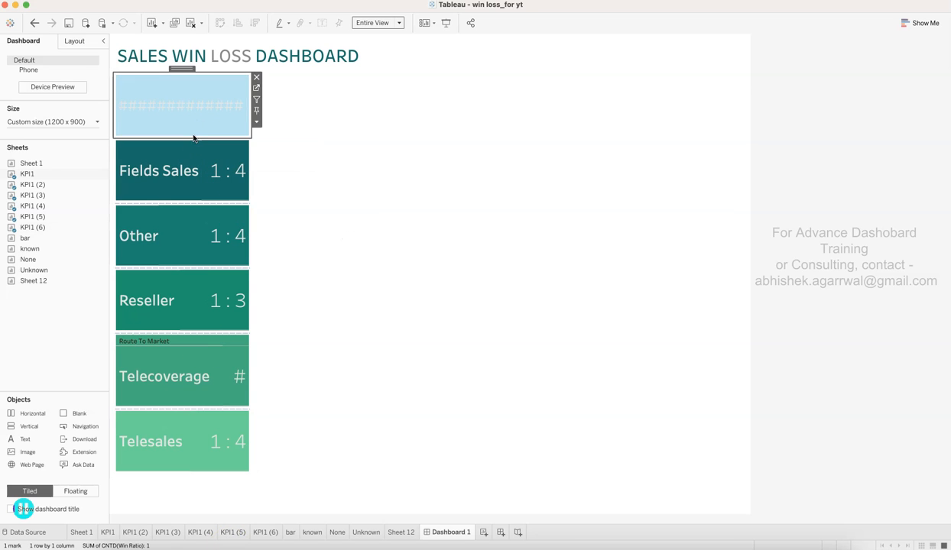
left_click_drag(194, 137, 205, 209)
left_click(206, 208)
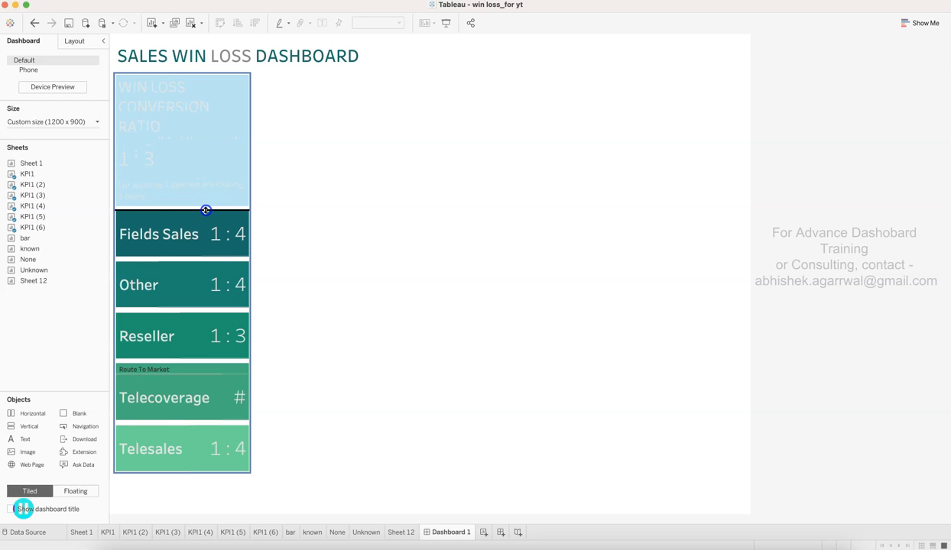
left_click(337, 181)
left_click(202, 138)
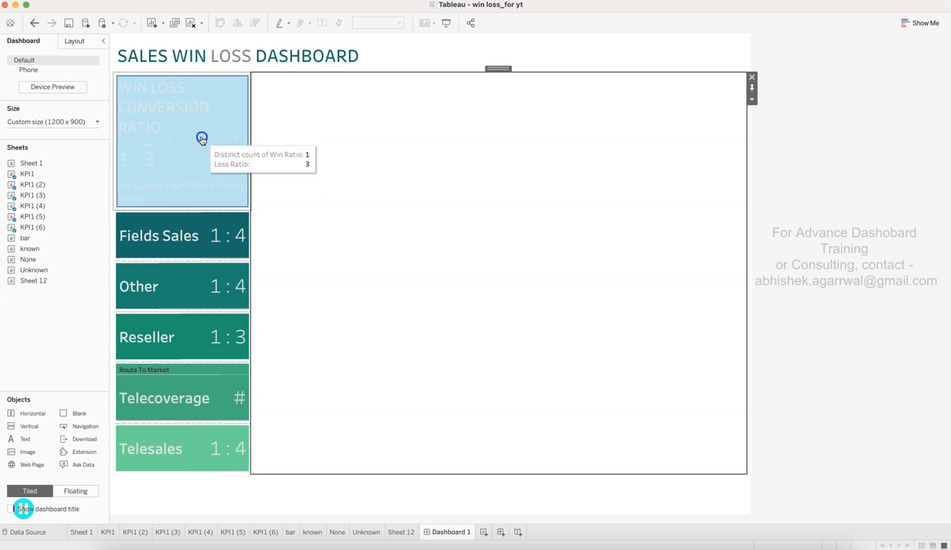
left_click(433, 112)
left_click(768, 249)
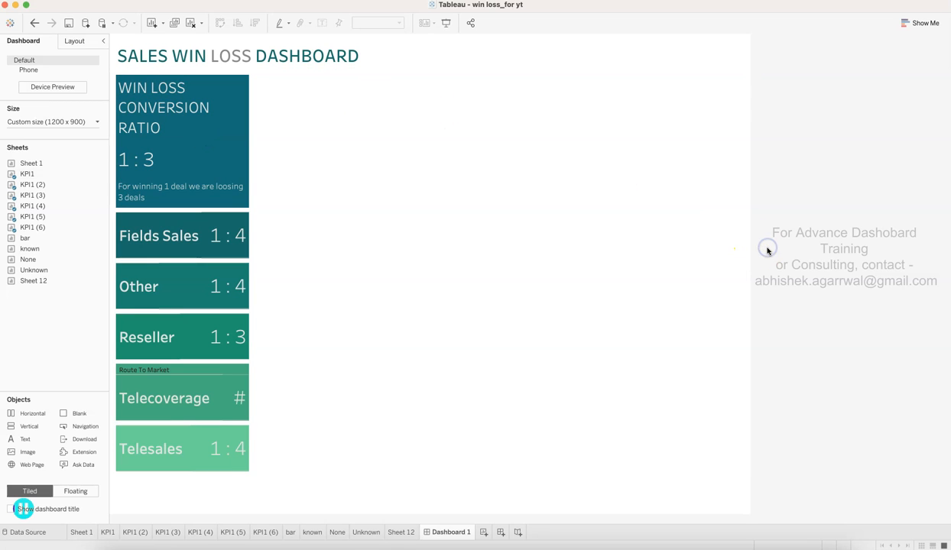
Hide the Route To Market field label on the dashboard's Telecoverage tile and widen the column of KPI tiles slightly.
right_click(154, 375)
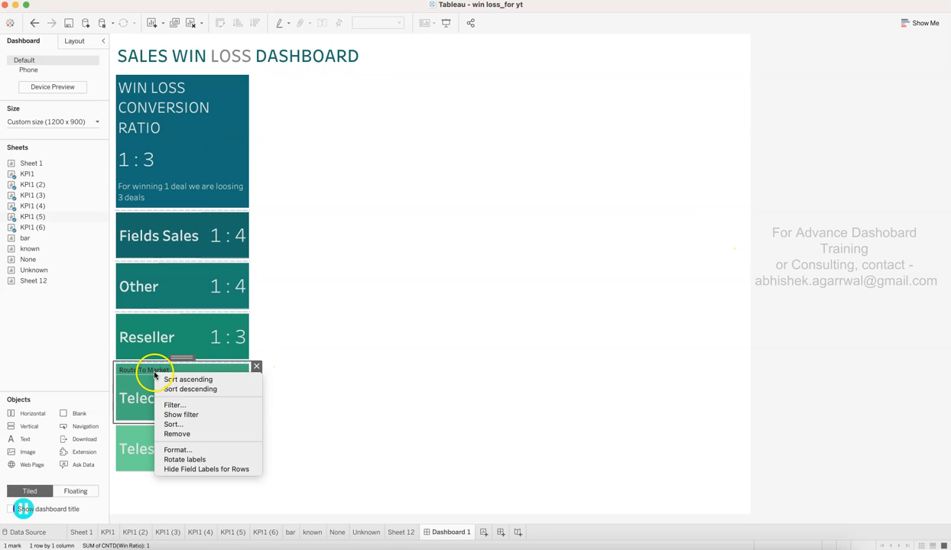
left_click(186, 496)
left_click(503, 318)
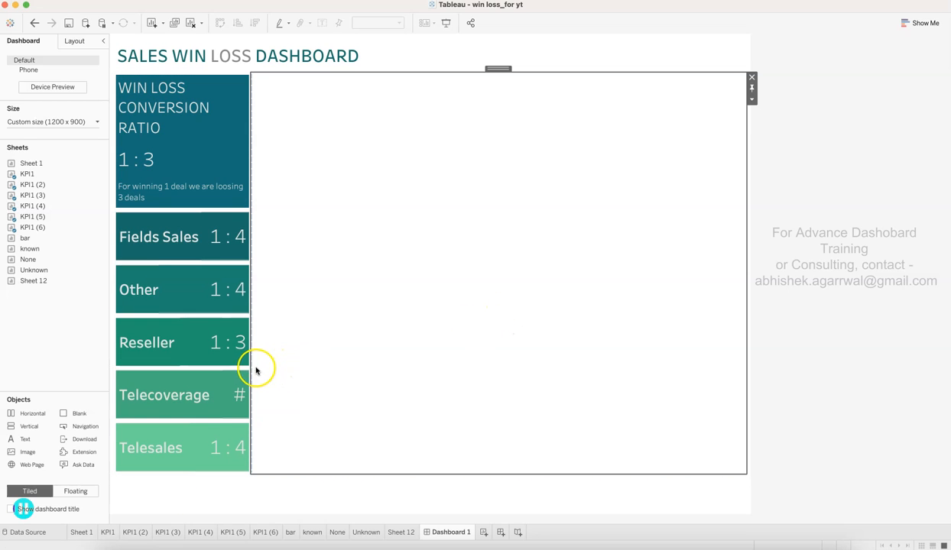
left_click_drag(250, 379, 264, 379)
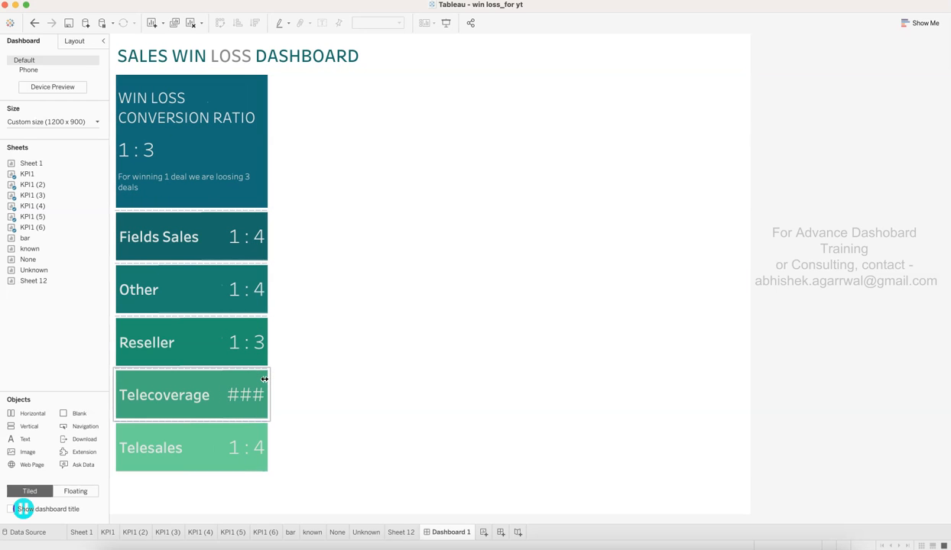
Widen the column of KPI tiles until the full Telecoverage ratio fits.
left_click_drag(273, 384, 279, 383)
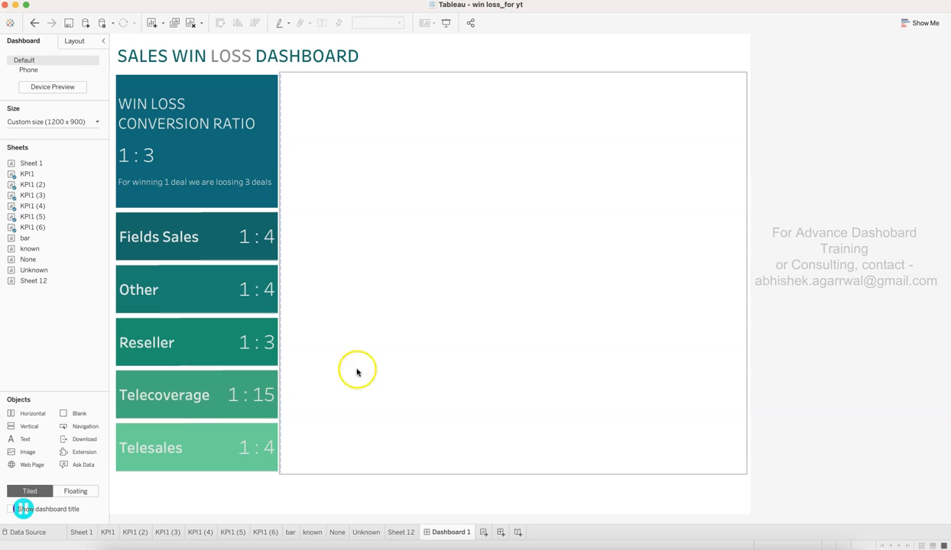
left_click(402, 375)
left_click(765, 326)
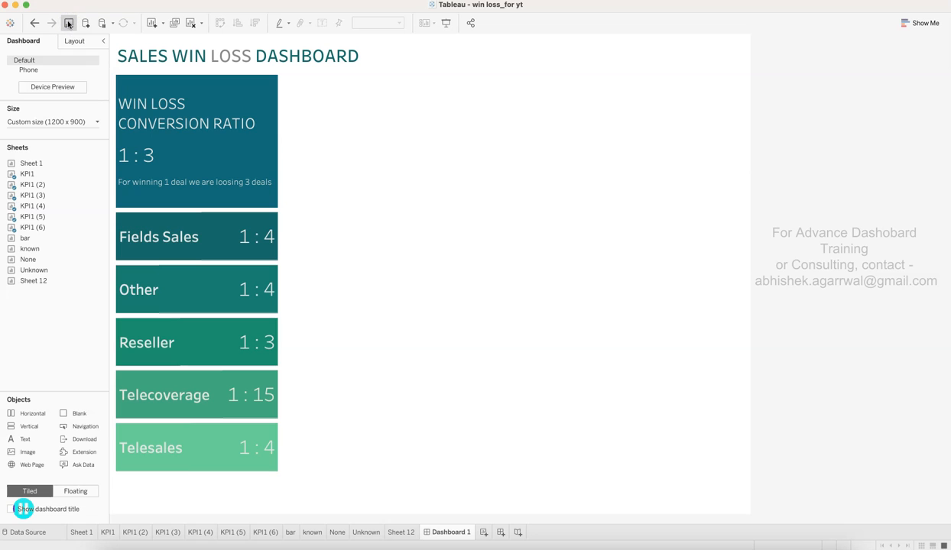
Examine the dashboard's item hierarchy to check how the blank area and the KPI tiles are nested in containers.
left_click(360, 197)
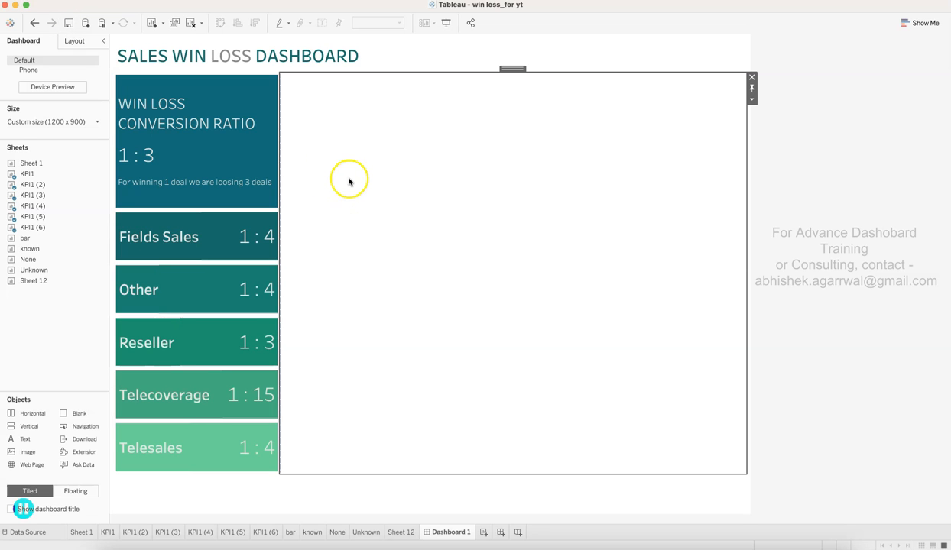
left_click(74, 43)
left_click(11, 367)
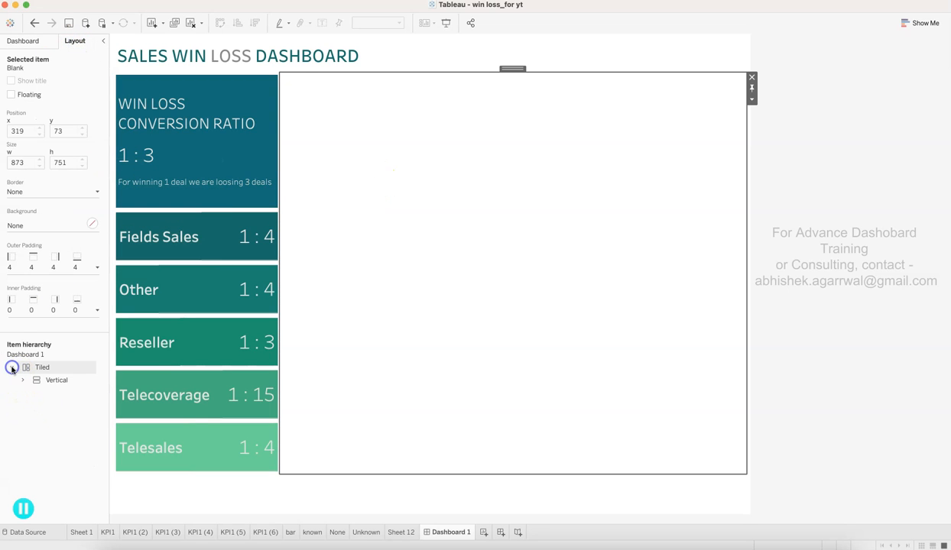
left_click(21, 380)
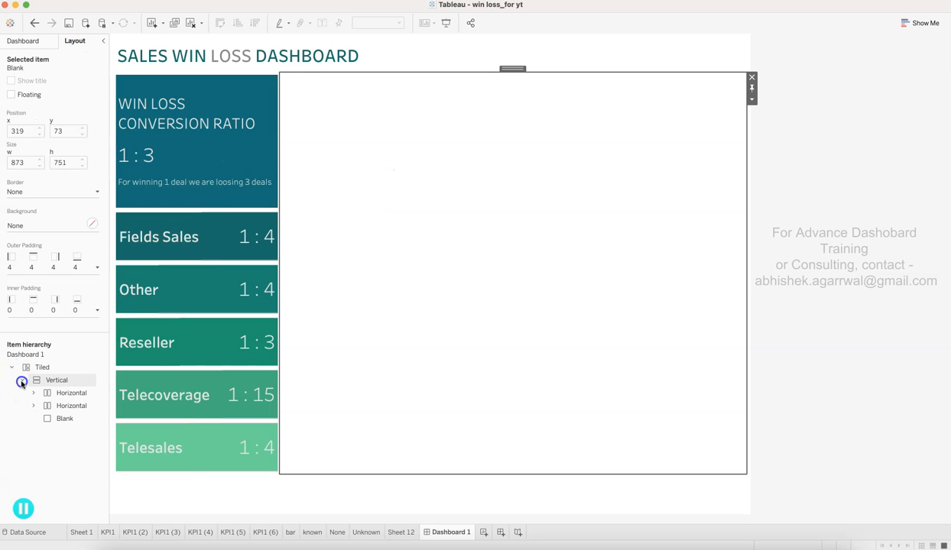
left_click(191, 408)
left_click(411, 353)
left_click(404, 301)
left_click(220, 372)
left_click(516, 284)
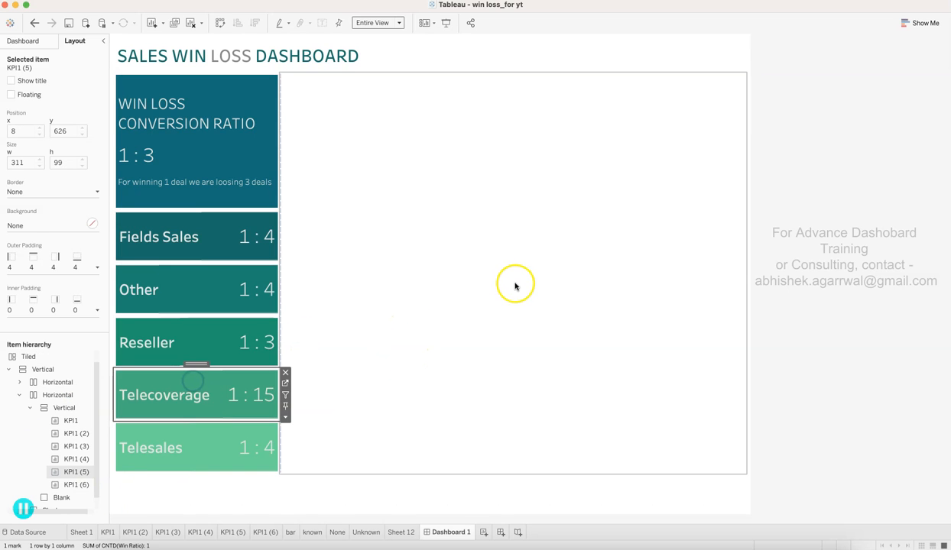
Insert a vertical container between the KPI tiles and the blank, stretch it across the free space, and refit the KPI column's width.
left_click(45, 42)
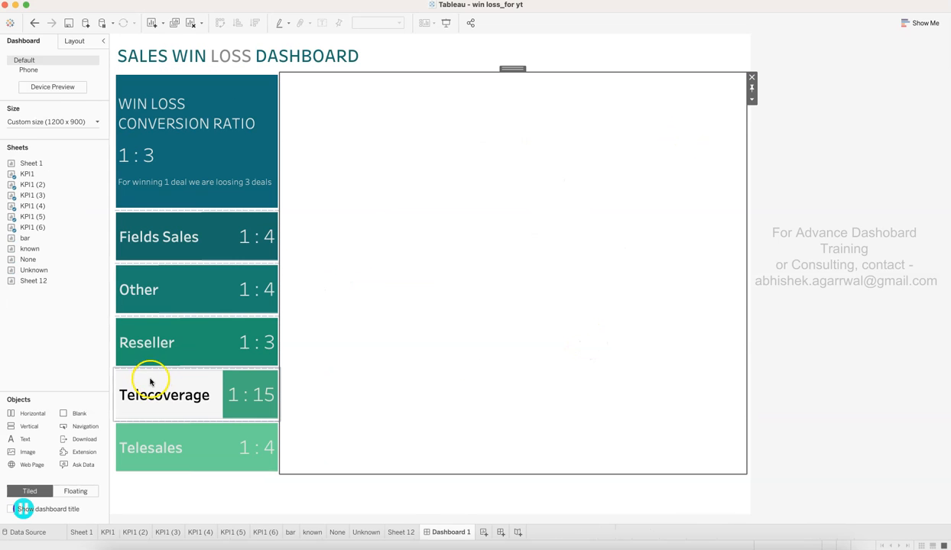
left_click_drag(29, 425, 282, 347)
left_click(377, 330)
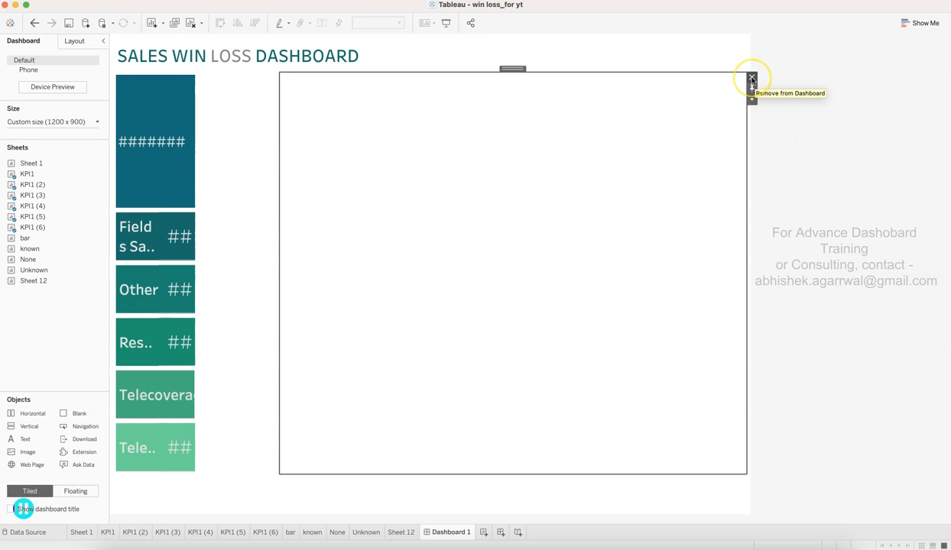
left_click_drag(278, 240, 734, 246)
left_click(229, 230)
left_click_drag(225, 229, 282, 230)
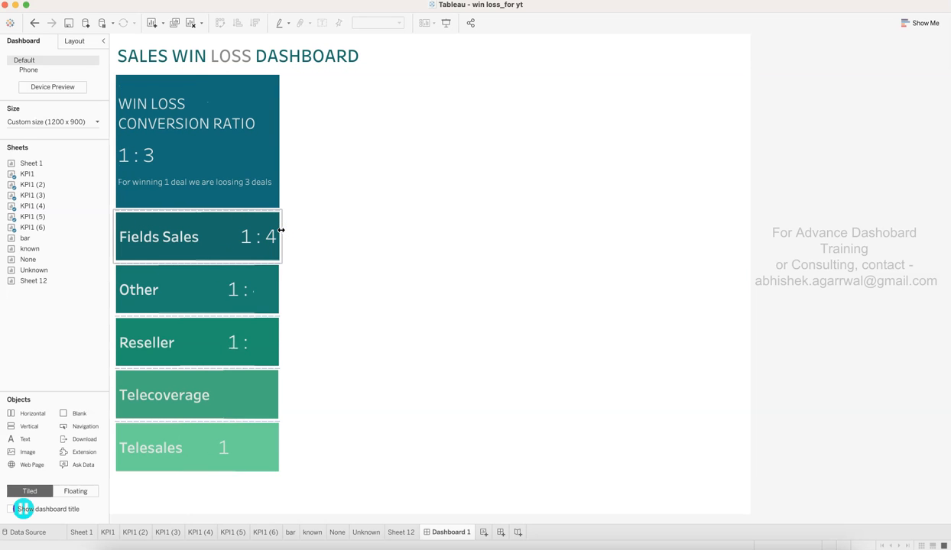
left_click_drag(280, 222, 278, 223)
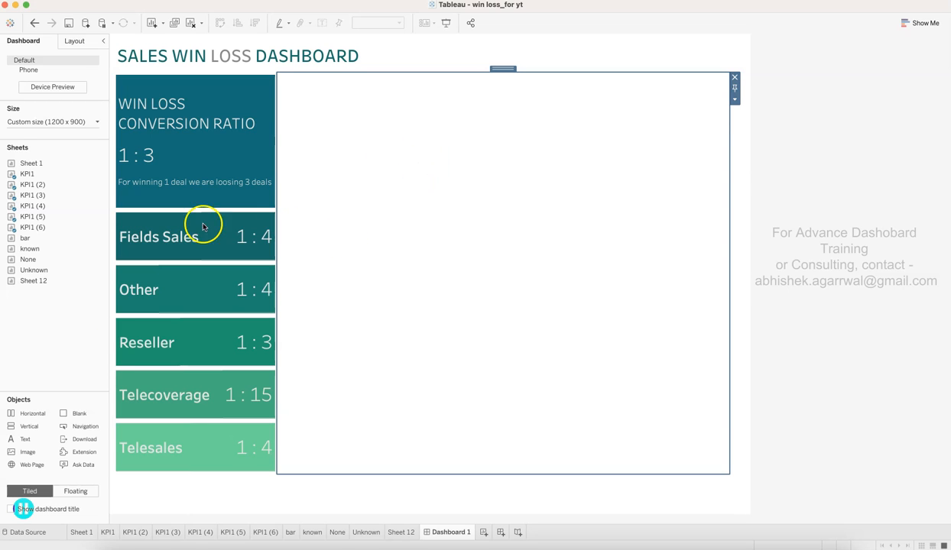
Add a blank object inside the new vertical container and stretch the area across the dashboard's free width.
left_click_drag(74, 413, 397, 372)
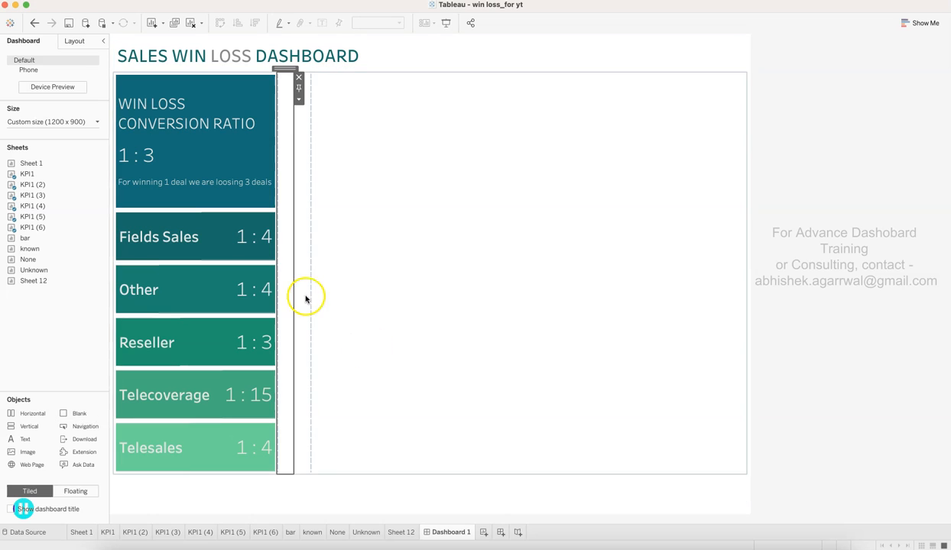
left_click_drag(297, 290, 746, 286)
left_click(515, 259)
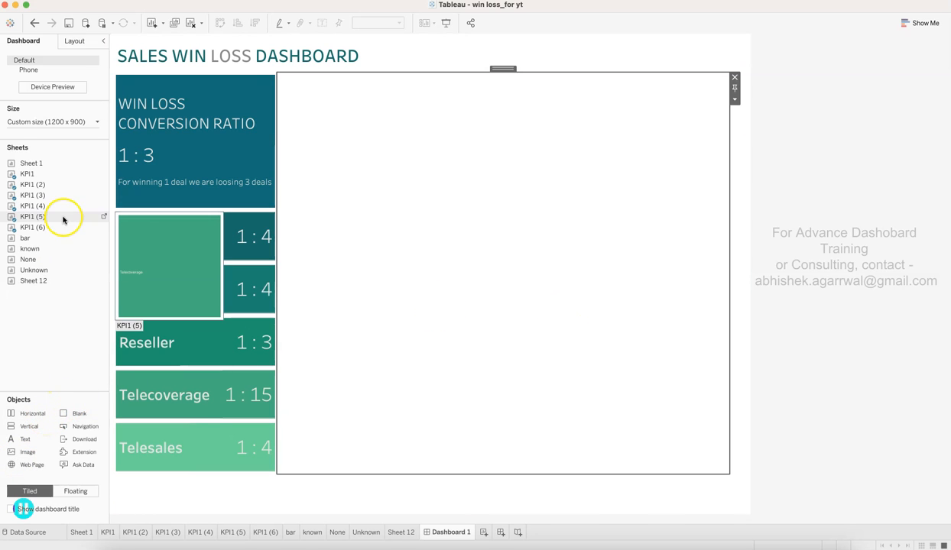
Place the bar sheet above the blank and shorten it to end level with the overall win loss conversion ratio tile.
mouse_move(50, 240)
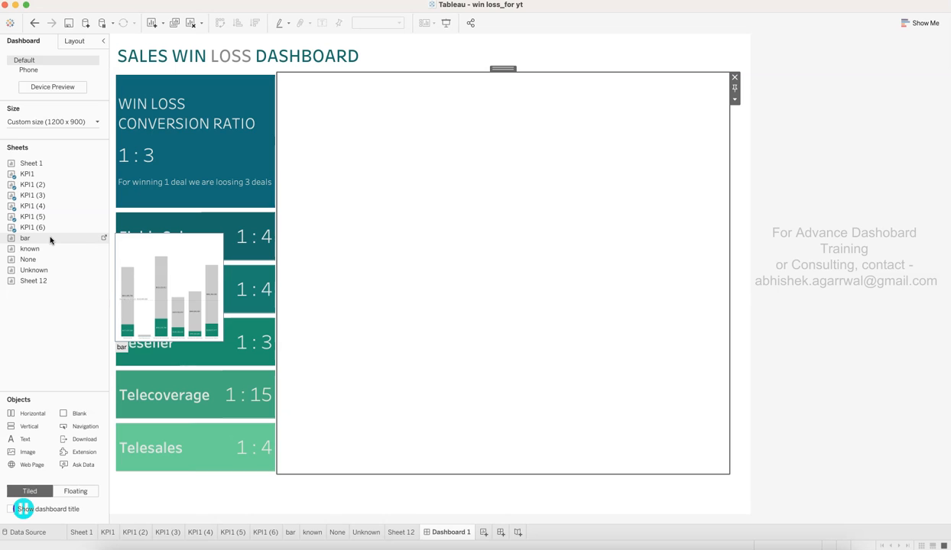
left_click_drag(49, 238, 473, 93)
left_click(449, 353)
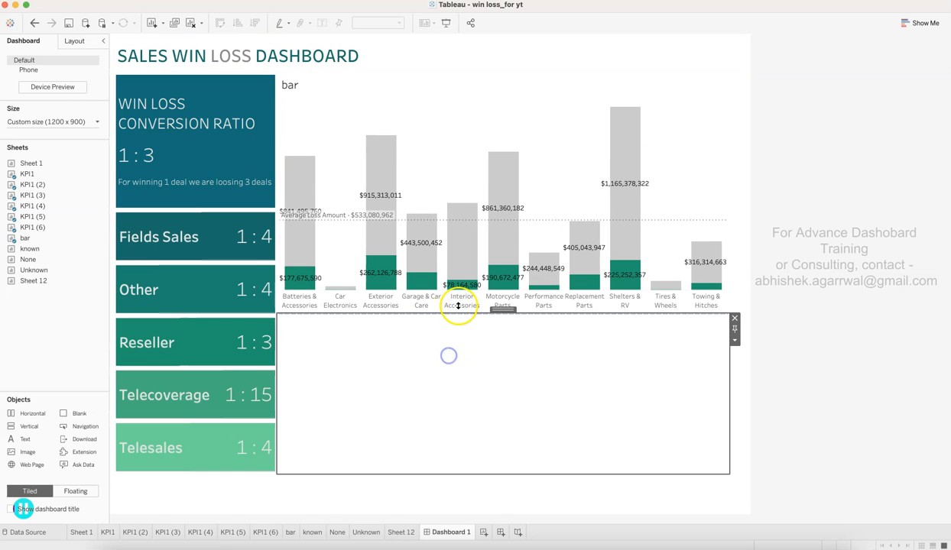
left_click_drag(469, 314, 478, 207)
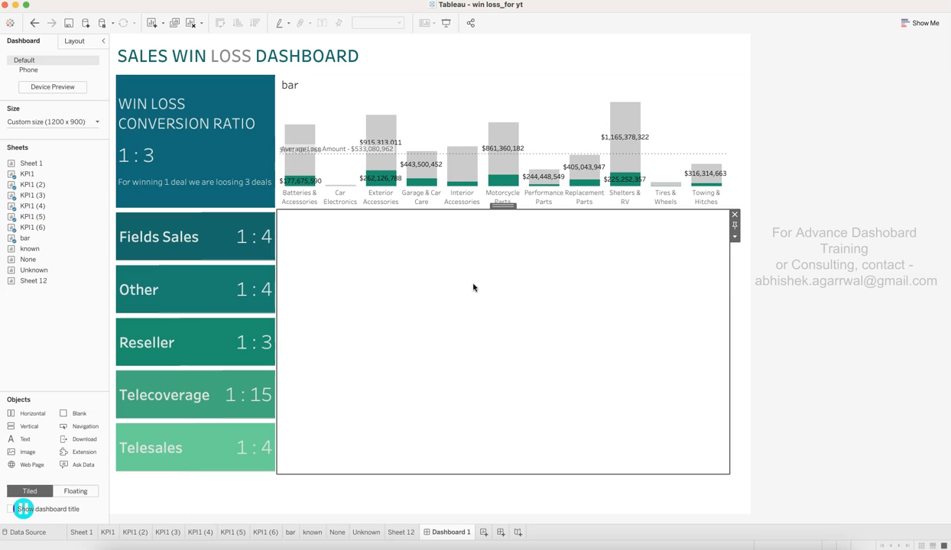
Insert a horizontal container under the blank that lies below the bar chart.
left_click_drag(42, 413, 429, 245)
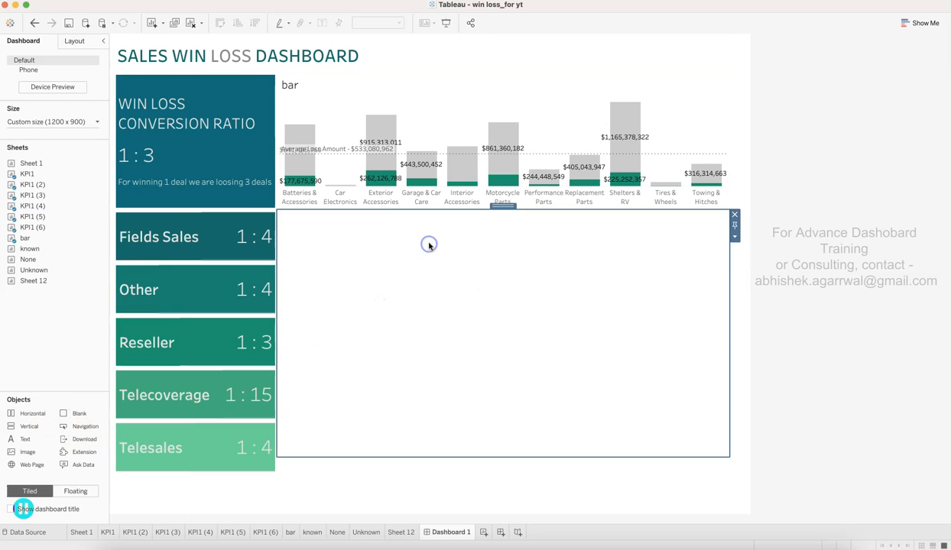
key("super+z")
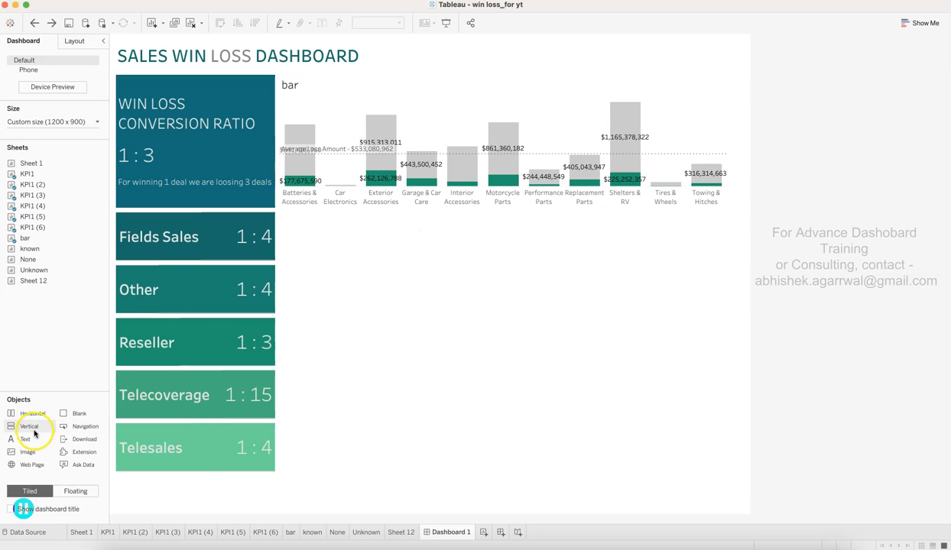
left_click_drag(33, 413, 439, 457)
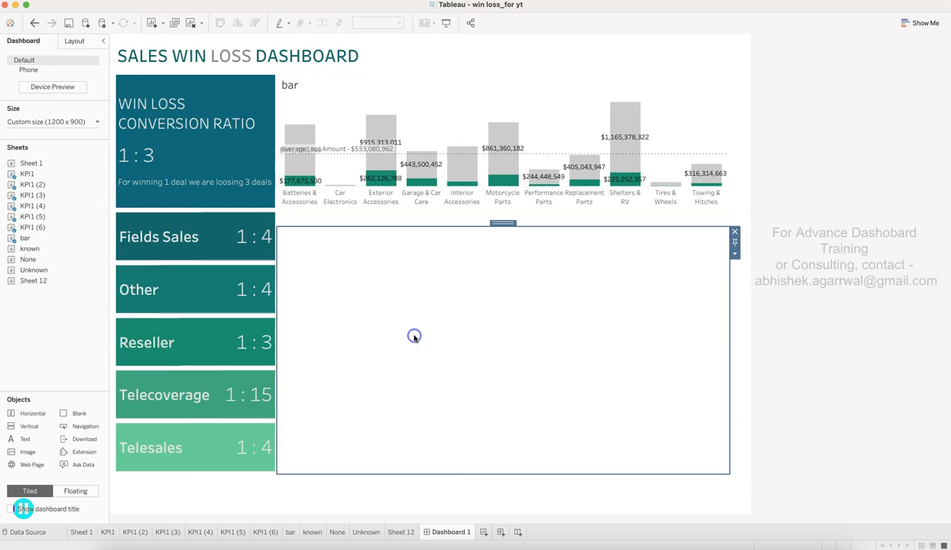
left_click(403, 220)
left_click(405, 248)
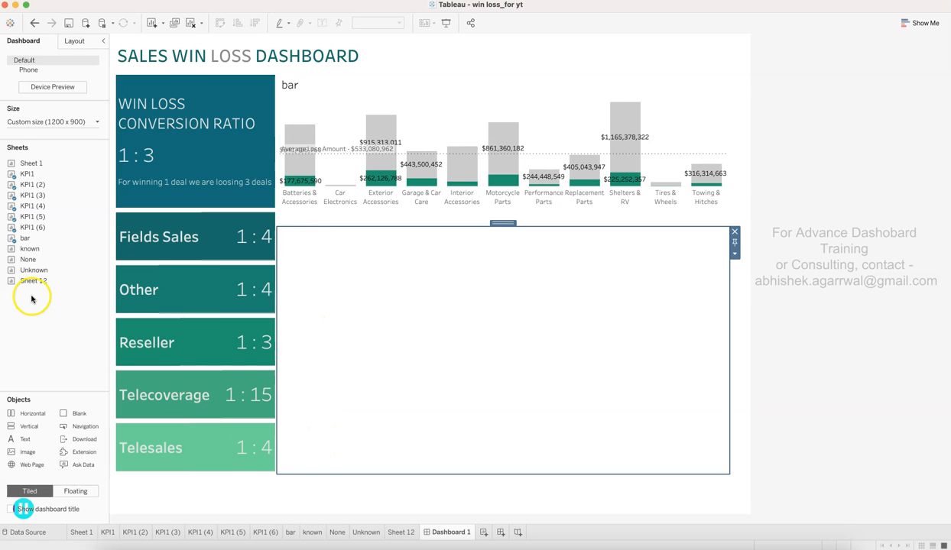
Add a blank object inside the horizontal container and keep the blank above it as a thin strip under the bar chart.
mouse_move(36, 282)
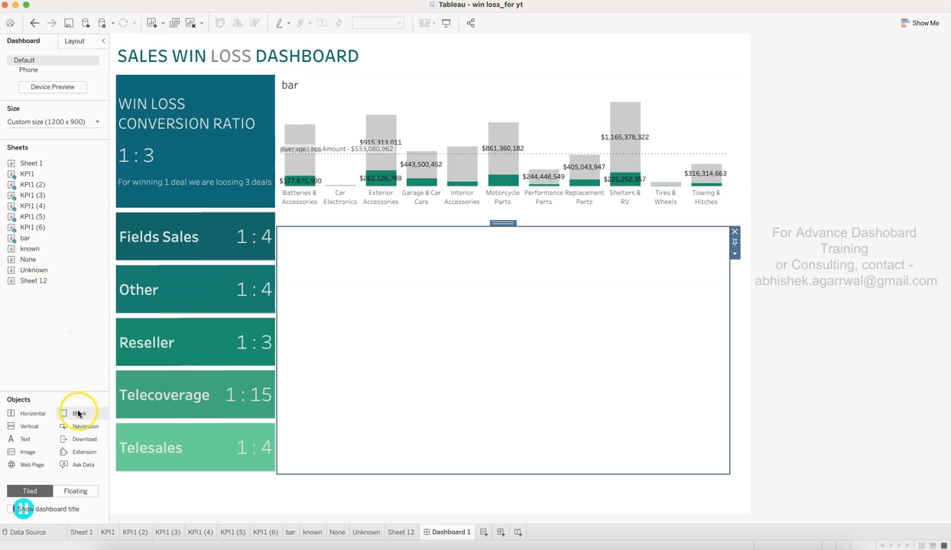
left_click_drag(78, 413, 407, 368)
mouse_move(370, 463)
left_mouse_down()
mouse_move(380, 272)
mouse_move(413, 207)
left_mouse_up()
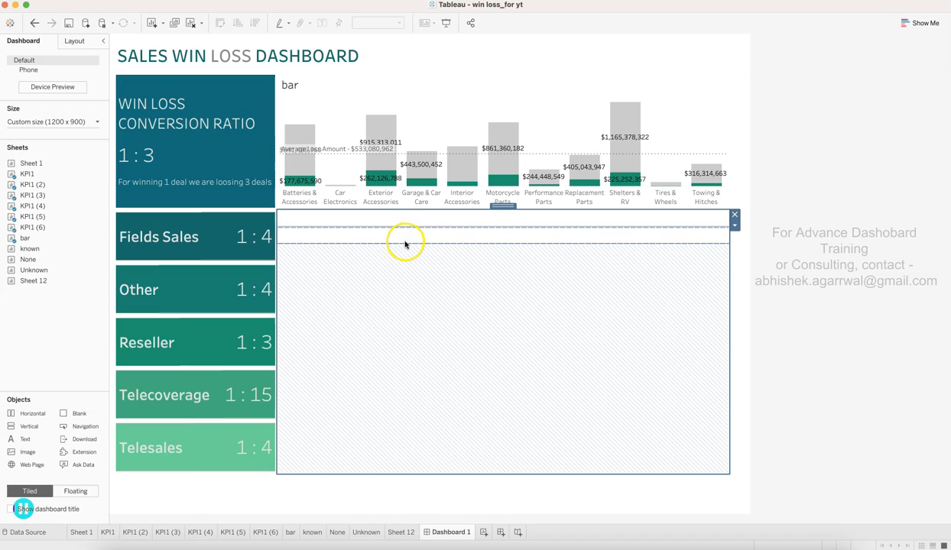
mouse_move(405, 242)
left_mouse_down()
mouse_move(416, 452)
mouse_move(478, 231)
left_mouse_up()
left_click(459, 235)
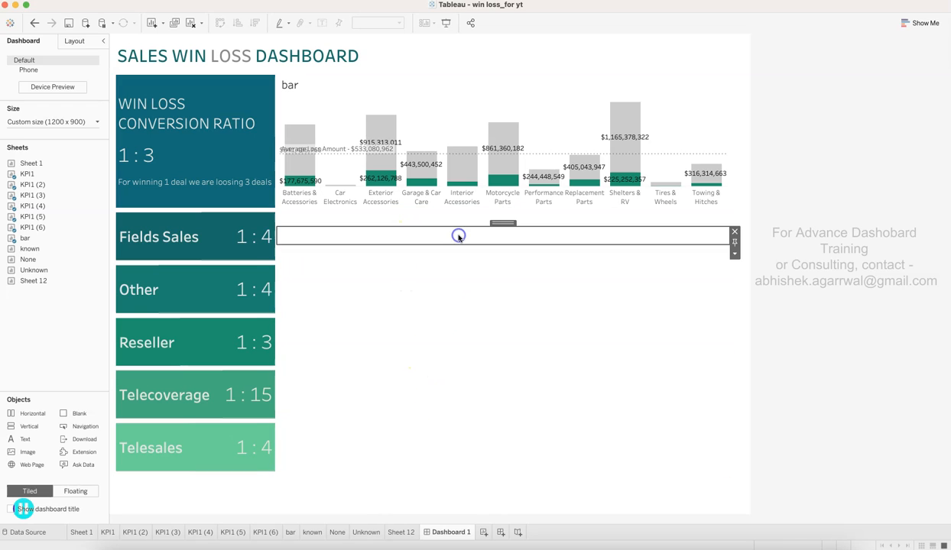
Select the horizontal container through the item hierarchy and stretch its height to about 430 px.
left_click(79, 39)
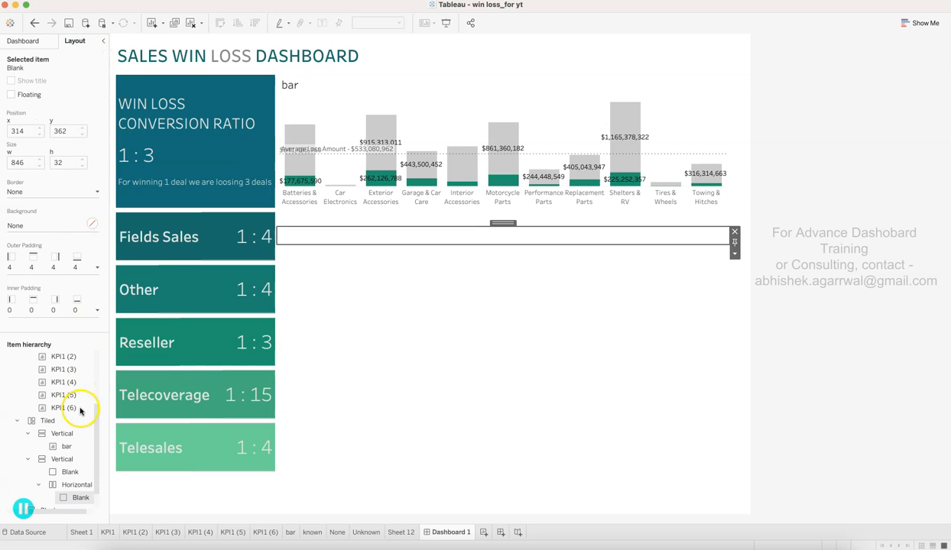
scroll(79, 433, "down", 1)
scroll(80, 433, "right", 1)
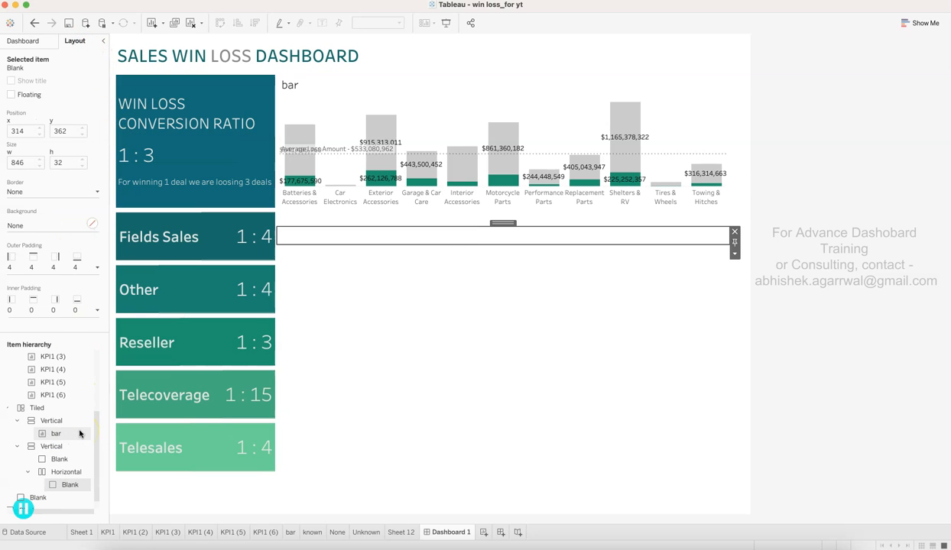
left_click(352, 221)
left_click(348, 230)
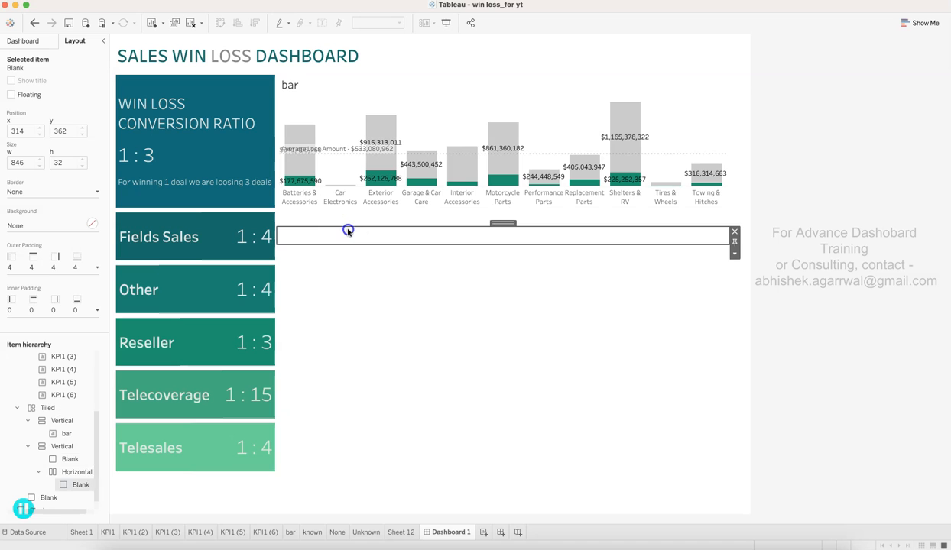
left_click(82, 473)
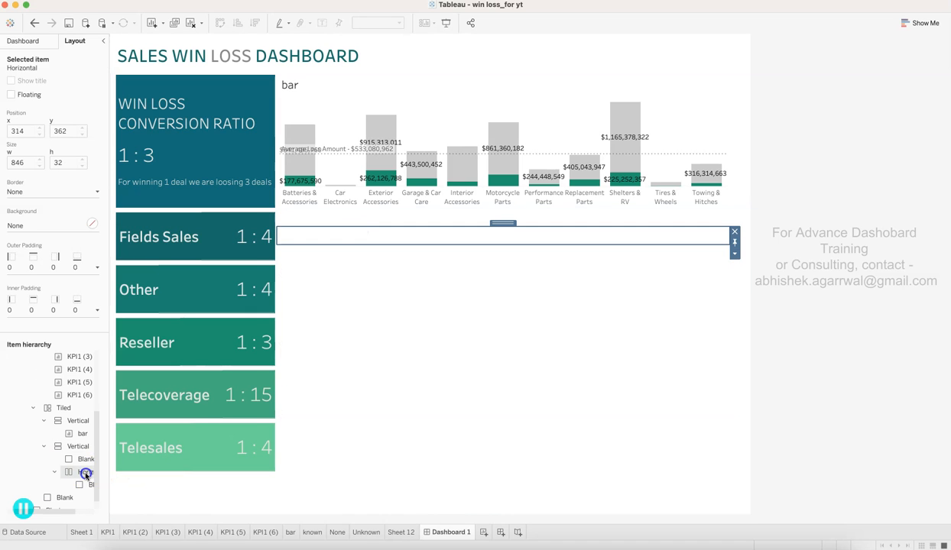
left_click_drag(425, 244, 440, 484)
left_click(422, 377)
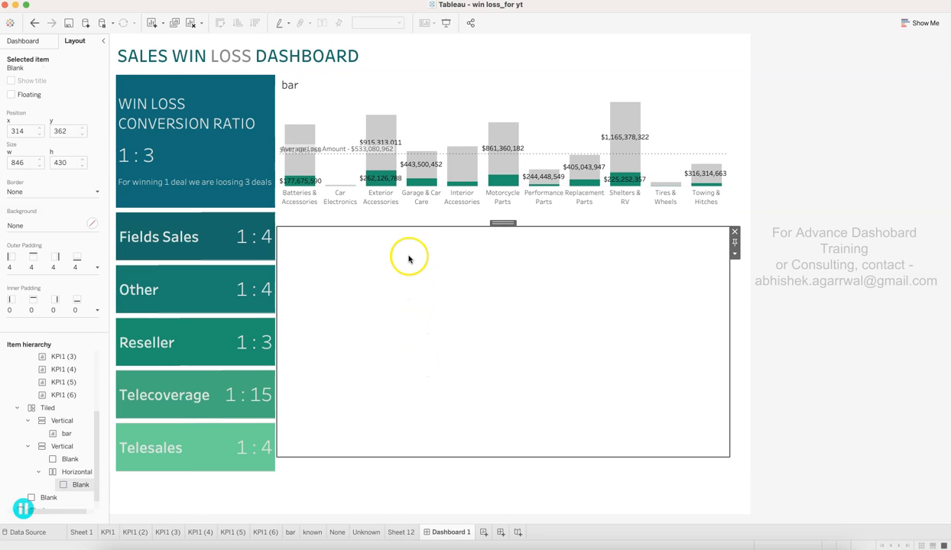
Insert a vertical container ahead of the blank in the horizontal container and narrow it to roughly a third of the width.
left_click(46, 46)
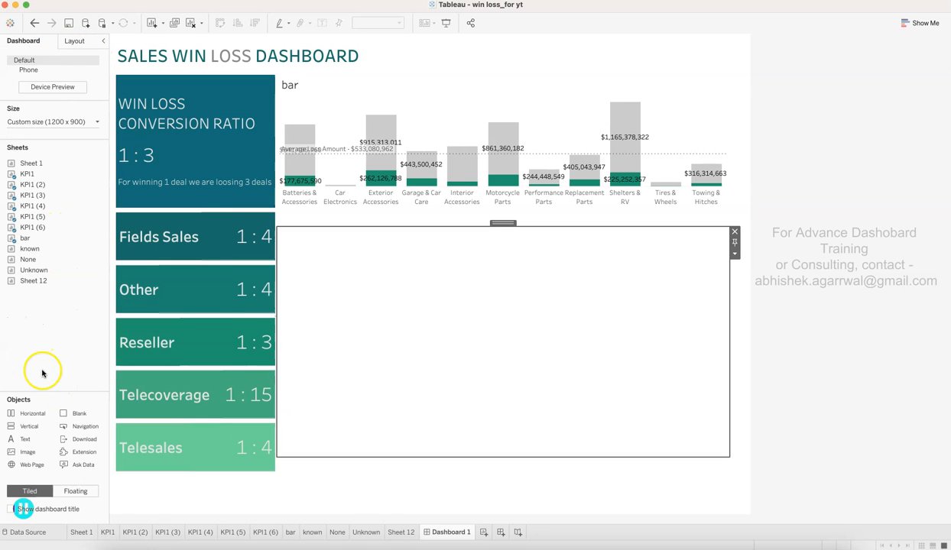
left_click_drag(37, 419, 318, 329)
left_click_drag(708, 319, 412, 320)
left_click(366, 329)
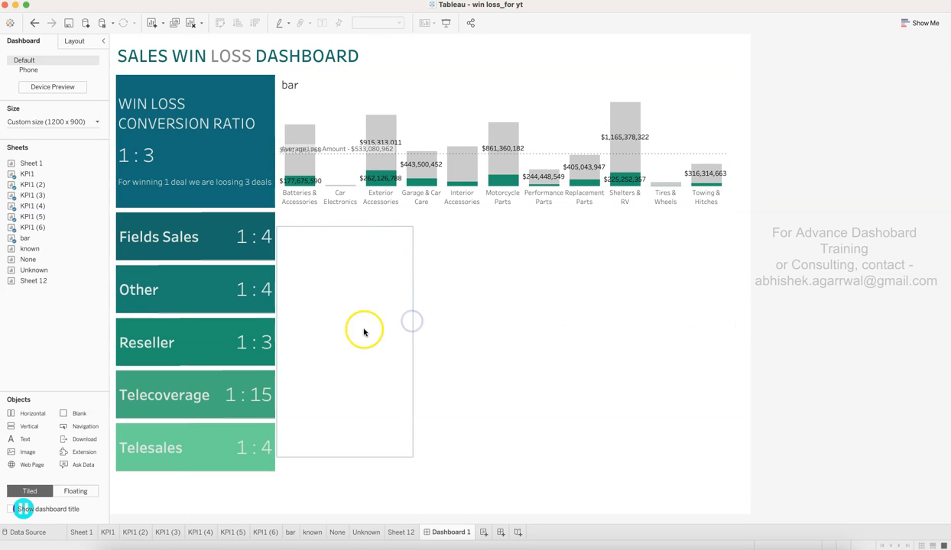
Add the known sheet to the narrow vertical container and delete the Opportunity Result legend together with its layout container.
left_click_drag(30, 248, 388, 304)
left_click(720, 55)
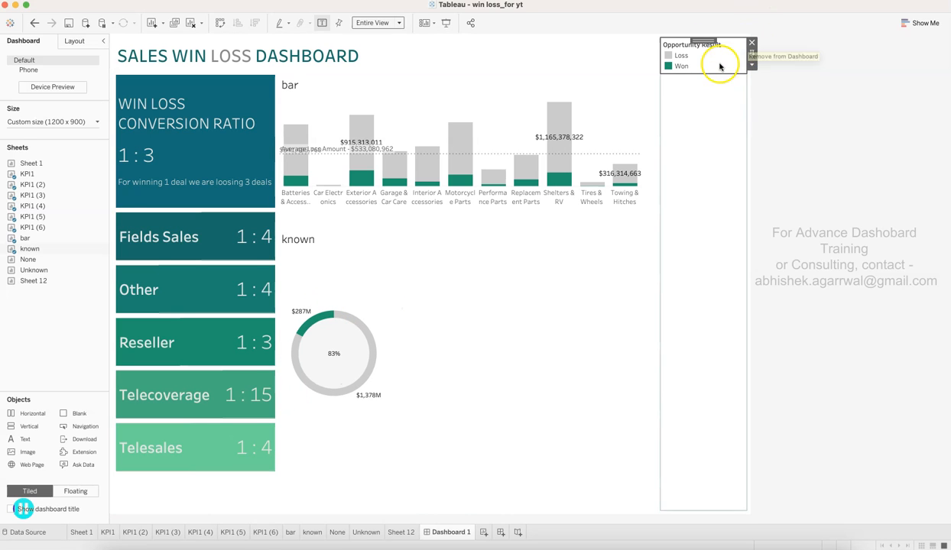
double_click(708, 42)
left_click(751, 42)
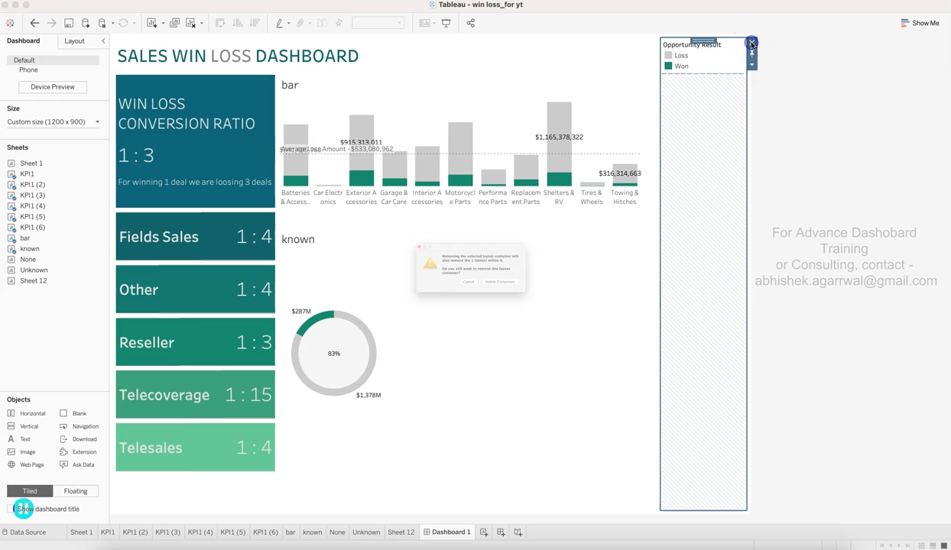
left_click(551, 297)
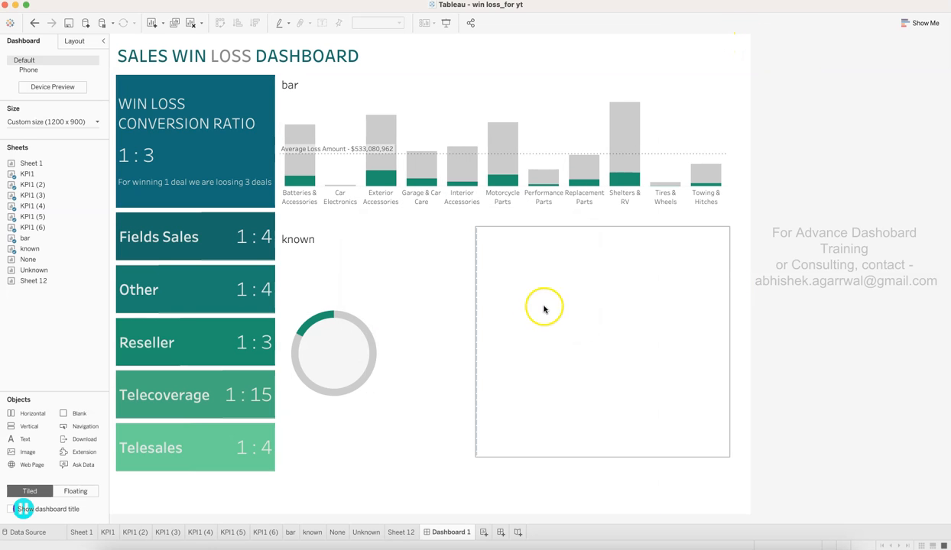
Stack the None and Unknown sheets below the known donut chart in the same vertical container.
left_click(415, 336)
mouse_move(39, 260)
left_mouse_down()
mouse_move(305, 373)
mouse_move(358, 415)
left_mouse_up()
left_click_drag(54, 270, 345, 444)
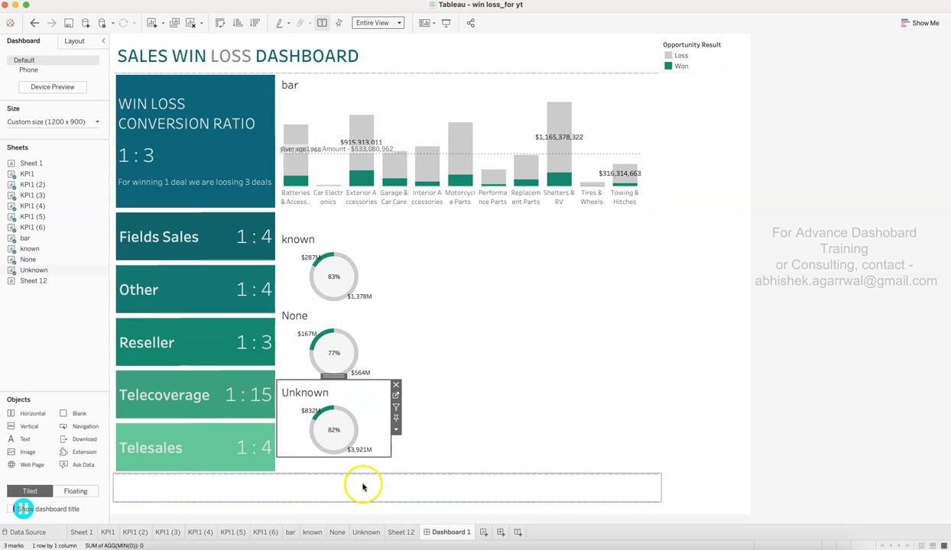
left_click(365, 466)
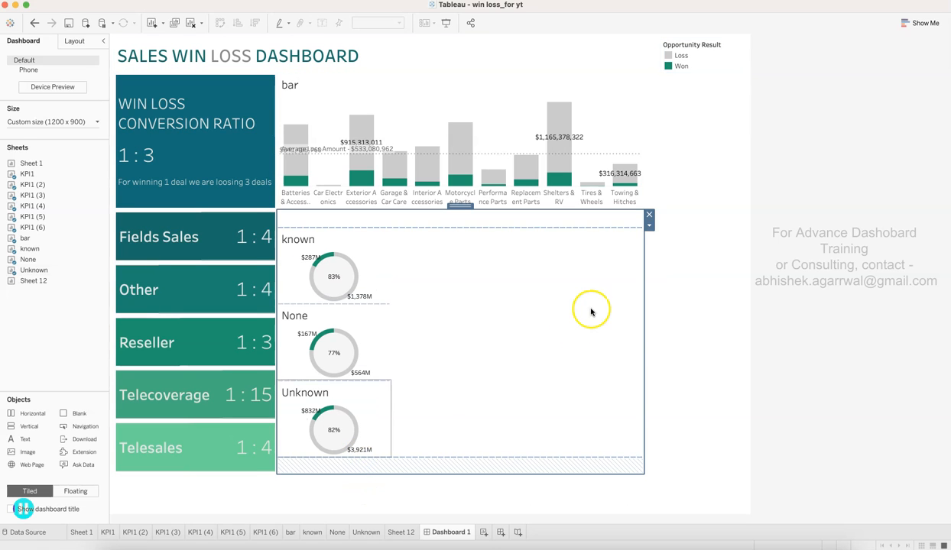
left_click(455, 221)
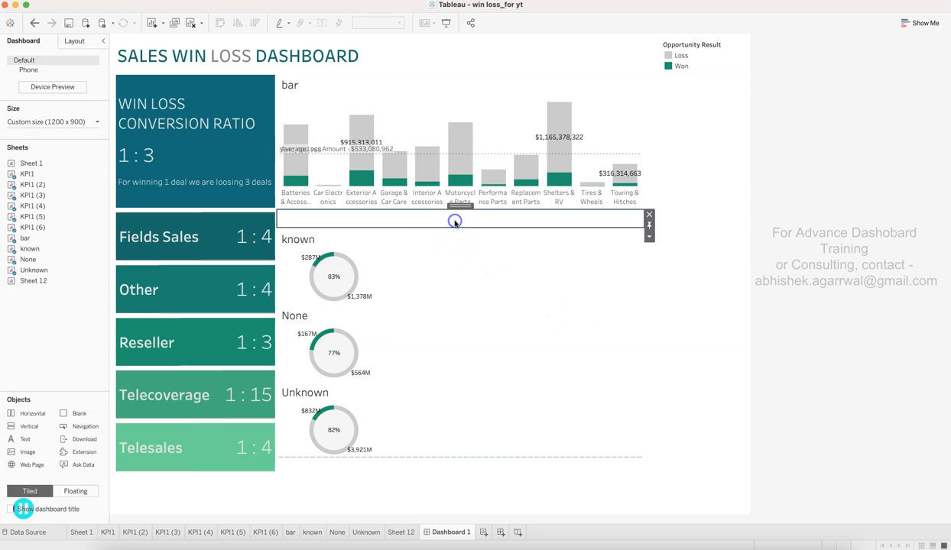
Add Sheet 12 between the stacked donut charts and the blank in the horizontal container, and remove the blank.
left_click_drag(559, 222, 492, 276)
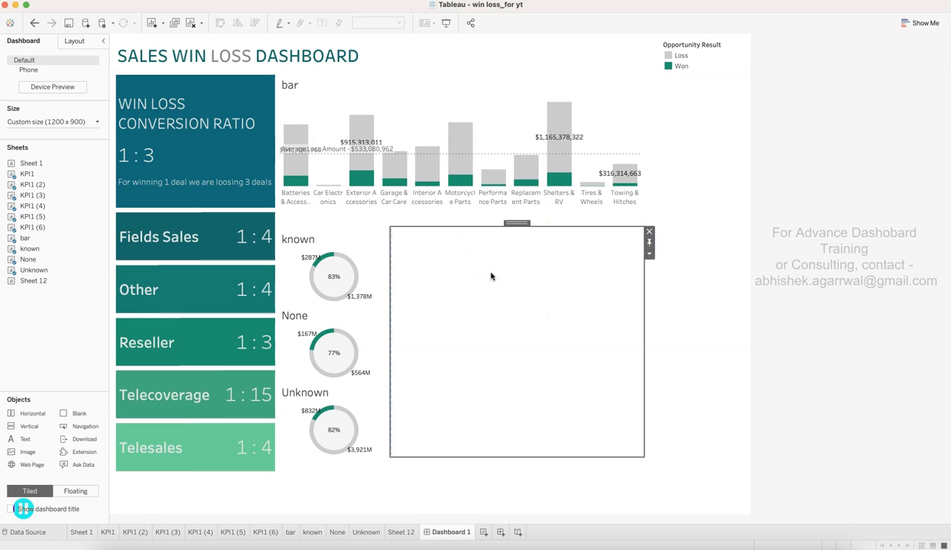
left_click(80, 43)
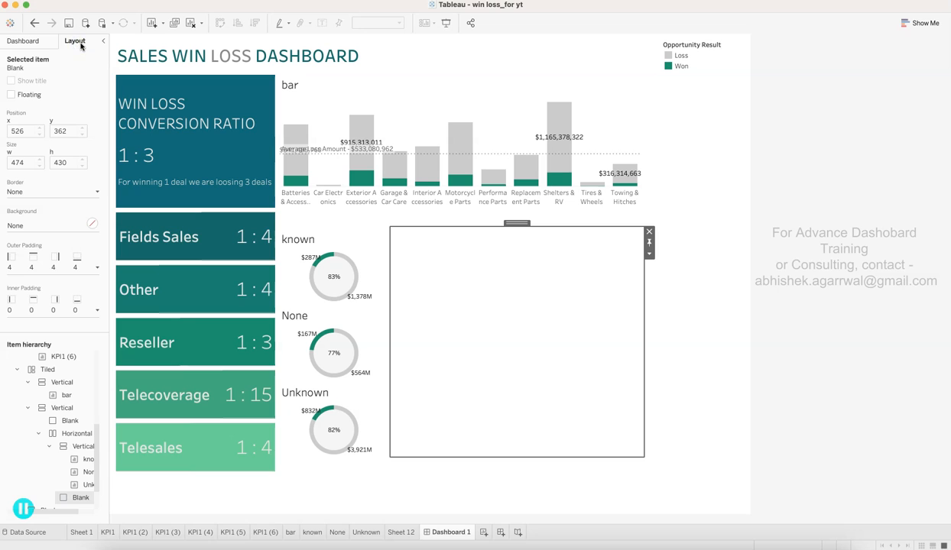
left_click(42, 42)
double_click(55, 271)
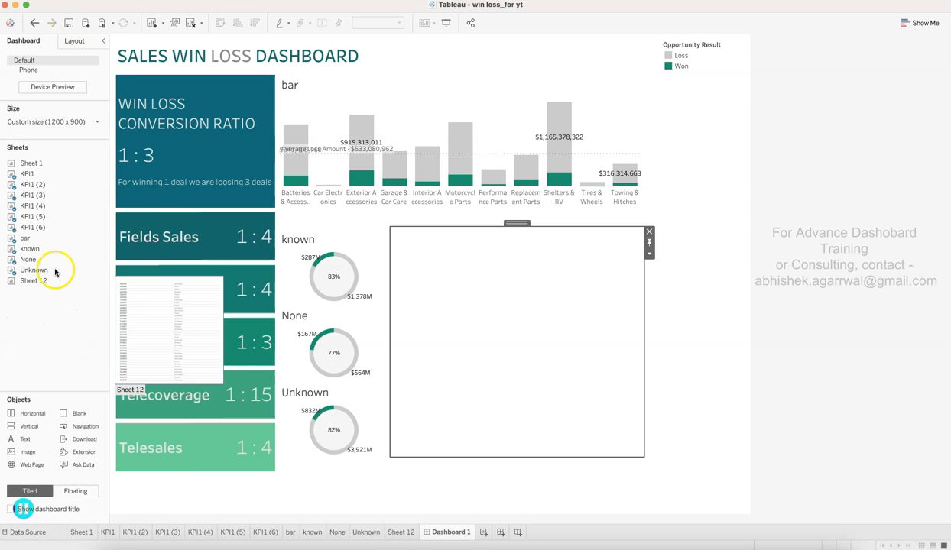
left_click_drag(59, 278, 410, 312)
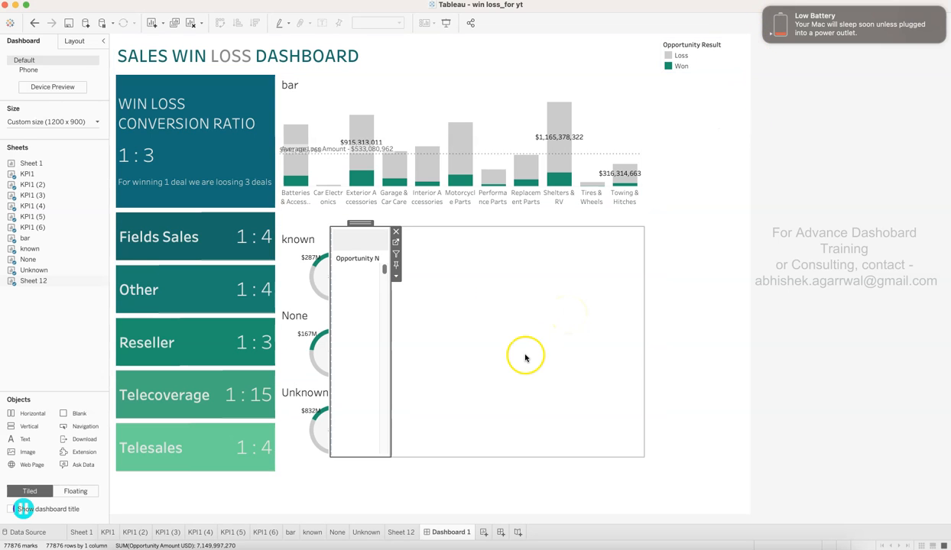
left_click(765, 11)
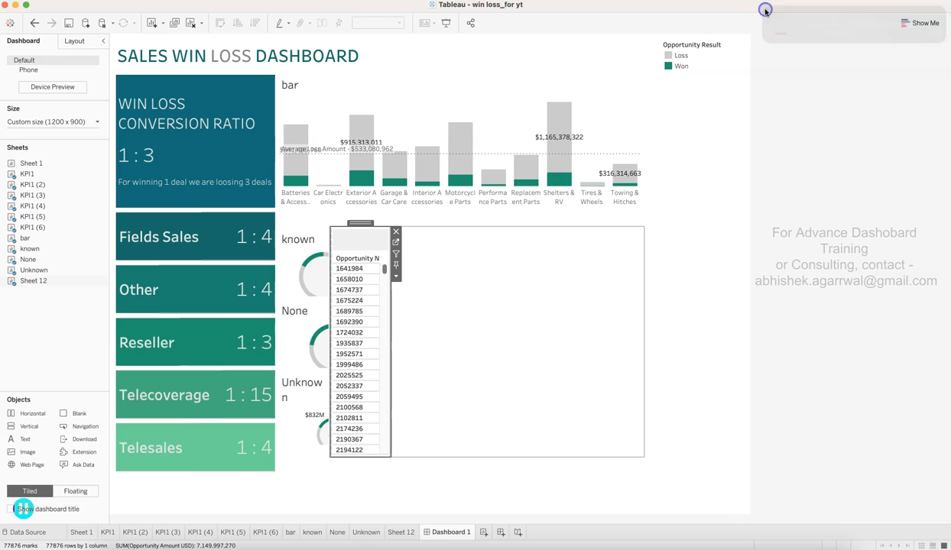
left_click(453, 324)
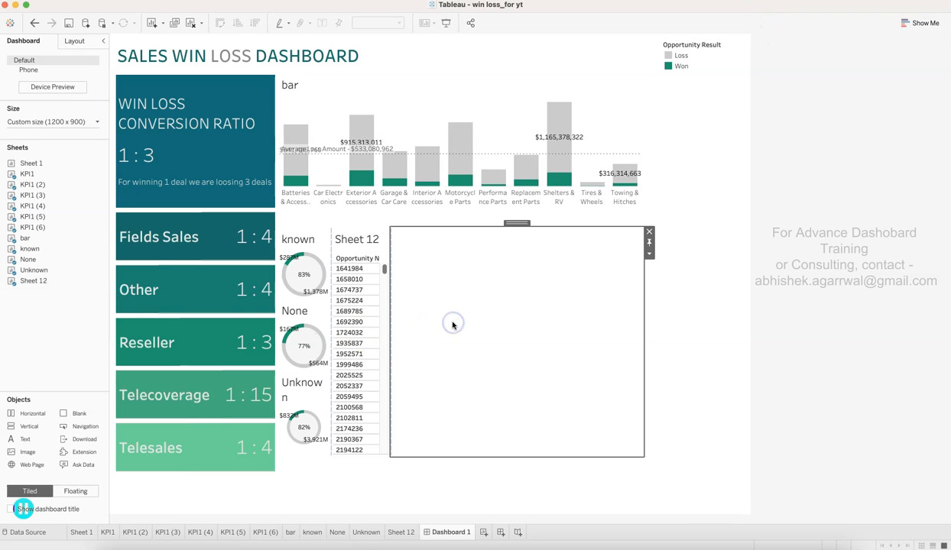
left_click(650, 238)
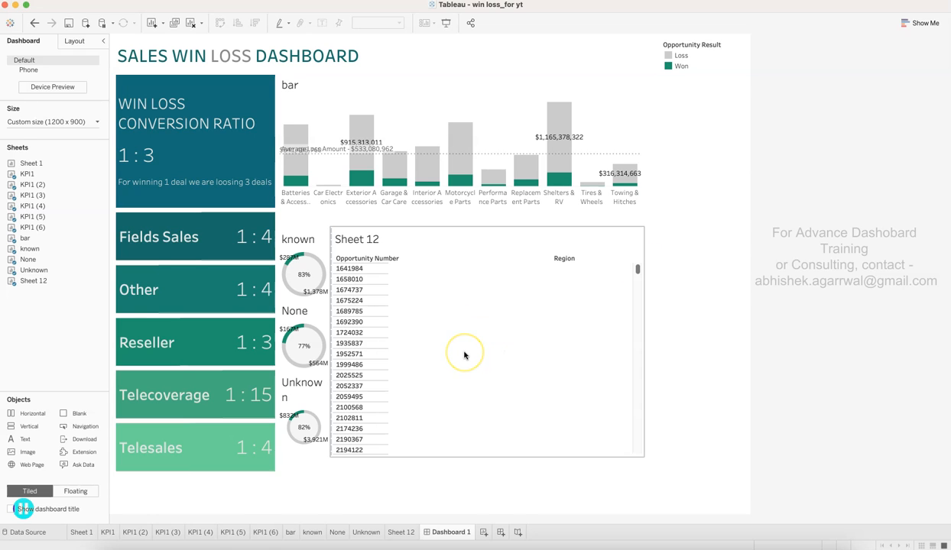
Delete the Opportunity Result legend together with its layout container from the dashboard.
left_click(717, 49)
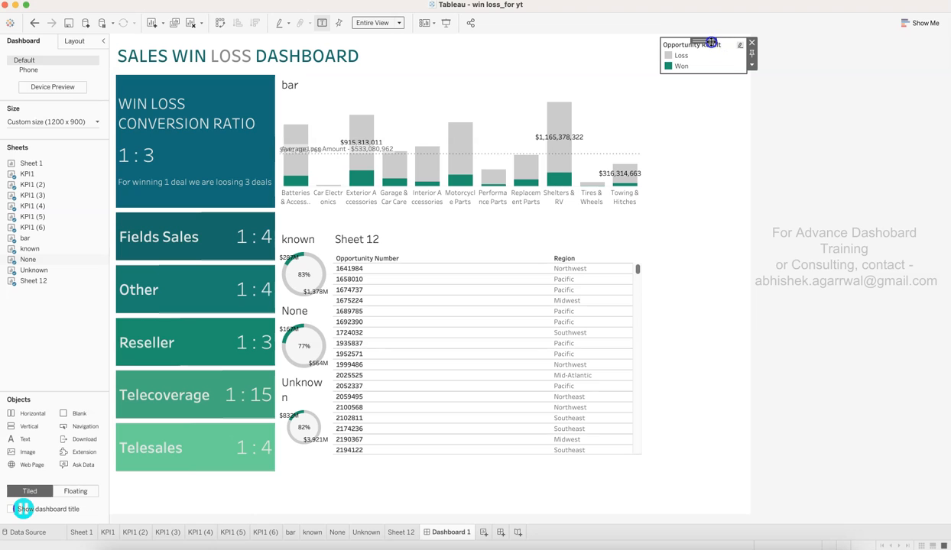
double_click(711, 42)
left_click(752, 42)
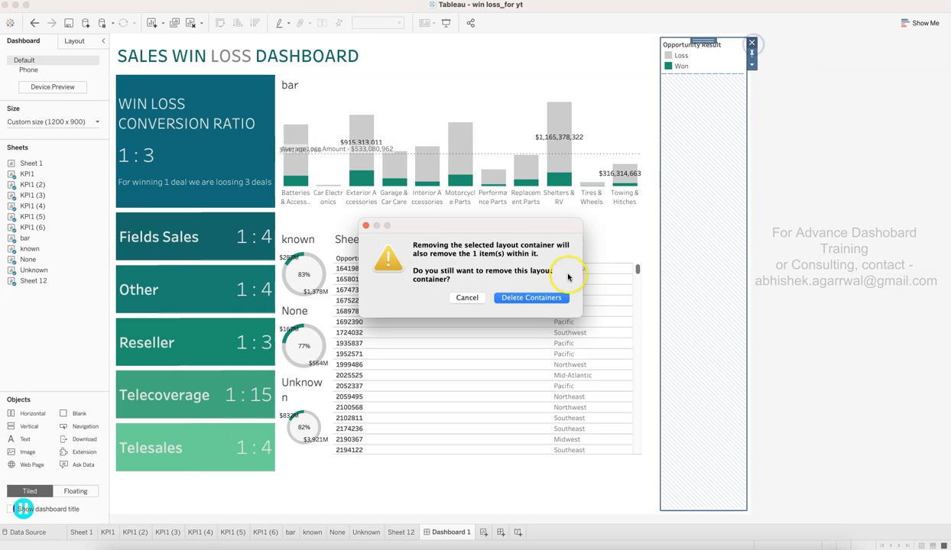
left_click(547, 297)
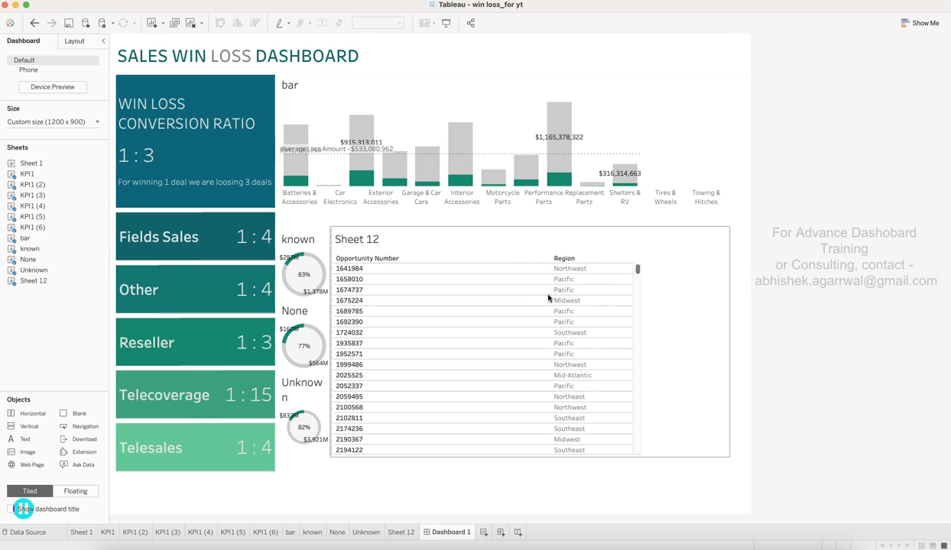
Remove the narrow blank column beside the bar chart and Sheet 12.
left_click(329, 317)
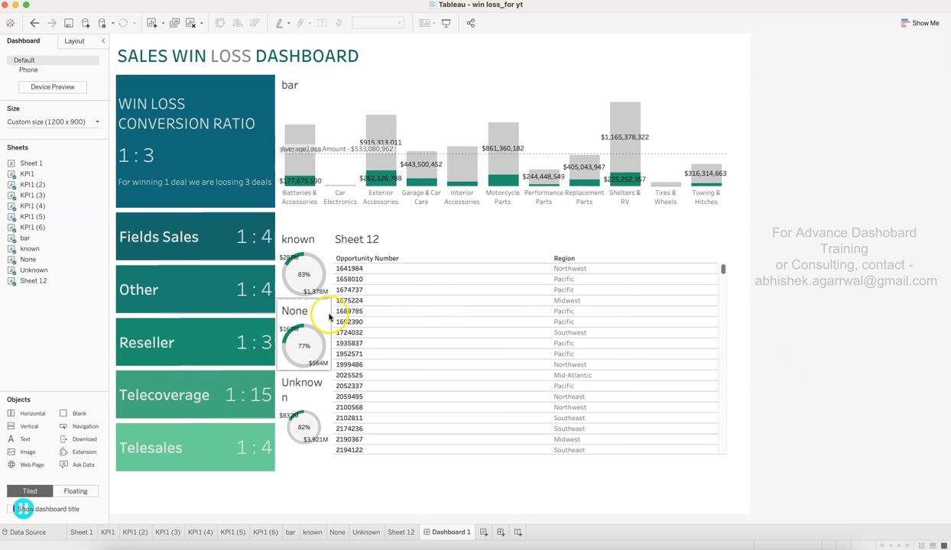
left_click(736, 121)
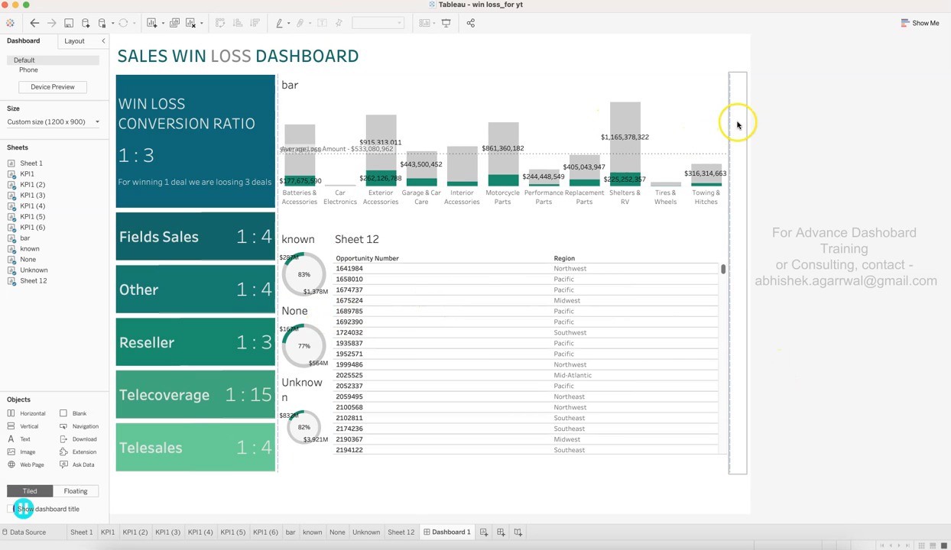
left_click(740, 124)
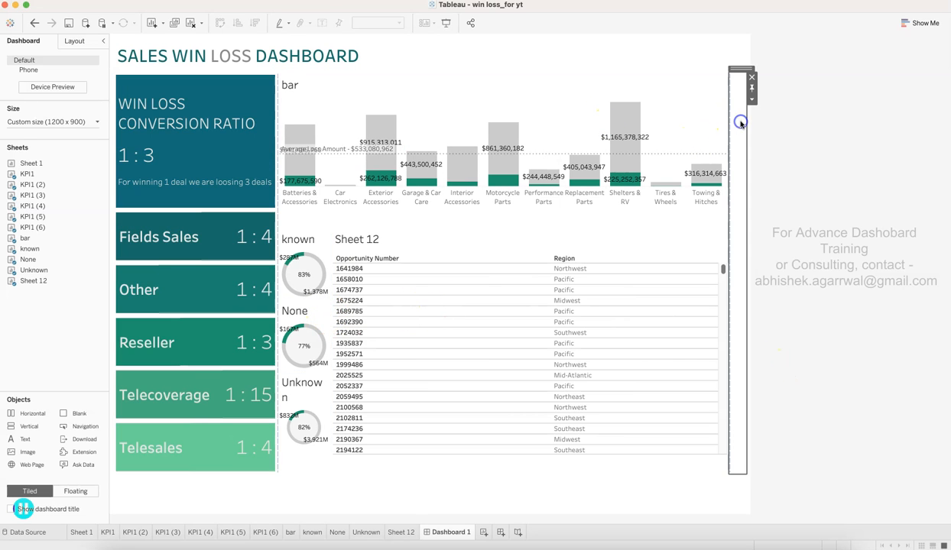
left_click(752, 78)
Release the fixed height of the outer container holding the KPI tiles and charts, and fix it again at its expanded height.
left_click(739, 162)
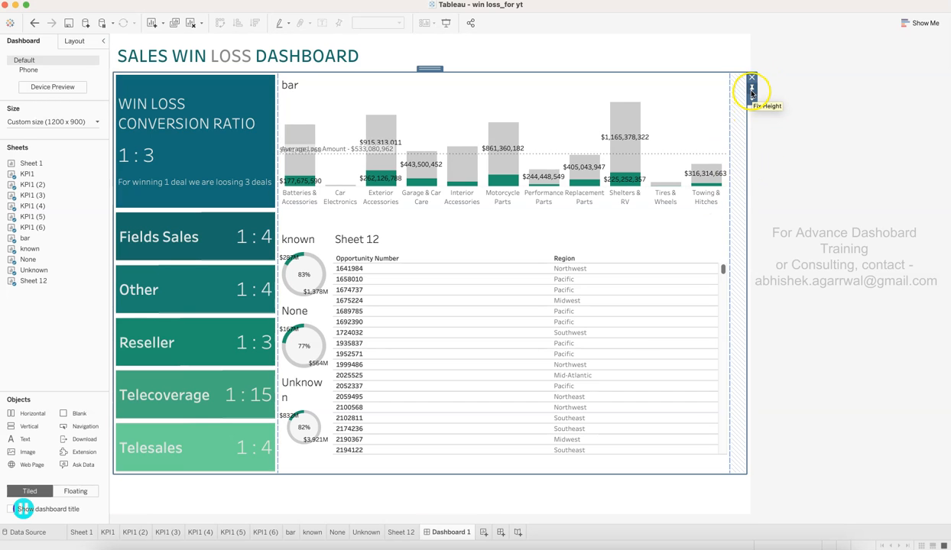
left_click(753, 89)
left_click(753, 102)
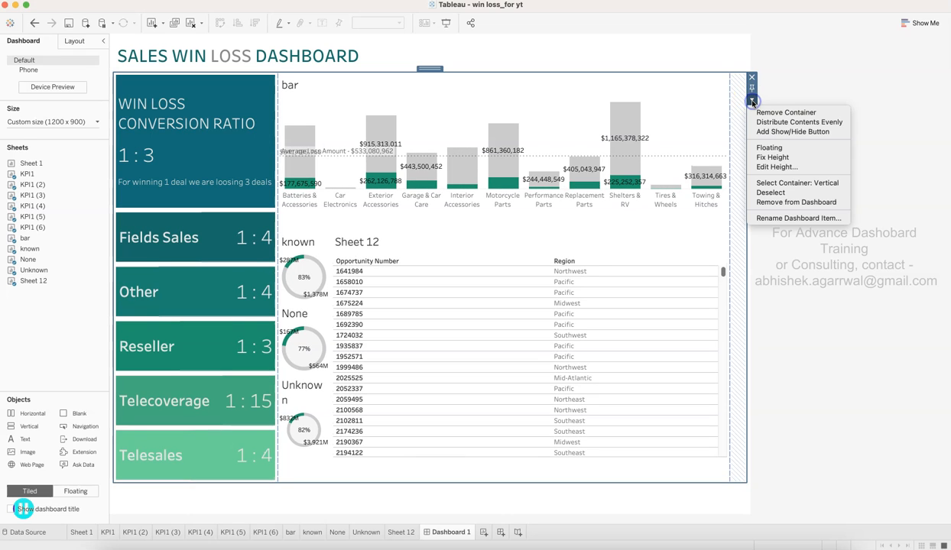
left_click(776, 157)
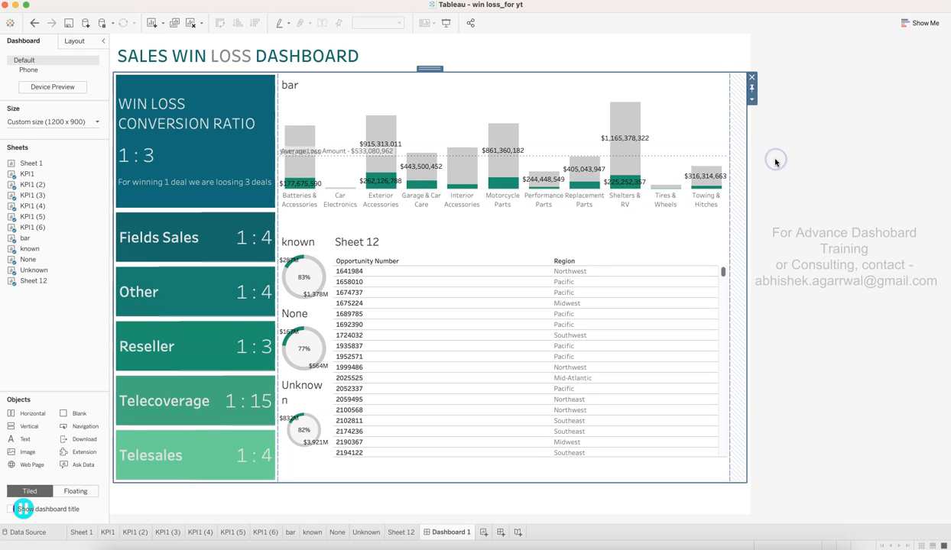
left_click(774, 150)
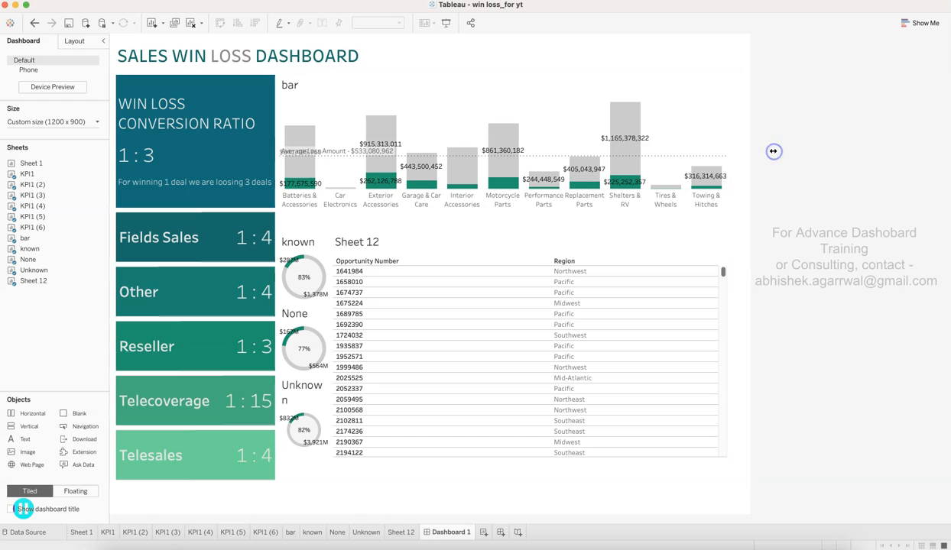
Widen the donut chart column beside Sheet 12 to a little over a quarter of the horizontal container's width.
left_click(393, 238)
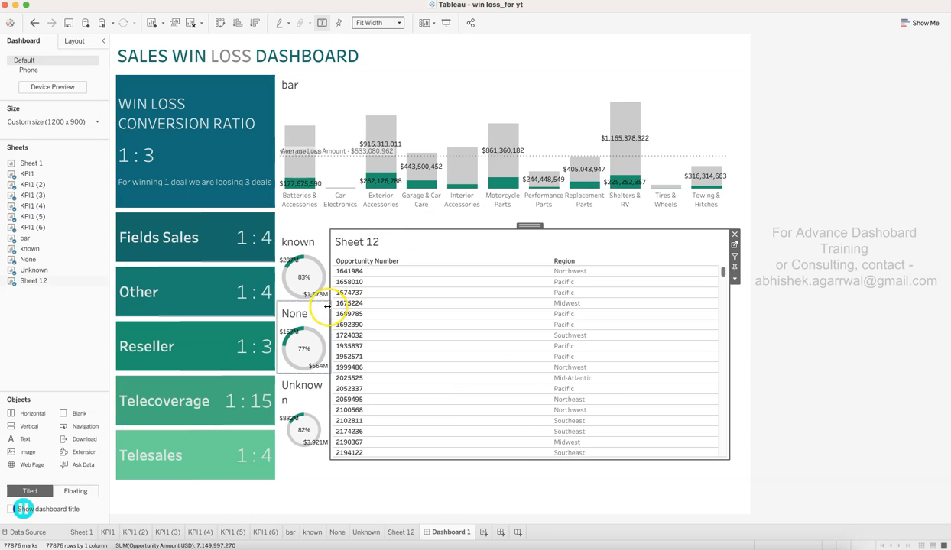
left_click_drag(331, 306, 397, 314)
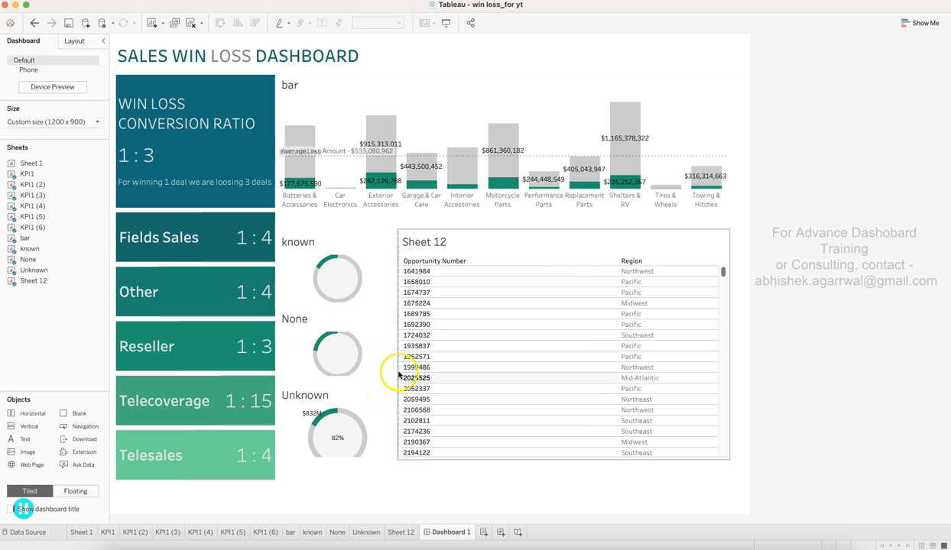
left_click(399, 372)
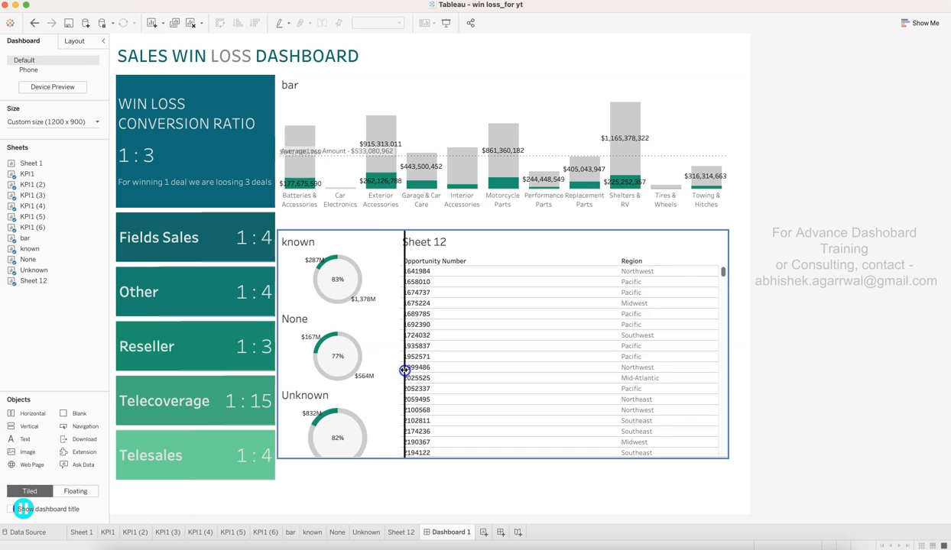
left_click_drag(404, 371, 405, 371)
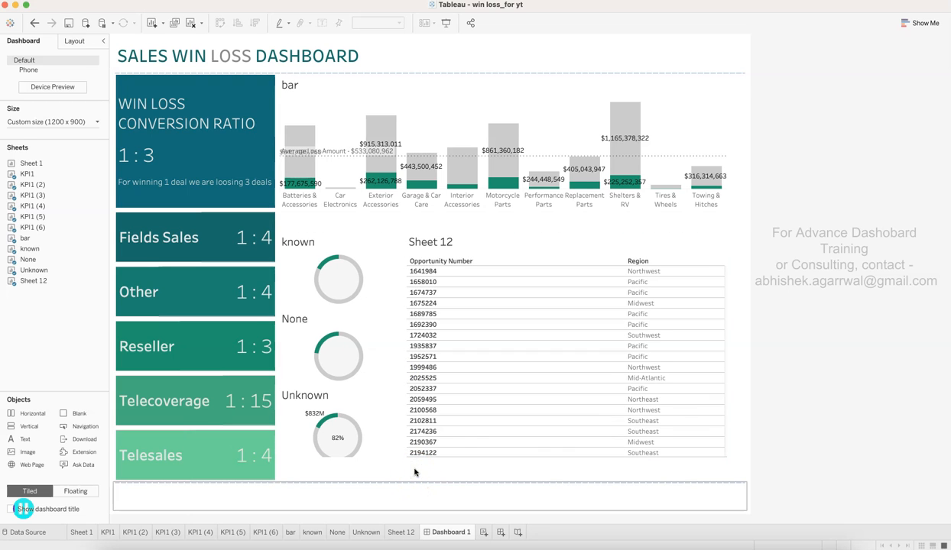
Move the blank strip from above the donut charts and Sheet 12 to below them, and delete it.
left_click(451, 476)
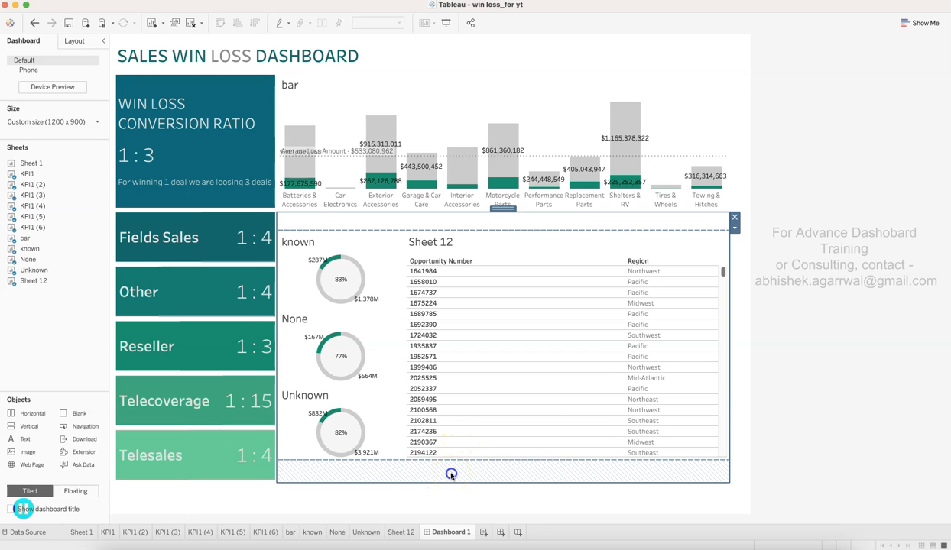
left_click(574, 222)
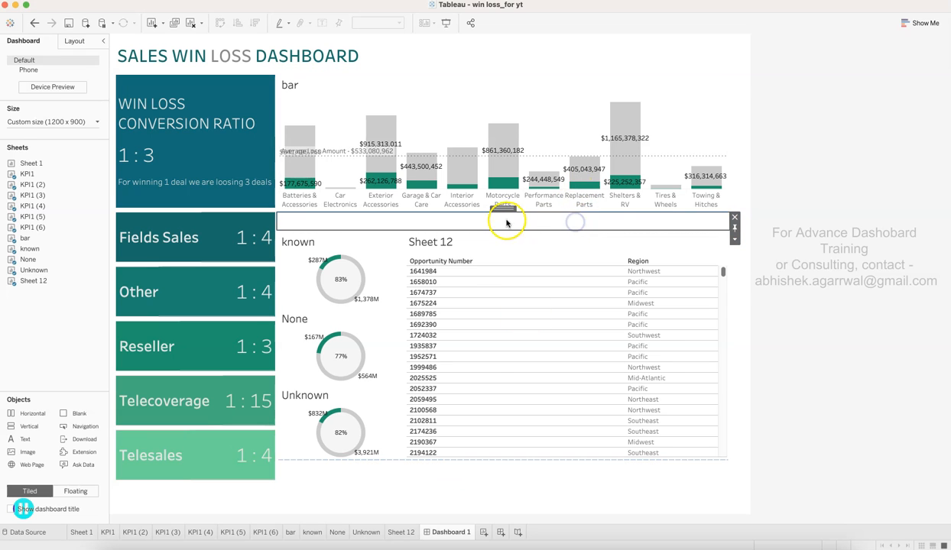
mouse_move(503, 208)
left_mouse_down()
mouse_move(500, 473)
mouse_move(507, 455)
left_mouse_up()
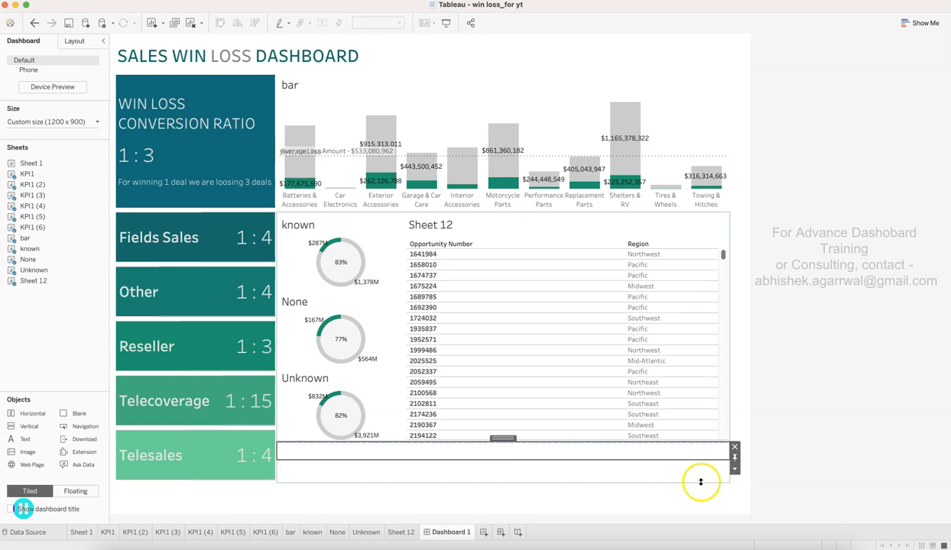
left_click(700, 483)
left_click(699, 472)
left_click(732, 451)
Stretch the horizontal container with the donut charts and Sheet 12 downward into the empty space of its vertical container.
left_click(676, 451)
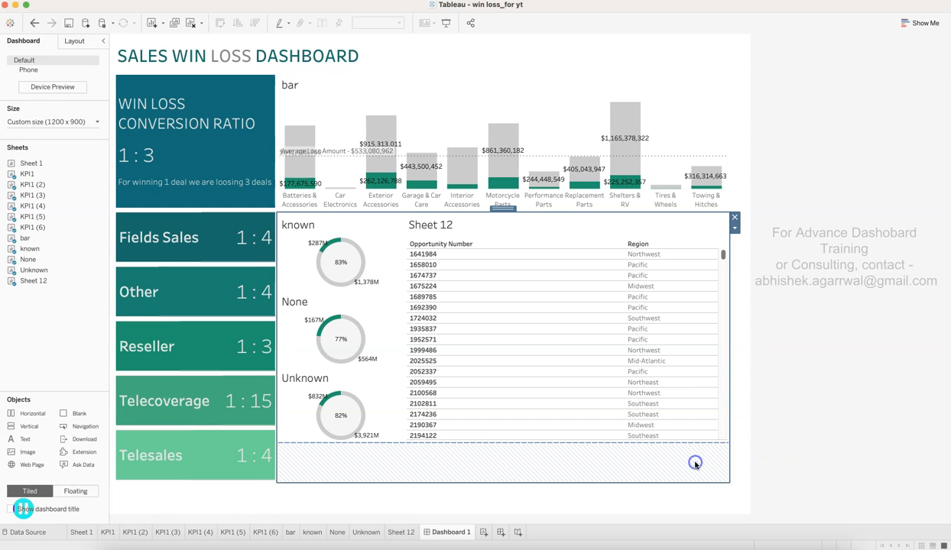
left_click(735, 229)
left_click(688, 223)
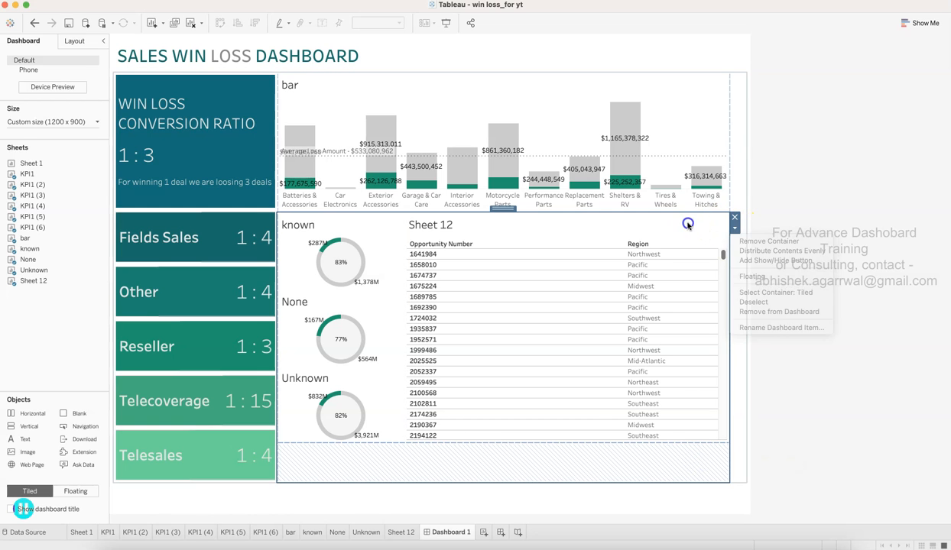
left_click(500, 206)
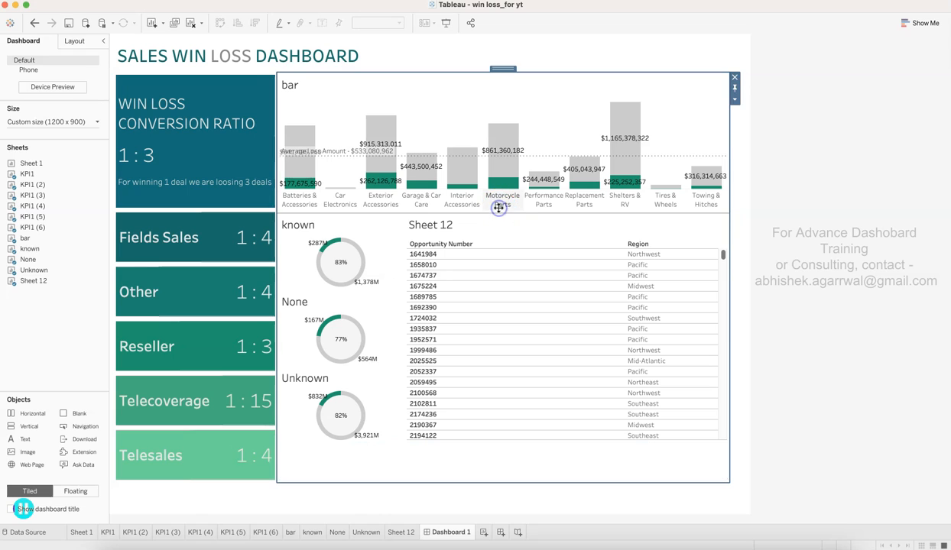
left_click(470, 252)
left_click(456, 471)
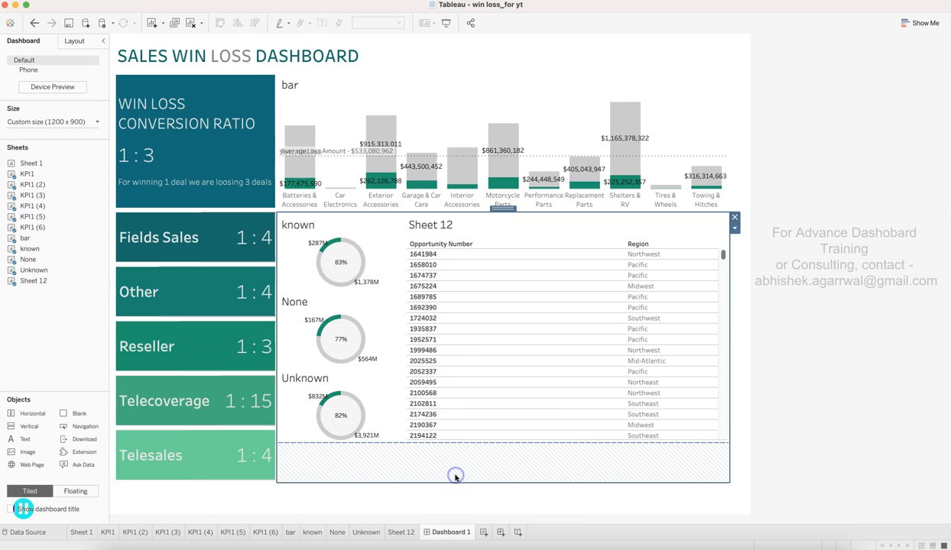
left_click_drag(458, 443, 463, 512)
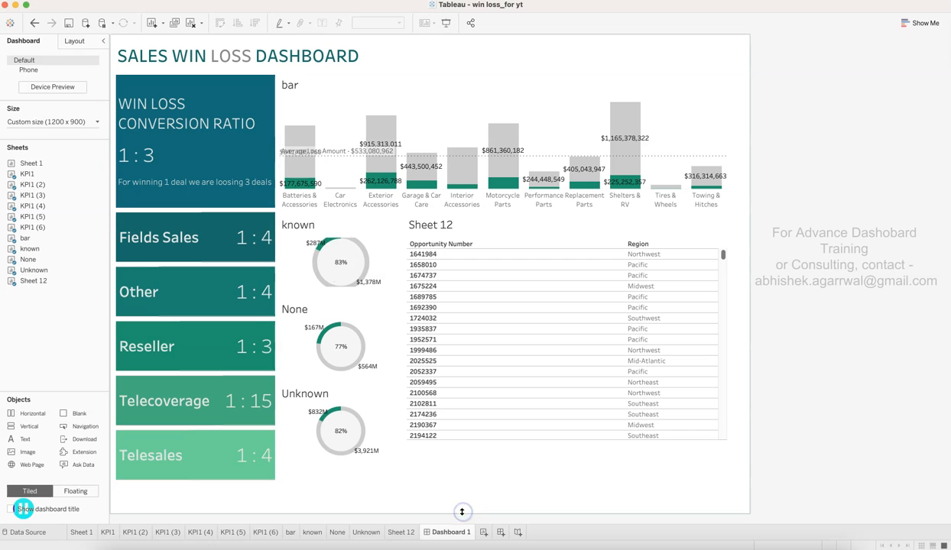
Narrow the Opportunity Number column of Sheet 12 to about its header width and set the sheet's fit to Standard.
left_click(494, 229)
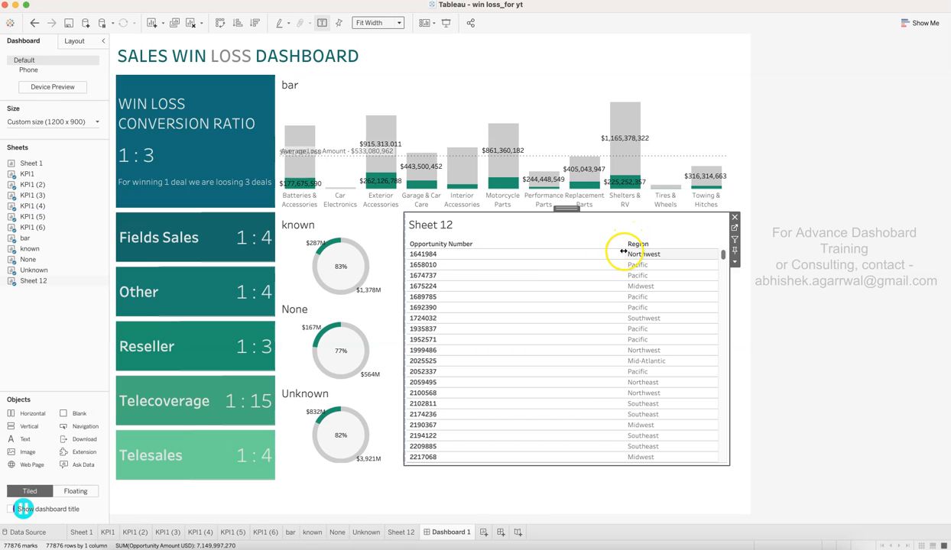
left_click_drag(623, 250, 485, 266)
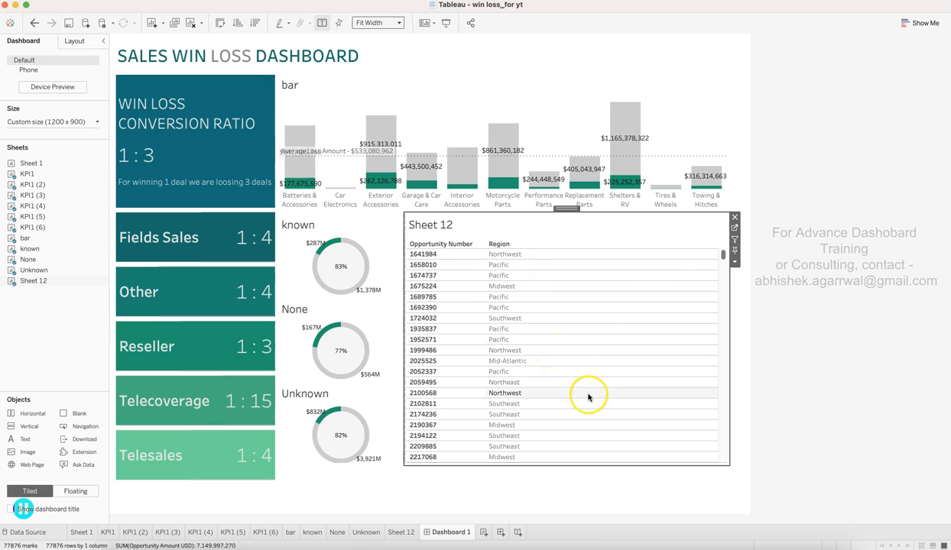
left_click(388, 23)
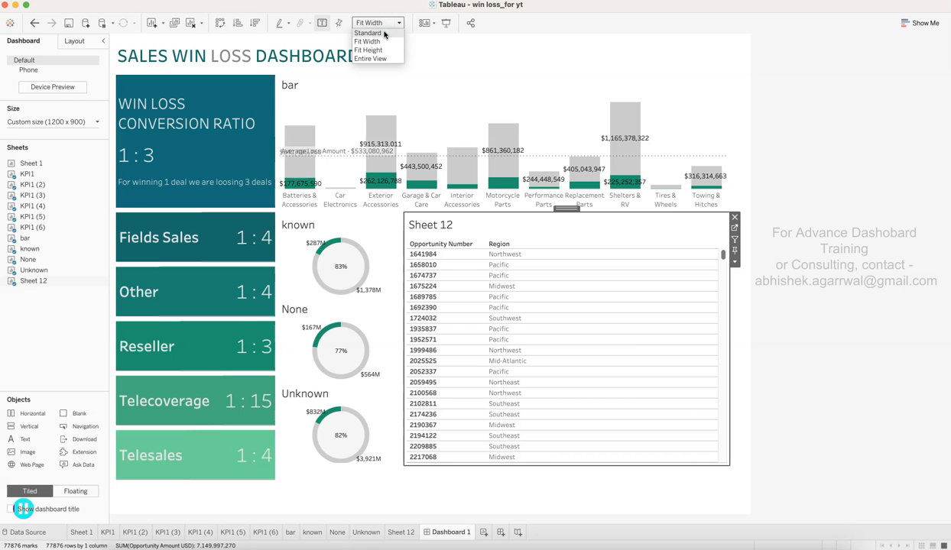
left_click(368, 33)
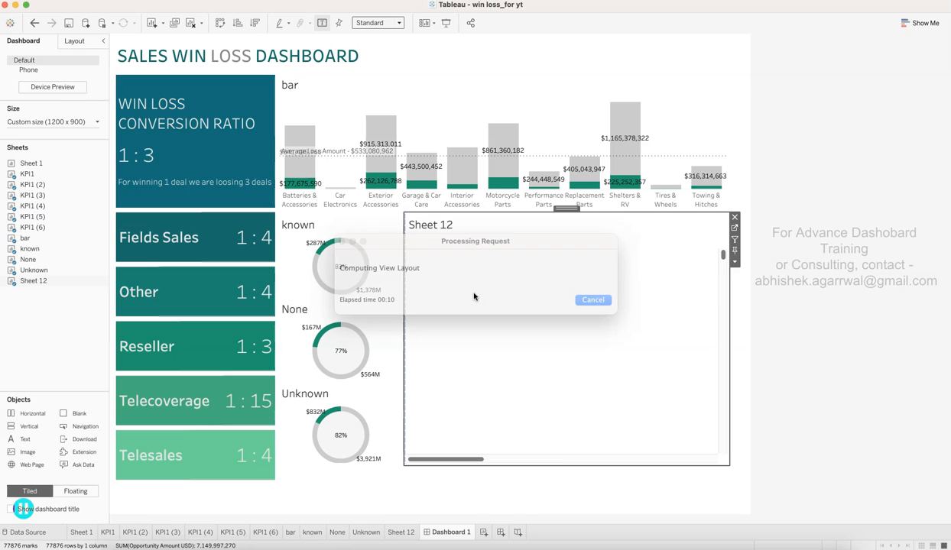
Narrow the Region column of Sheet 12 to bring Route To Market closer to it.
mouse_move(477, 456)
left_mouse_down()
mouse_move(556, 459)
mouse_move(468, 464)
left_mouse_up()
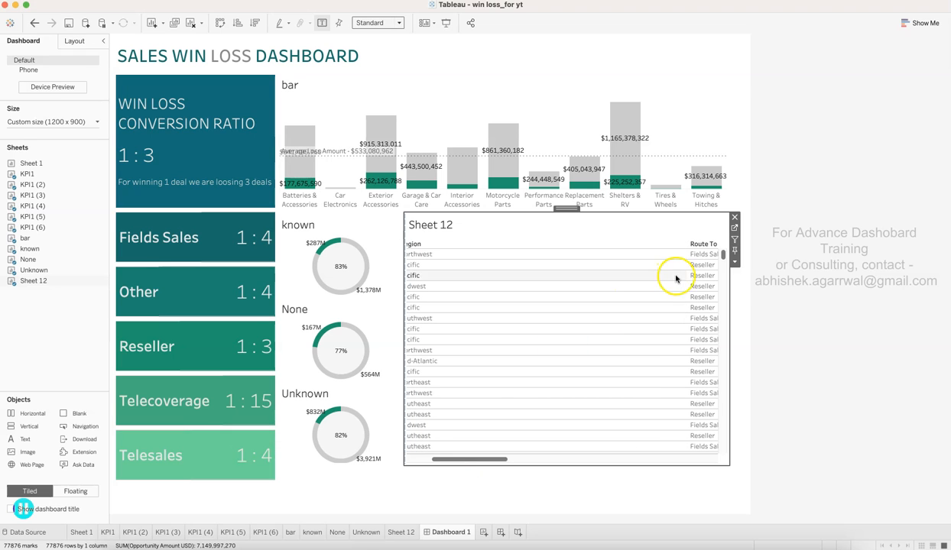
left_click_drag(686, 275, 451, 290)
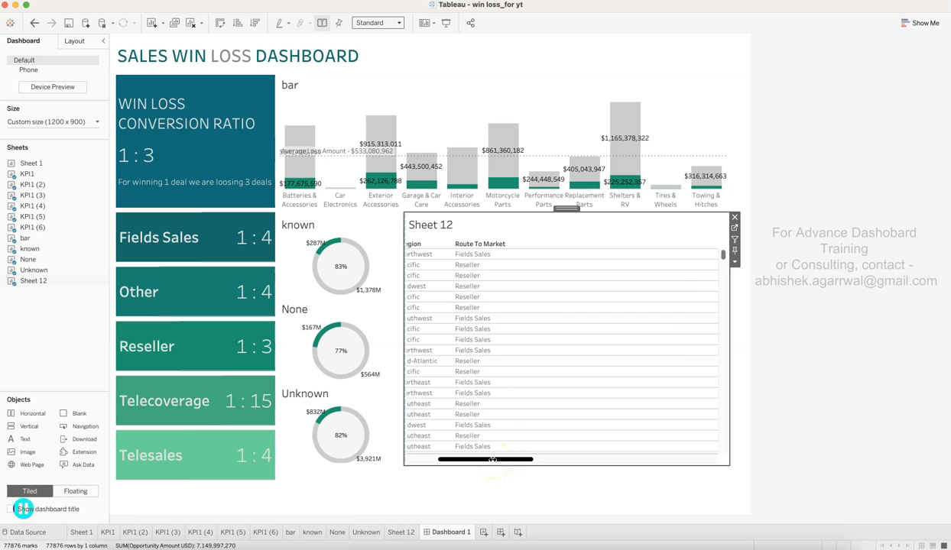
Narrow the Route To Market column of Sheet 12 and shrink the wide Supplies Subgroup column beside it.
left_click_drag(492, 460, 528, 457)
left_click_drag(705, 255, 411, 300)
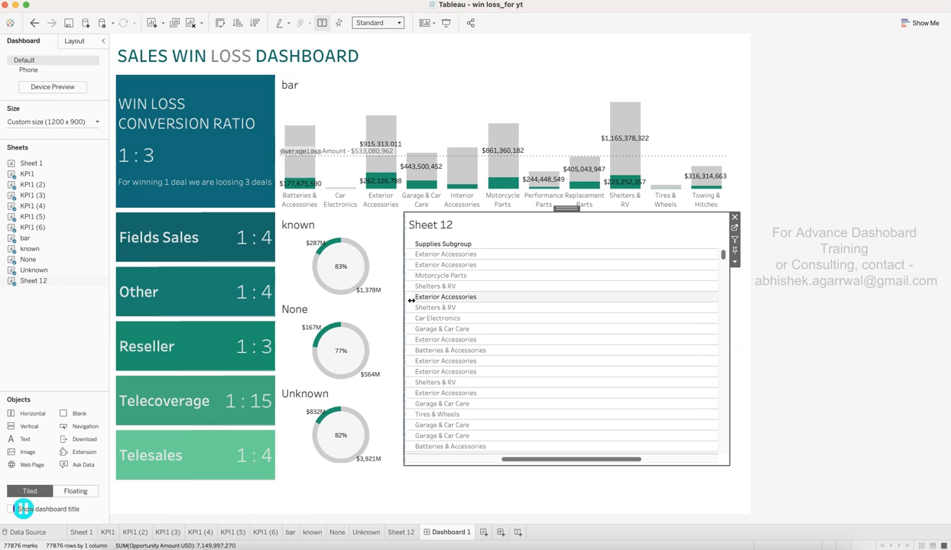
left_click_drag(540, 460, 649, 460)
left_click_drag(685, 274, 415, 300)
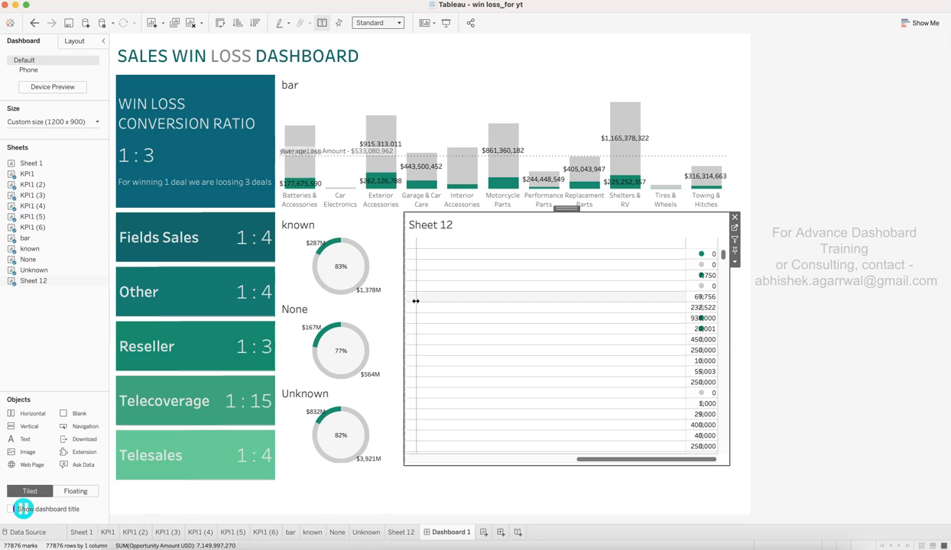
left_click_drag(415, 301, 416, 301)
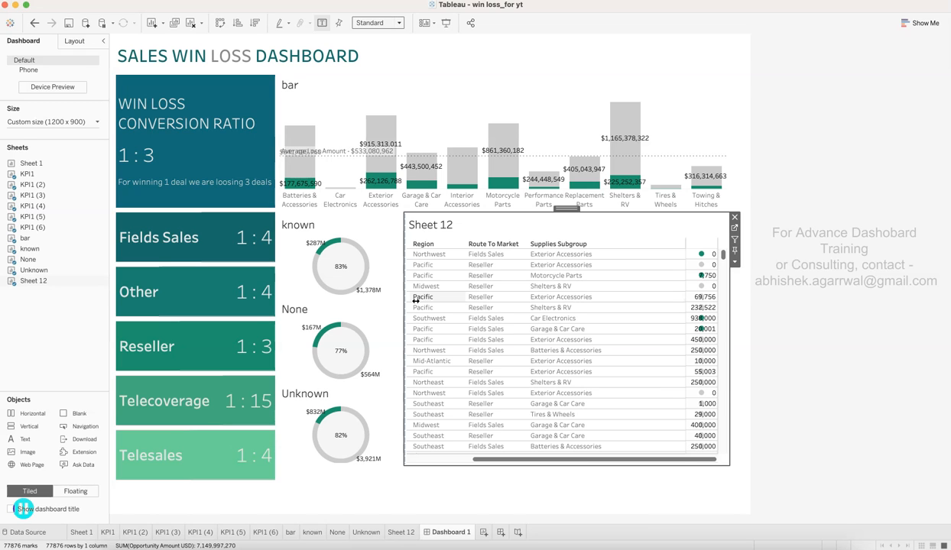
Narrow the Supplies Subgroup column of Sheet 12 further, until it is only slightly wider than its longest entries.
mouse_move(588, 460)
left_mouse_down()
mouse_move(579, 462)
mouse_move(591, 463)
left_mouse_up()
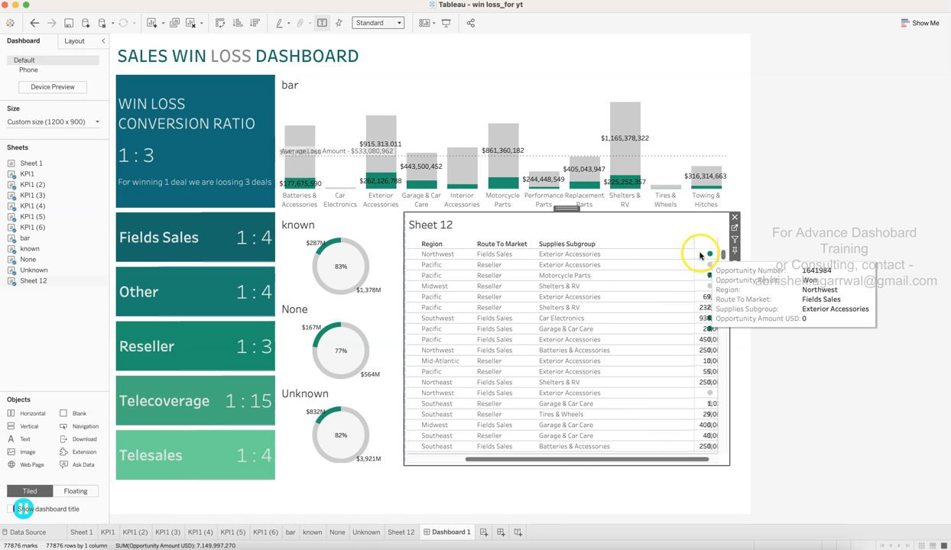
left_click_drag(694, 258, 654, 265)
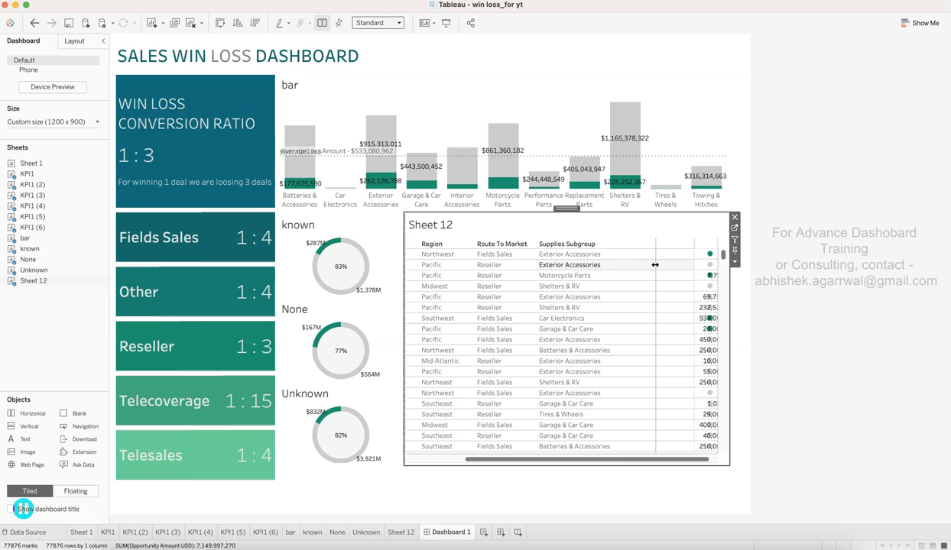
left_click_drag(654, 265, 654, 264)
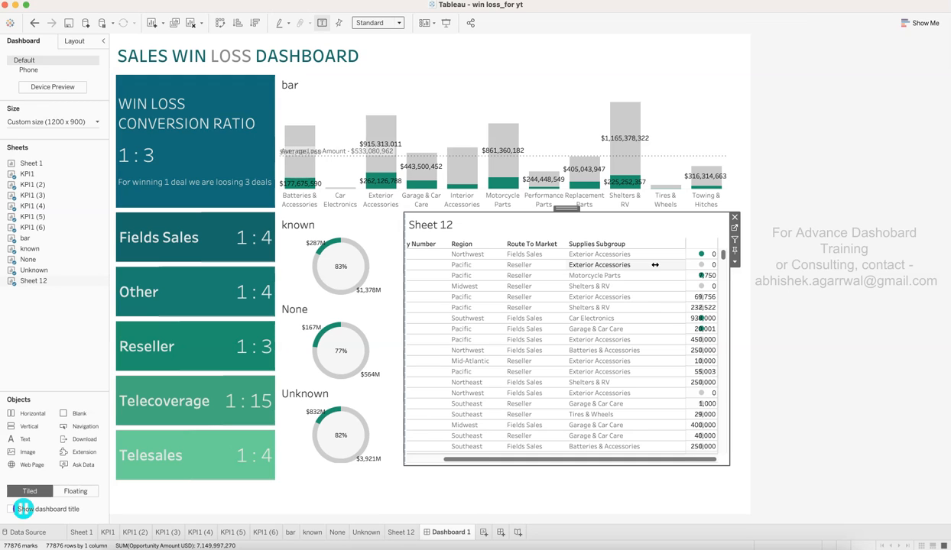
left_click_drag(685, 265, 645, 274)
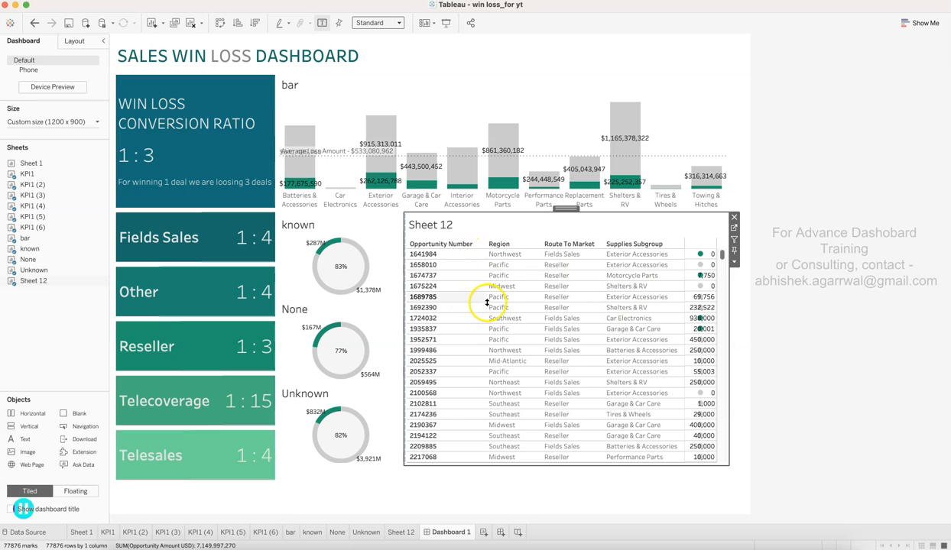
Narrow the Opportunity Number column of Sheet 12 to its header width, bringing Region right next to it.
left_click_drag(484, 307, 473, 309)
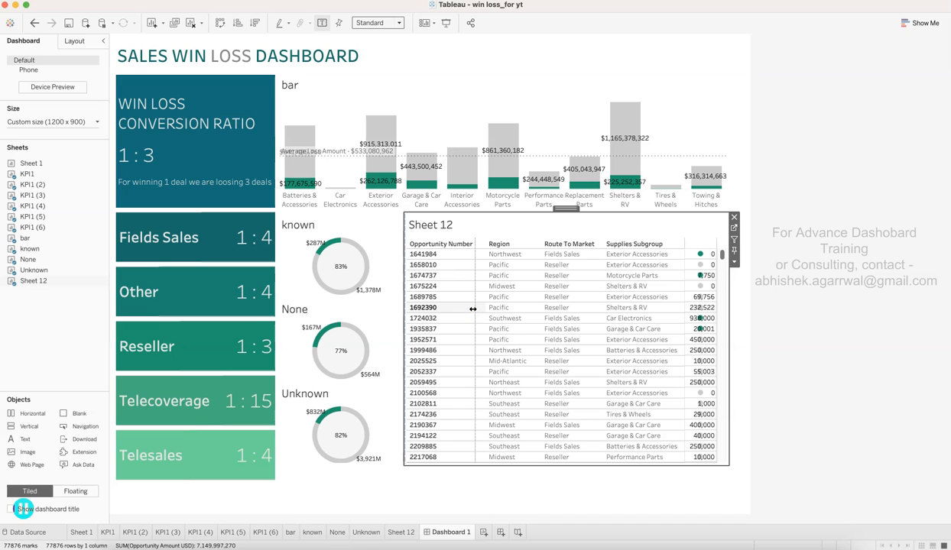
left_click_drag(473, 309, 462, 309)
left_click(640, 418)
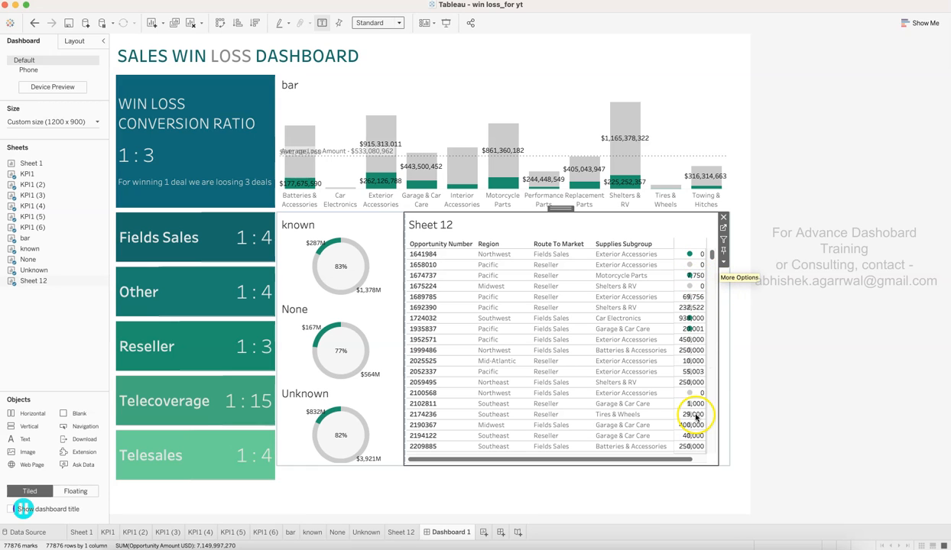
left_click(728, 321)
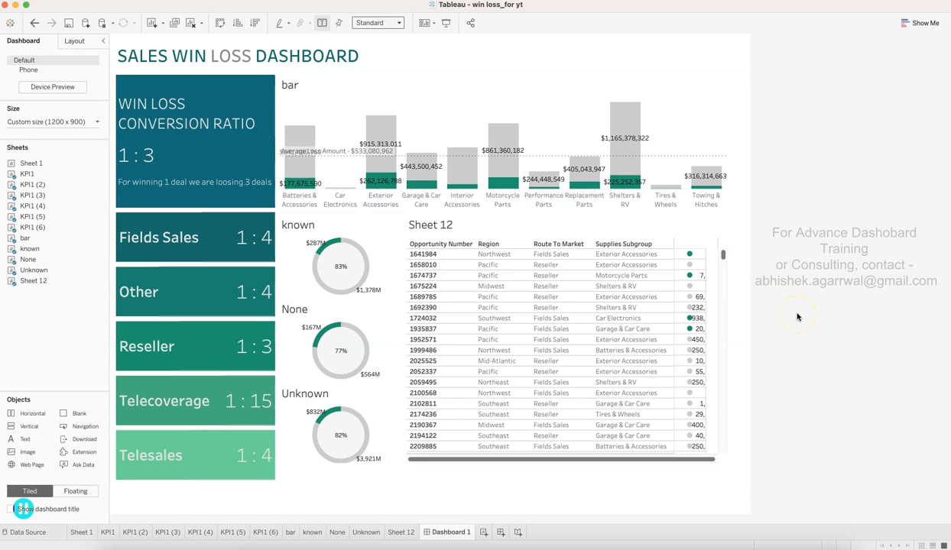
left_click(731, 293)
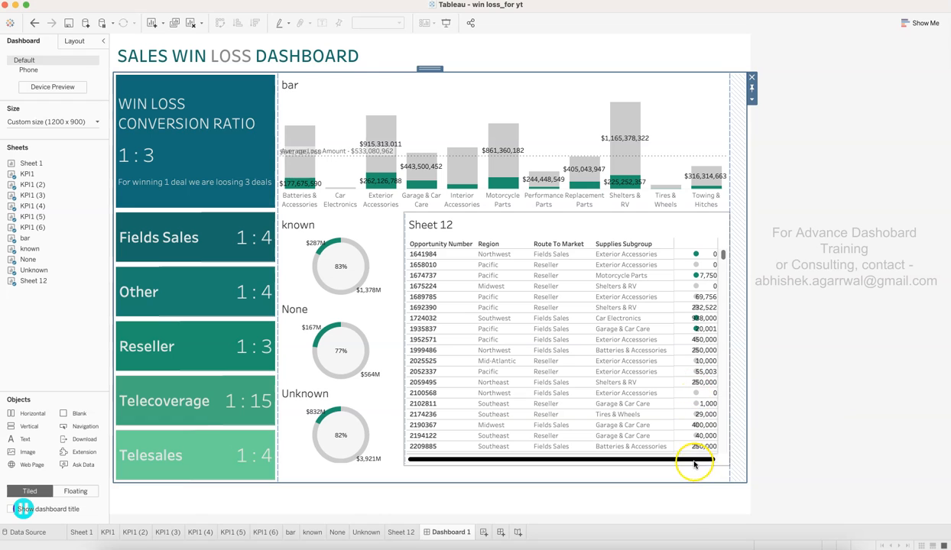
left_click(694, 405)
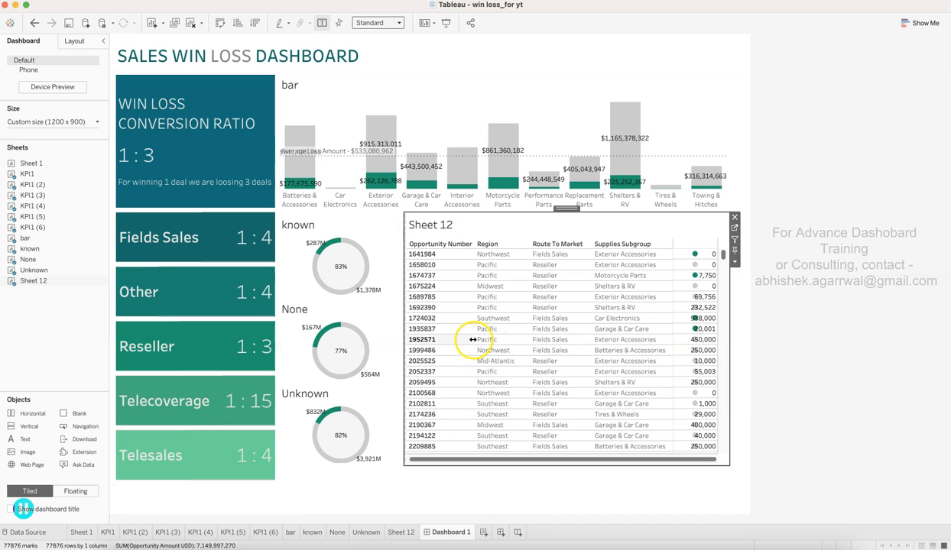
Narrow the Opportunity Number column to about its numbers' width and trim Supplies Subgroup so Sheet 12 fits without horizontal scrolling.
left_click_drag(474, 339, 450, 340)
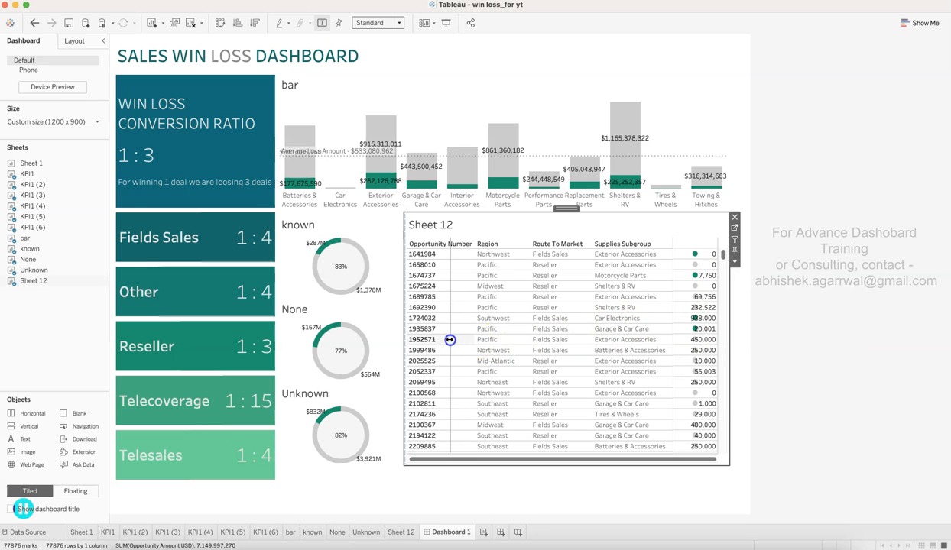
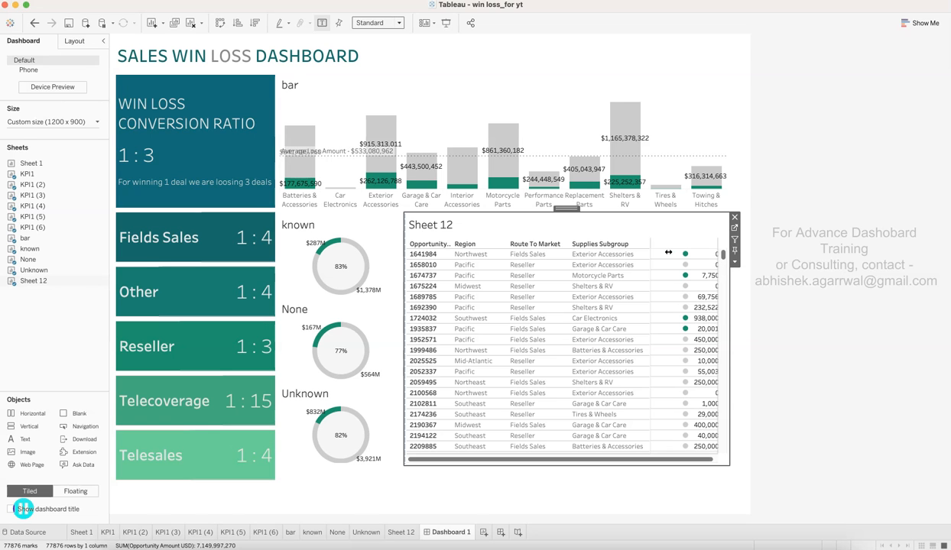
left_click(725, 461)
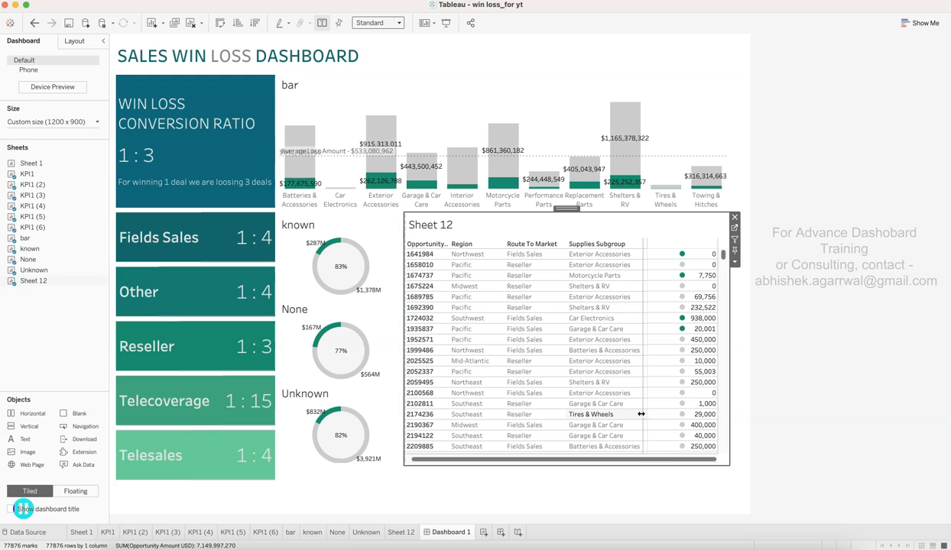
left_click_drag(641, 414, 694, 474)
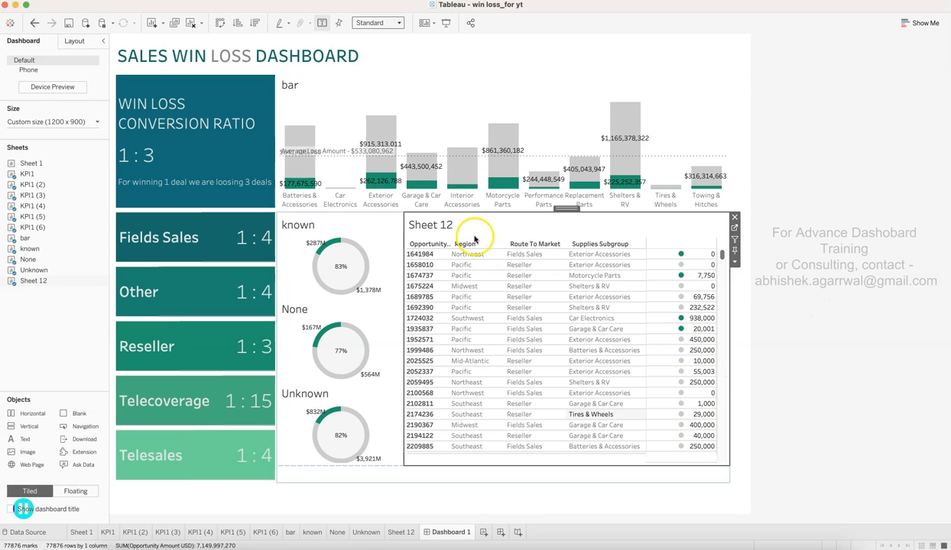
Place a text object reading "Win / Loss by Competitor" above the known donut chart, following the Win Loss Ratio workbook's dashboard.
left_click(298, 90)
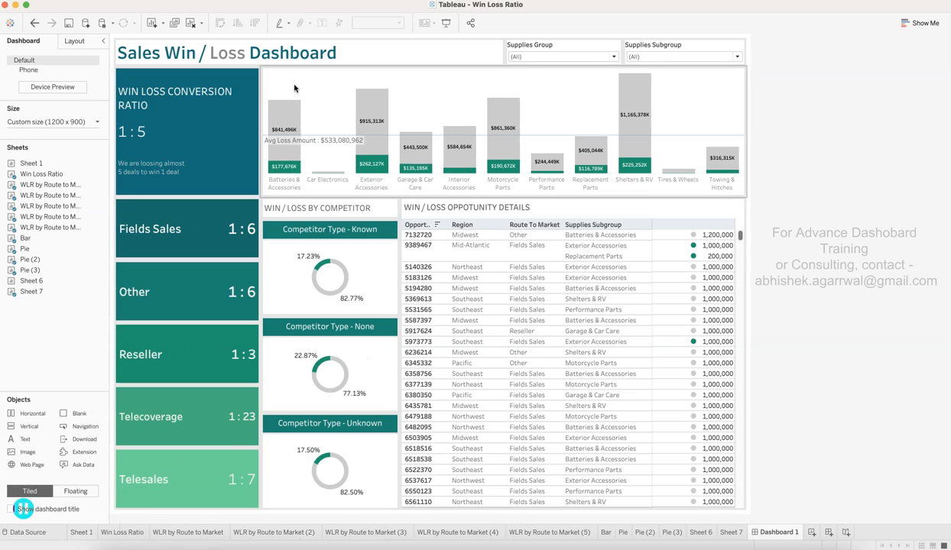
left_click(370, 256)
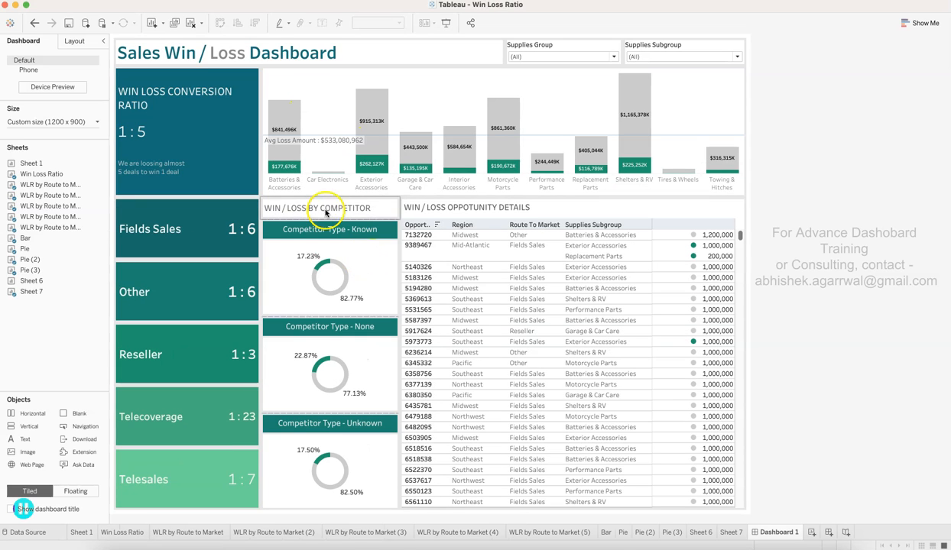
left_click(329, 218)
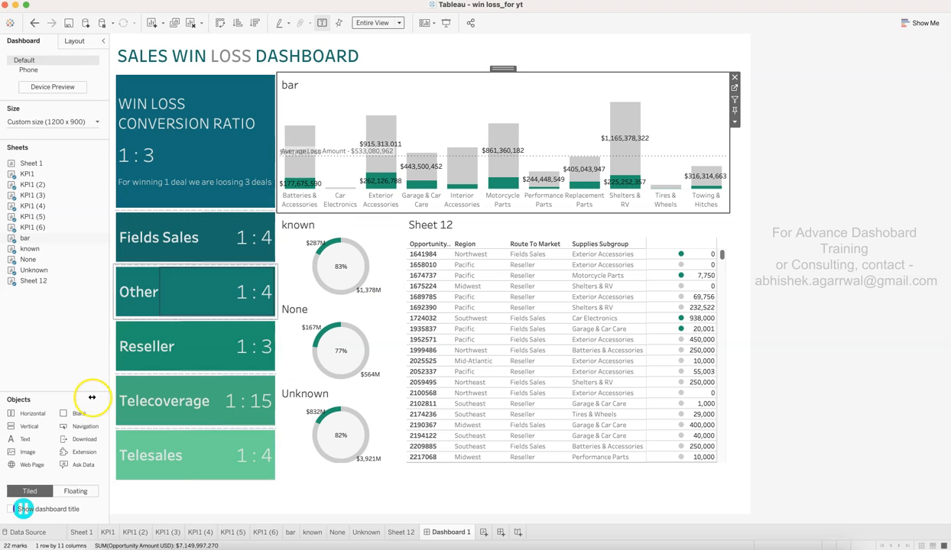
mouse_move(29, 426)
left_mouse_down()
mouse_move(211, 297)
mouse_move(253, 245)
mouse_move(321, 219)
mouse_move(312, 219)
mouse_move(306, 244)
left_mouse_up()
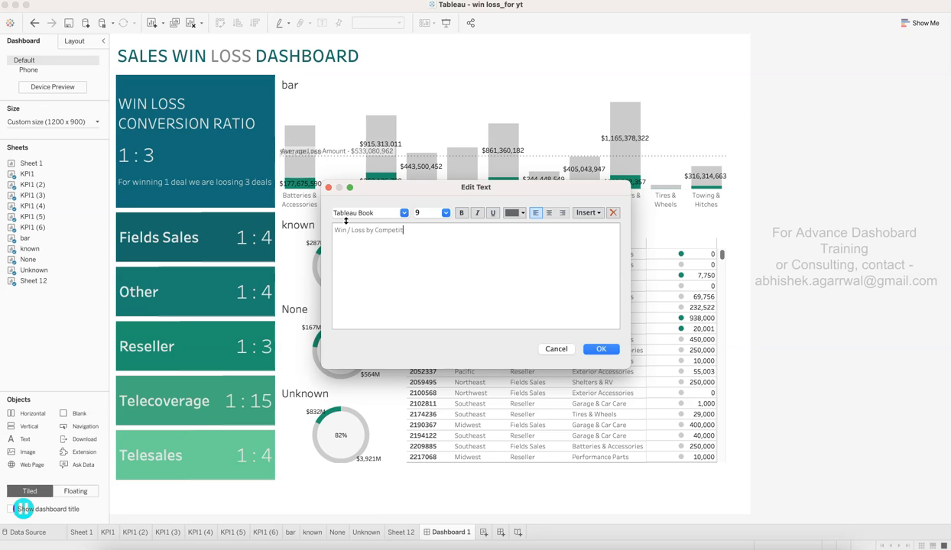
Format the "Win / Loss by Competitor" heading as size 14, gray, in Tableau Regular, and apply it.
triple_click(346, 221)
left_click(446, 213)
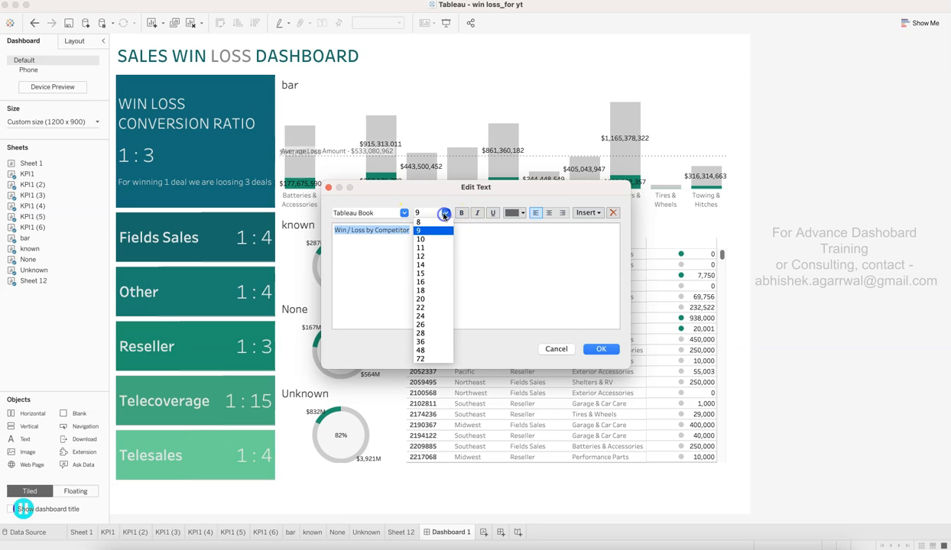
left_click(438, 266)
left_click(512, 212)
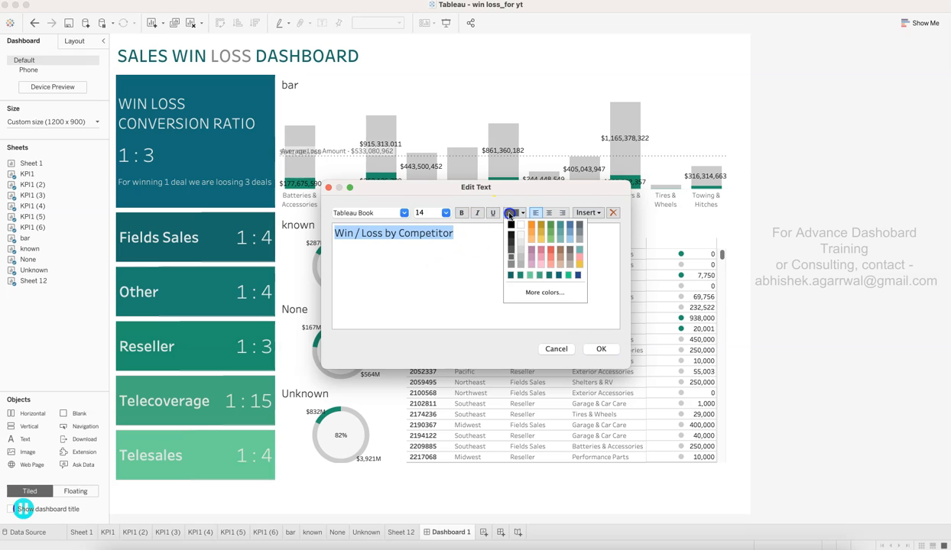
left_click(511, 264)
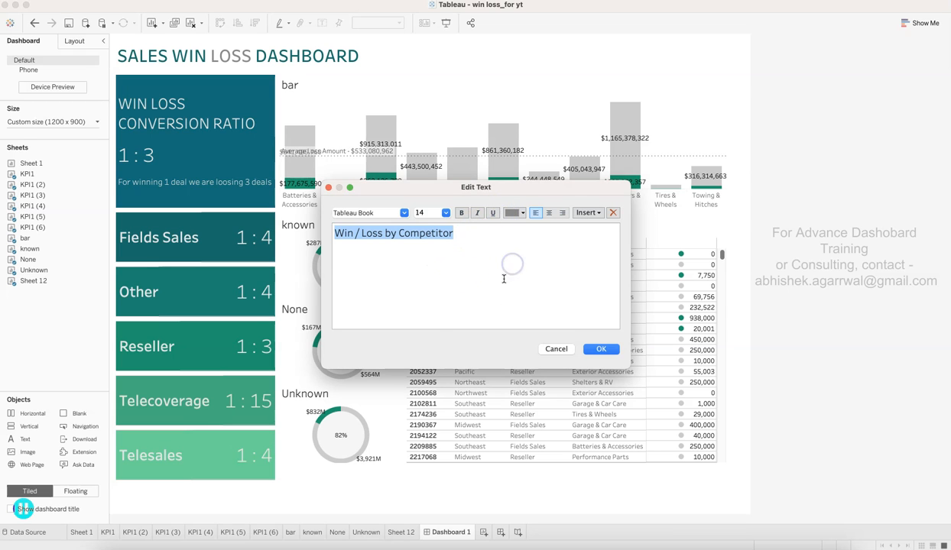
left_click(394, 213)
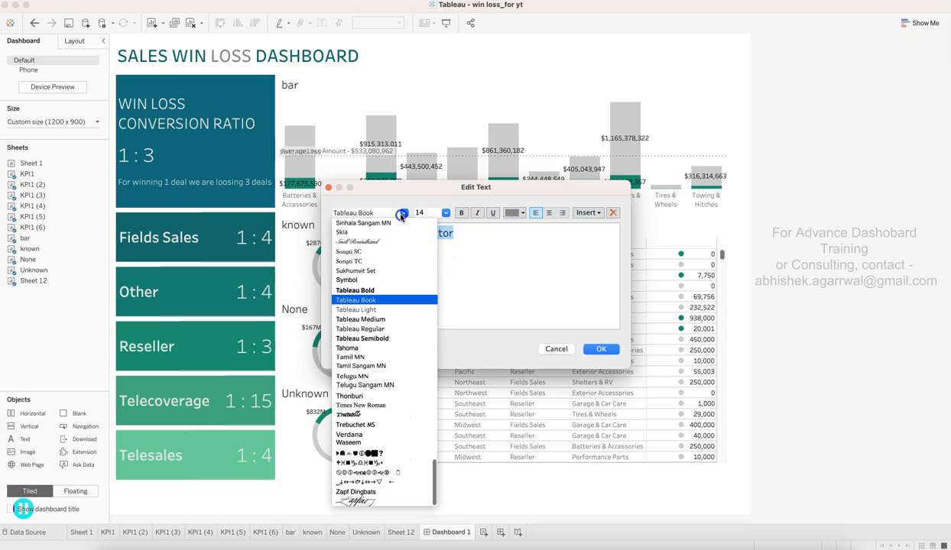
left_click(388, 329)
left_click(601, 349)
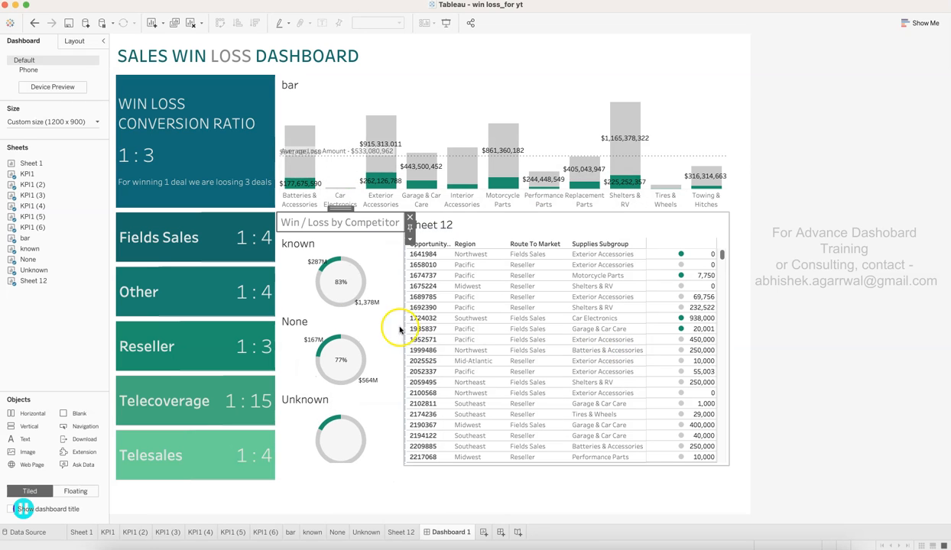
Compare the competitor heading and donut chart titles with those on the Win Loss Ratio workbook's dashboard.
left_click(303, 243)
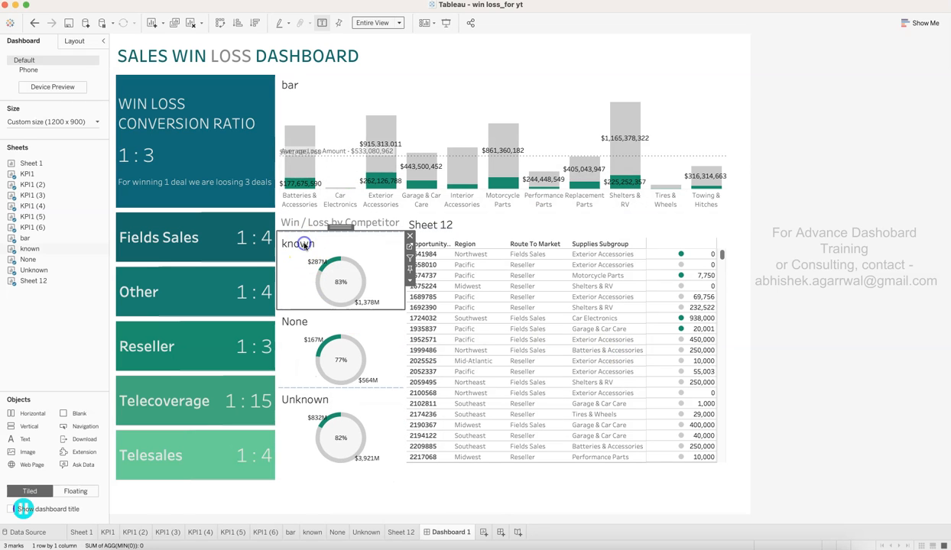
left_click(295, 321)
left_click(298, 396)
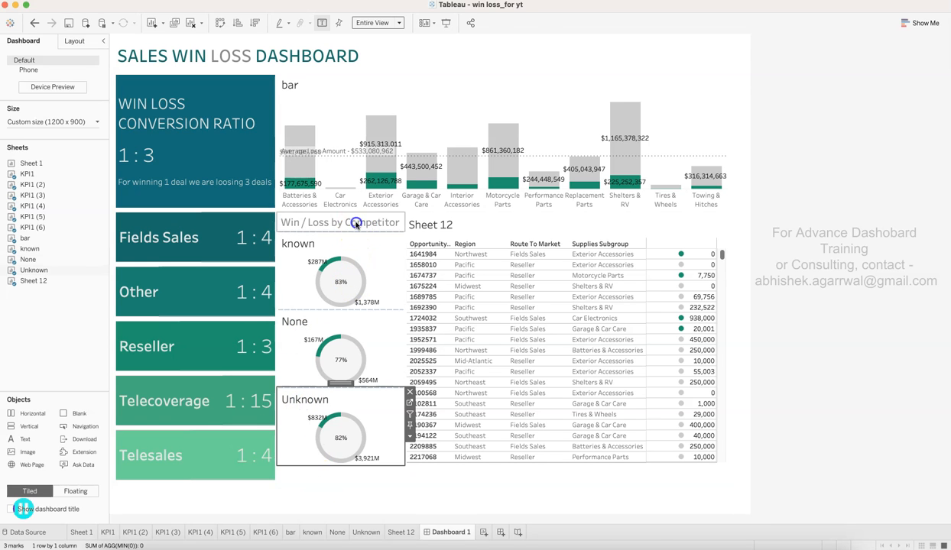
left_click(306, 220)
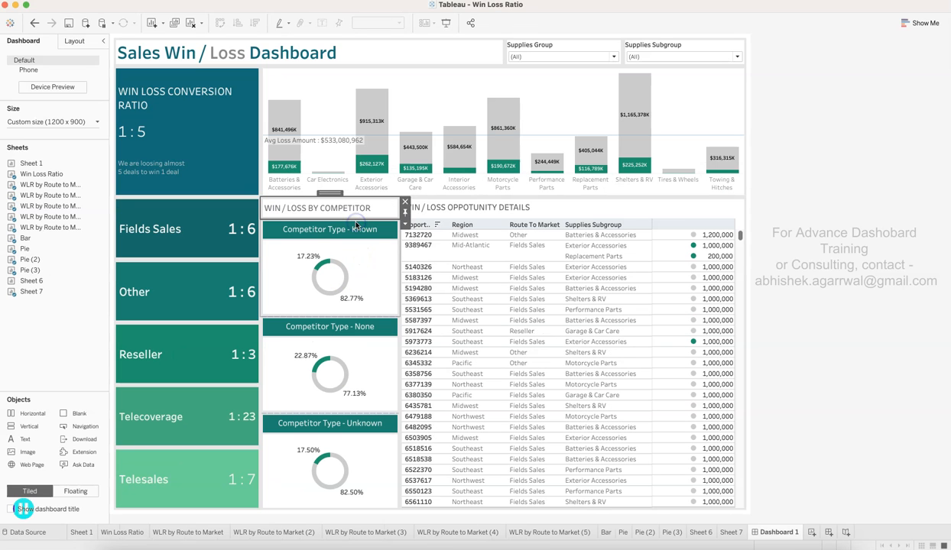
left_click(425, 230)
left_click(374, 207)
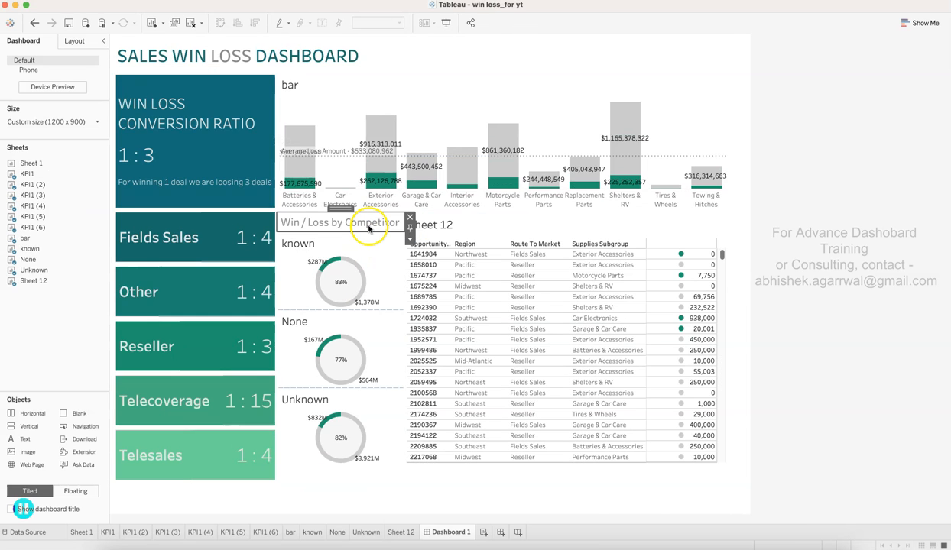
Replace the known donut chart's sheet-name title with "Competitor Type - Known".
left_click(321, 237)
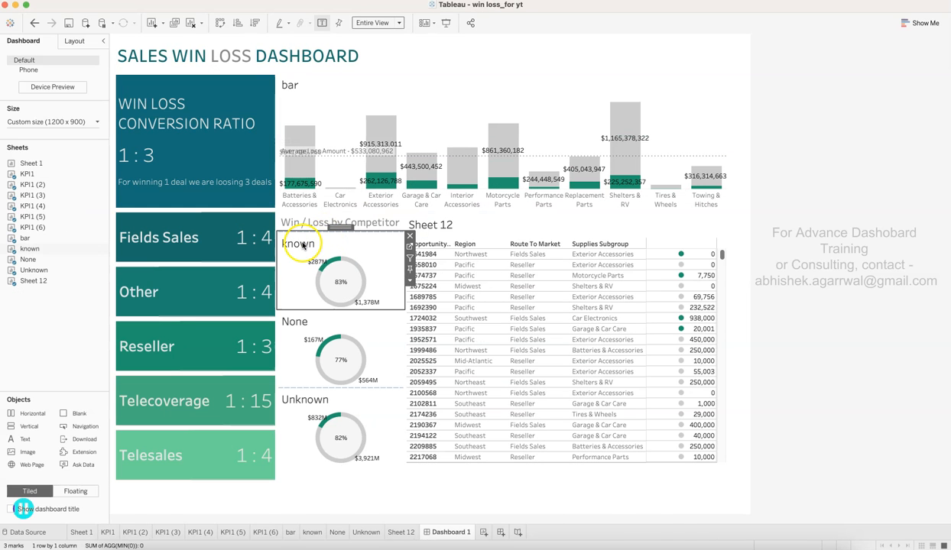
double_click(292, 246)
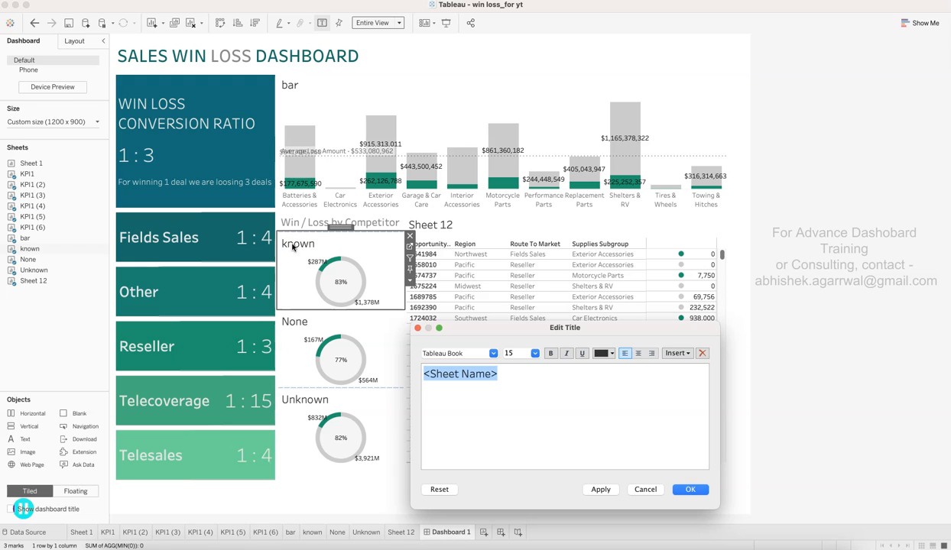
type("Competitor Type - Know")
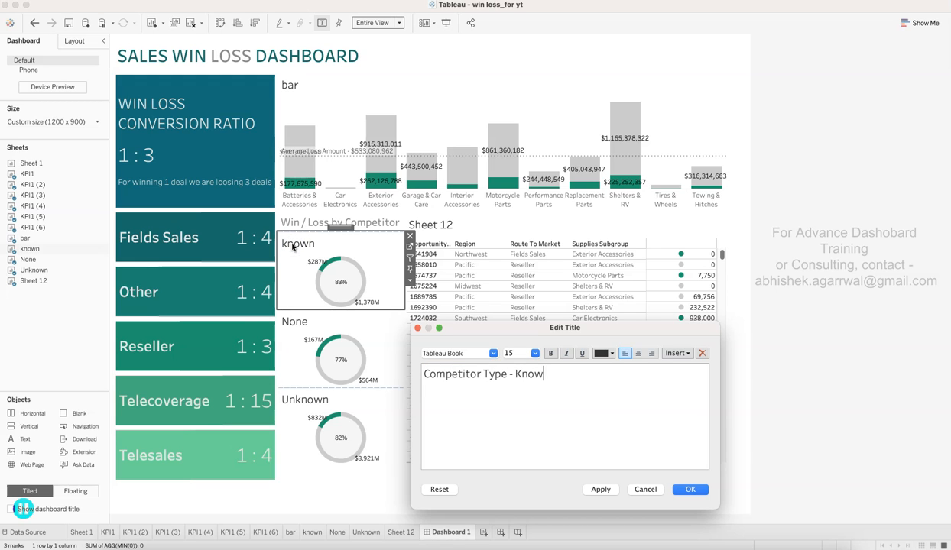
key("super+a")
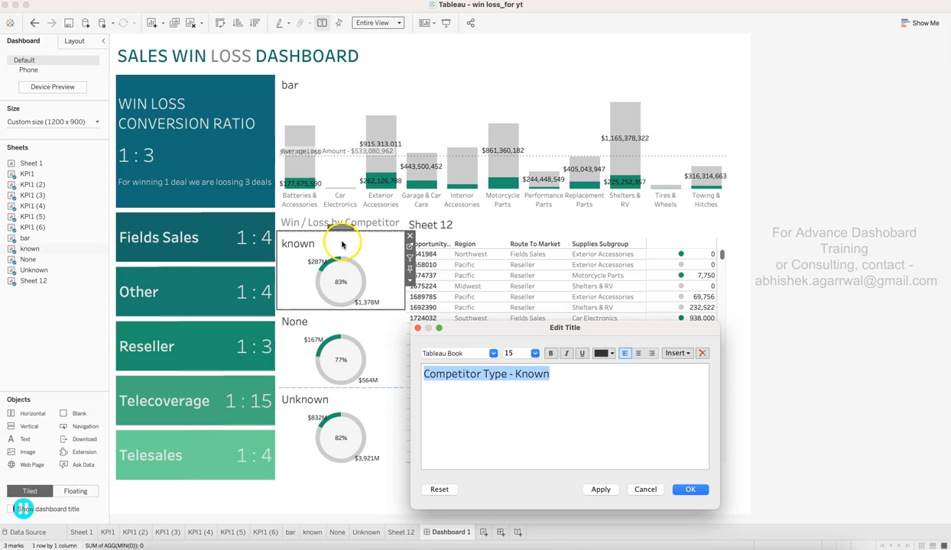
Format the "Competitor Type - Known" title as size 12, Tableau Regular, in very light gray, and apply it.
left_click(535, 353)
left_click(521, 397)
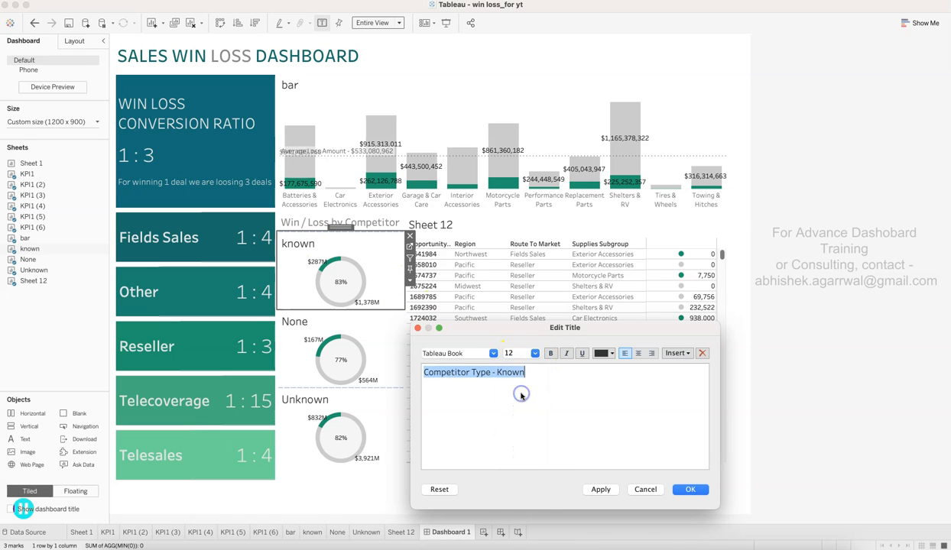
left_click(496, 354)
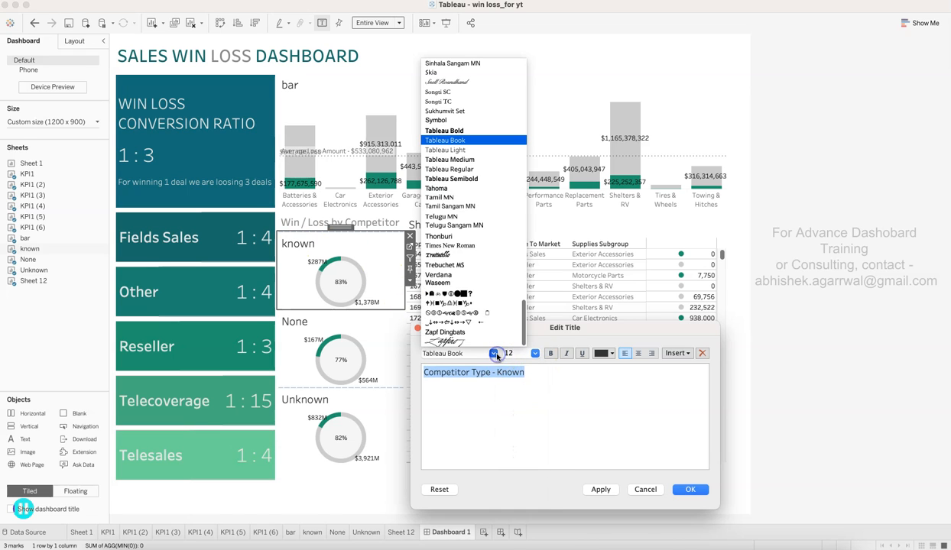
left_click(483, 170)
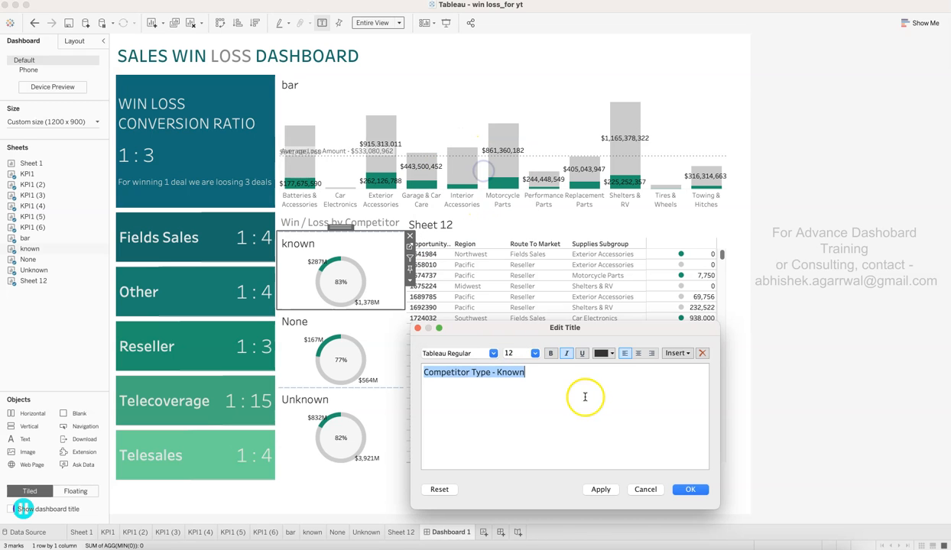
left_click(606, 356)
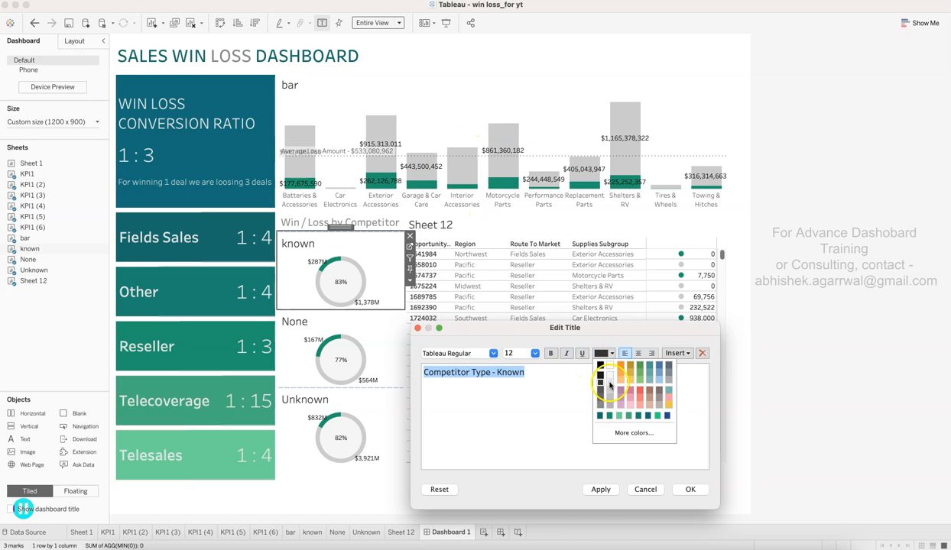
left_click(609, 382)
left_click(601, 489)
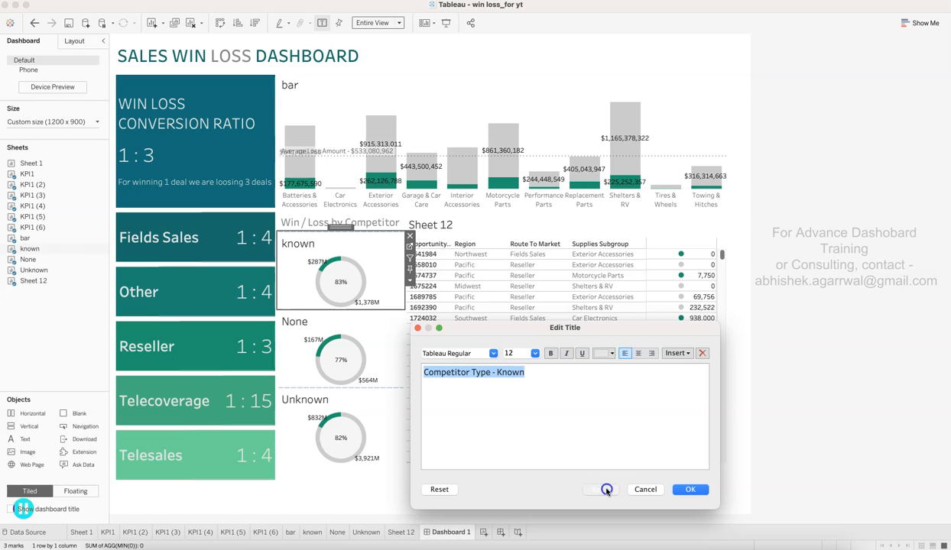
left_click(680, 489)
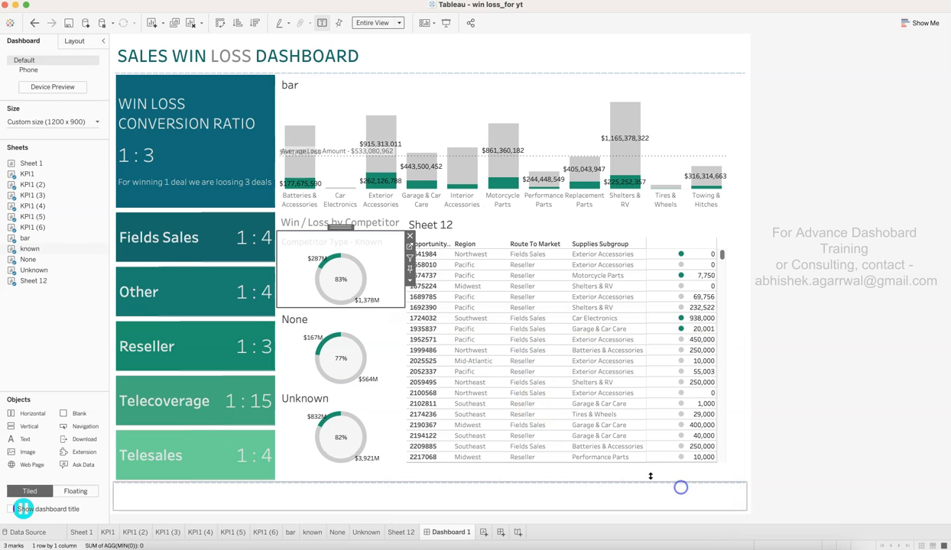
Shade the "Competitor Type - Known" title background with the green used for the donut's win segment.
right_click(353, 245)
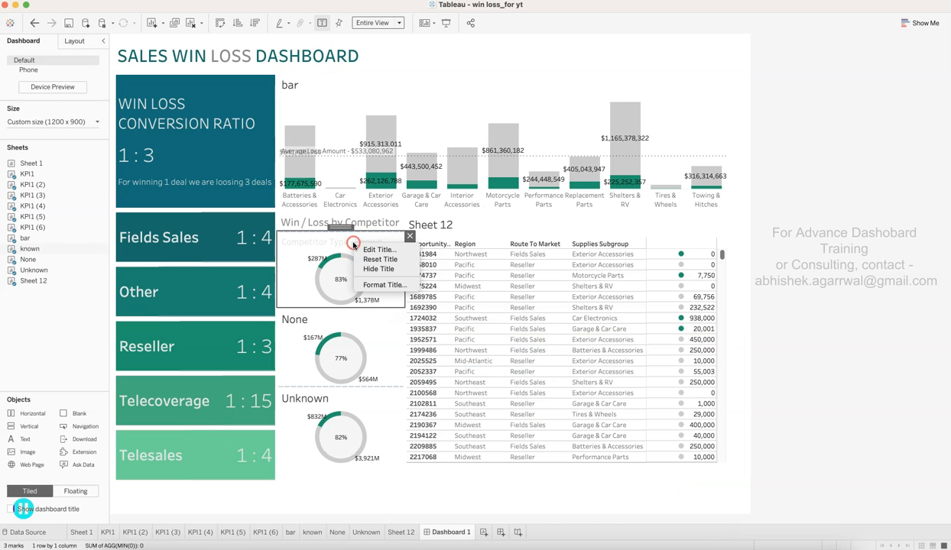
left_click(379, 286)
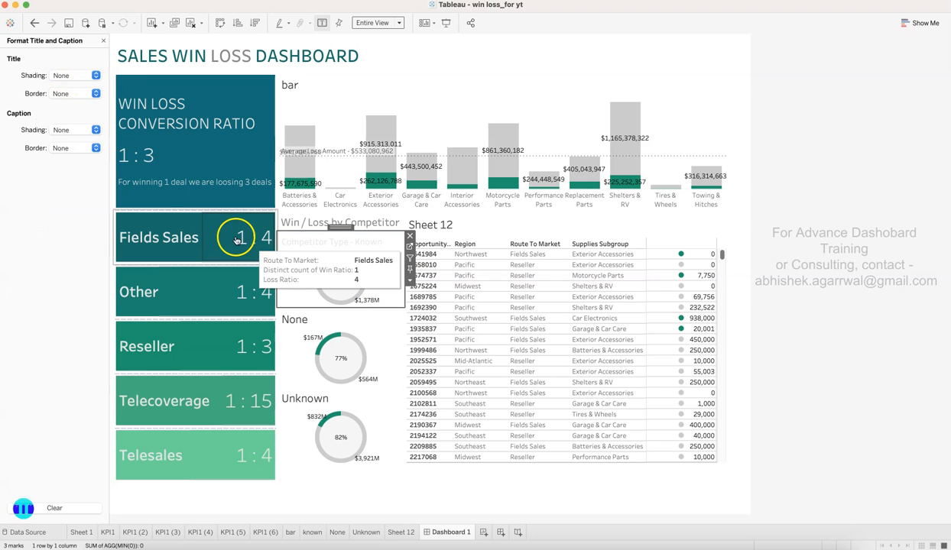
left_click(70, 76)
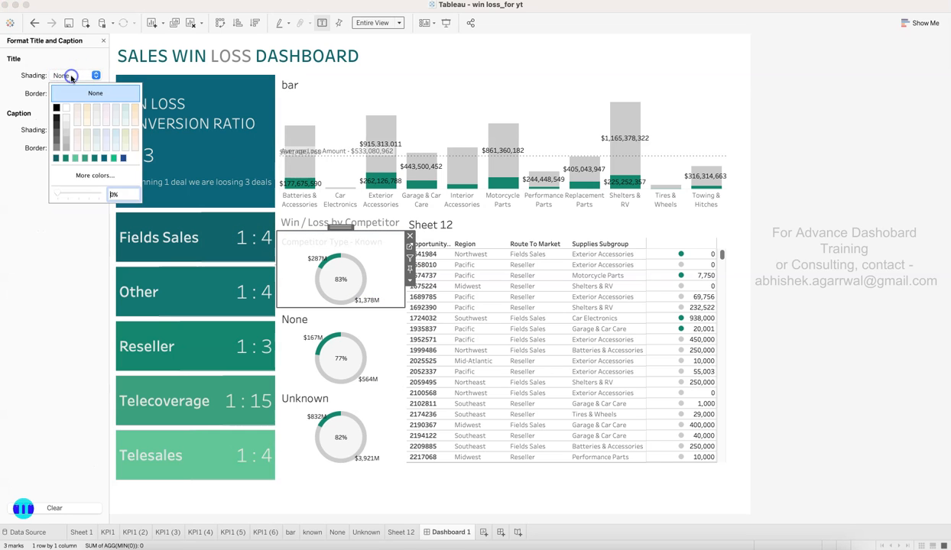
left_click(66, 158)
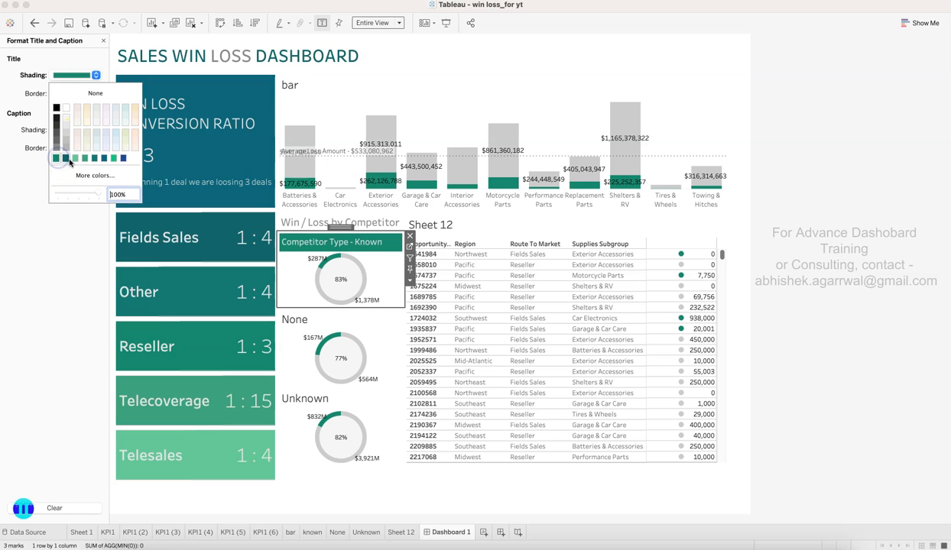
left_click(67, 159)
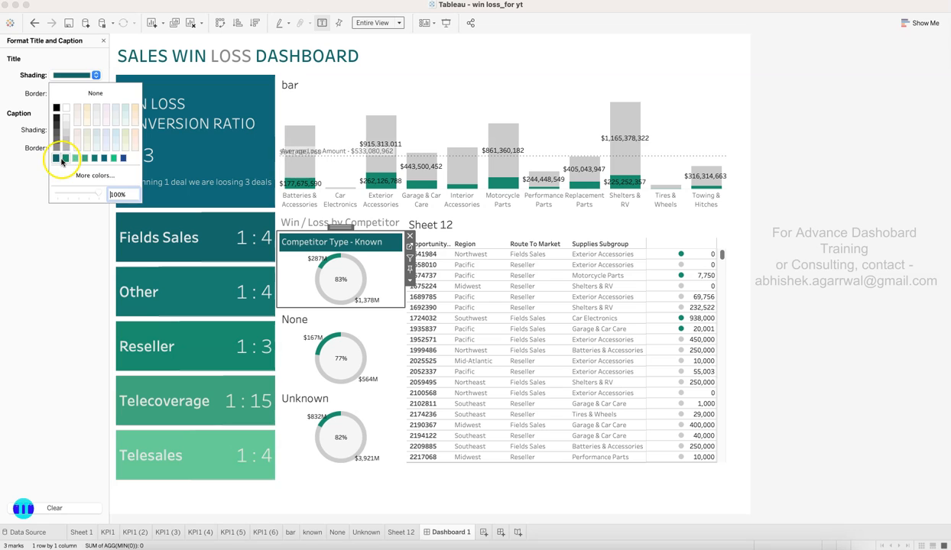
left_click(66, 159)
left_click(38, 298)
Center the "Competitor Type - Known" title text and recheck its formatting.
left_click(348, 247)
double_click(349, 246)
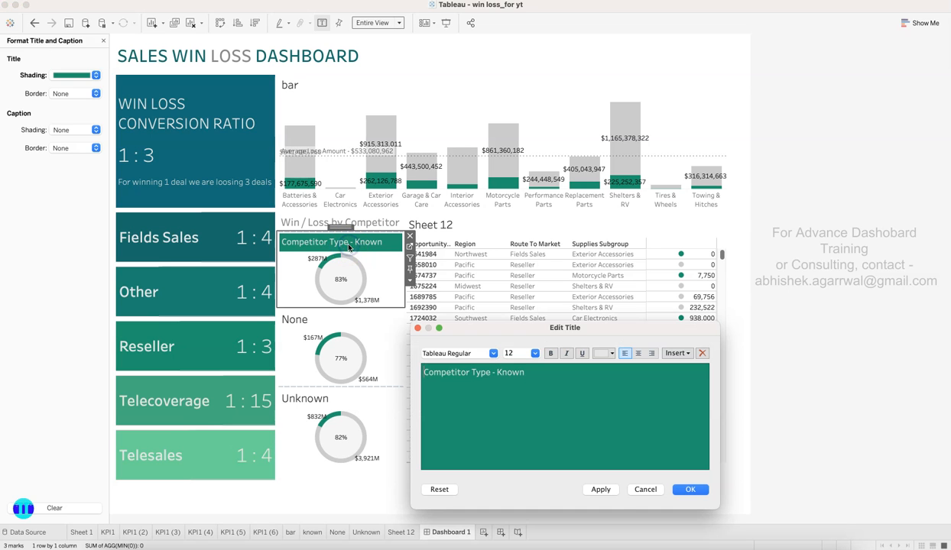
left_click(639, 353)
left_click(690, 489)
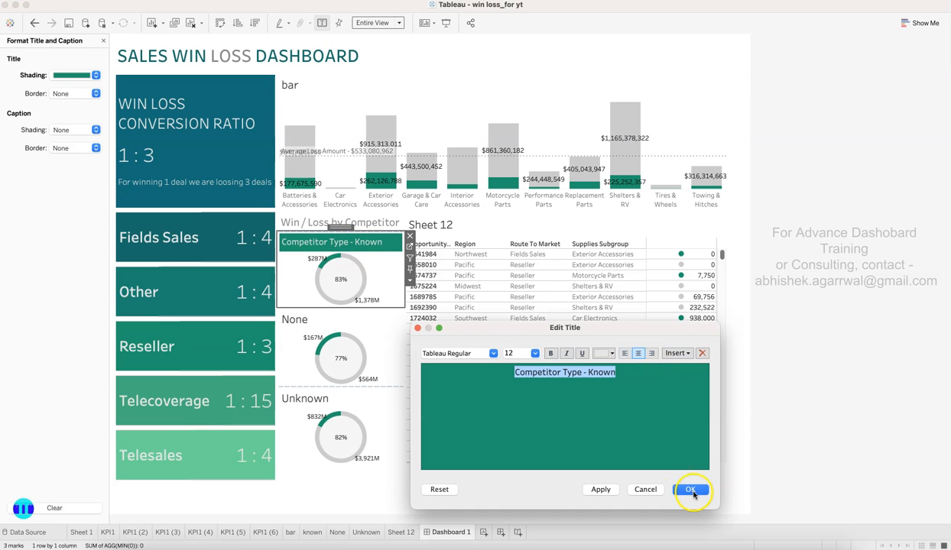
left_click(376, 282)
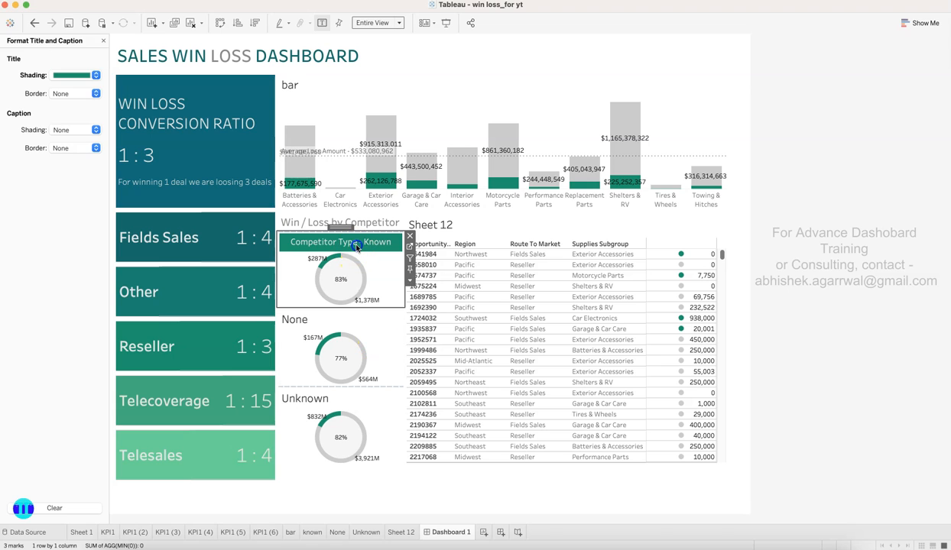
double_click(373, 249)
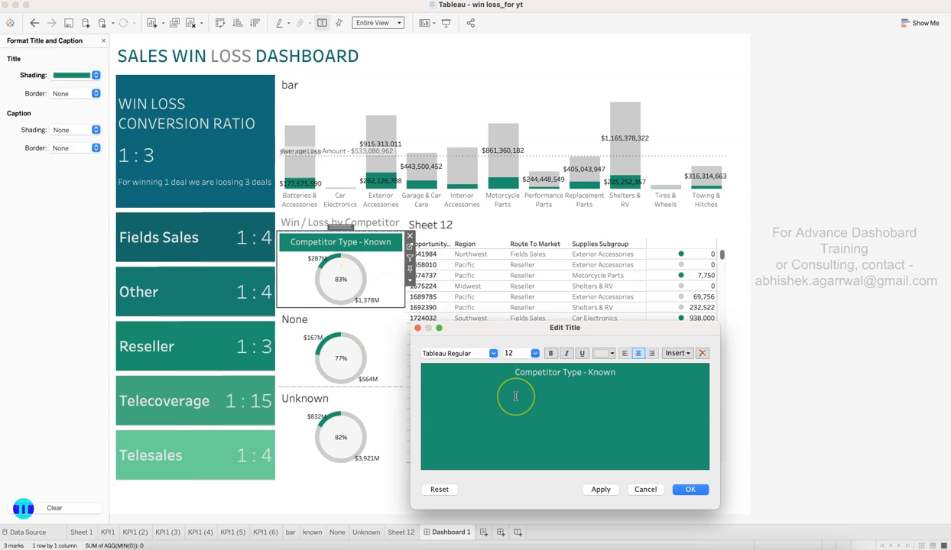
key("Escape")
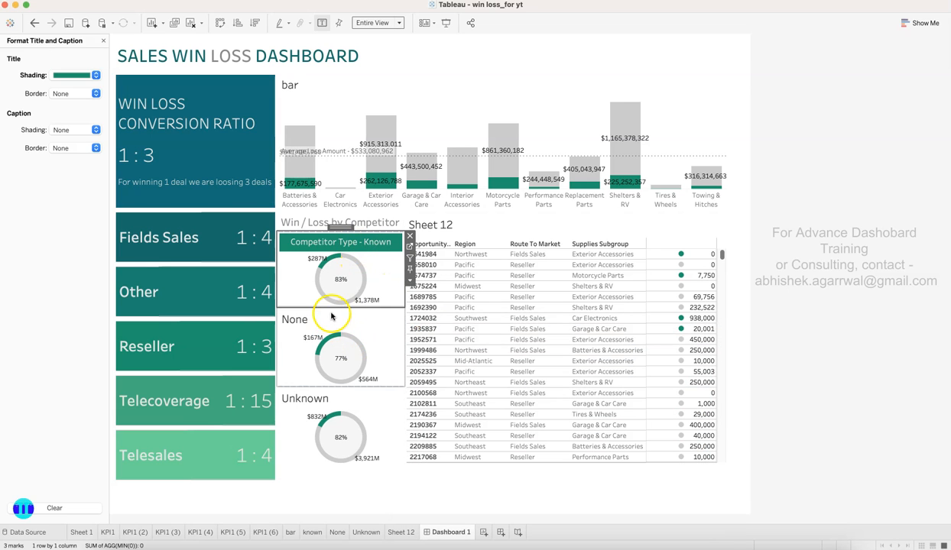
Replace the None donut chart's sheet-name title with "Competitor Type - None".
double_click(331, 315)
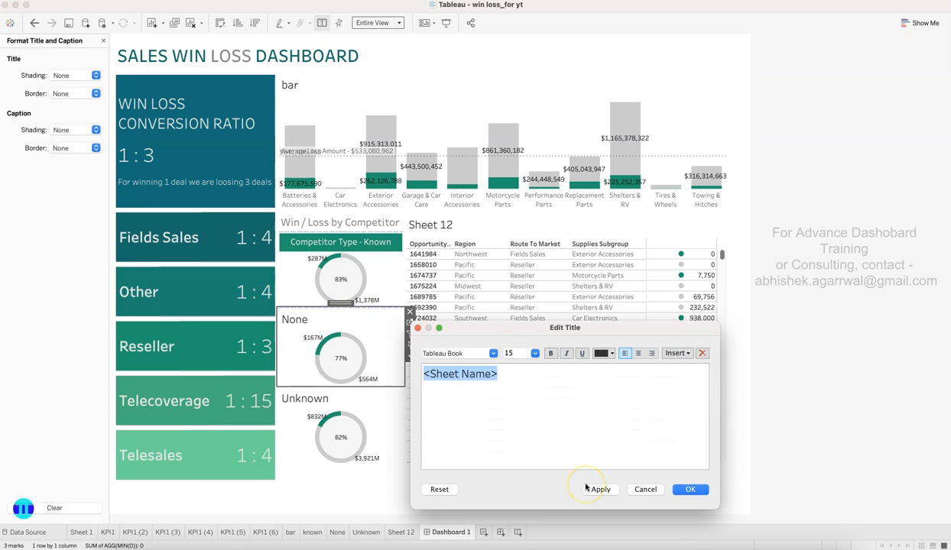
type("Competitor Type - No")
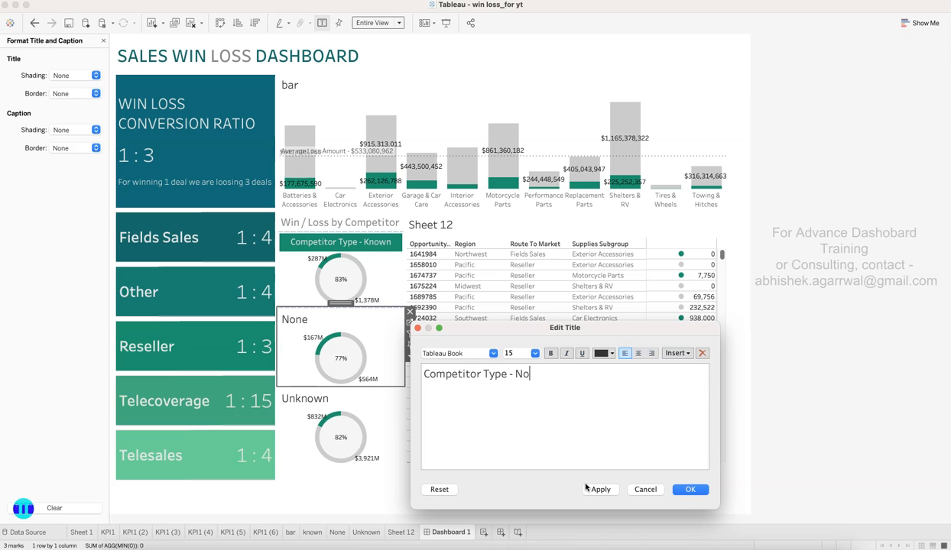
key("super+a")
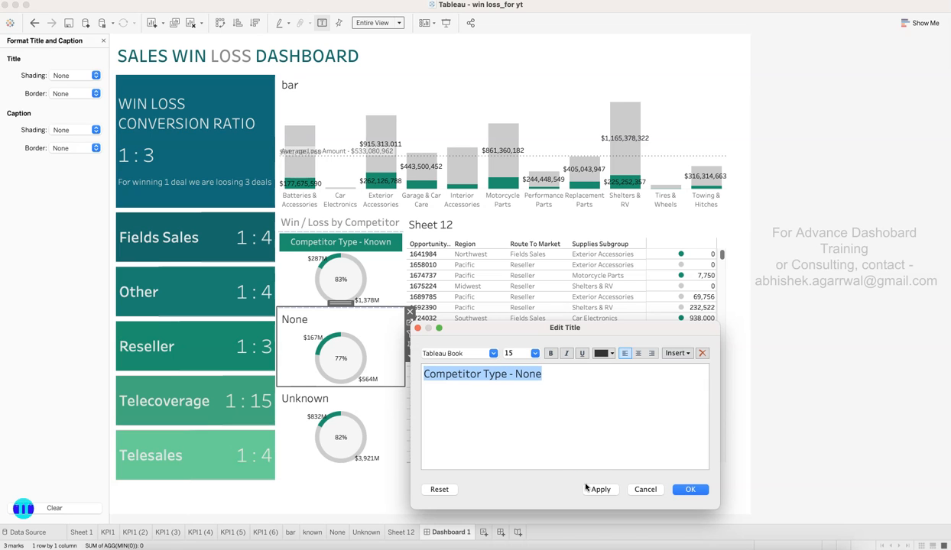
Format the "Competitor Type - None" title in Tableau Regular, centered, with very light gray text.
left_click(494, 353)
left_click(471, 170)
left_click(639, 353)
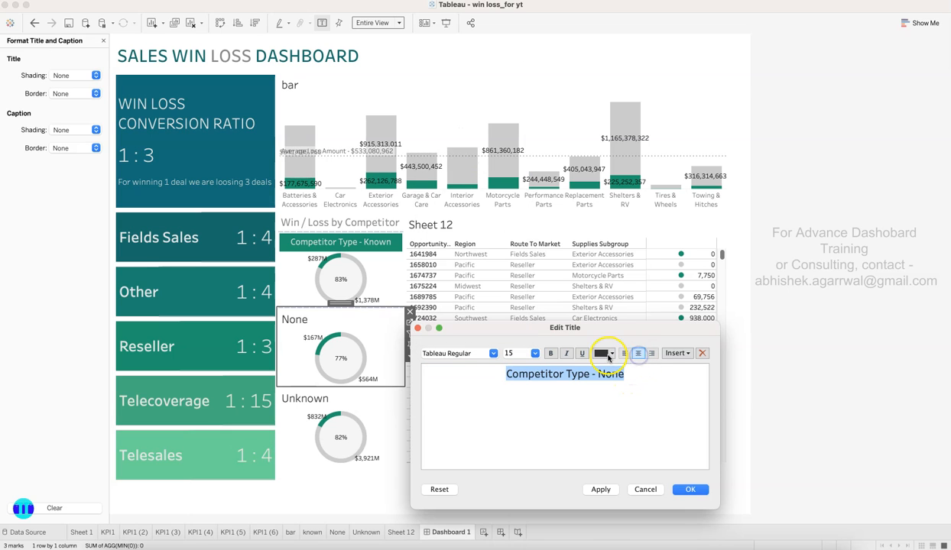
left_click(604, 354)
left_click(611, 382)
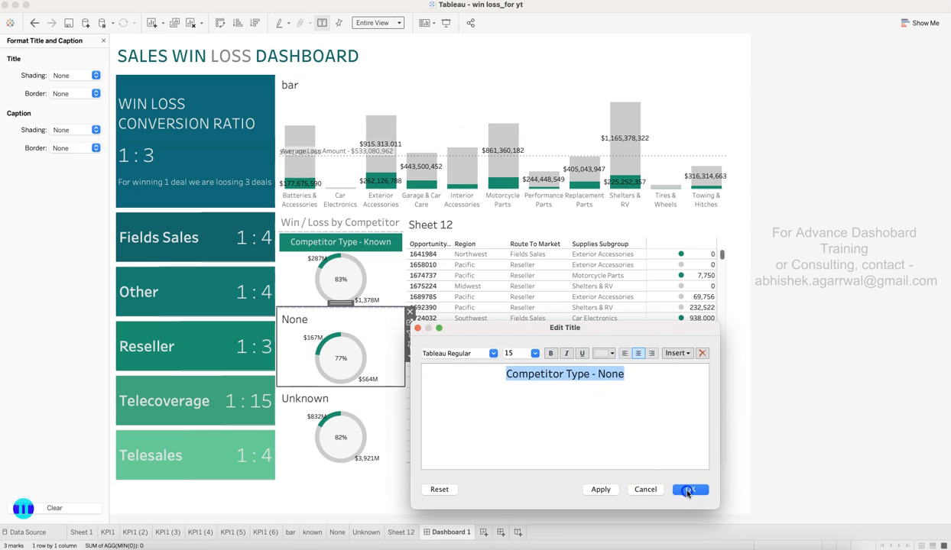
left_click(690, 489)
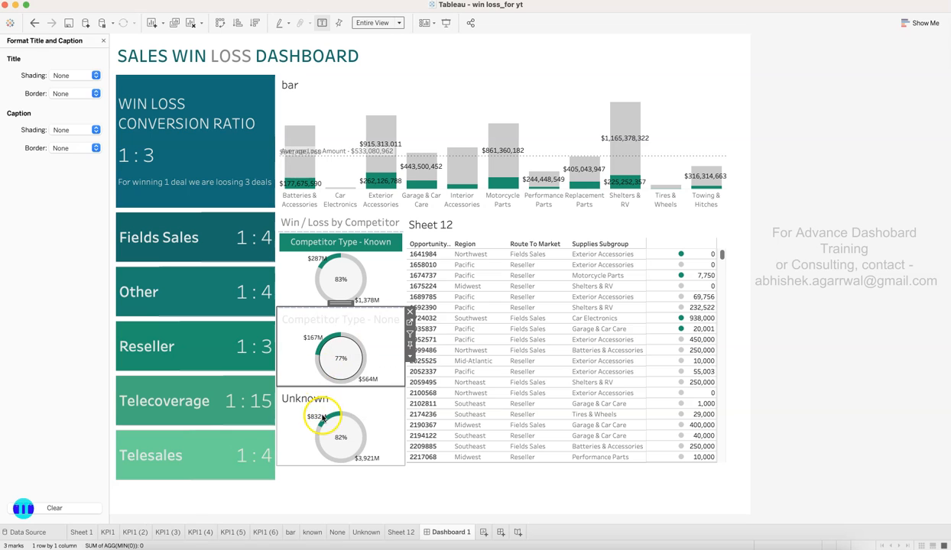
Replace the Unknown donut chart's sheet-name title with "Competitor Type - Unknown".
double_click(320, 403)
type("Competitor Type - Unk")
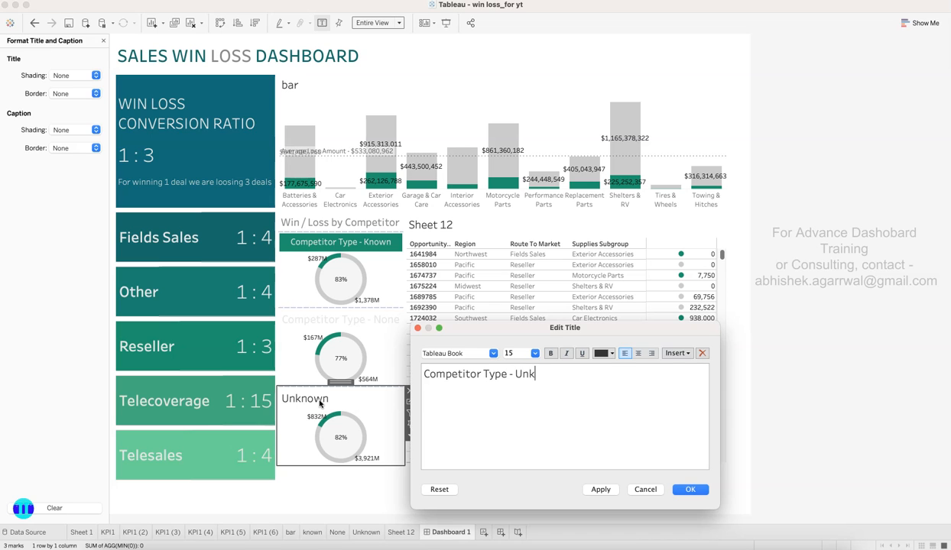
key("super+a")
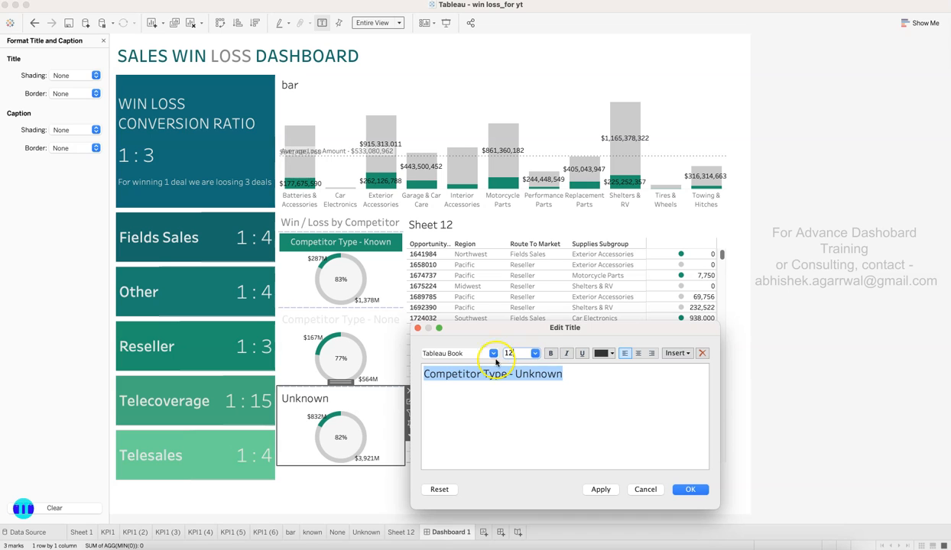
Format the "Competitor Type - Unknown" title as size 12, Tableau Regular, in very light gray, and apply it.
left_click(472, 354)
left_click(472, 354)
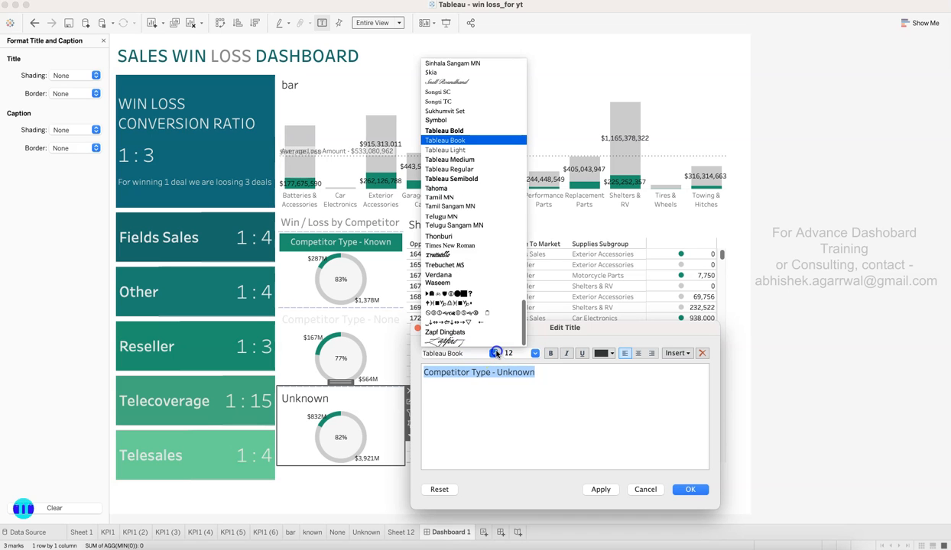
left_click(478, 168)
left_click(611, 353)
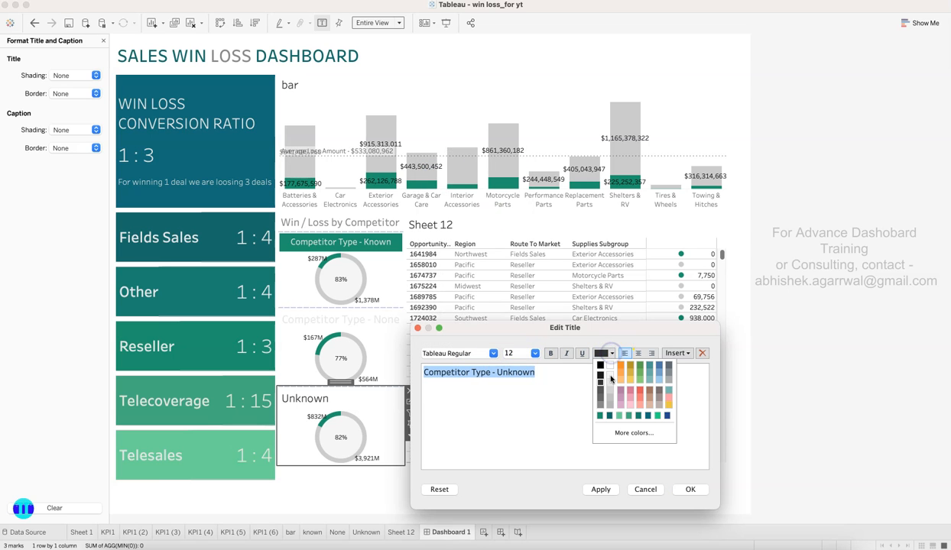
left_click(611, 378)
left_click(600, 490)
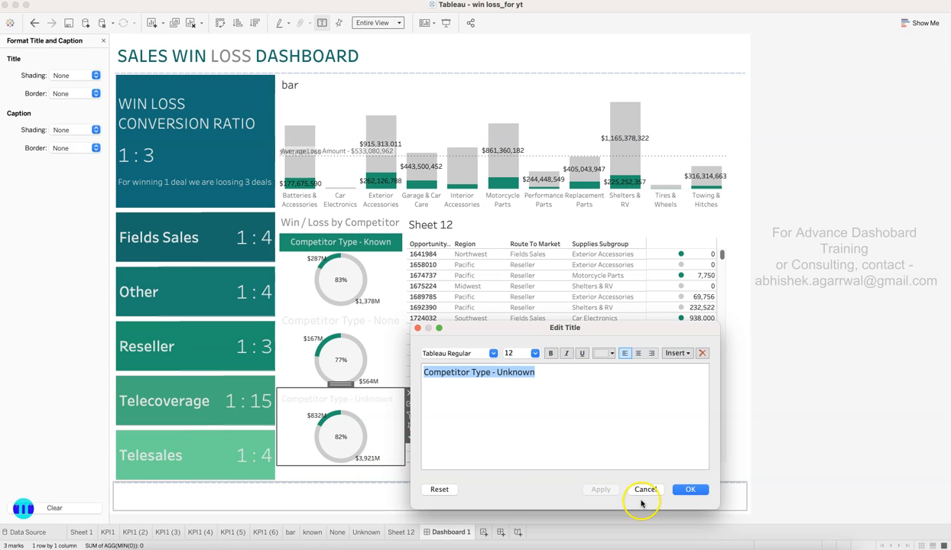
left_click(683, 489)
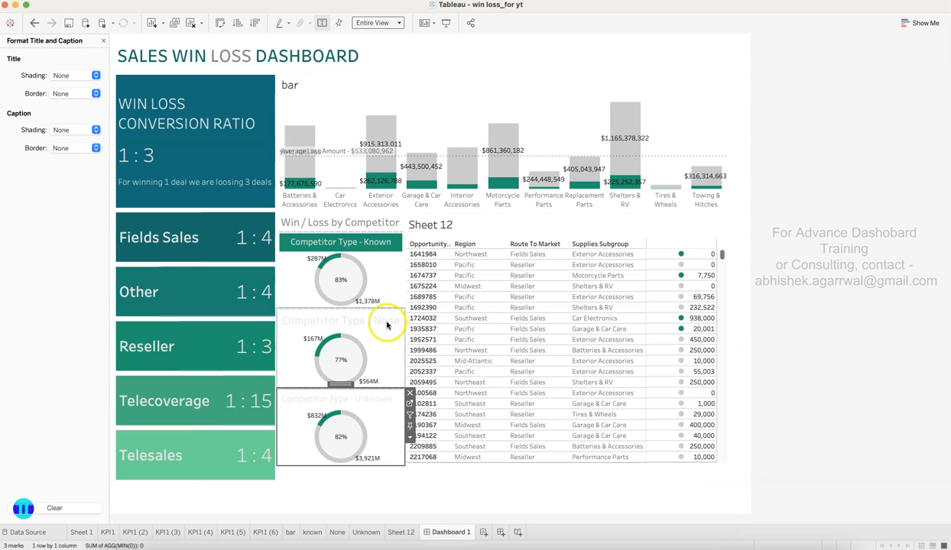
Reduce the "Competitor Type - None" title to size 12 to match the other donut chart titles.
double_click(384, 321)
left_click(513, 353)
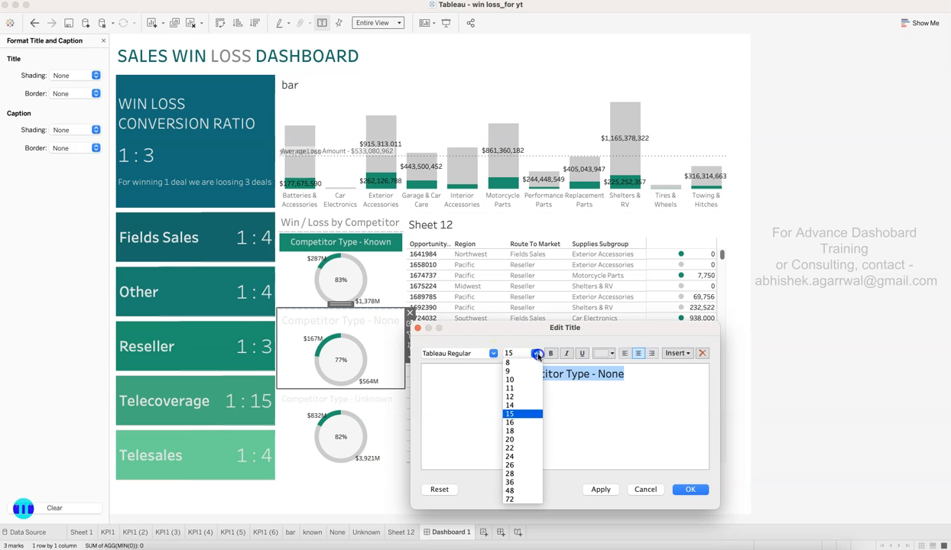
left_click(530, 398)
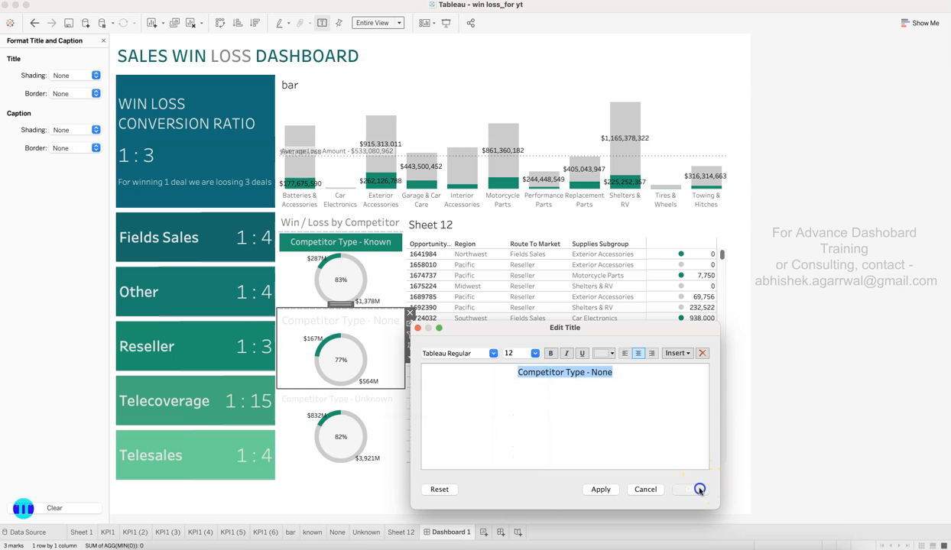
left_click(698, 487)
left_click(342, 326)
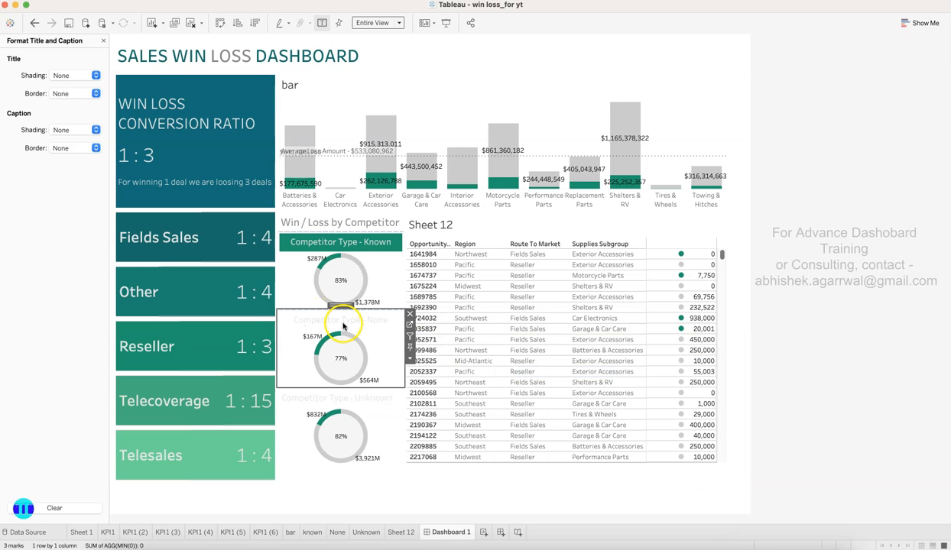
Shade the title backgrounds of the "Competitor Type - None" and "Competitor Type - Unknown" donut charts in the same green as the Known chart.
right_click(343, 327)
left_click(95, 75)
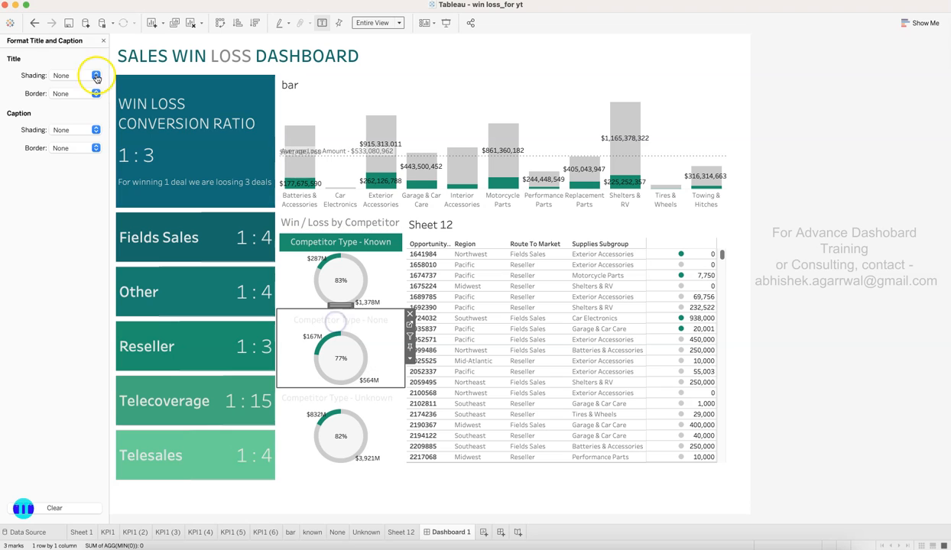
left_click(58, 160)
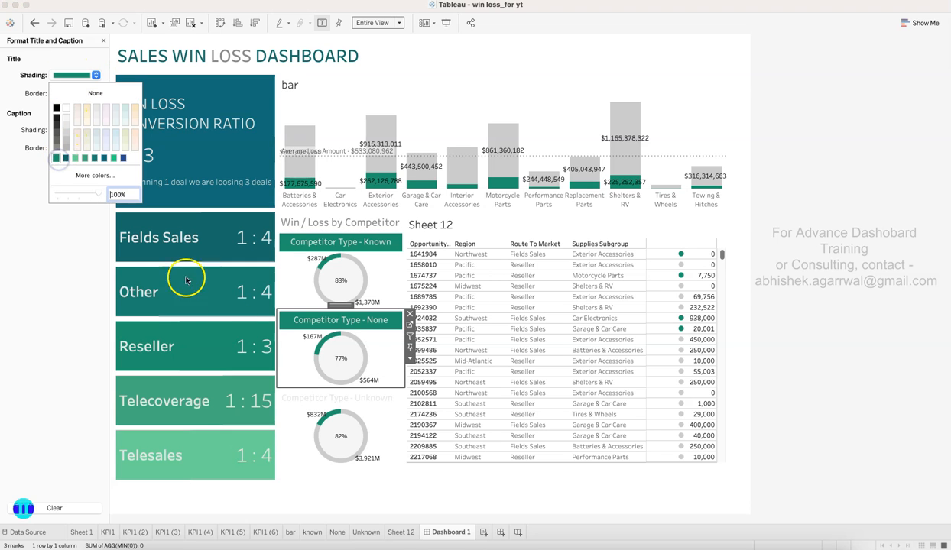
left_click(296, 387)
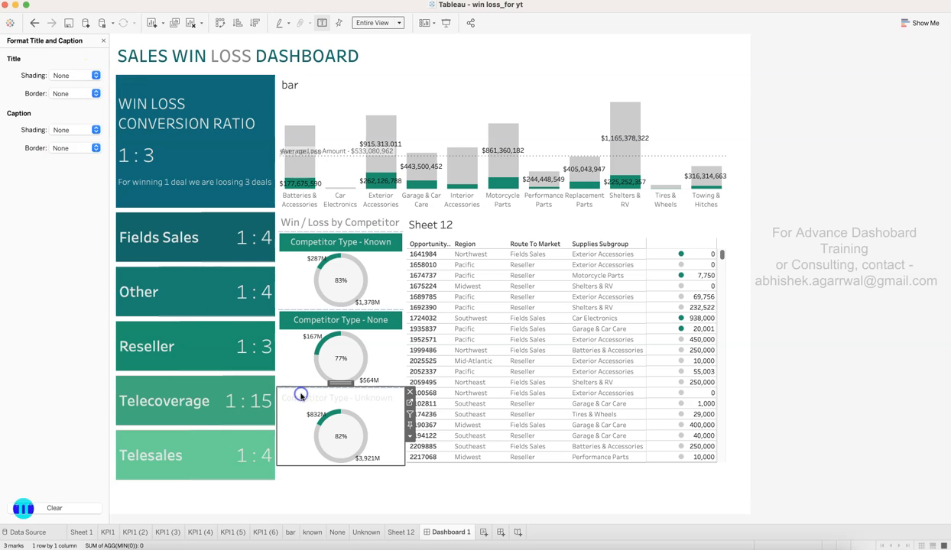
left_click(96, 75)
left_click(56, 159)
left_click(43, 308)
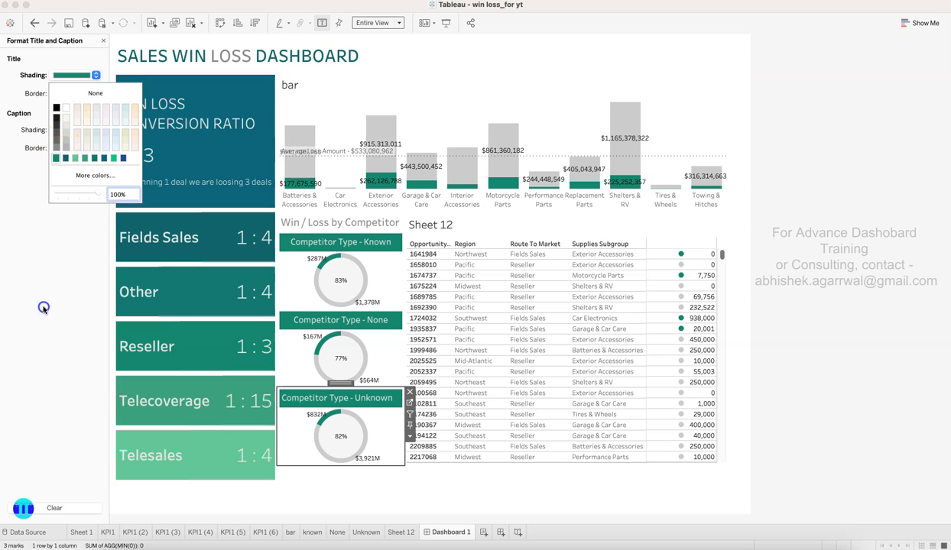
left_click(831, 316)
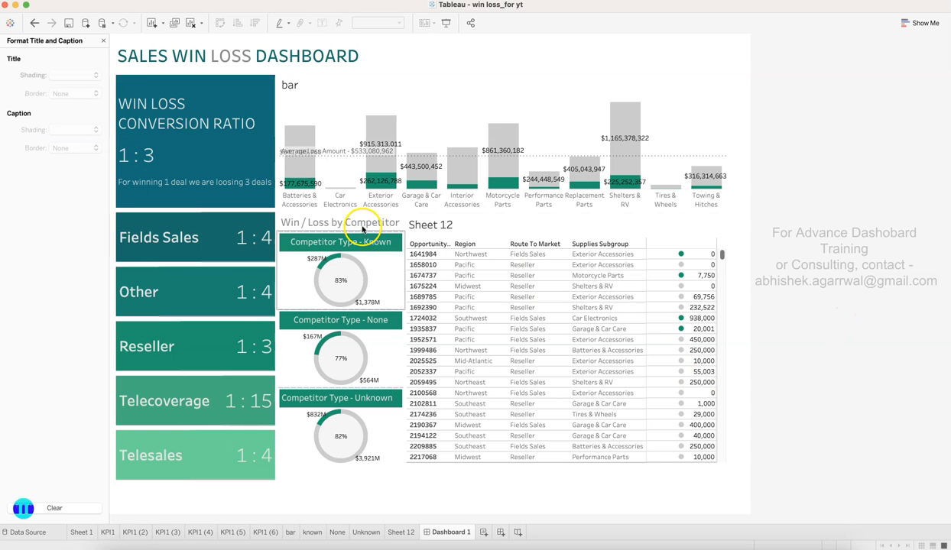
Change the "Win / Loss by Competitor" heading text to a darker gray.
left_click(362, 223)
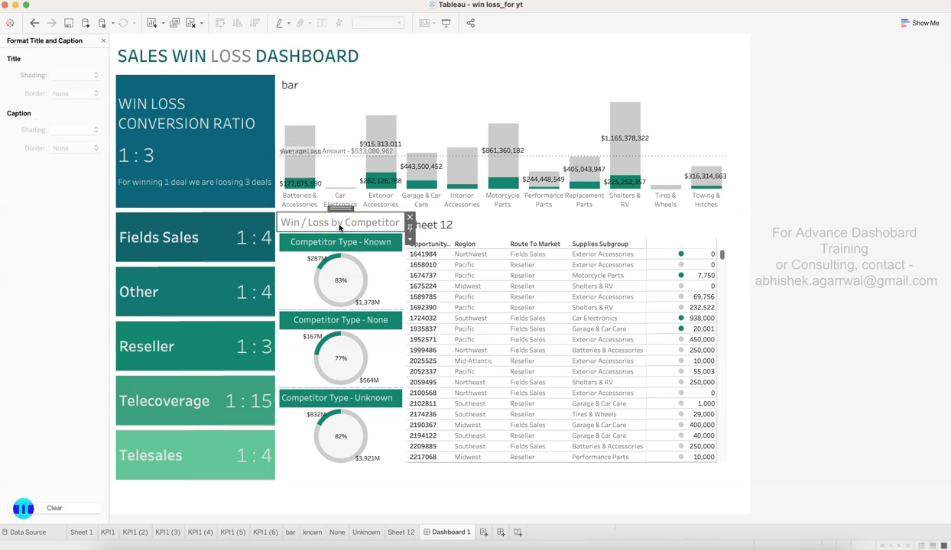
double_click(339, 226)
left_click(514, 214)
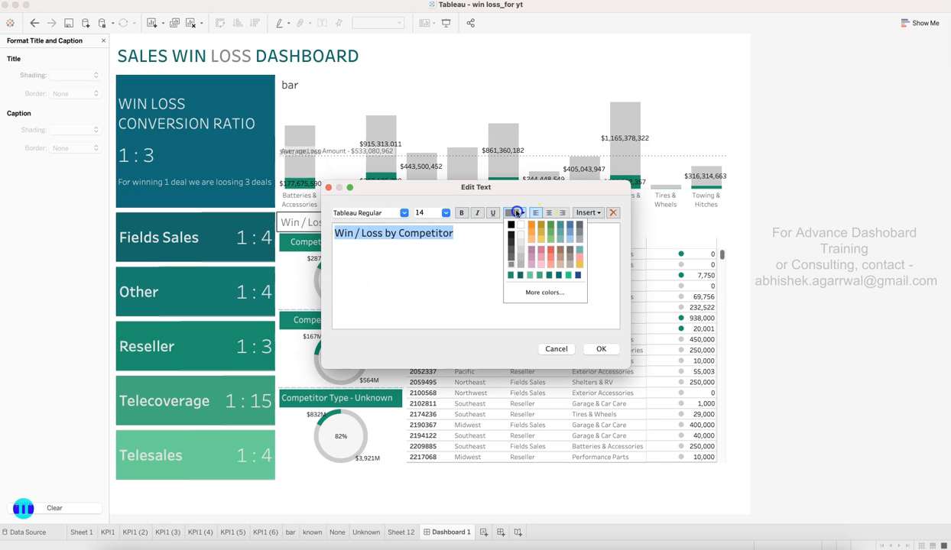
left_click(511, 254)
left_click(599, 350)
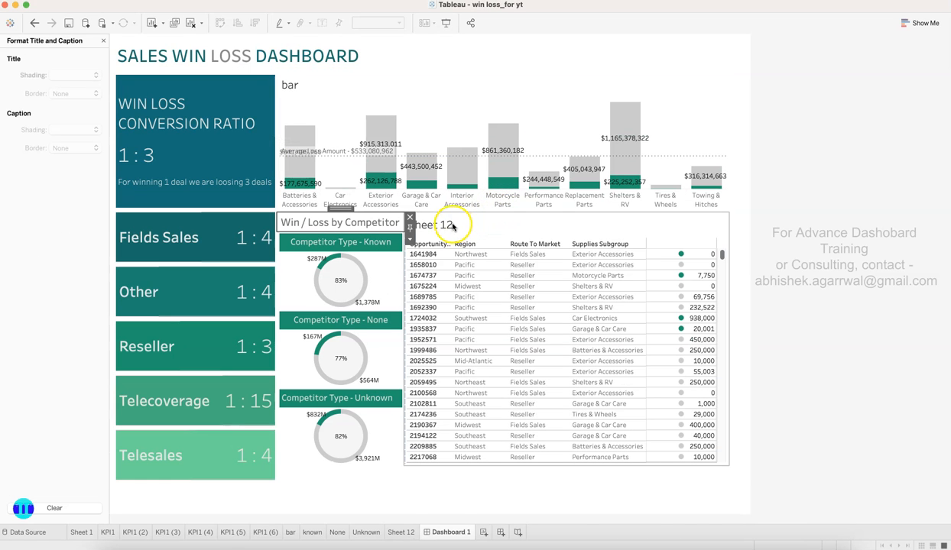
Replace the opportunity table's sheet-name title with "Win / Loss Opportunities" and set it to size 14.
double_click(452, 226)
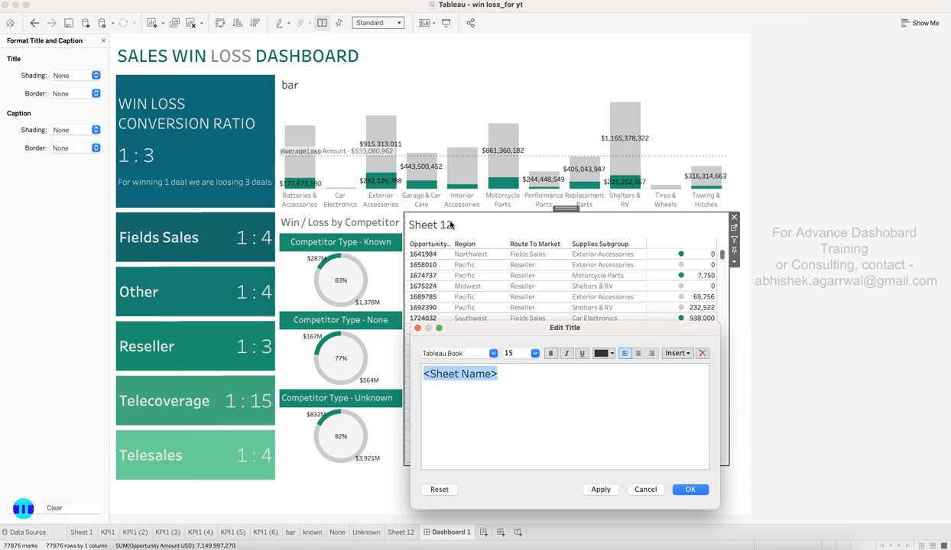
type("Opportunities")
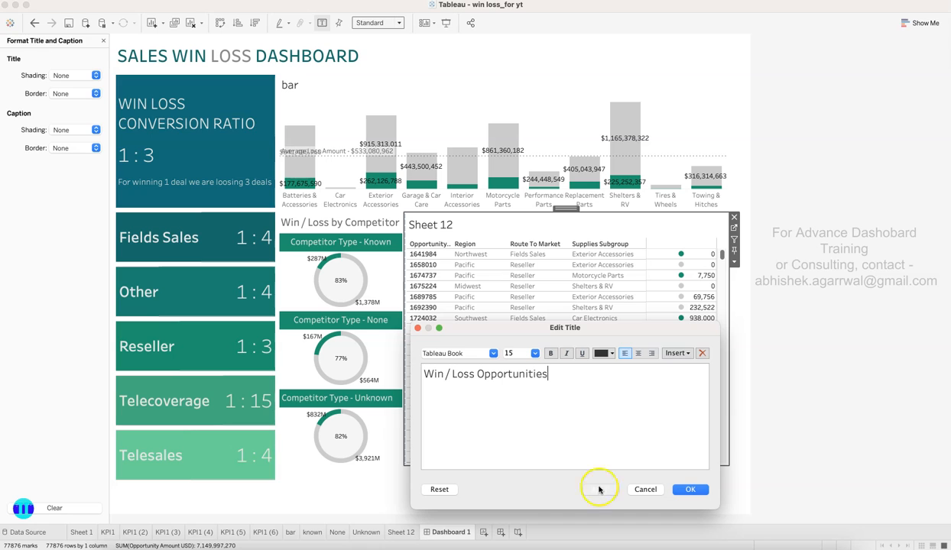
left_click(535, 354)
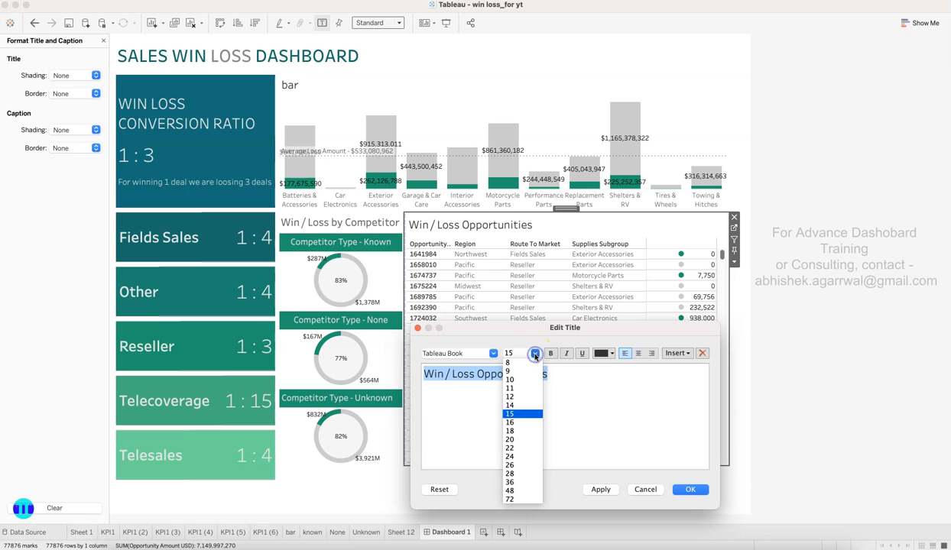
left_click(527, 397)
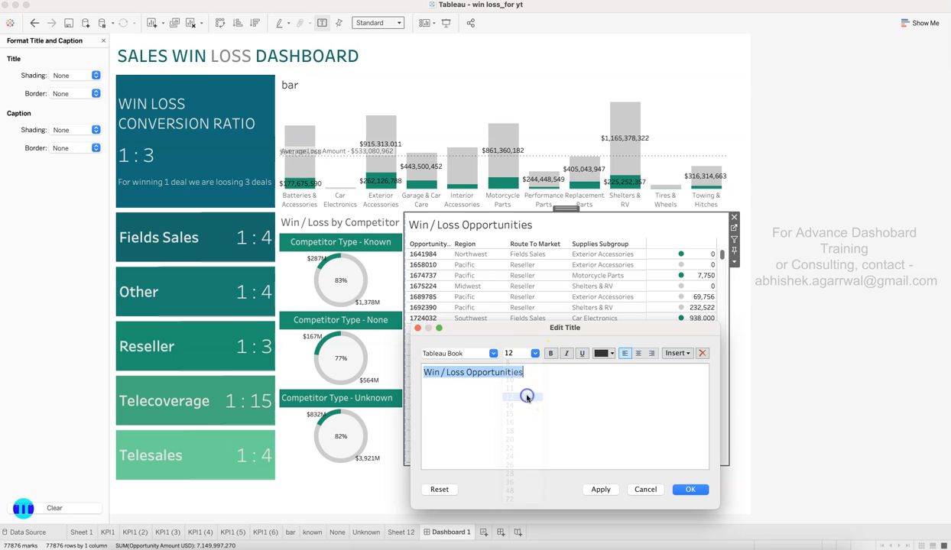
left_click(535, 354)
left_click(523, 400)
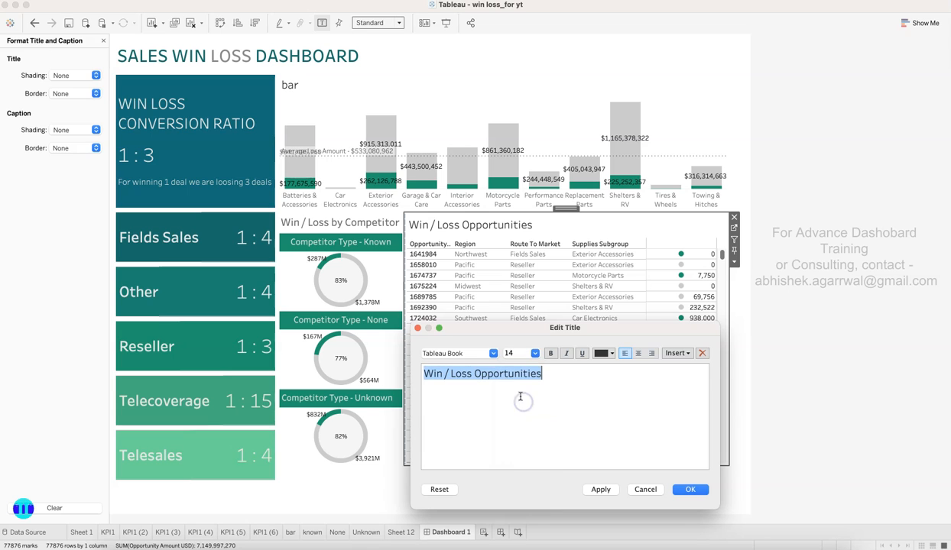
Format the "Win / Loss Opportunities" title in Tableau Regular with dark gray text.
left_click(494, 354)
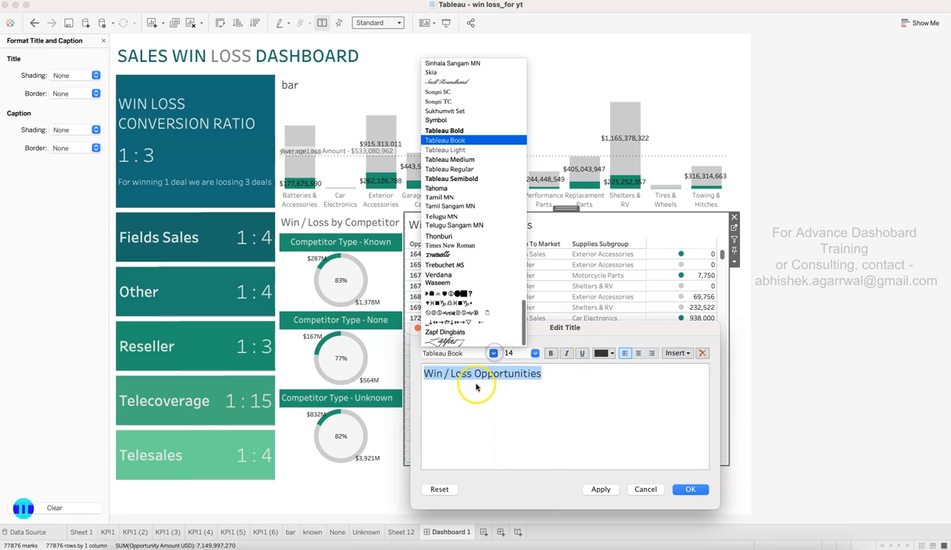
left_click(478, 170)
left_click(596, 354)
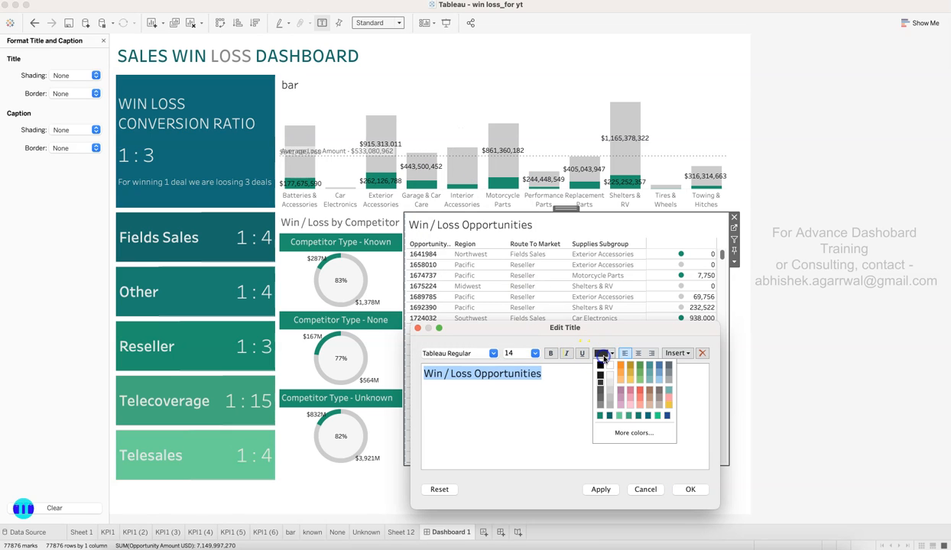
left_click(601, 390)
left_click(603, 484)
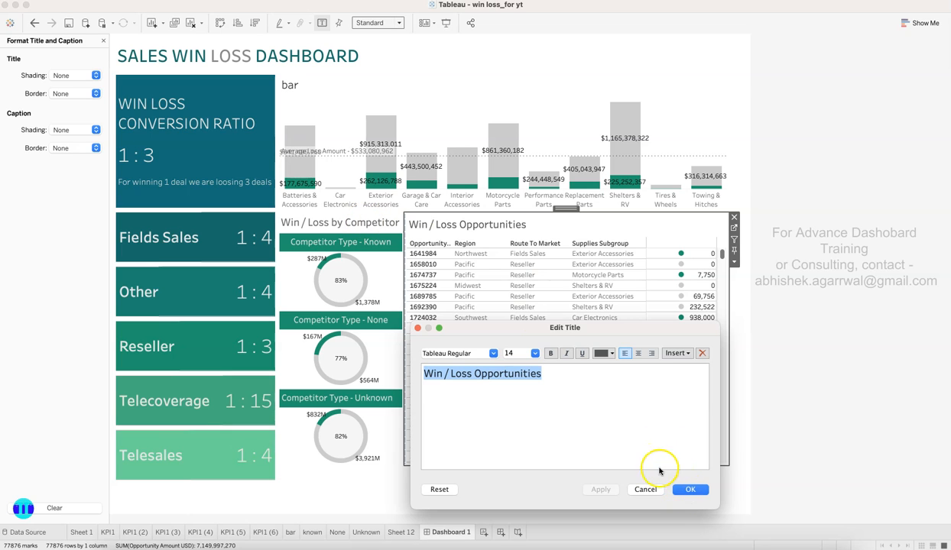
left_click(603, 355)
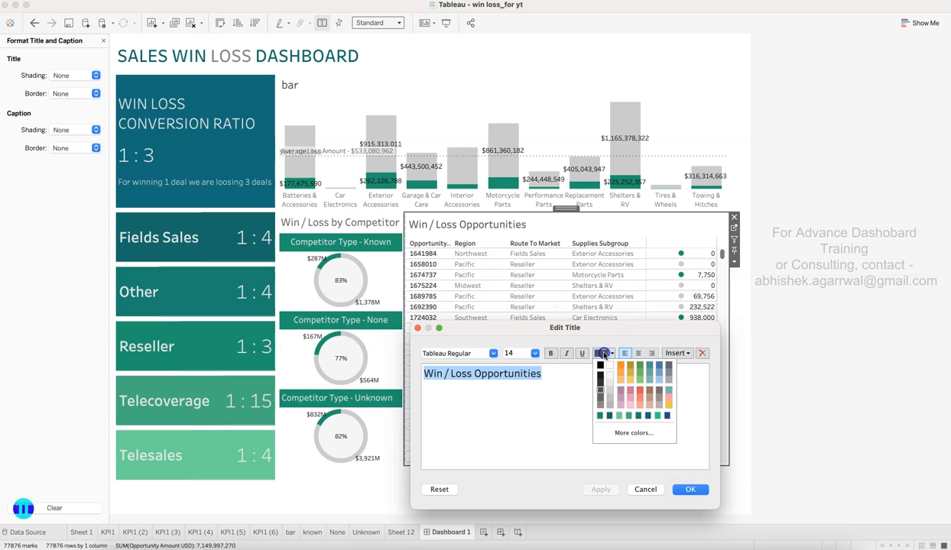
left_click(602, 398)
left_click(691, 489)
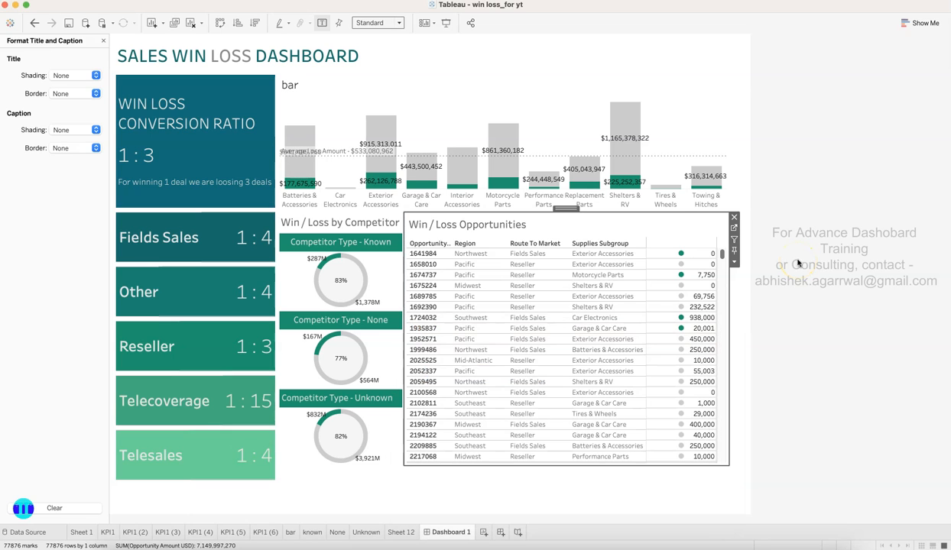
Hide the title of the product bar chart on the dashboard.
left_click(355, 102)
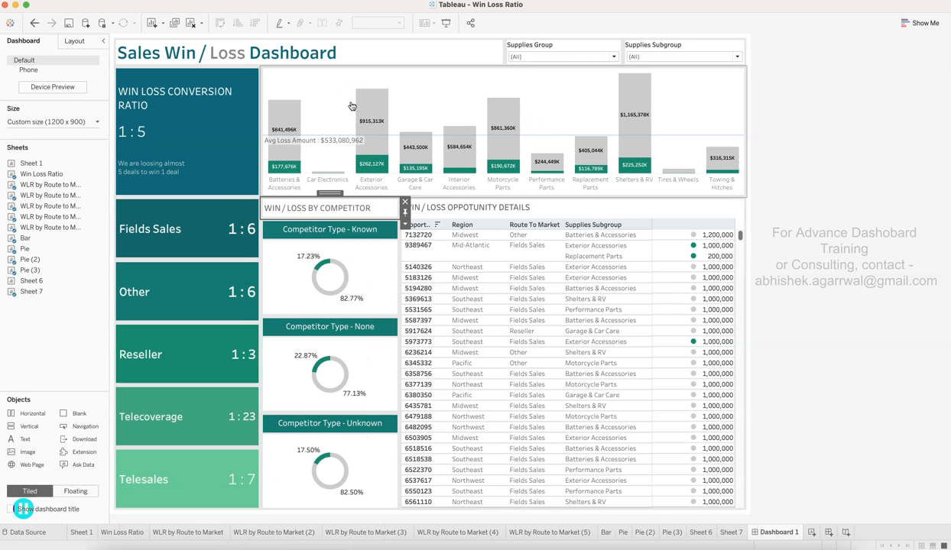
left_click(289, 89)
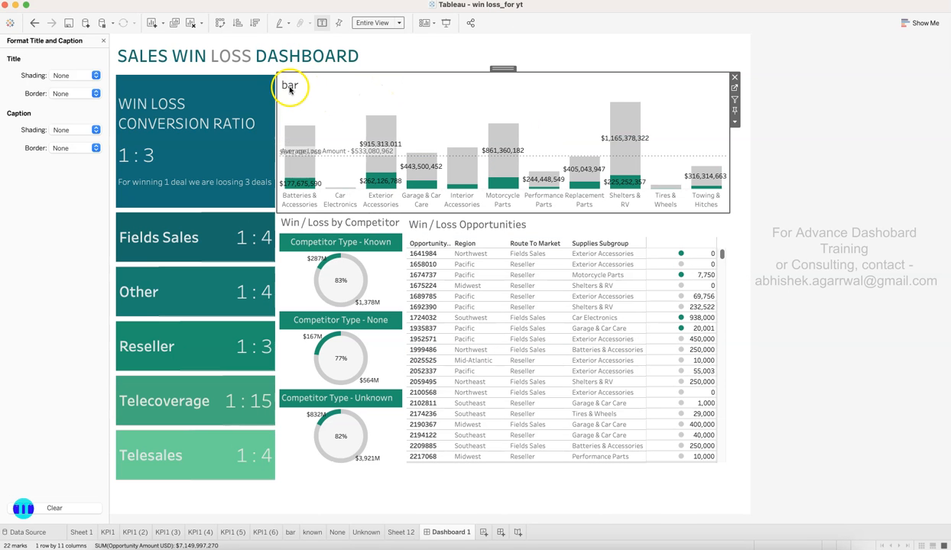
right_click(290, 89)
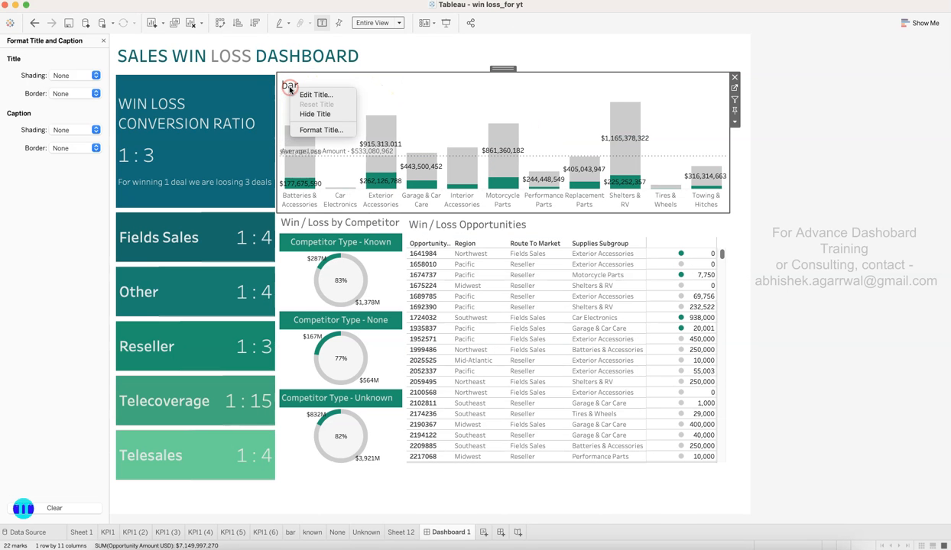
left_click(308, 113)
left_click(772, 164)
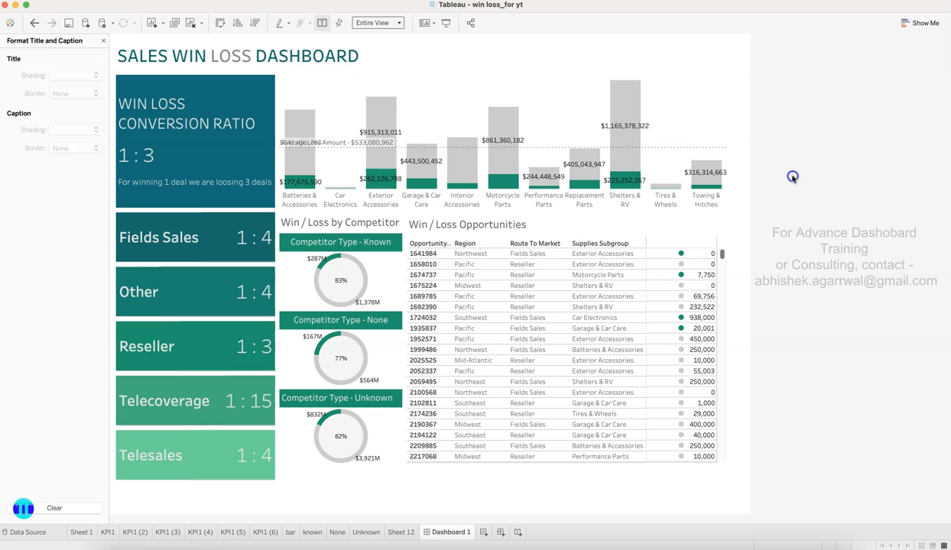
left_click(740, 149)
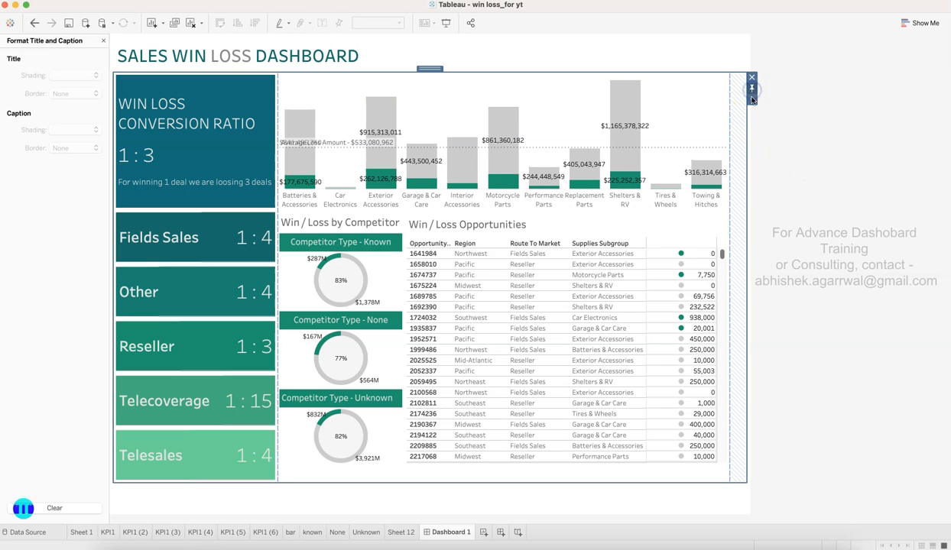
left_click(752, 100)
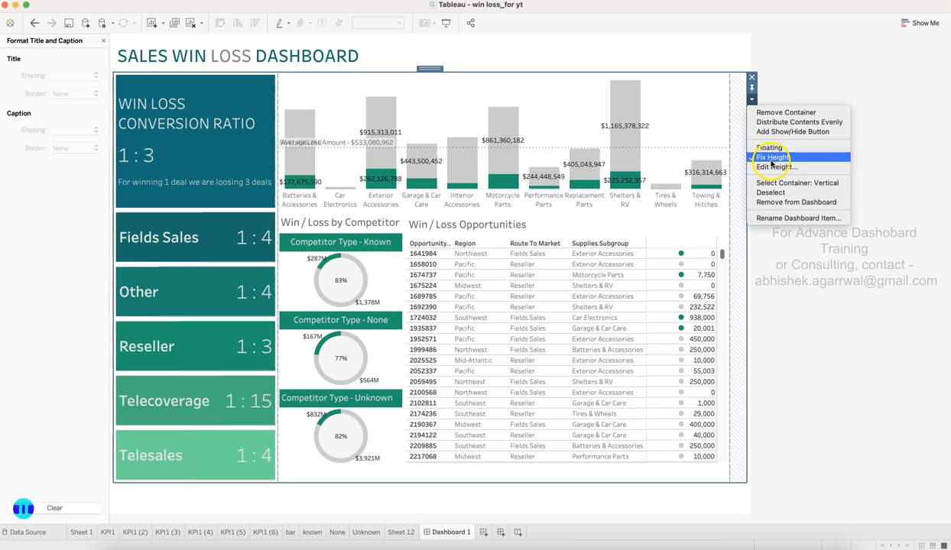
left_click(734, 129)
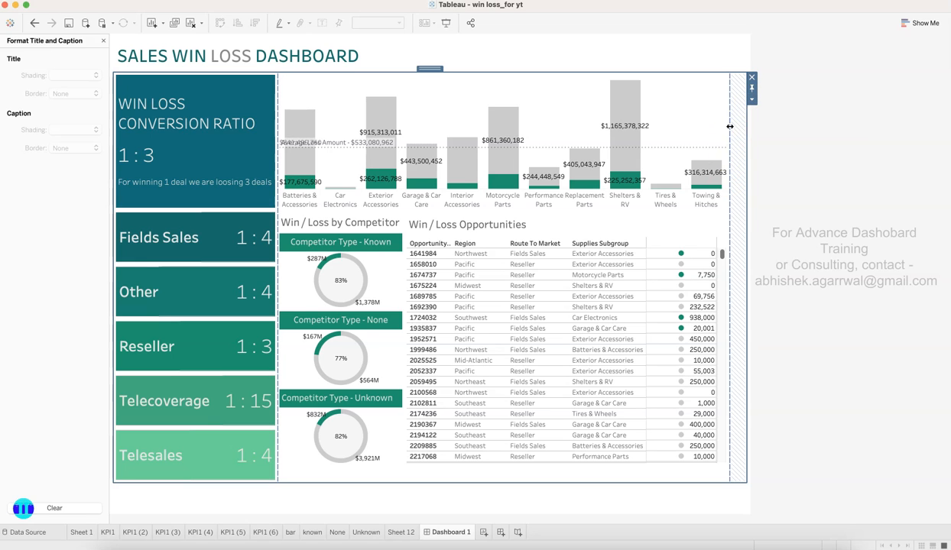
left_click(688, 115)
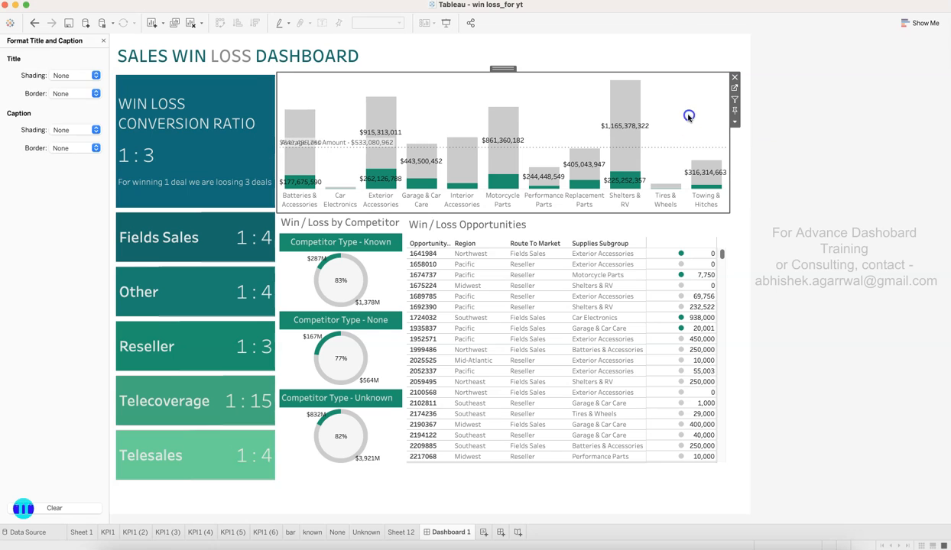
left_click(734, 113)
left_click(740, 214)
left_click(754, 115)
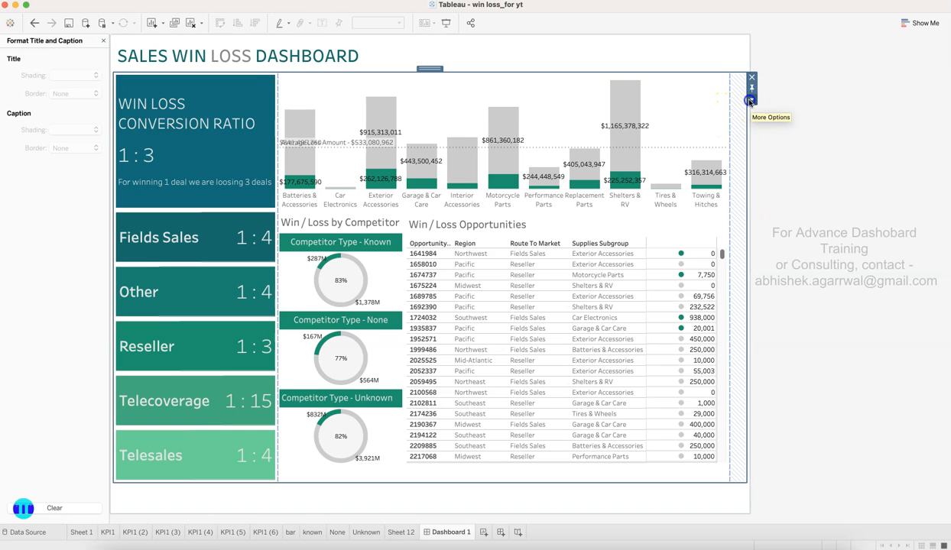
left_click(751, 100)
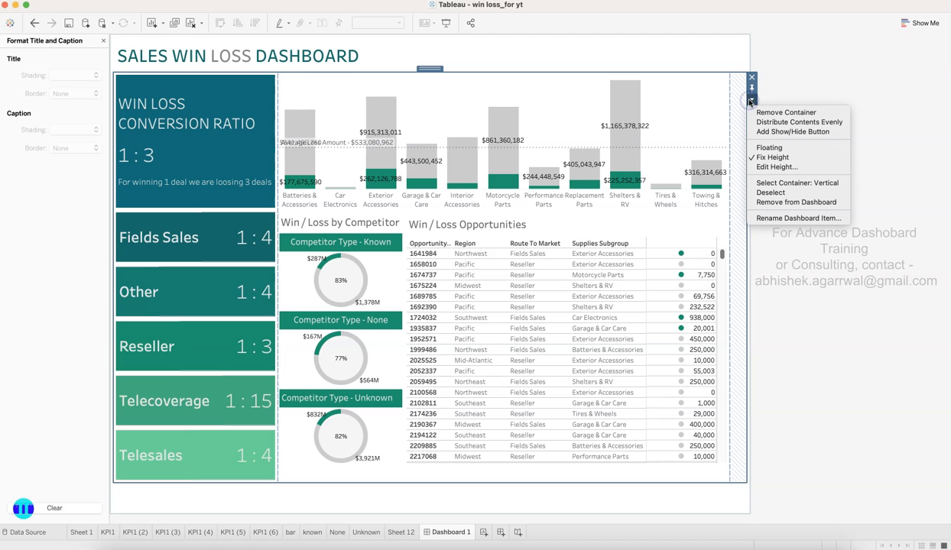
left_click(780, 320)
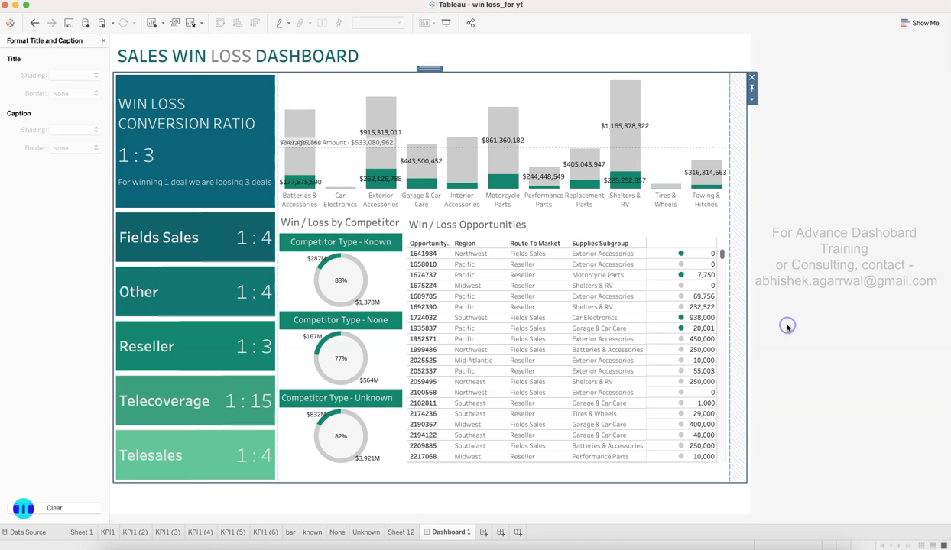
Remove the empty object beneath the KPI tiles and charts from the dashboard.
left_click(539, 489)
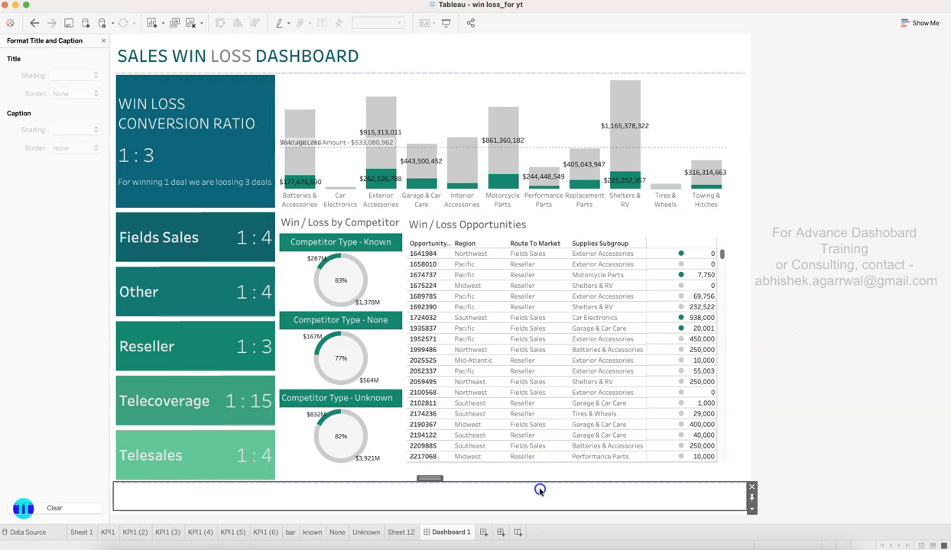
left_click(752, 487)
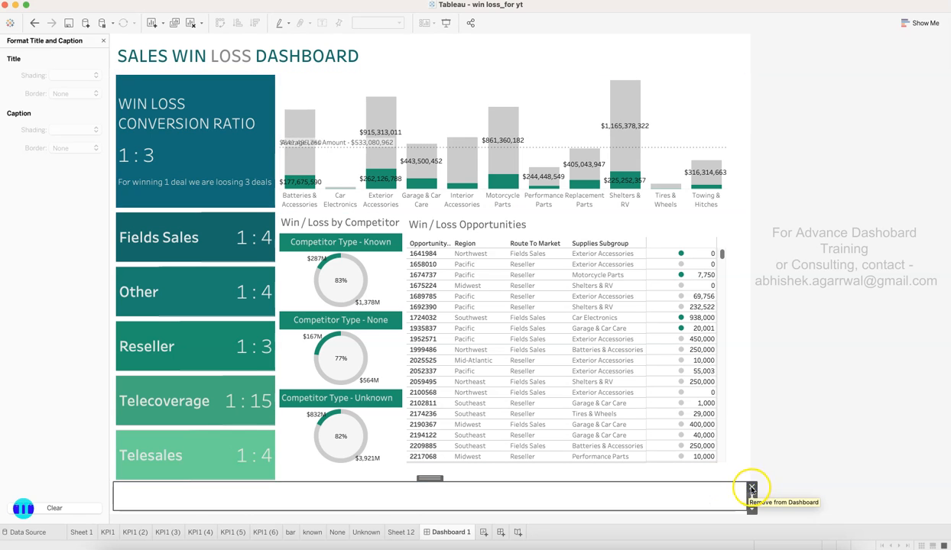
left_click(750, 489)
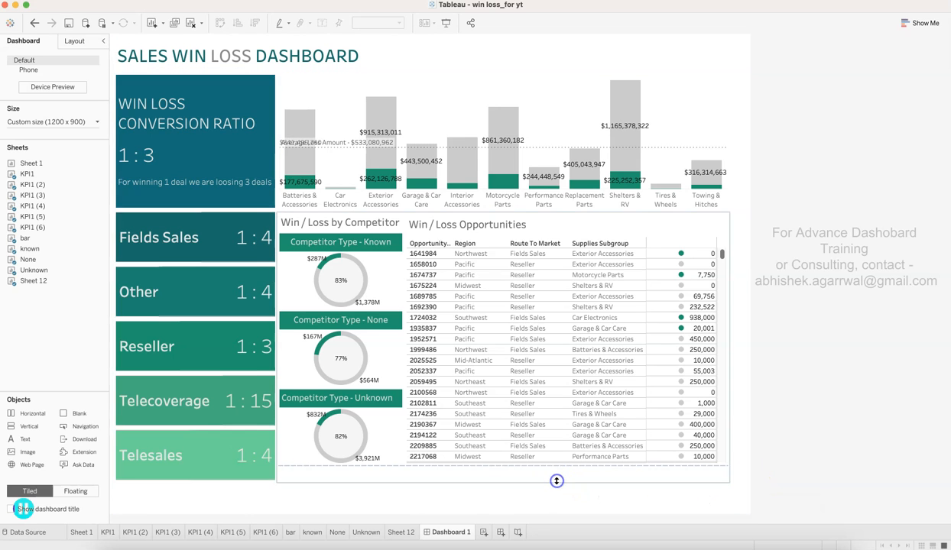
Extend the main dashboard container and its inner donut-and-table section downward into the freed space.
left_click_drag(546, 483, 550, 527)
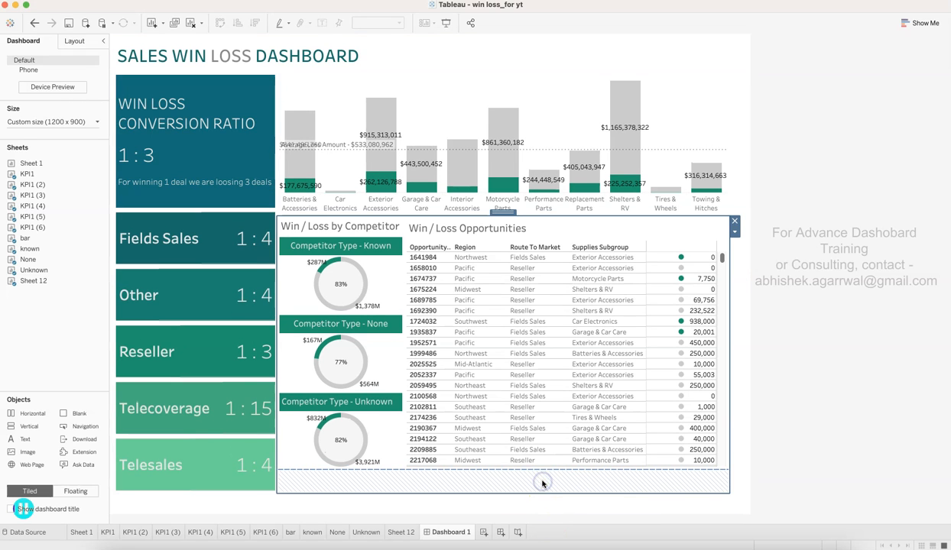
left_click_drag(544, 470, 545, 510)
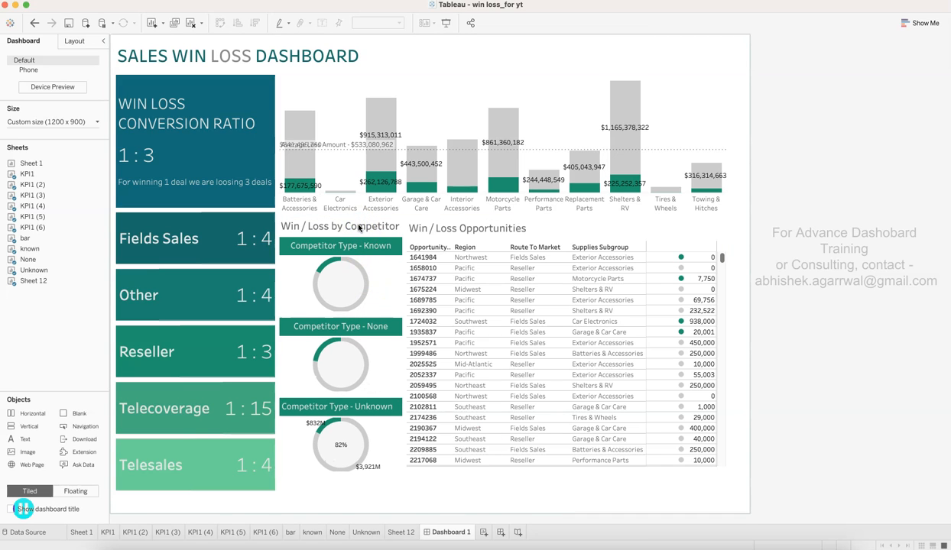
left_click(358, 227)
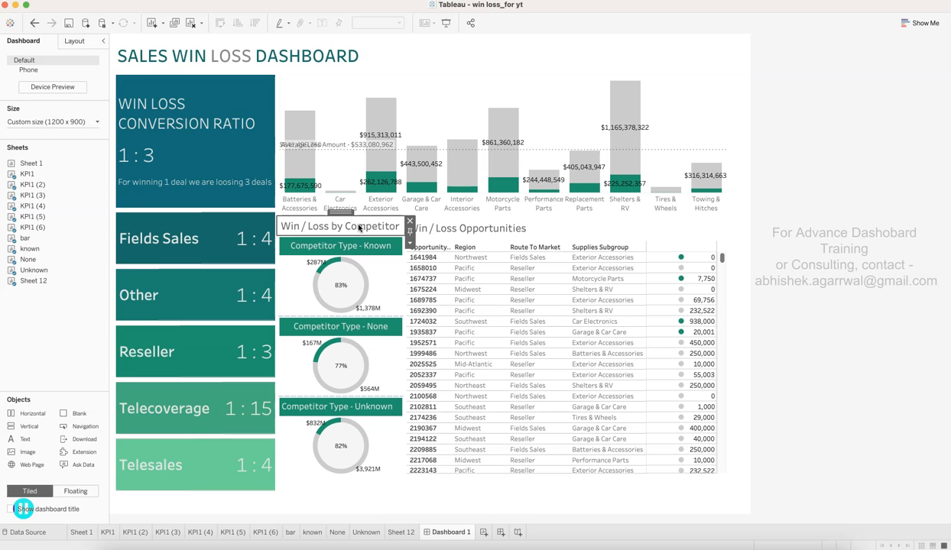
Turn off the fixed height of the container holding the competitor donuts and the opportunity table.
double_click(346, 216)
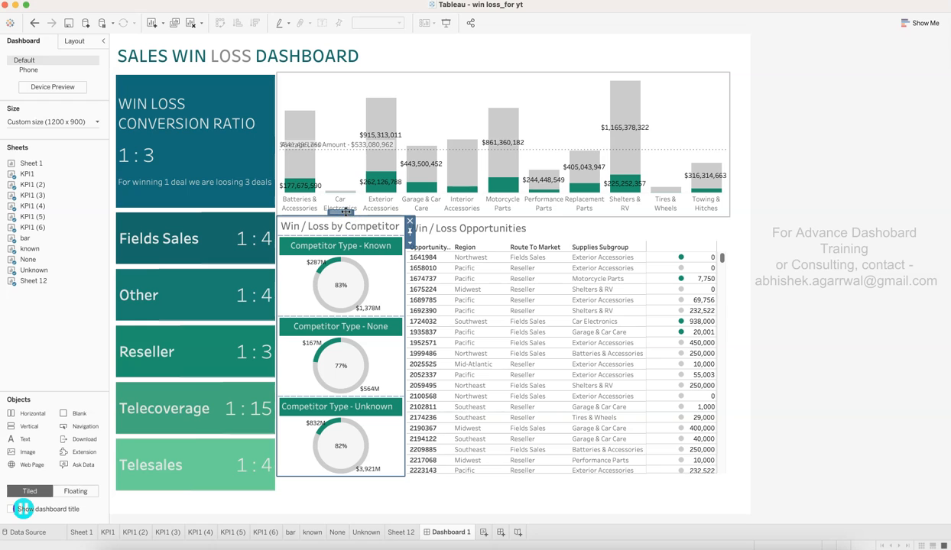
double_click(346, 211)
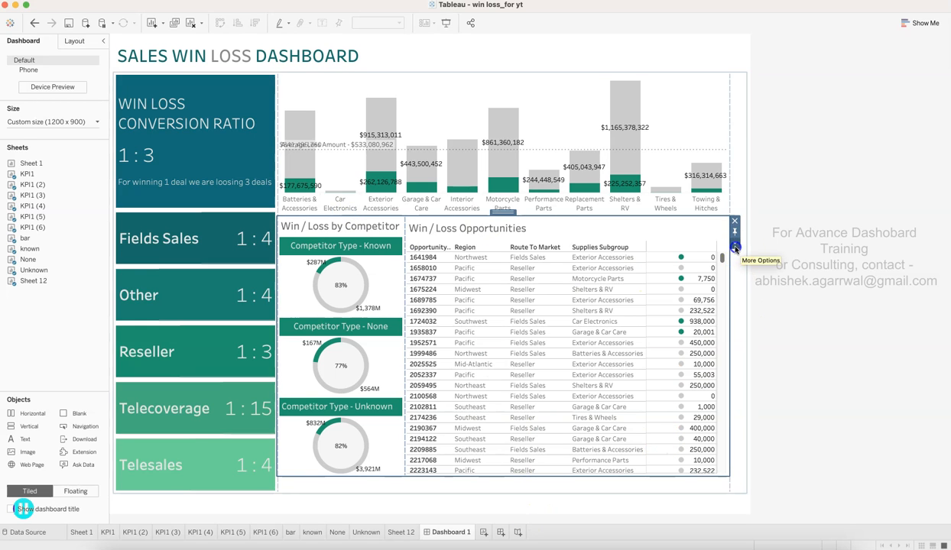
left_click(735, 243)
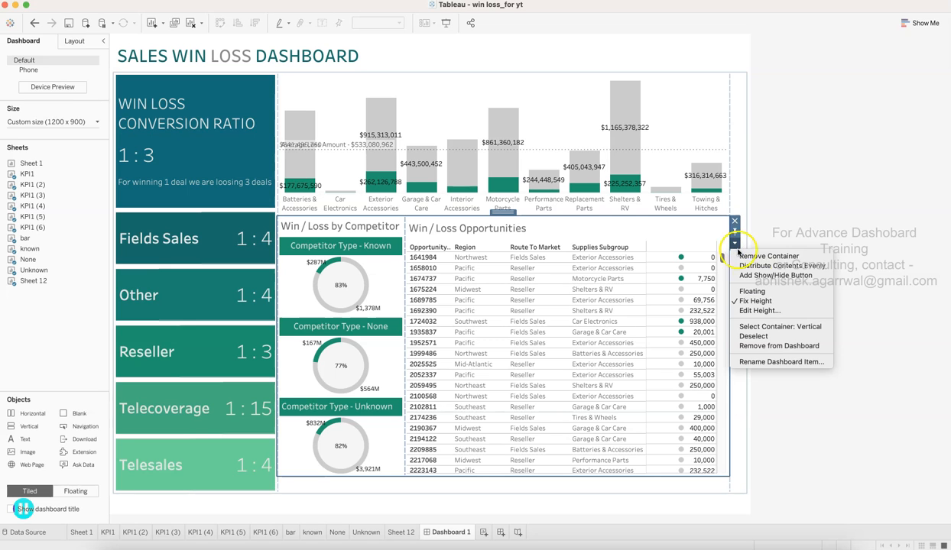
left_click(757, 301)
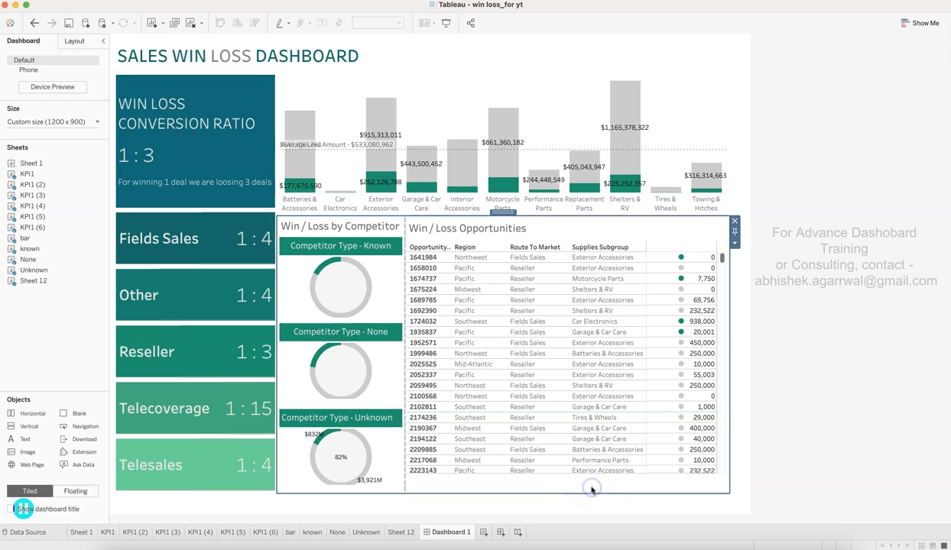
left_click(528, 493)
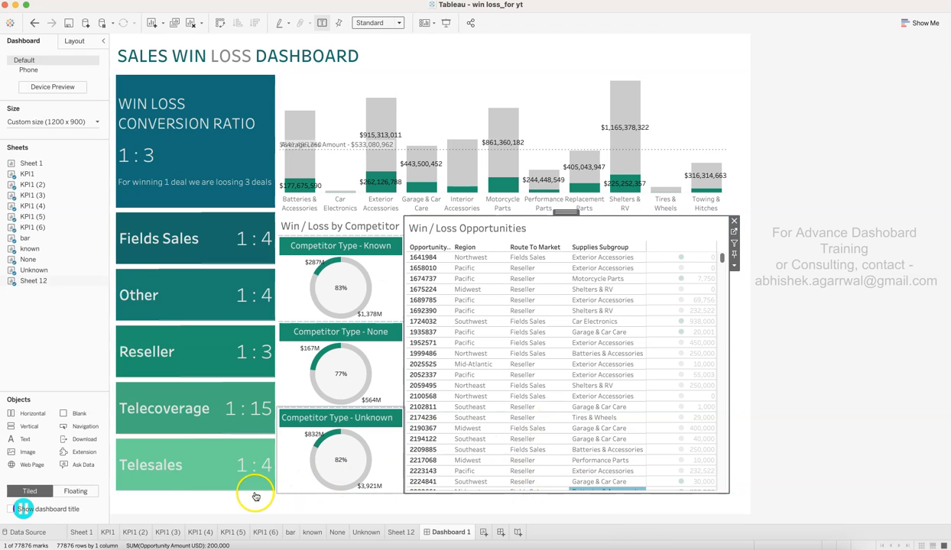
left_click(734, 266)
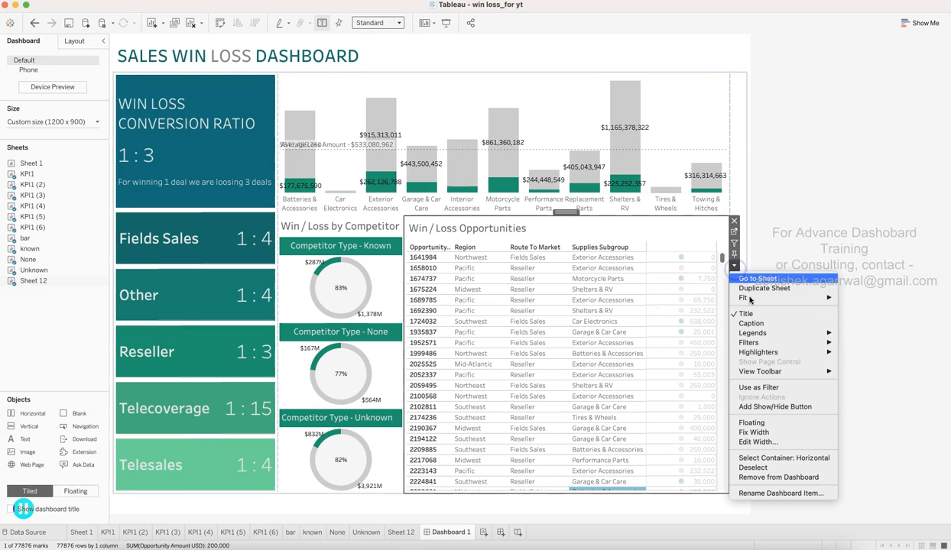
left_click(568, 216)
double_click(568, 216)
left_click(735, 243)
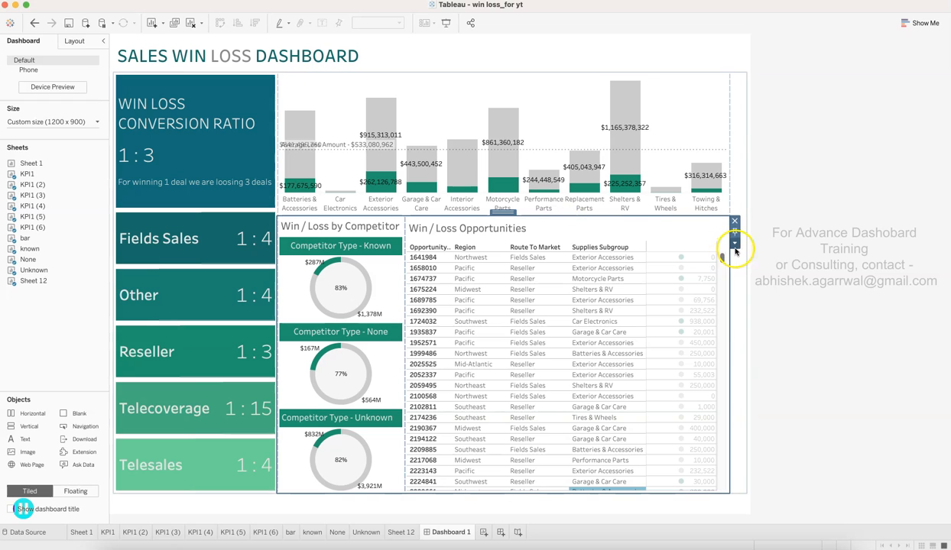
left_click(776, 274)
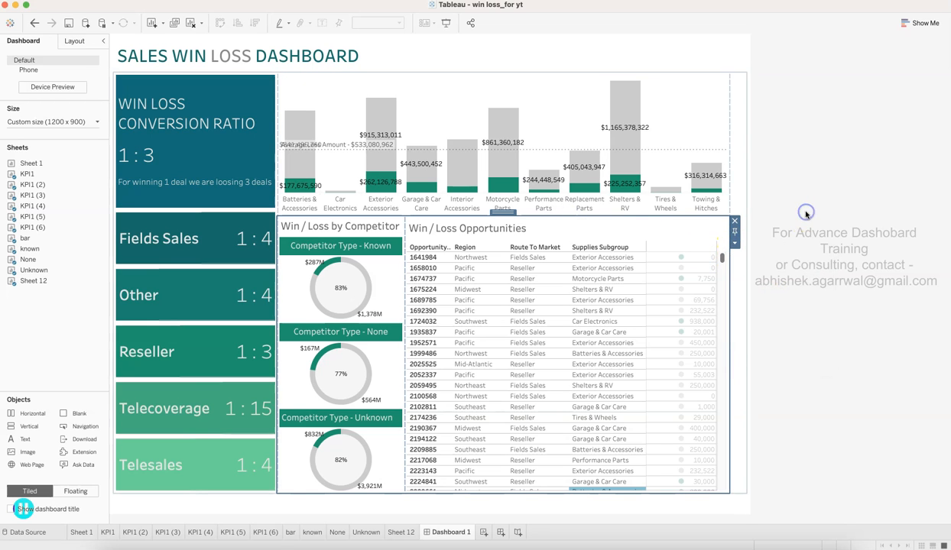
Turn off the fixed width of the vertical container holding the bar chart, competitor donuts and opportunity table.
left_click(670, 87)
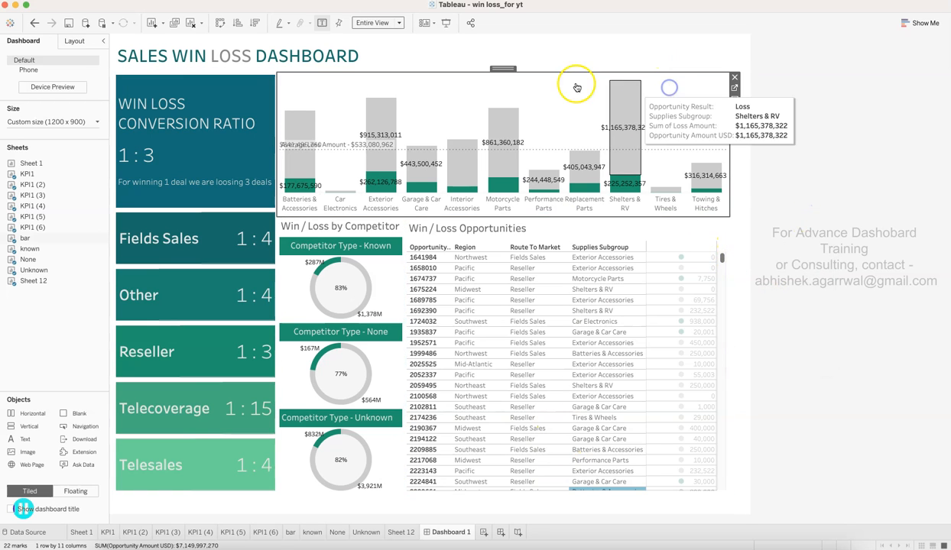
left_click(734, 123)
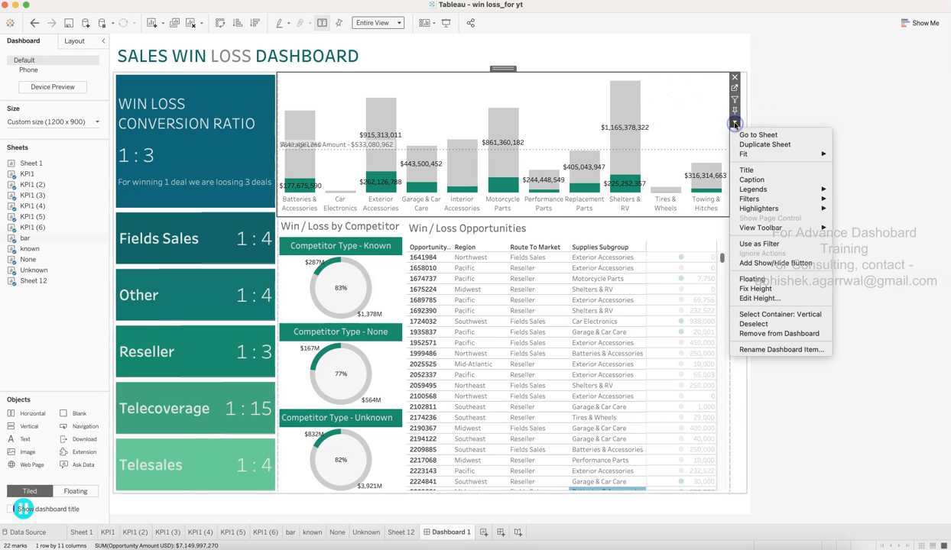
left_click_drag(503, 68, 502, 68)
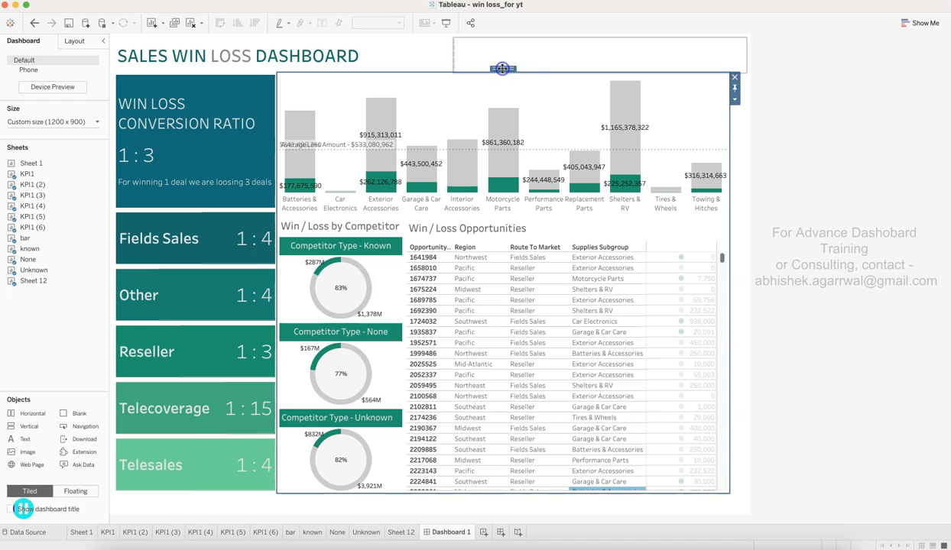
left_click(735, 100)
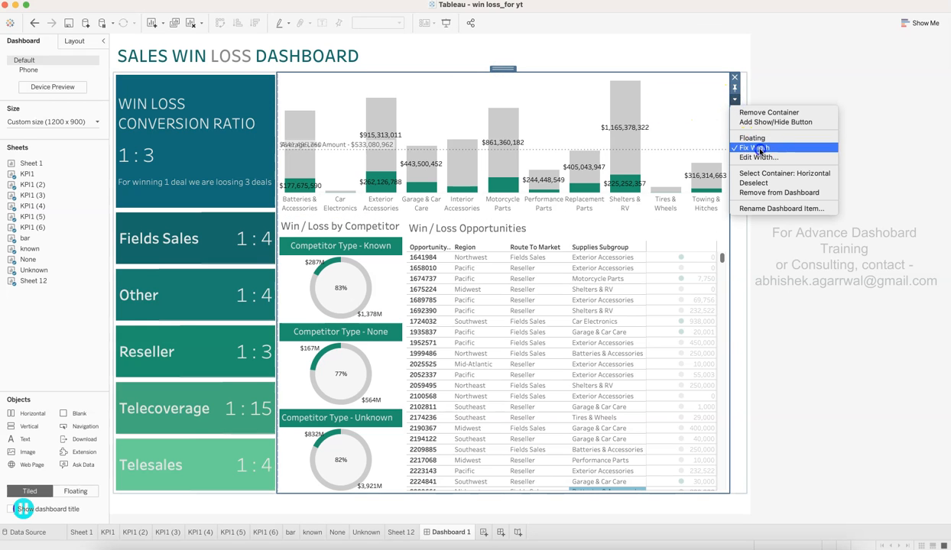
left_click(746, 147)
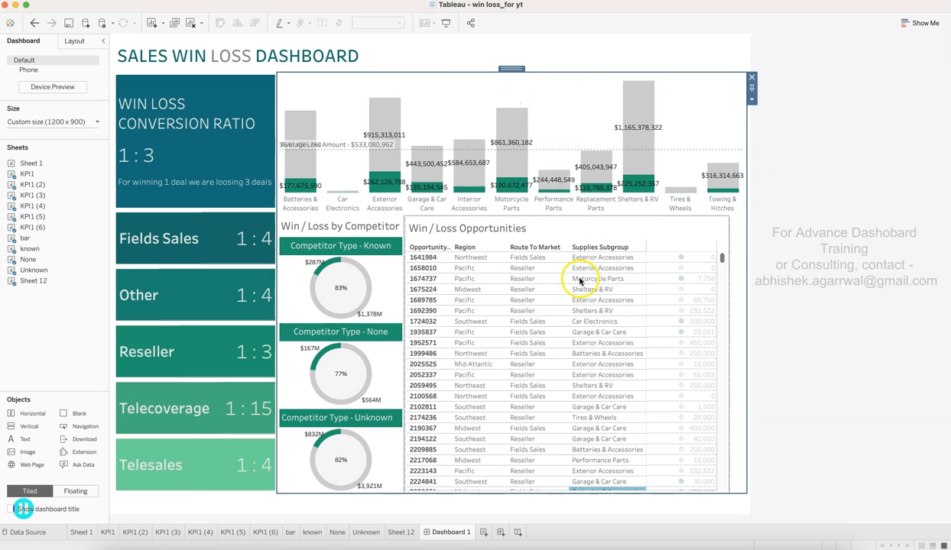
Try to widen the Win / Loss Opportunities table to the dashboard's outer edge.
left_click(720, 243)
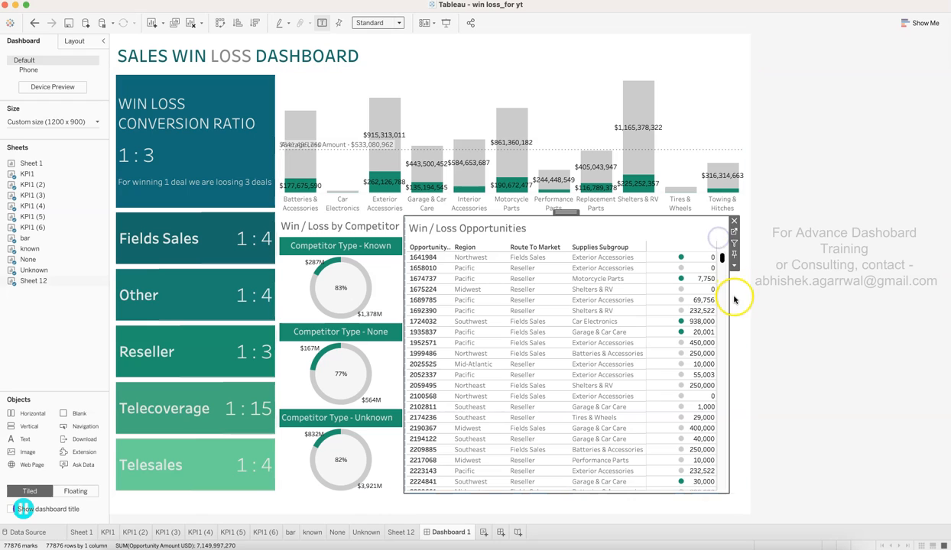
left_click_drag(729, 316, 745, 319)
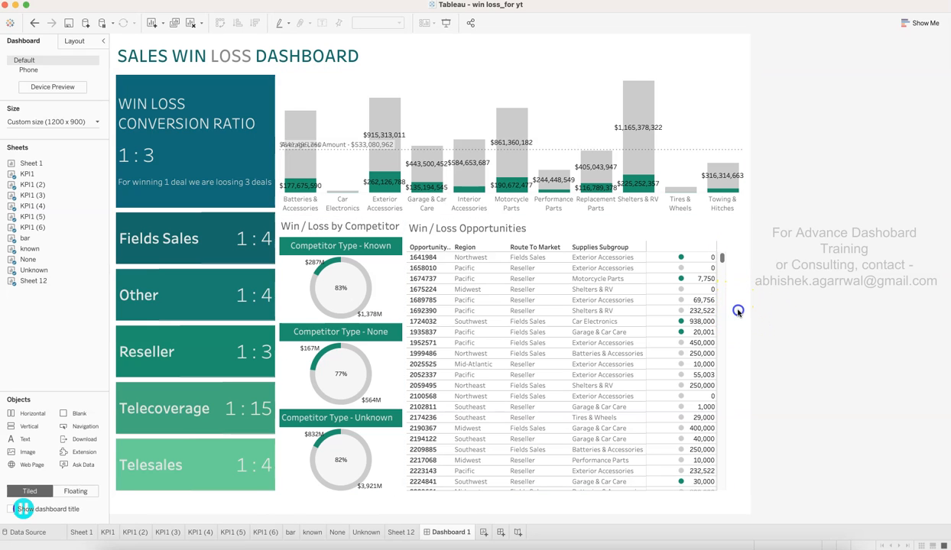
left_click(671, 241)
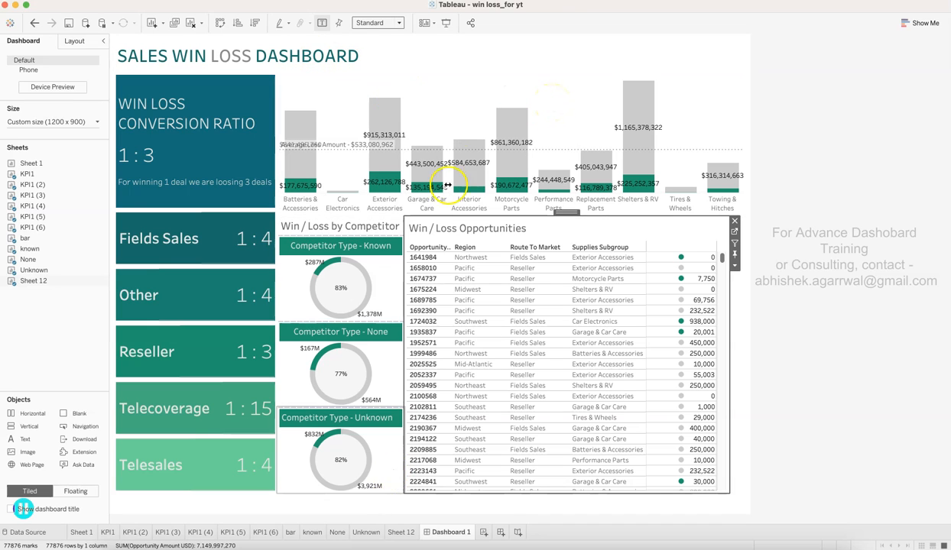
left_click(464, 104)
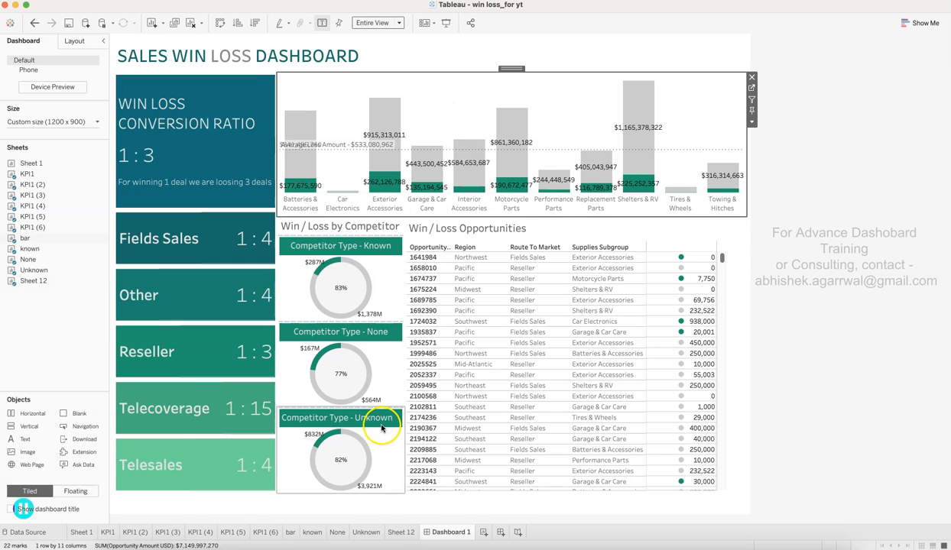
Add Supplies Group and Supplies Subgroup as filters on the bar sheet, keeping all subgroup values selected.
left_click(291, 534)
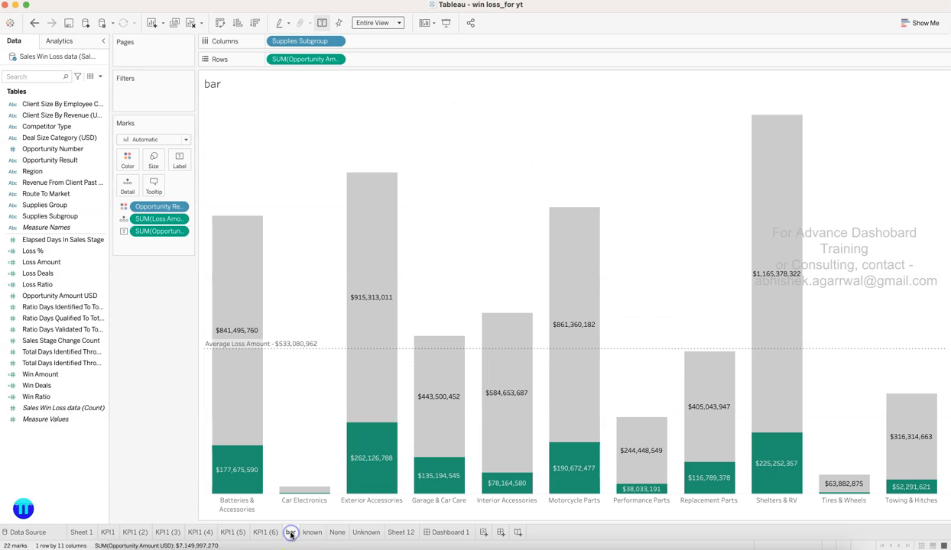
left_click_drag(77, 205, 155, 92)
left_click(614, 424)
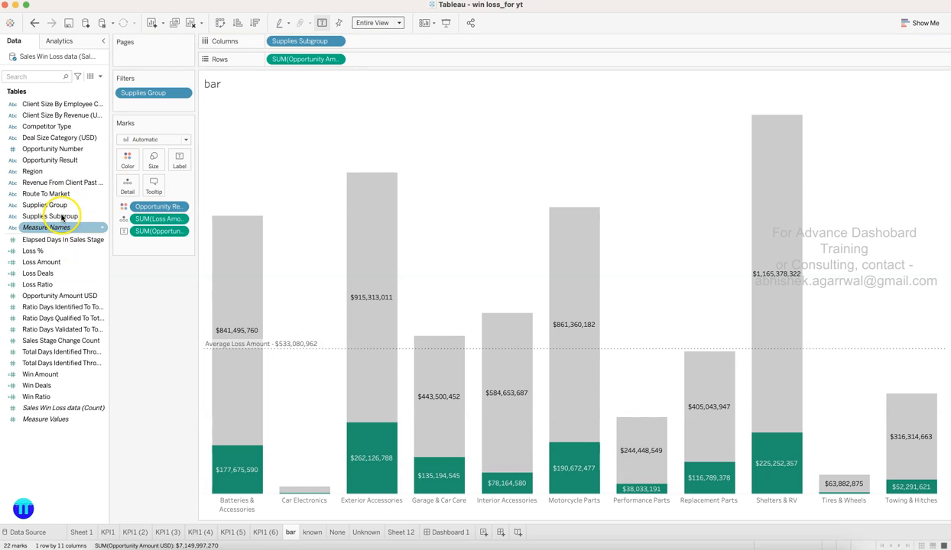
left_click_drag(60, 215, 148, 99)
left_click(349, 256)
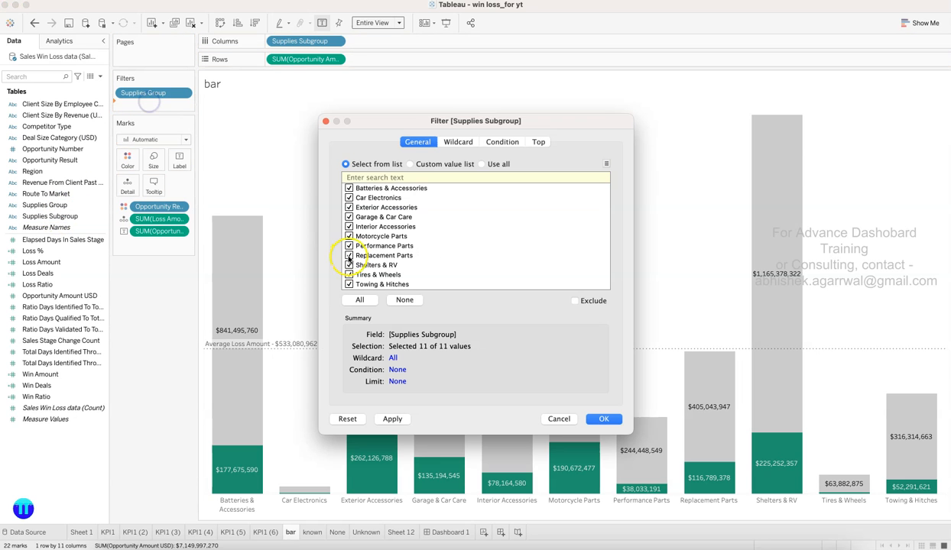
left_click(600, 420)
Show the bar chart's Supplies Group and Supplies Subgroup filters on Dashboard 1.
left_click(450, 532)
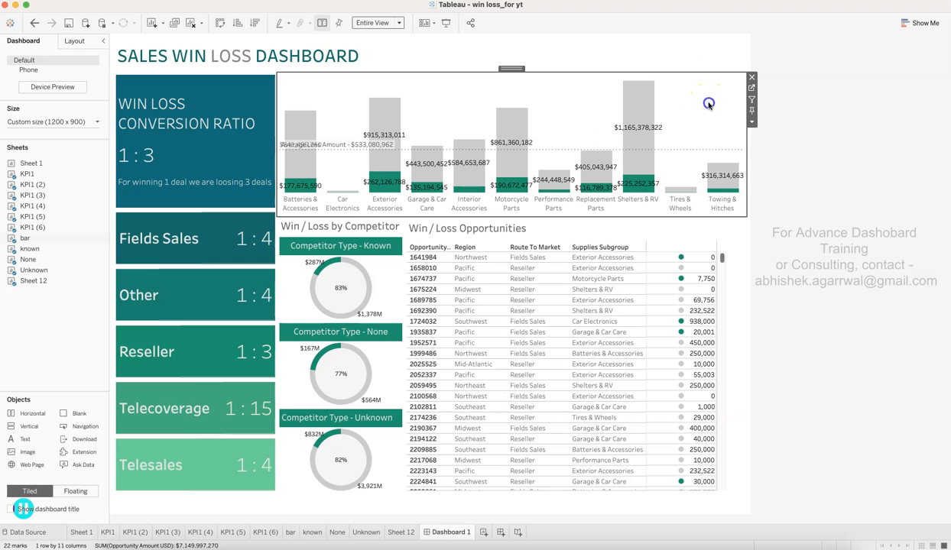
left_click(751, 122)
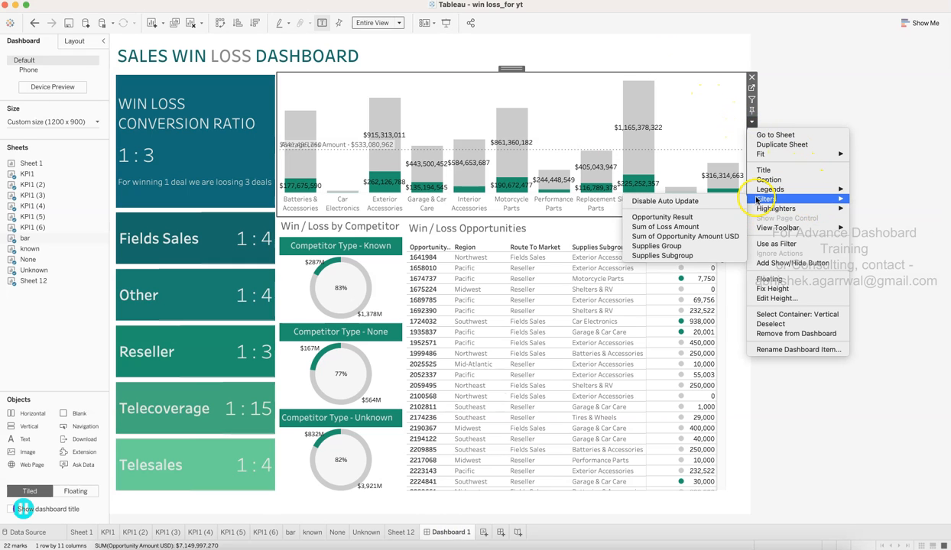
left_click(707, 243)
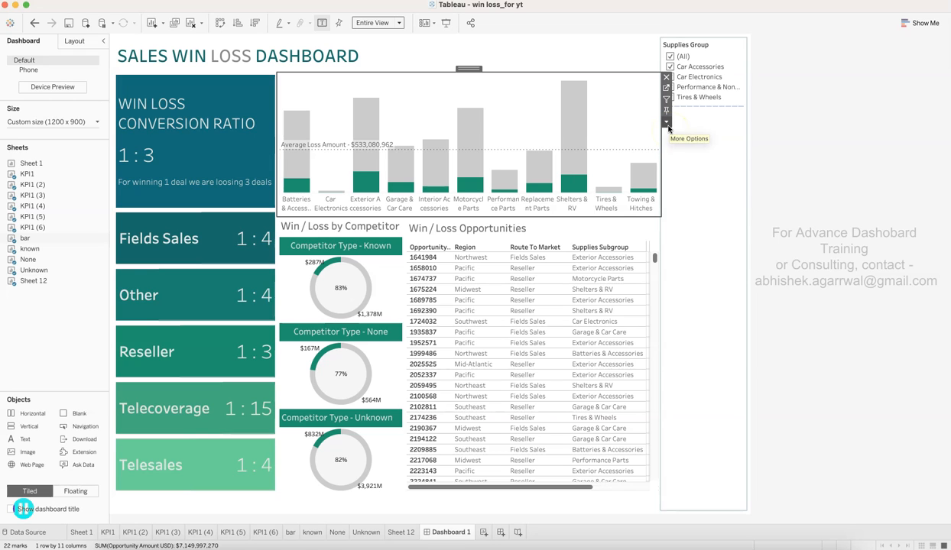
left_click(668, 125)
left_click(667, 125)
left_click(668, 124)
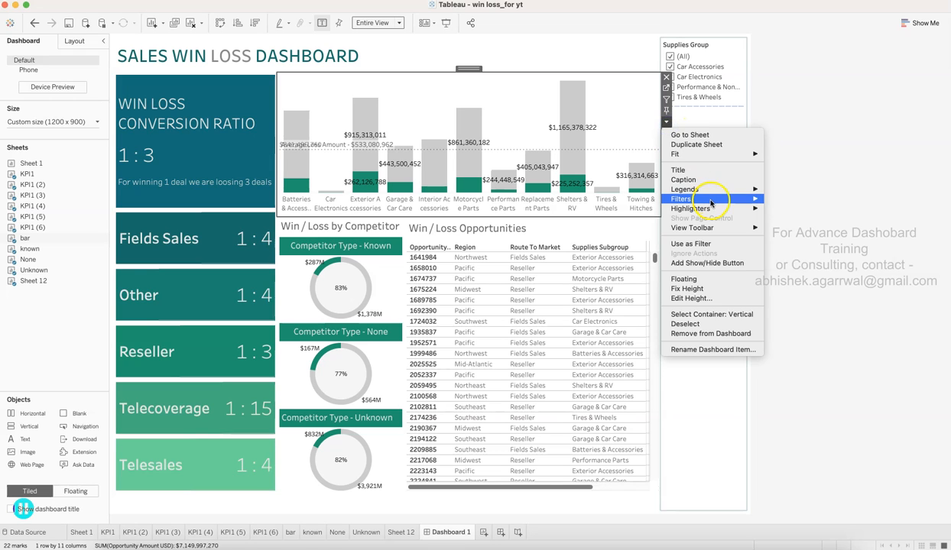
mouse_move(744, 209)
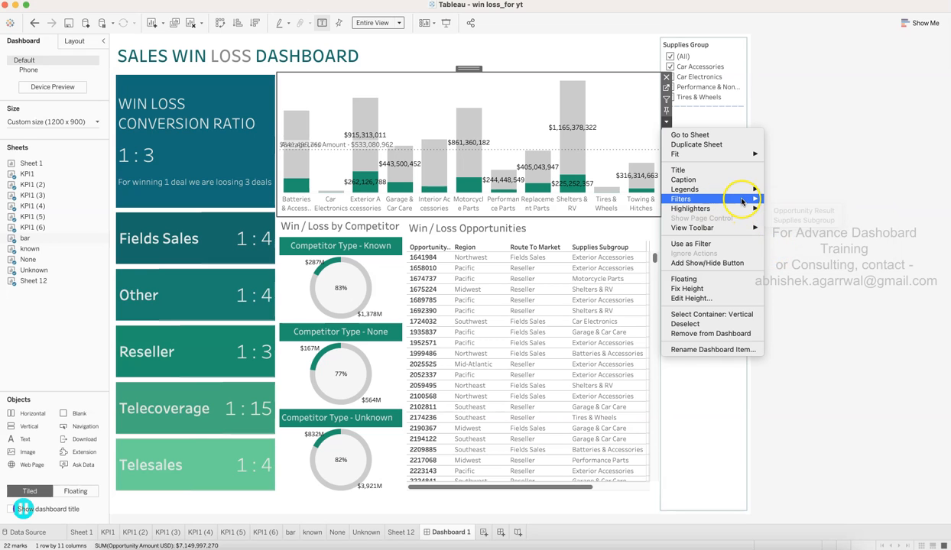
left_click(795, 252)
left_click(843, 104)
Change the Supplies Group and Supplies Subgroup filters to Multiple Values (dropdown).
left_click(709, 48)
left_click(752, 68)
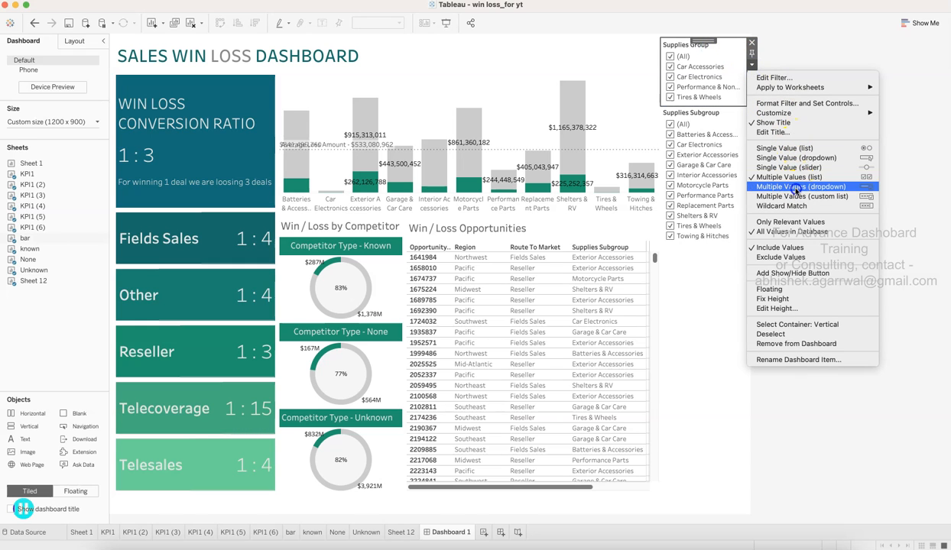
left_click(796, 186)
left_click(733, 73)
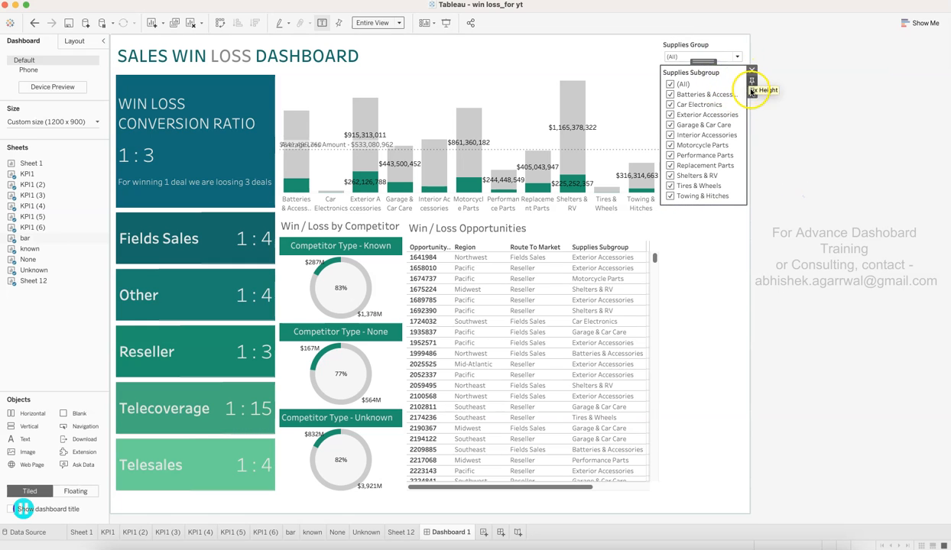
left_click(752, 92)
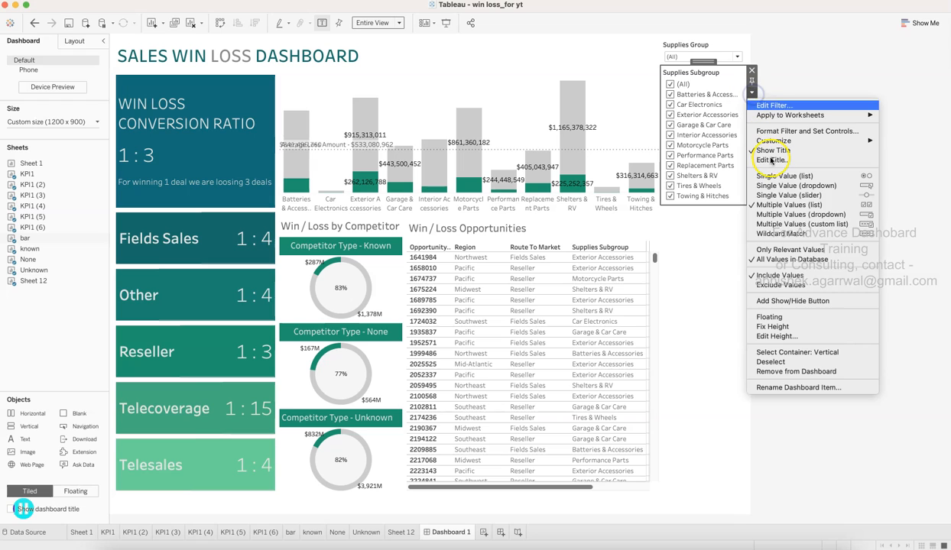
left_click(780, 215)
Move the Supplies Group and Supplies Subgroup filters into the header row beside the dashboard title and remove the blank object there.
left_click(686, 46)
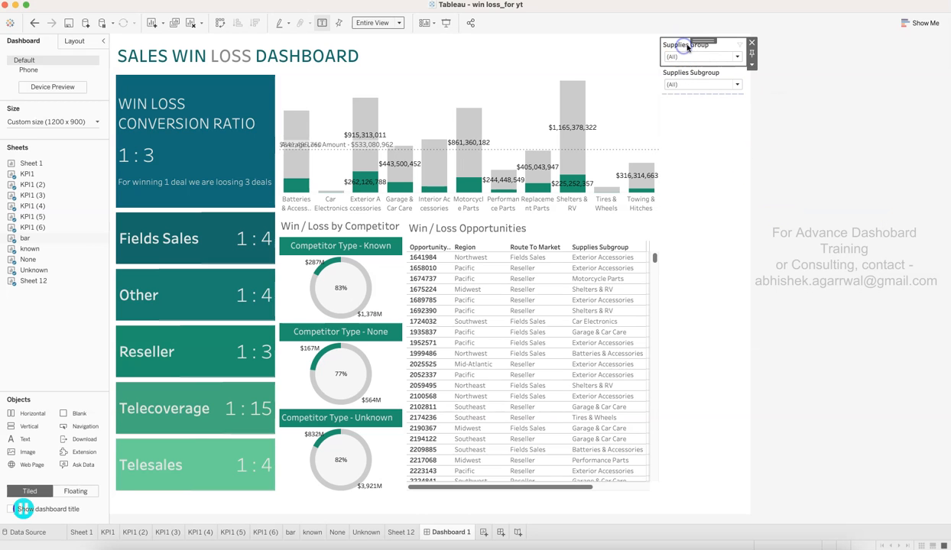
left_click_drag(692, 40, 420, 56)
left_click(562, 55)
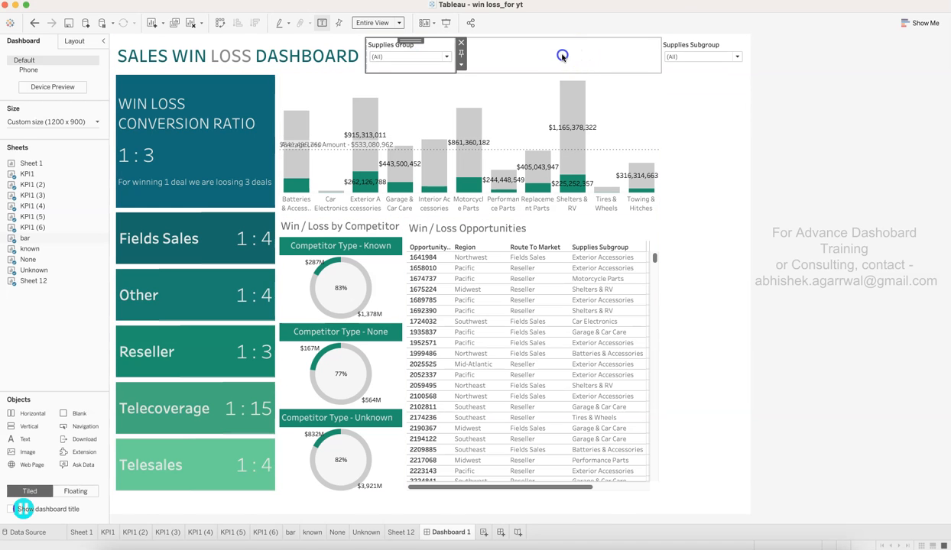
left_click(701, 46)
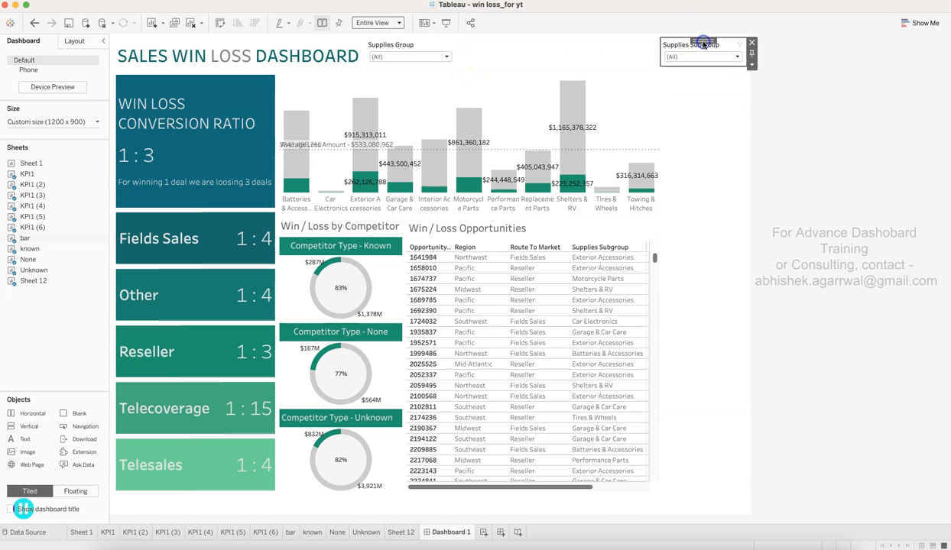
left_click_drag(702, 42, 453, 53)
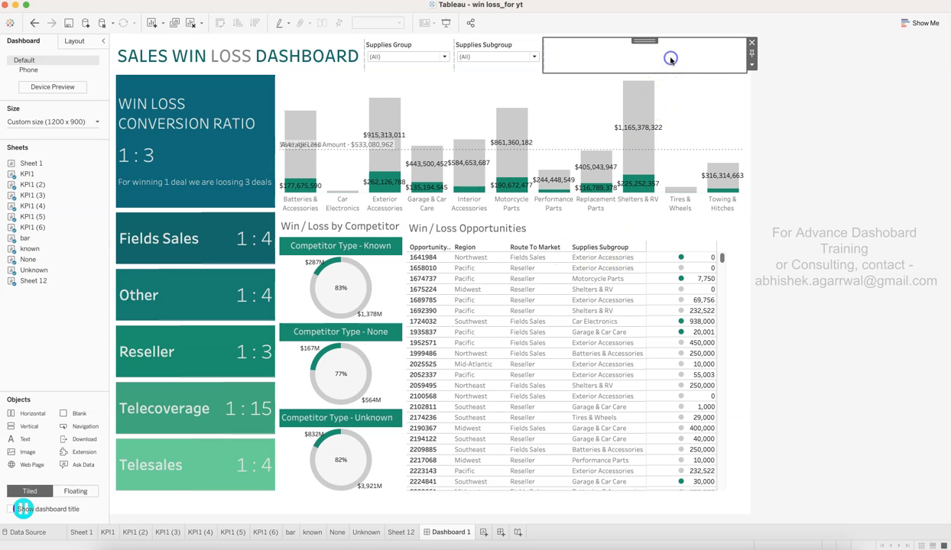
left_click(752, 44)
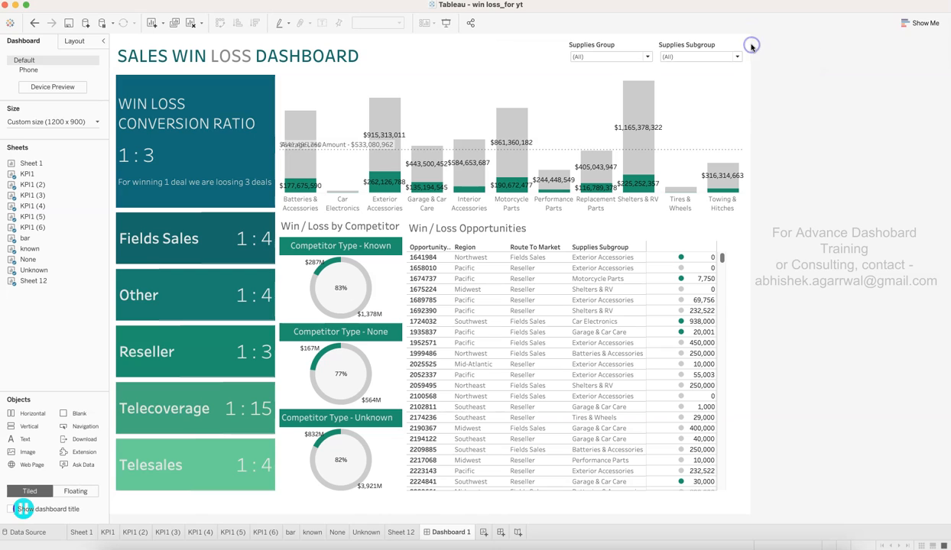
left_click(654, 48)
left_click(789, 85)
Fix the width of the outer layout container that holds the whole dashboard.
left_click(293, 510)
left_click(293, 511)
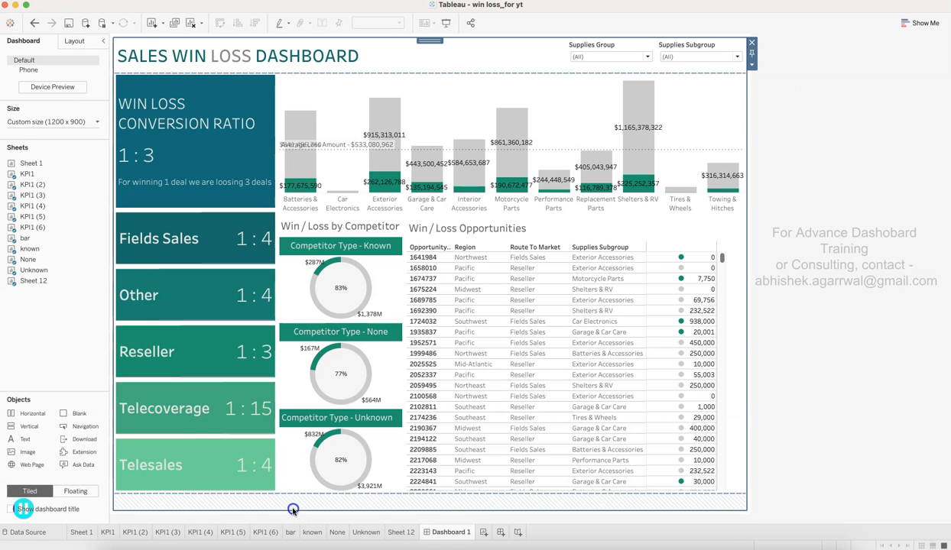
left_click(753, 69)
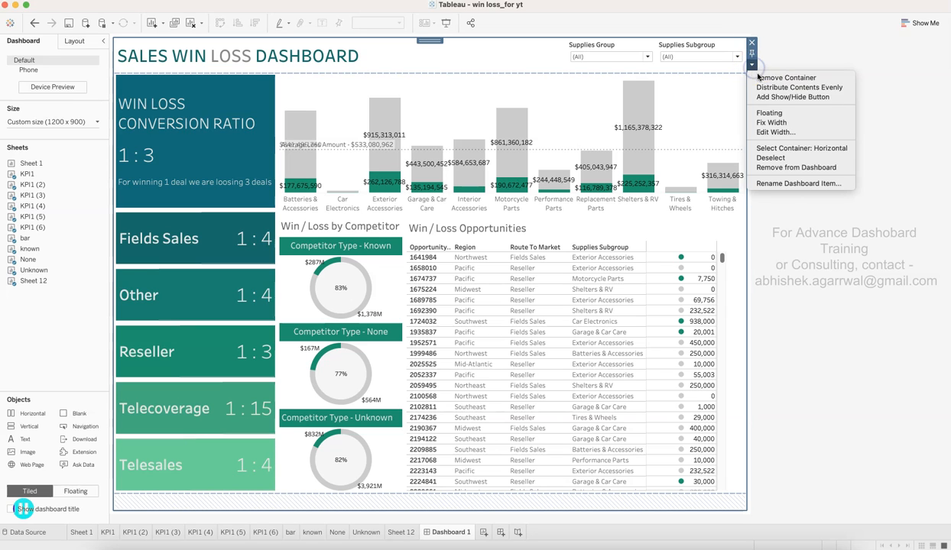
left_click(776, 123)
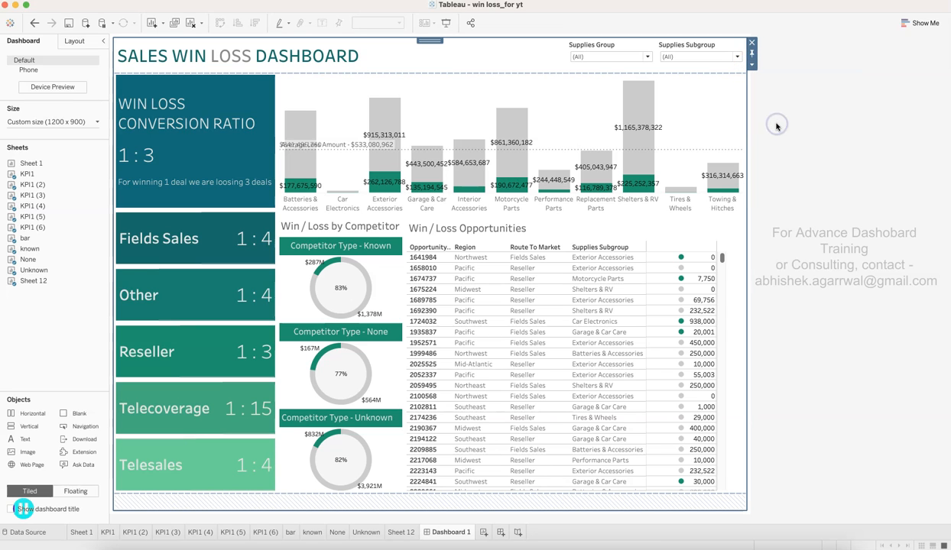
left_click(751, 66)
left_click(730, 65)
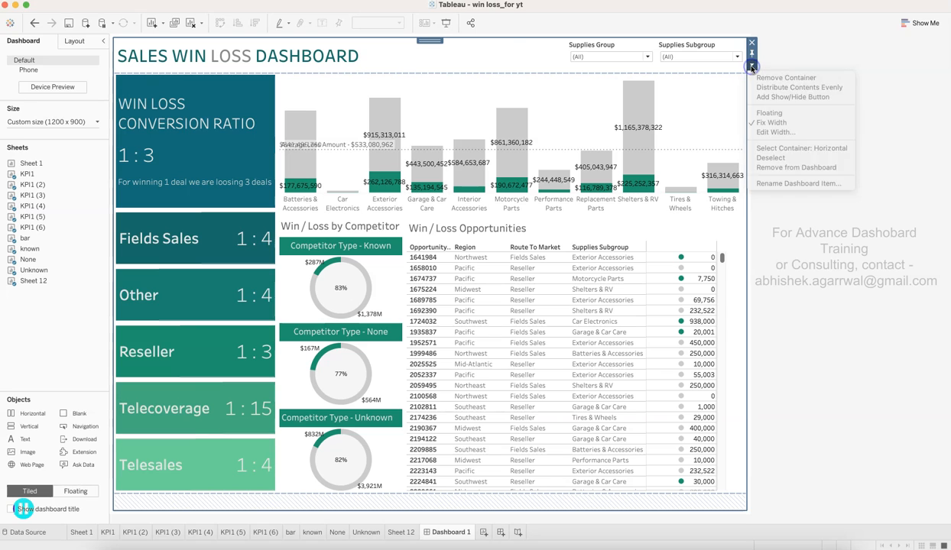
Remove the fixed height from the container holding the KPI tiles, bar chart, donuts and table so it fills the empty space below.
left_click(435, 89)
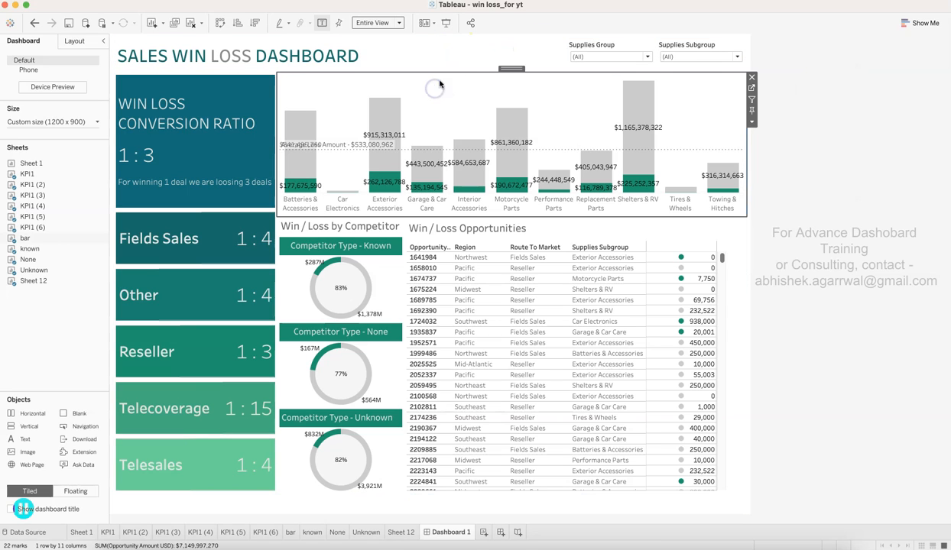
left_click_drag(510, 71, 510, 70)
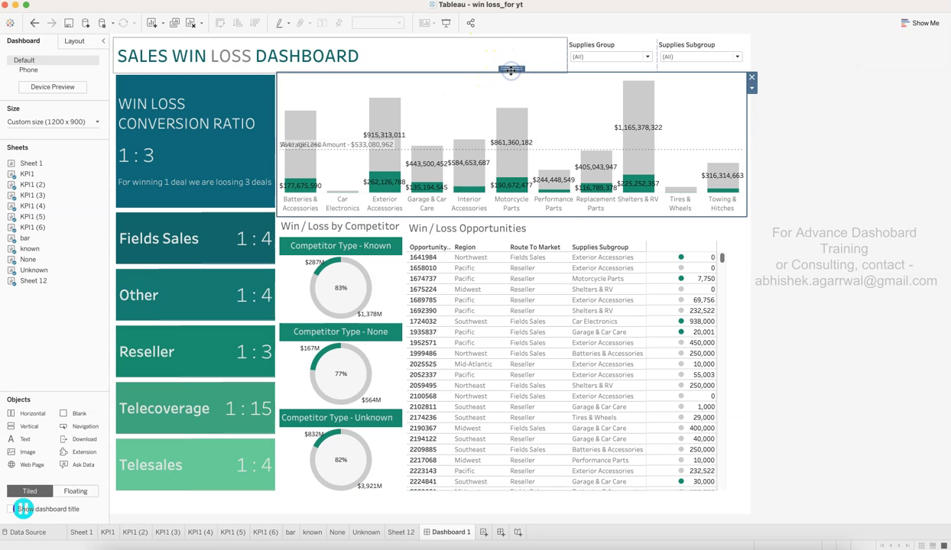
double_click(511, 68)
double_click(511, 68)
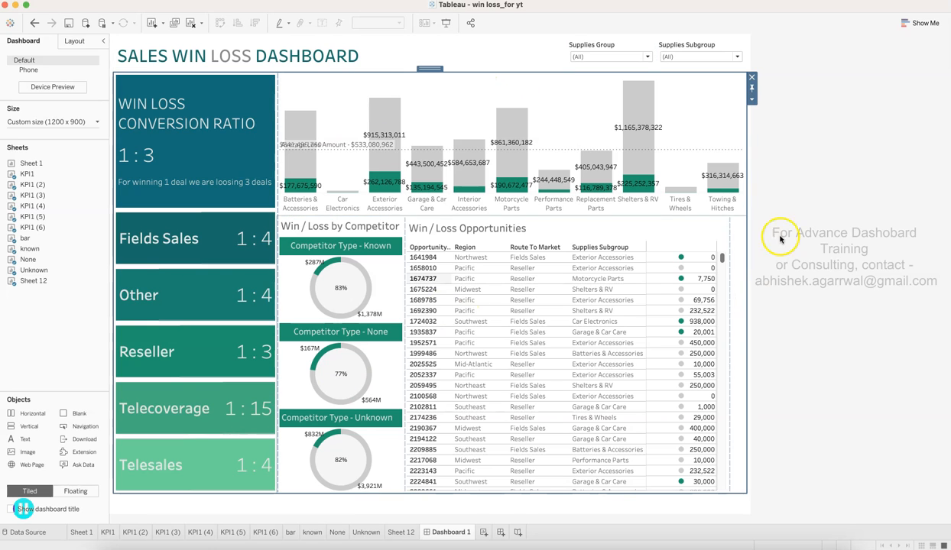
left_click(752, 98)
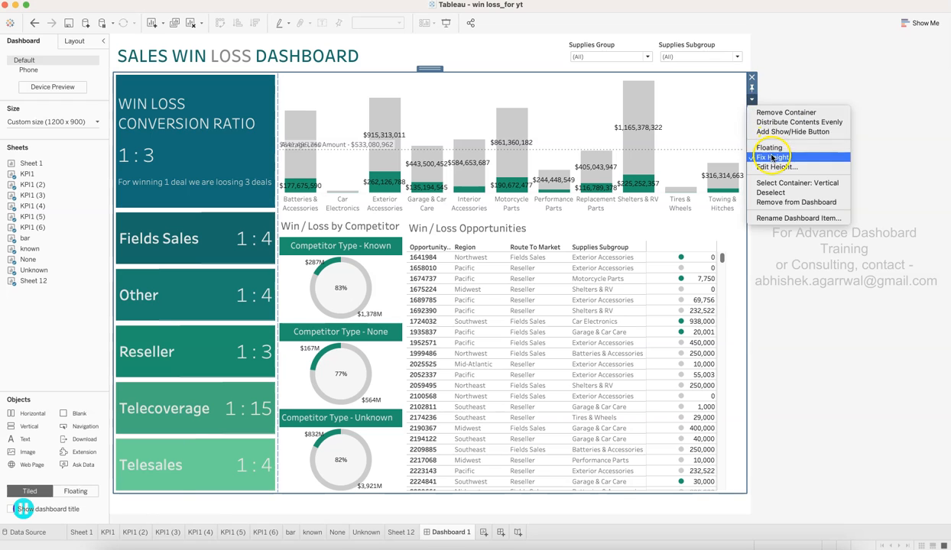
left_click(771, 157)
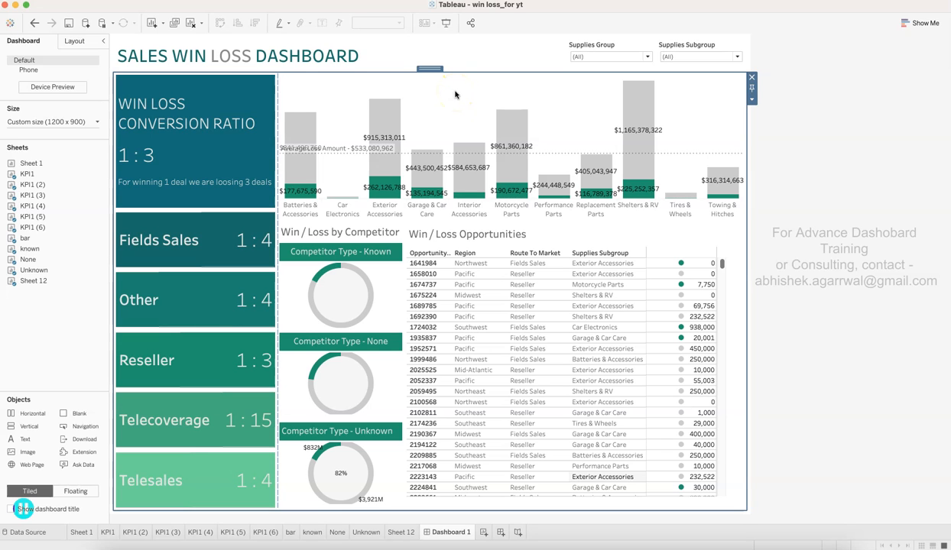
left_click(455, 95)
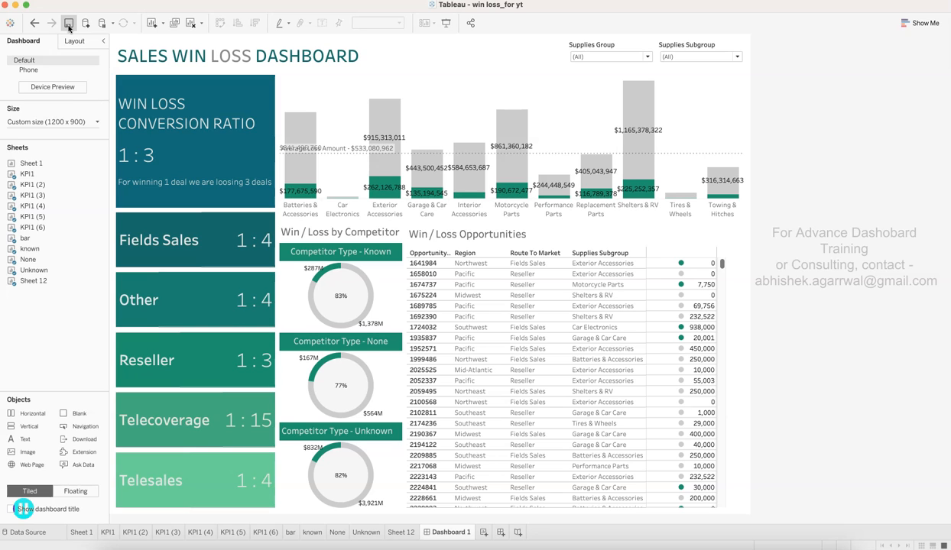
Set the background of the dashboard's top-level tiled container to the lightest gray at 100% opacity.
left_click(458, 39)
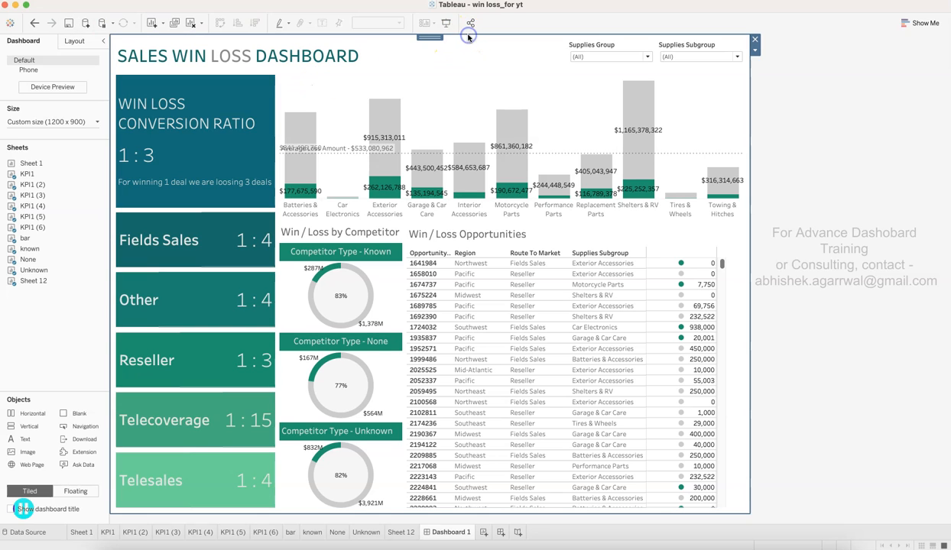
left_click(74, 42)
left_click(92, 223)
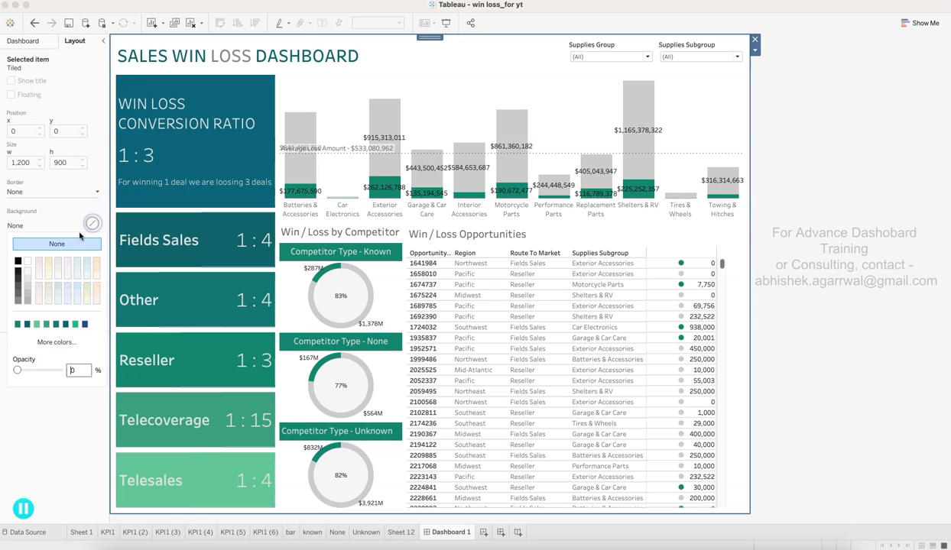
left_click(28, 280)
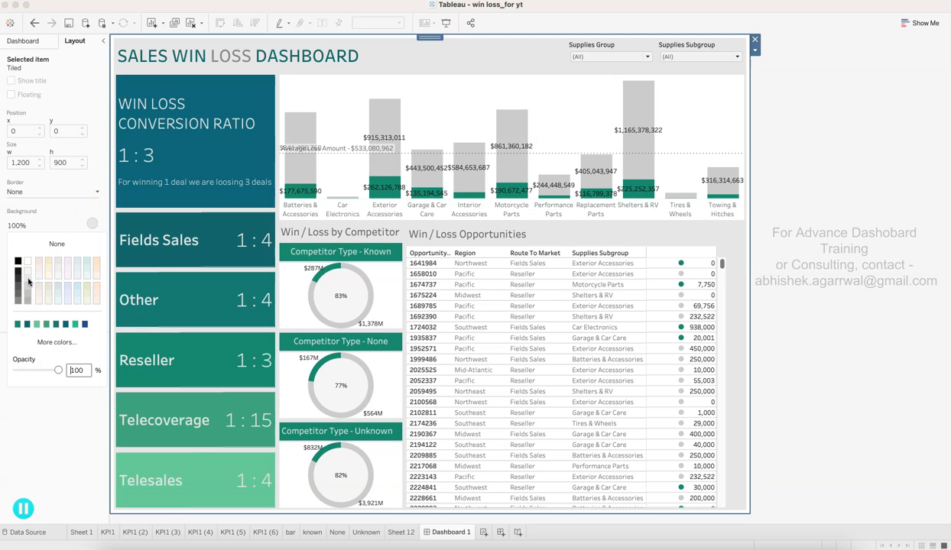
left_click(28, 273)
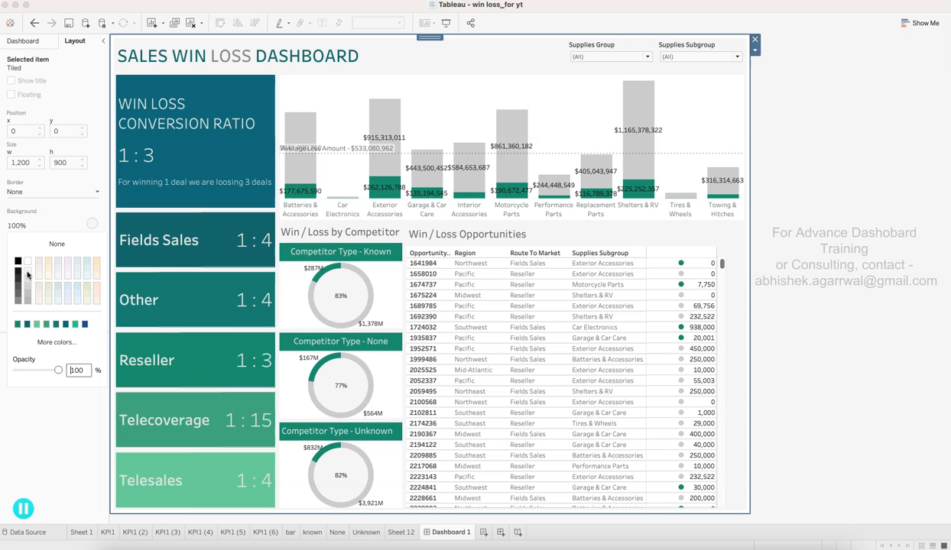
left_click(812, 159)
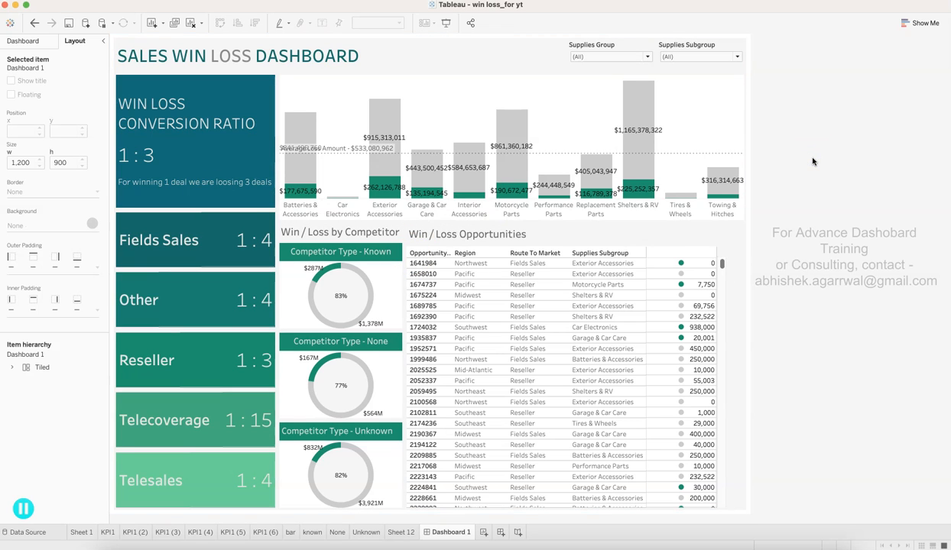
Remove the fixed width from the Win / Loss Opportunities table.
left_click(738, 266)
left_click(688, 237)
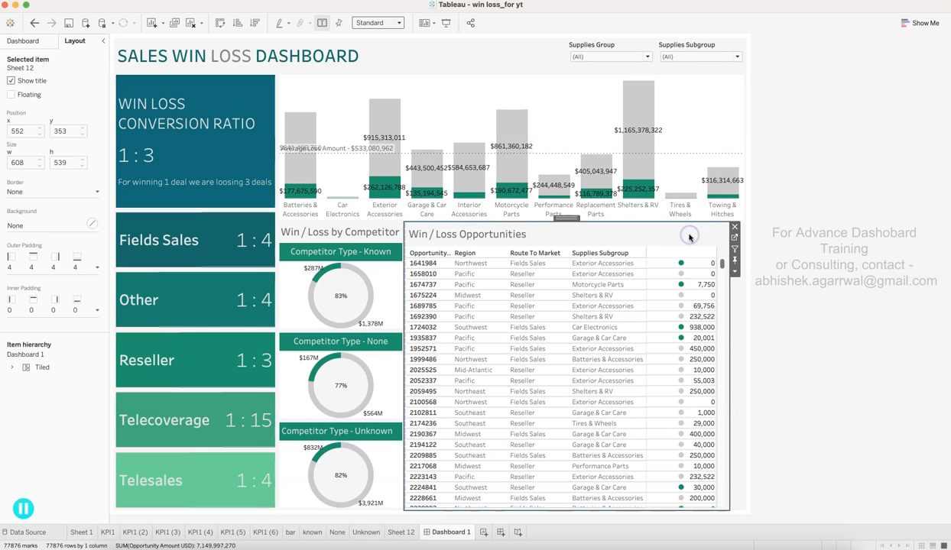
left_click(734, 260)
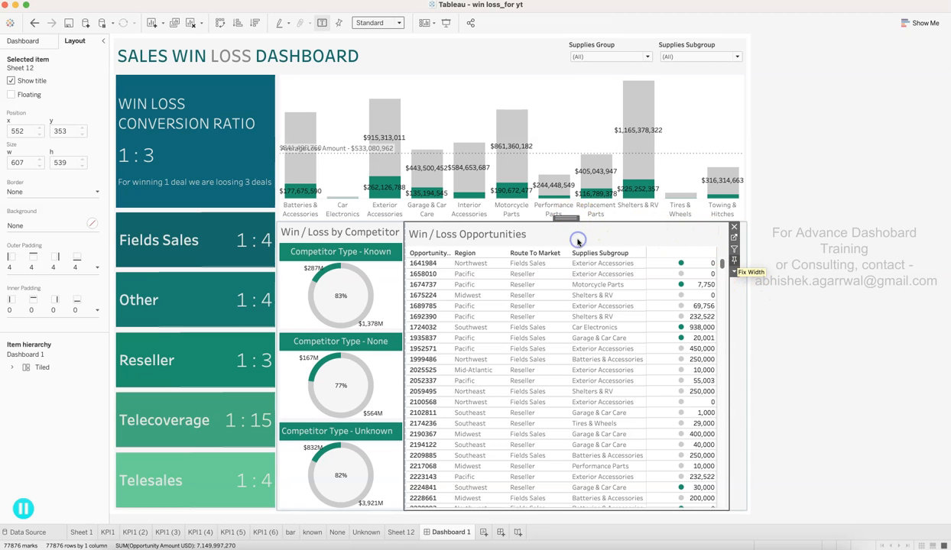
left_click(791, 261)
left_click(739, 309)
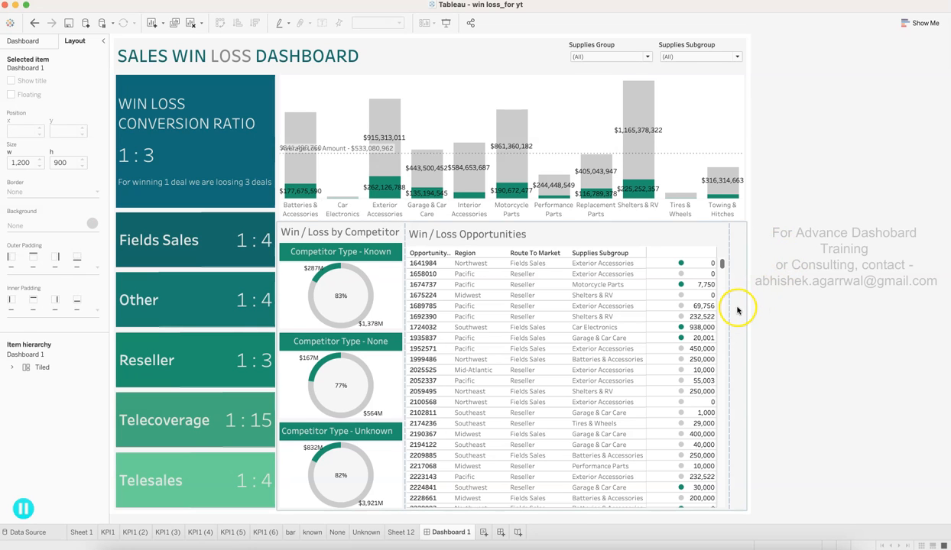
Fix and release the height of the horizontal container holding the competitor donuts and opportunities table.
left_click(562, 220)
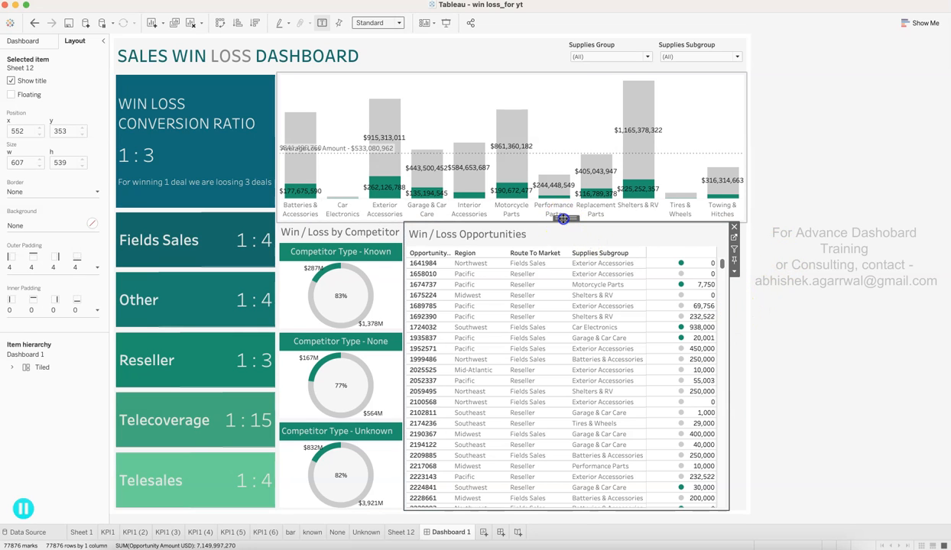
double_click(563, 218)
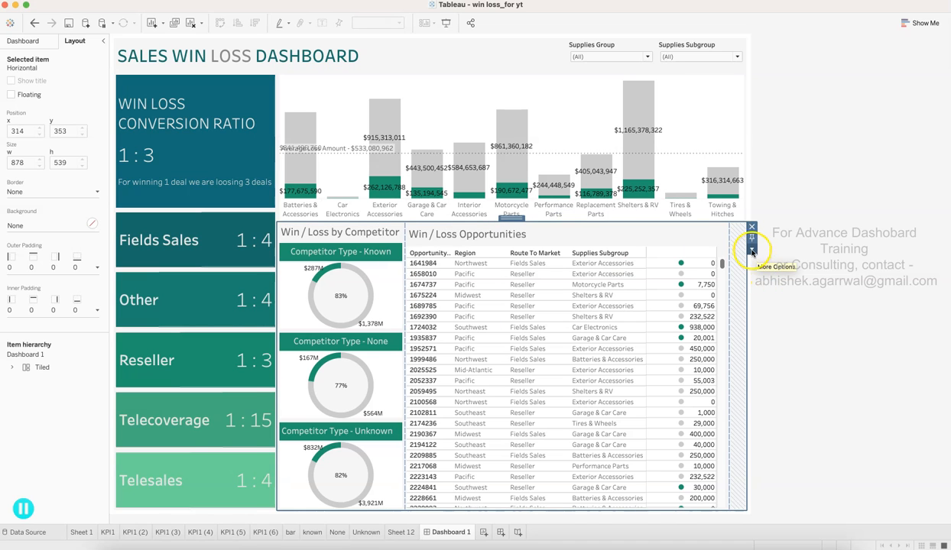
left_click(753, 253)
left_click(772, 309)
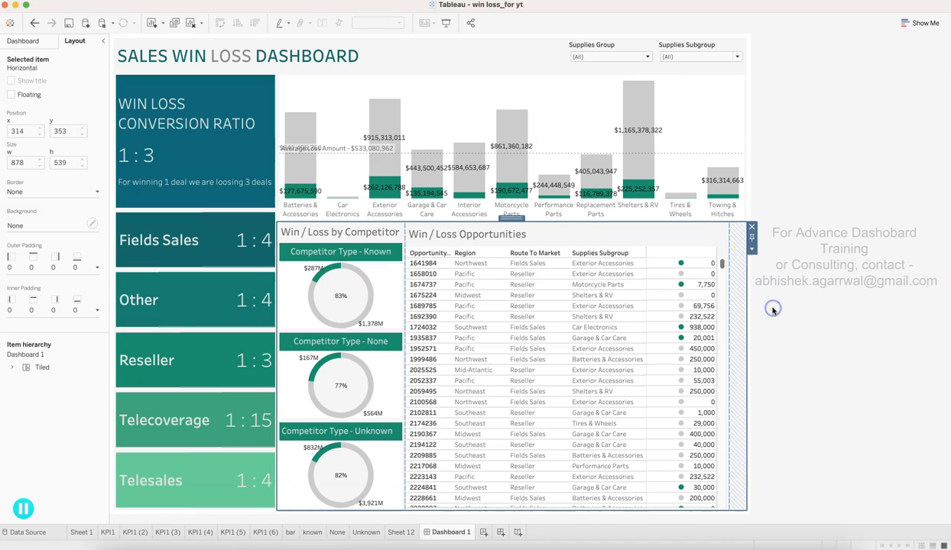
left_click(752, 249)
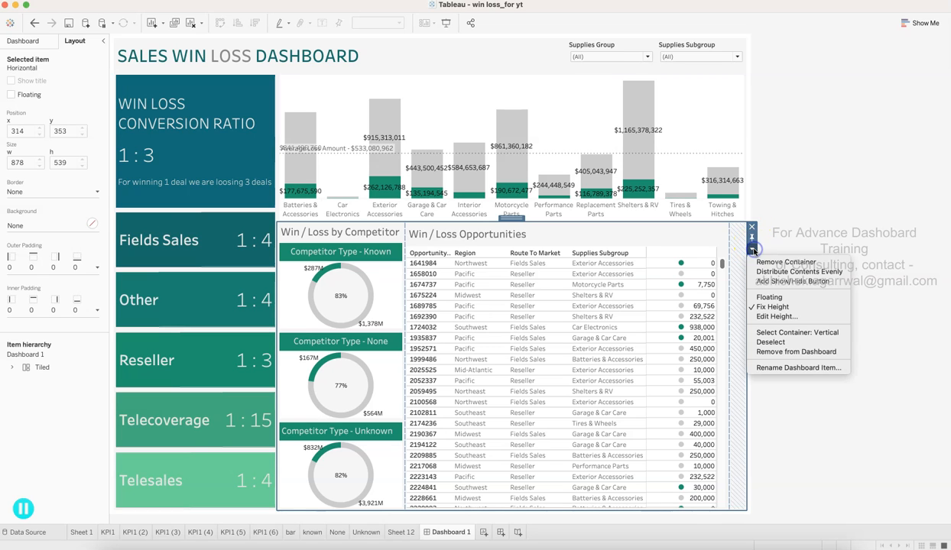
left_click(770, 305)
Fix the height of the horizontal container that holds the competitor donuts and opportunities table.
left_click(538, 229)
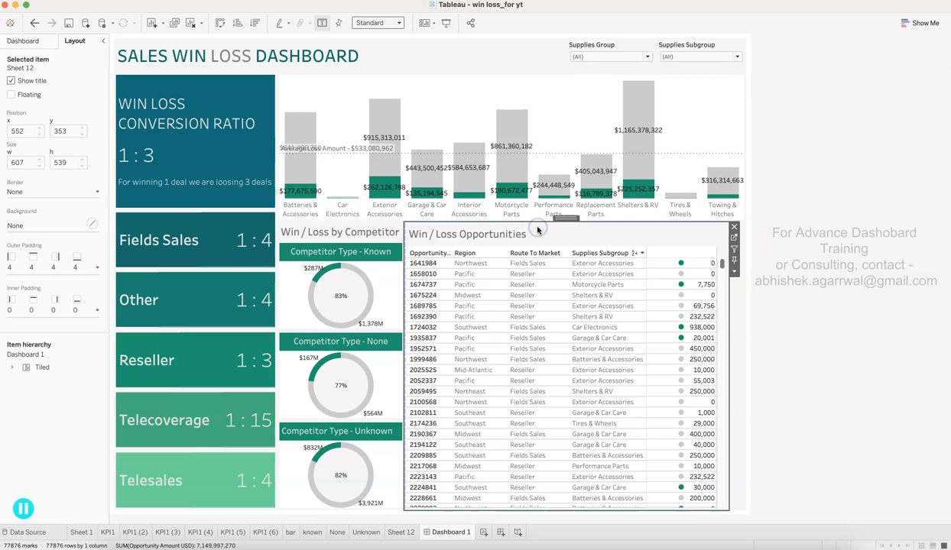
left_click(739, 329)
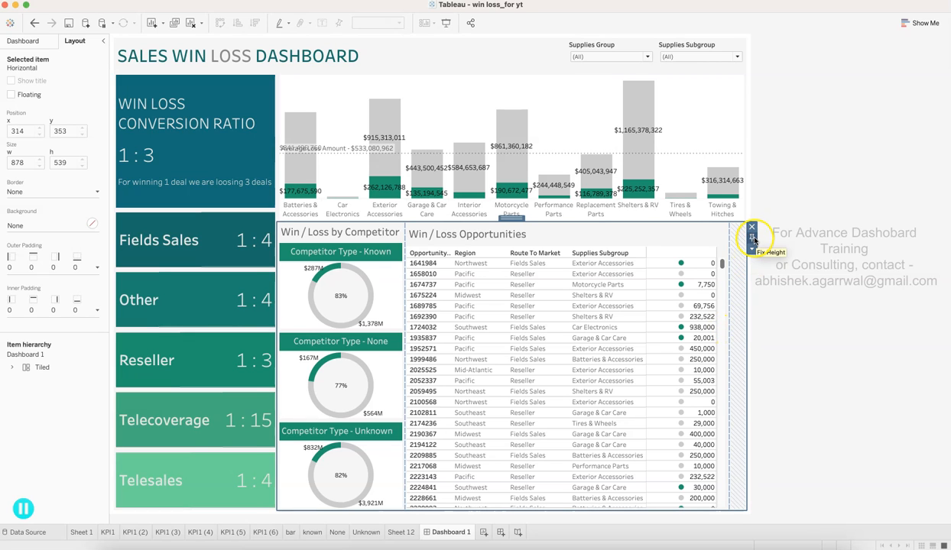
left_click(753, 238)
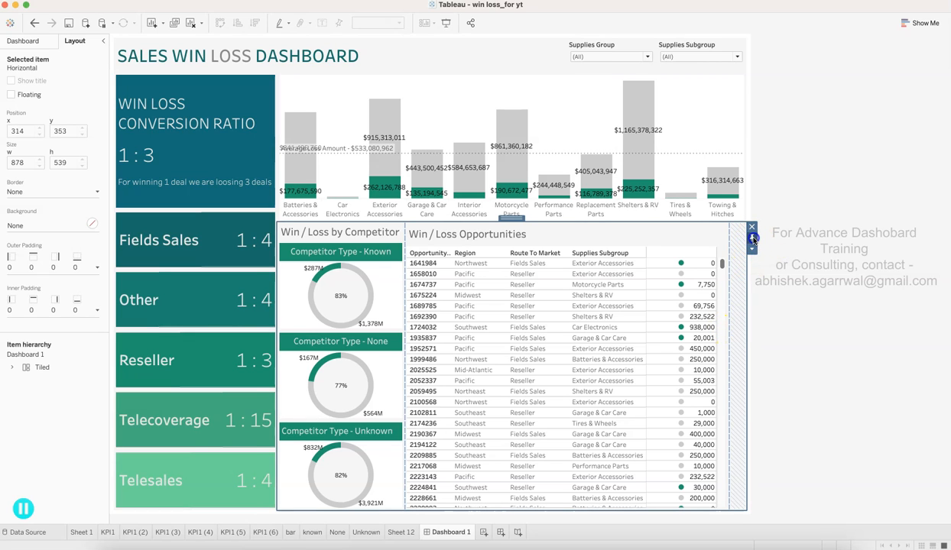
left_click(760, 308)
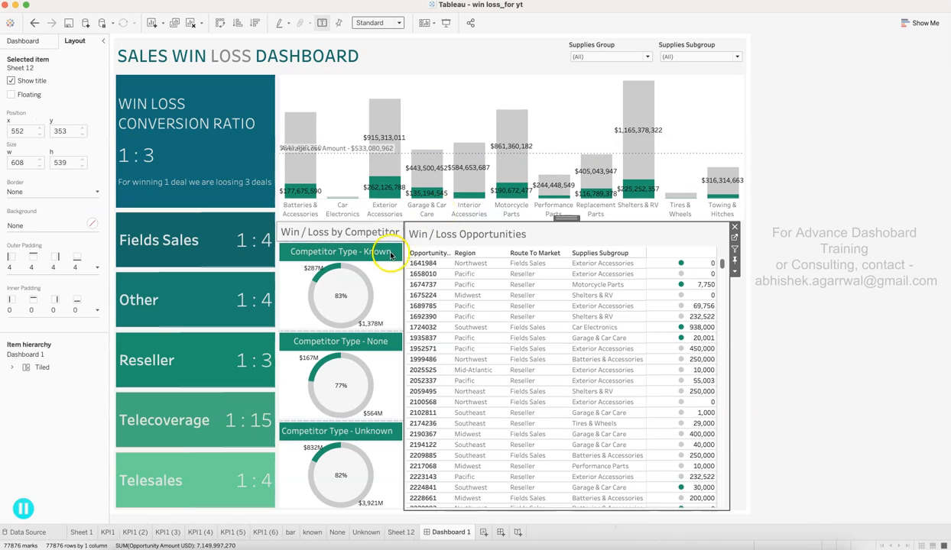
Set a white background on the Win / Loss by Competitor heading and the Win / Loss Opportunities table.
left_click(368, 233)
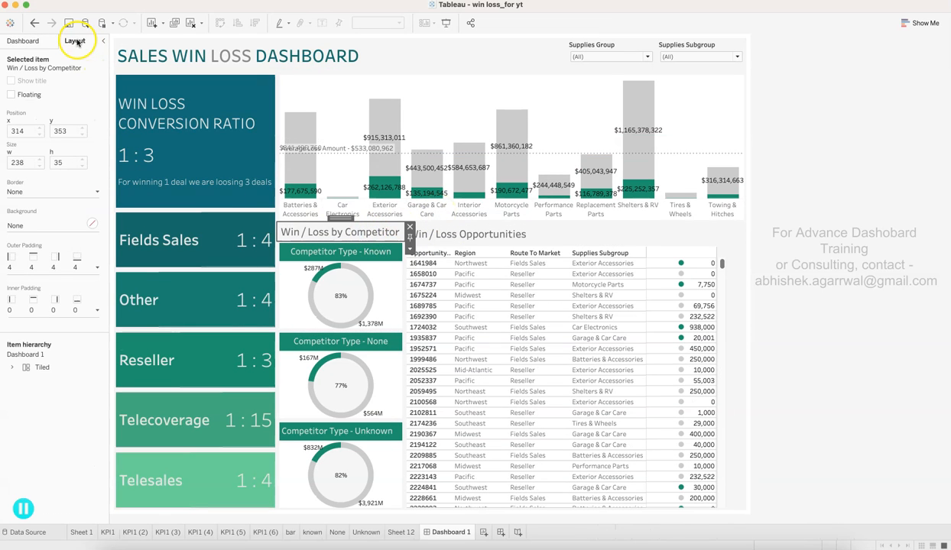
left_click(91, 230)
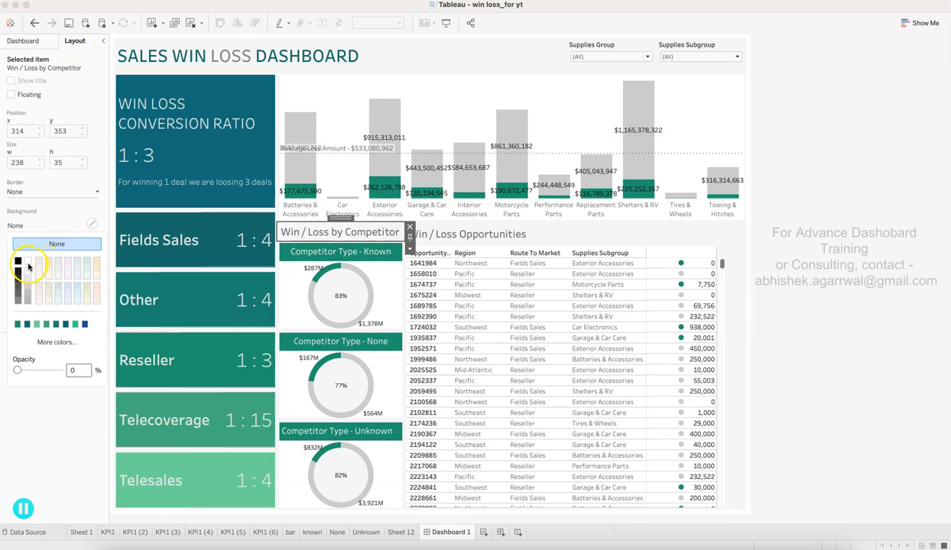
left_click(469, 236)
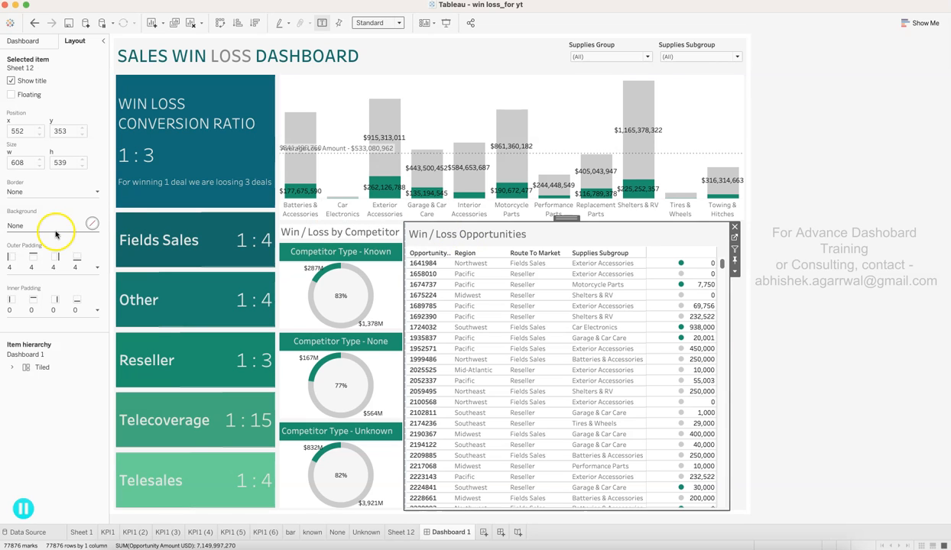
left_click(91, 221)
left_click(28, 262)
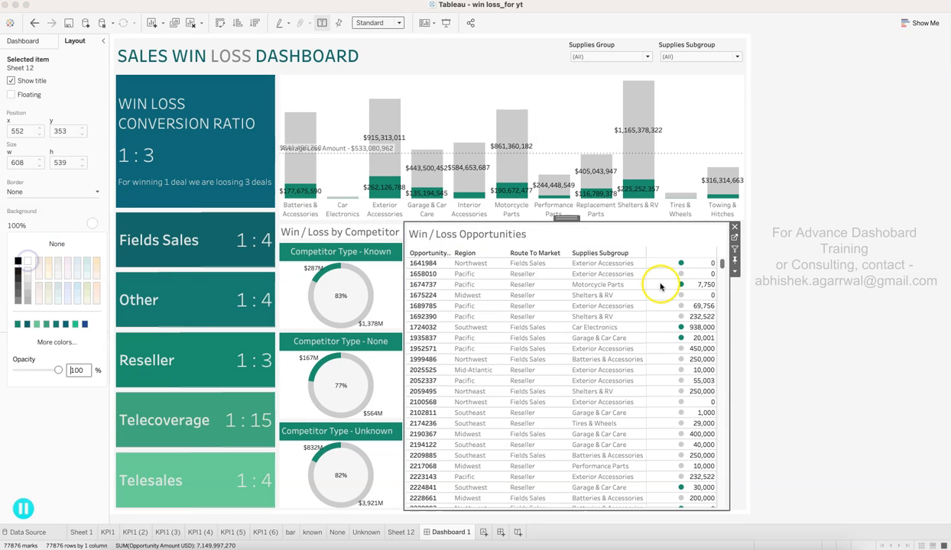
left_click(765, 278)
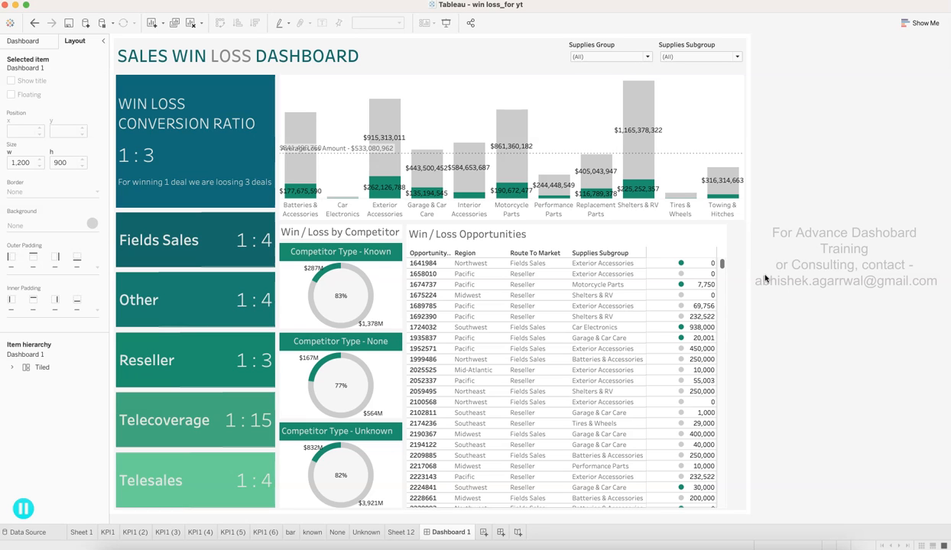
Apply the Supplies Group filter to all worksheets using this data source.
left_click(646, 61)
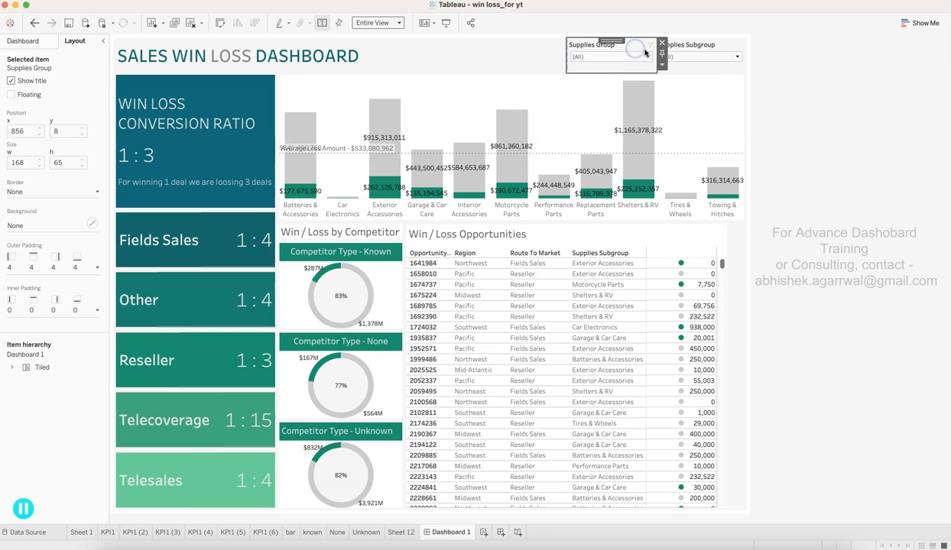
left_click(662, 67)
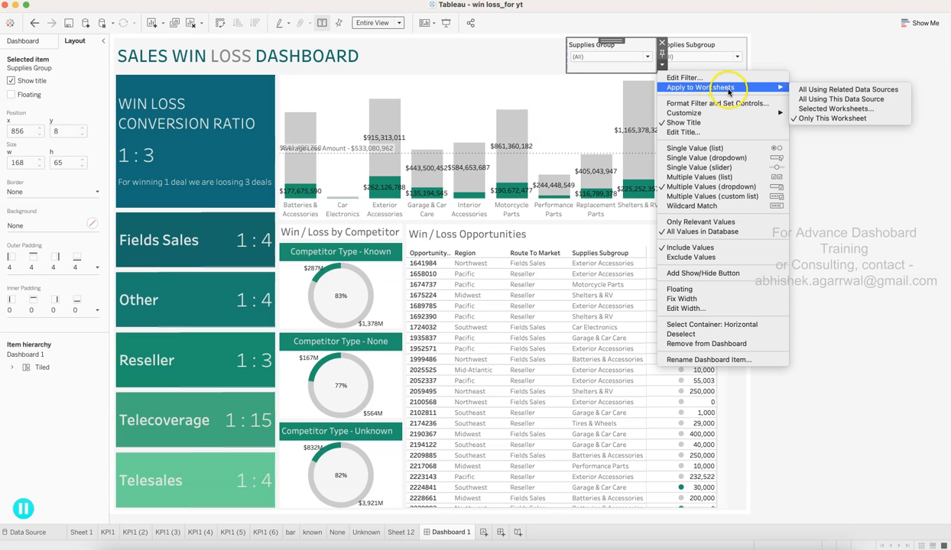
mouse_move(776, 89)
left_click(800, 99)
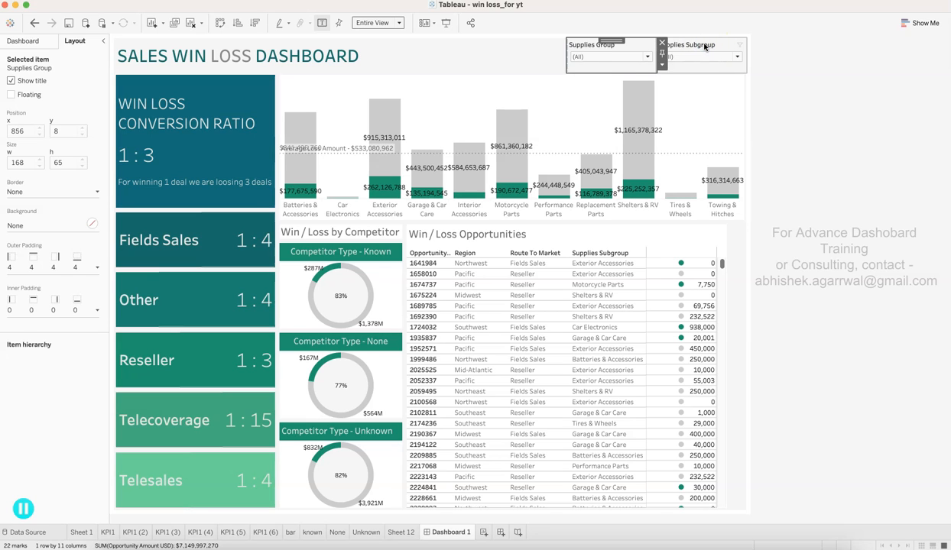
Apply the Supplies Subgroup filter to all worksheets using this data source.
left_click(705, 46)
left_click(804, 87)
left_click(694, 40)
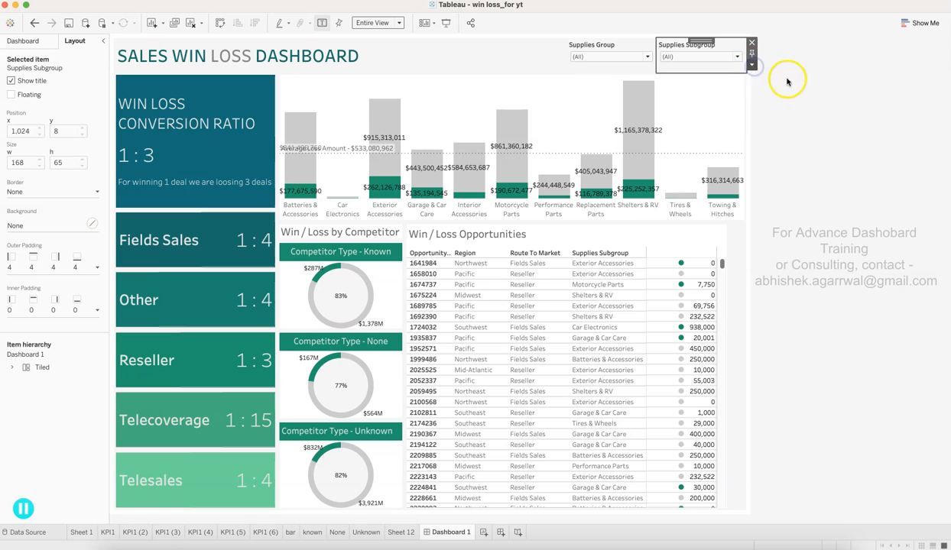
left_click(752, 65)
left_click(722, 100)
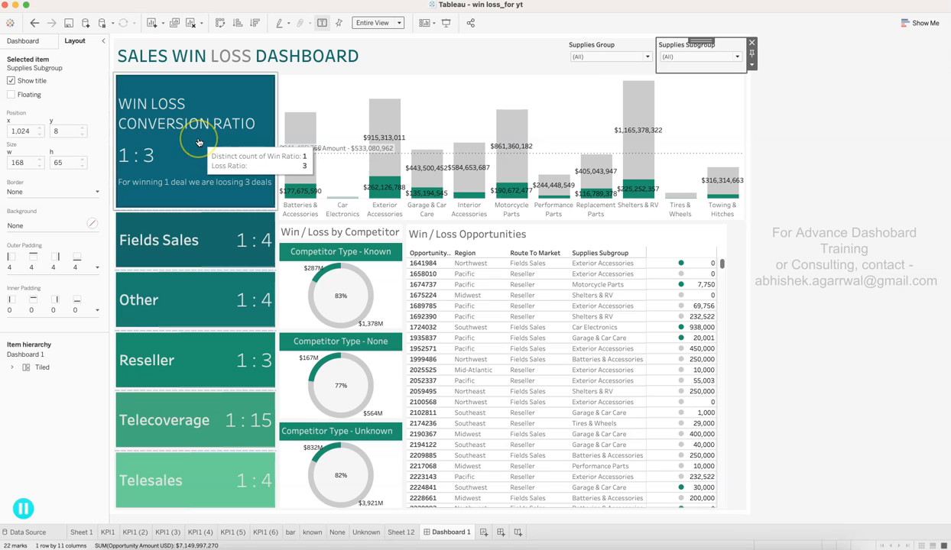
mouse_move(409, 175)
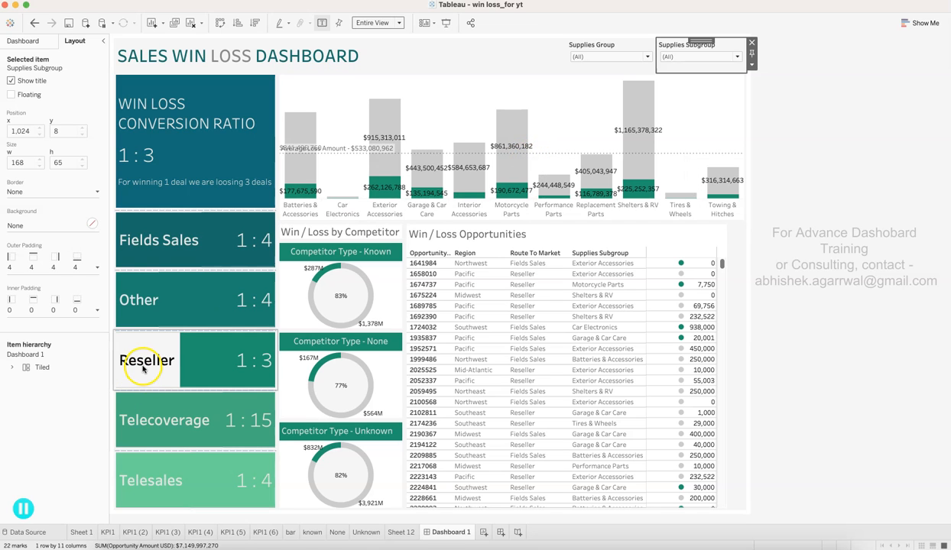
left_click(471, 123)
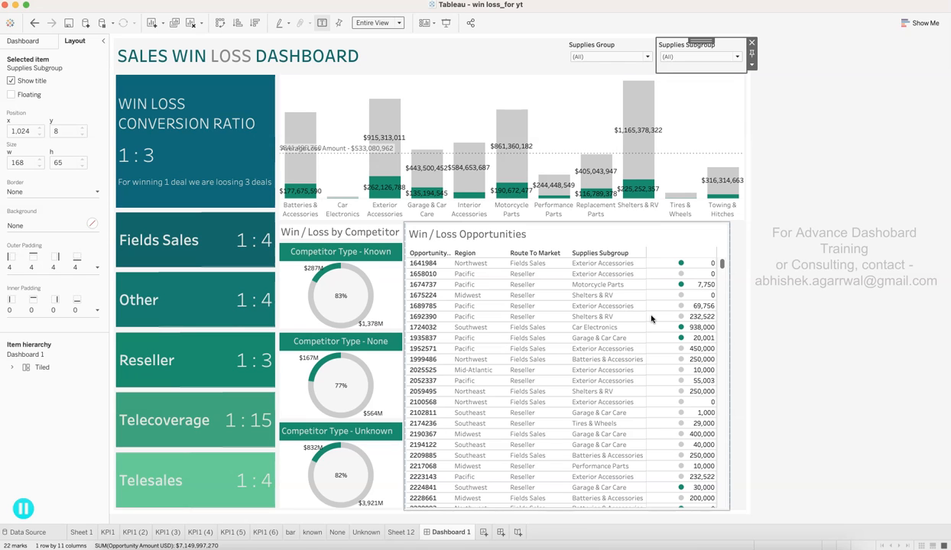
left_click(480, 105)
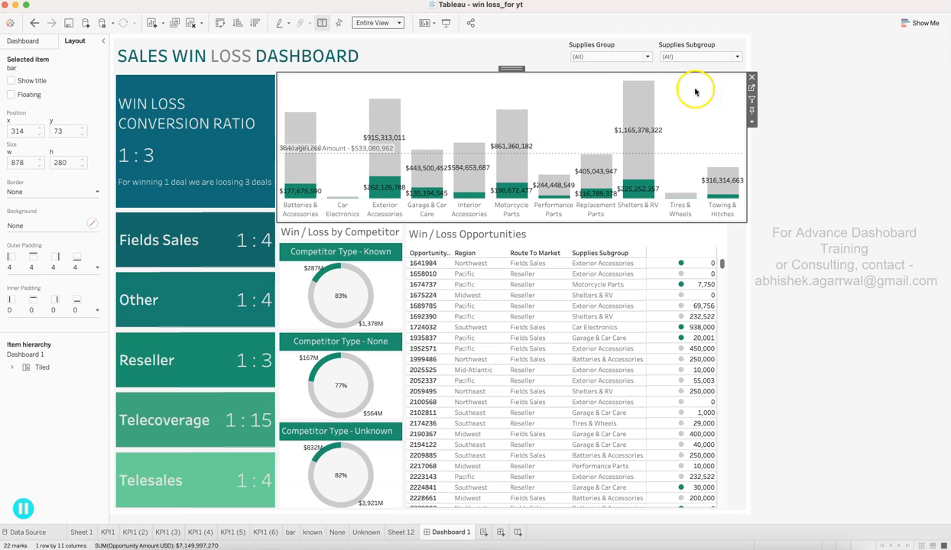
mouse_move(650, 130)
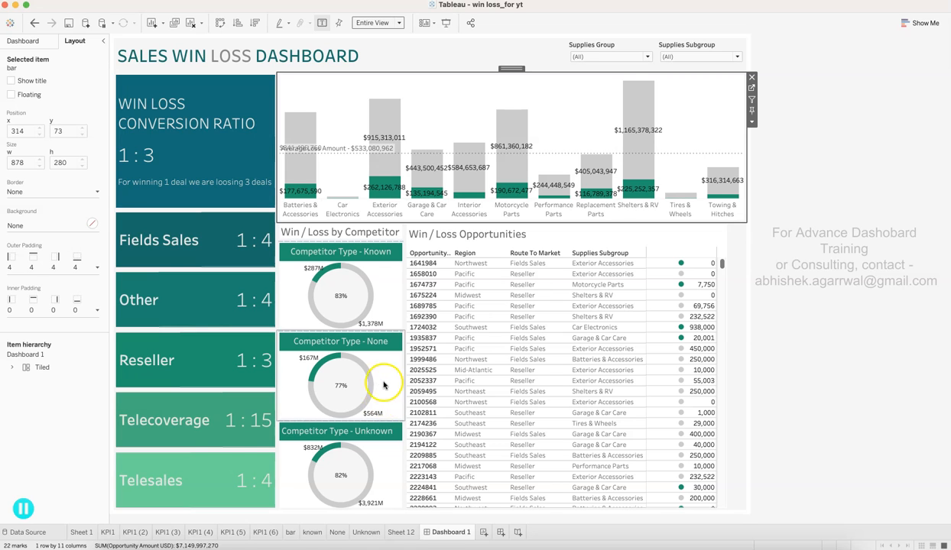
Examine the Sales Win Loss data fields across to the calculated columns in the data source and return to Dashboard 1.
left_click(47, 532)
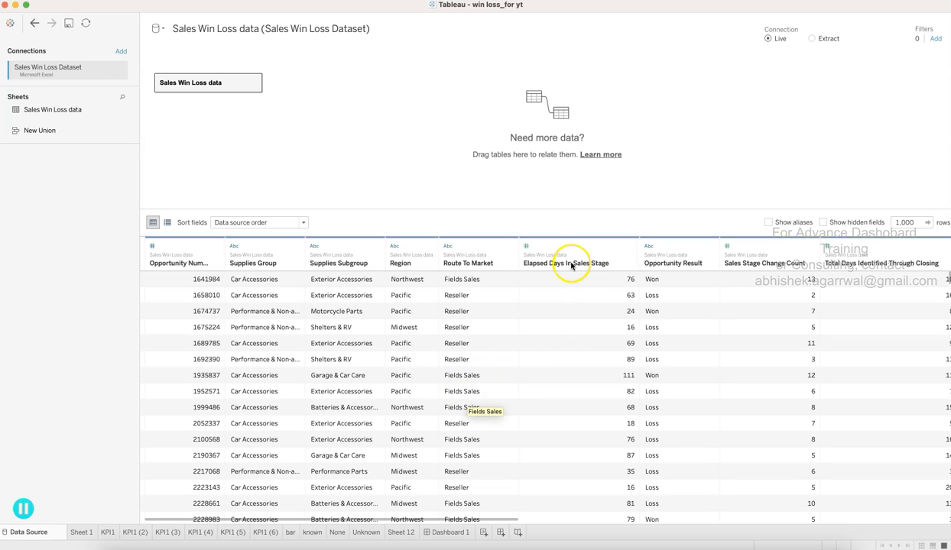
scroll(593, 334, "right", 5)
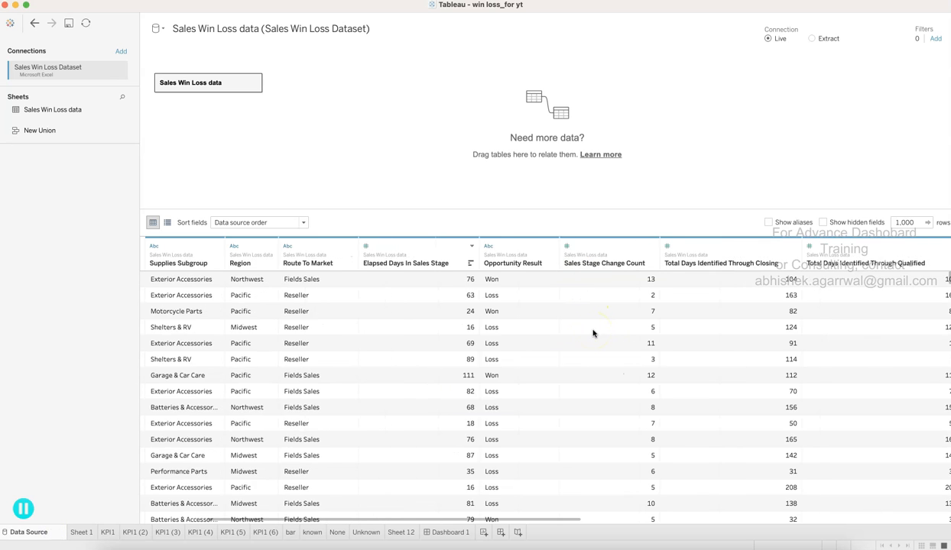
scroll(593, 333, "right", 5)
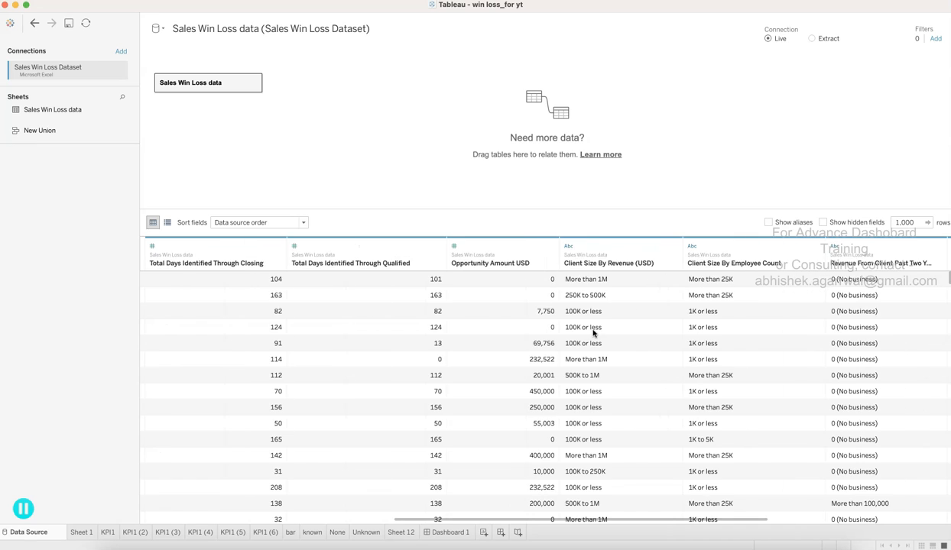
scroll(593, 334, "right", 5)
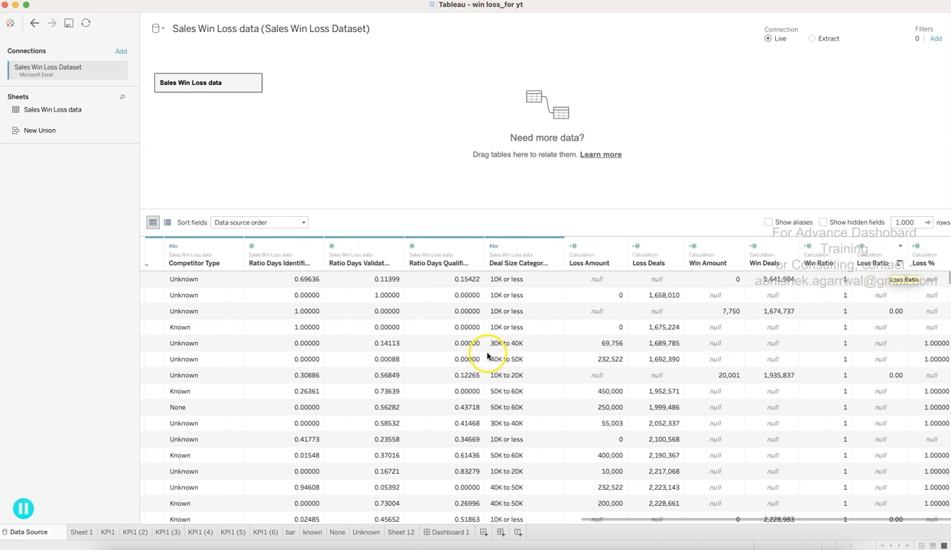
left_click(450, 532)
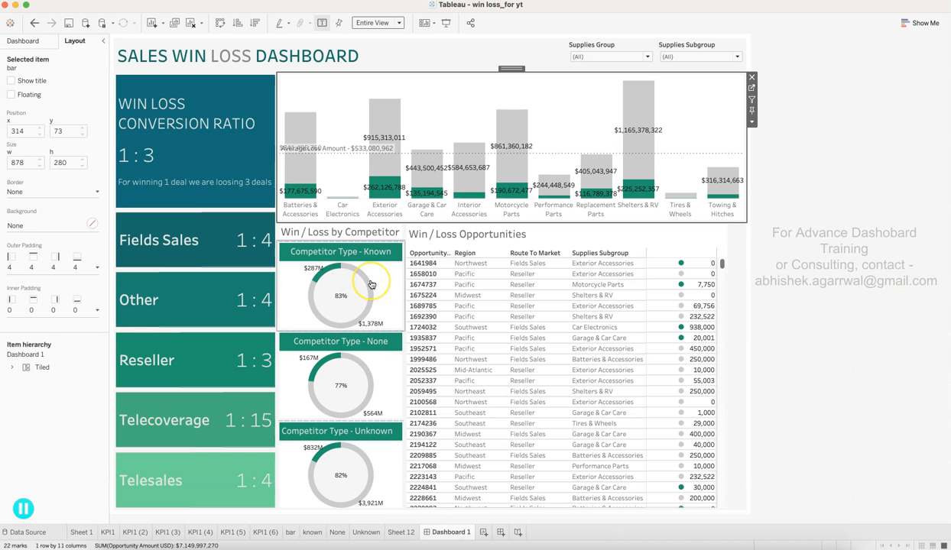
mouse_move(369, 307)
mouse_move(348, 337)
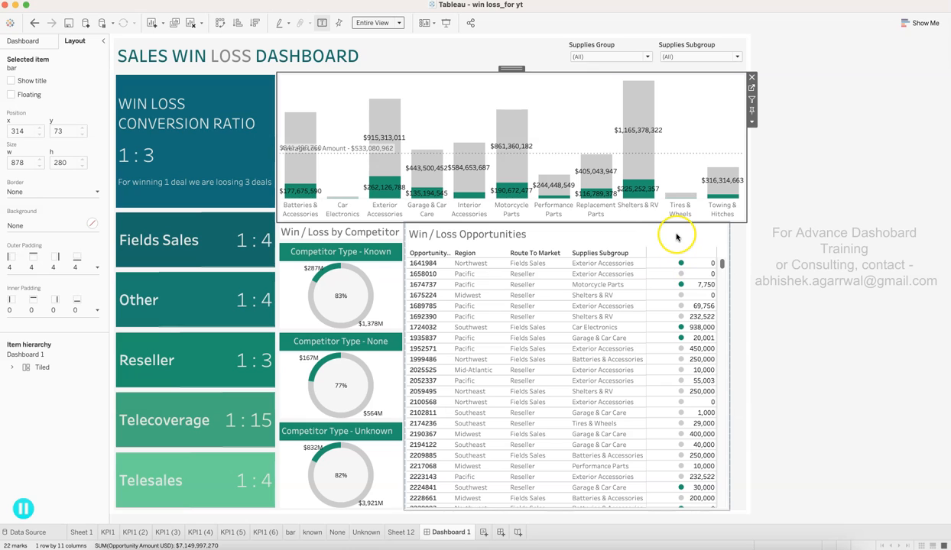
left_click(676, 235)
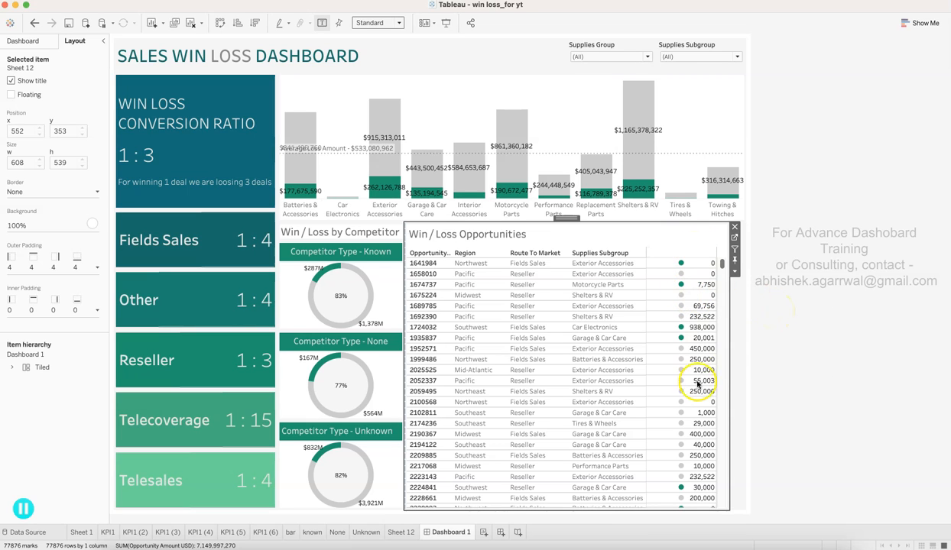
mouse_move(697, 387)
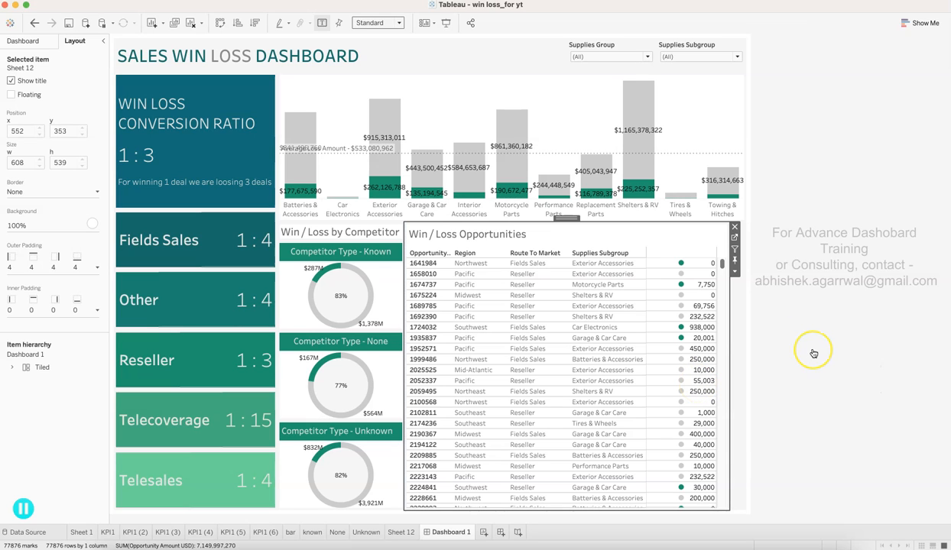